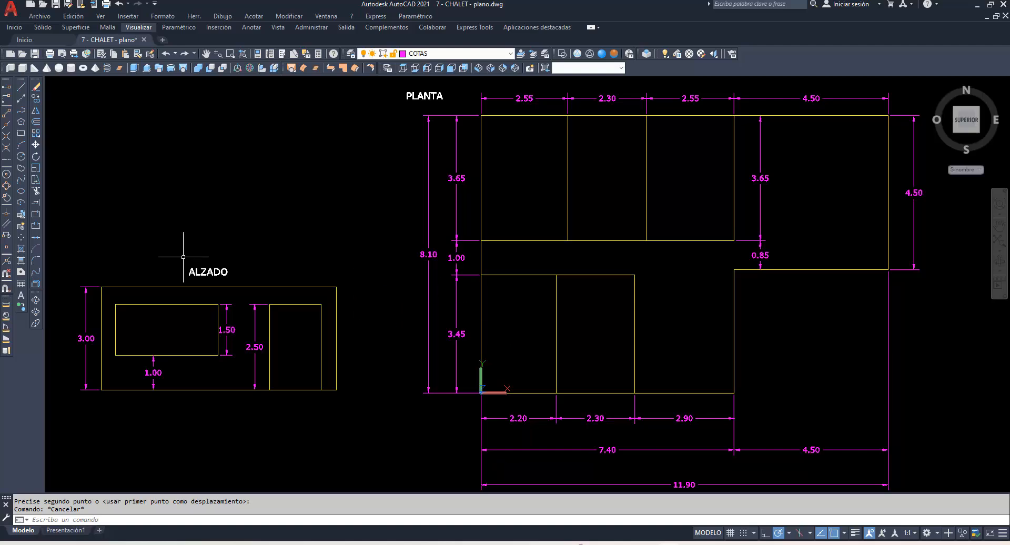
Try converting the outer floor-plan outline into a polysolid with height 3, width 0.25 and Centro justification in an oblique 3D view.
click(36, 300)
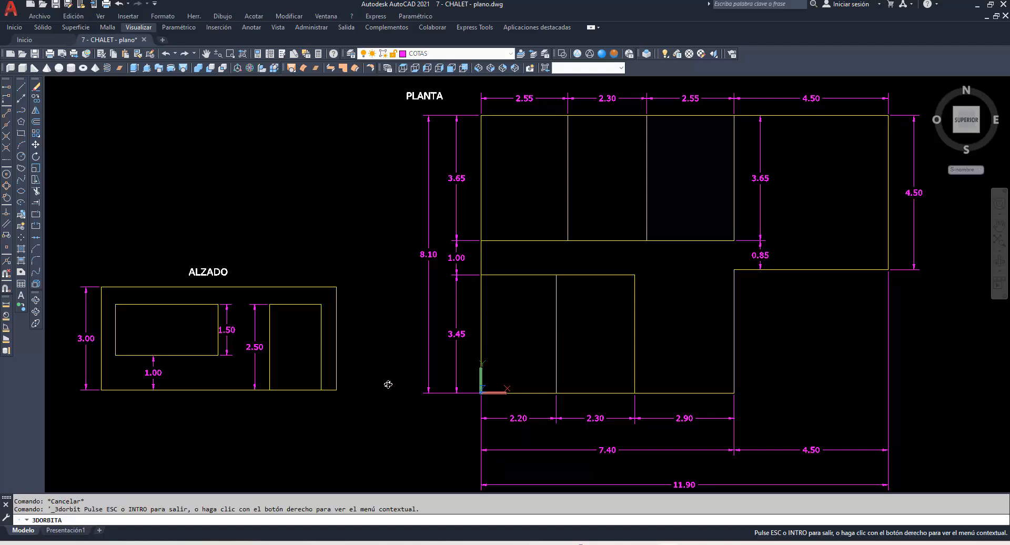
mouse_move(386, 383)
mouse_down()
mouse_move(383, 301)
mouse_move(361, 289)
mouse_move(532, 316)
mouse_move(357, 182)
mouse_up()
right_click(357, 182)
click(368, 185)
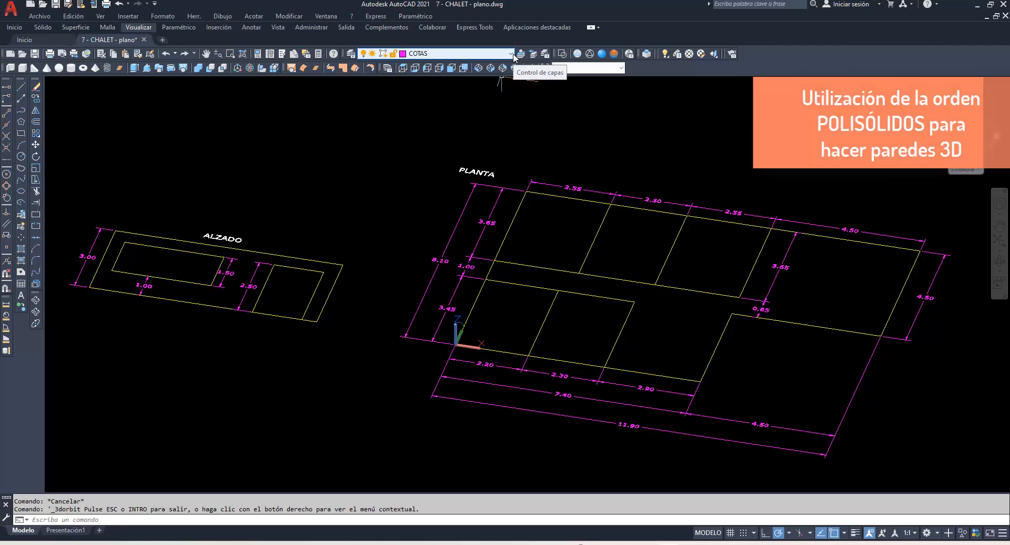
click(9, 69)
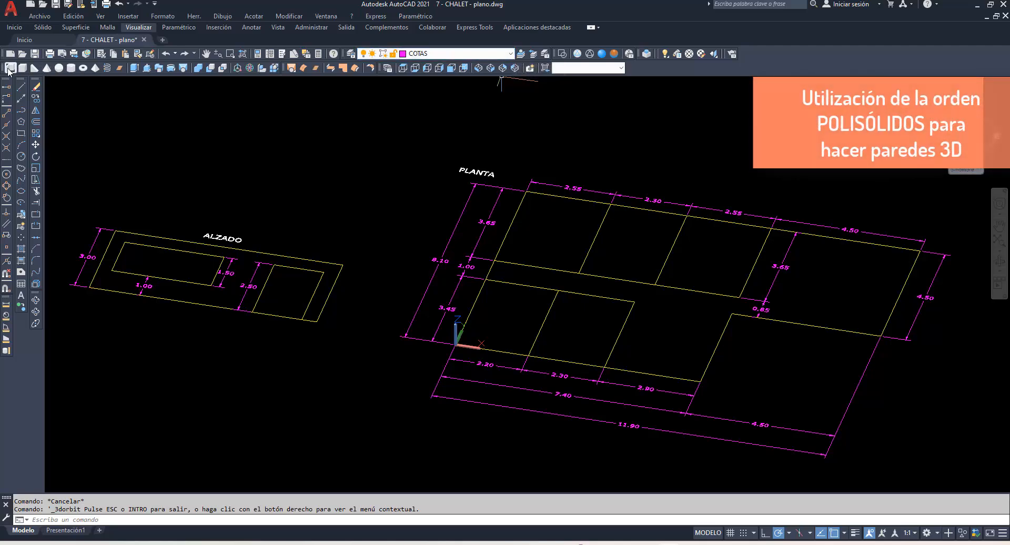
click(10, 69)
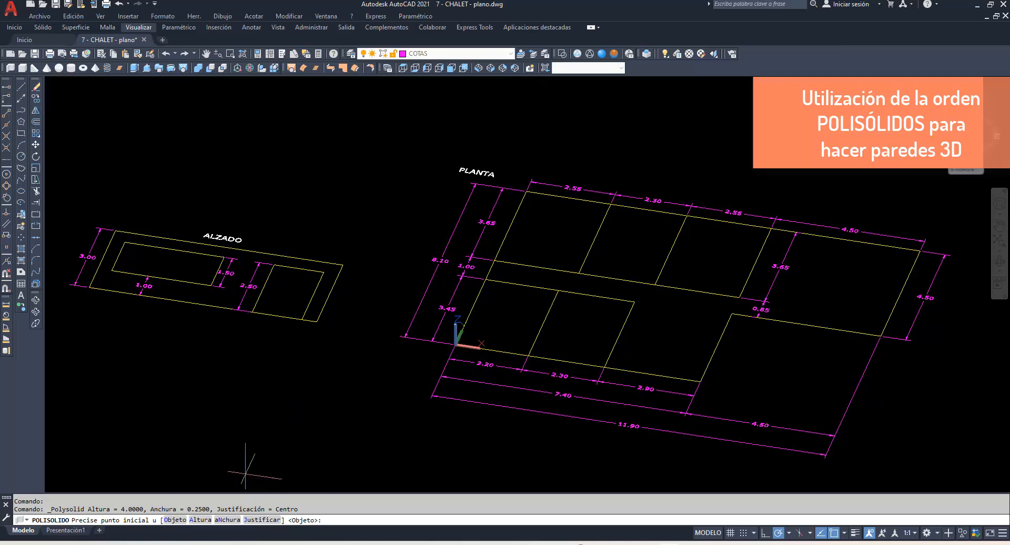
click(199, 519)
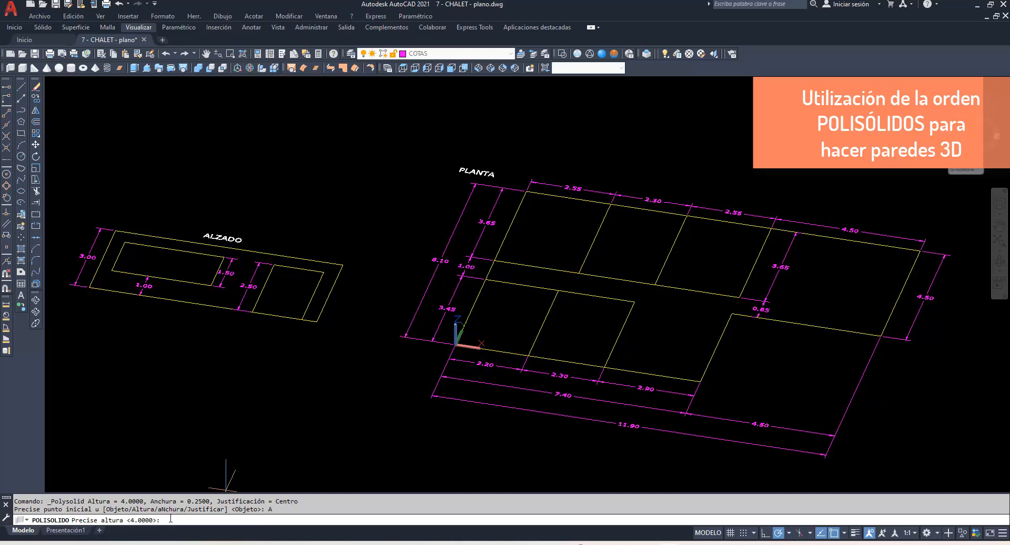
text(3)
key(Return)
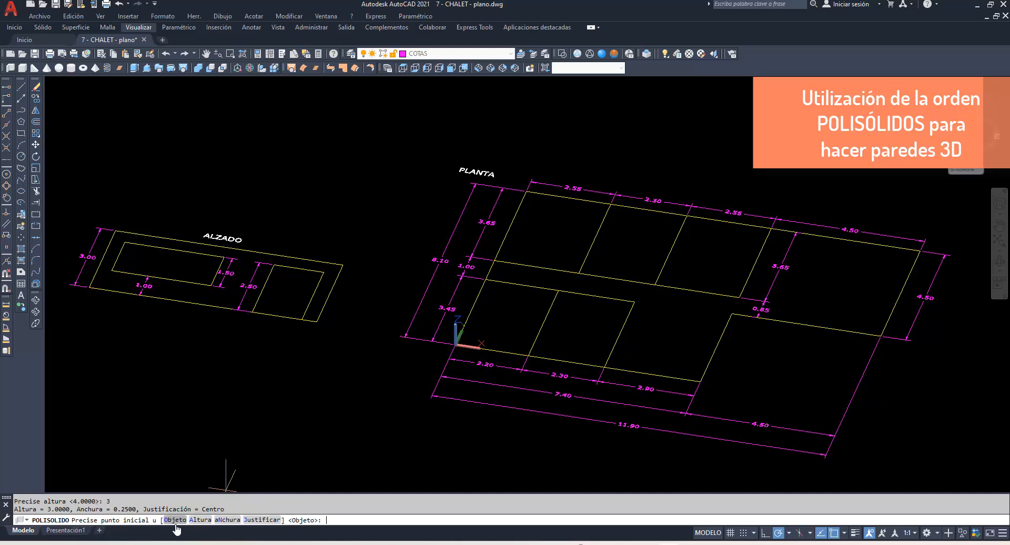
click(227, 520)
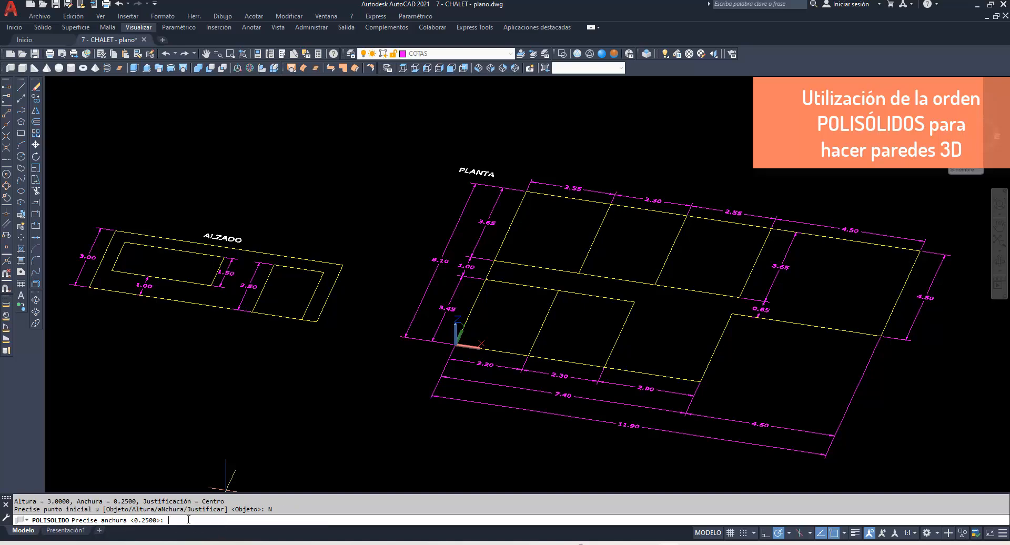
key(Return)
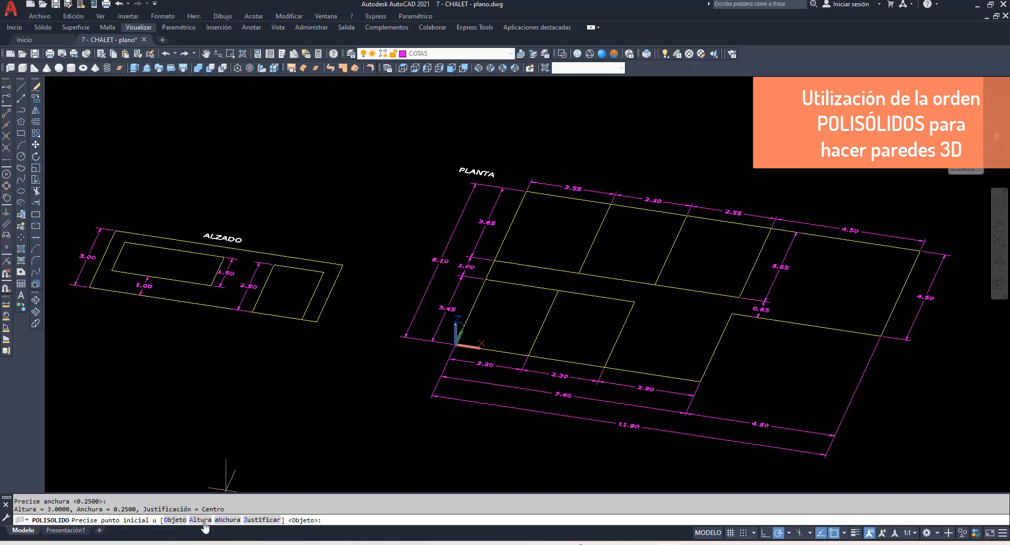
click(253, 521)
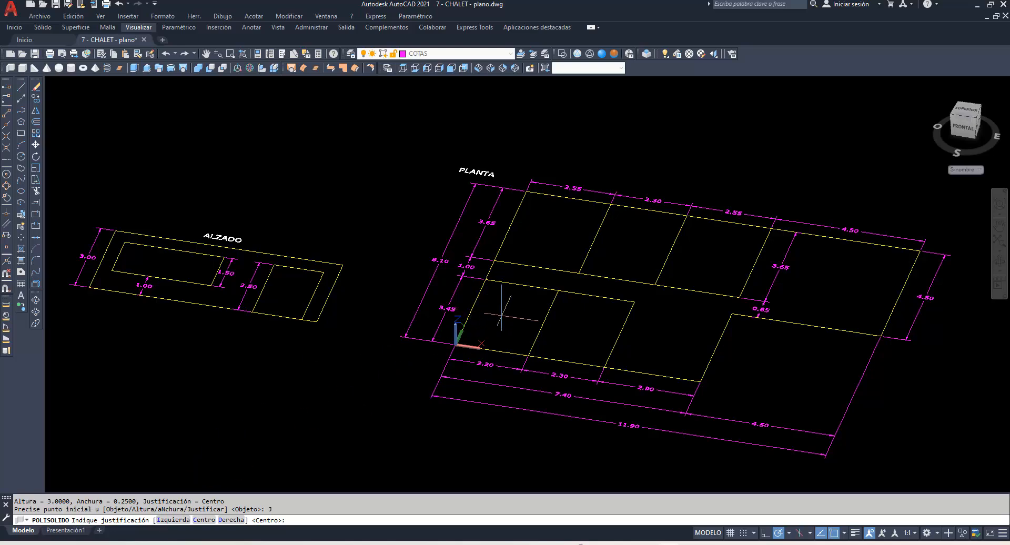
click(205, 519)
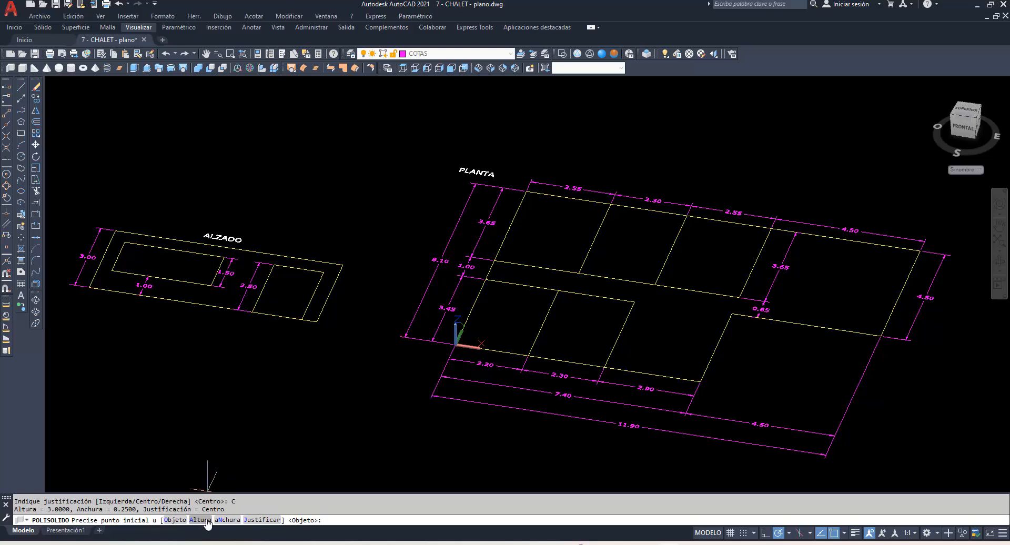
click(175, 520)
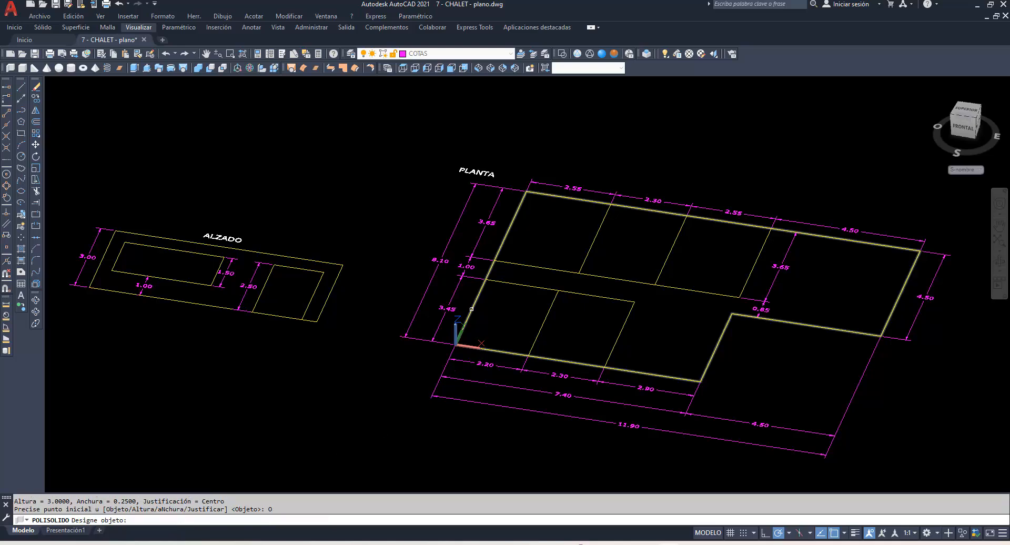
click(471, 309)
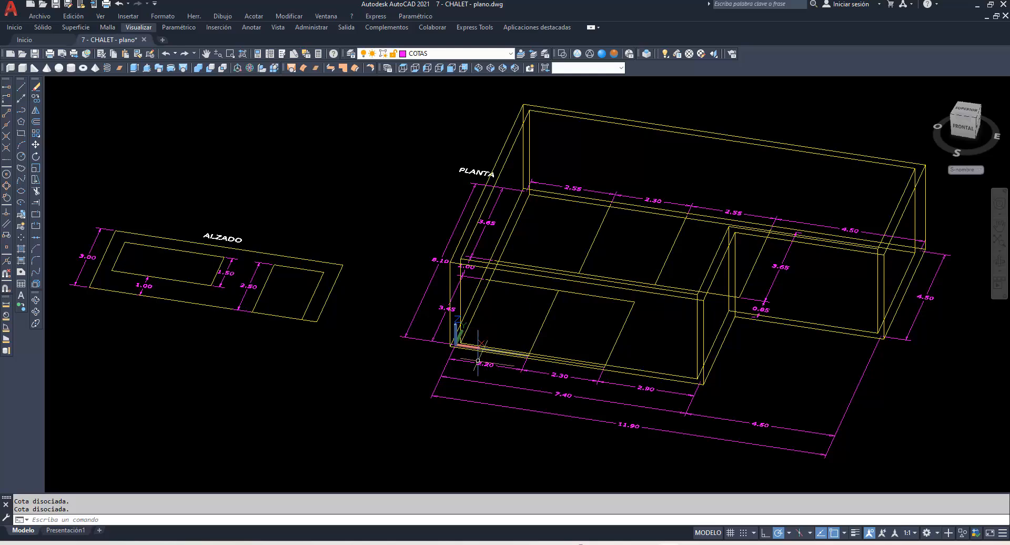
Check the wall corner at the plan's origin and undo the centre-justified polysolid.
scroll(424, 374, up, 5)
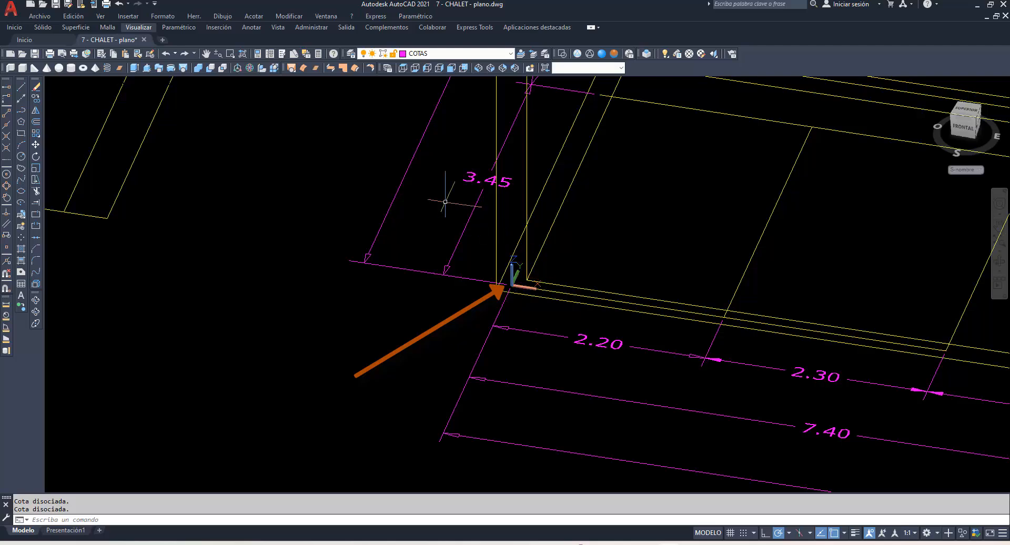
key(Escape)
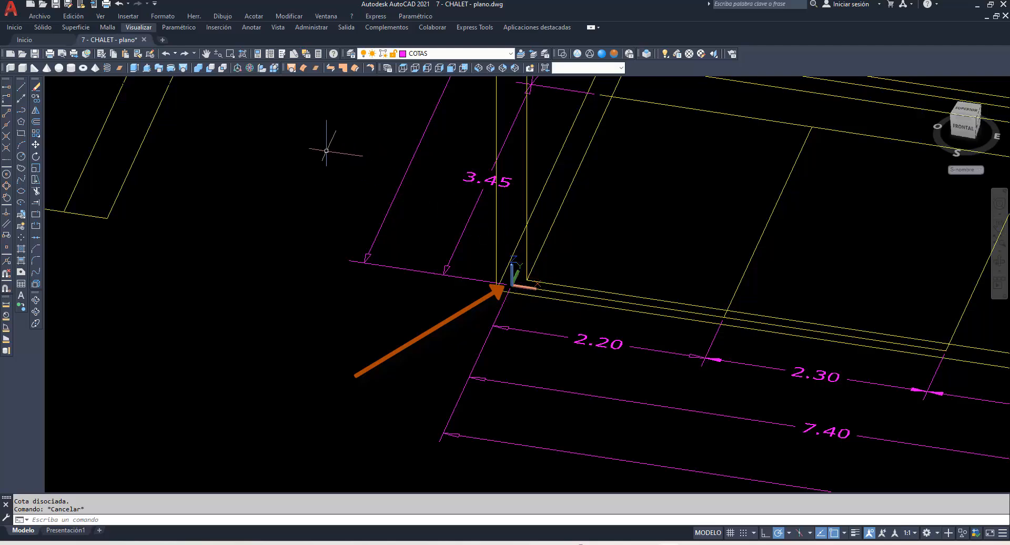
click(165, 55)
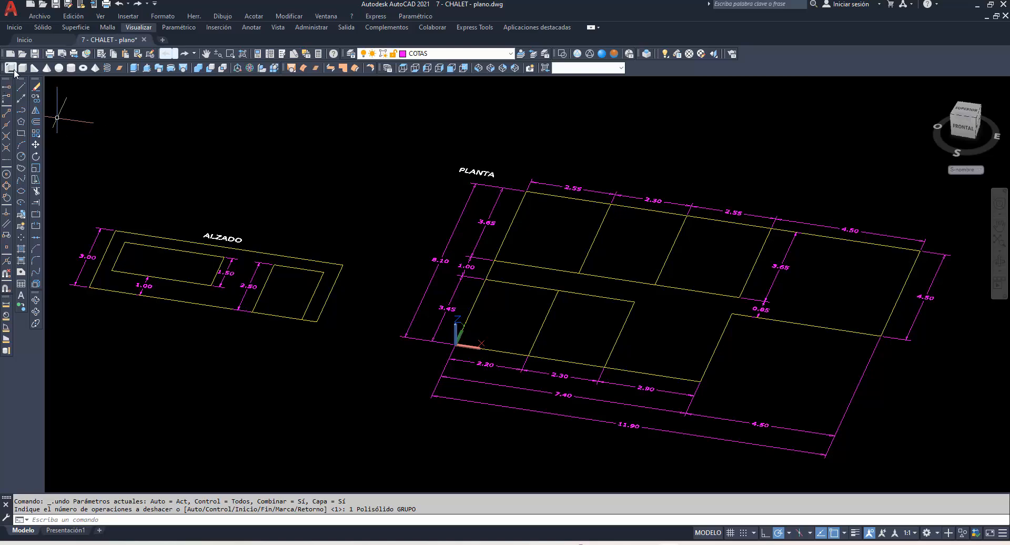
Try converting the outer plan outline into a polysolid with height 3, width 0.25 and Derecha justification, and undo it.
click(12, 69)
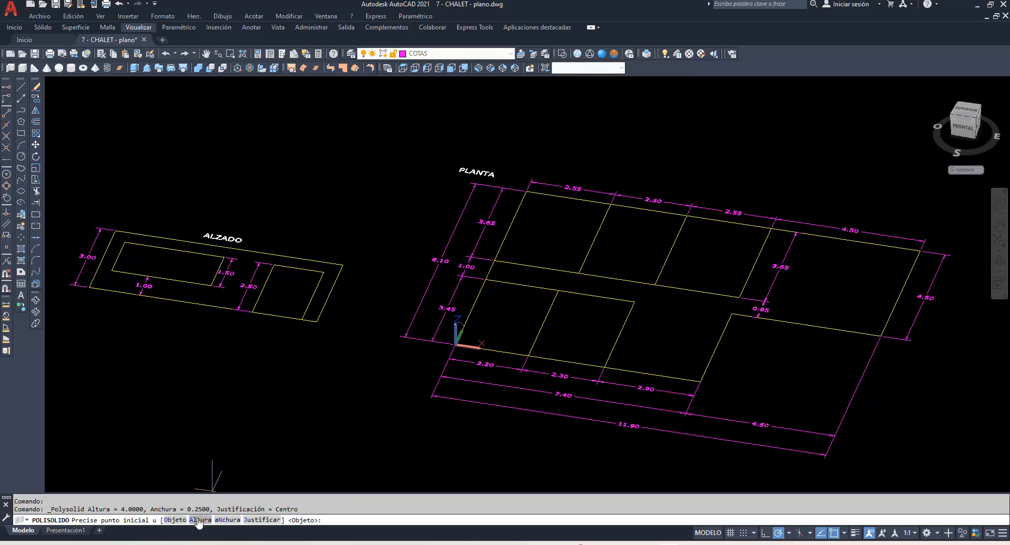
click(199, 520)
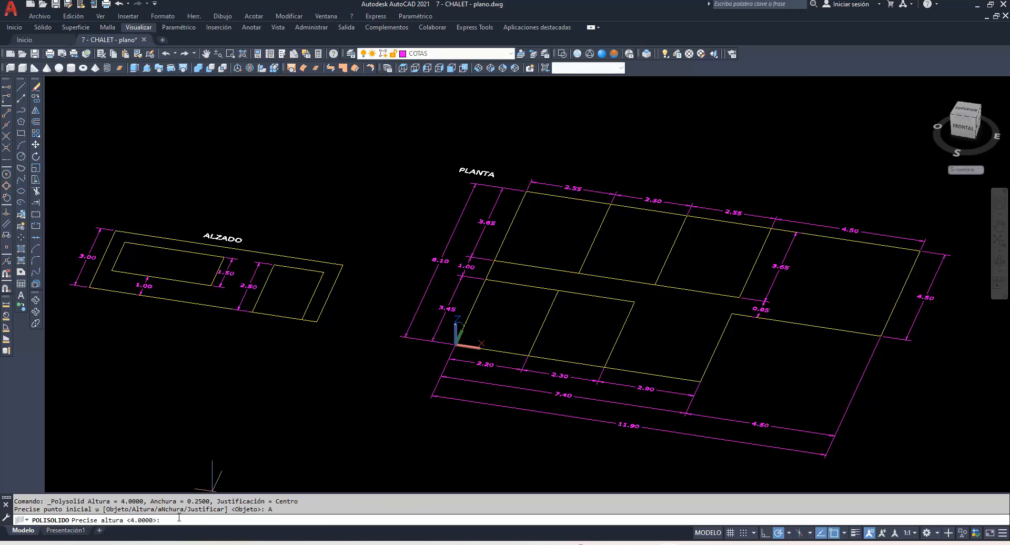
text(3)
key(Return)
click(219, 520)
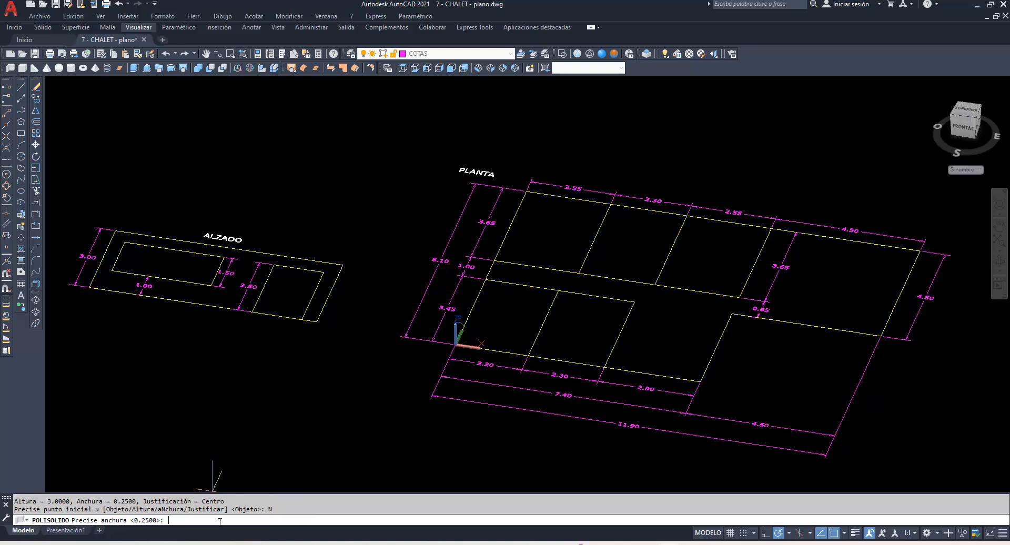
key(Return)
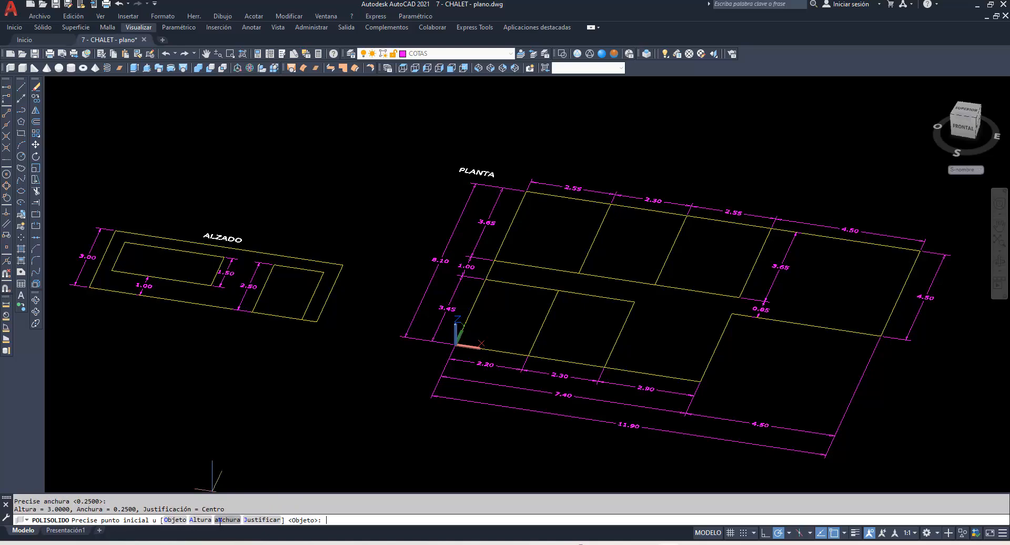
click(249, 520)
text(D)
key(Return)
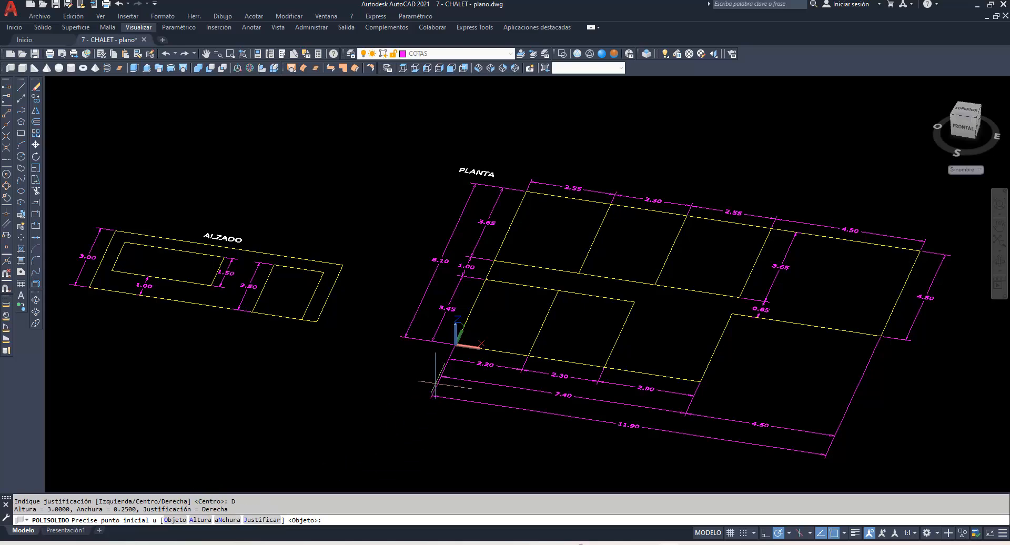
click(174, 521)
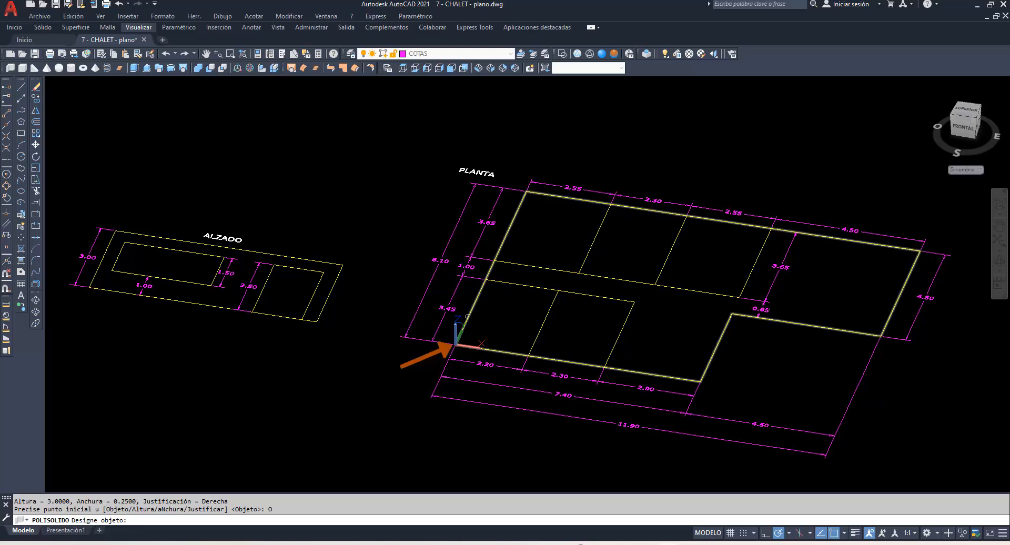
click(467, 316)
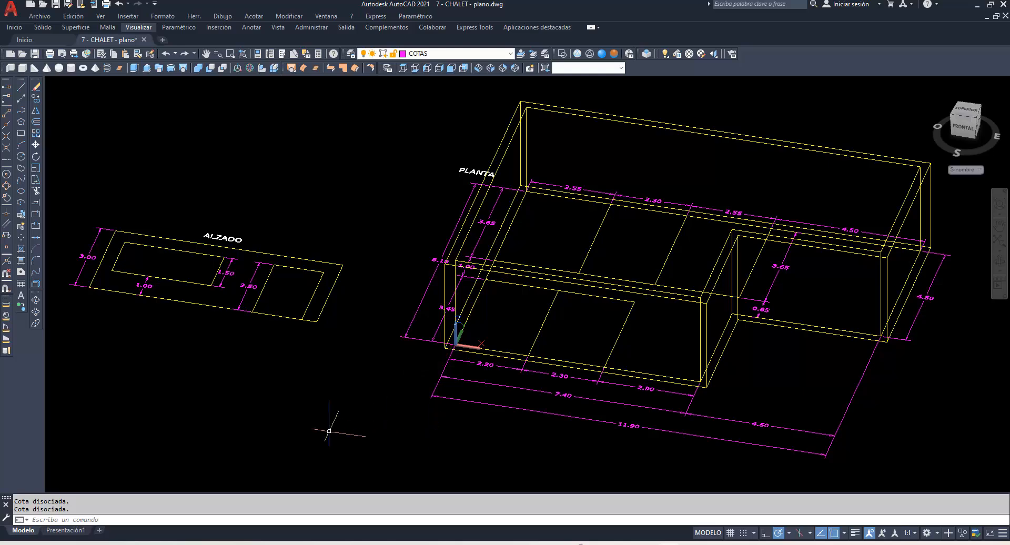
text(h)
key(Return)
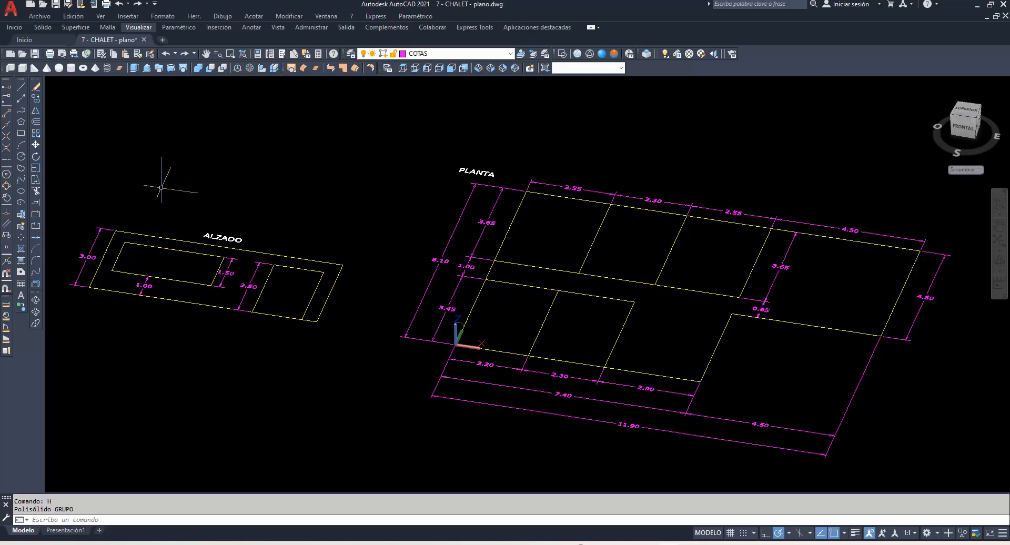
Try converting the outer plan outline into a polysolid with height 3, width 0.25 and Izquierda justification.
click(11, 68)
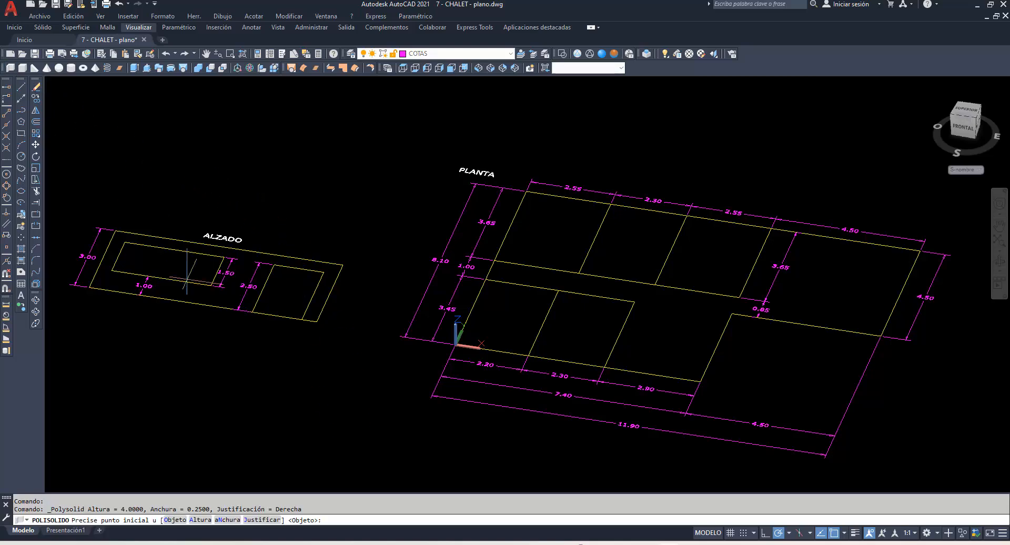
click(190, 519)
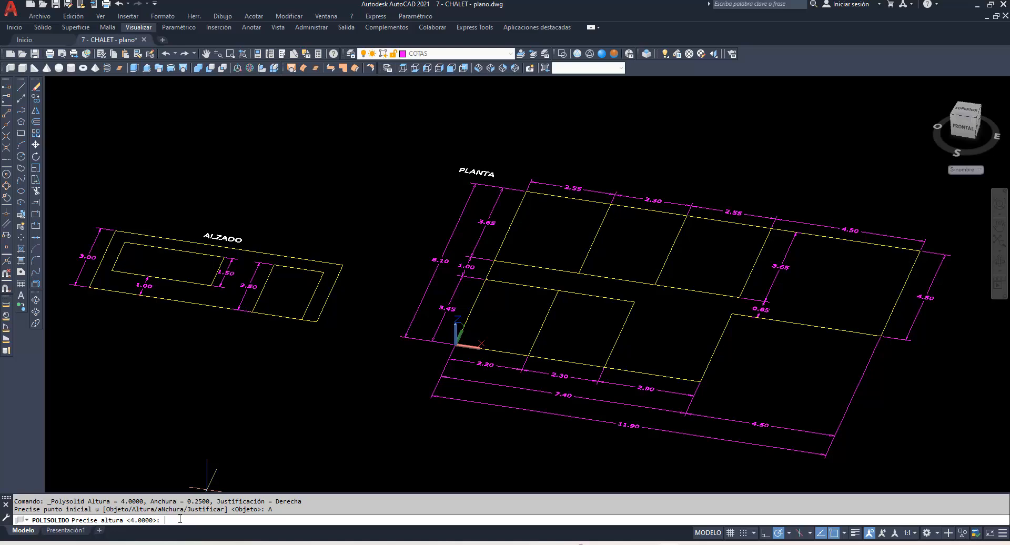
text(3)
key(Return)
click(220, 519)
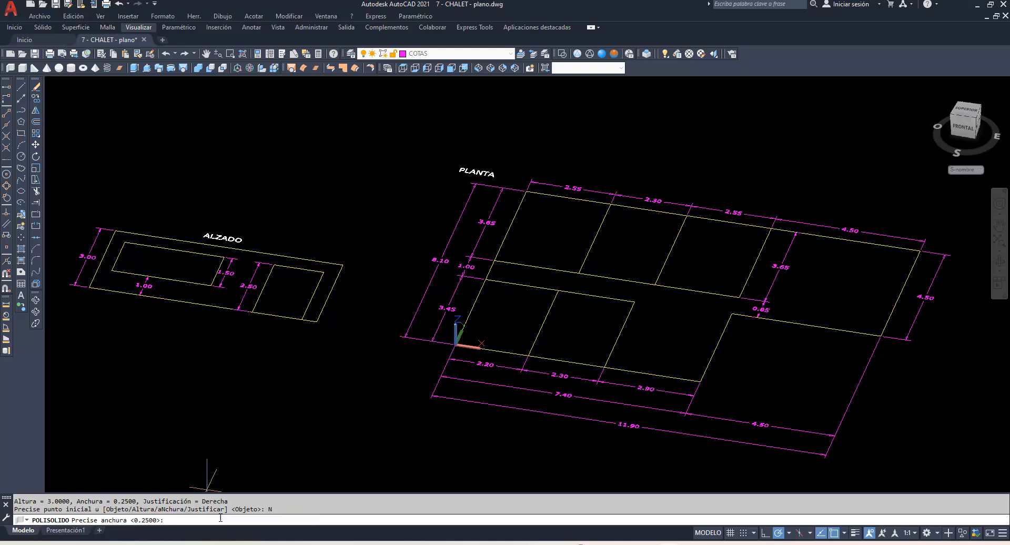
key(Return)
click(262, 520)
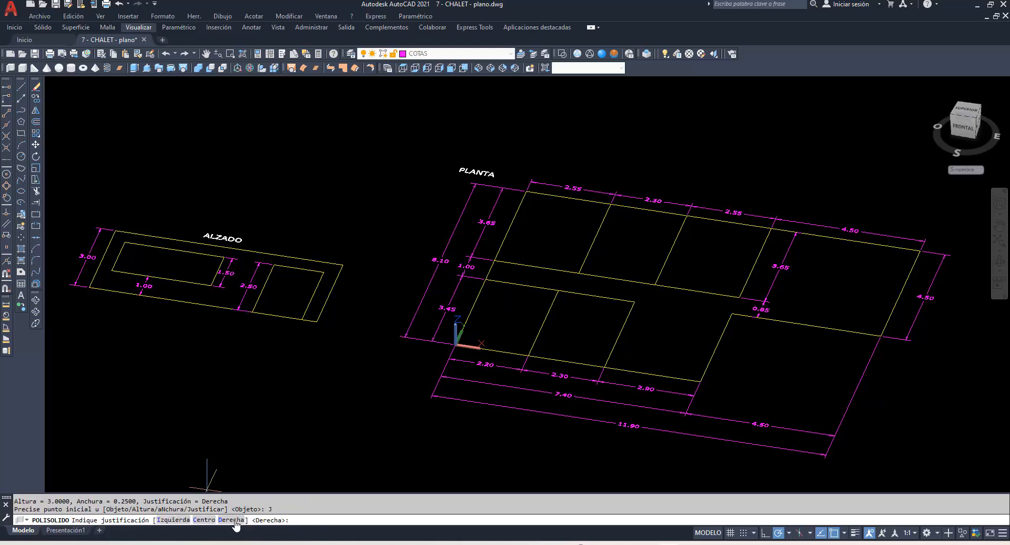
click(180, 522)
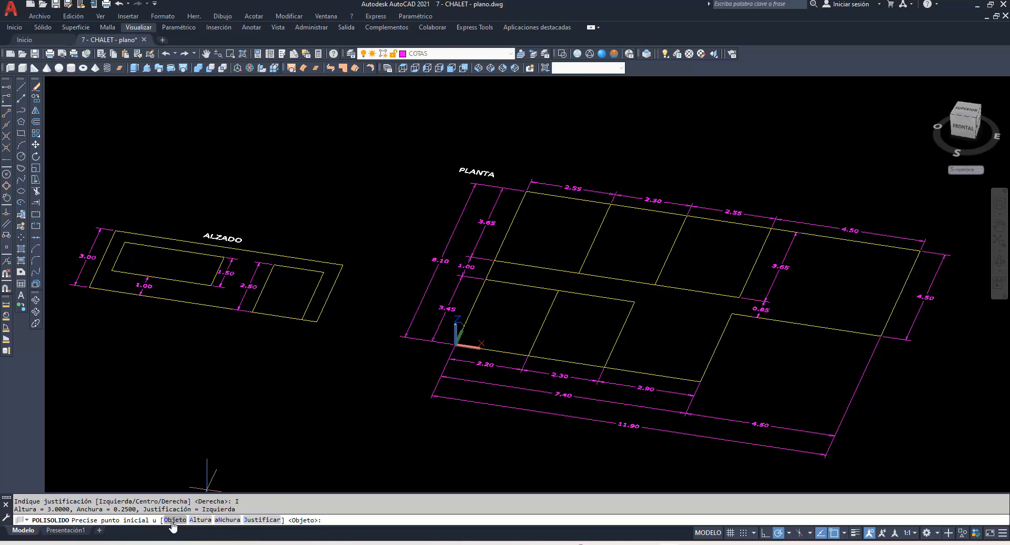
click(180, 520)
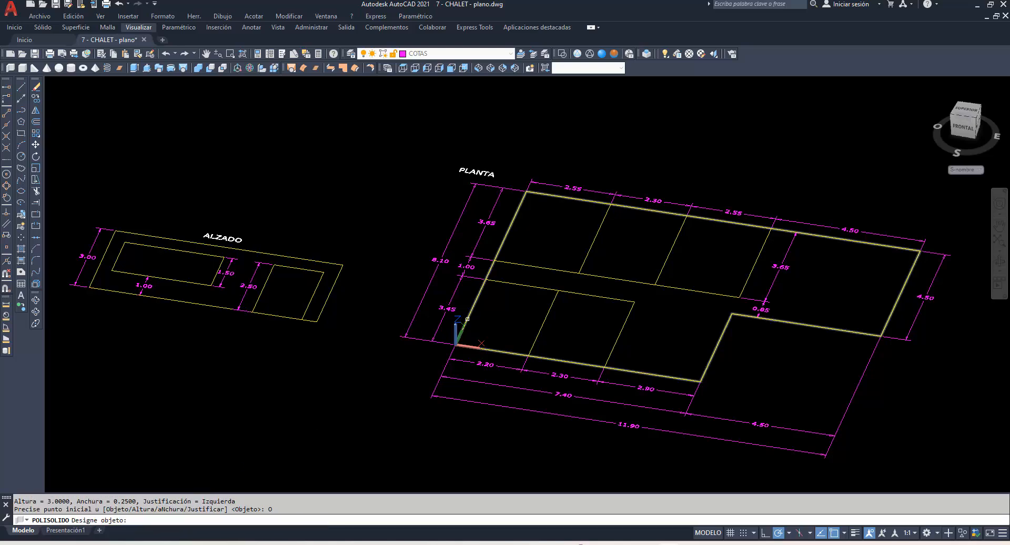
click(470, 313)
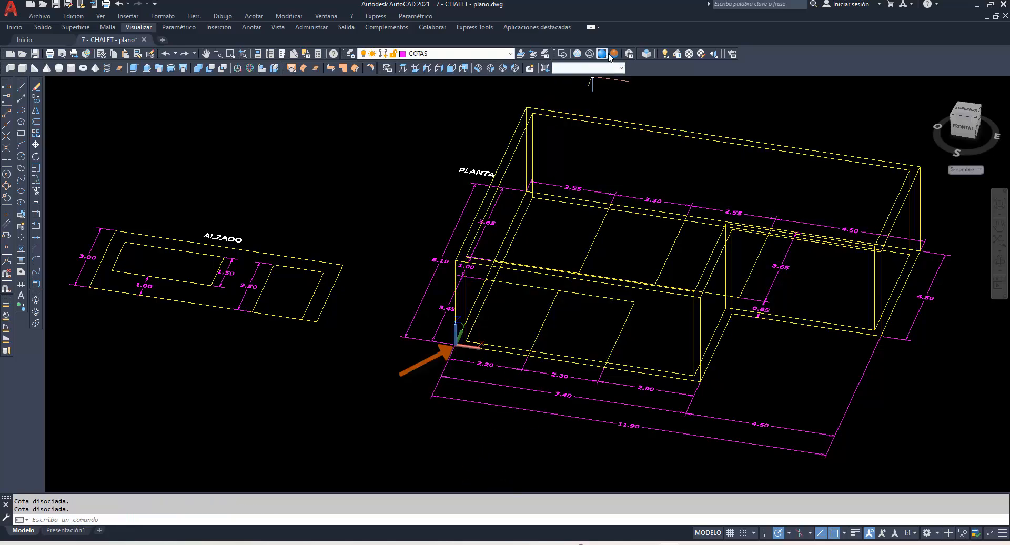
Preview the walls in the Realistic visual style, and undo both the style change and the left-justified polysolid.
click(613, 53)
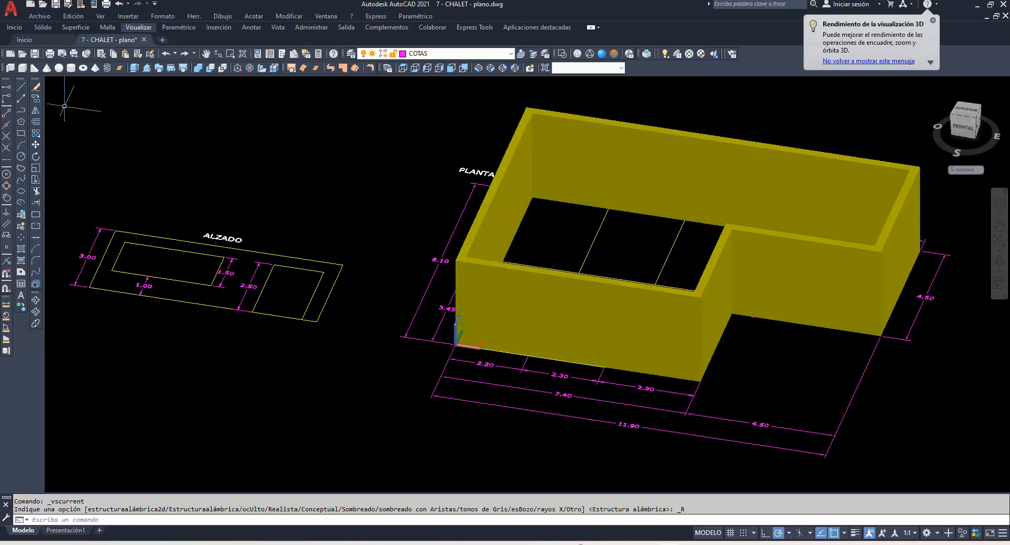
click(167, 54)
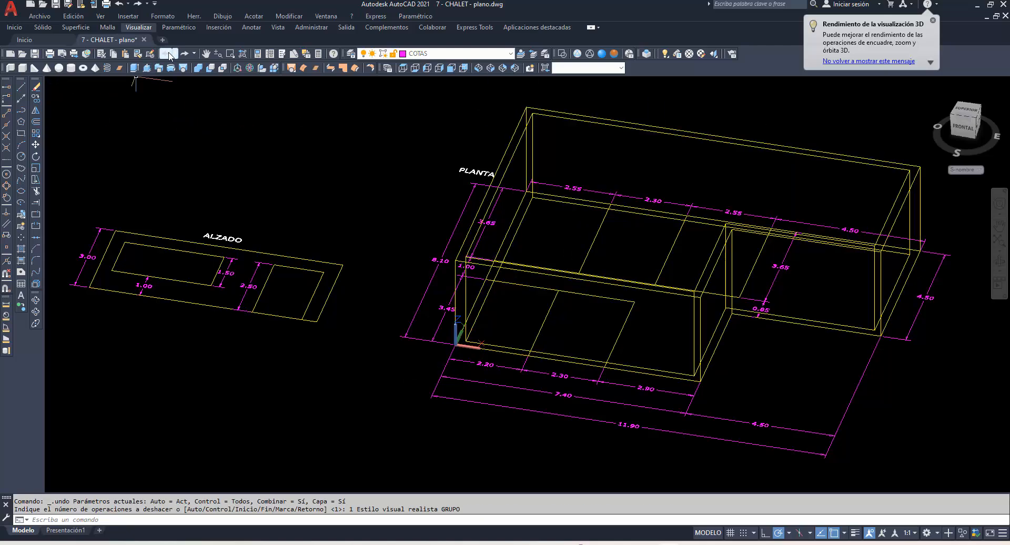
click(168, 54)
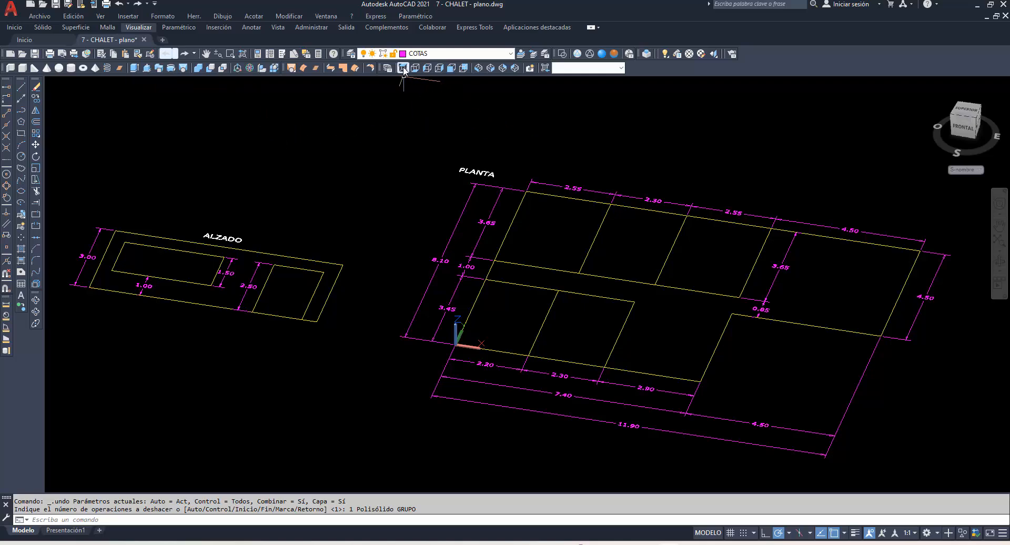
In top view, copy the outer plan outline to the free area left of the floor plan, overlapping the ALZADO drawing's surroundings.
click(403, 68)
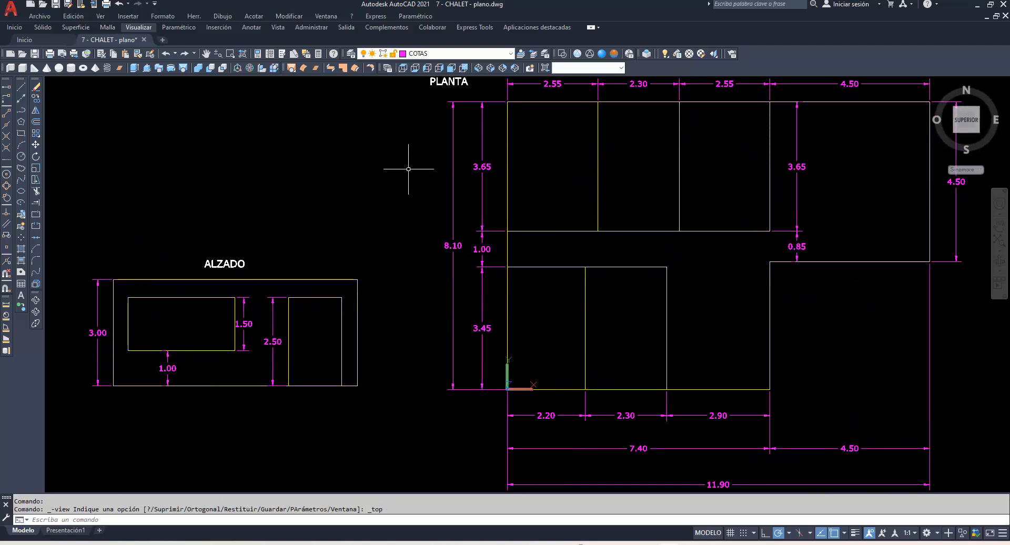
click(35, 98)
click(508, 212)
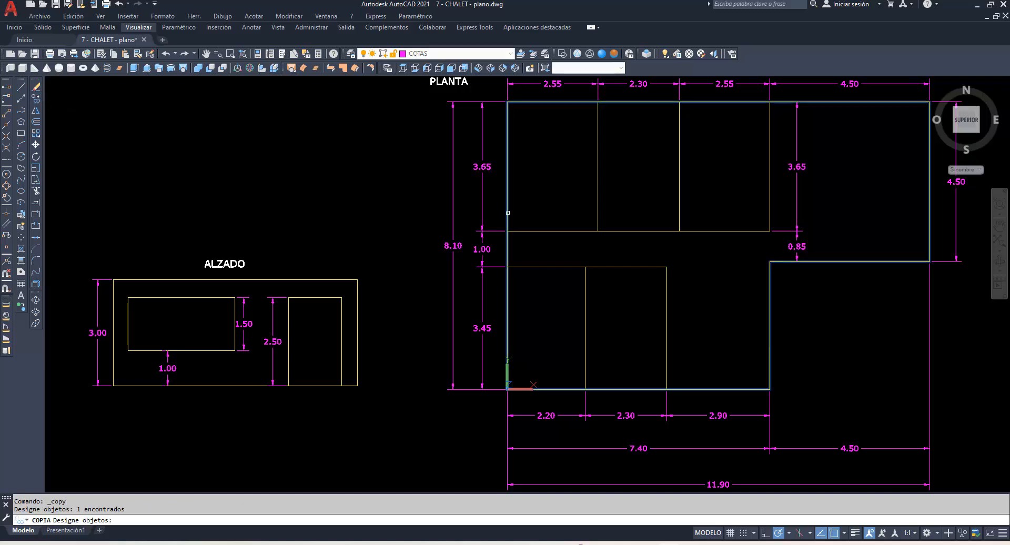
key(Return)
click(964, 342)
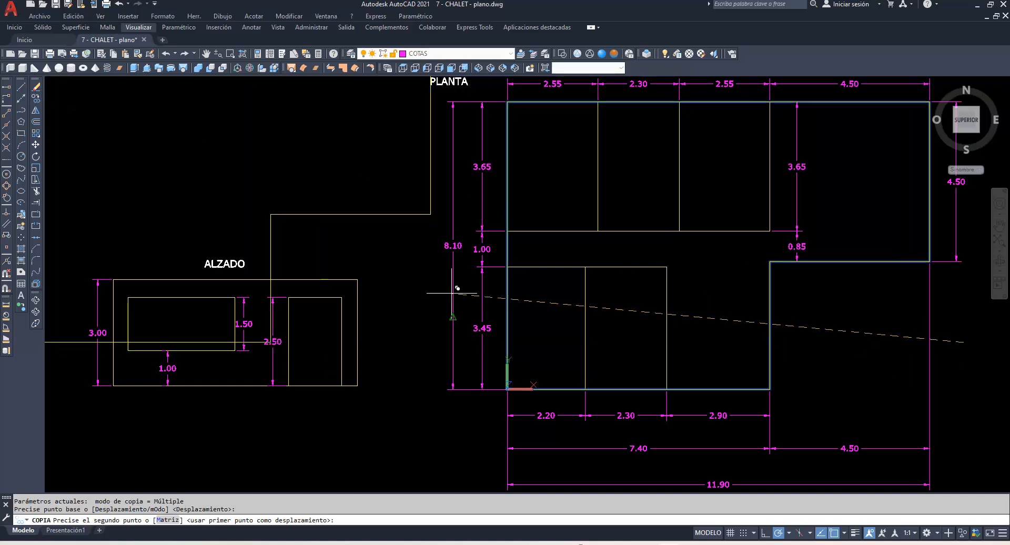
click(287, 257)
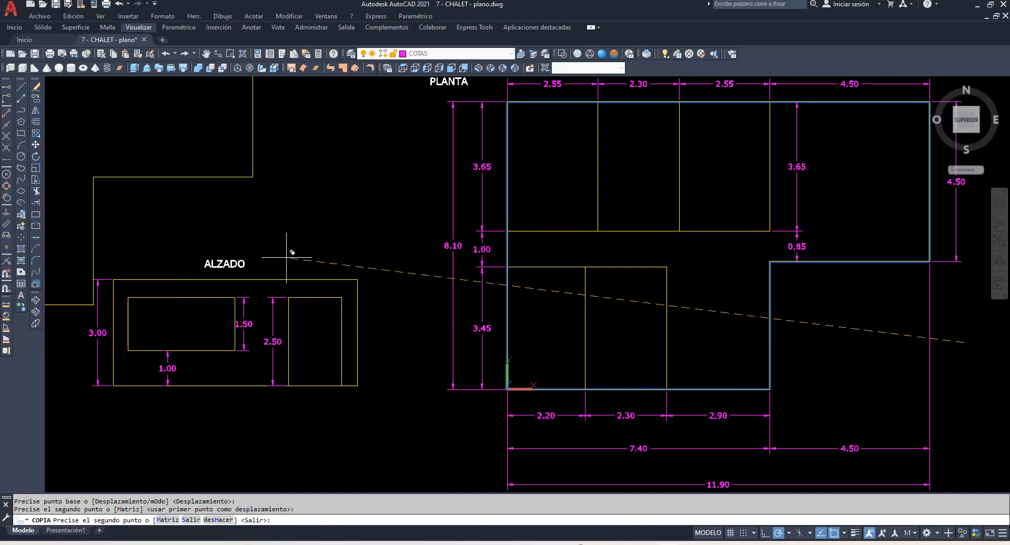
key(Escape)
Delete the whole ALZADO elevation drawing together with its dimensions and title.
click(365, 402)
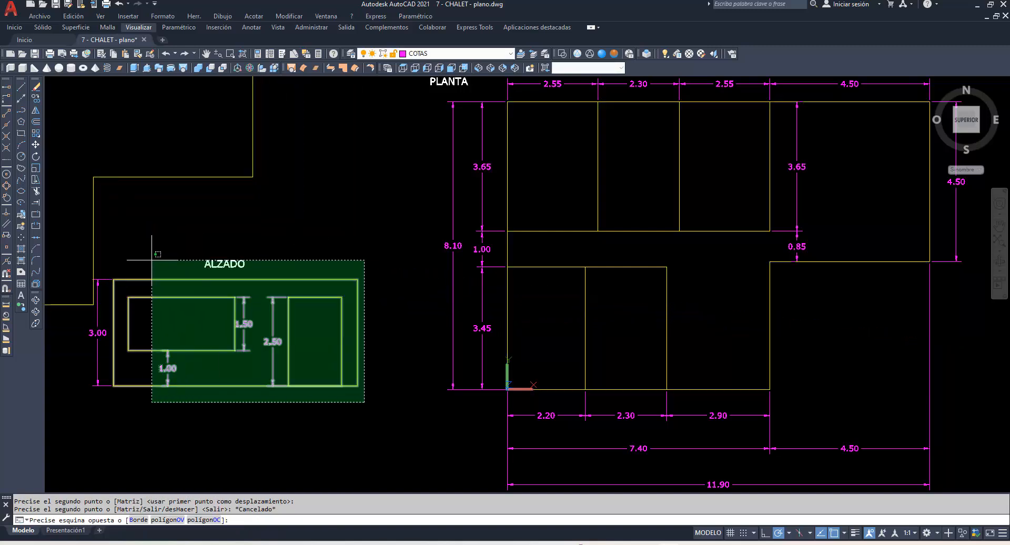
click(108, 258)
key(Delete)
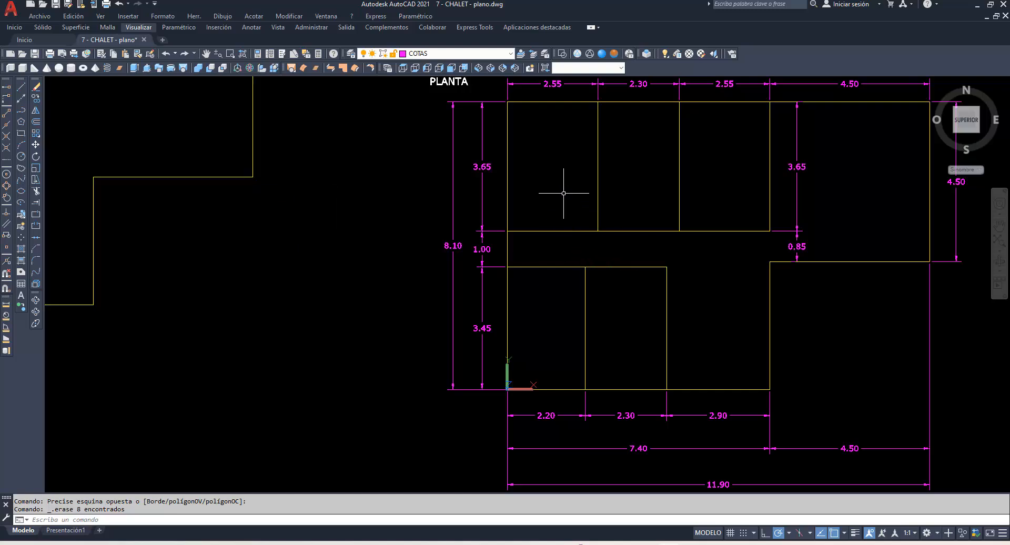
Make layer 0 the current layer.
click(206, 53)
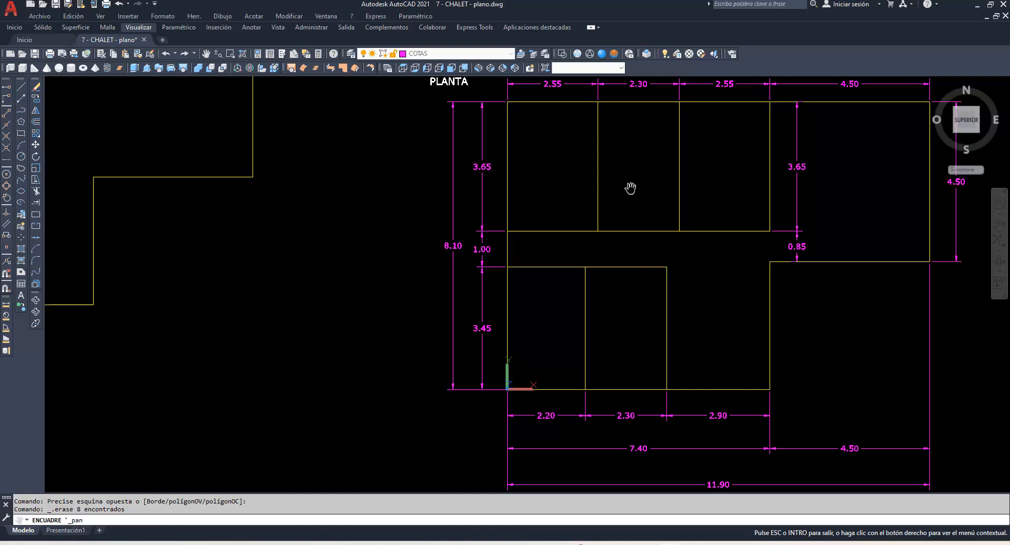
right_click(316, 153)
click(340, 158)
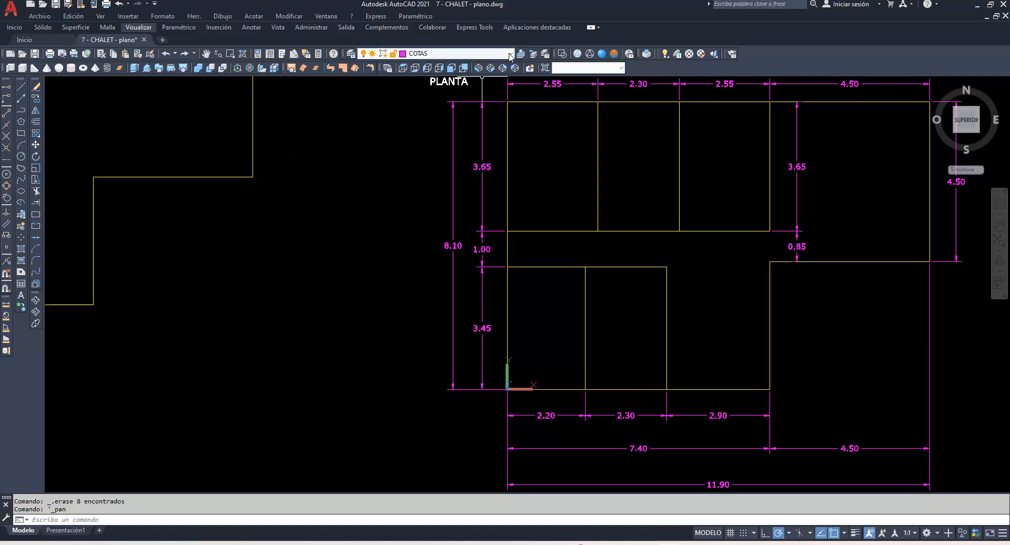
click(440, 53)
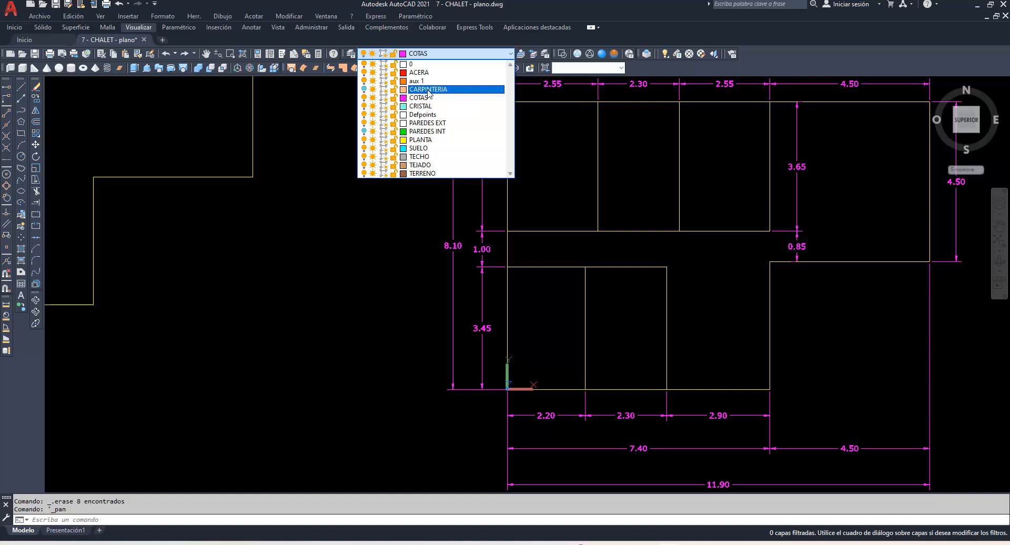
click(446, 64)
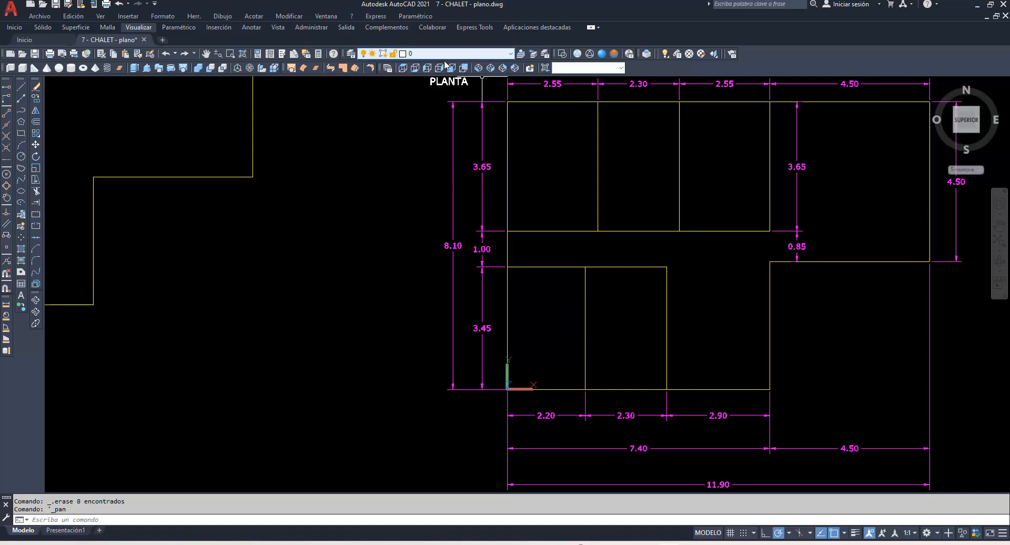
Offset the plan's outer outline inward by 0.25 to mark the exterior wall thickness.
click(36, 121)
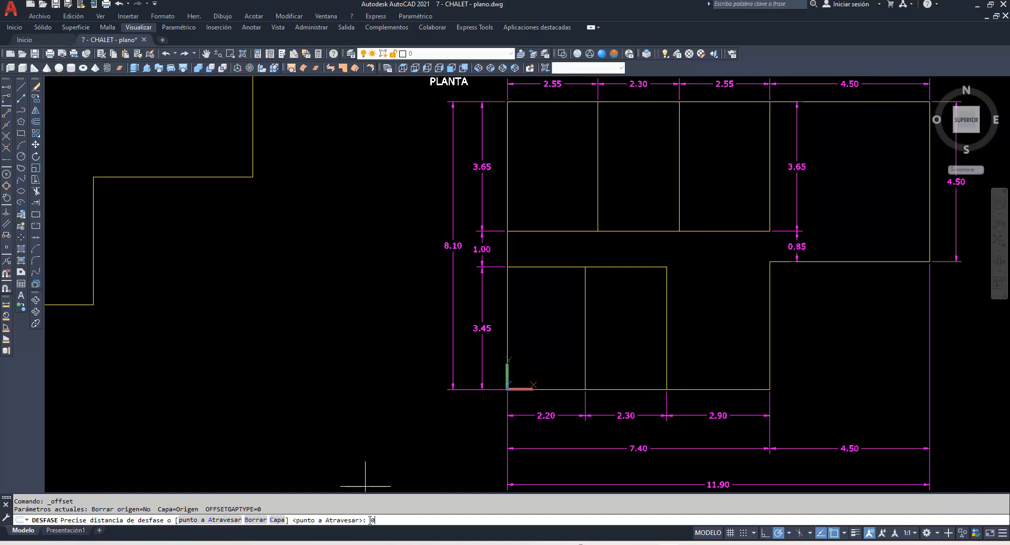
text(0.25)
key(Return)
click(506, 334)
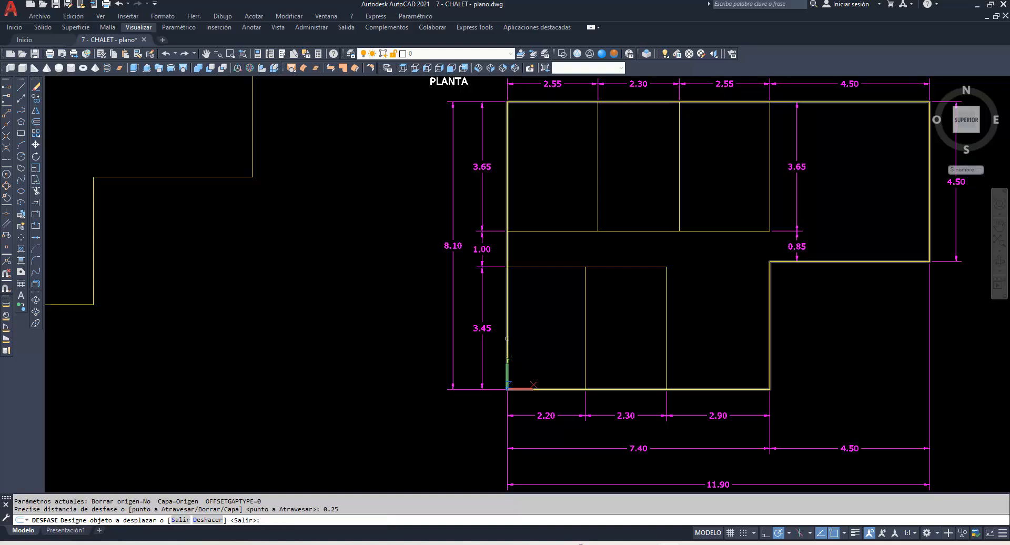
click(552, 341)
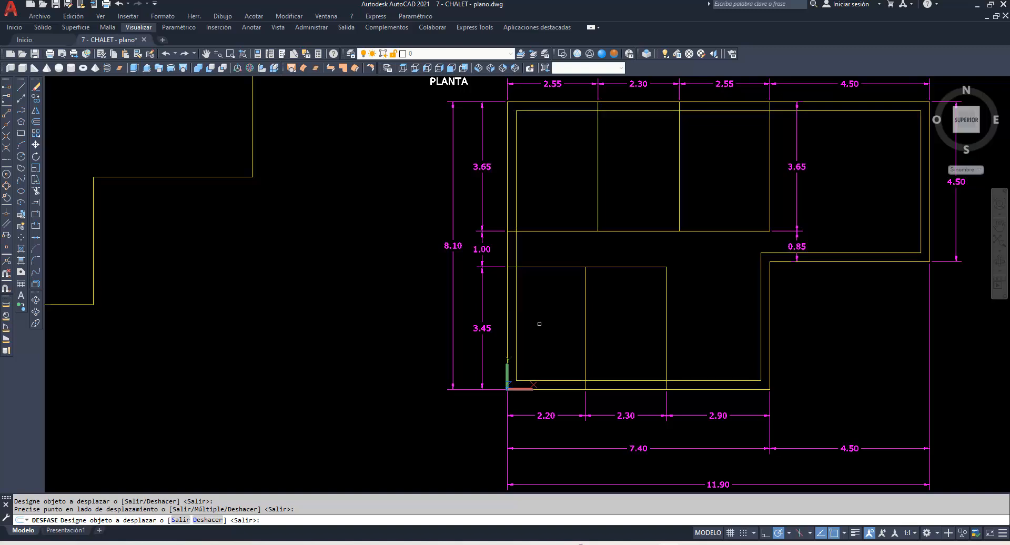
key(Escape)
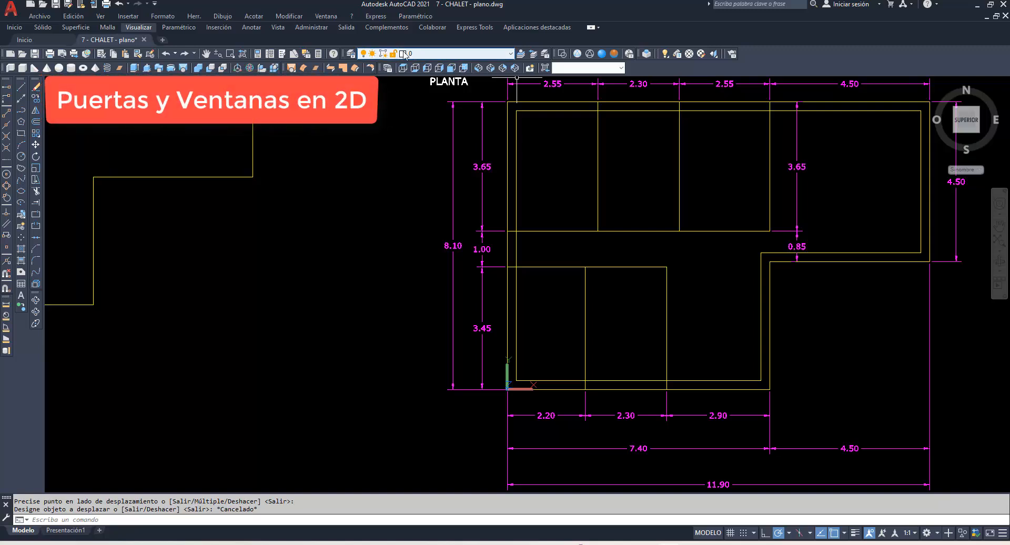
Draw a door rectangle 0.25 wide and 1.5 long in the empty area beside the plan's lower right wall.
click(21, 134)
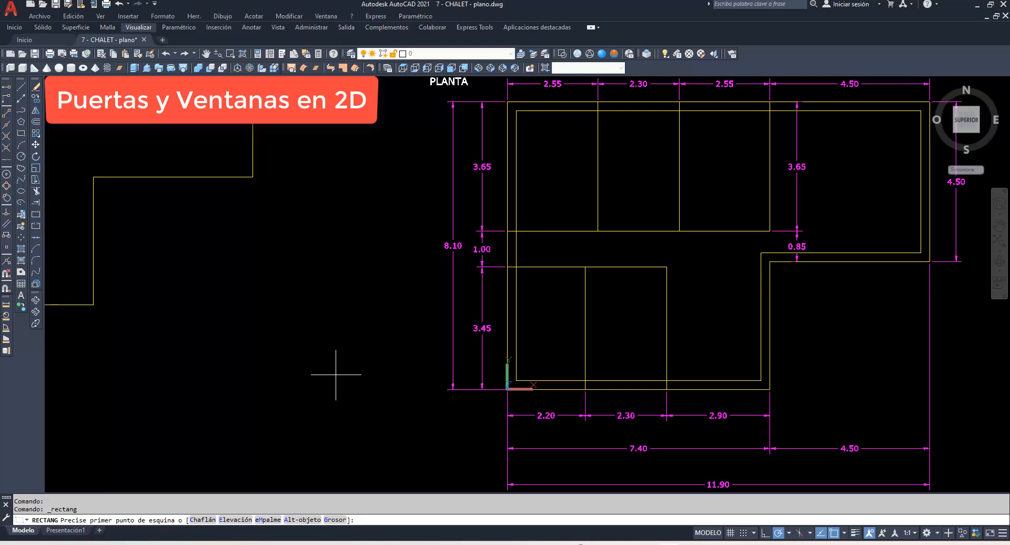
click(808, 366)
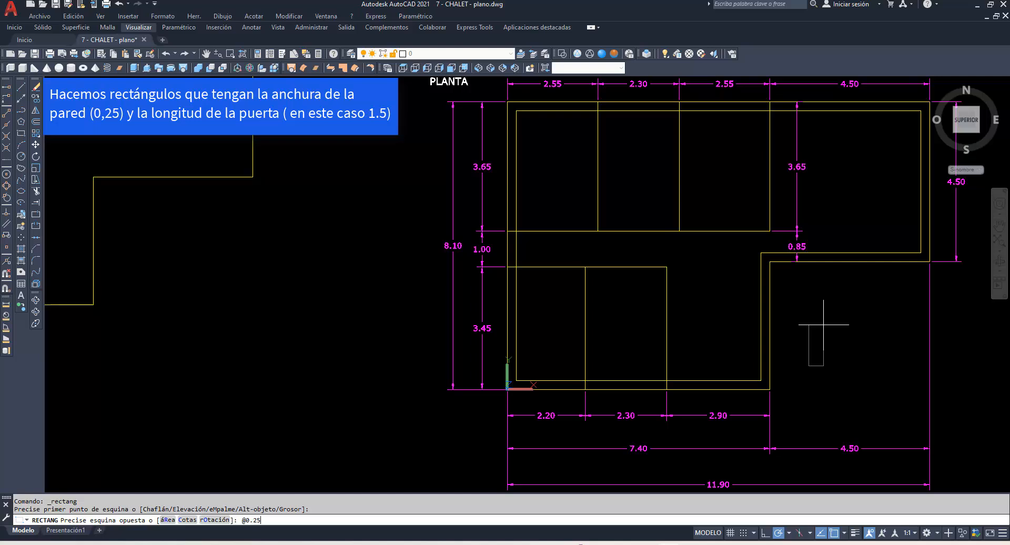
text(@0.25)
key(Return)
text(@0.25,)
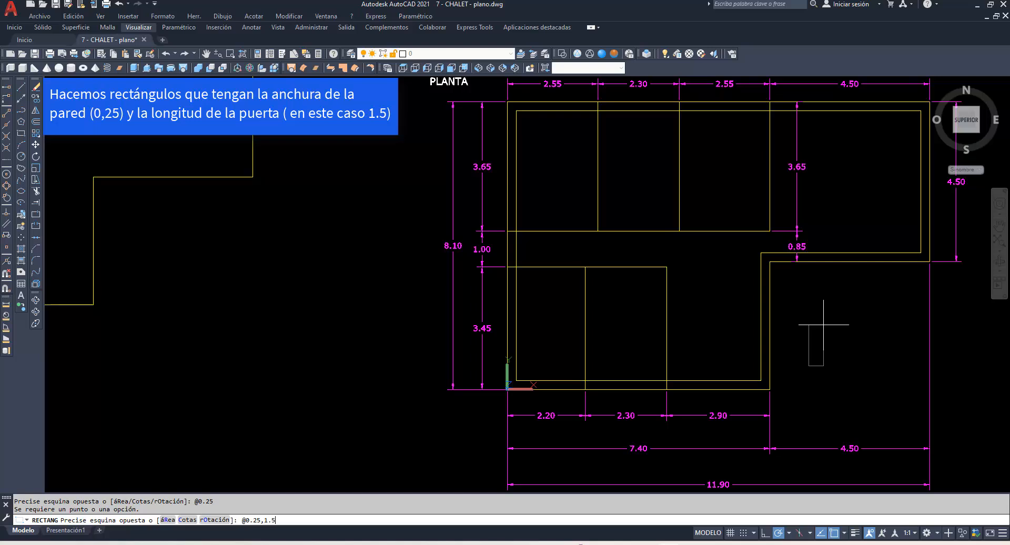
text(1.5)
key(Return)
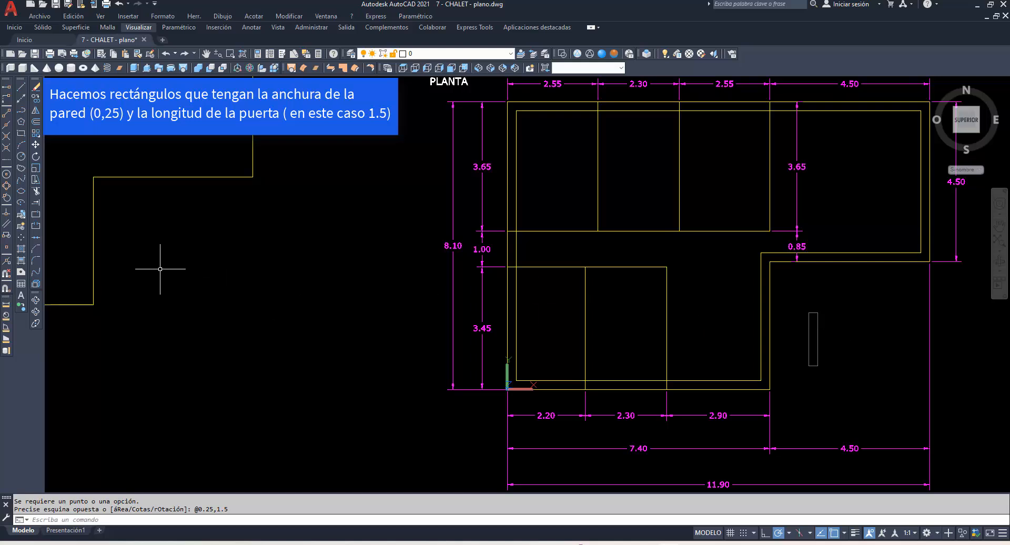
Move the door rectangle by its left edge midpoint onto the inner line of the vertical wall below the 0.85 step.
click(36, 145)
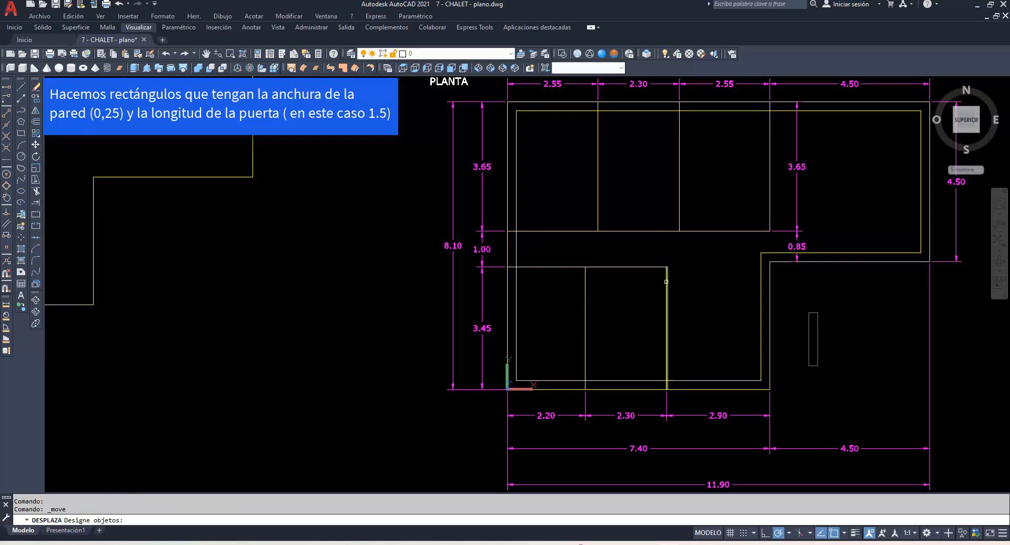
click(809, 331)
key(Return)
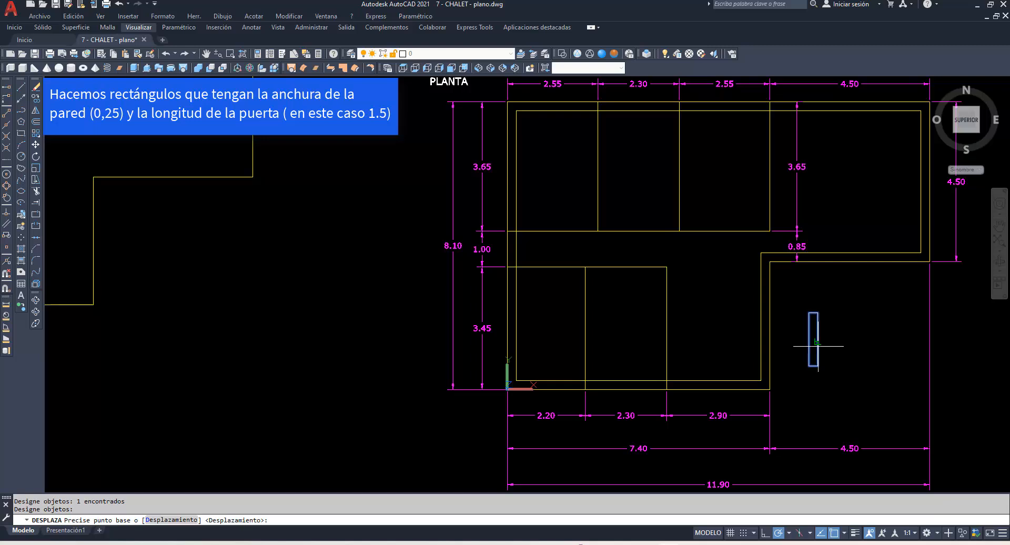
click(809, 339)
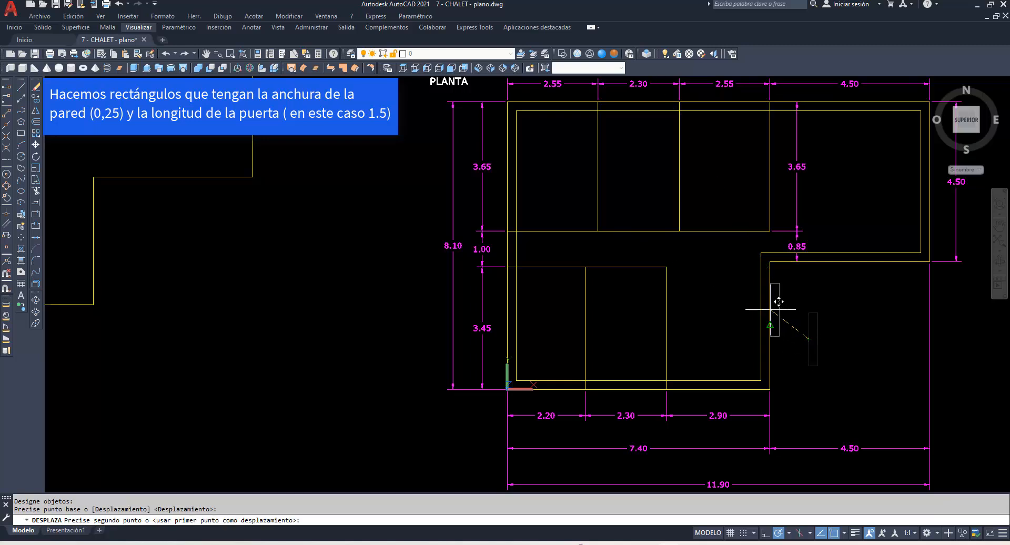
click(761, 312)
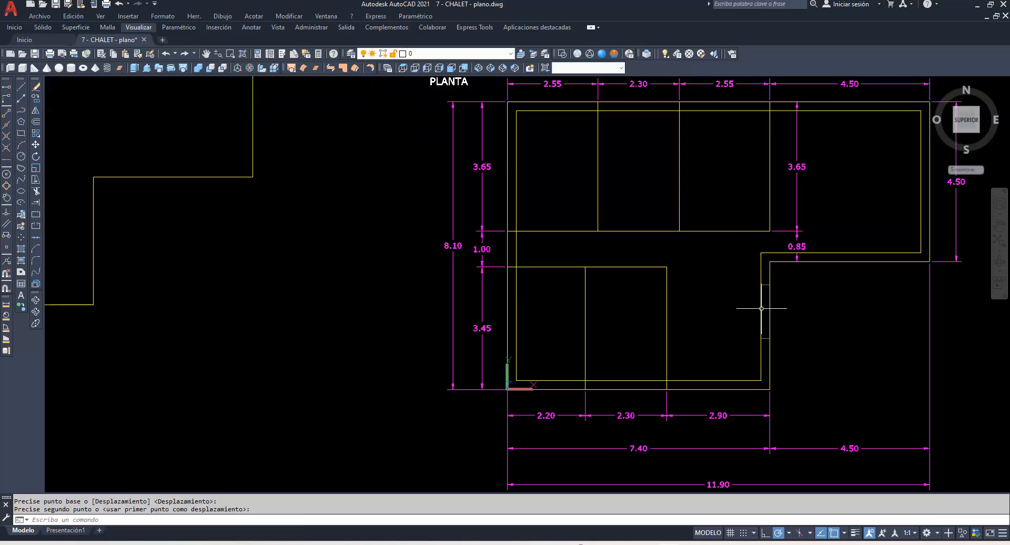
Shift the door rectangle slightly upward along its wall, keeping it within the wall thickness.
click(35, 144)
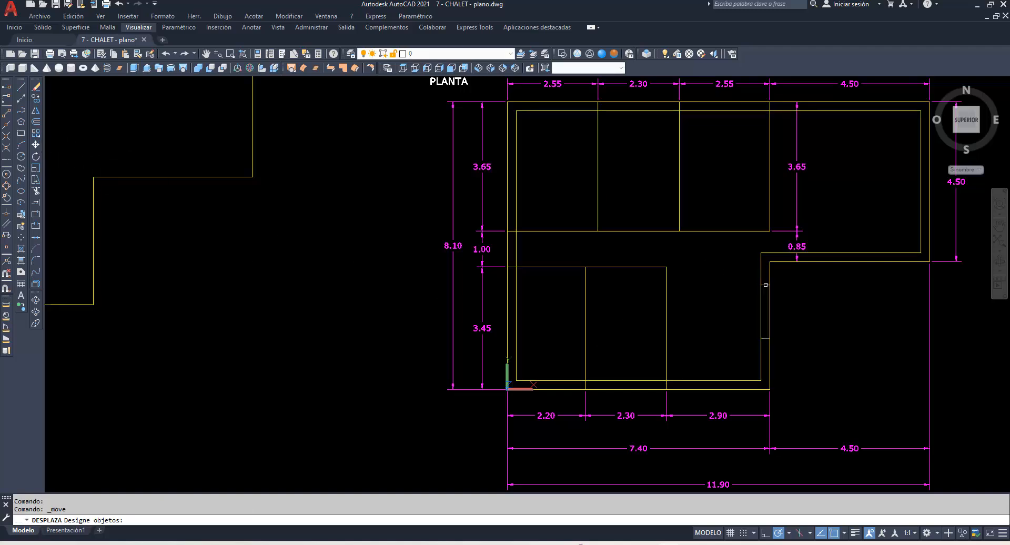
click(765, 309)
key(Return)
click(826, 329)
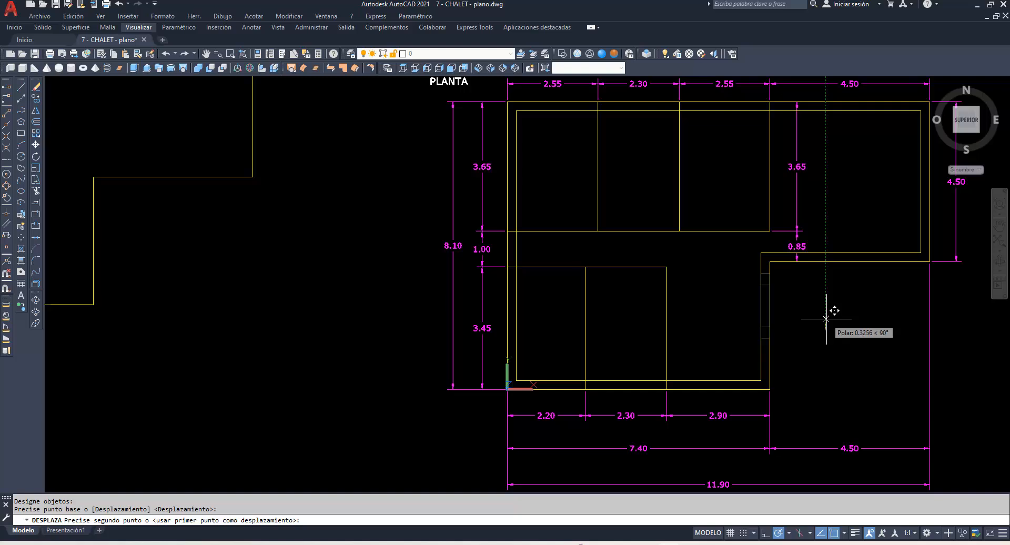
click(829, 318)
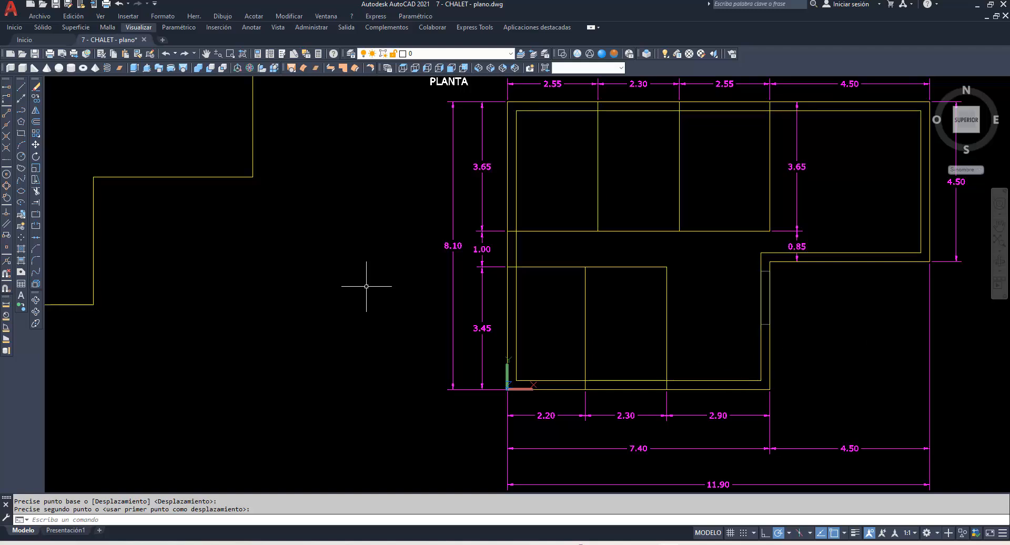
Draw a window rectangle 2 long and 0.25 wide in the empty area below and left of the plan.
click(21, 133)
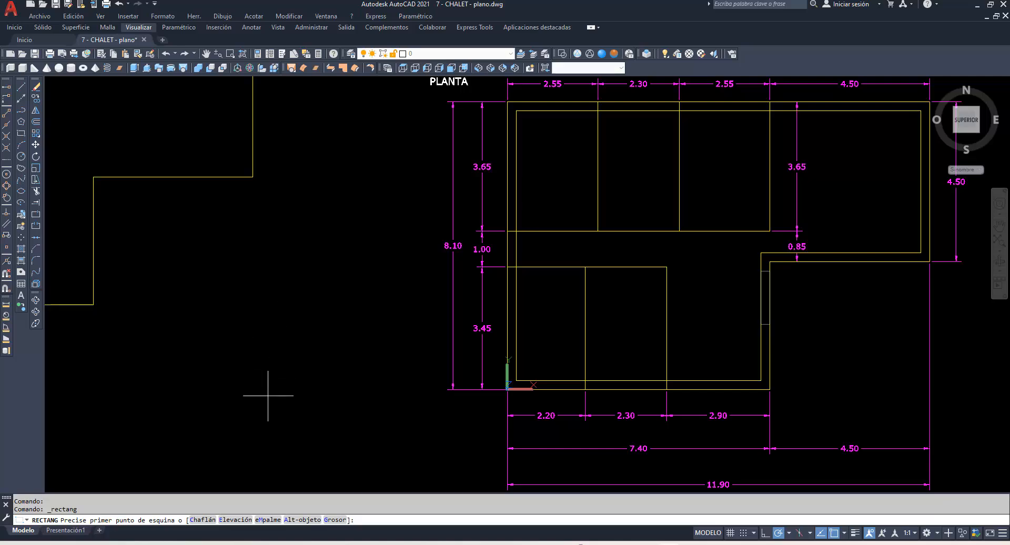
click(258, 448)
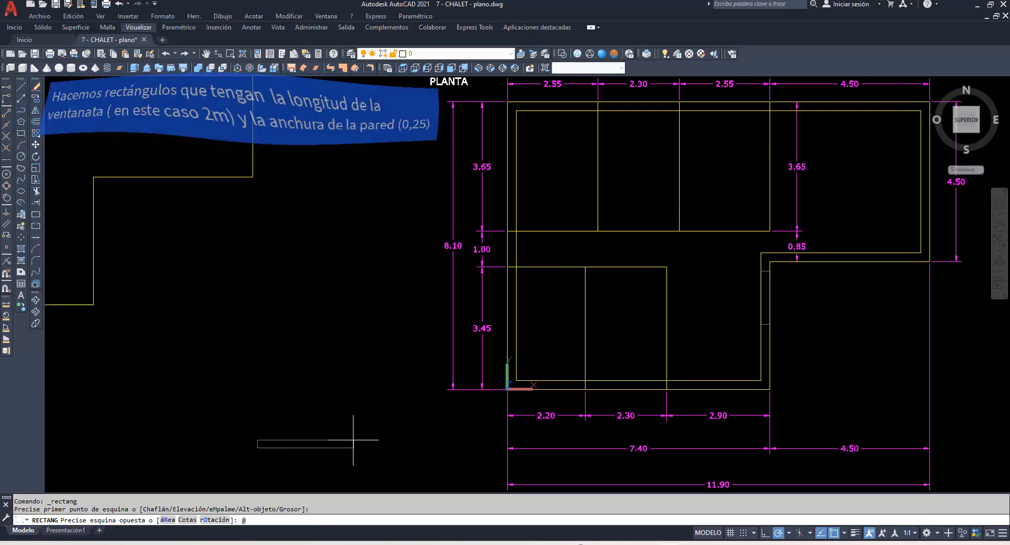
text(@2,0)
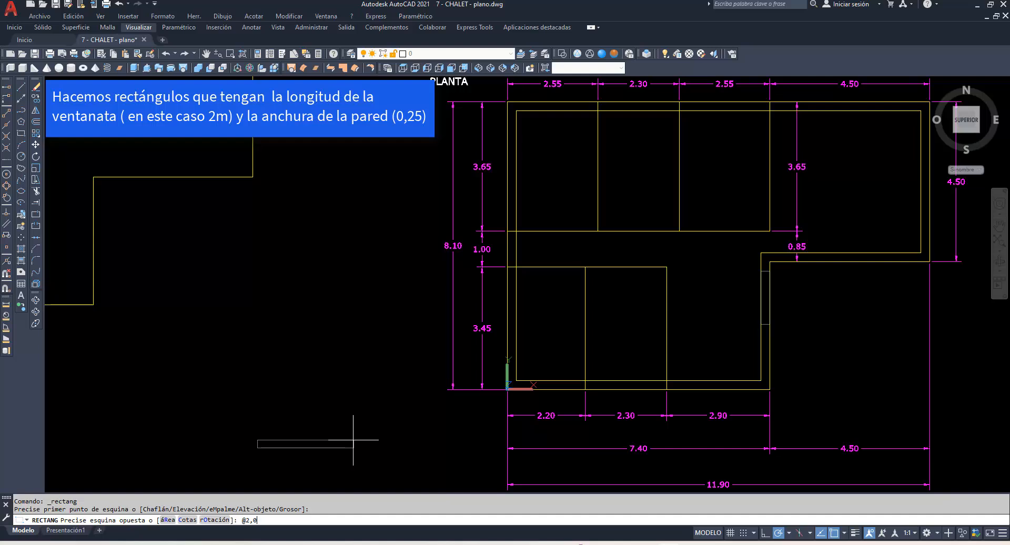
text(.25)
key(Return)
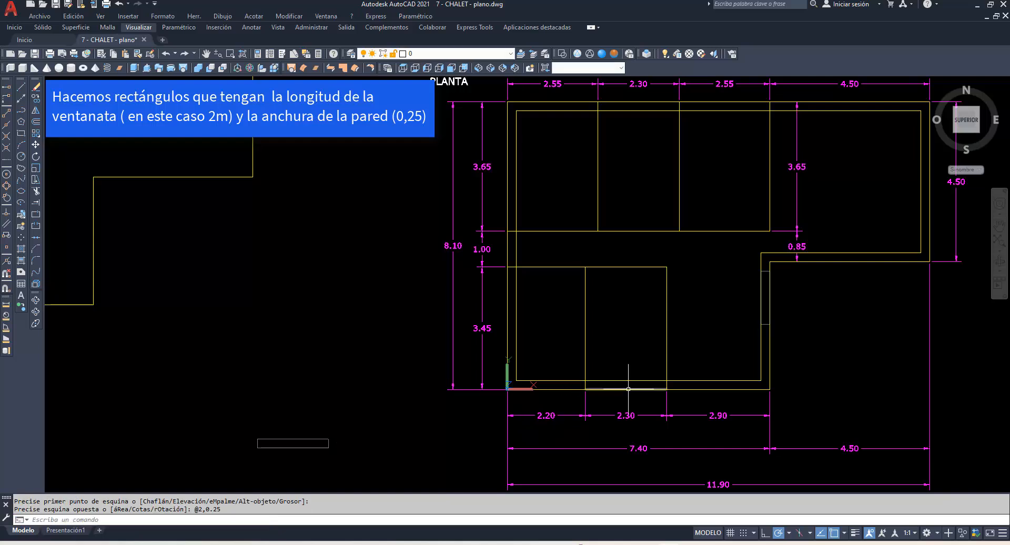
Move the window rectangle into the lower exterior wall, centred on the 2.30 room.
click(35, 144)
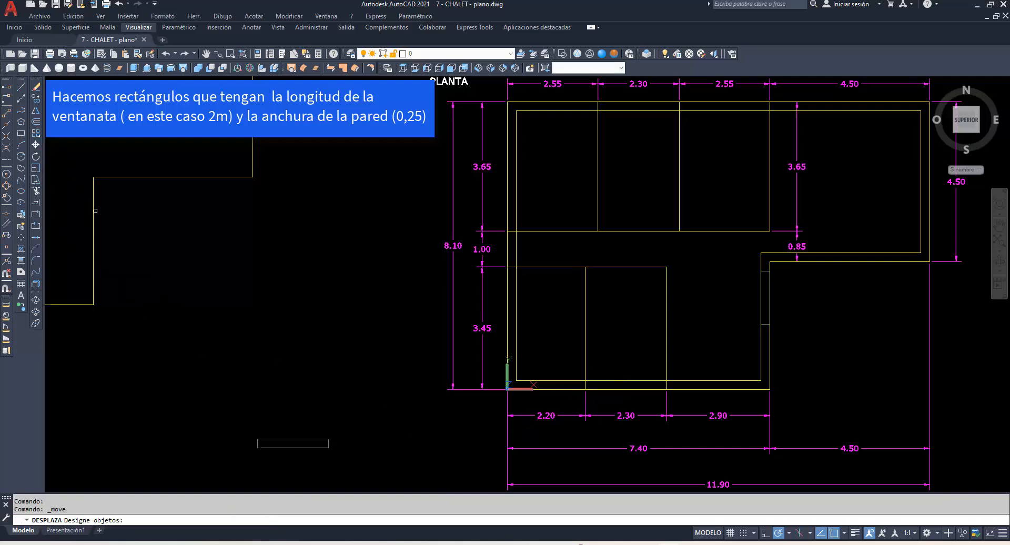
click(306, 439)
key(Return)
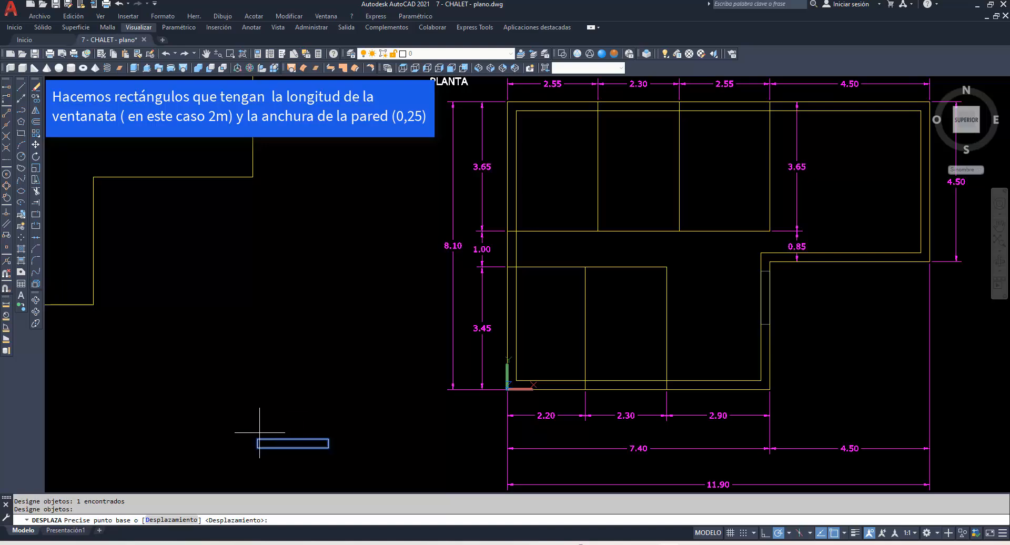
click(258, 440)
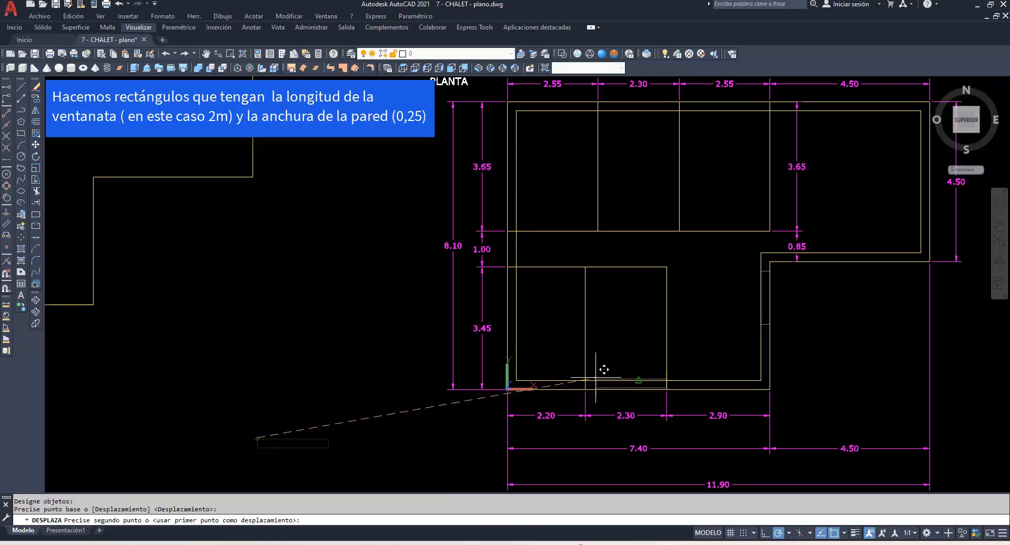
click(626, 389)
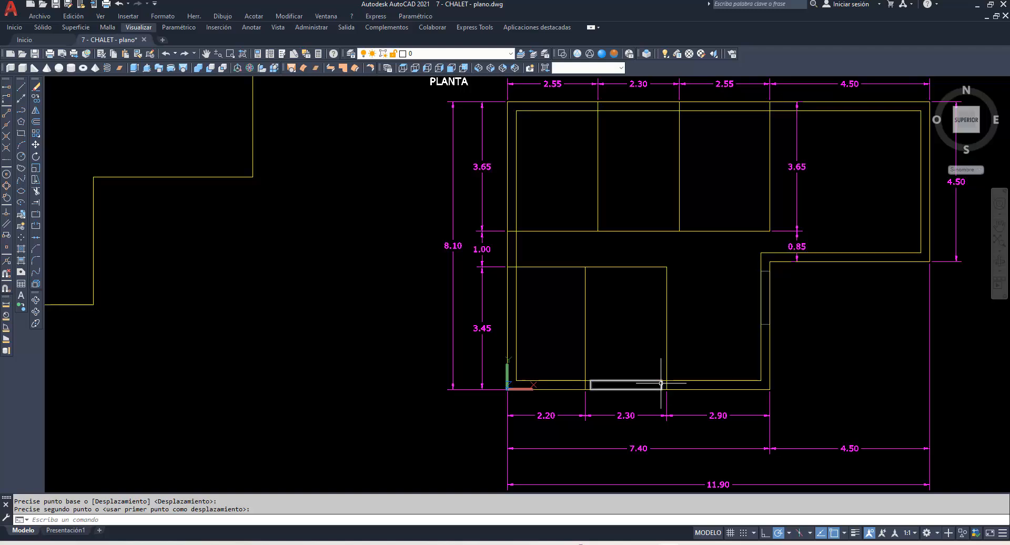
click(33, 99)
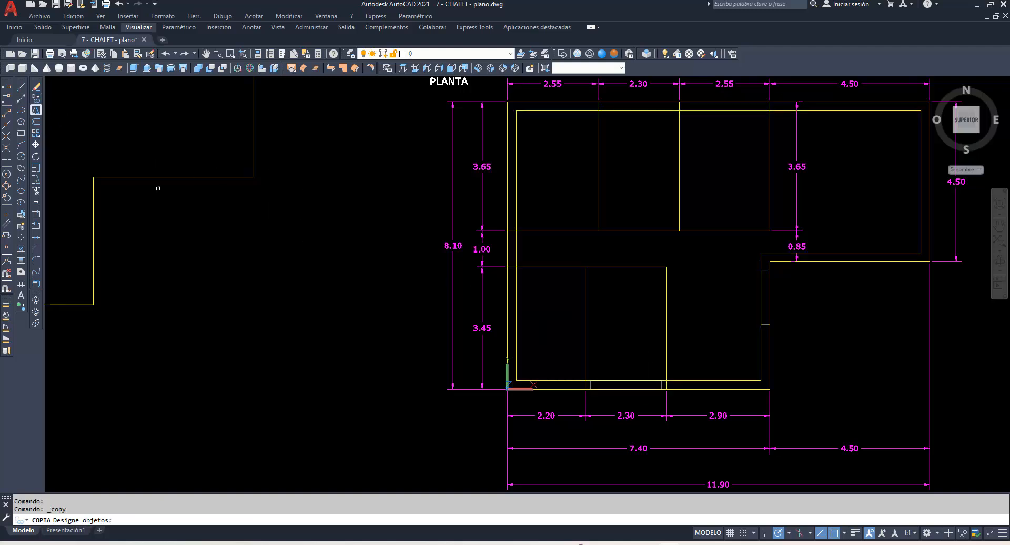
click(665, 387)
key(Return)
click(869, 406)
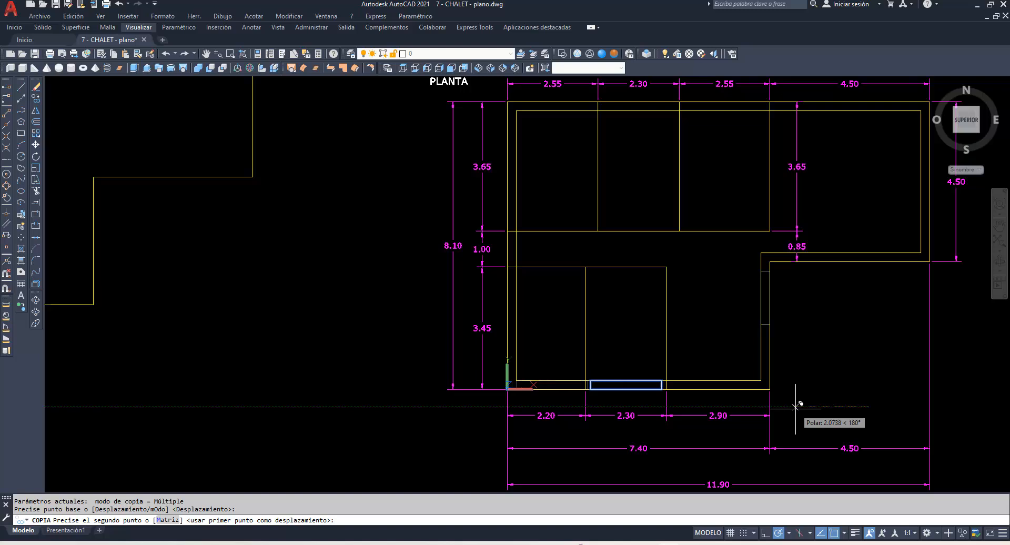
key(Escape)
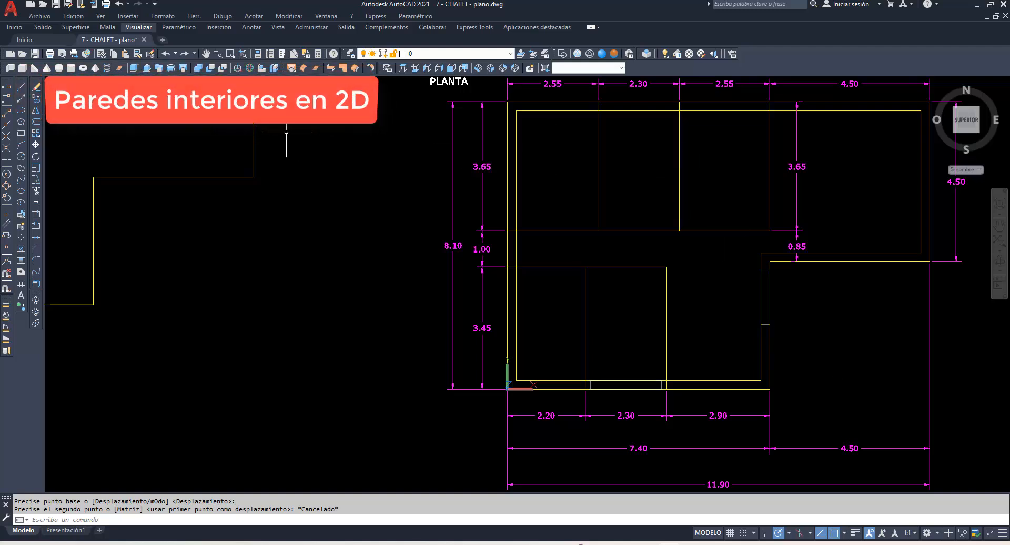
Measure the partition between the upper 2.55 and 2.30 rooms, from its lower end to the exterior wall's inner line.
click(21, 133)
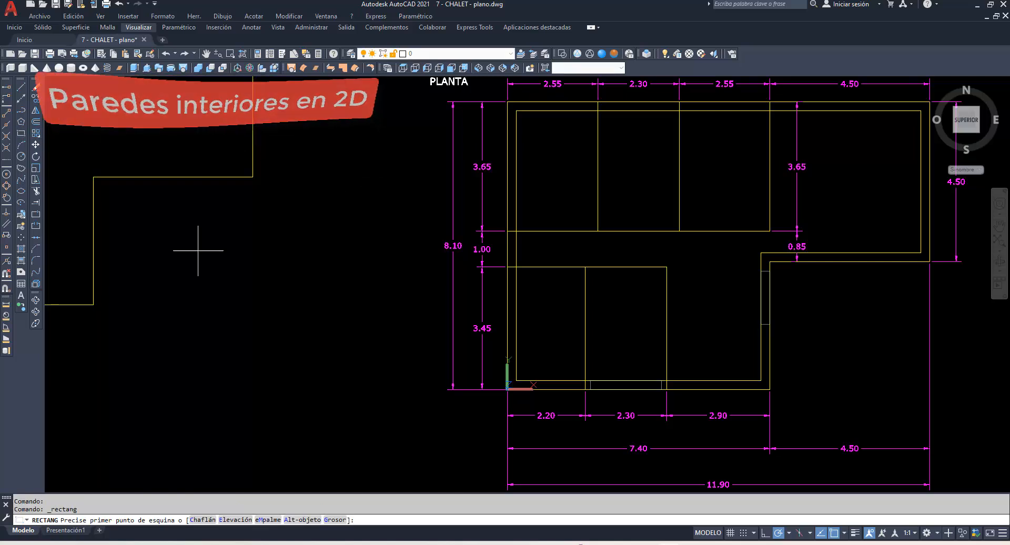
key(Escape)
click(7, 306)
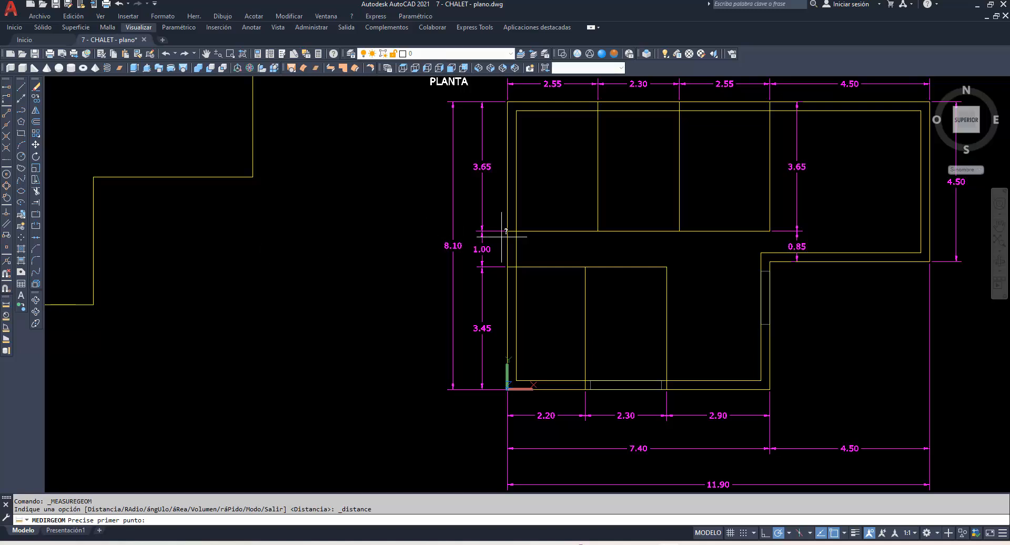
click(597, 226)
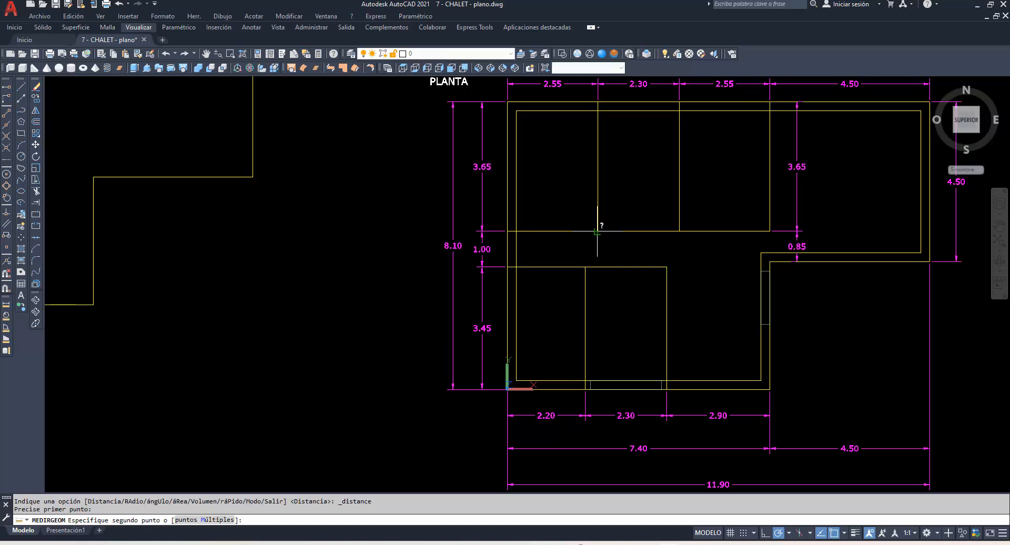
click(597, 111)
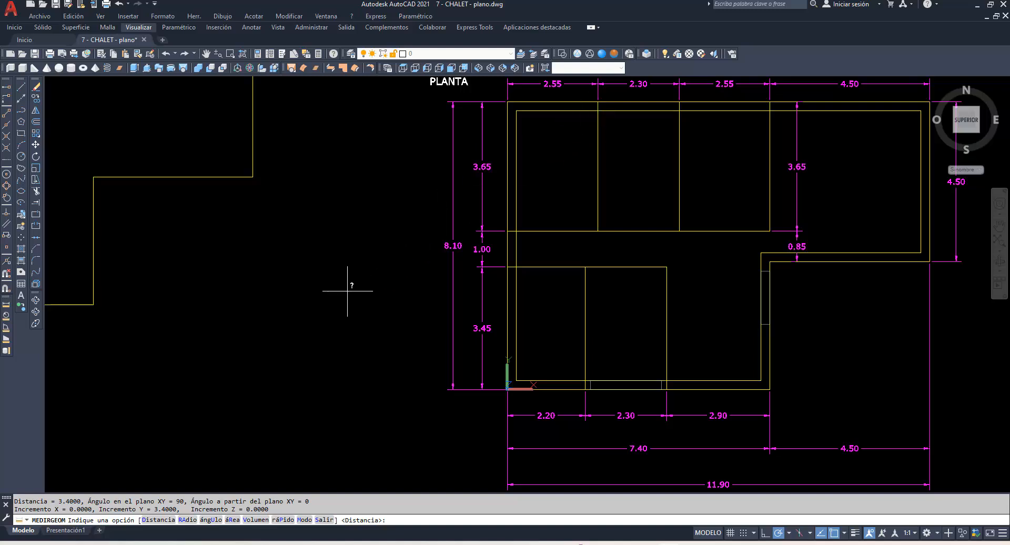
Draw an interior wall rectangle 0.1 wide and 3.40 long in the empty area beside the plan.
click(21, 133)
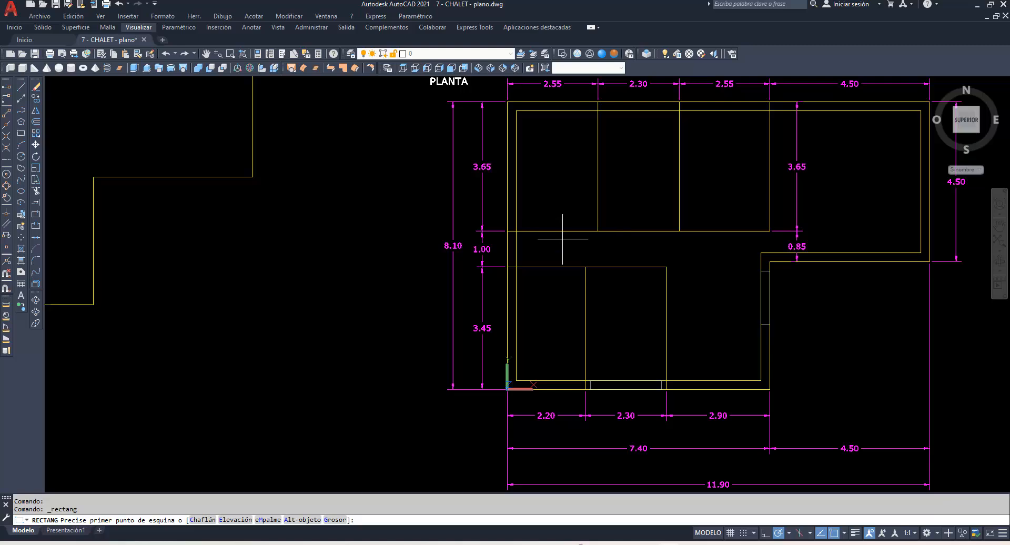
click(316, 319)
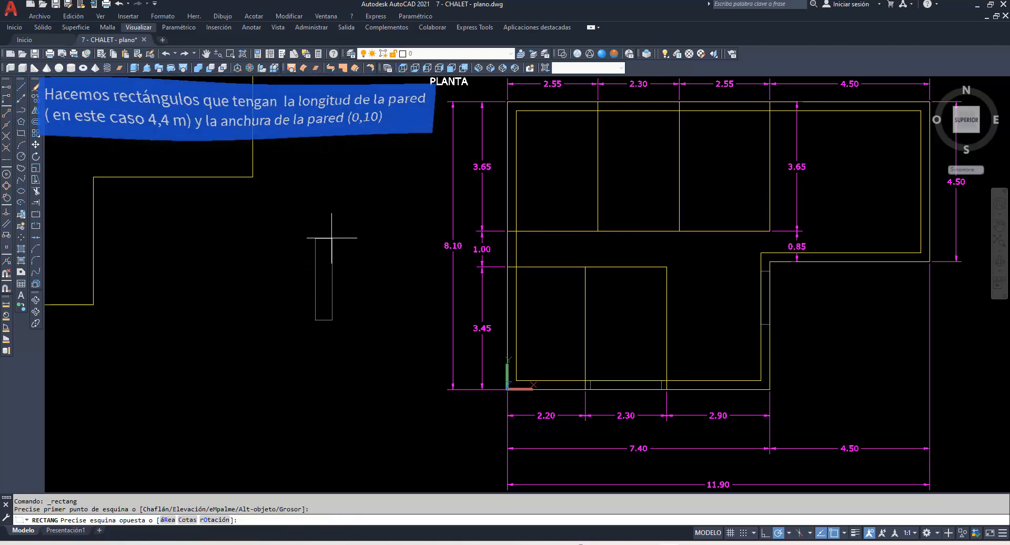
text(@)
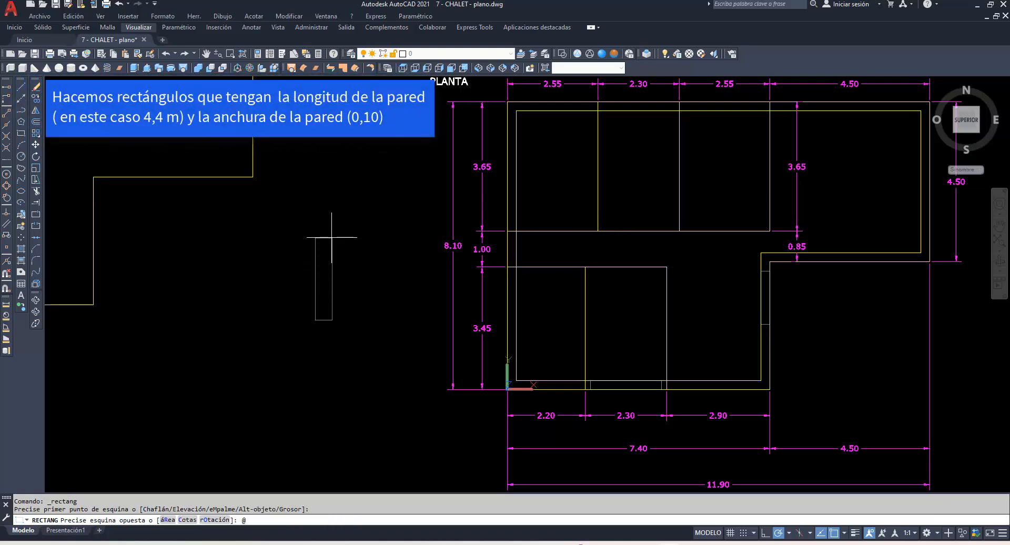
text(0.1,3.40)
key(Return)
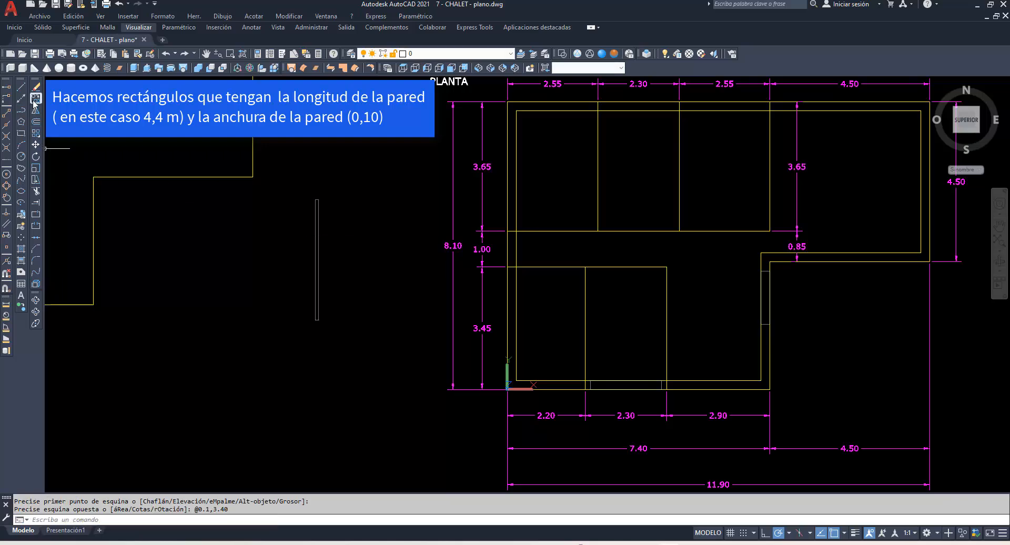
Move the 3.40 wall rectangle by its upper edge midpoint to where the first upper partition line meets the exterior wall's inner line.
click(35, 144)
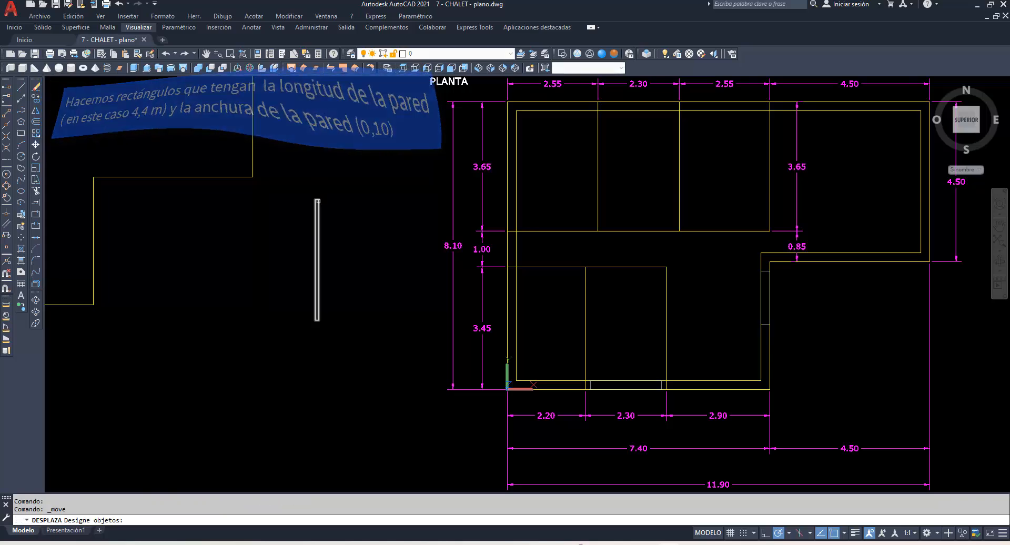
click(318, 201)
key(Return)
click(317, 200)
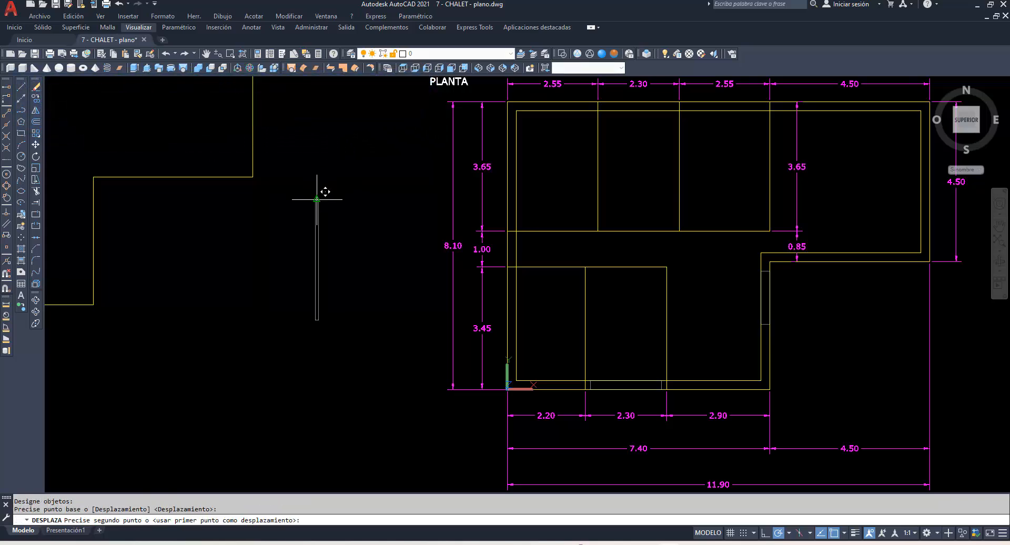
click(597, 110)
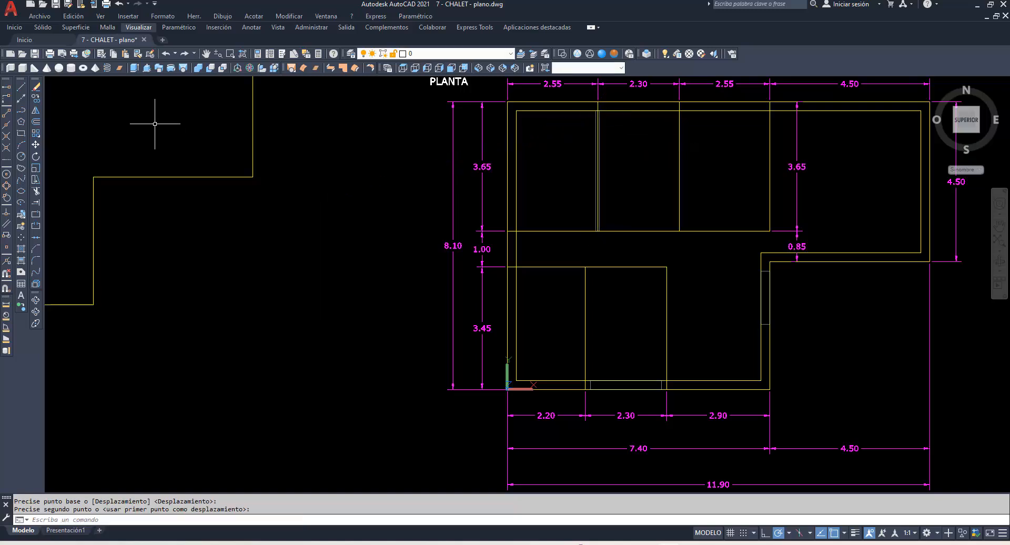
Copy the 3.40 wall rectangle by its upper edge midpoint onto the other two vertical partition lines of the upper rooms.
click(37, 99)
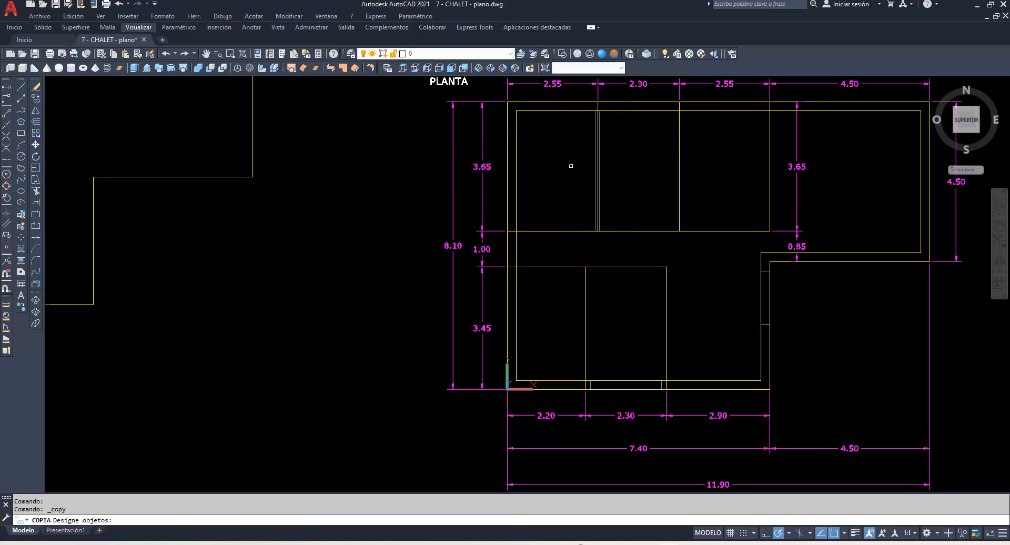
click(598, 167)
key(Return)
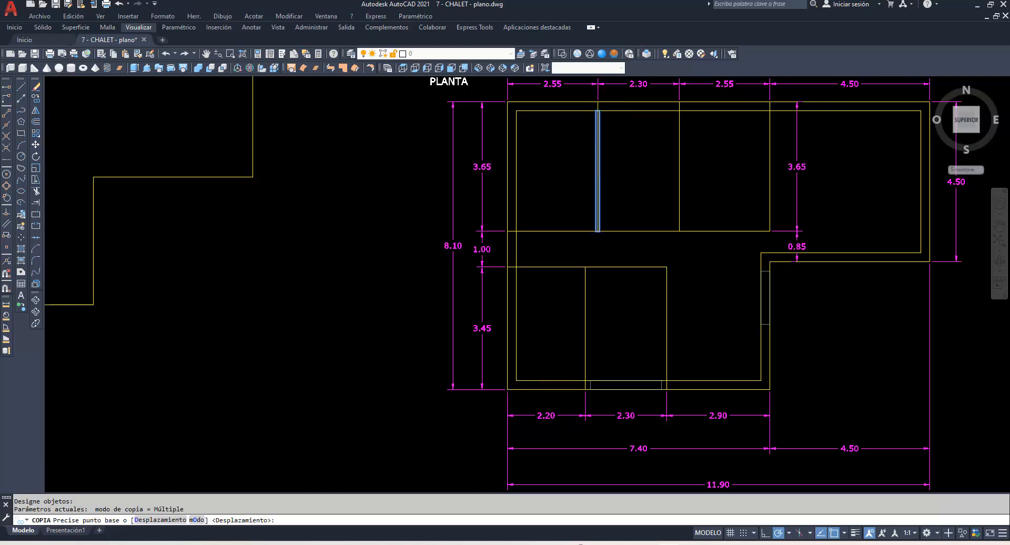
scroll(597, 112, up, 2)
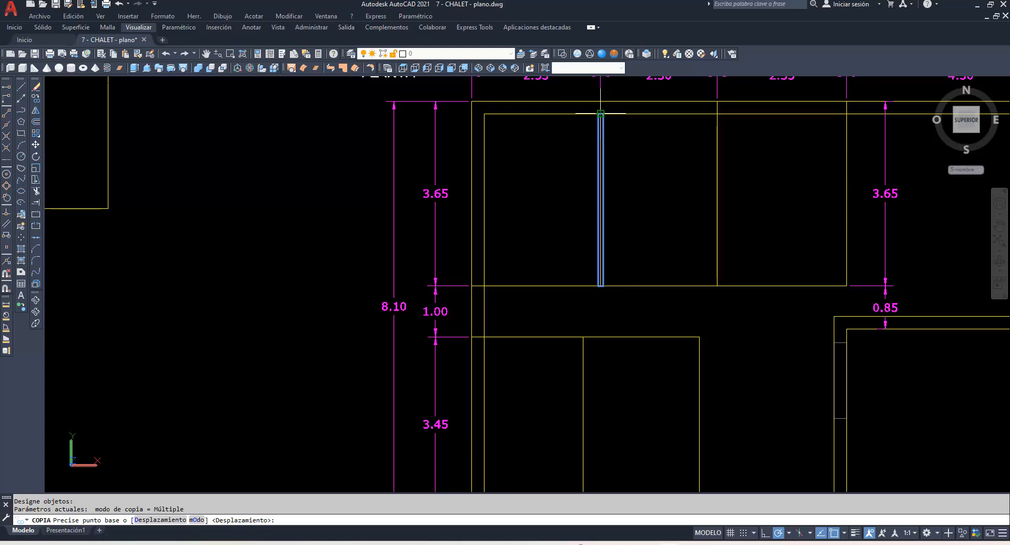
scroll(600, 113, up, 4)
click(600, 113)
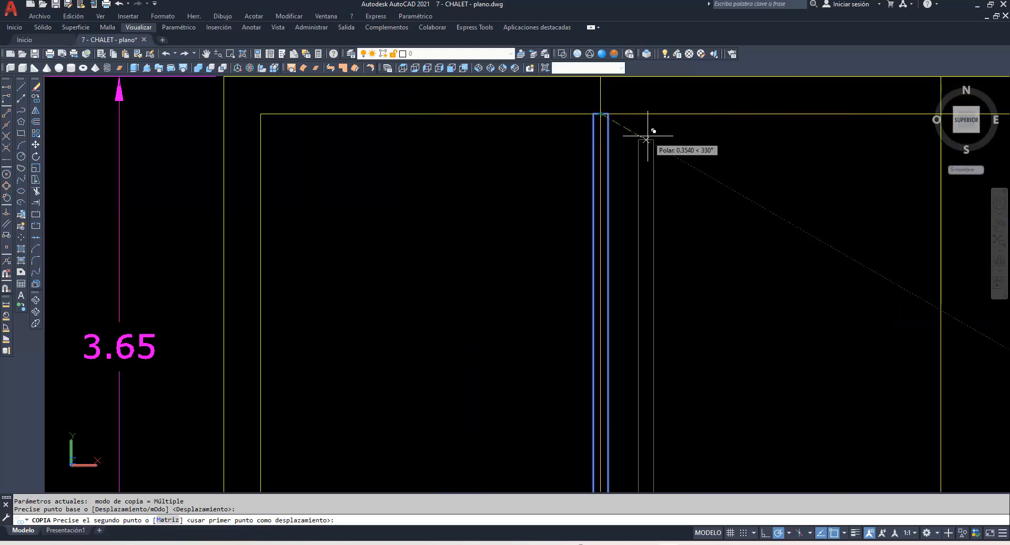
scroll(651, 135, down, 3)
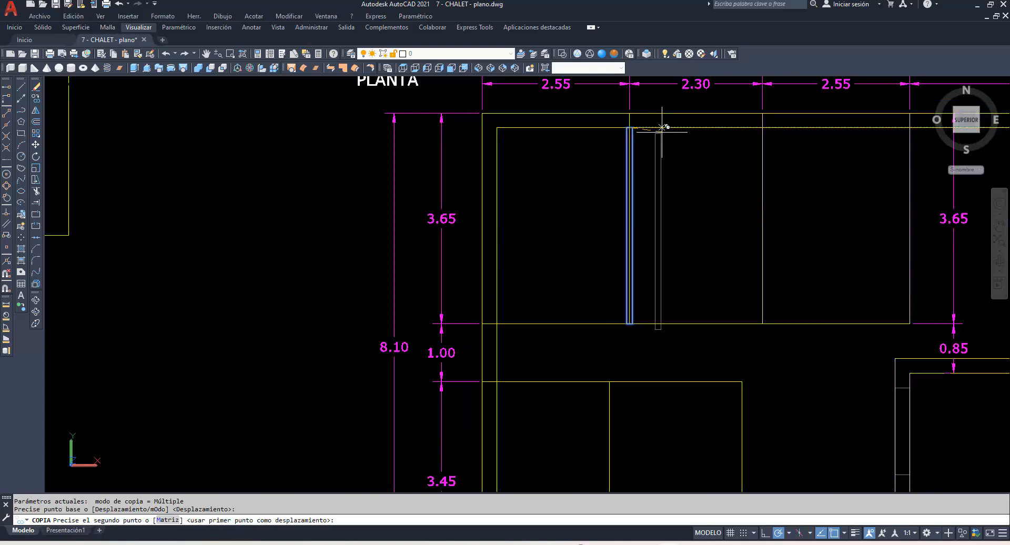
click(764, 127)
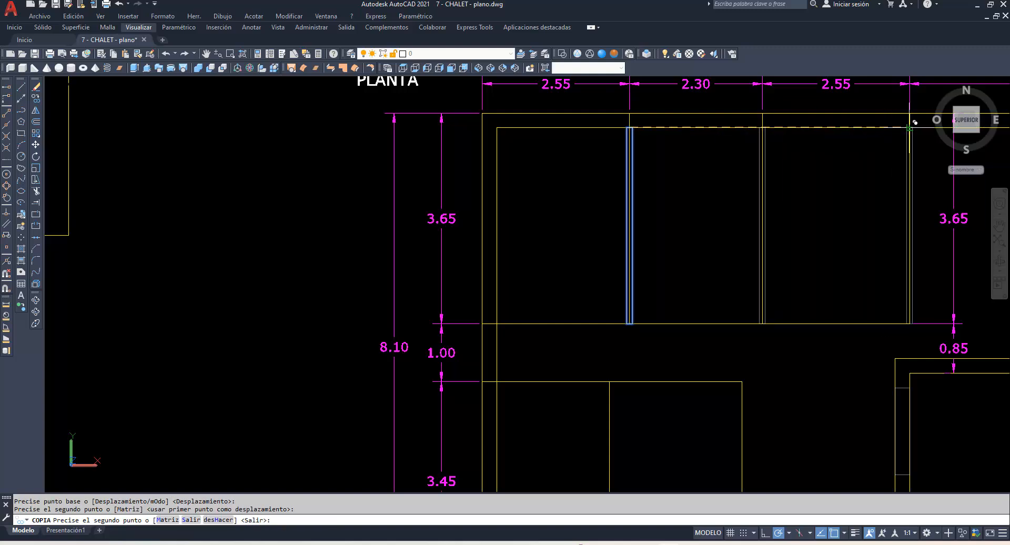
click(910, 127)
key(Escape)
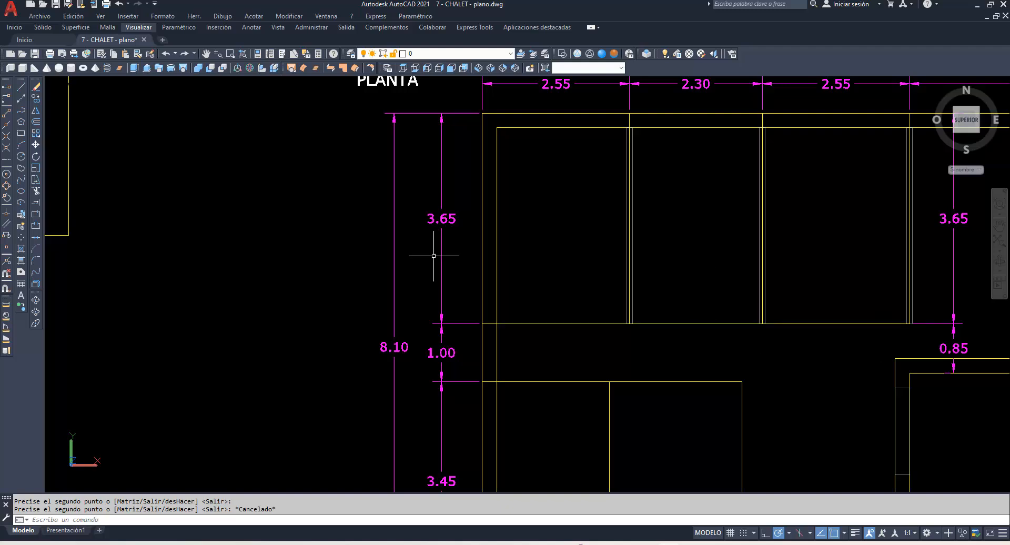
Measure the horizontal wall below the upper rooms, from the exterior wall's inner line to the last partition's outer edge.
click(7, 305)
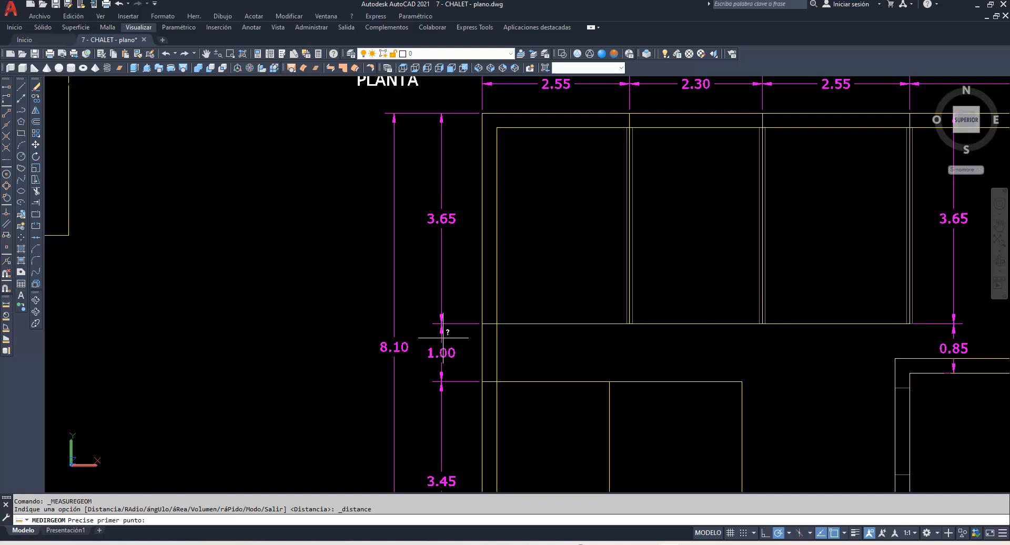
click(499, 323)
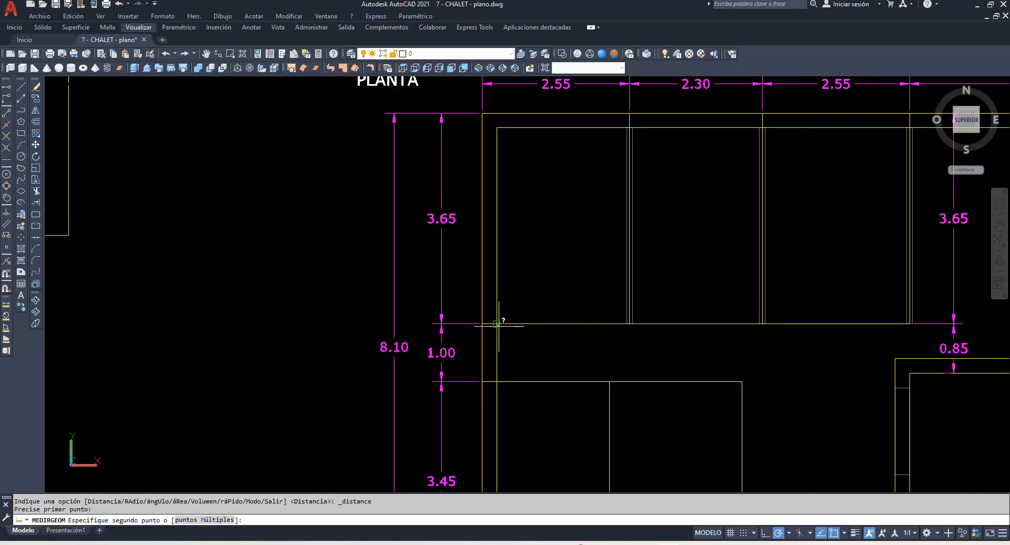
click(914, 323)
key(Escape)
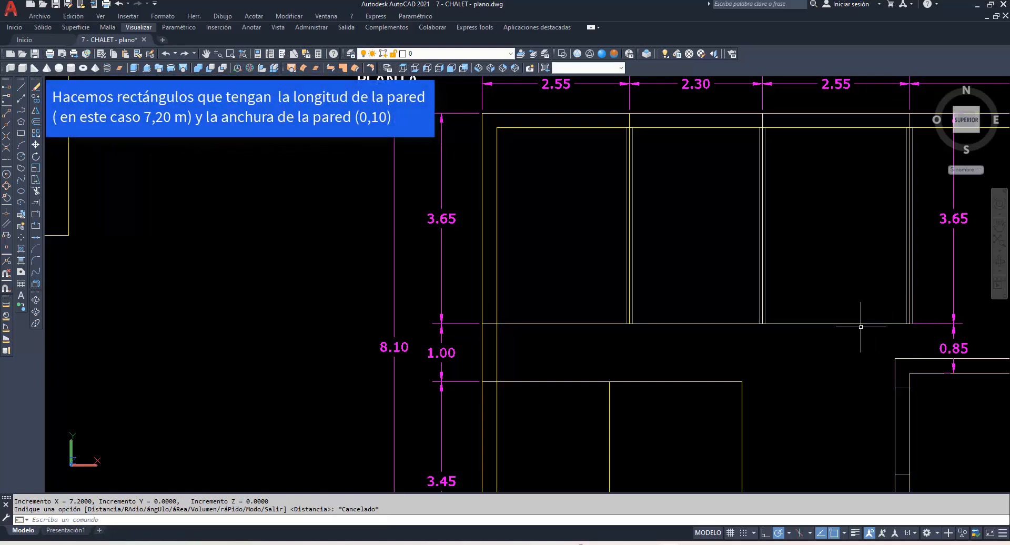
Draw a horizontal wall rectangle 7.20 long and 0.1 wide in the empty area beside the plan.
click(21, 133)
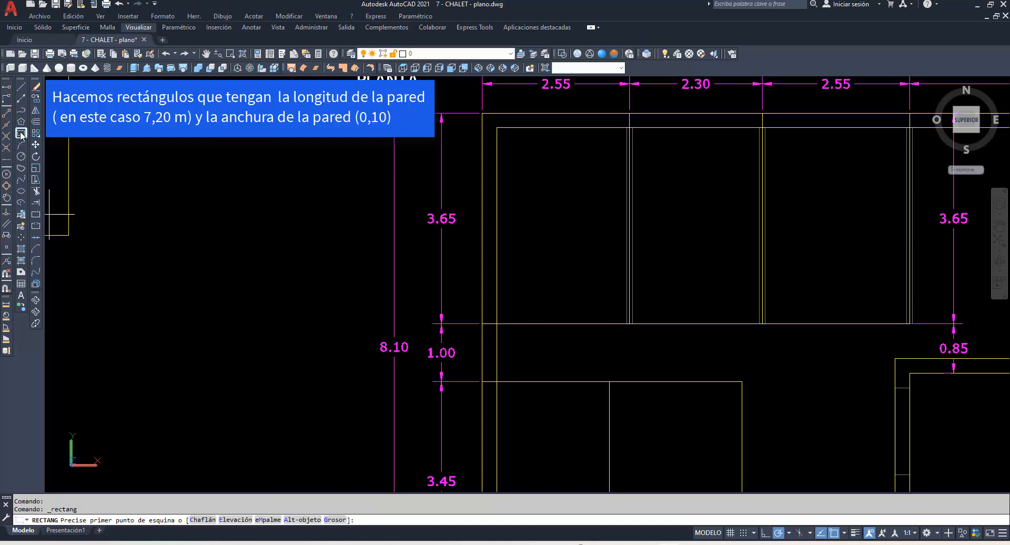
click(79, 313)
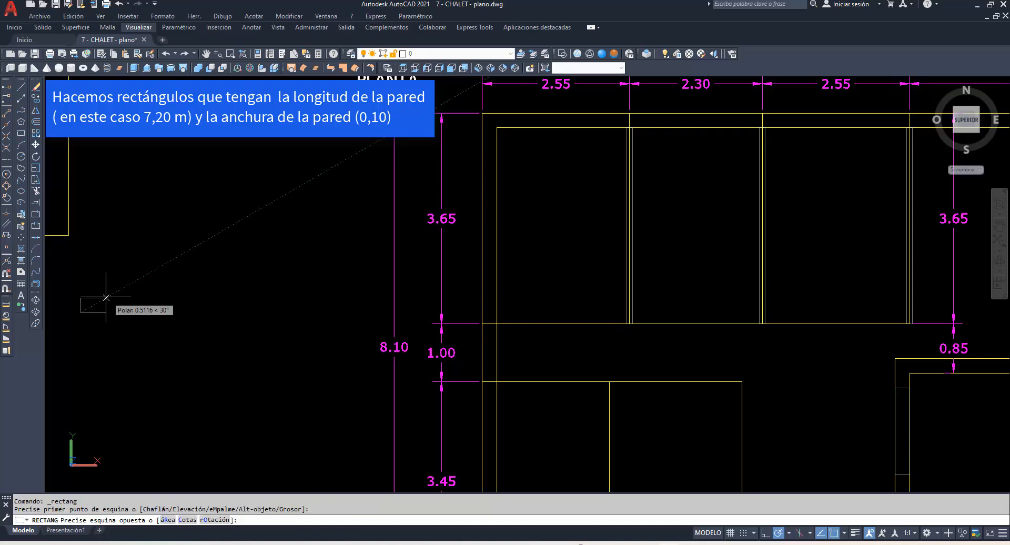
text(@)
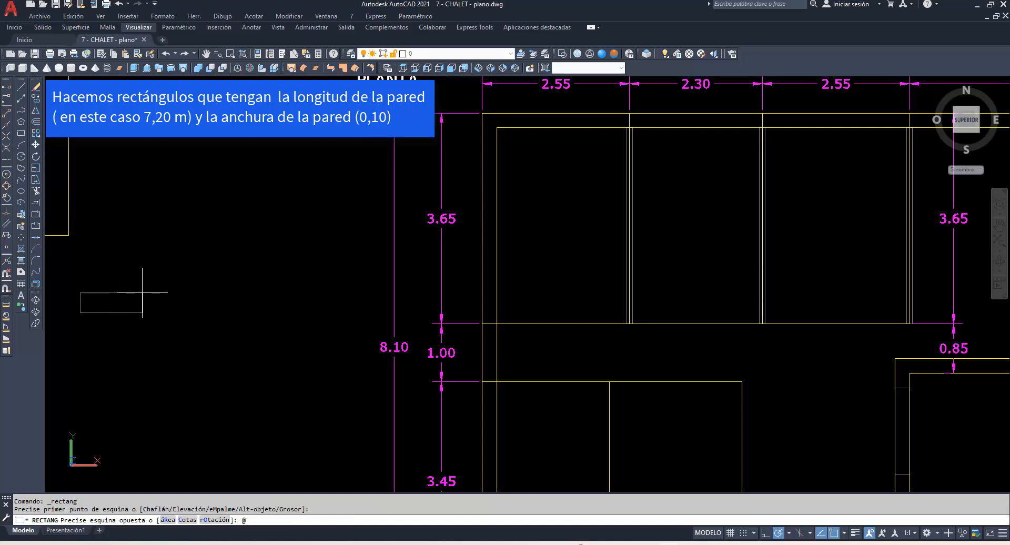
text(7.20,0.1)
key(Return)
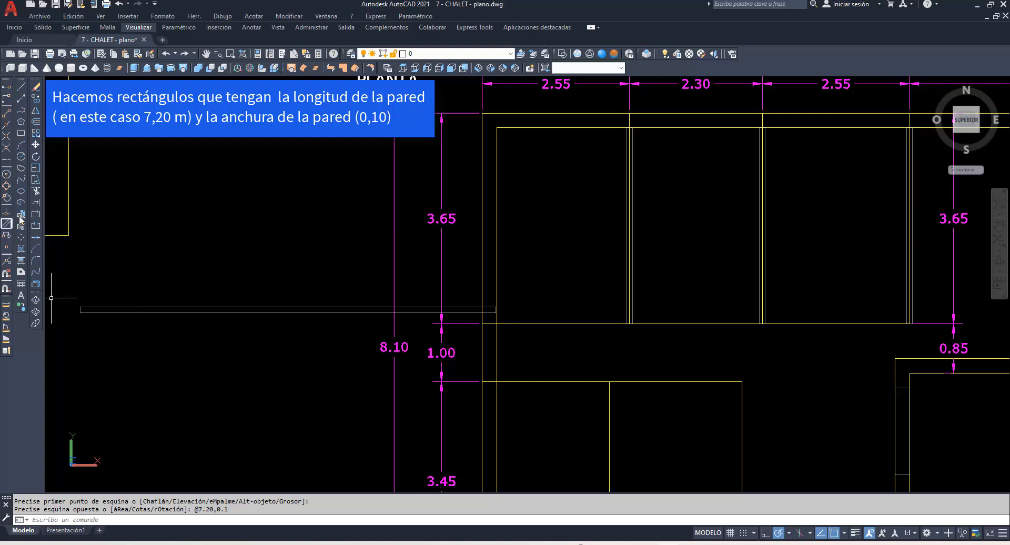
Move the 7.20 wall rectangle by its left edge midpoint onto the line below the upper rooms, starting at the exterior wall's inner line.
click(36, 144)
click(87, 308)
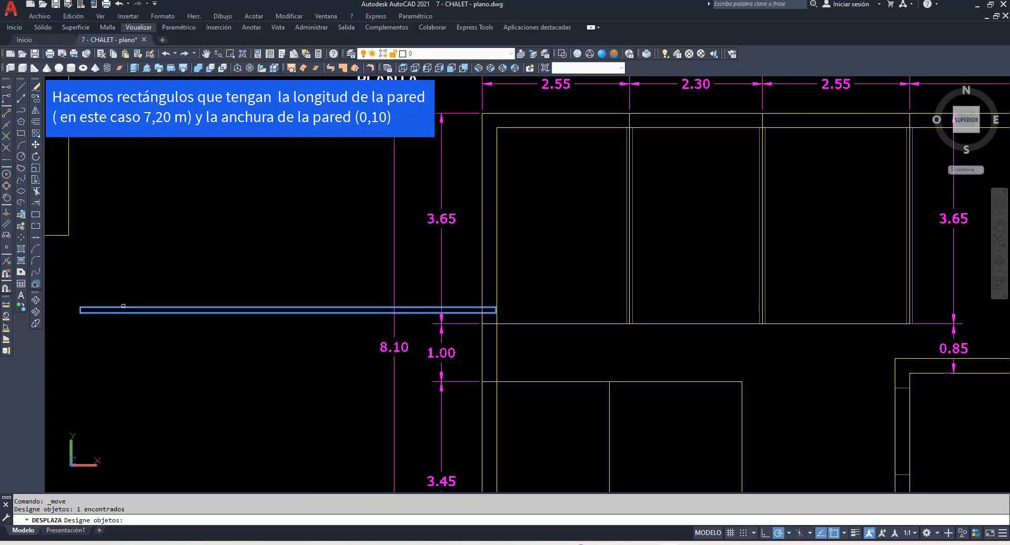
key(Return)
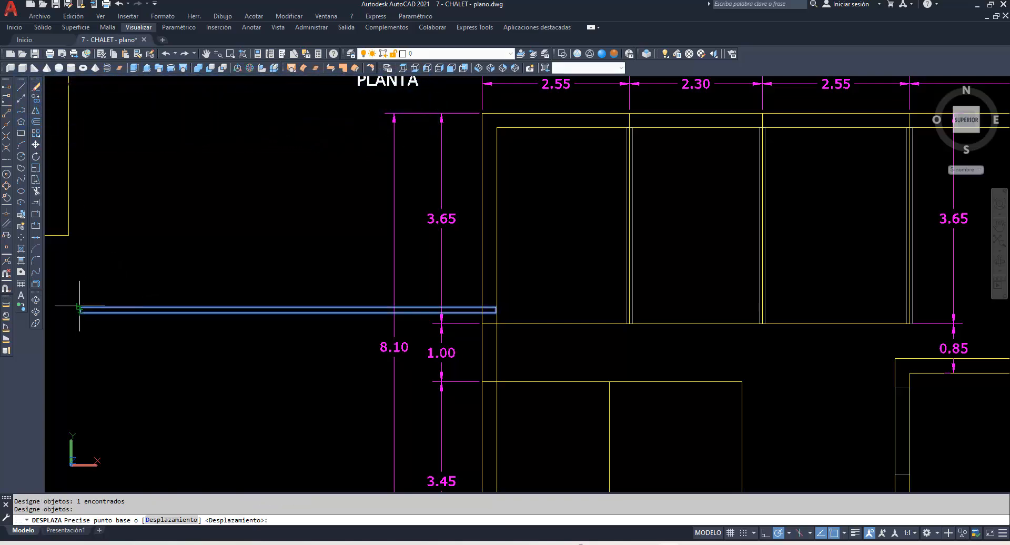
click(80, 310)
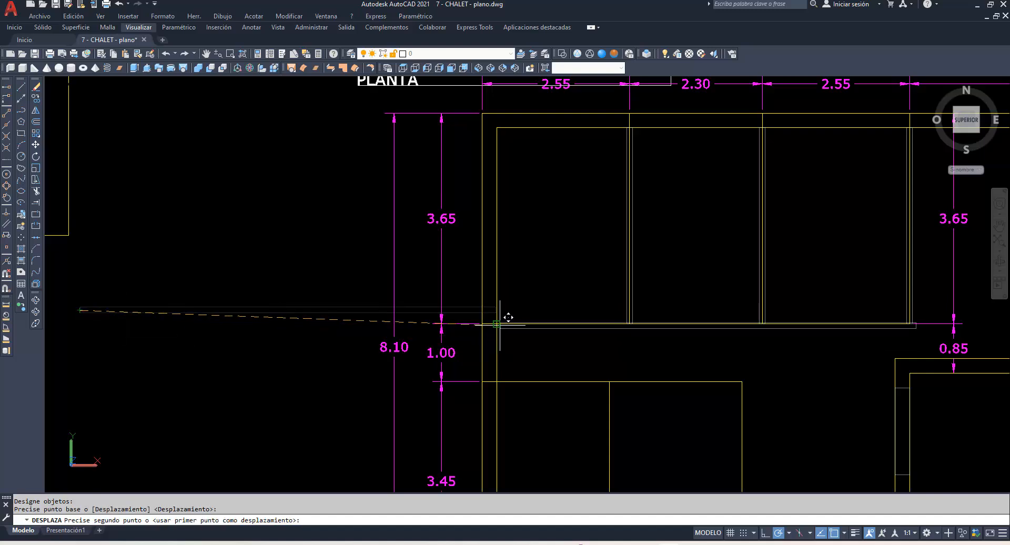
key(Escape)
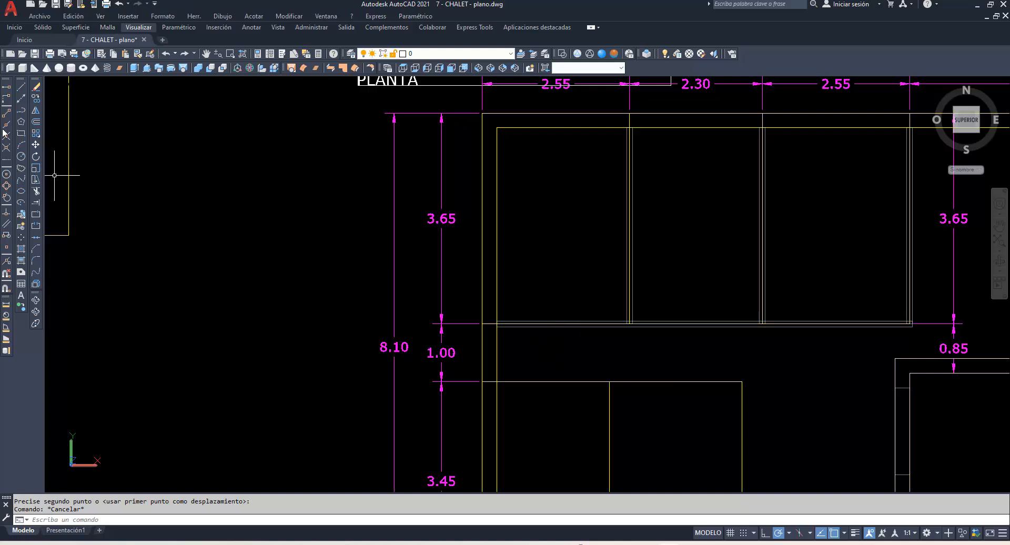
Draw a rectangle 1 long and 0.1 wide in the empty area beside the plan.
click(21, 133)
click(143, 296)
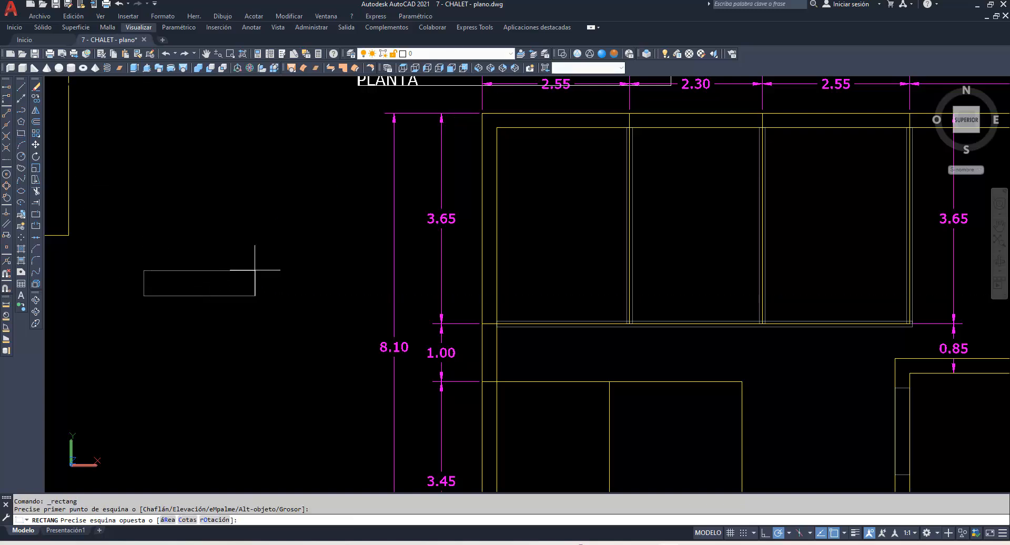
text(@1,0.1)
key(Return)
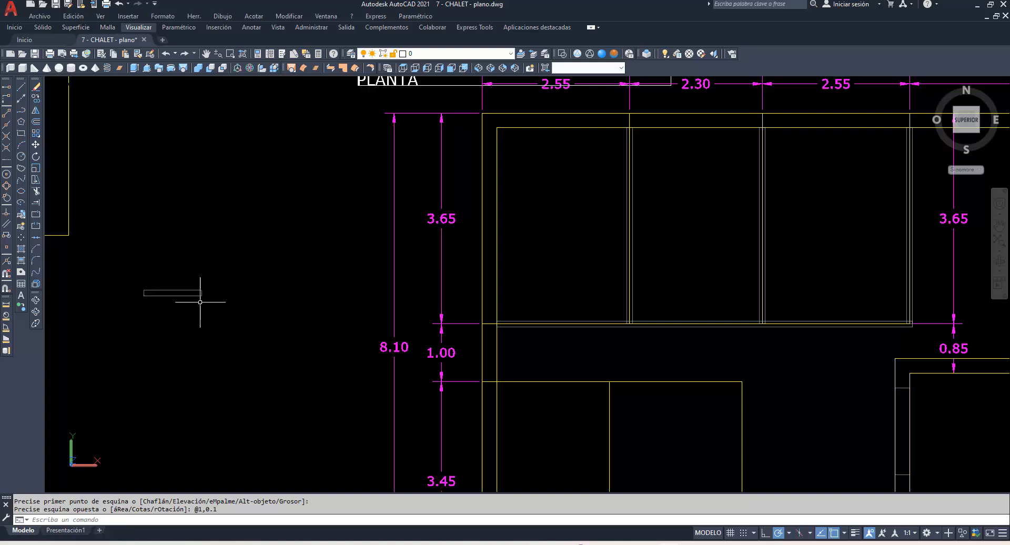
Move the 1 by 0.1 opening rectangle by its upper edge midpoint into the horizontal wall below the first upper room.
click(35, 145)
click(154, 288)
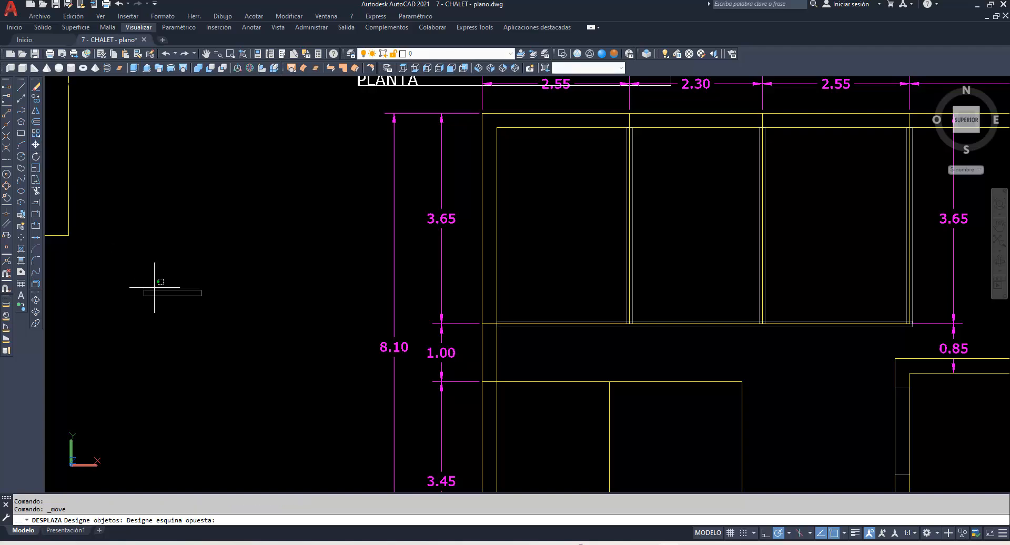
click(153, 291)
key(Return)
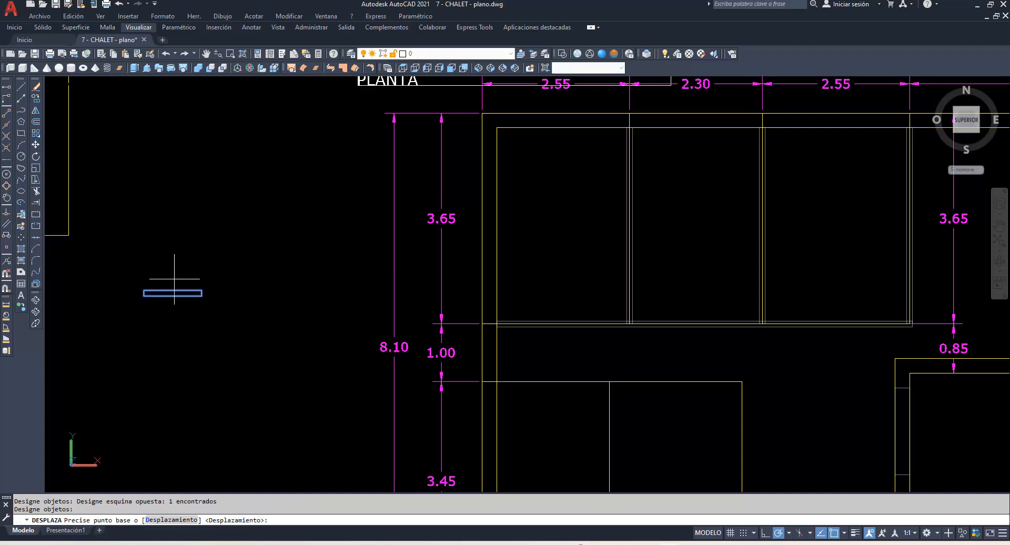
click(173, 290)
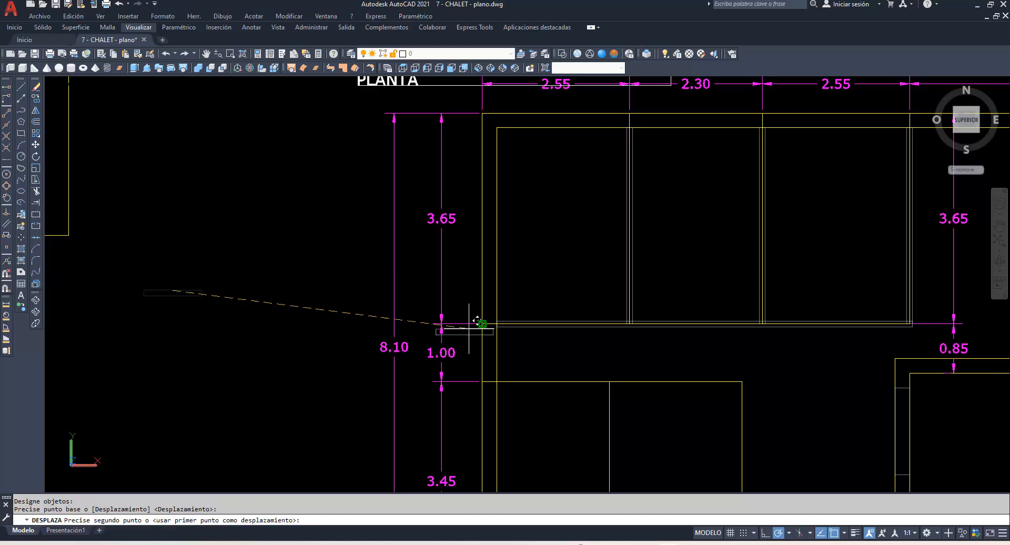
click(560, 318)
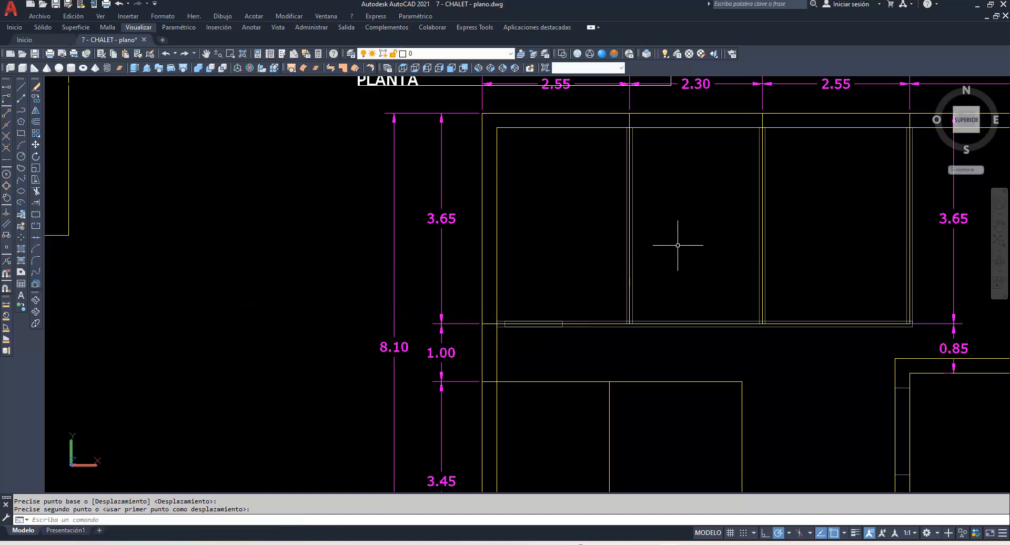
key(Return)
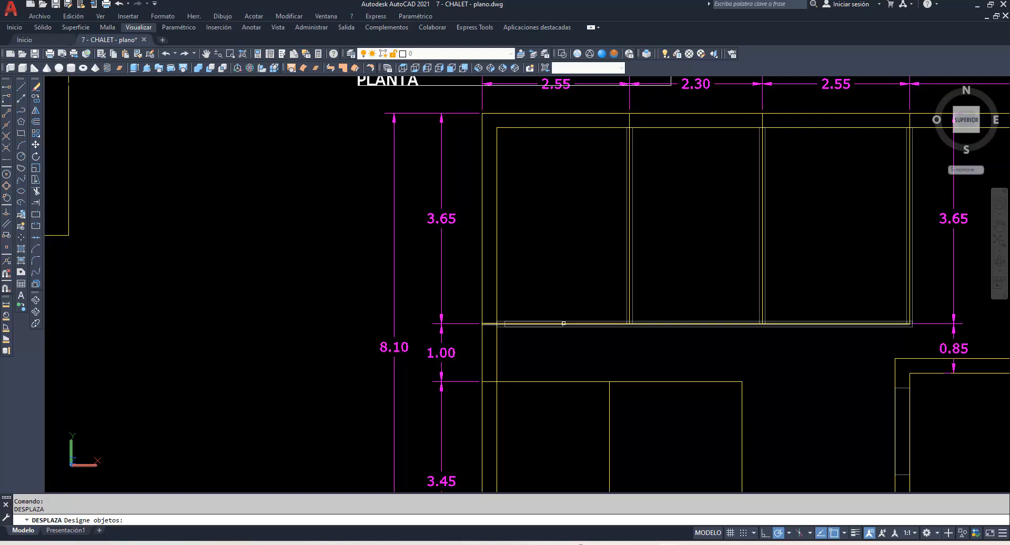
key(Escape)
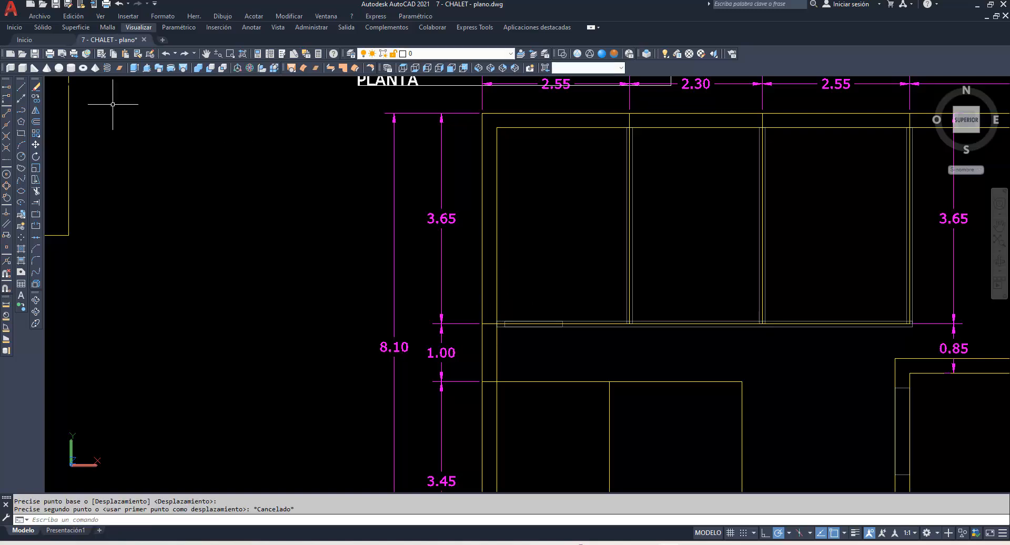
Copy the opening rectangle horizontally along the same wall below the second and third upper rooms, the last one about 4.96 away.
click(36, 98)
click(498, 301)
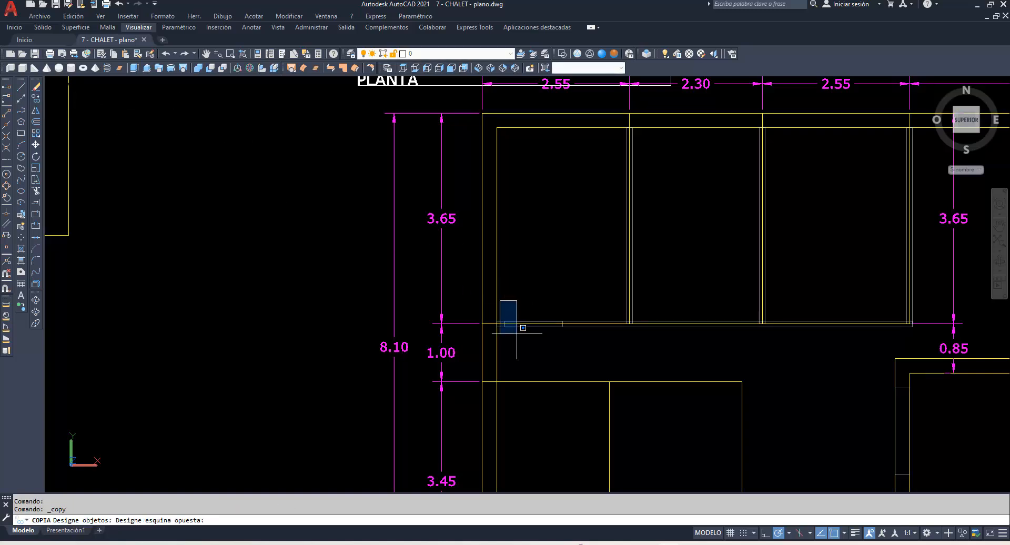
click(579, 337)
key(Return)
click(556, 355)
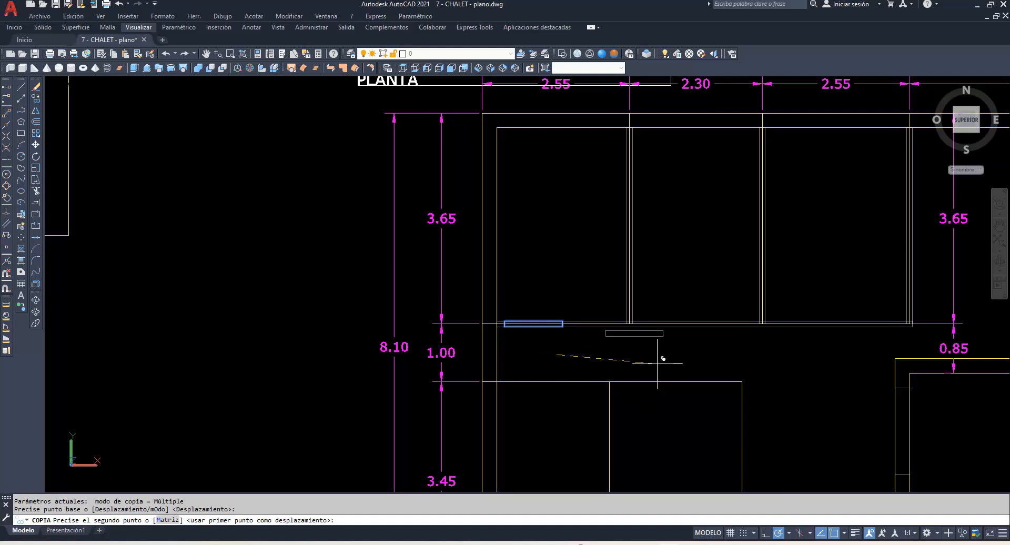
click(713, 354)
click(843, 354)
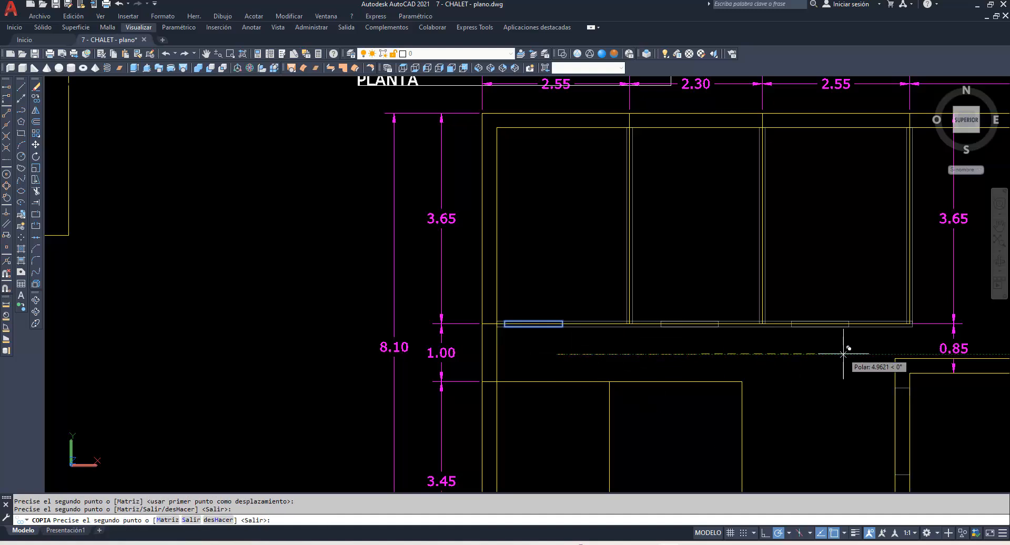
key(Return)
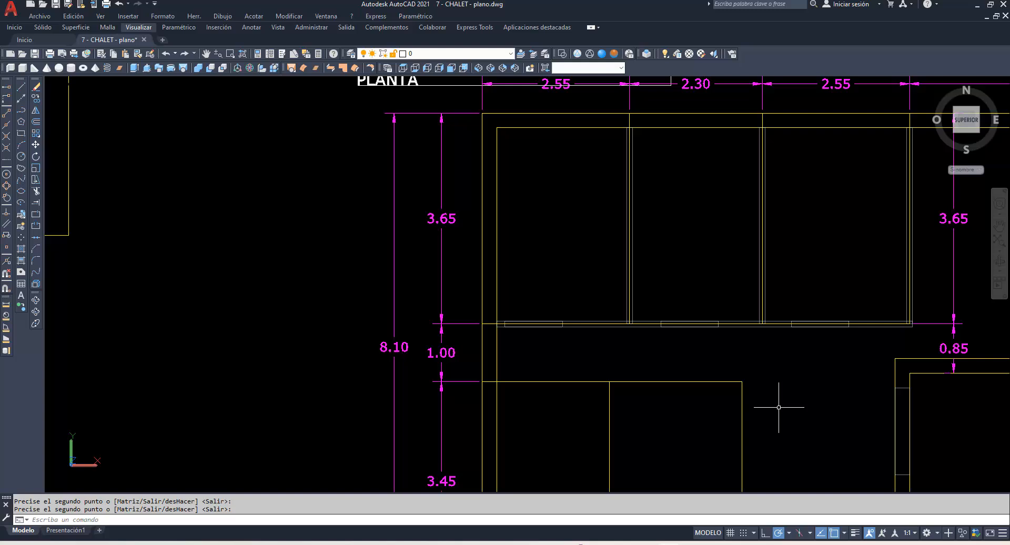
Undo the drawn opening and wall rectangles, back to the plan with only its outlines and partition lines.
key(Return)
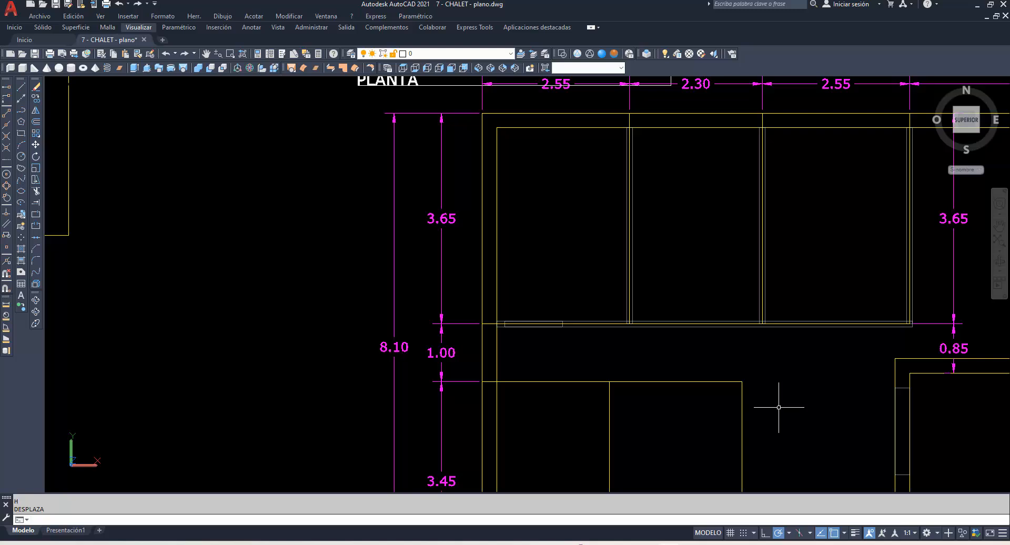
key(ctrl+z)
key(ctrl+z)
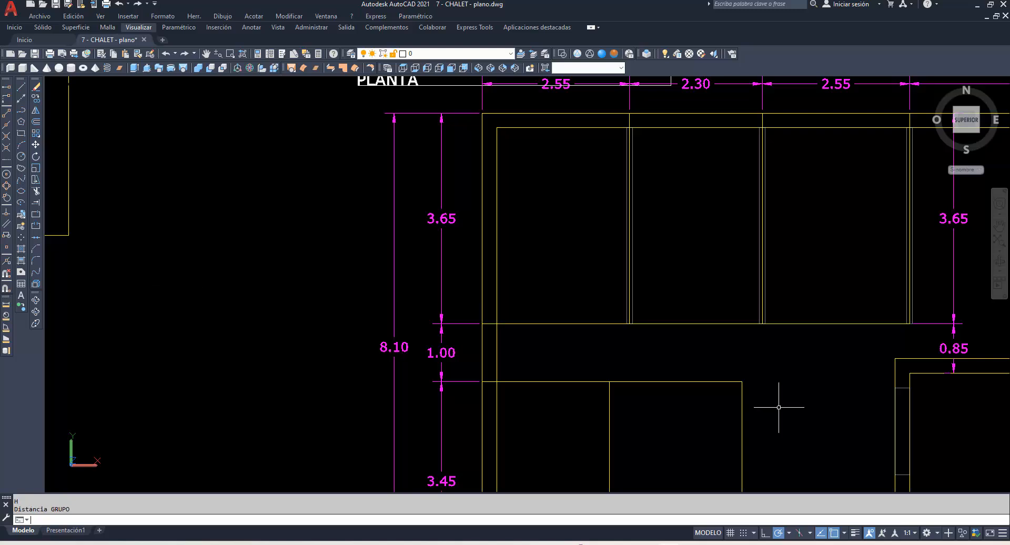
key(ctrl+z)
key(ctrl+z)
key(ctrl+z)
key(ctrl+z)
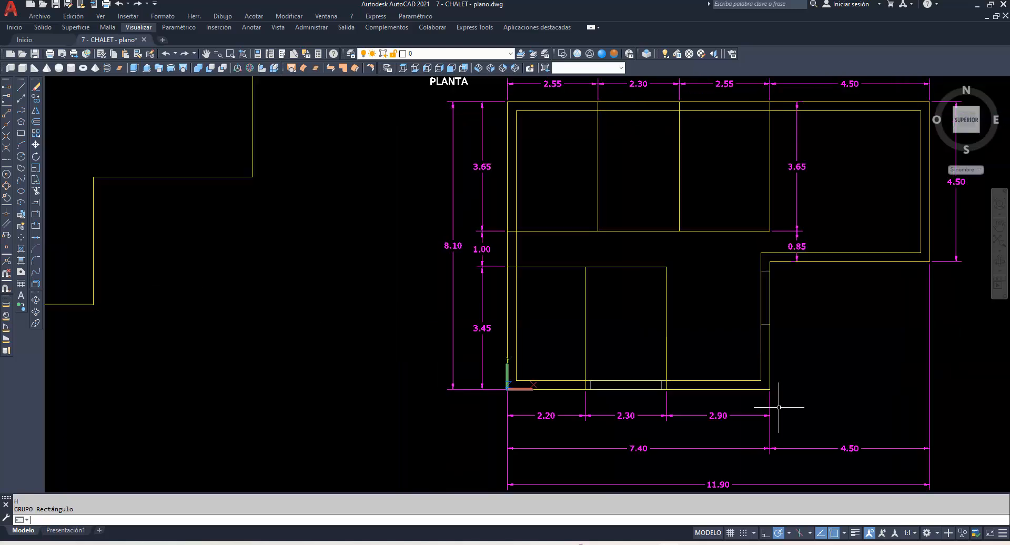
key(ctrl+z)
key(ctrl+z)
Turn on the PAREDES INT and CARPINTERIA layers to show the prepared interior walls and openings.
click(998, 226)
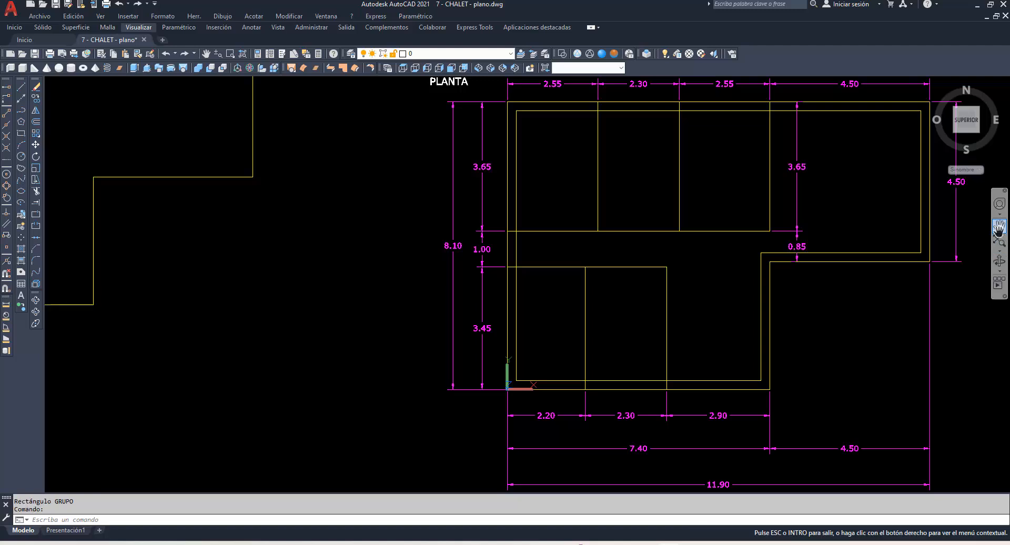
drag(717, 260, 600, 272)
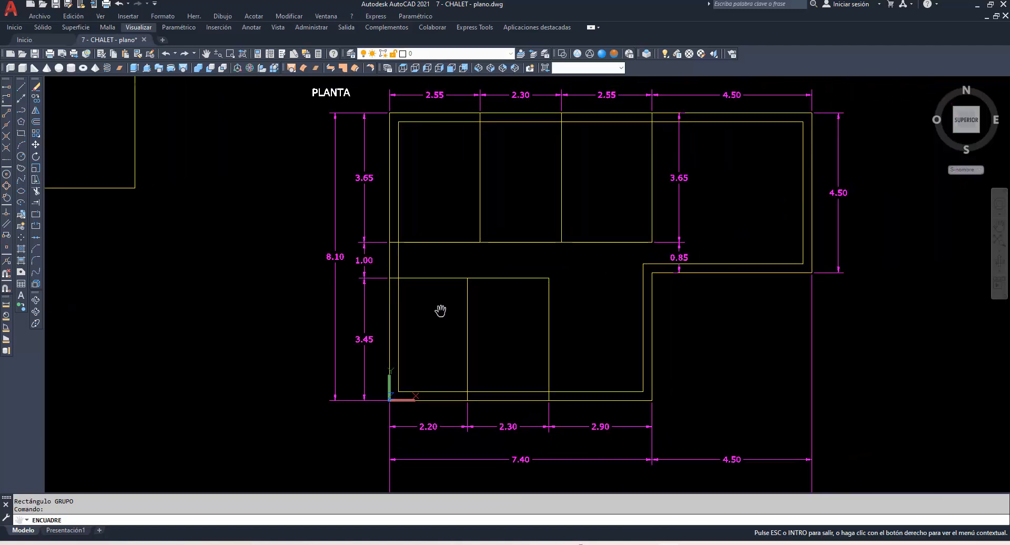
drag(441, 311, 438, 304)
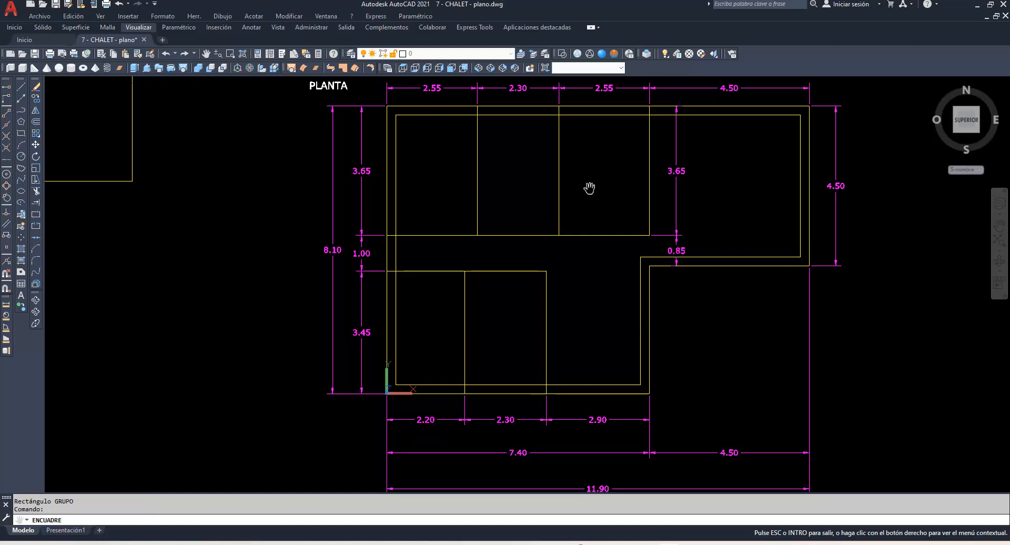
key(Escape)
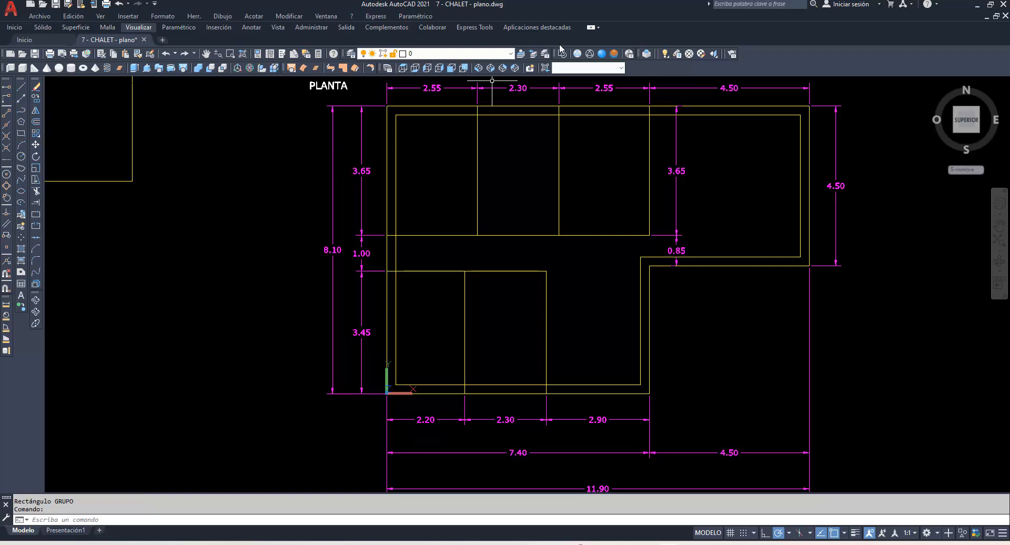
click(509, 55)
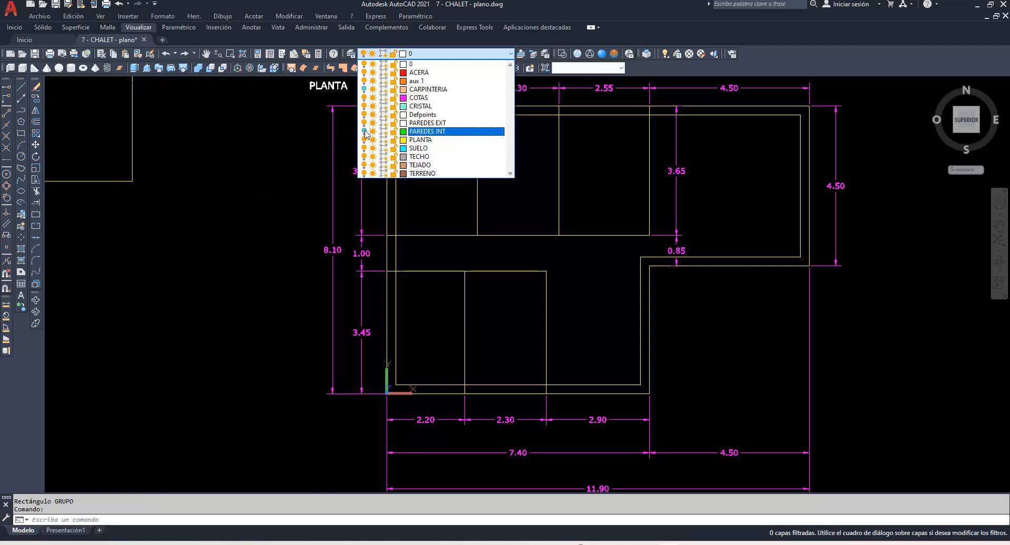
click(291, 172)
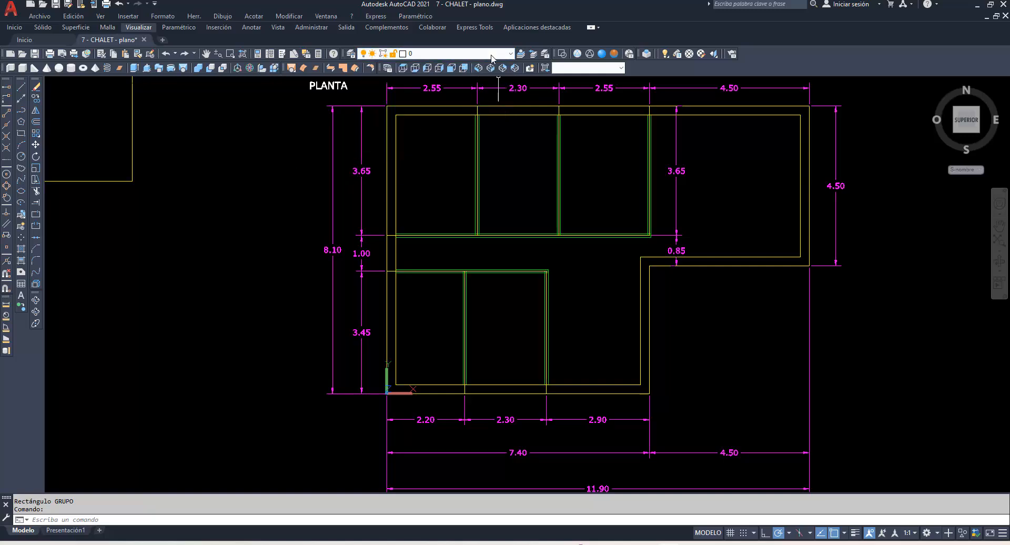
click(492, 53)
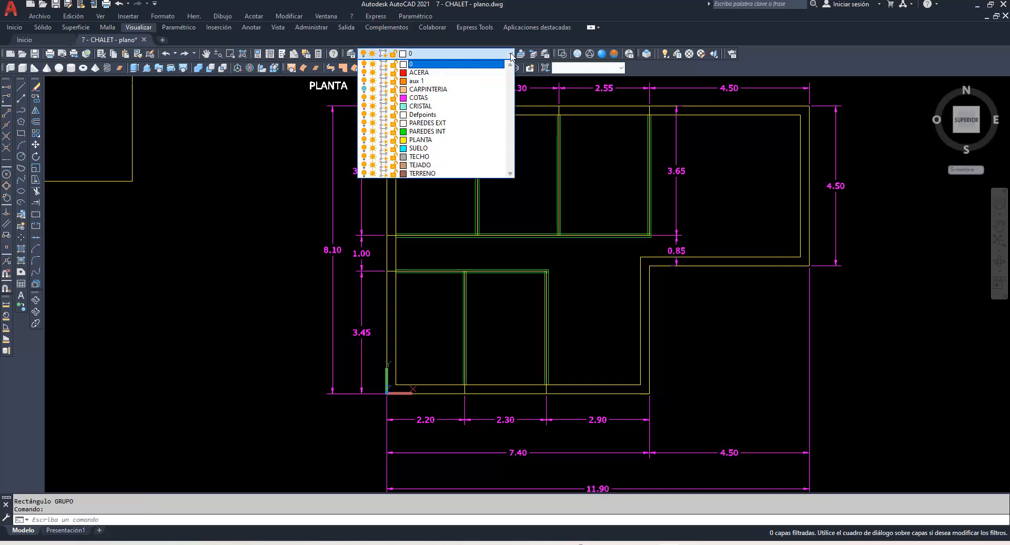
click(363, 90)
click(256, 164)
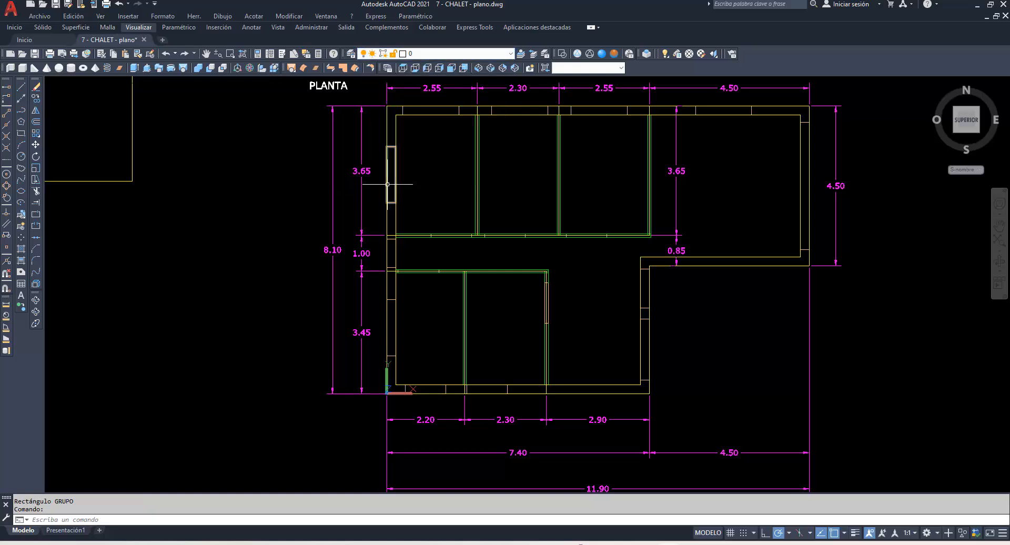
Assign the outer and inner exterior wall outlines to the PAREDES EXT layer and turn off the PLANTA layer.
click(386, 127)
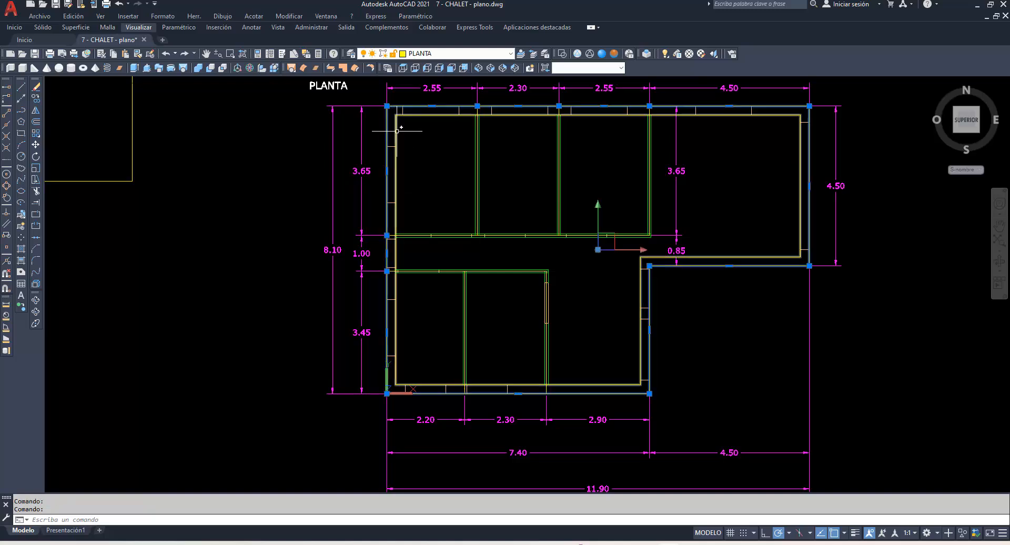
click(395, 127)
click(510, 53)
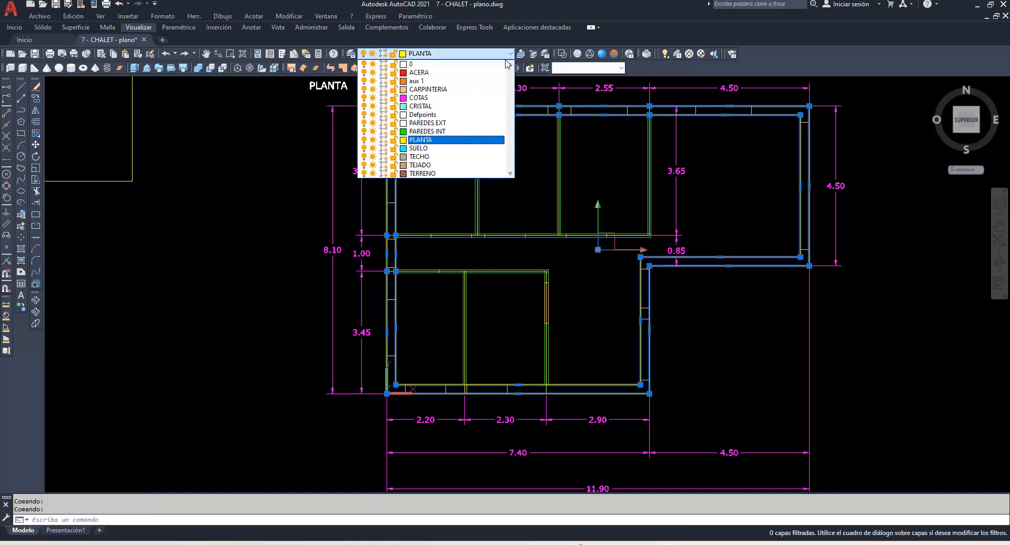
click(439, 122)
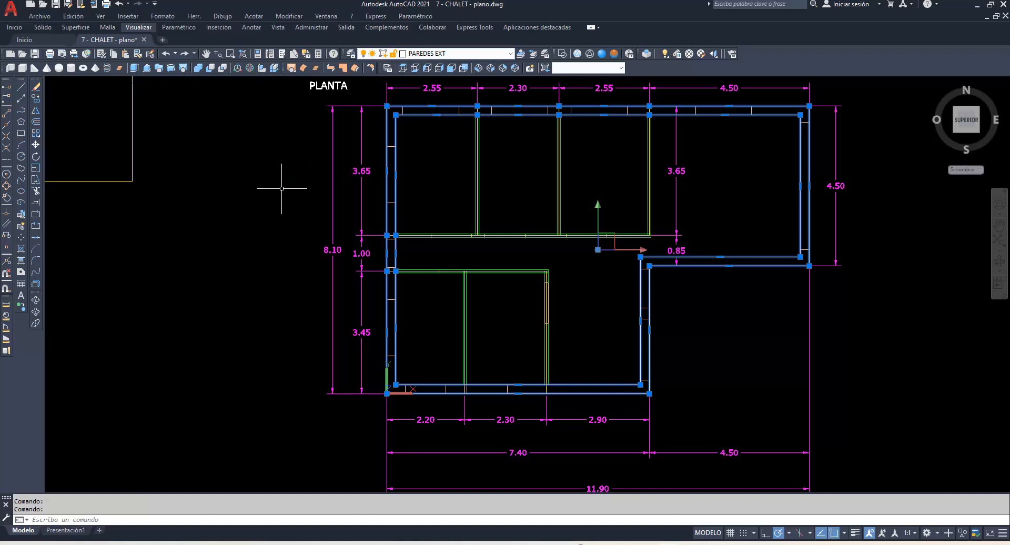
key(Escape)
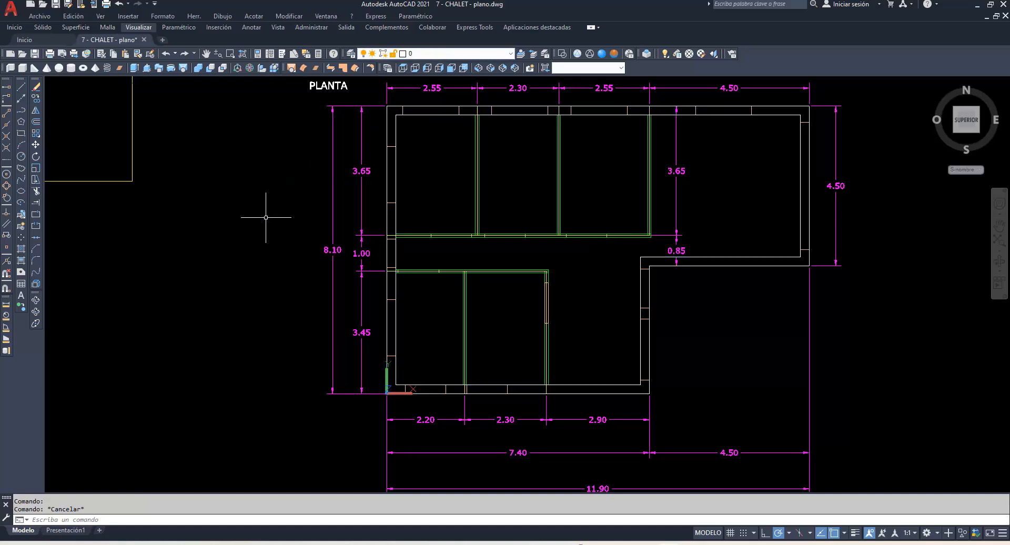
click(511, 54)
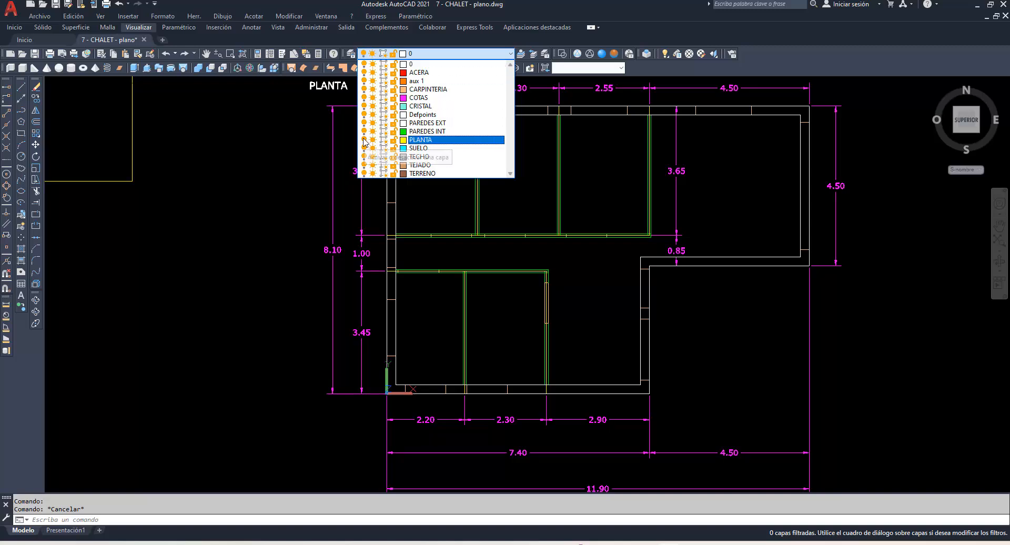
click(272, 205)
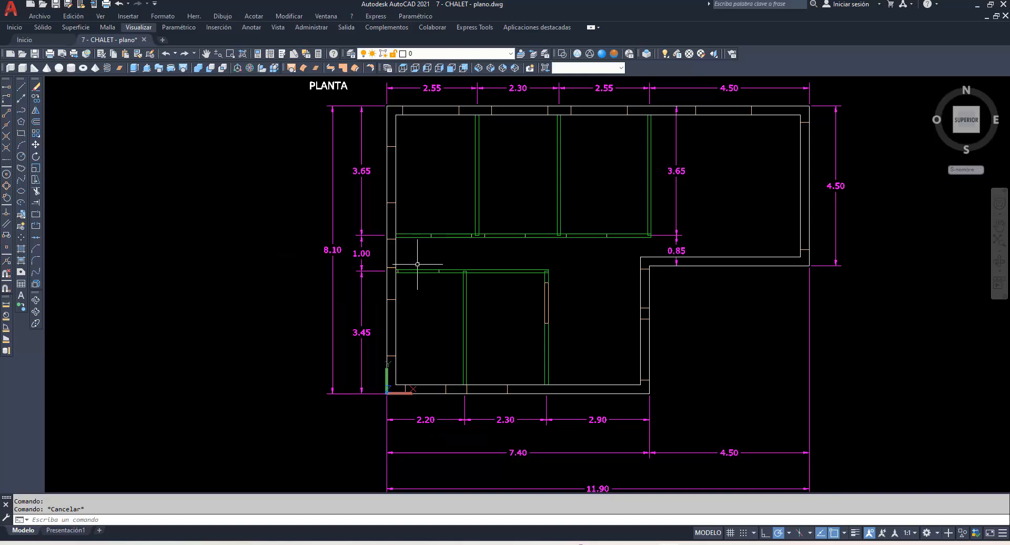
click(421, 208)
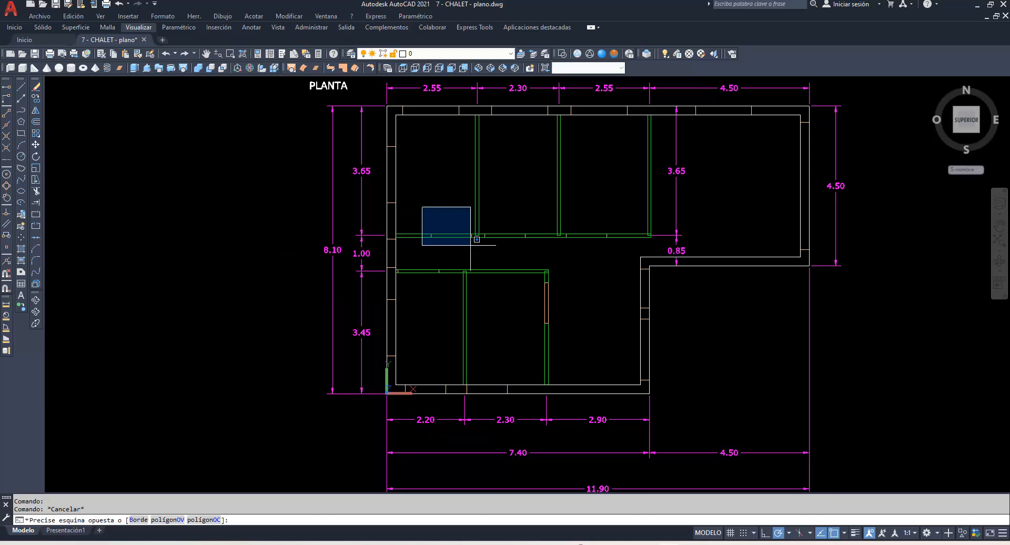
key(Escape)
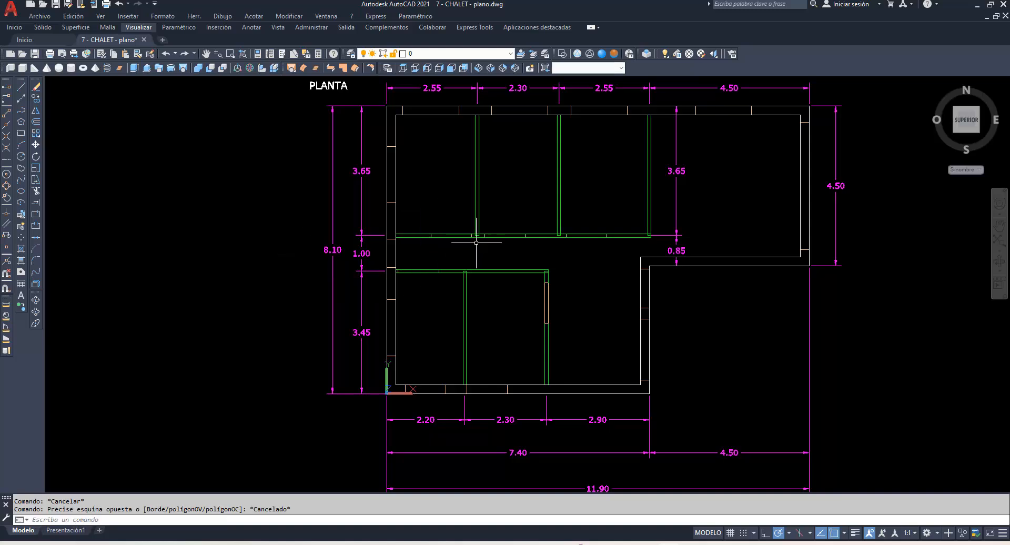
middle_click(483, 221)
key(Escape)
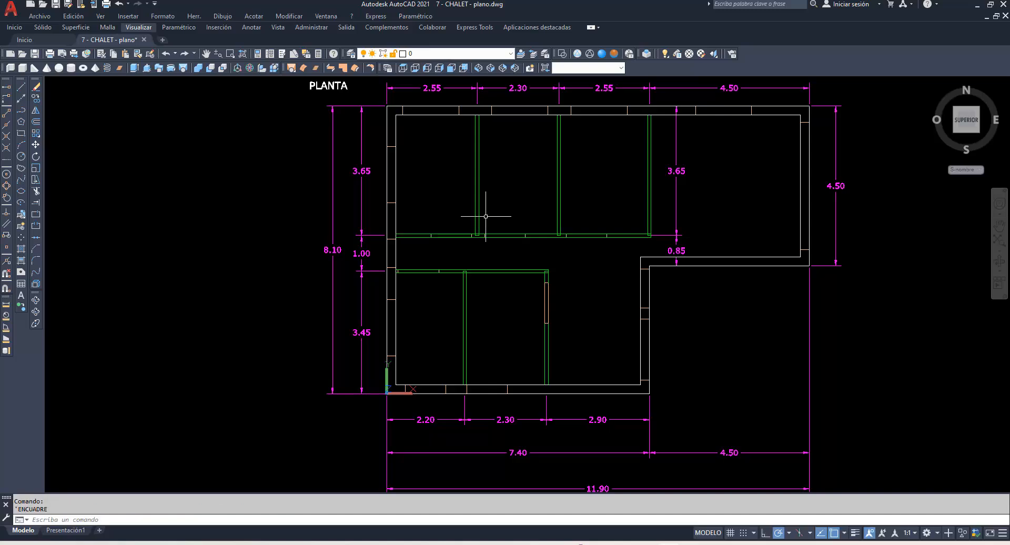
click(482, 215)
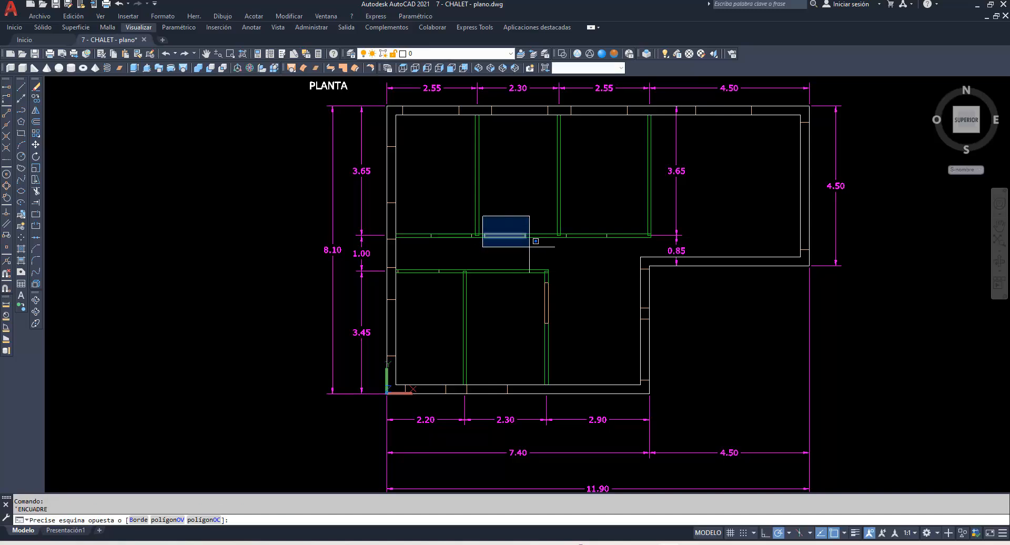
key(Escape)
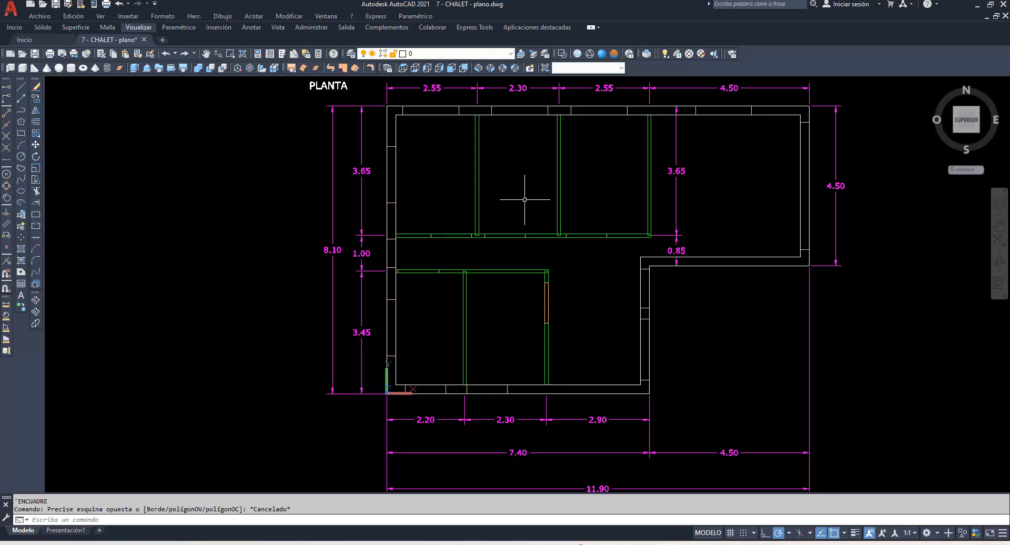
Make PAREDES EXT the current layer and extrude the outer and inner exterior wall outlines to a height of 3.
click(36, 300)
drag(180, 347, 231, 267)
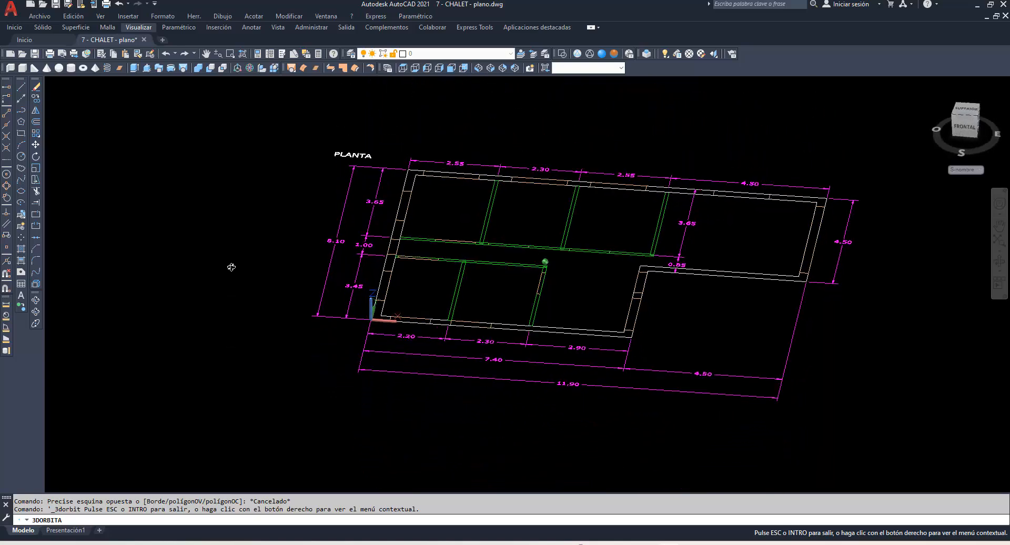
right_click(232, 267)
click(262, 272)
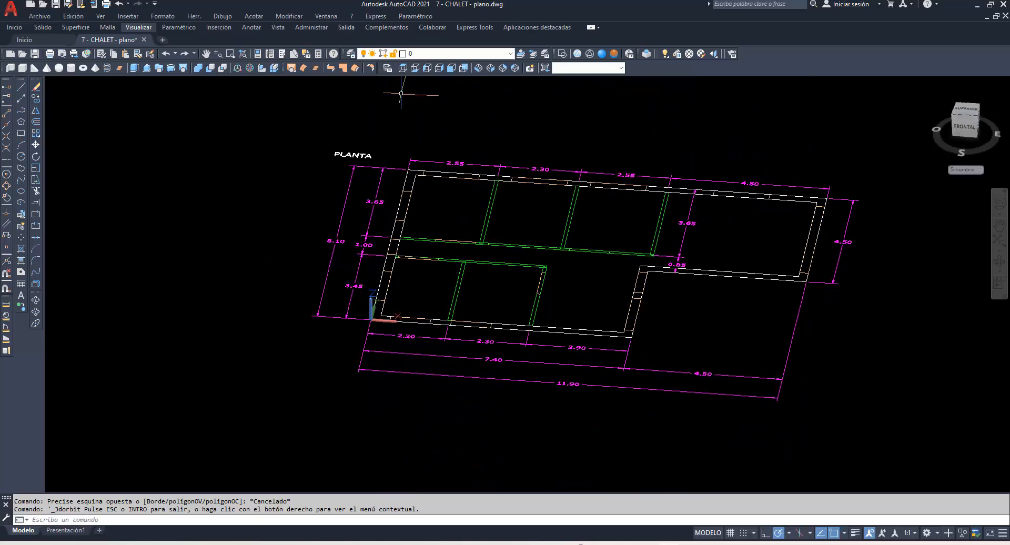
click(509, 53)
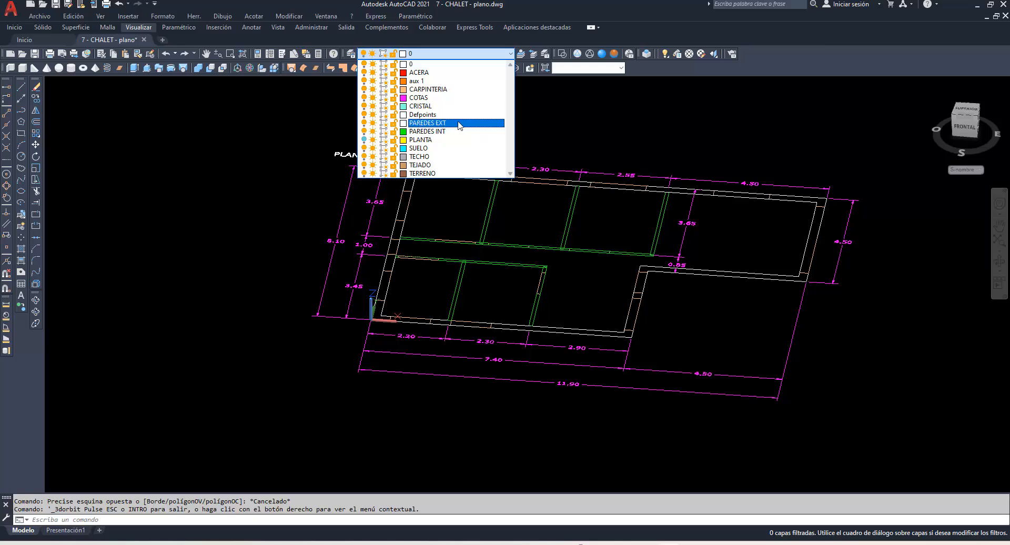
click(459, 127)
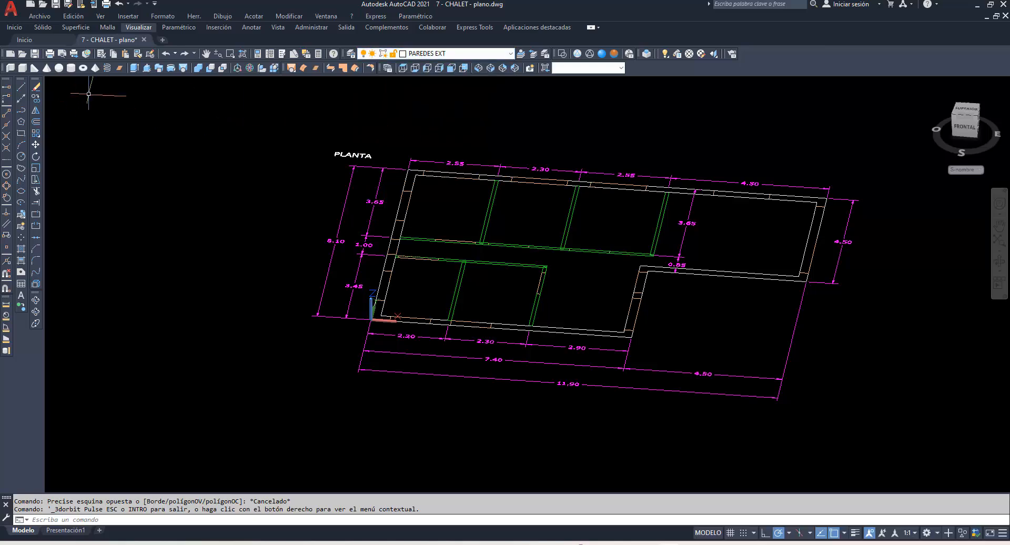
click(133, 68)
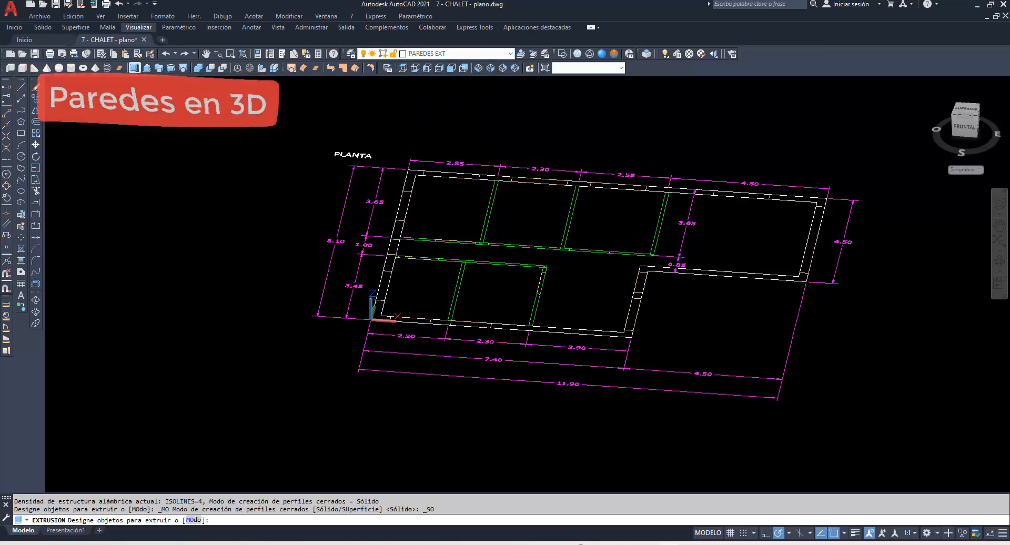
click(405, 179)
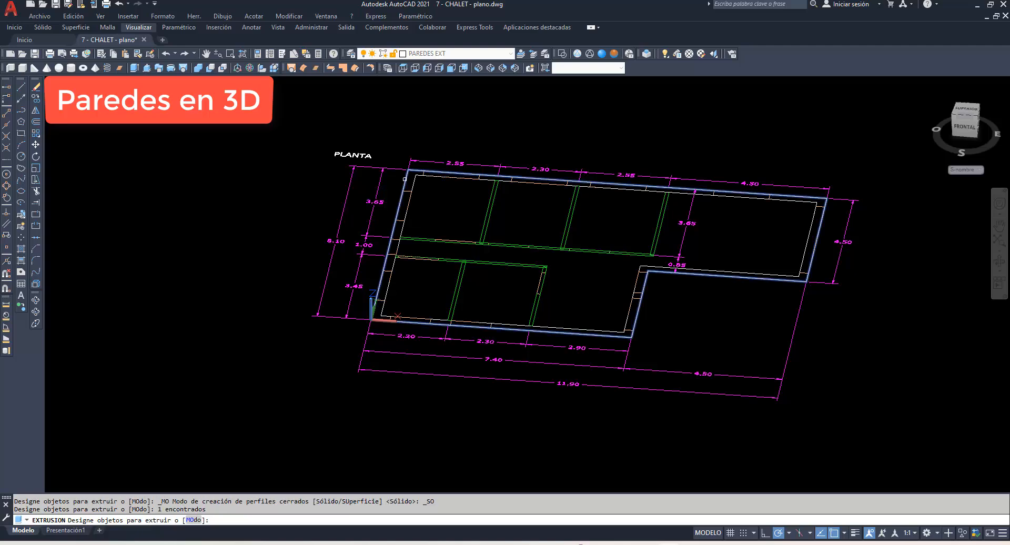
click(415, 181)
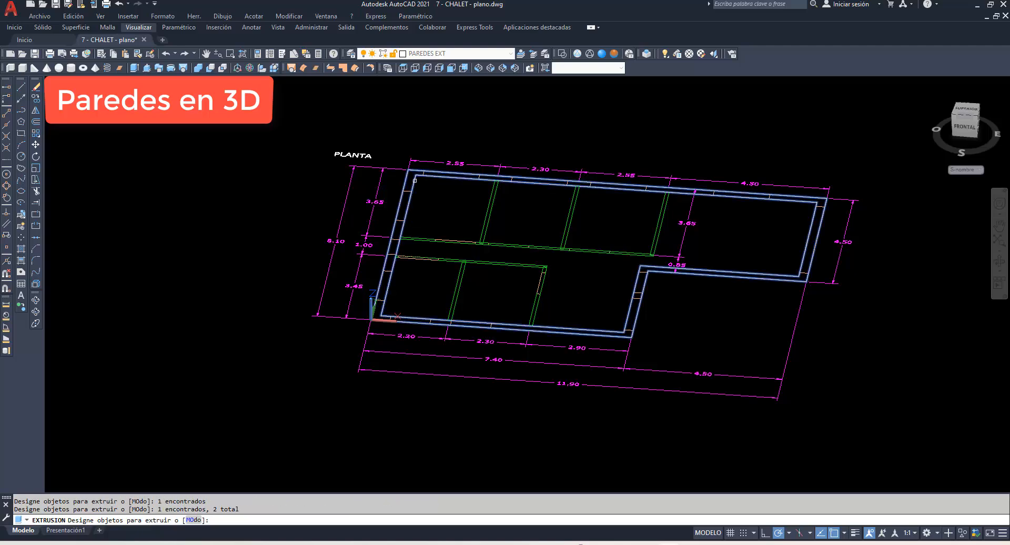
key(Return)
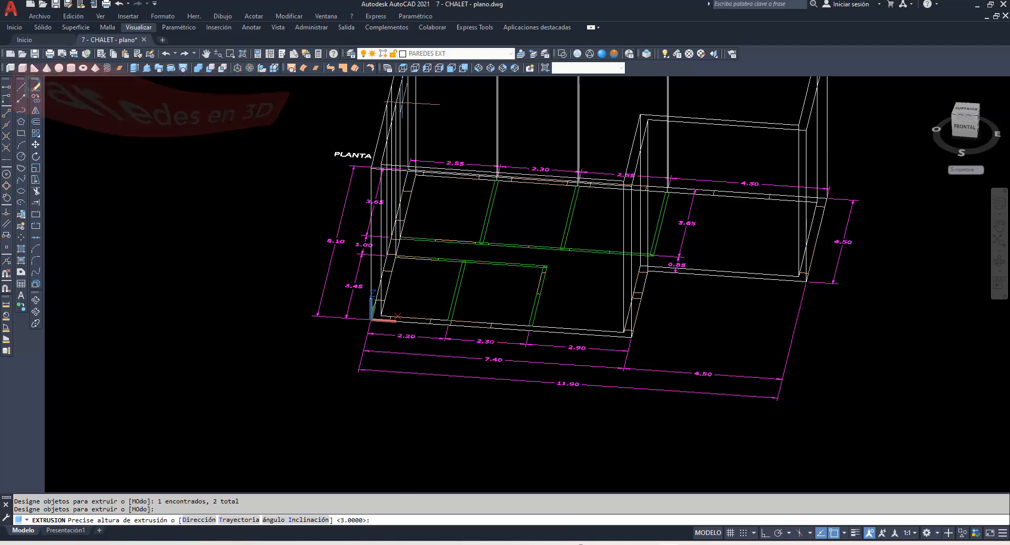
text(3)
key(Return)
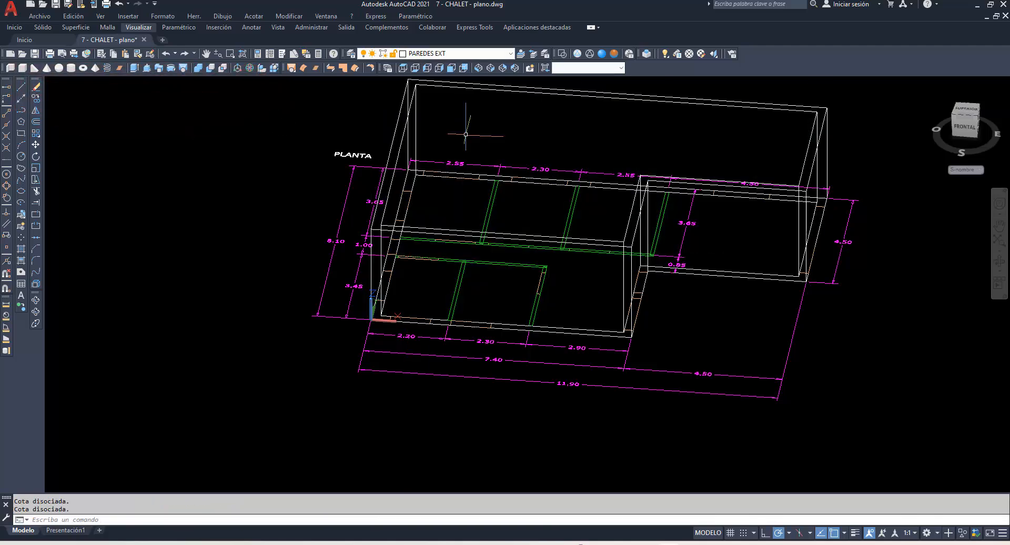
Subtract the inner solid from the outer one to hollow out the exterior walls, and display them in the Realistic visual style.
click(602, 53)
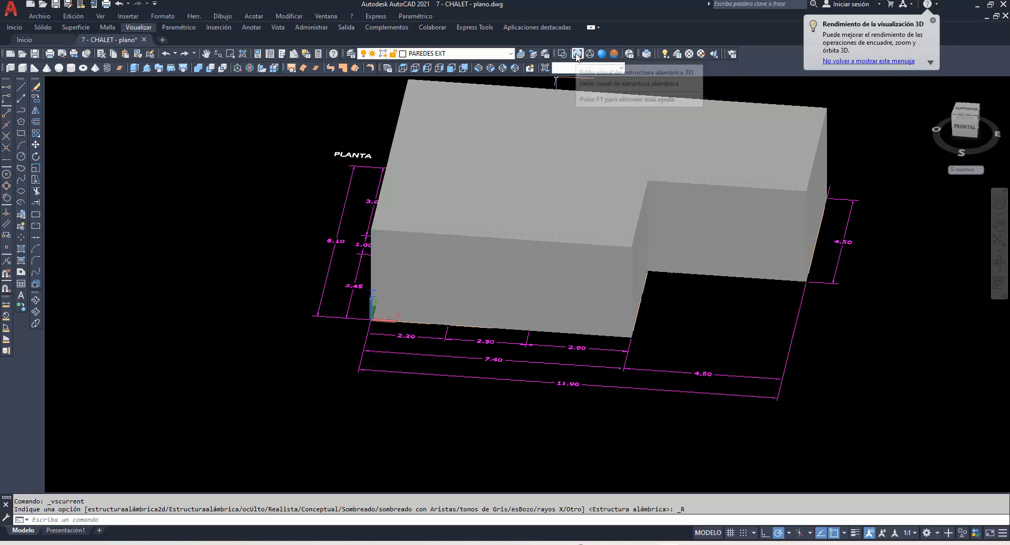
click(589, 53)
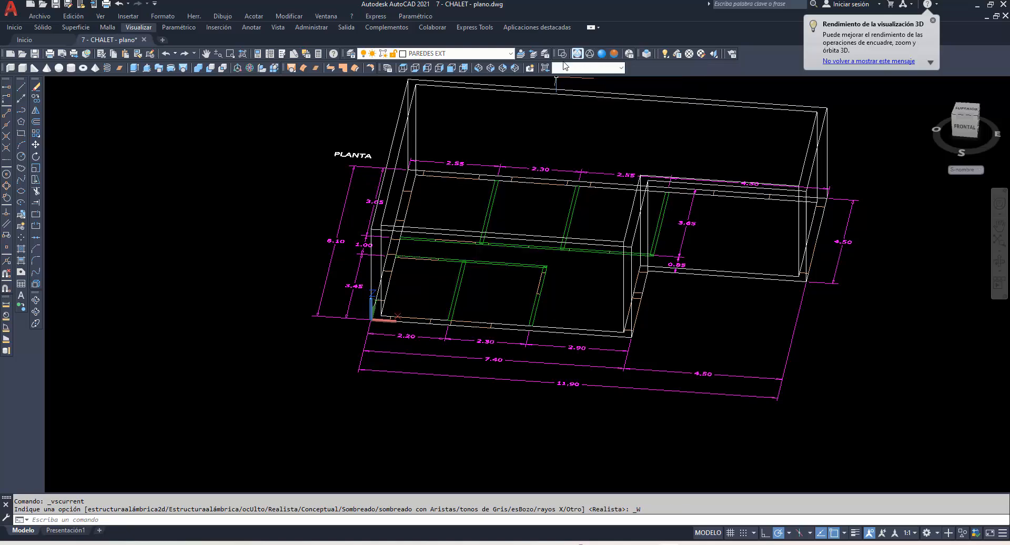
click(210, 68)
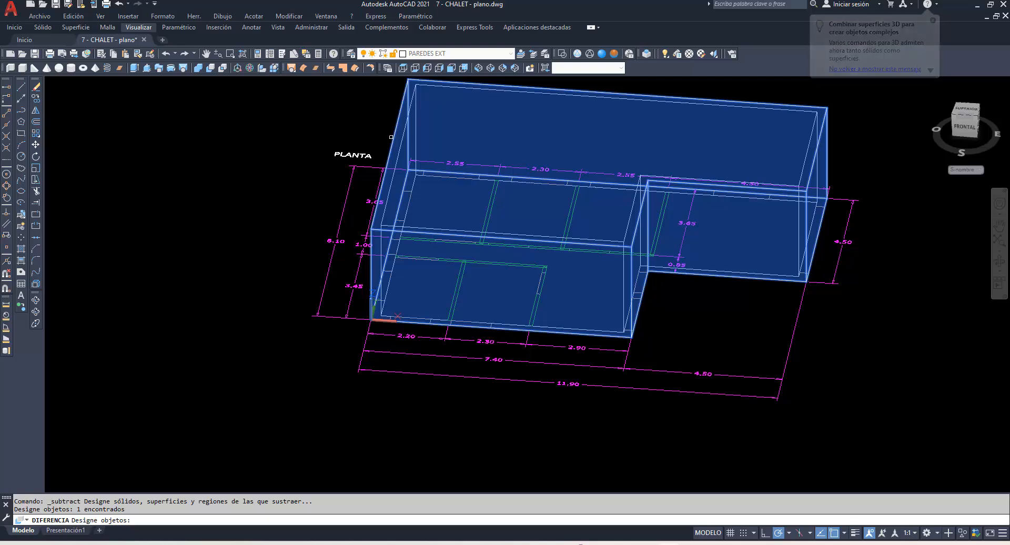
key(Return)
click(402, 142)
key(Return)
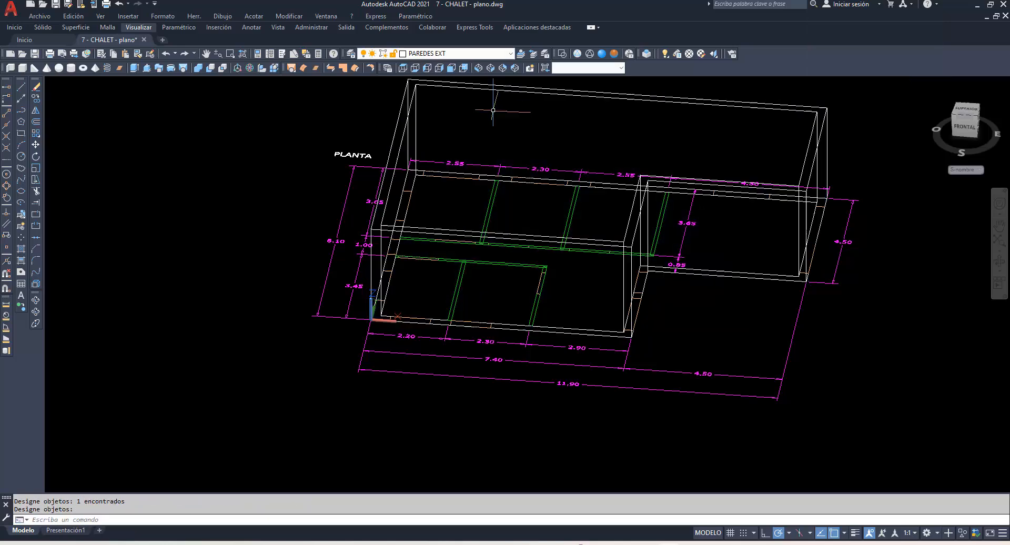
click(602, 53)
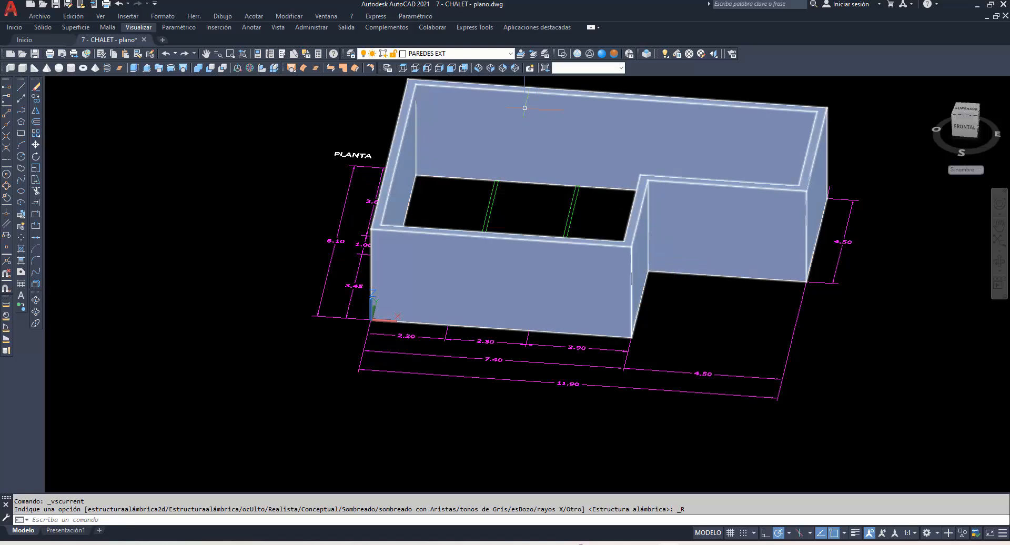
Make PAREDES INT the current layer and turn off the PAREDES EXT layer to expose the partition outlines.
click(509, 55)
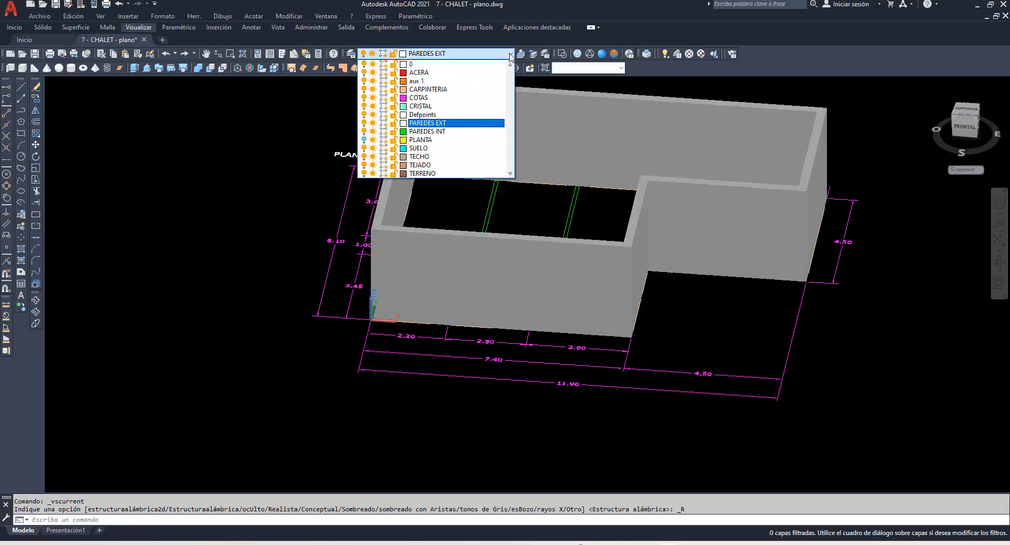
click(428, 131)
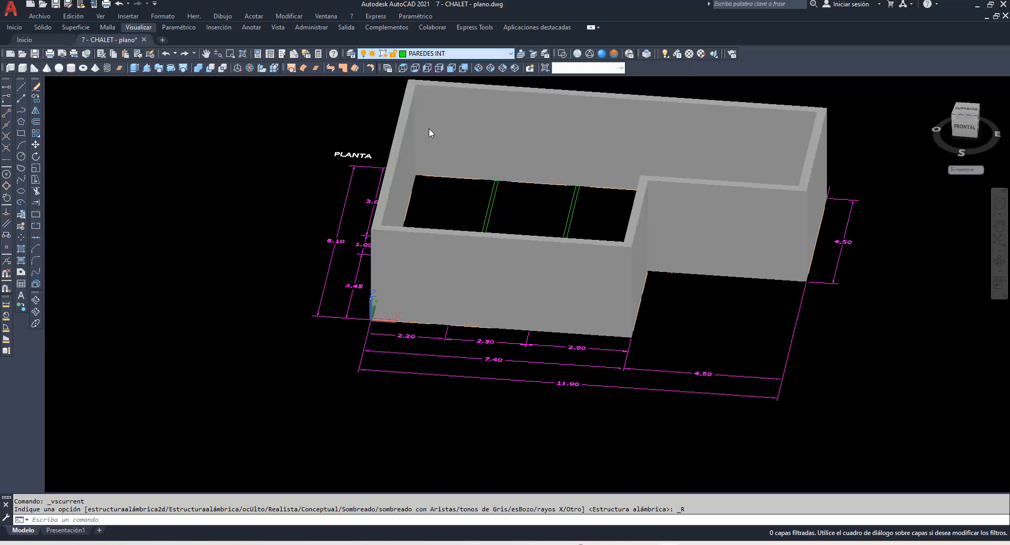
click(494, 55)
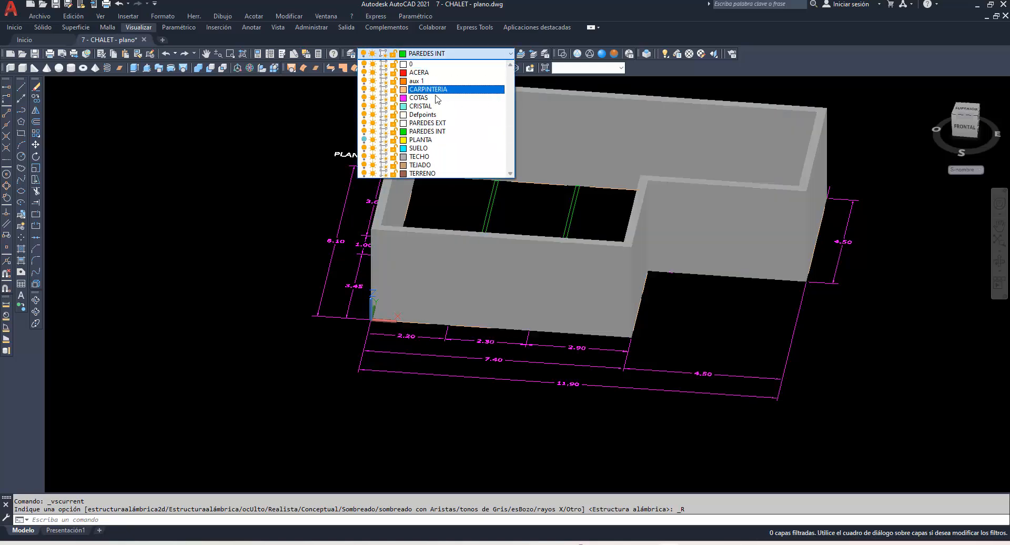
click(363, 131)
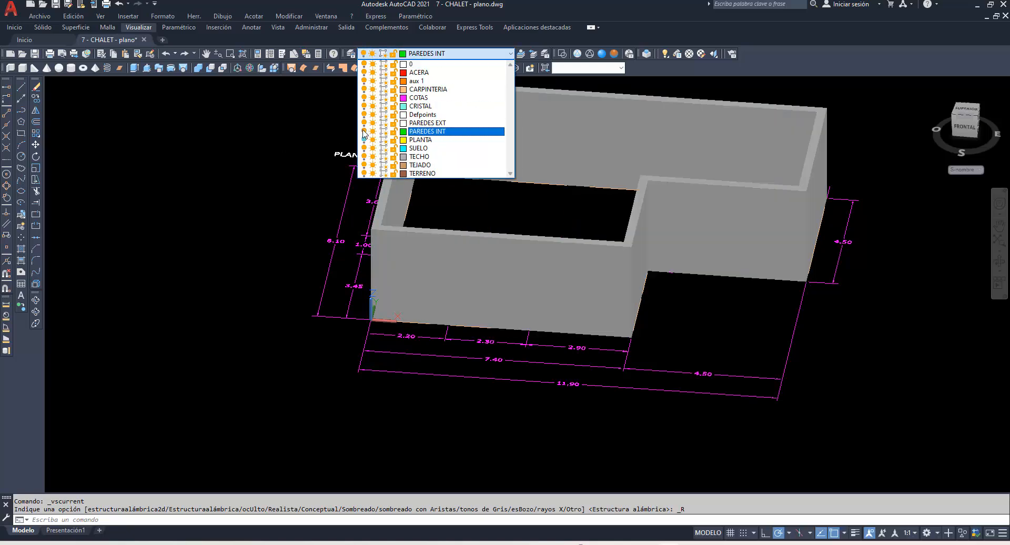
click(436, 135)
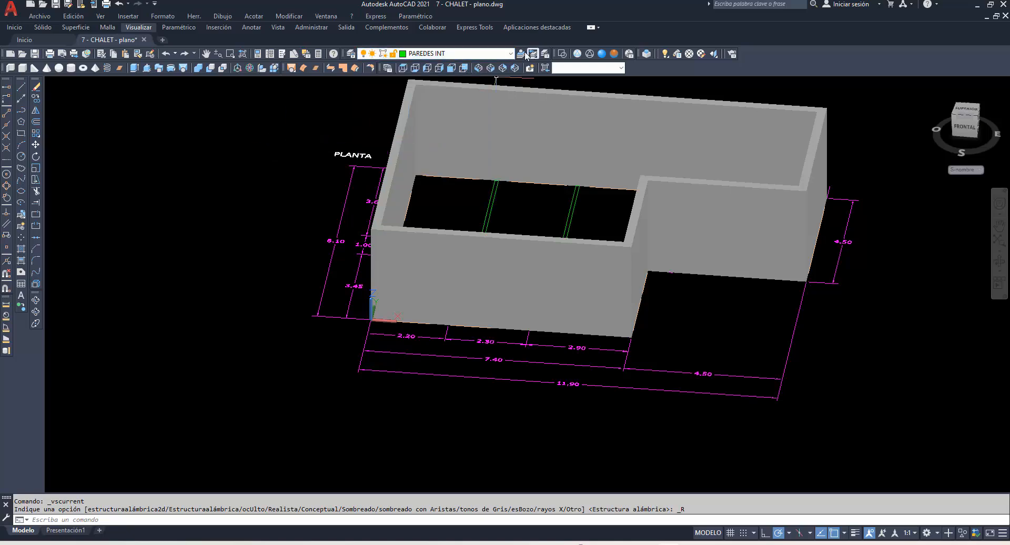
click(502, 53)
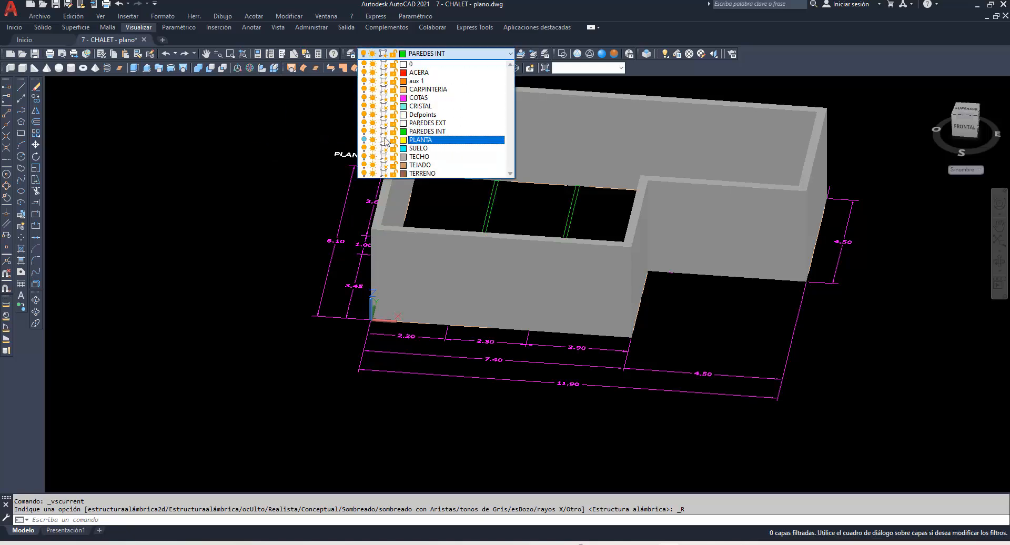
click(364, 124)
click(290, 142)
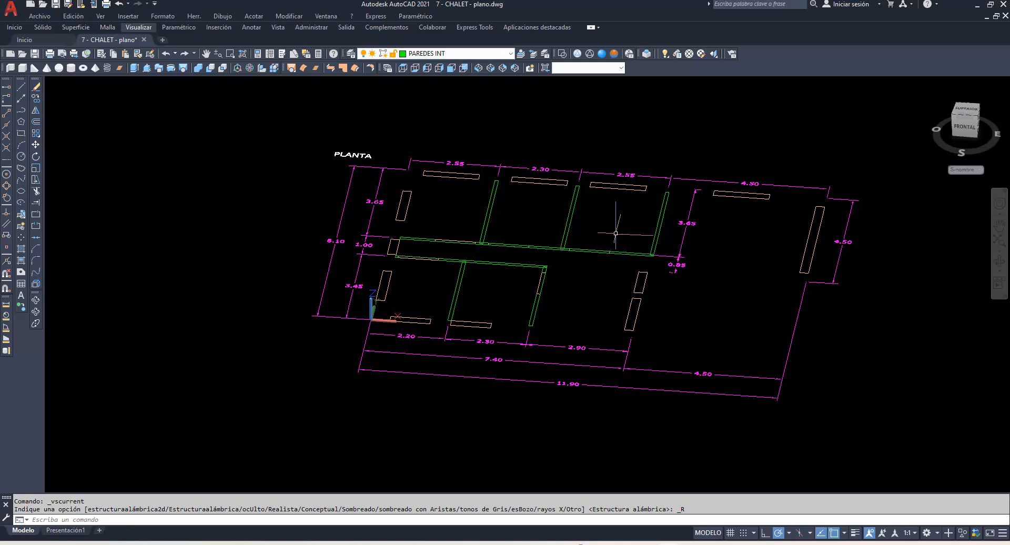
Extrude all eight interior partition rectangles, including both corridor walls, to a height of 3.
click(134, 68)
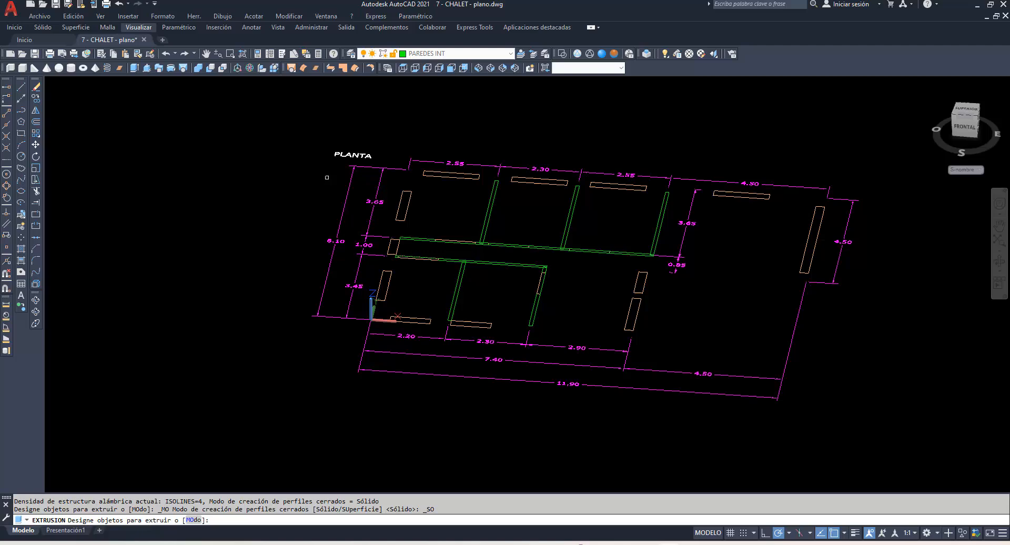
click(663, 239)
click(471, 212)
click(527, 253)
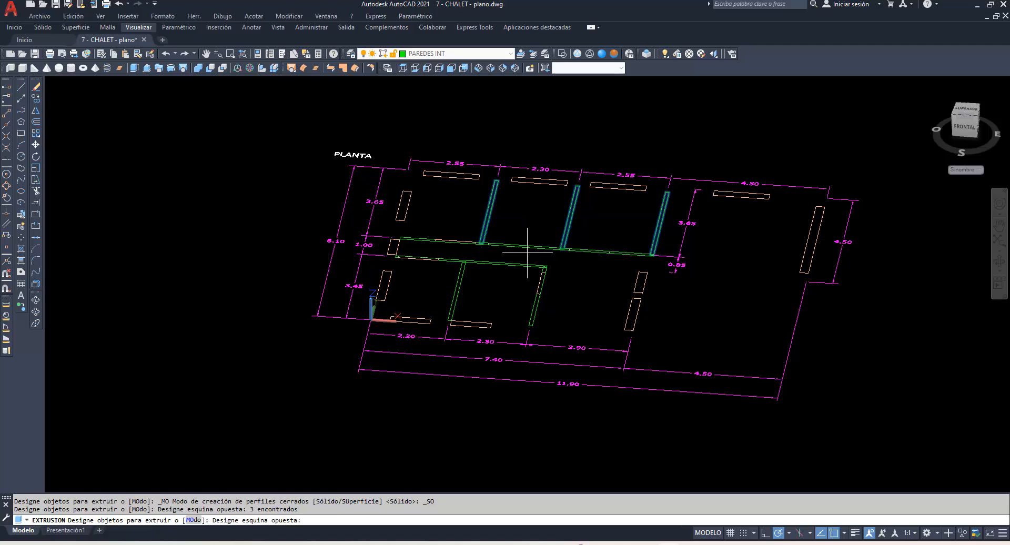
click(518, 241)
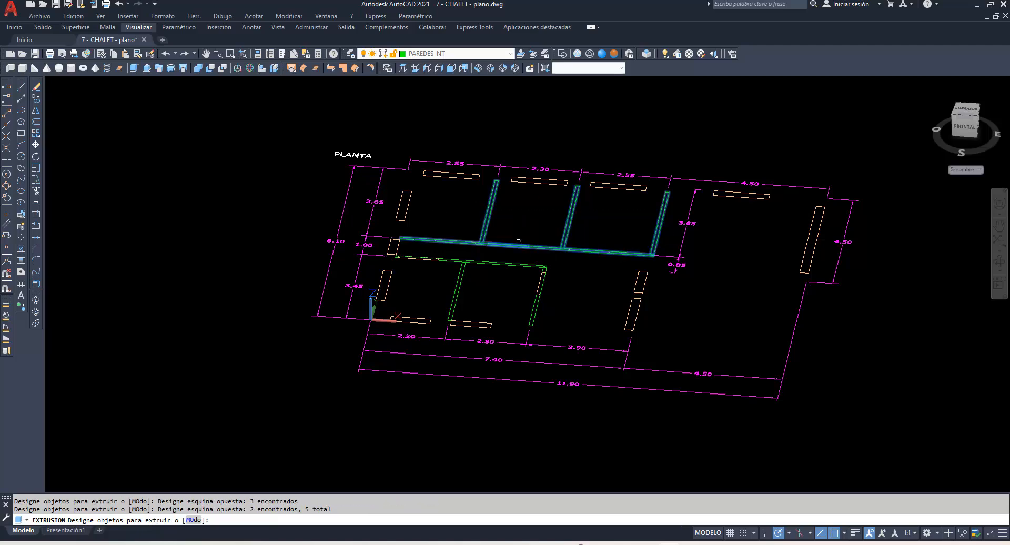
click(545, 321)
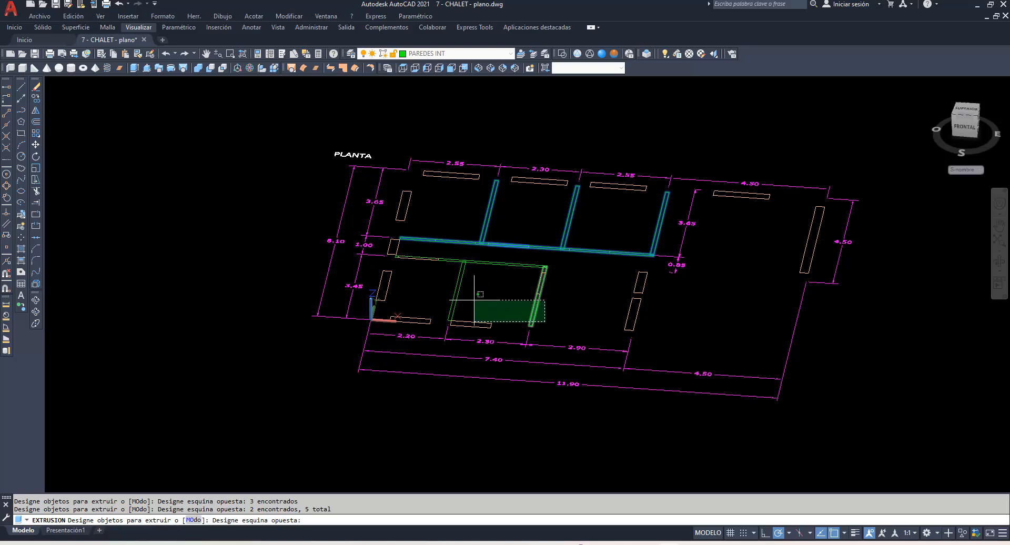
click(506, 296)
click(506, 278)
click(489, 251)
click(473, 291)
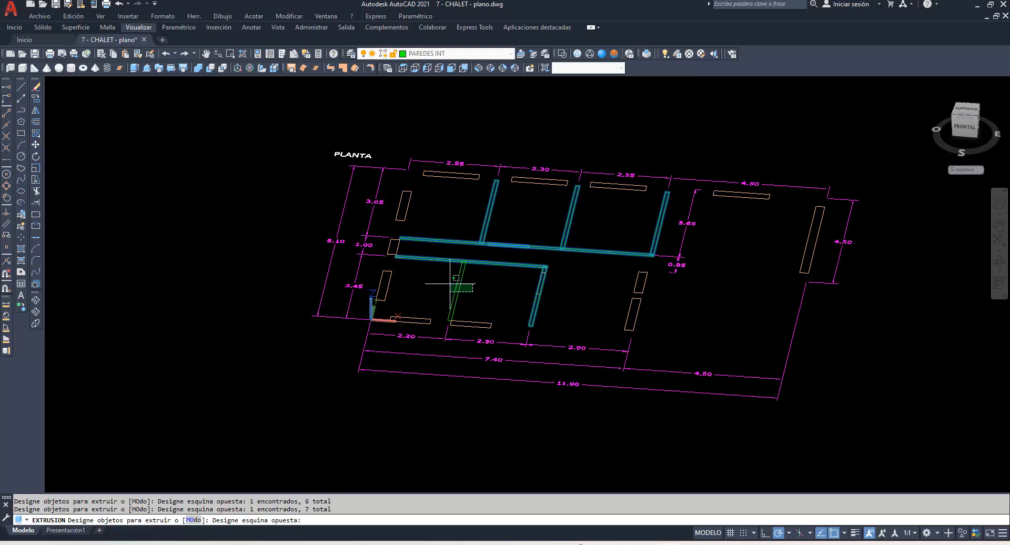
click(450, 284)
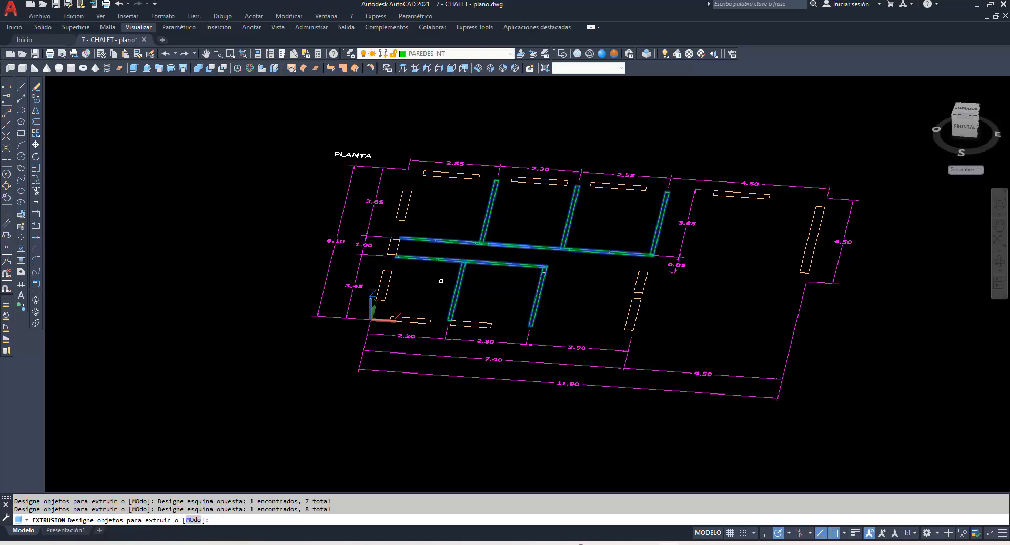
key(Return)
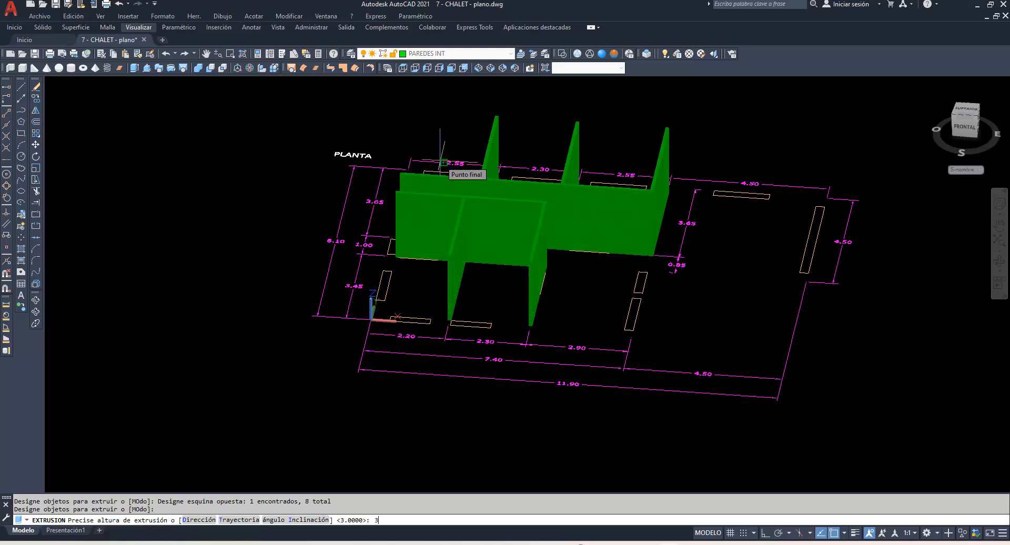
text(3)
key(Return)
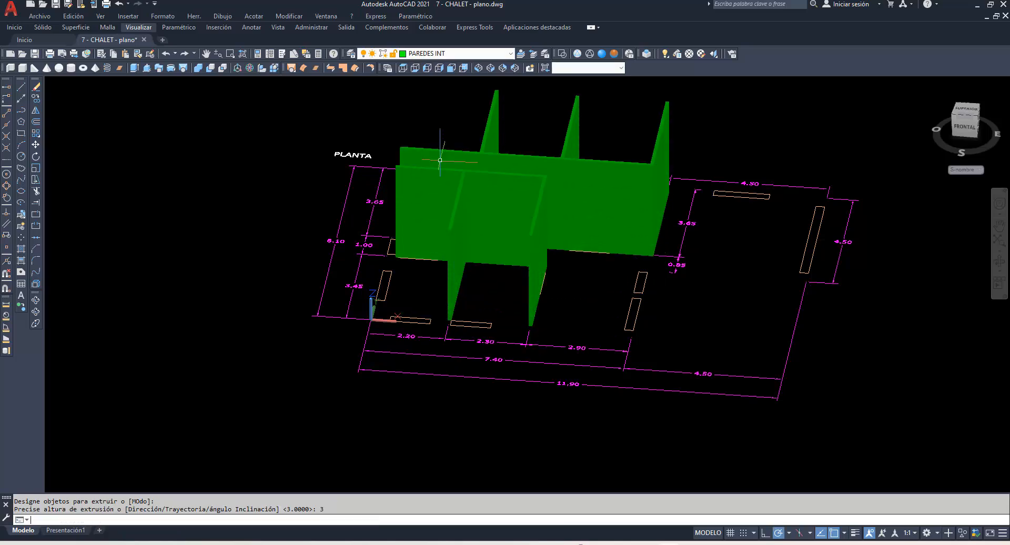
Turn the PAREDES EXT layer back on to show the exterior walls together with the interior partitions.
click(497, 54)
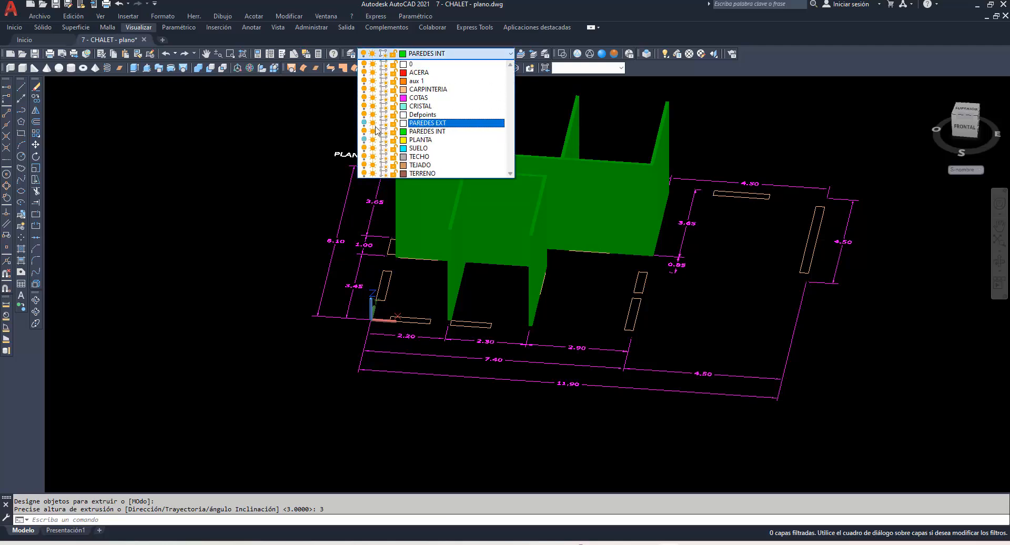
click(364, 123)
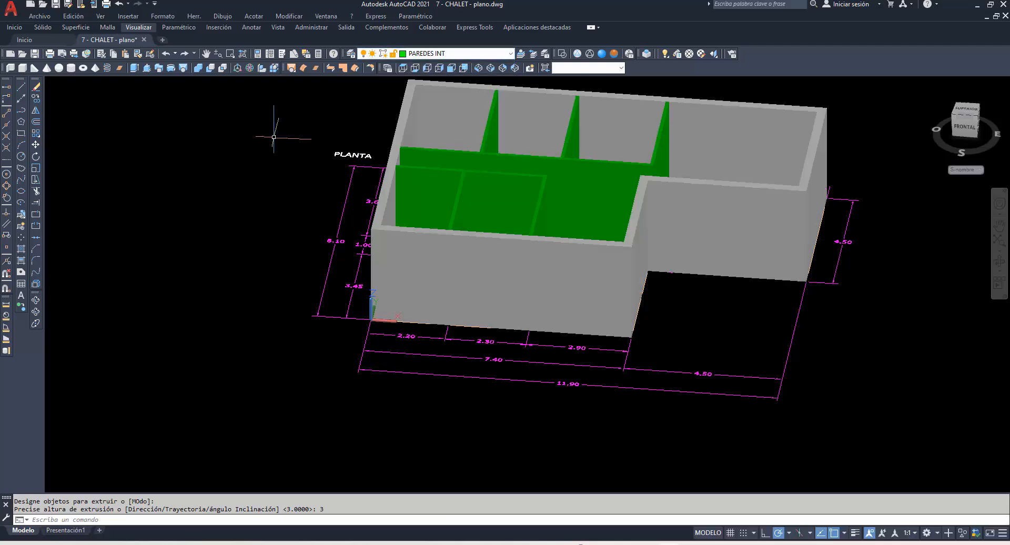
click(37, 301)
drag(271, 226, 259, 203)
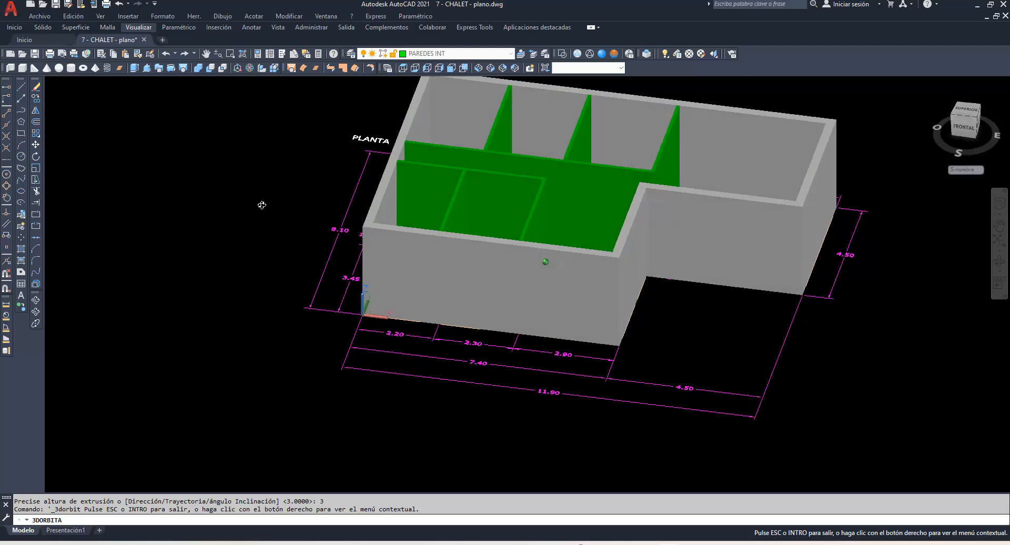
Display the walls in the wireframe visual style and make CARPINTERIA the current layer.
click(577, 53)
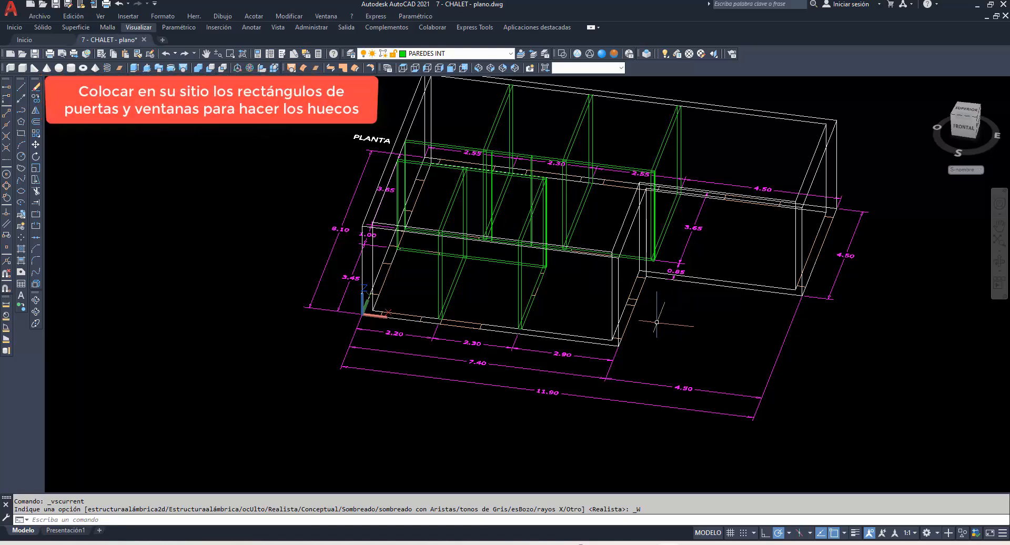
click(510, 54)
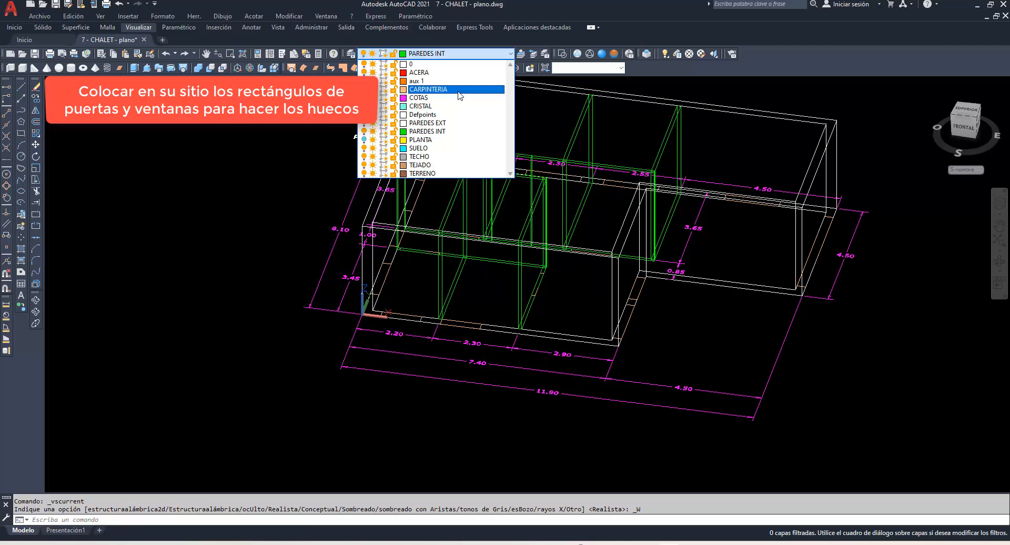
click(458, 93)
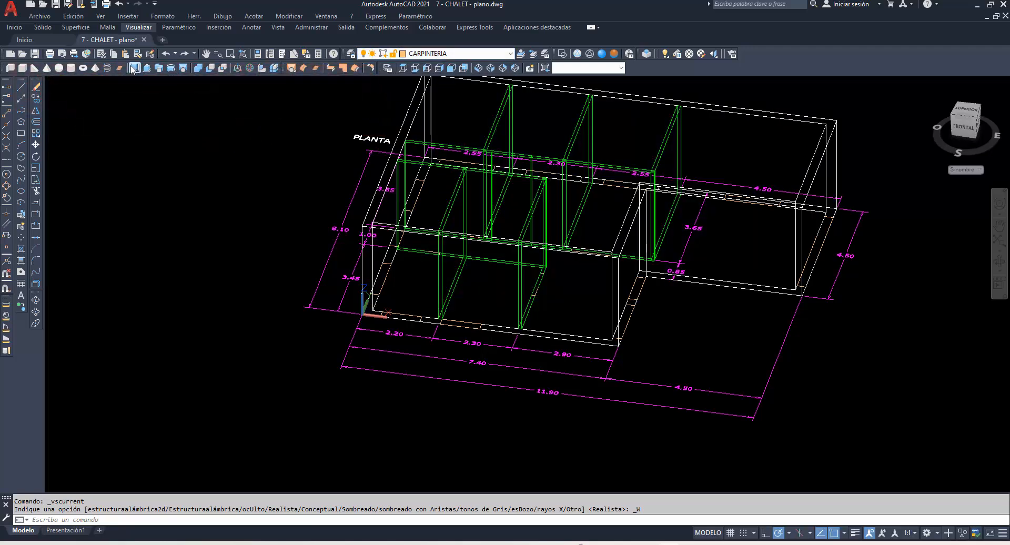
Extrude the seven door rectangles, two in the exterior wall and five in the interior partitions, to a height of 2.5.
click(134, 68)
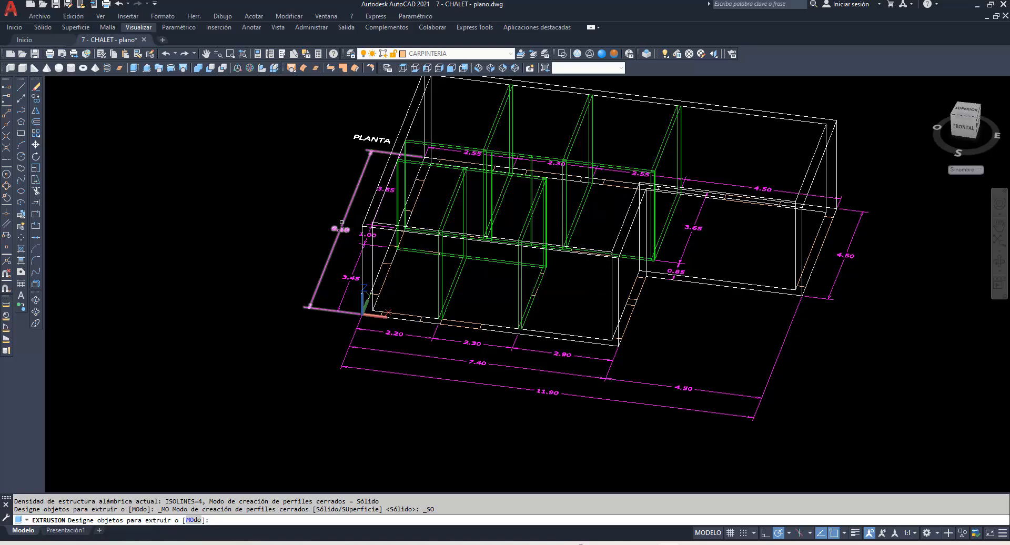
click(633, 299)
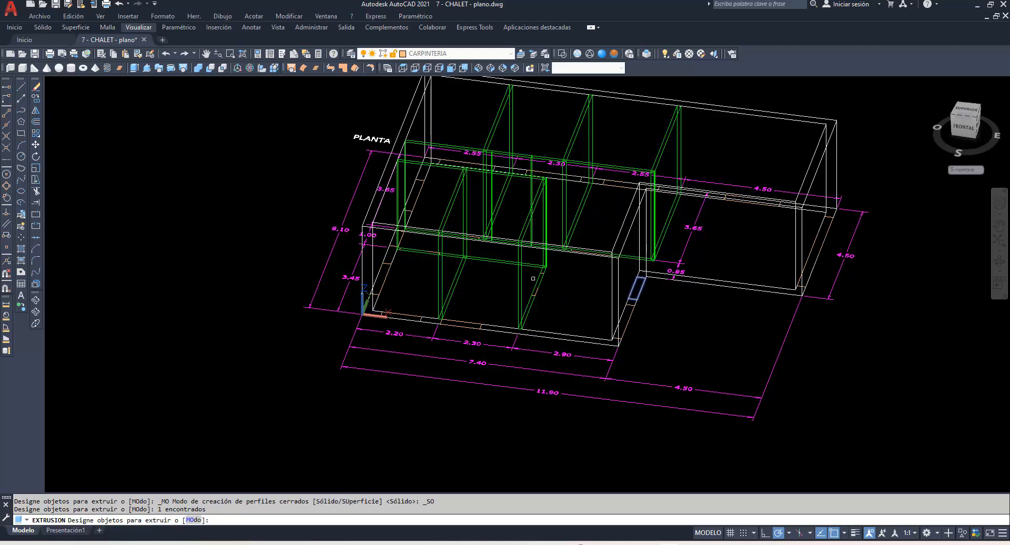
click(524, 266)
click(579, 331)
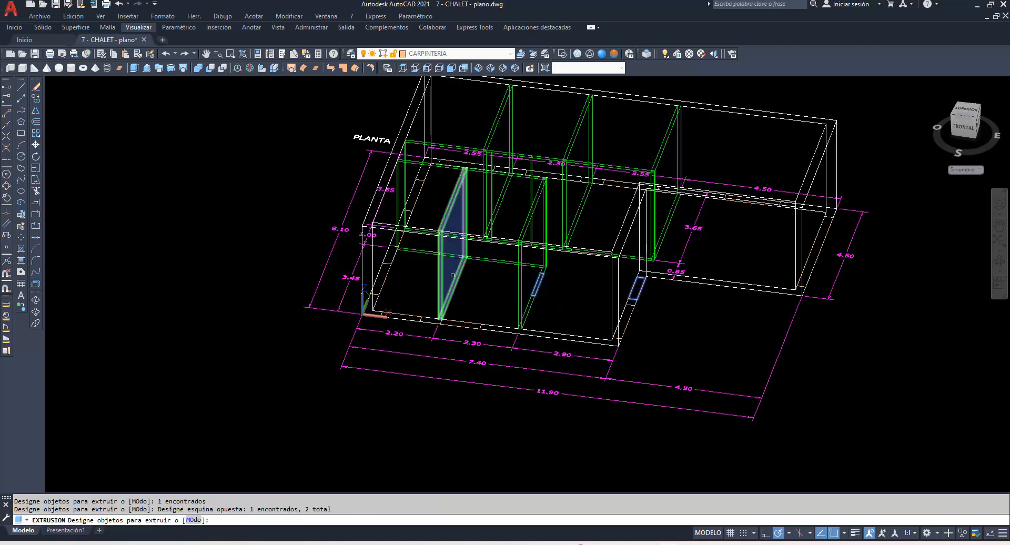
click(419, 243)
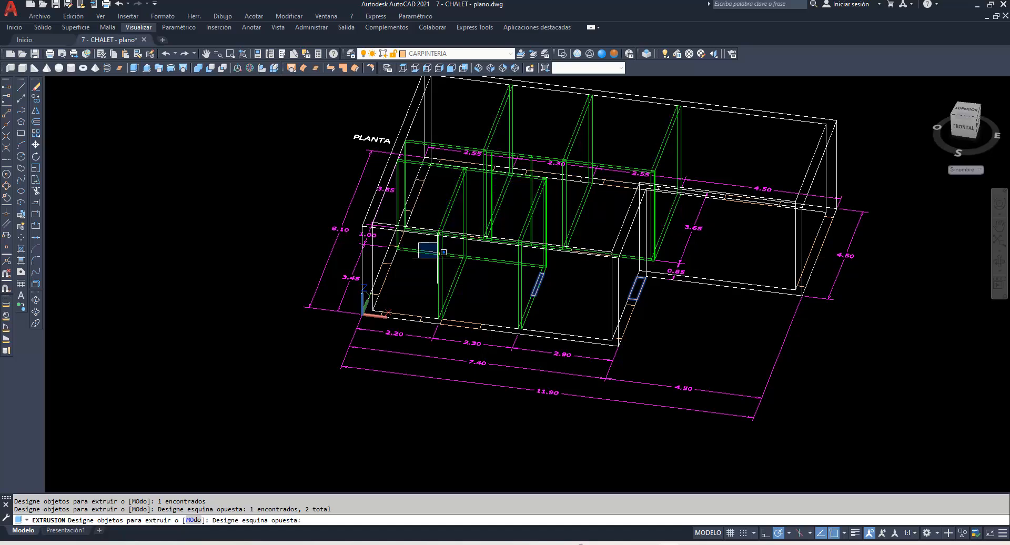
click(459, 276)
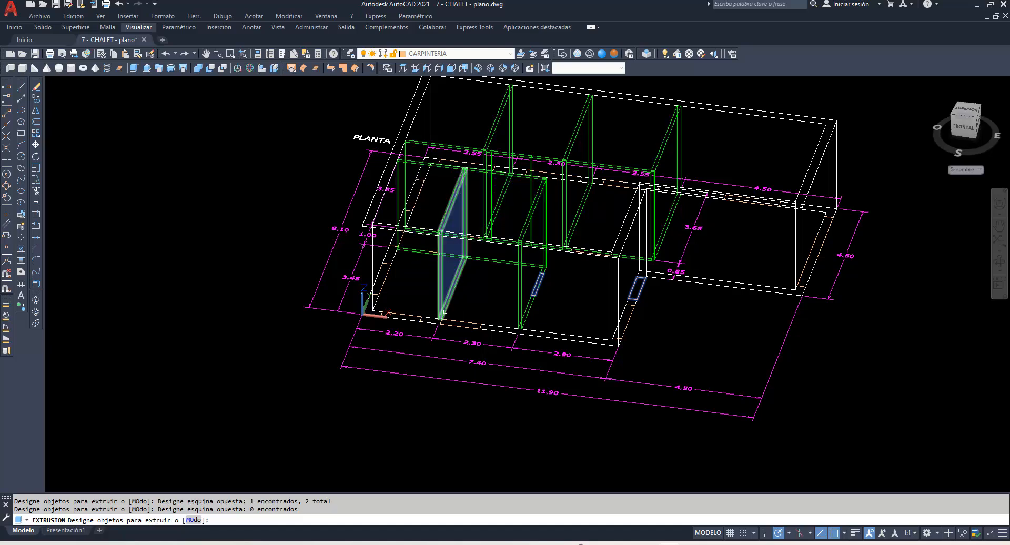
click(431, 299)
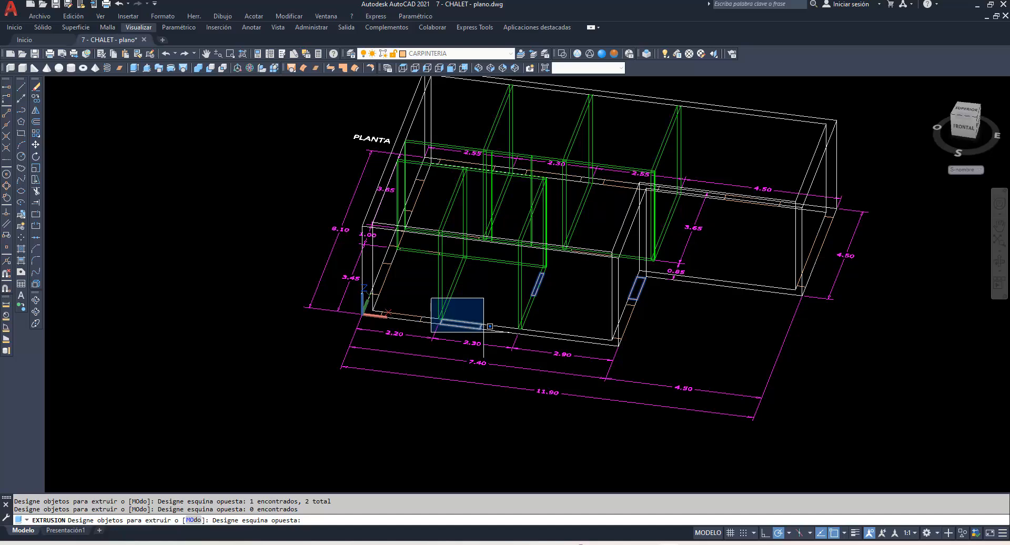
click(484, 332)
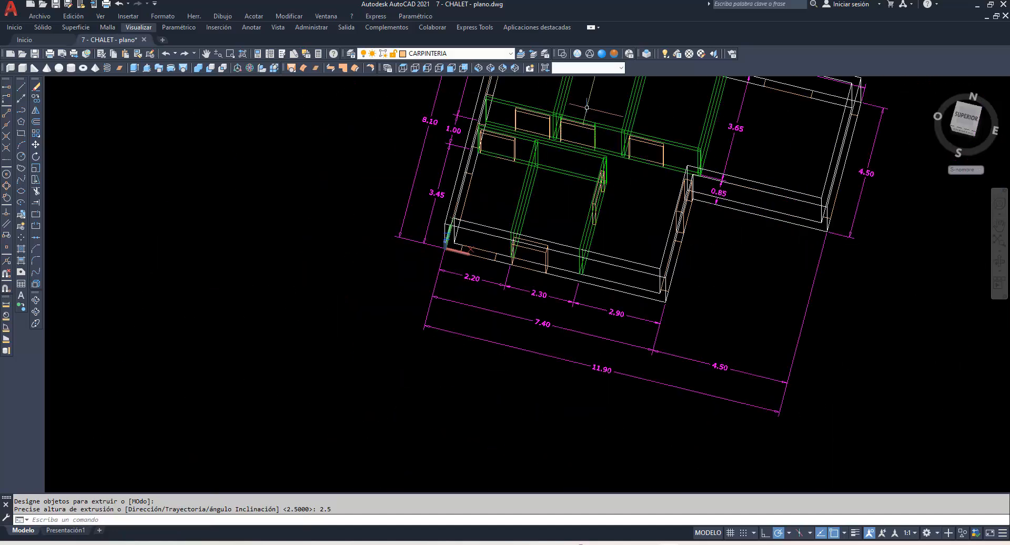
Examine the extruded door solids up close in the realistic visual style, and return to wireframe with the whole corridor in view.
scroll(594, 158, up, 3)
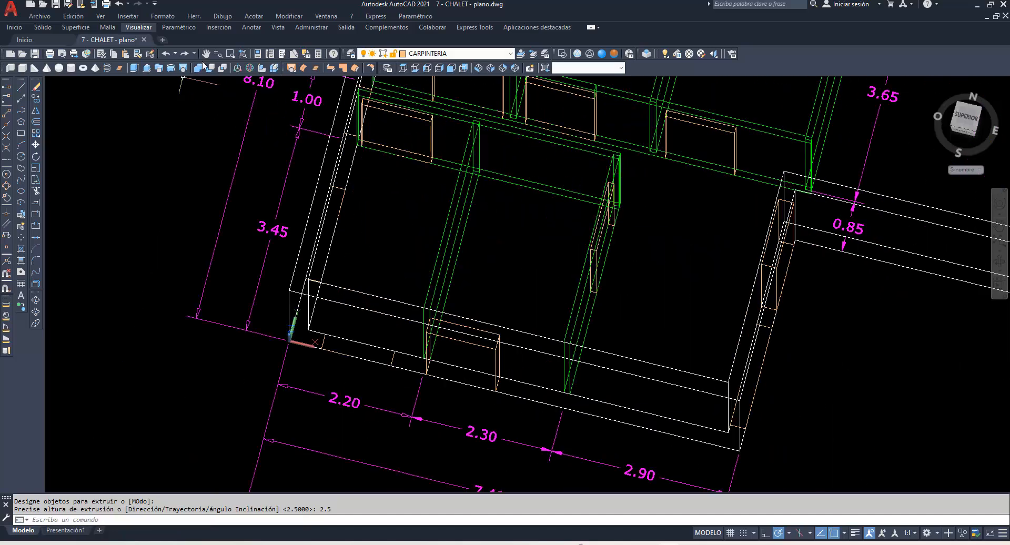
click(37, 300)
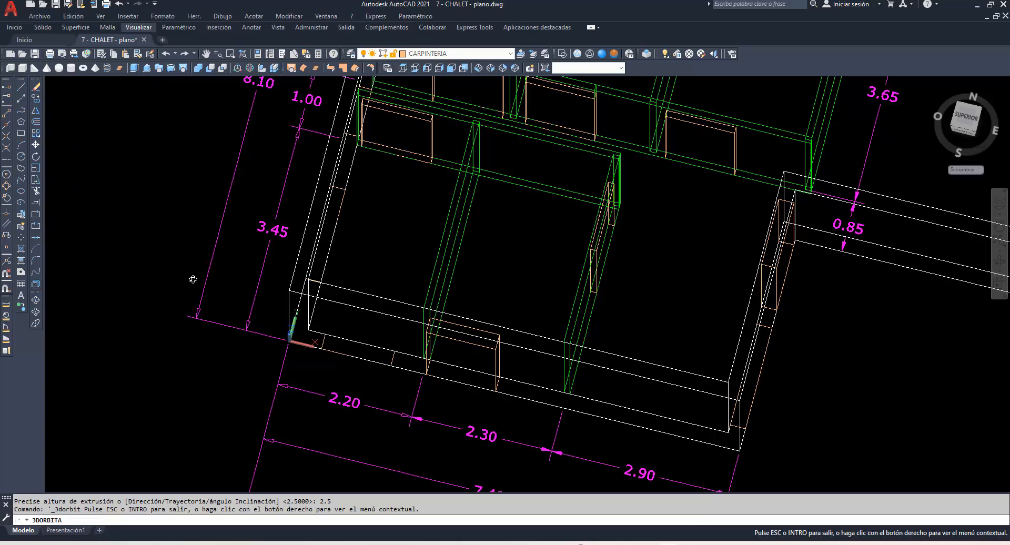
drag(191, 280, 191, 243)
click(589, 53)
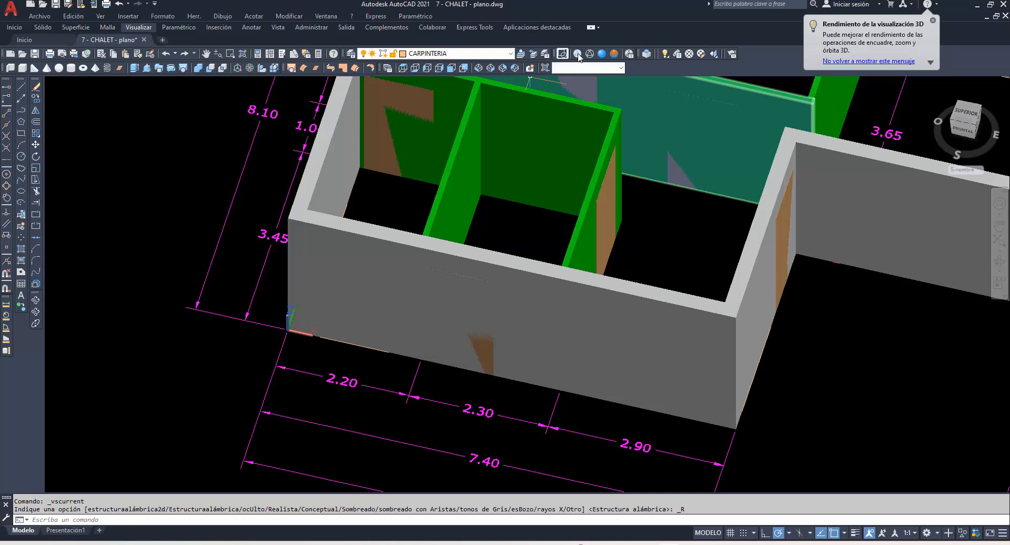
click(577, 55)
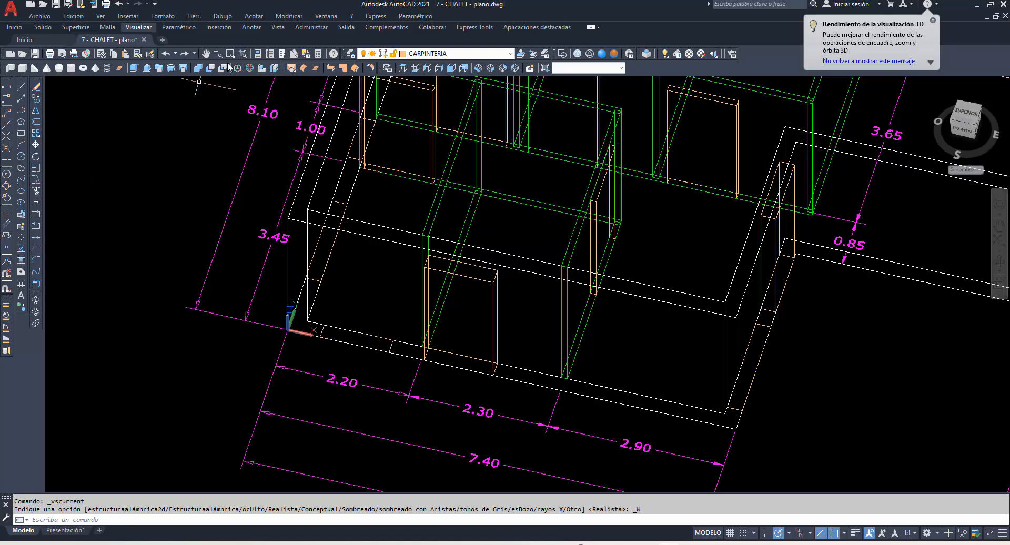
click(205, 53)
drag(226, 128, 186, 221)
scroll(185, 221, down, 3)
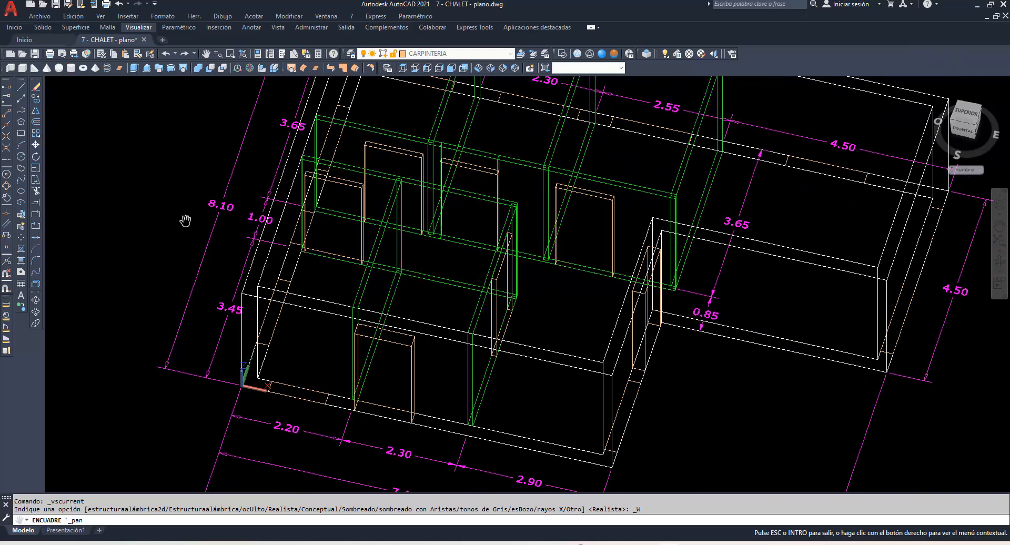
Make PAREDES INT the current layer.
click(210, 67)
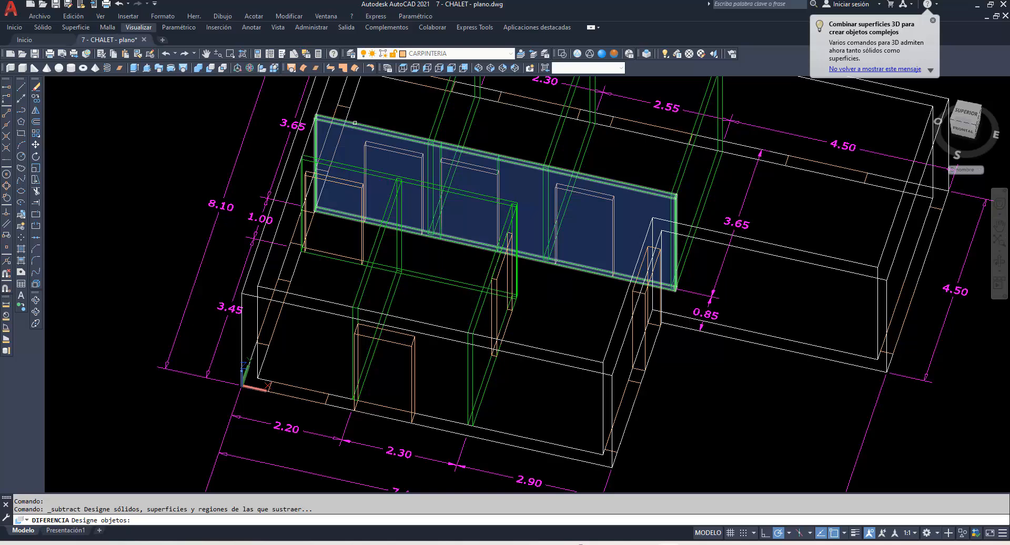
key(Escape)
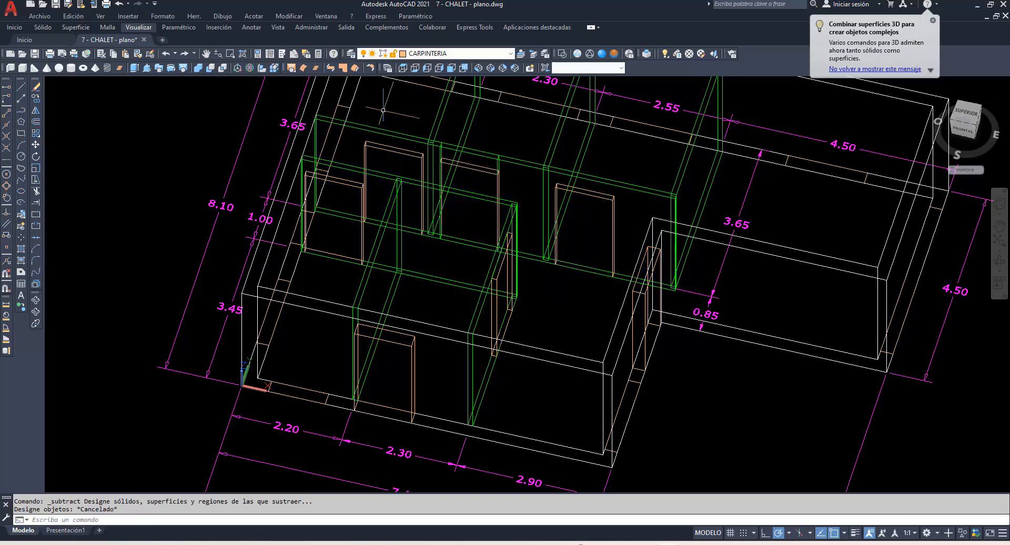
click(508, 54)
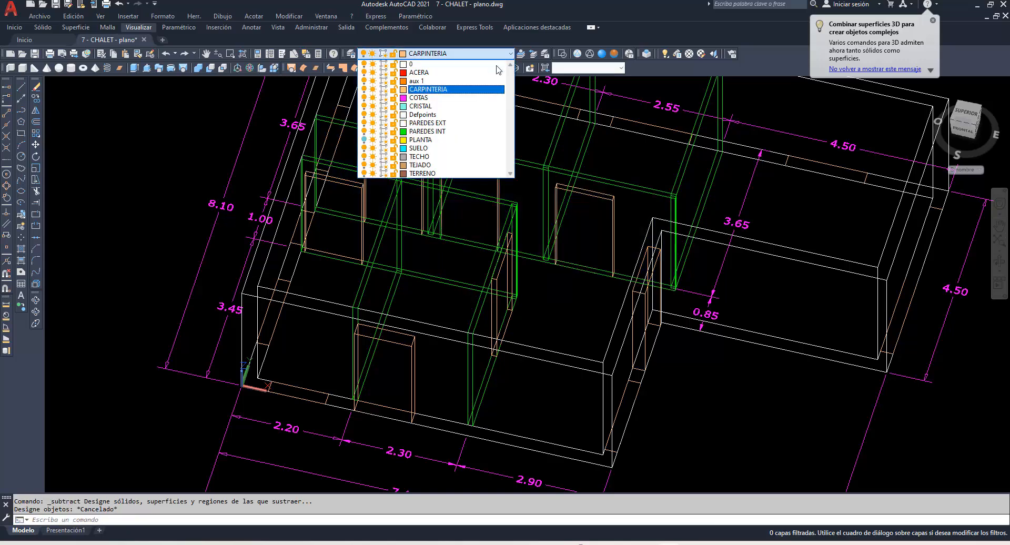
click(444, 132)
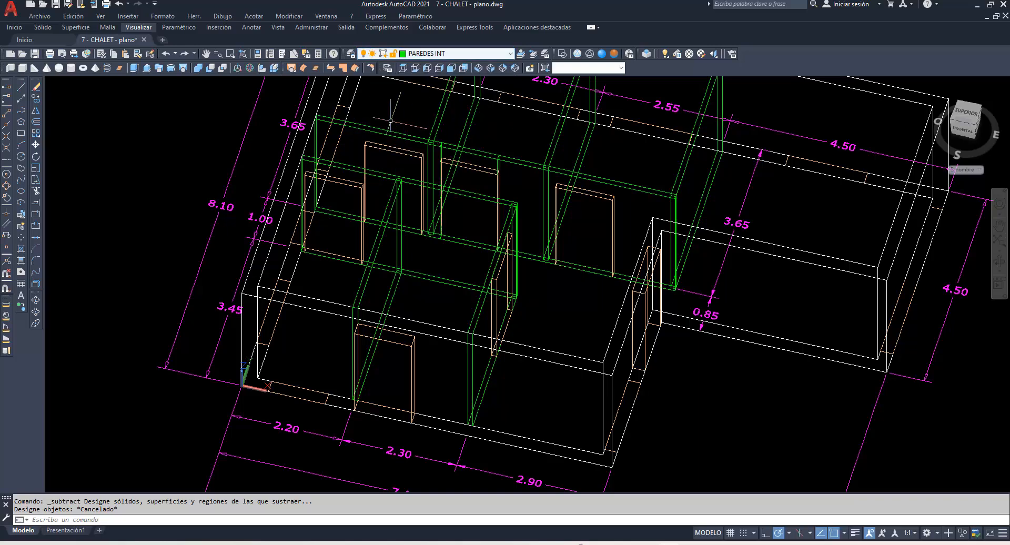
Subtract the five interior door solids from both corridor walls and the selected partitions, and check the openings in the realistic style.
click(209, 69)
click(388, 131)
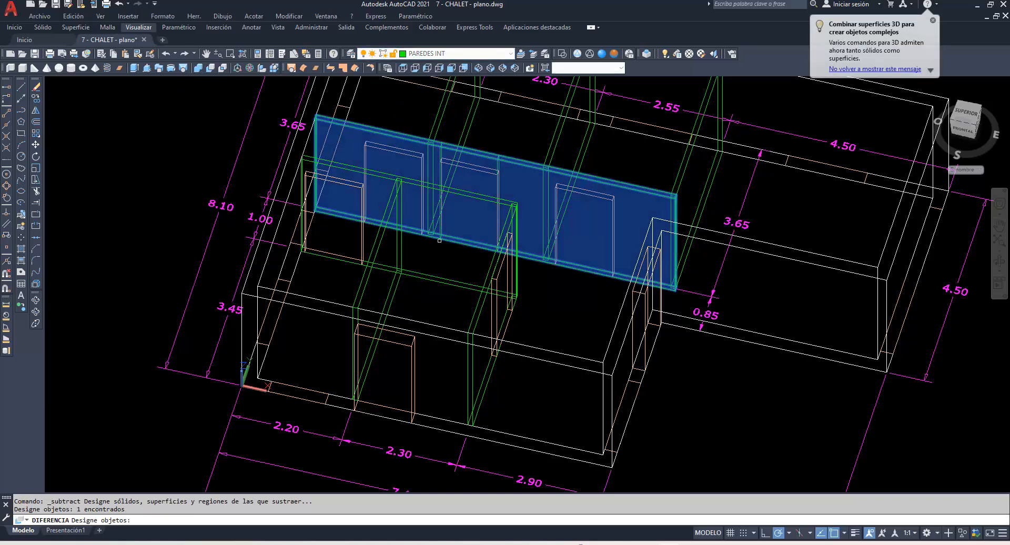
click(482, 305)
click(459, 283)
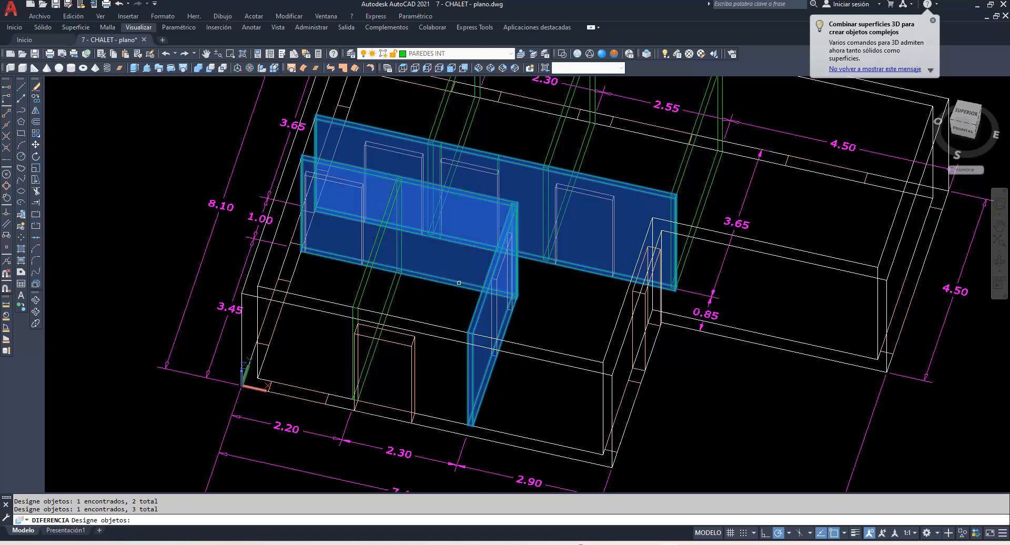
click(582, 159)
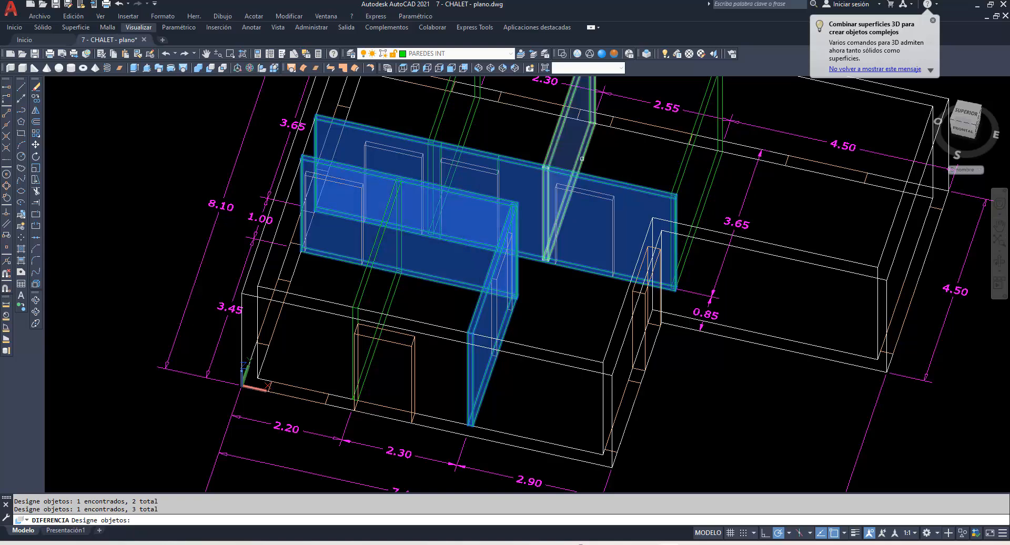
click(677, 170)
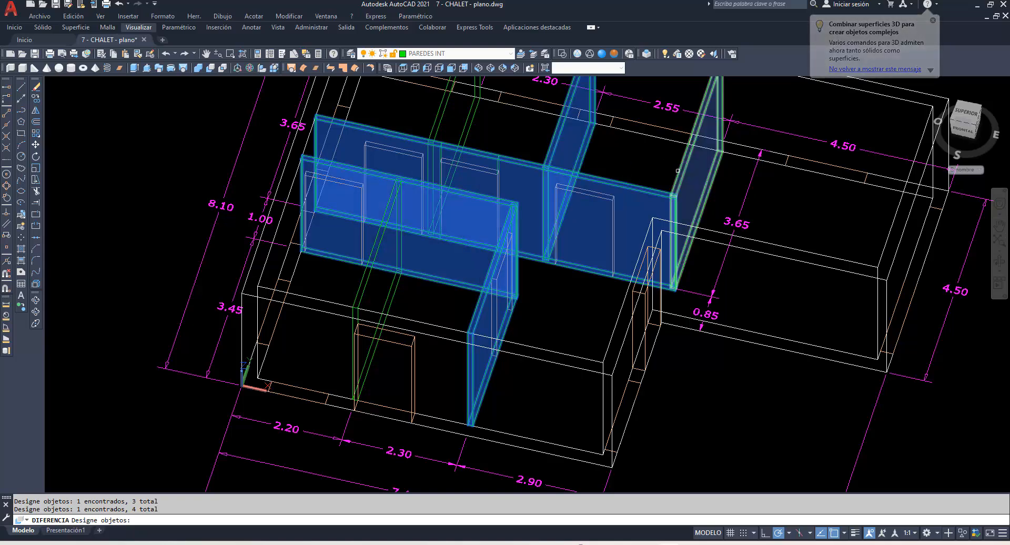
click(461, 136)
key(Return)
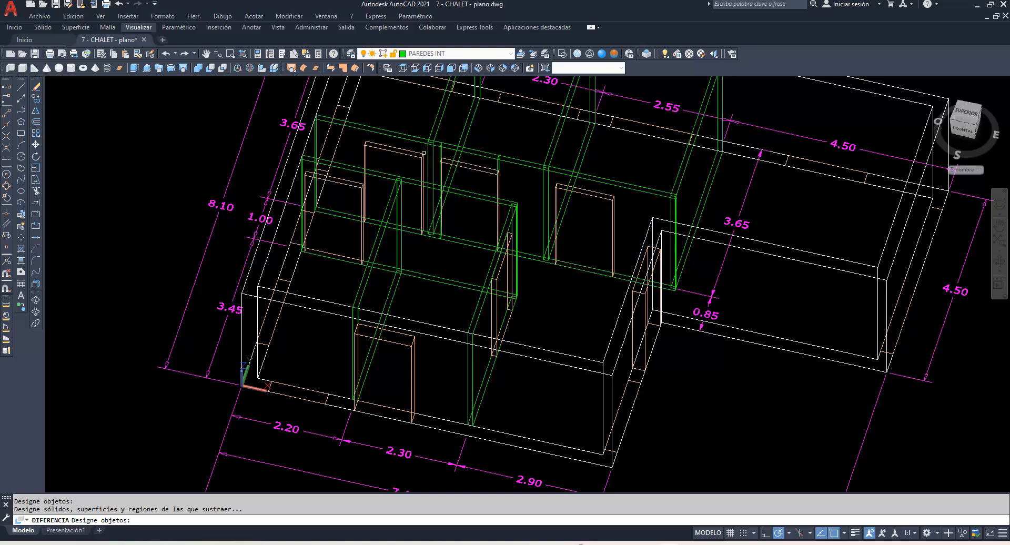
click(420, 154)
click(361, 192)
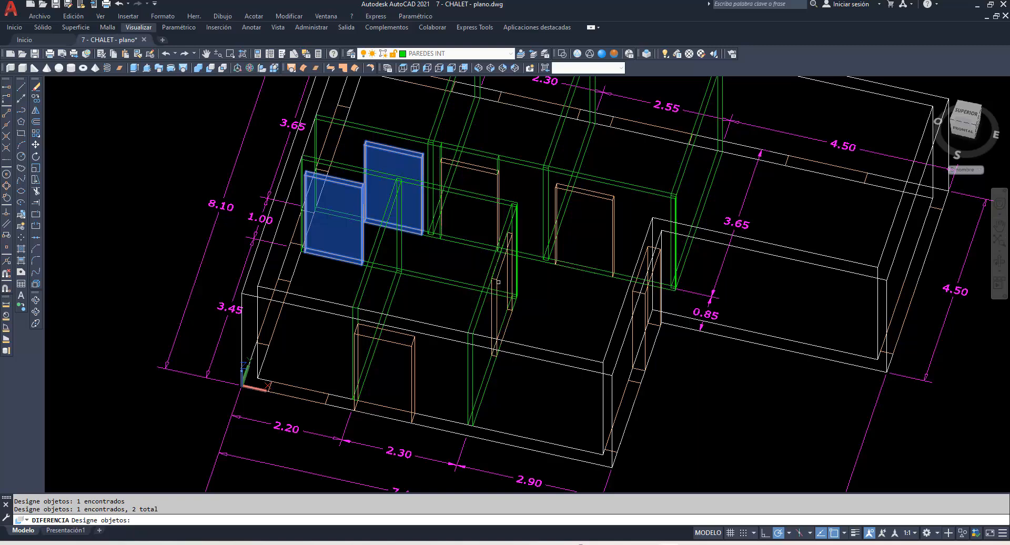
click(499, 274)
click(477, 168)
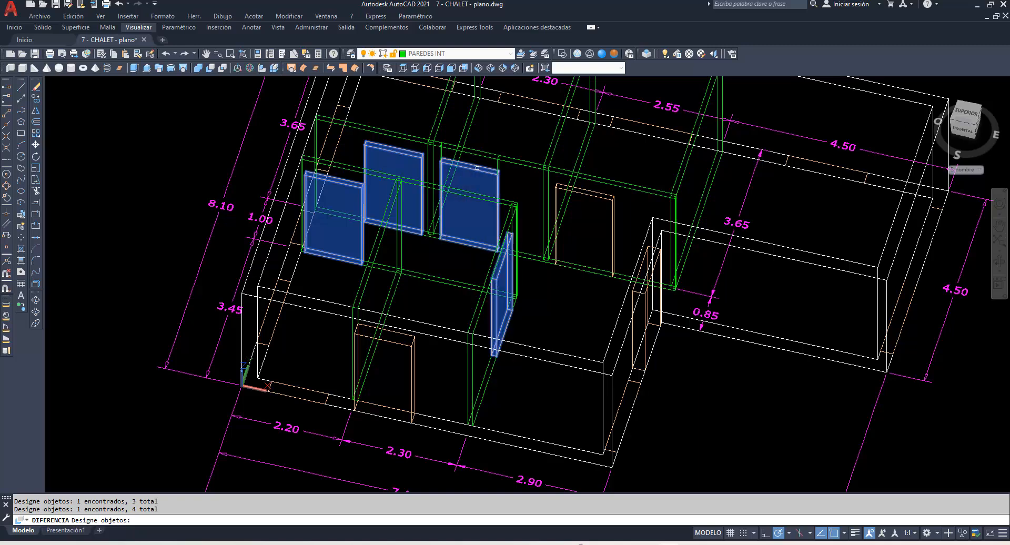
click(586, 193)
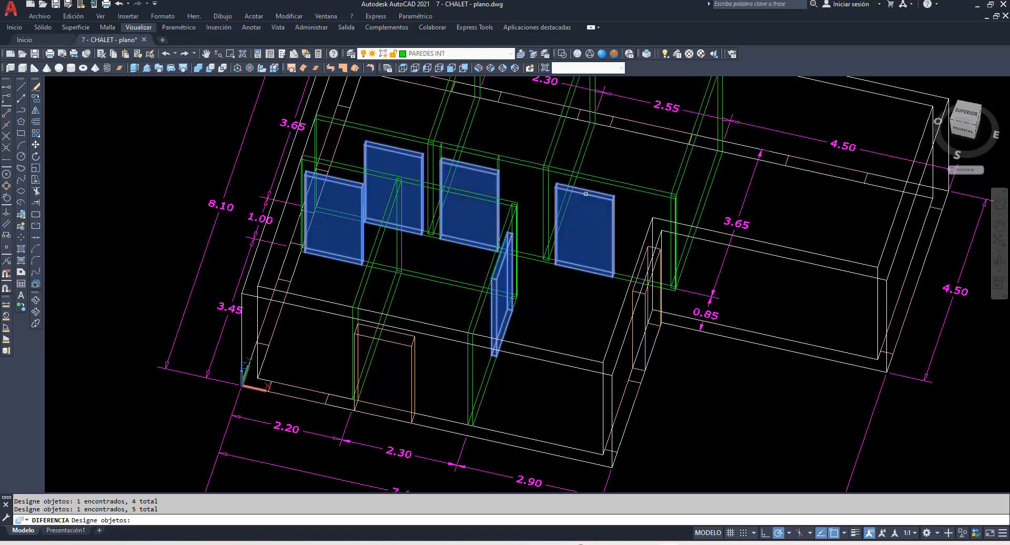
key(Return)
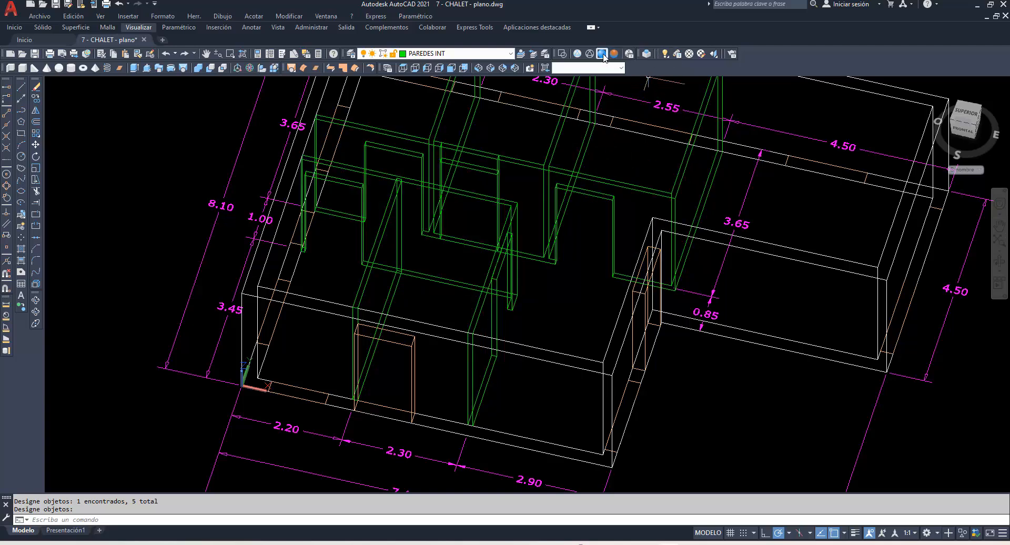
click(601, 53)
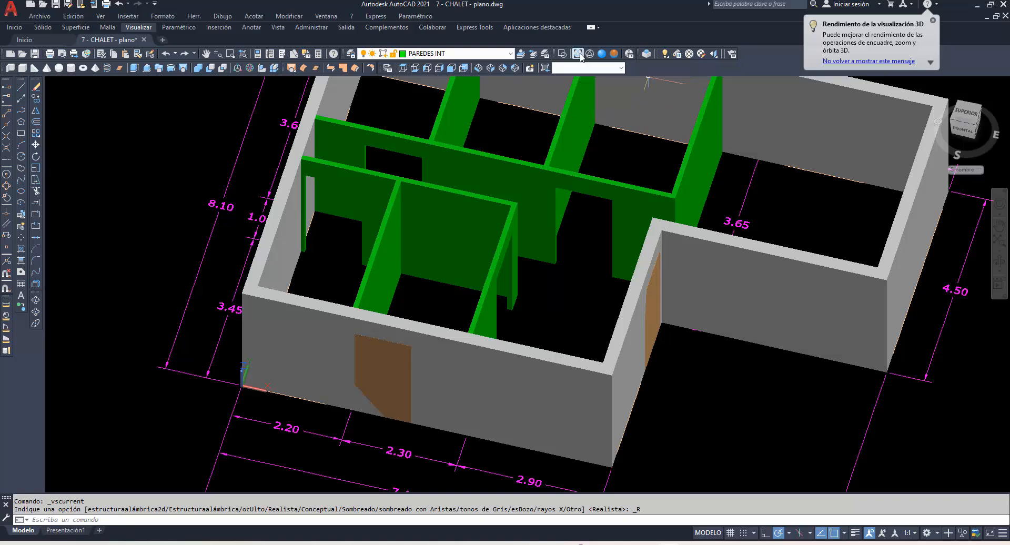
click(578, 53)
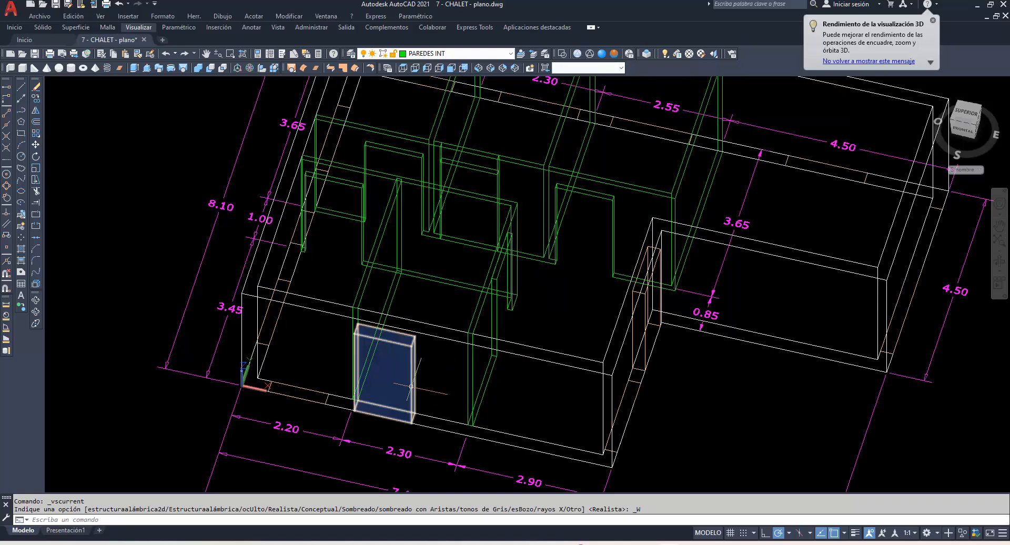
On the PAREDES EXT layer, subtract the front and side door solids from the exterior wall, and check the openings in the realistic style.
click(510, 53)
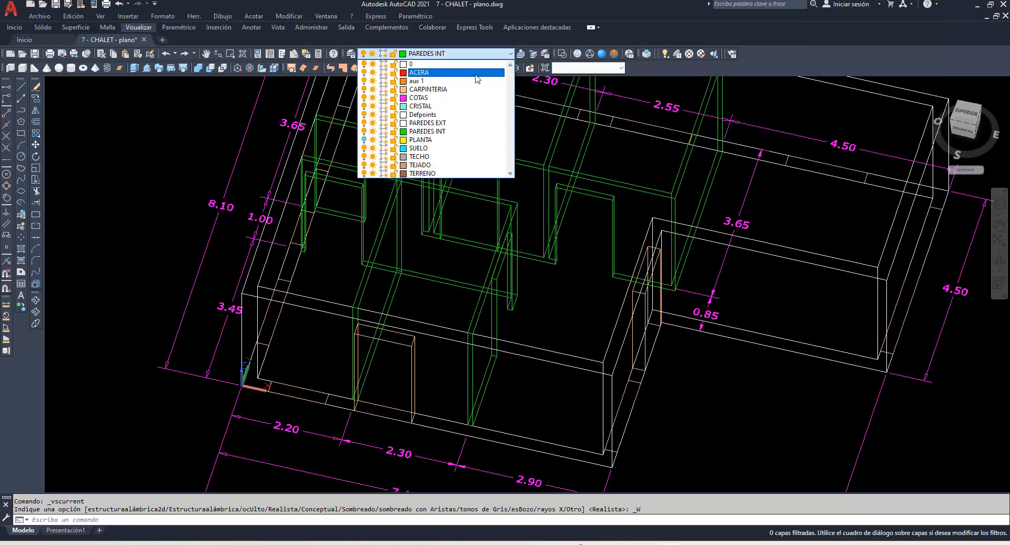
click(449, 128)
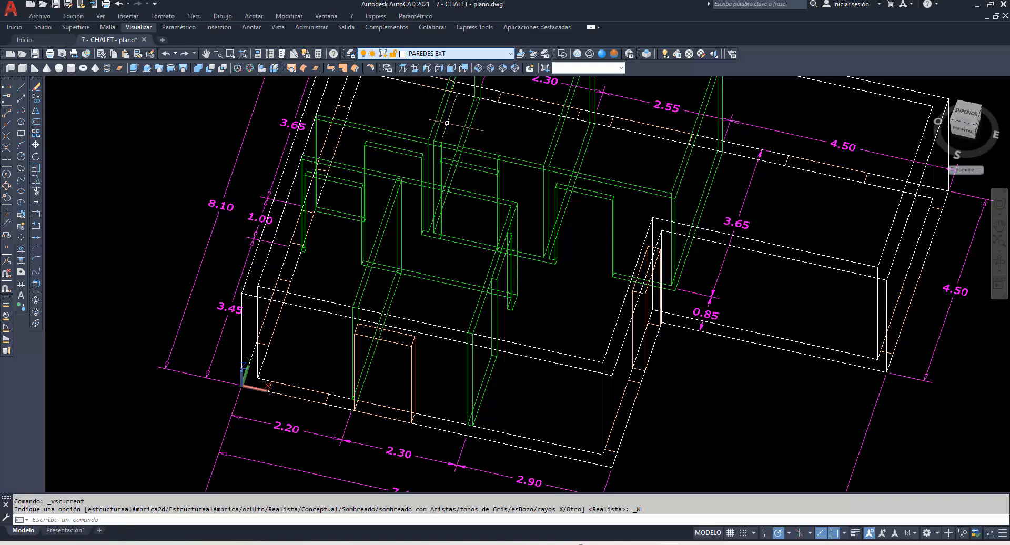
click(211, 69)
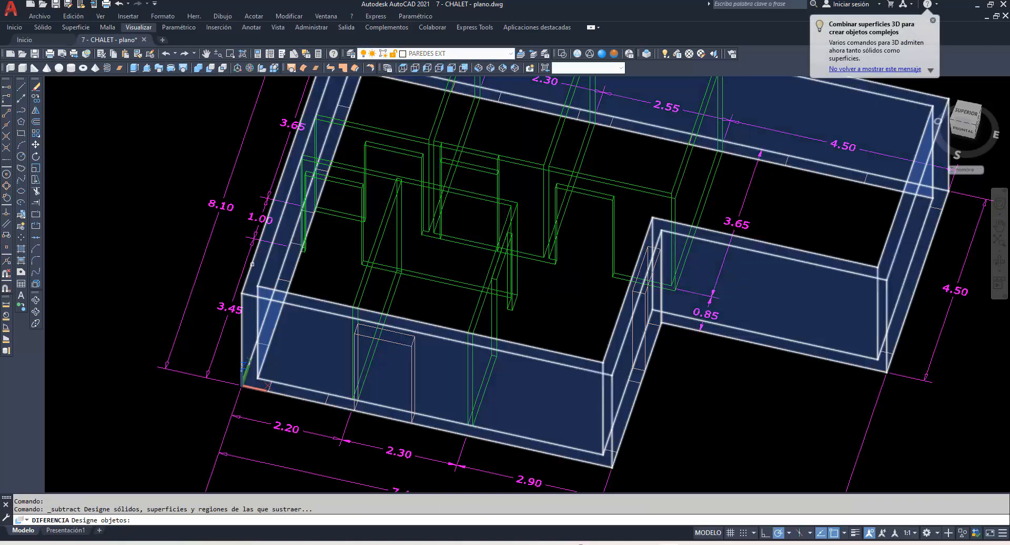
click(251, 263)
key(Return)
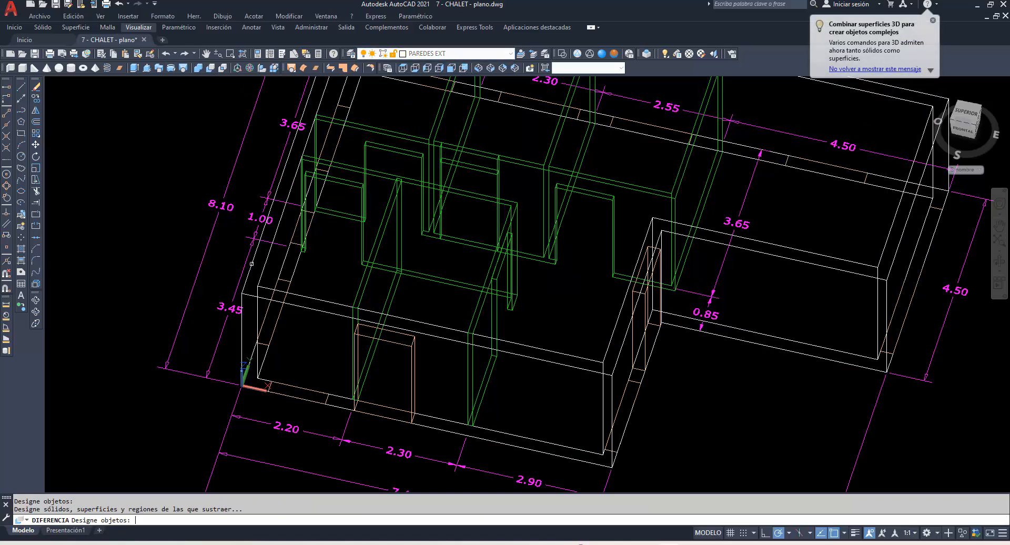
click(401, 343)
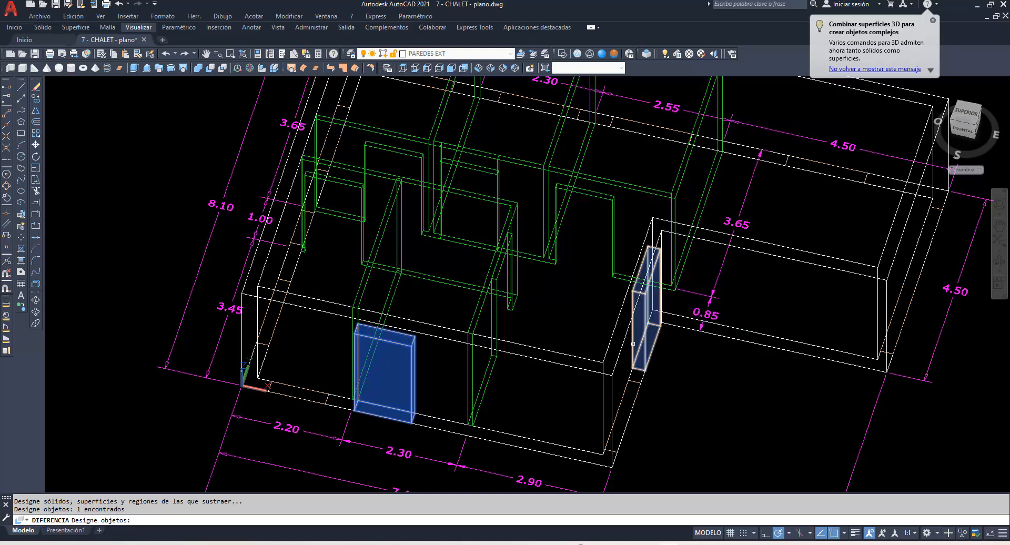
click(646, 305)
key(Return)
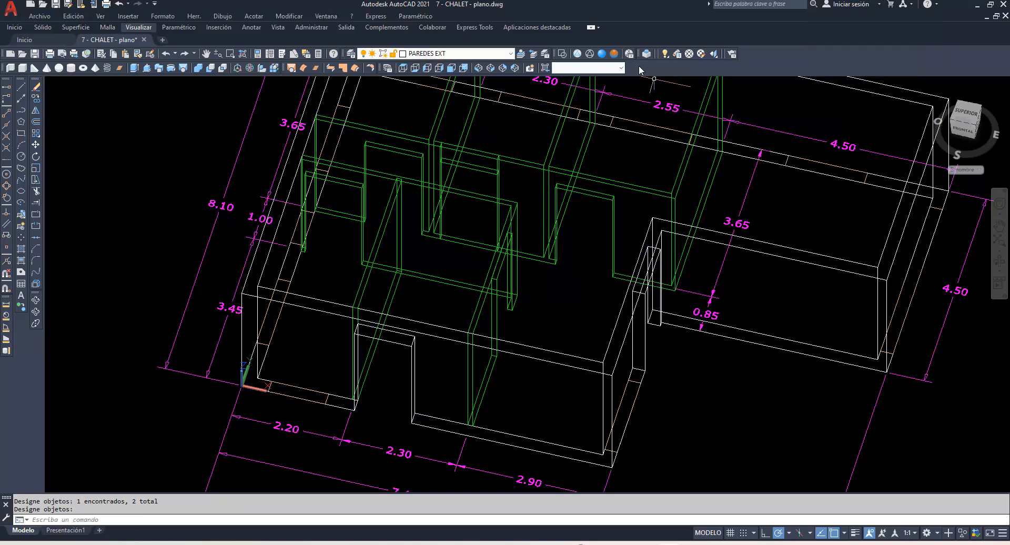
click(602, 54)
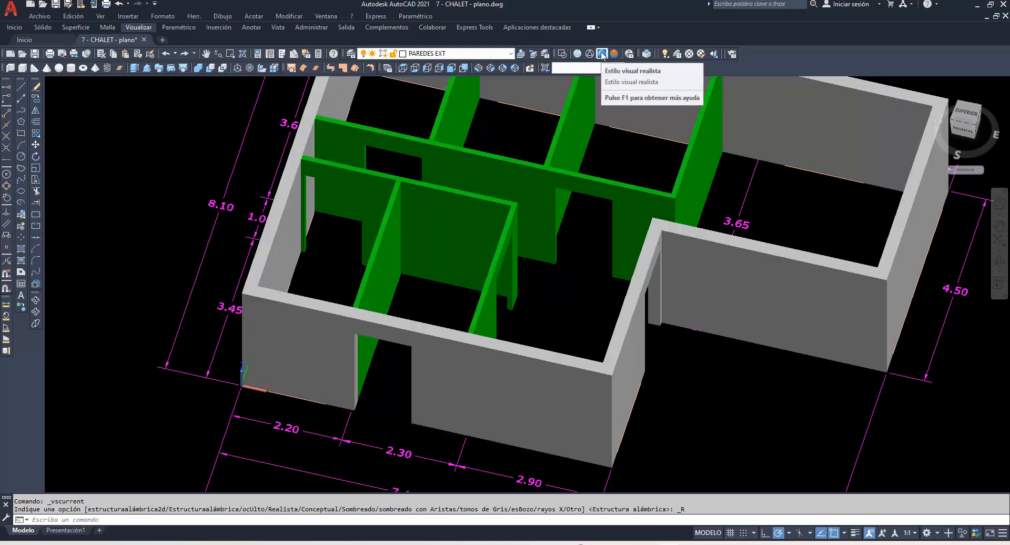
click(577, 53)
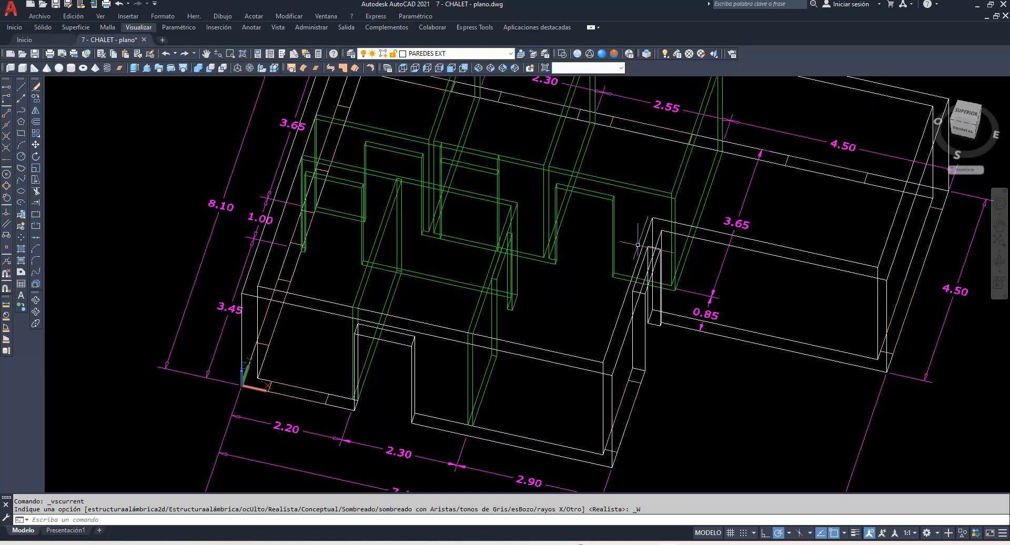
Turn off the COTAS, PAREDES EXT and PAREDES INT layers, and erase the PLANTA title text.
click(36, 301)
click(36, 300)
drag(170, 338, 176, 300)
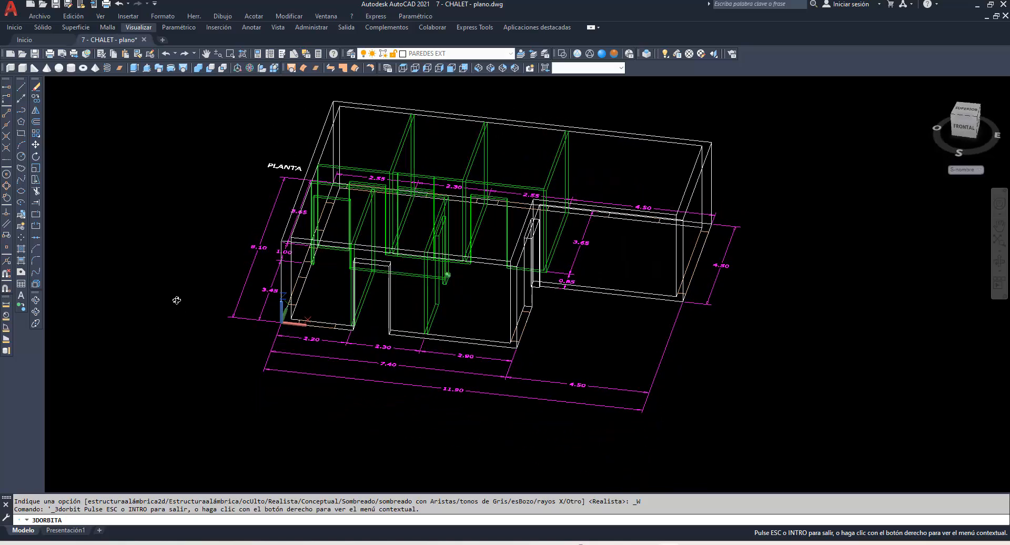
right_click(162, 187)
click(179, 196)
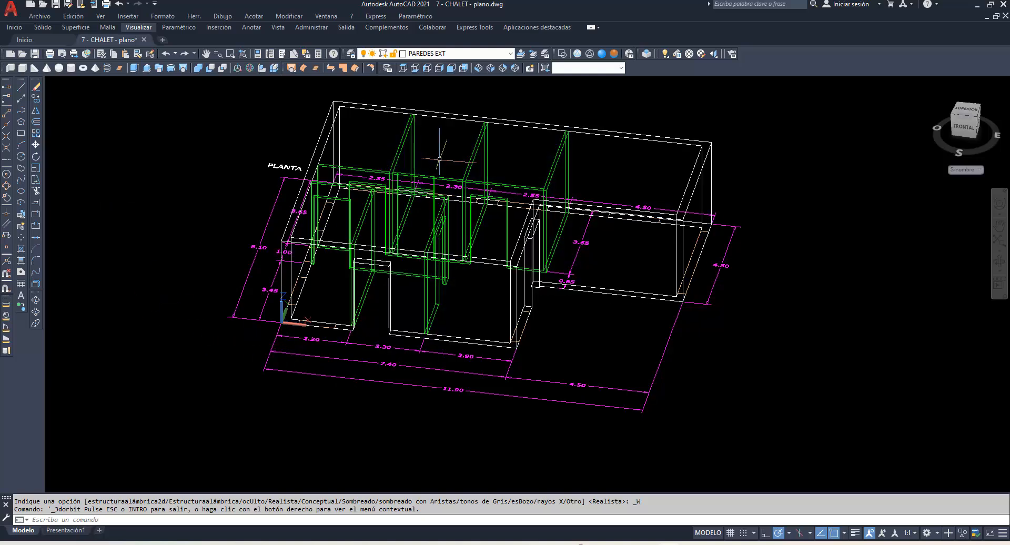
click(511, 54)
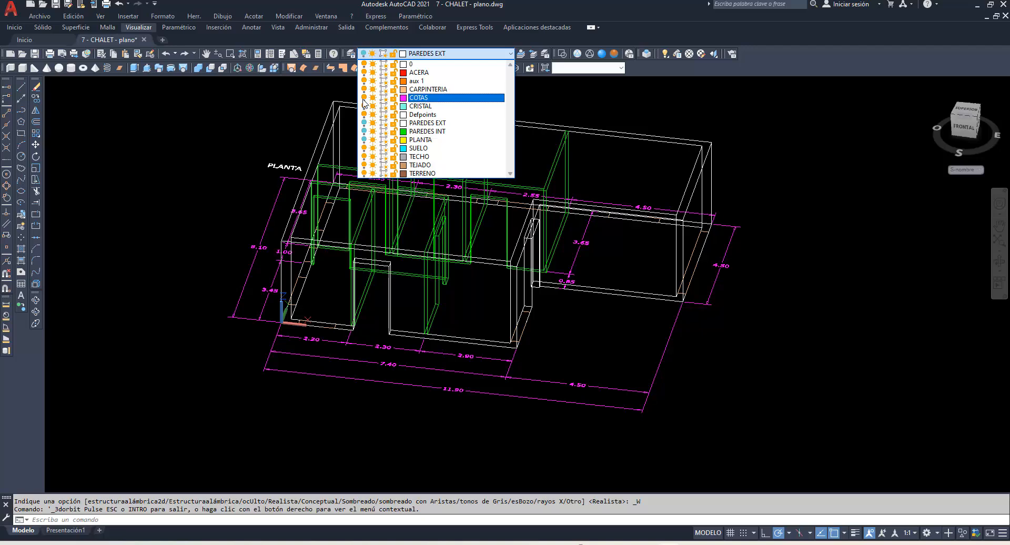
click(364, 101)
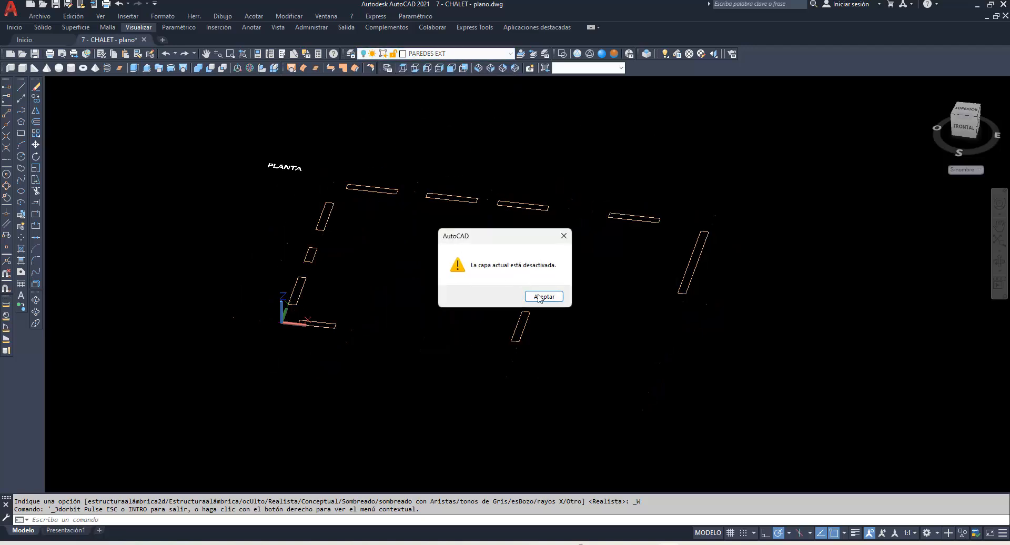
click(541, 294)
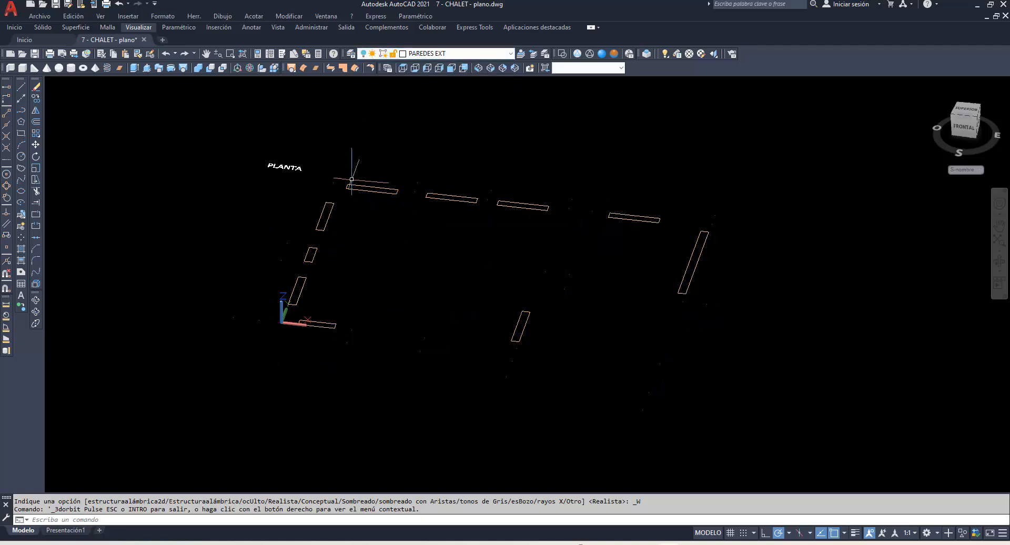
click(284, 167)
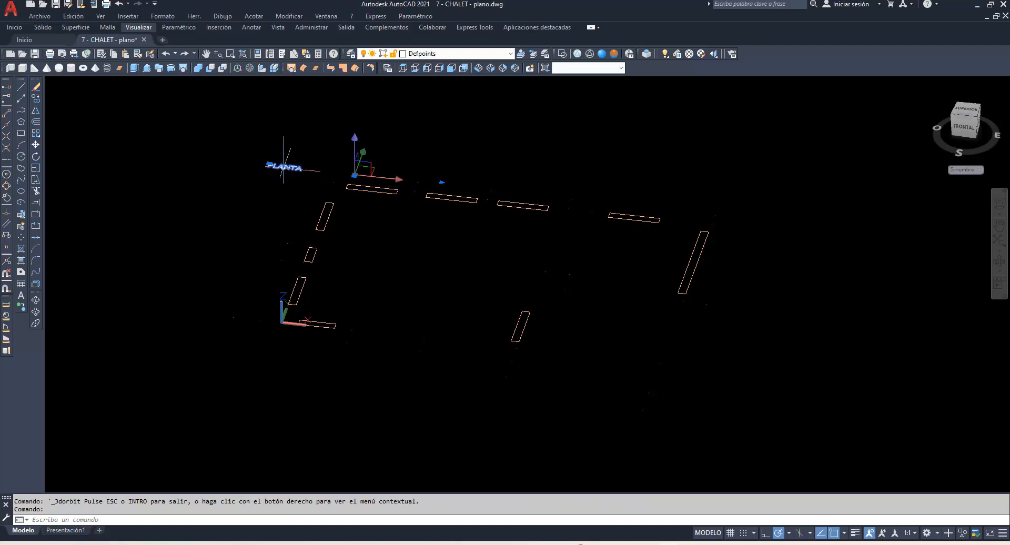
key(Delete)
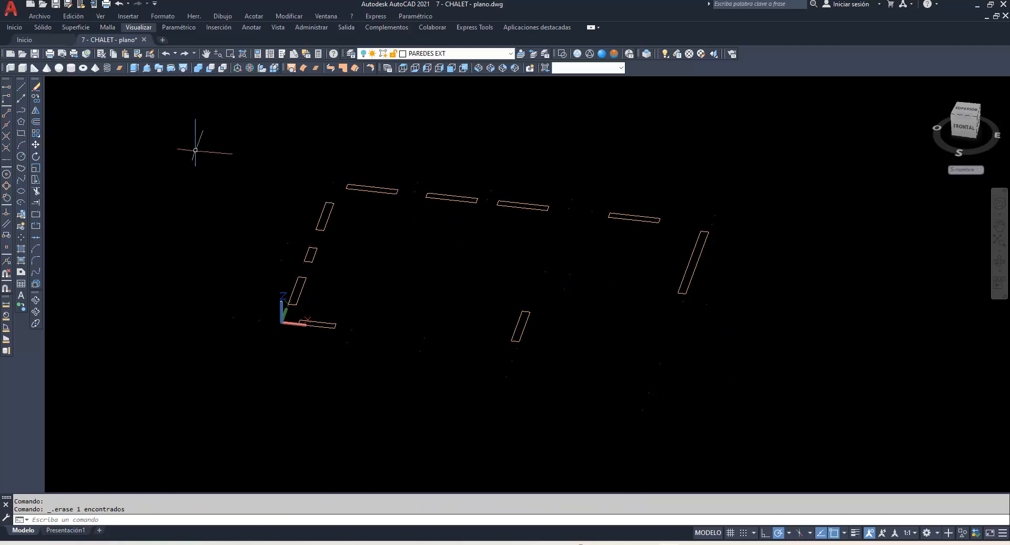
Move all the window rectangles together vertically upward along the Z axis.
click(35, 144)
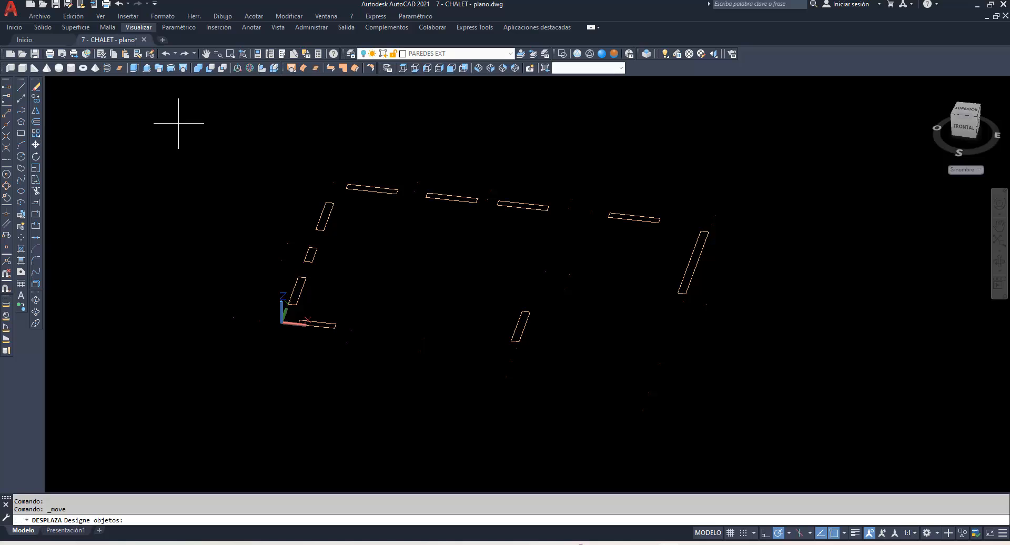
click(180, 123)
click(769, 387)
key(Return)
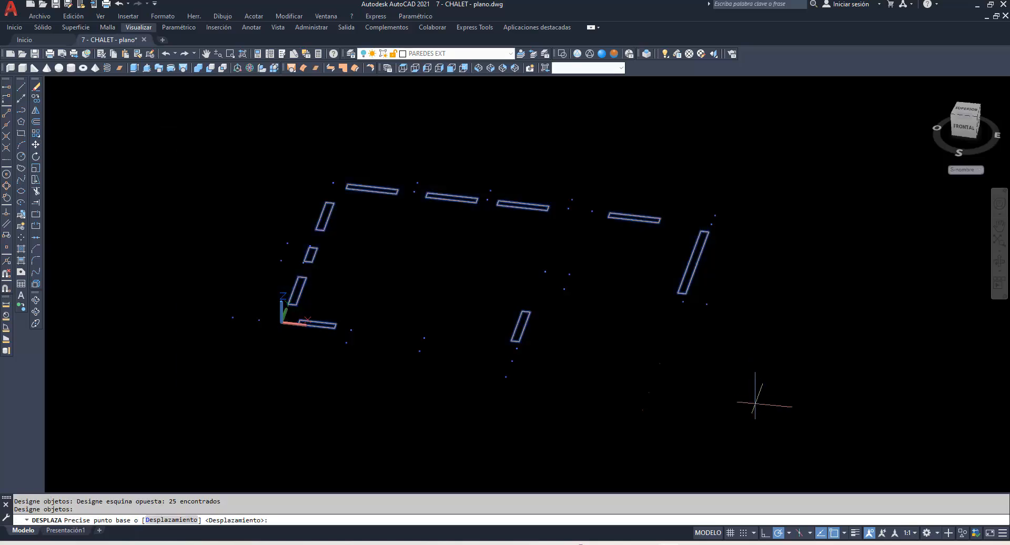
click(768, 407)
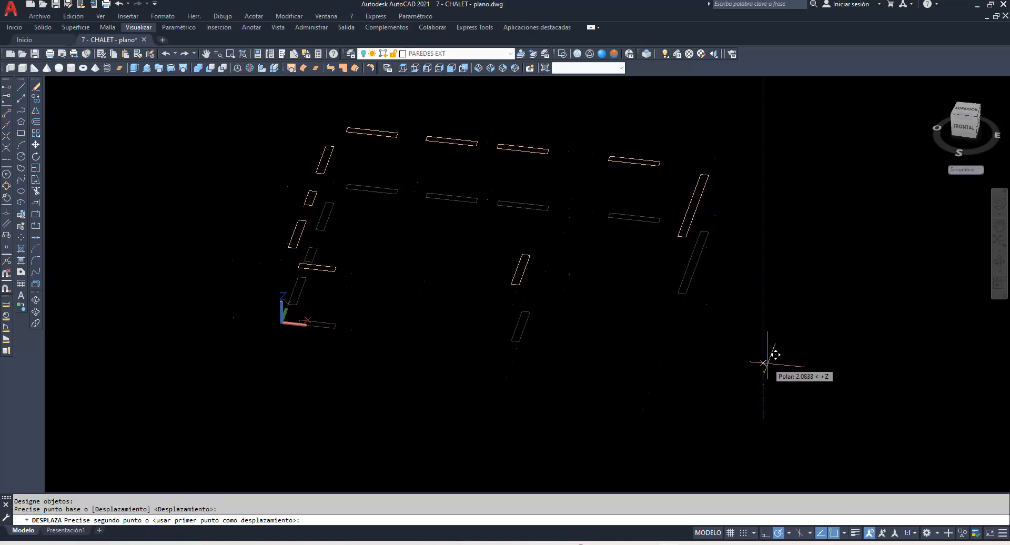
key(Return)
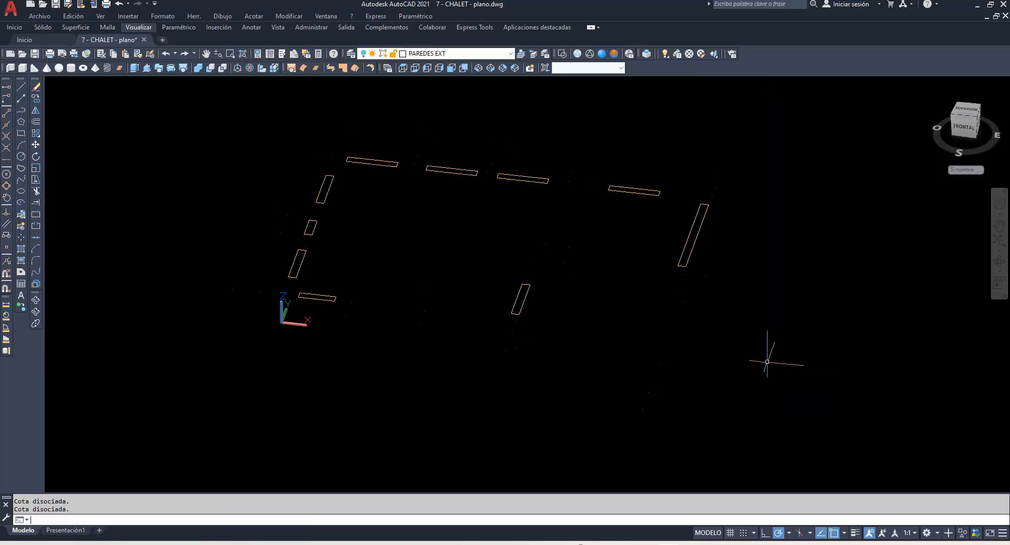
Make CARPINTERIA the current layer and extrude all the raised window rectangles to a height of 1.5.
click(134, 69)
click(509, 53)
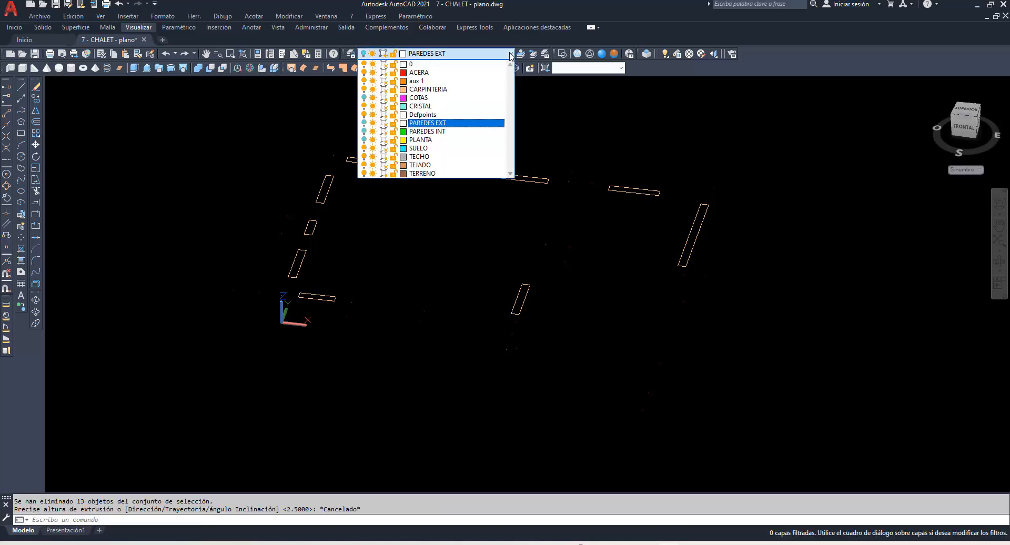
click(447, 89)
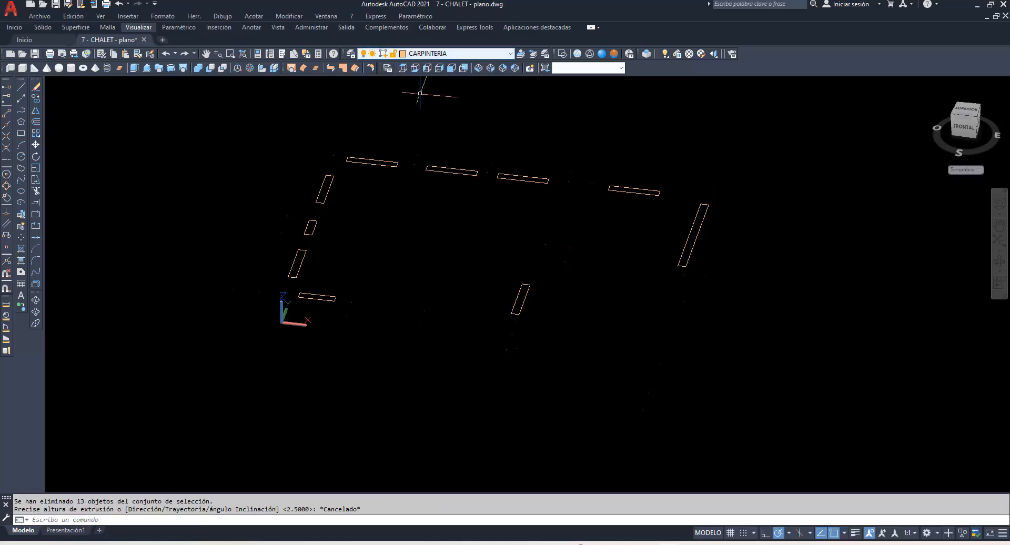
click(134, 69)
click(221, 116)
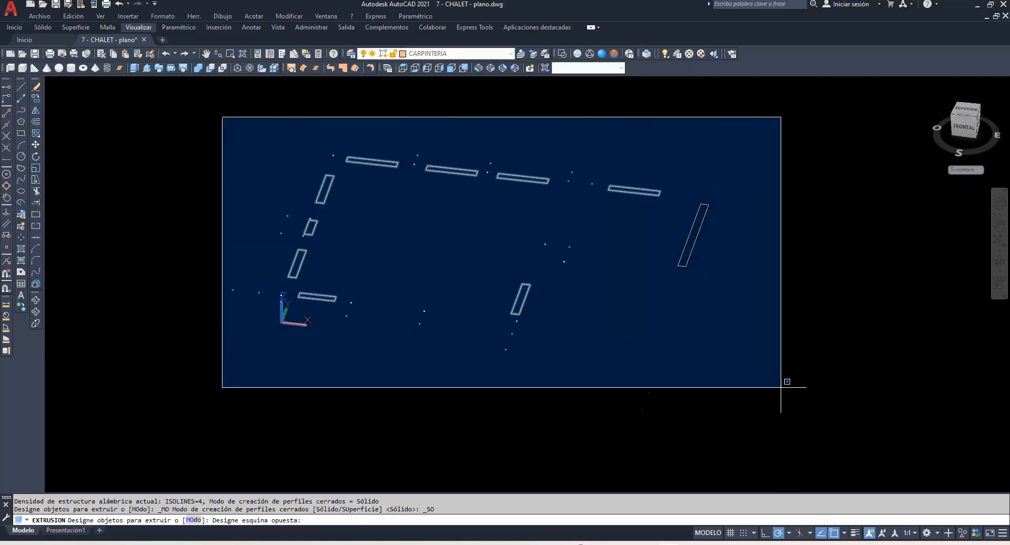
click(783, 388)
key(Return)
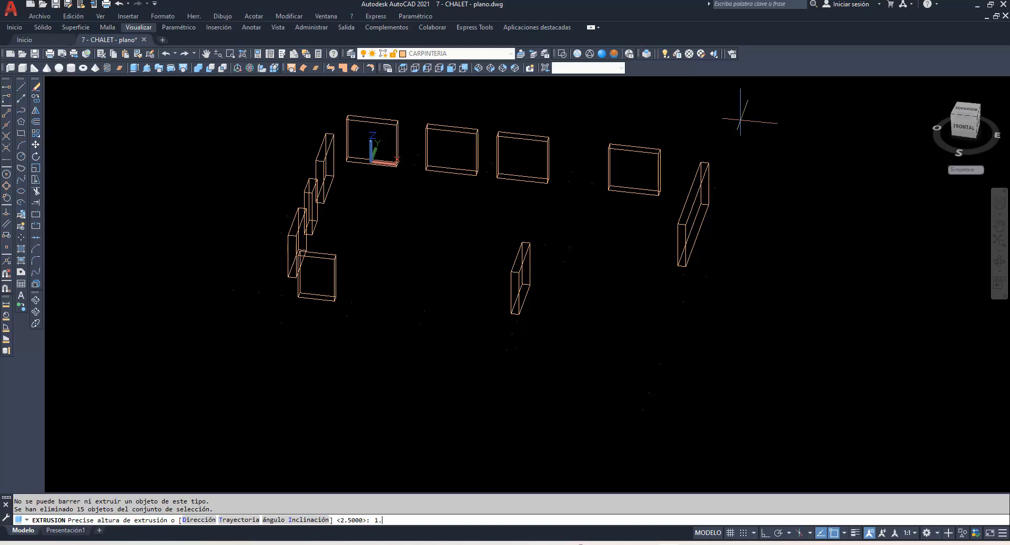
key(Return)
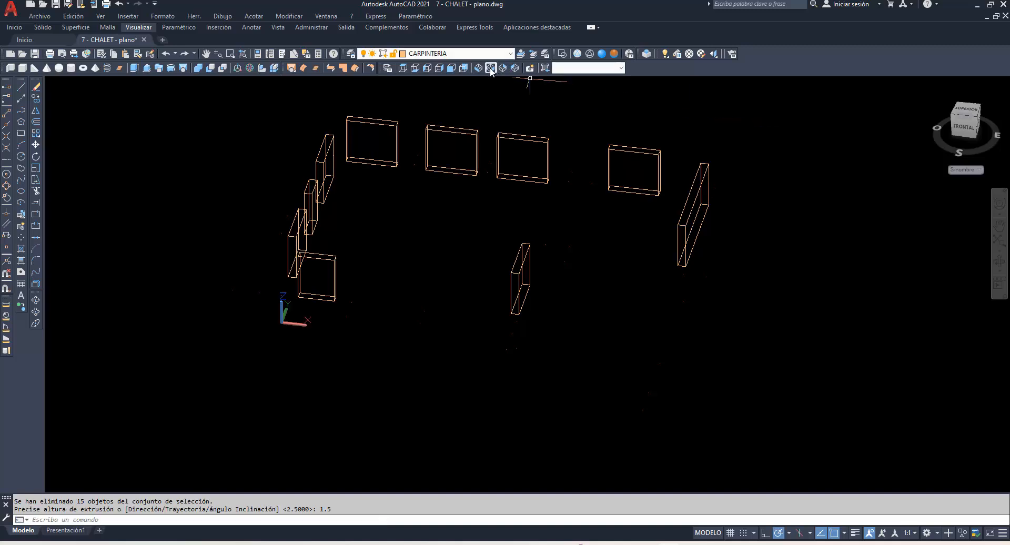
Turn the PAREDES EXT and PAREDES INT layers back on and make PAREDES EXT current.
click(512, 55)
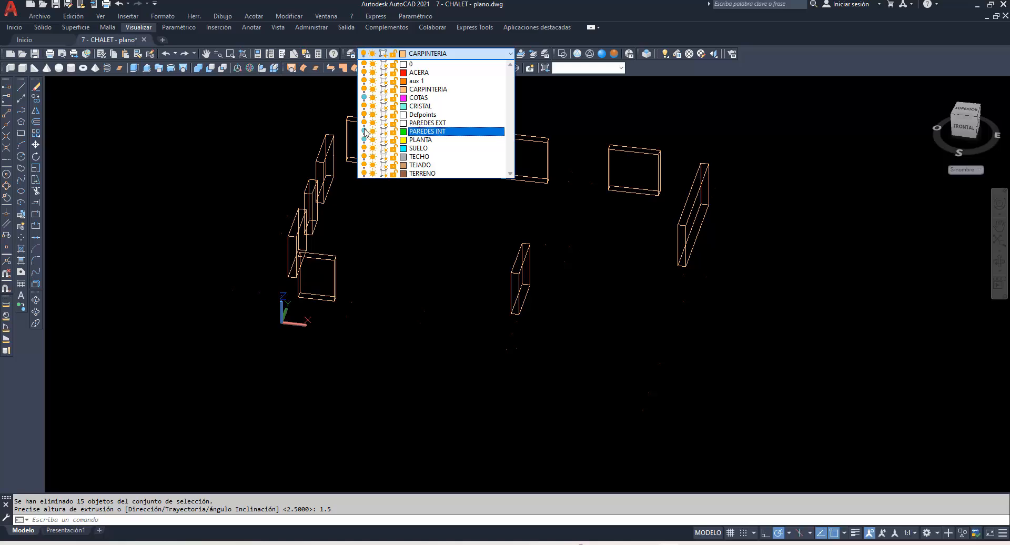
click(281, 146)
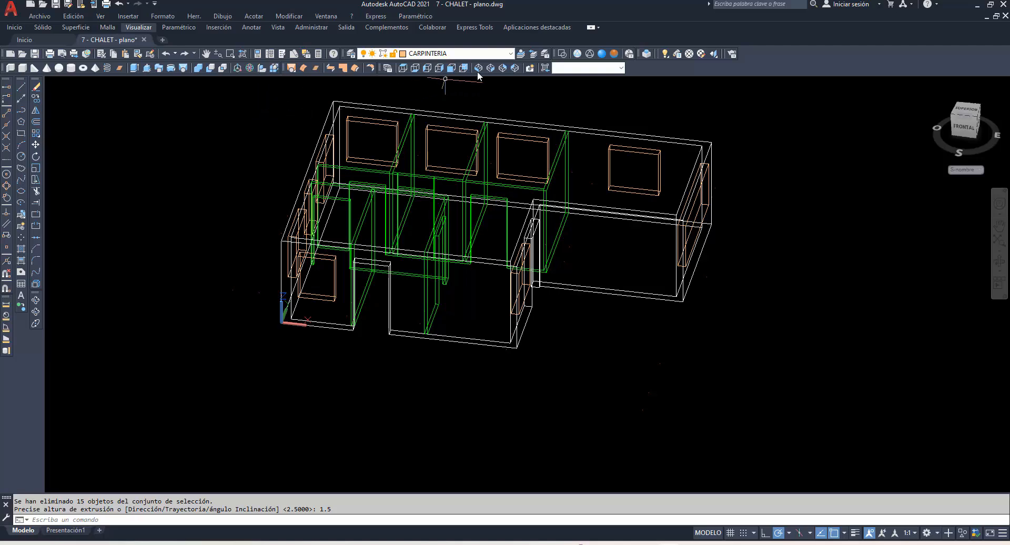
click(505, 53)
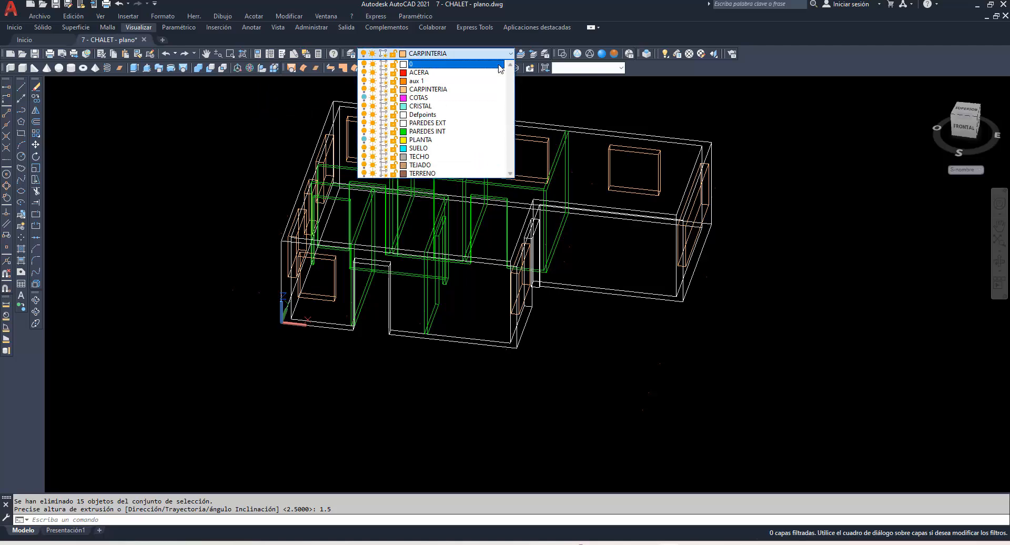
click(451, 122)
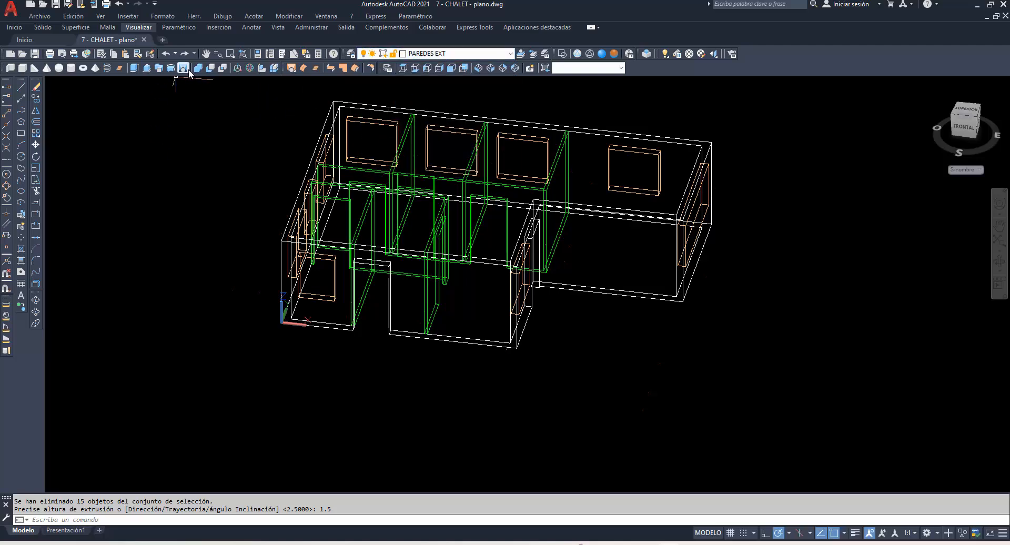
Subtract the window solids on the rear, front and side walls from the exterior wall solid.
click(209, 69)
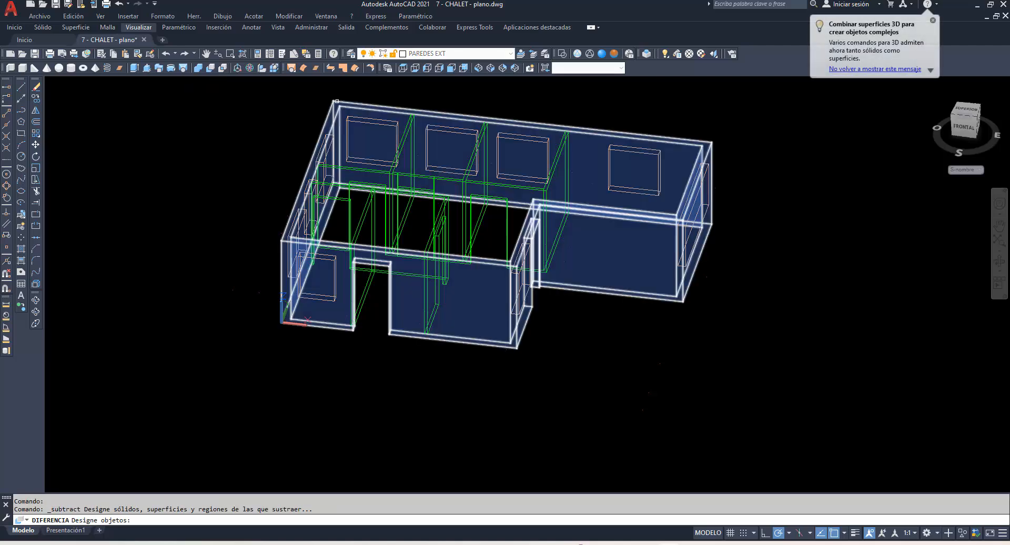
click(336, 101)
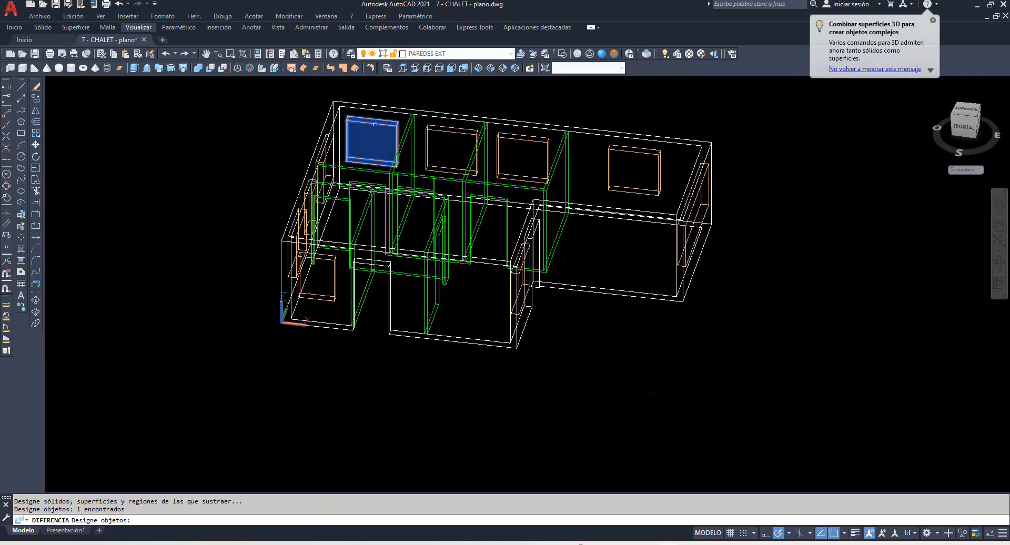
click(433, 129)
click(513, 138)
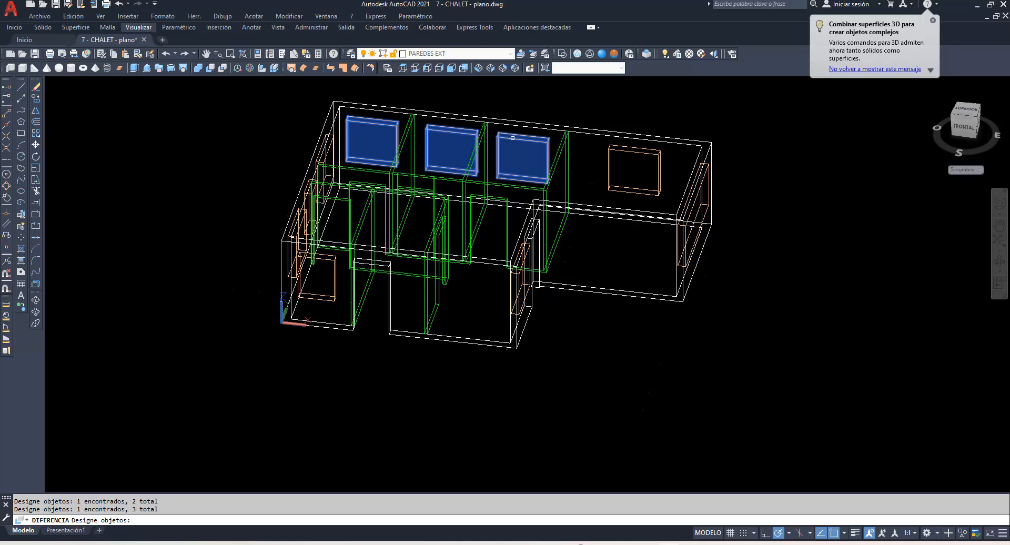
click(612, 147)
click(309, 282)
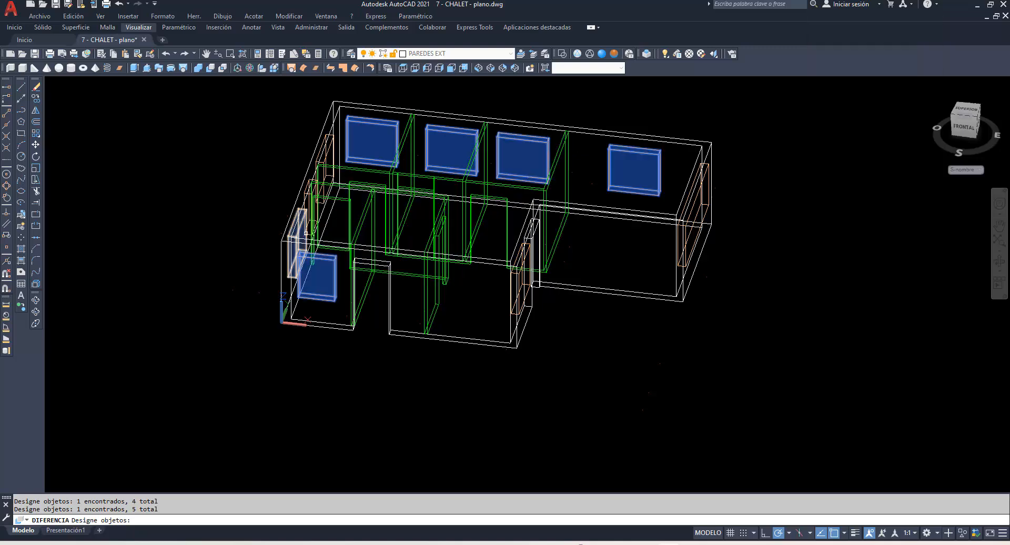
click(292, 232)
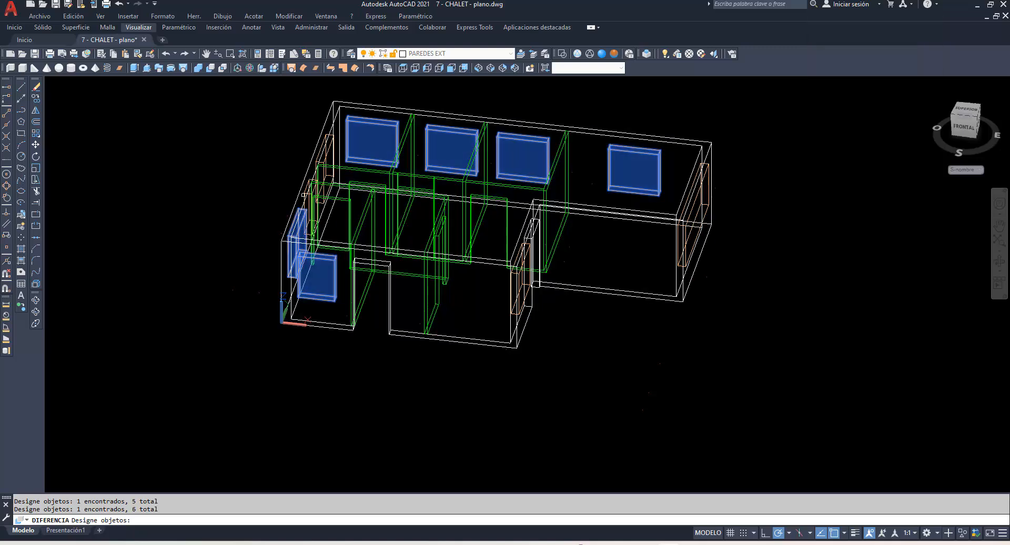
click(304, 189)
click(313, 165)
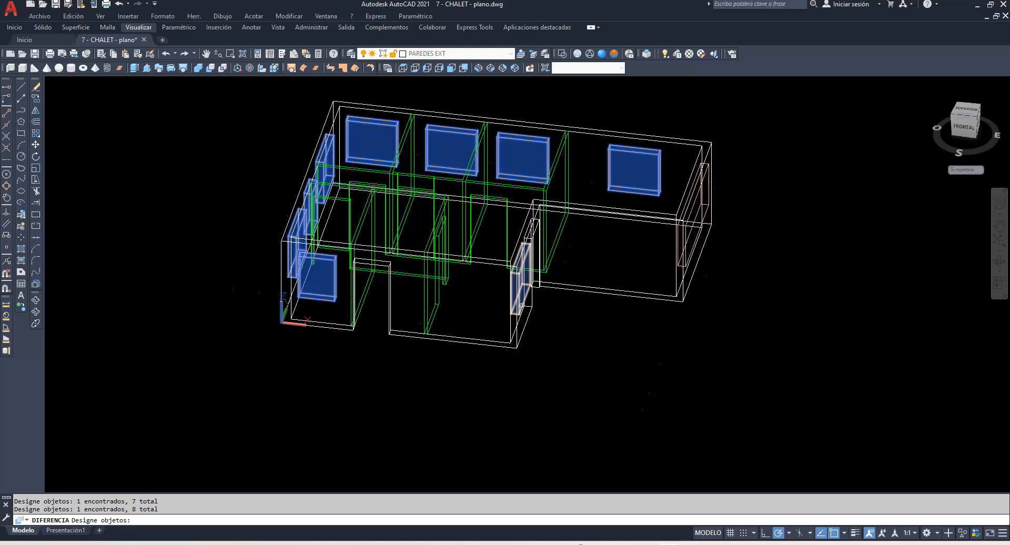
click(528, 290)
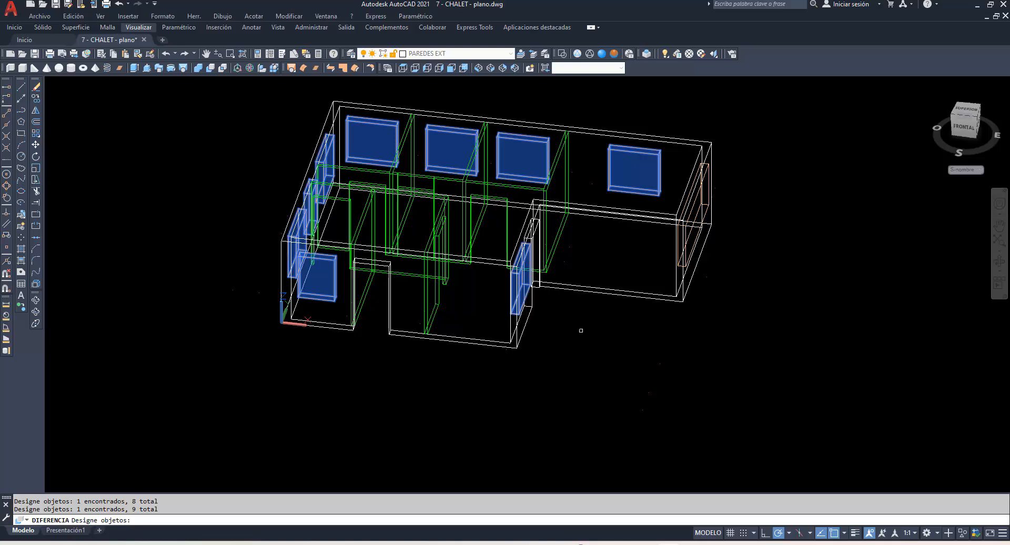
key(Return)
Show the house in the realistic visual style and examine the window openings from several sides.
shift+middle_drag(680, 357, 581, 92)
click(614, 53)
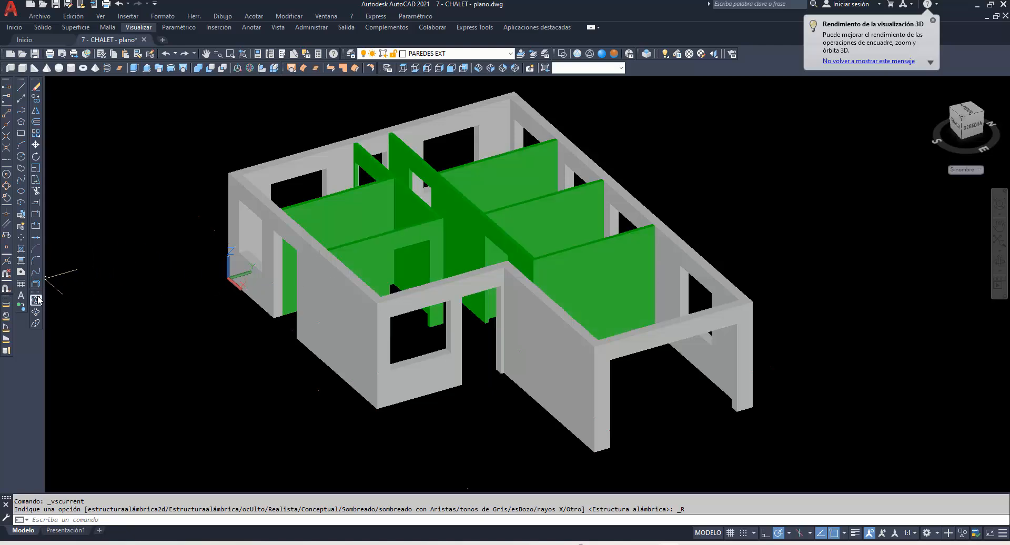
click(37, 300)
drag(209, 314, 355, 295)
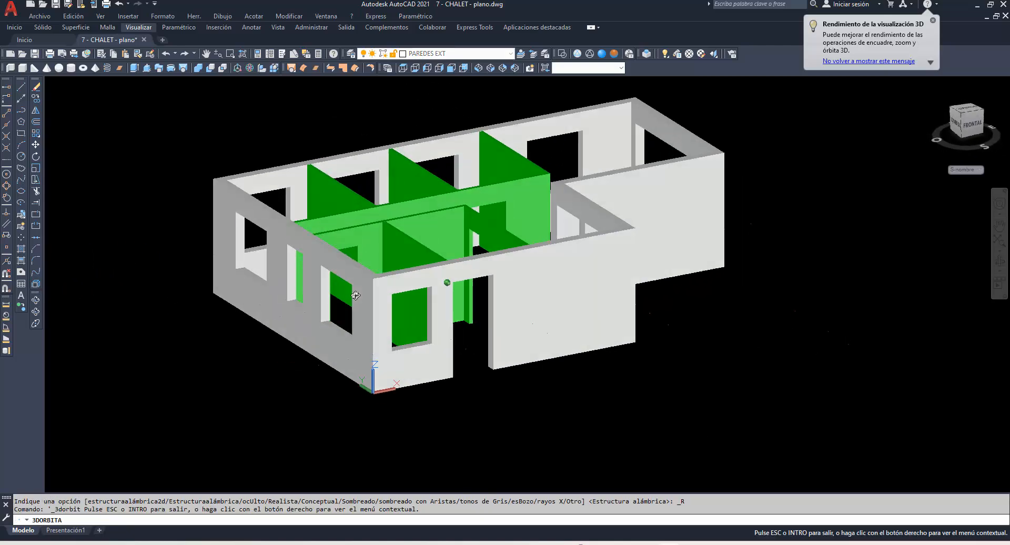
drag(355, 295, 358, 311)
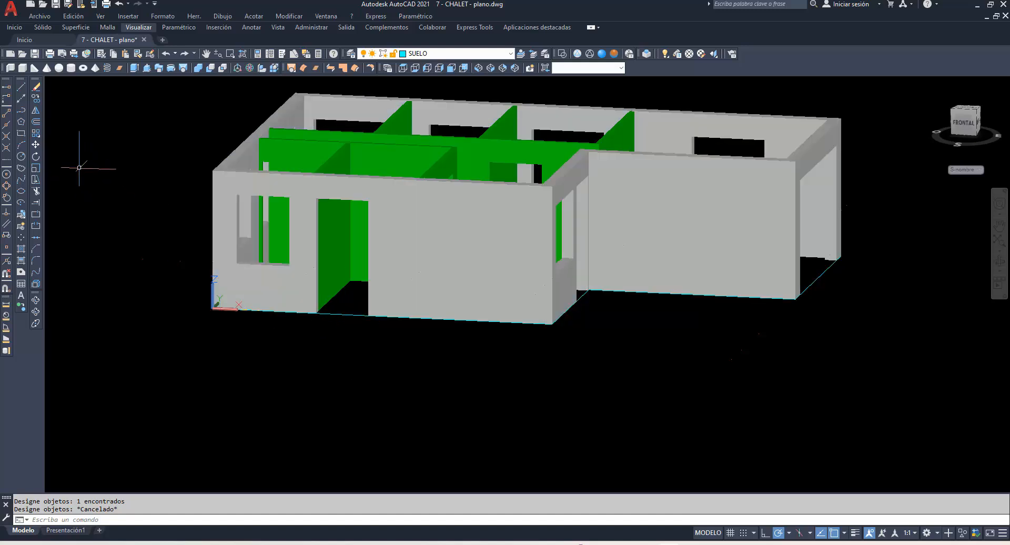
Copy the floor outline on the SUELO layer 3 units straight up to the top of the walls.
click(38, 100)
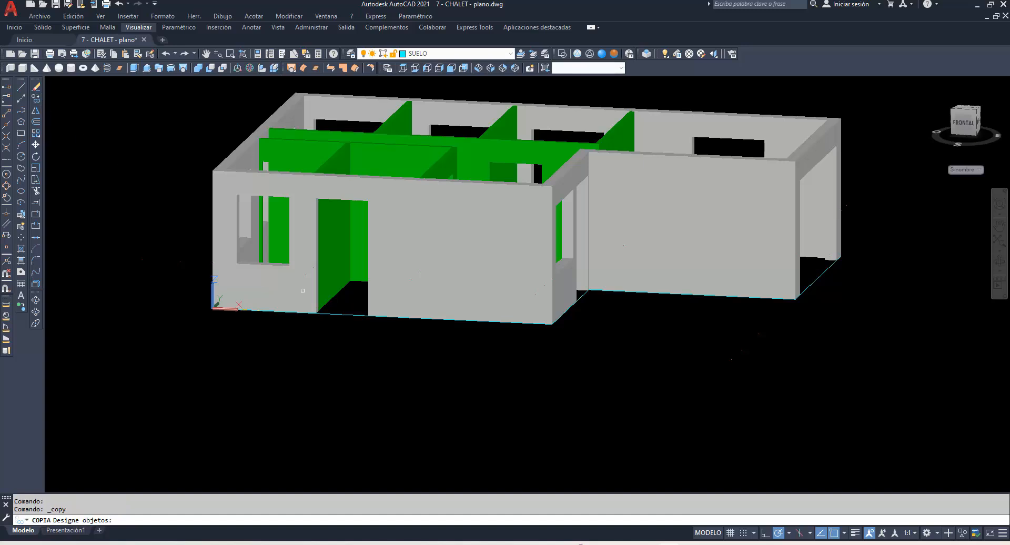
click(330, 313)
key(Return)
click(112, 408)
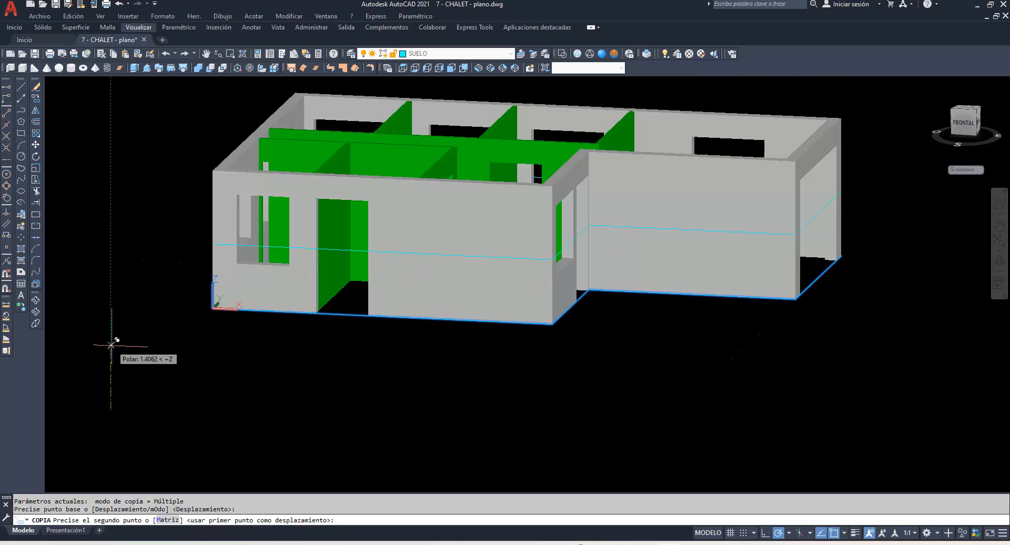
text(3)
key(Return)
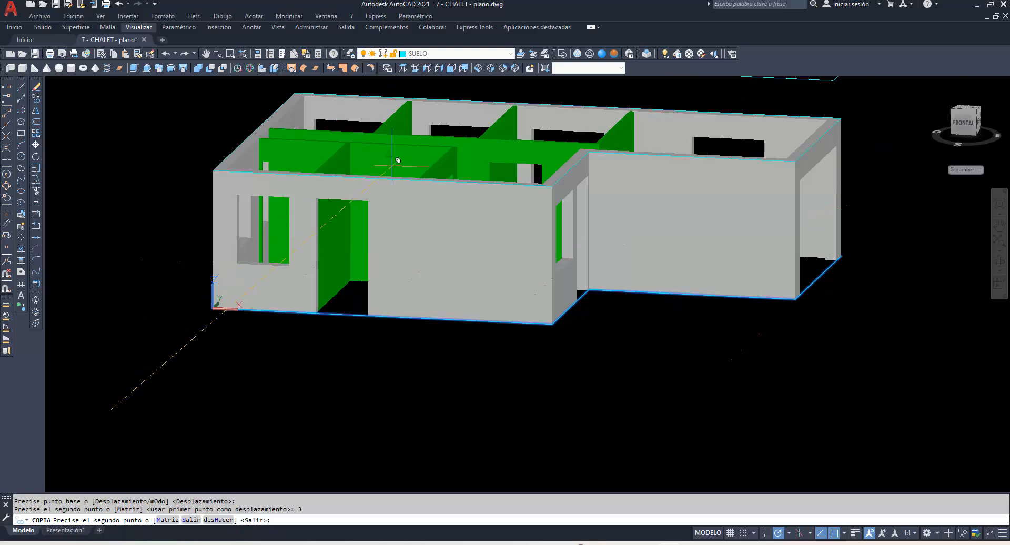
key(Escape)
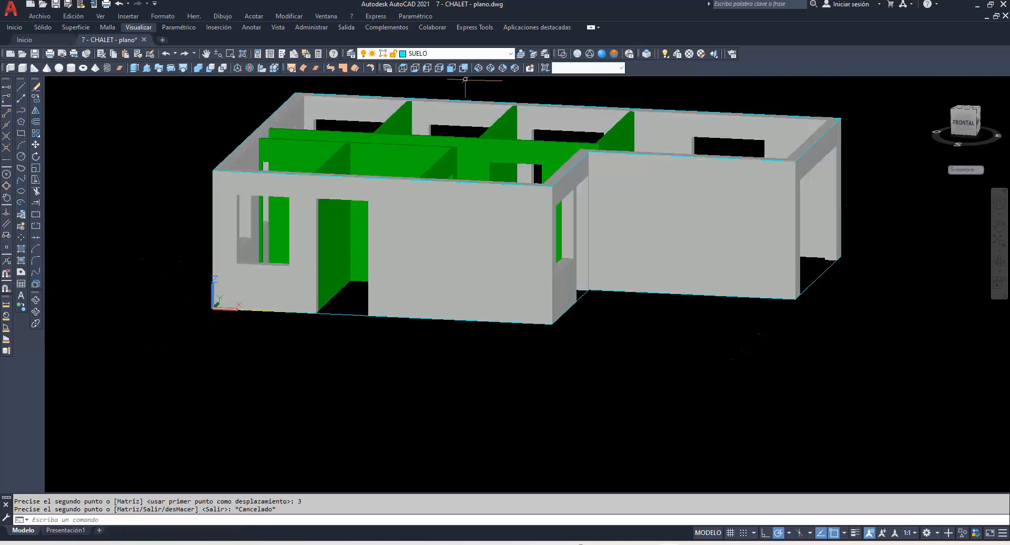
Turn off the PAREDES EXT layer to hide the exterior walls.
click(511, 55)
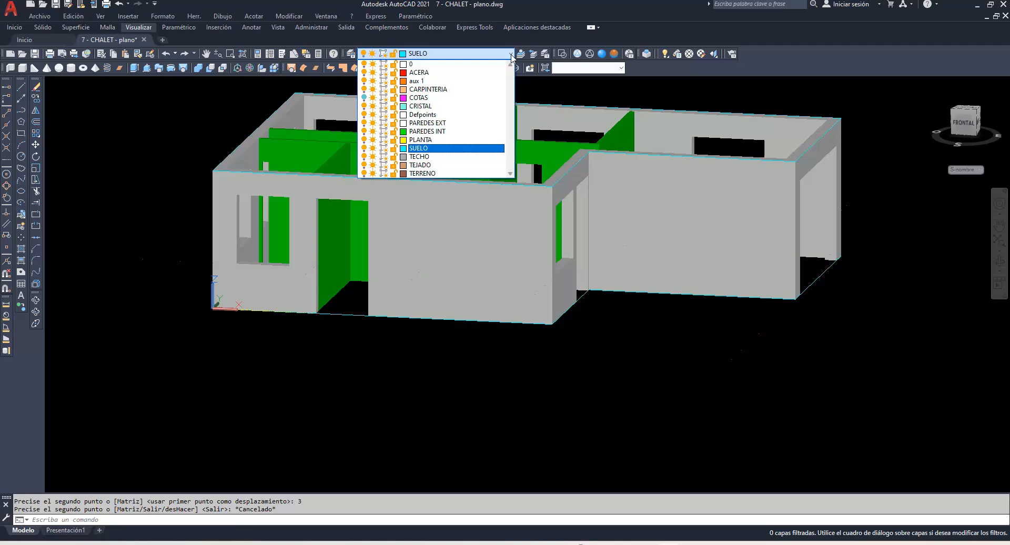
click(364, 122)
click(219, 146)
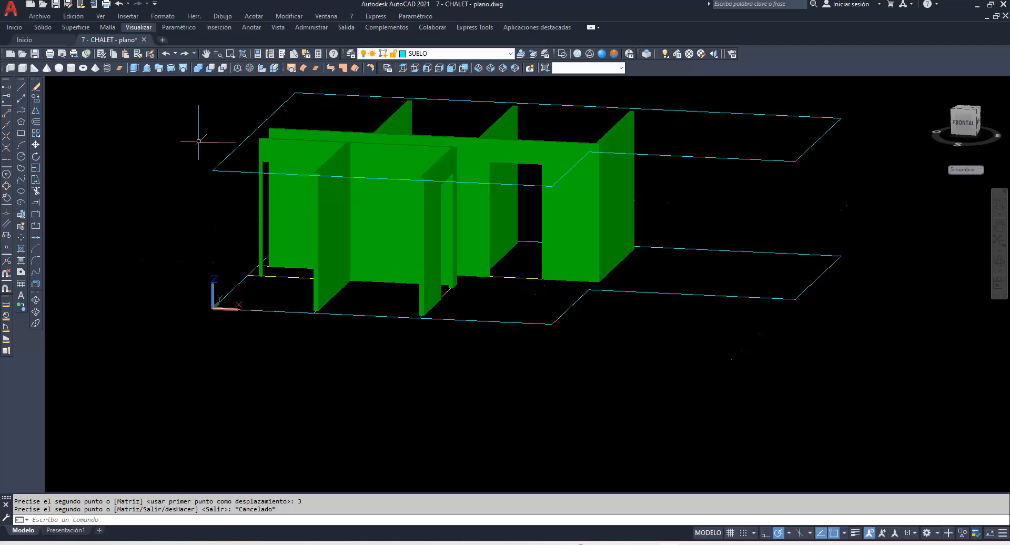
Offset the raised outline at the top of the walls outward by 0.25.
click(35, 123)
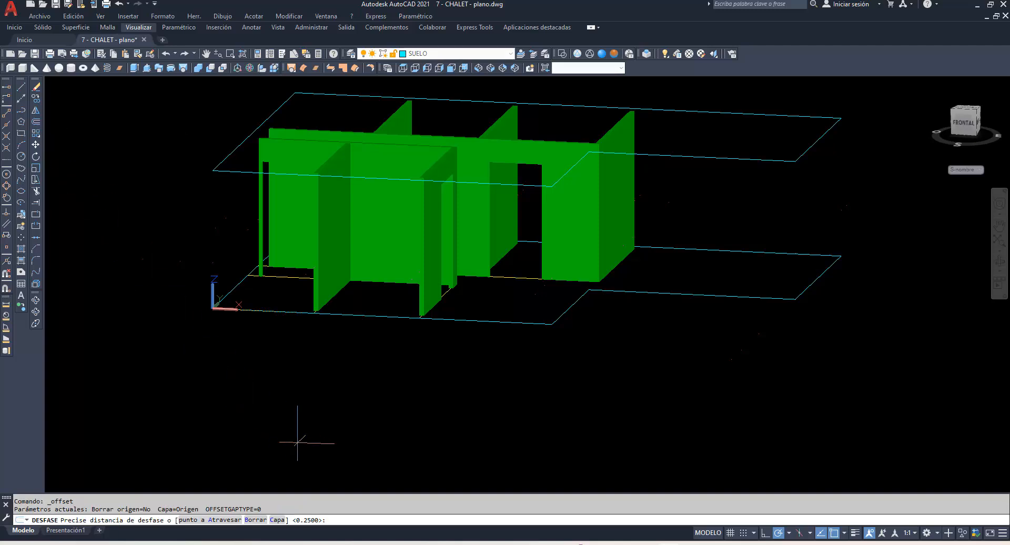
key(Return)
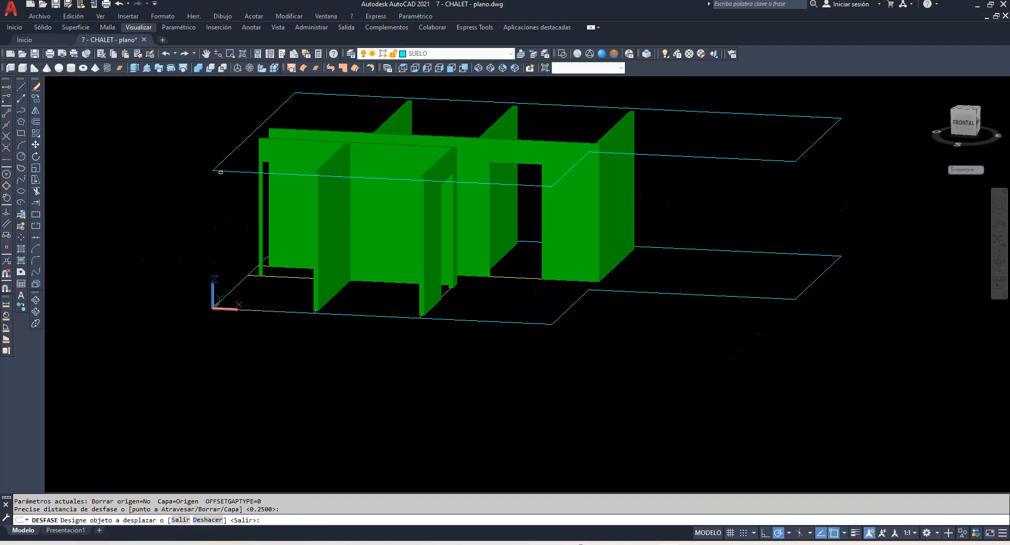
click(220, 172)
click(189, 165)
key(Return)
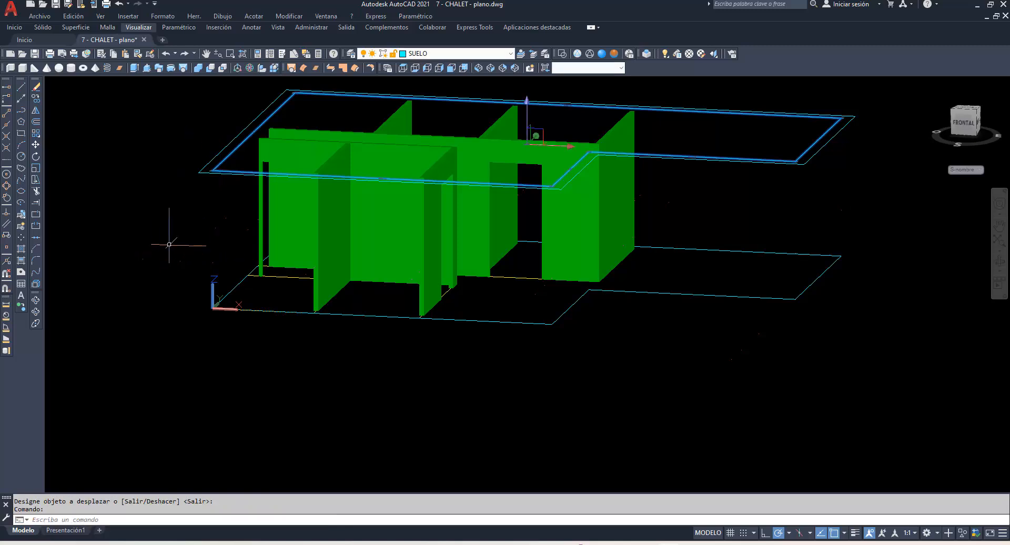
key(Escape)
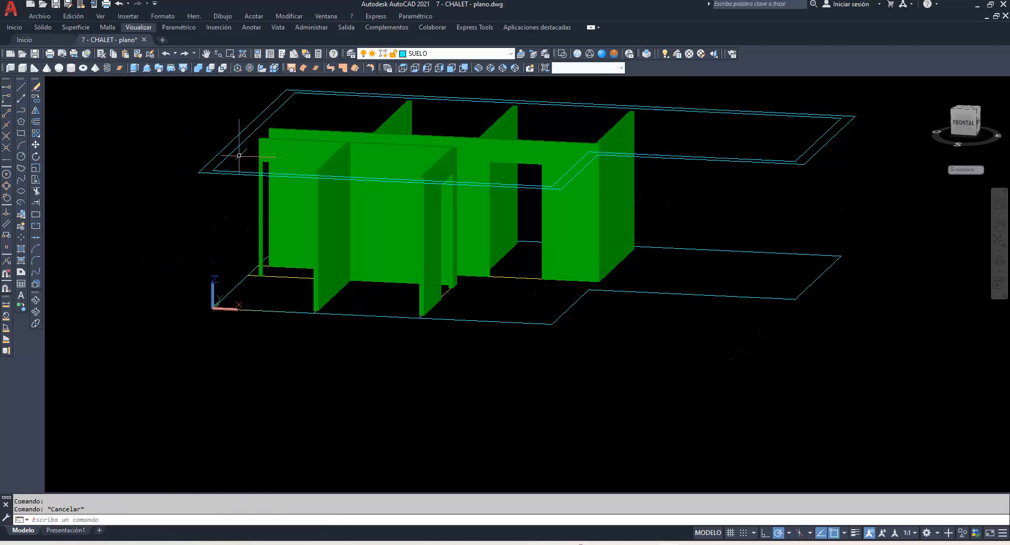
Extrude the inner raised outline upward 0.10 as a solid slab.
click(136, 69)
click(225, 158)
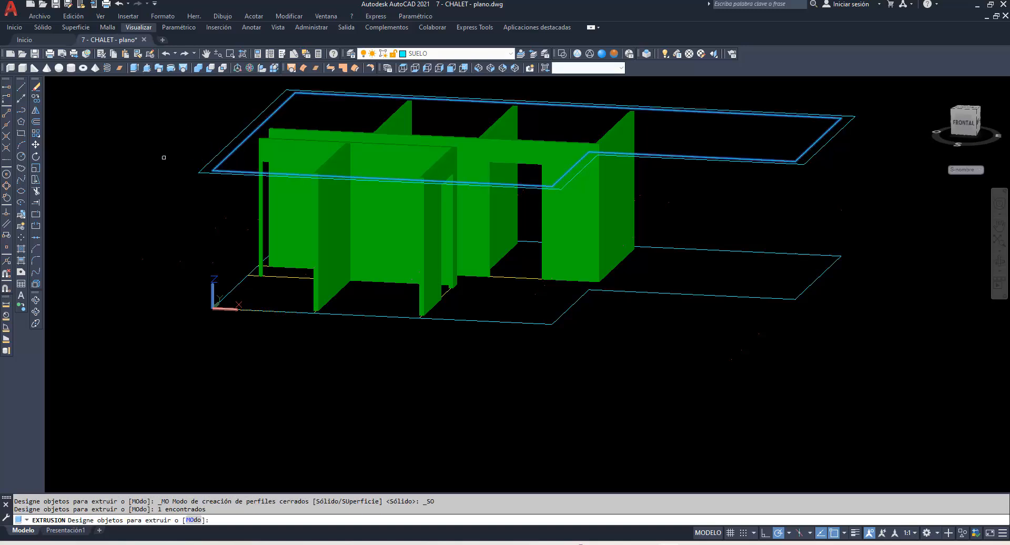
key(Return)
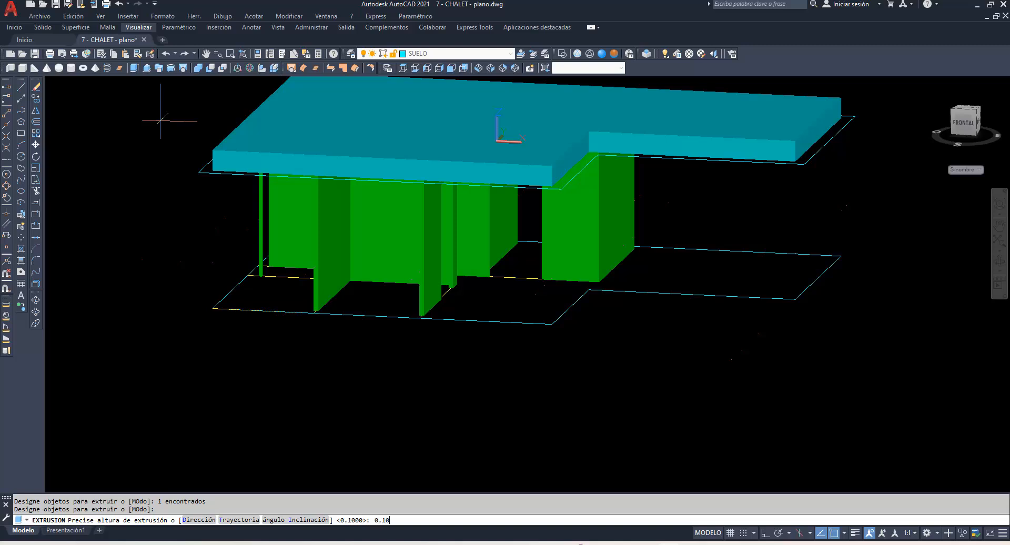
key(Return)
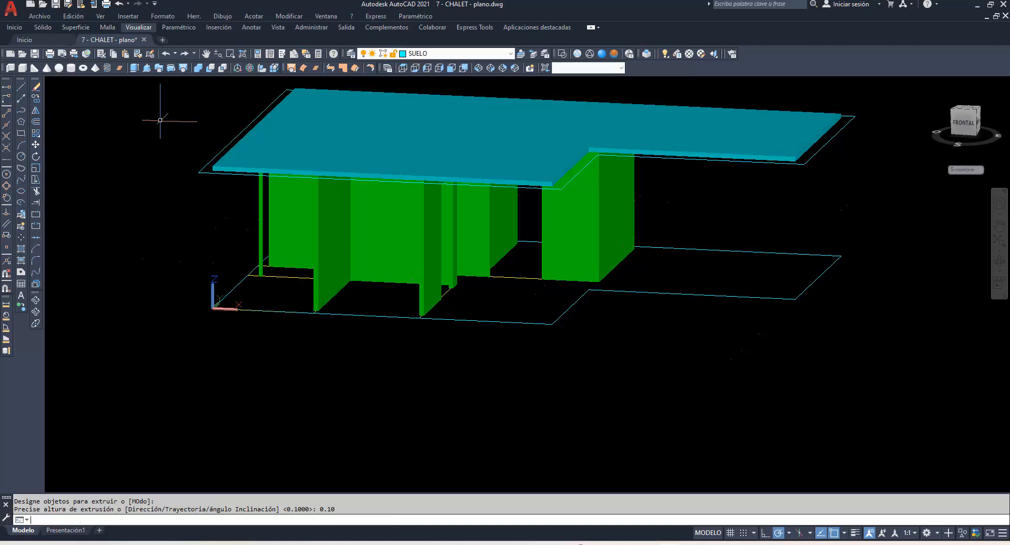
Switch to the wireframe visual style and turn off the PAREDES INT layer.
click(577, 54)
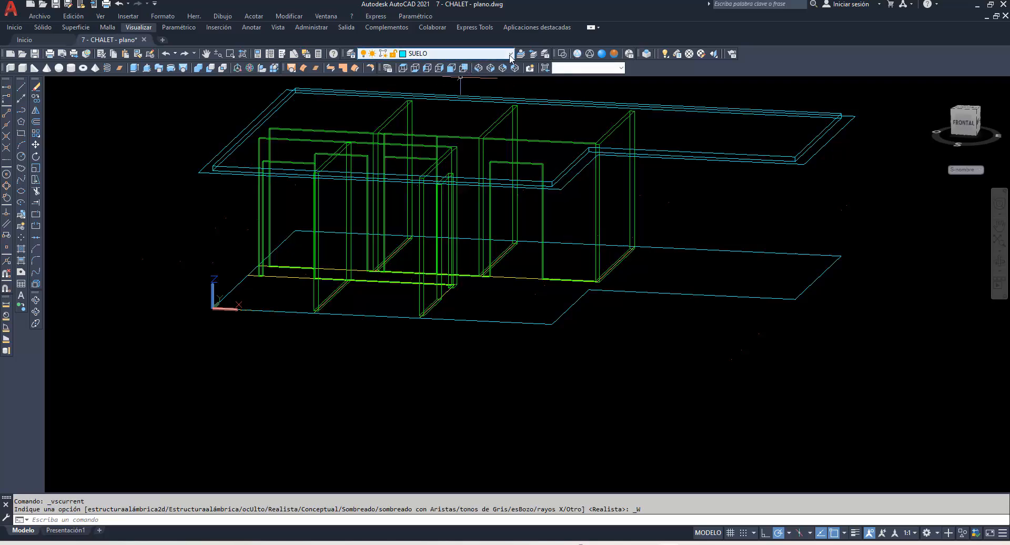
click(493, 55)
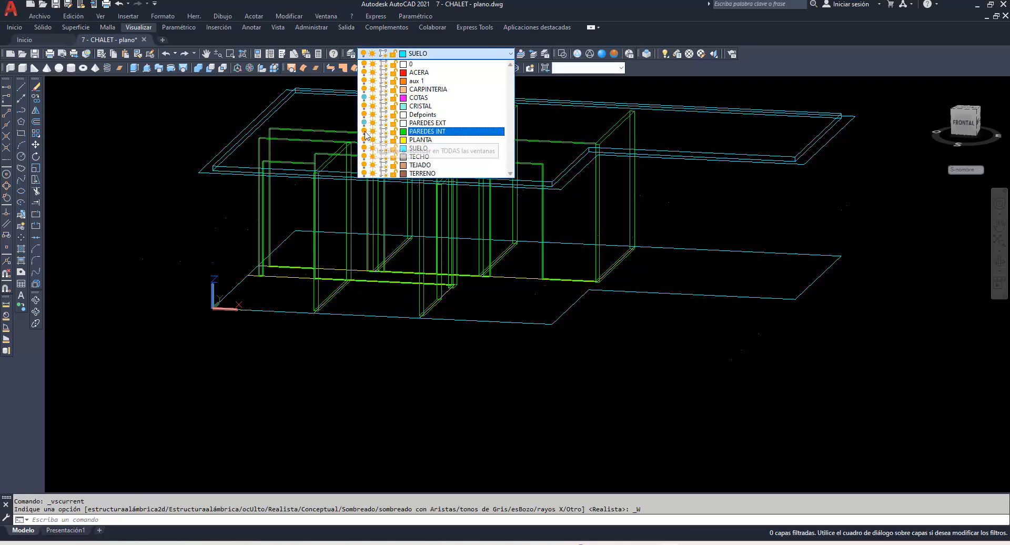
click(107, 179)
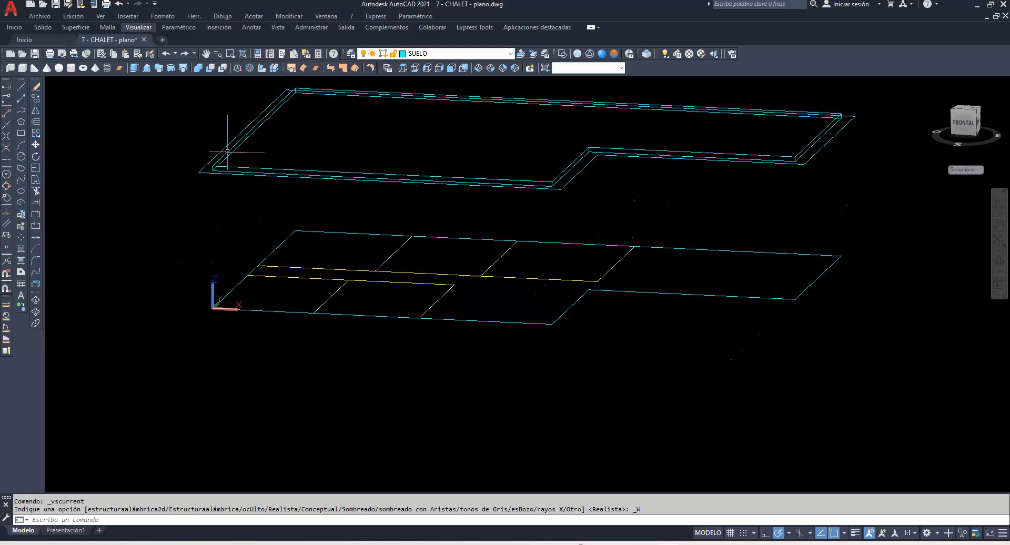
Move the outer offset outline to the TECHO layer and turn that layer off.
click(201, 169)
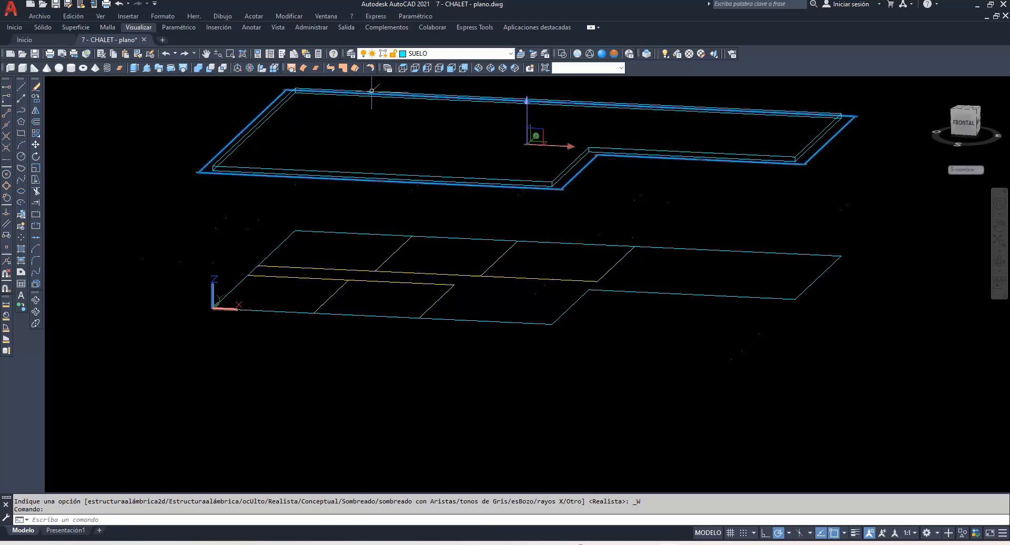
click(510, 54)
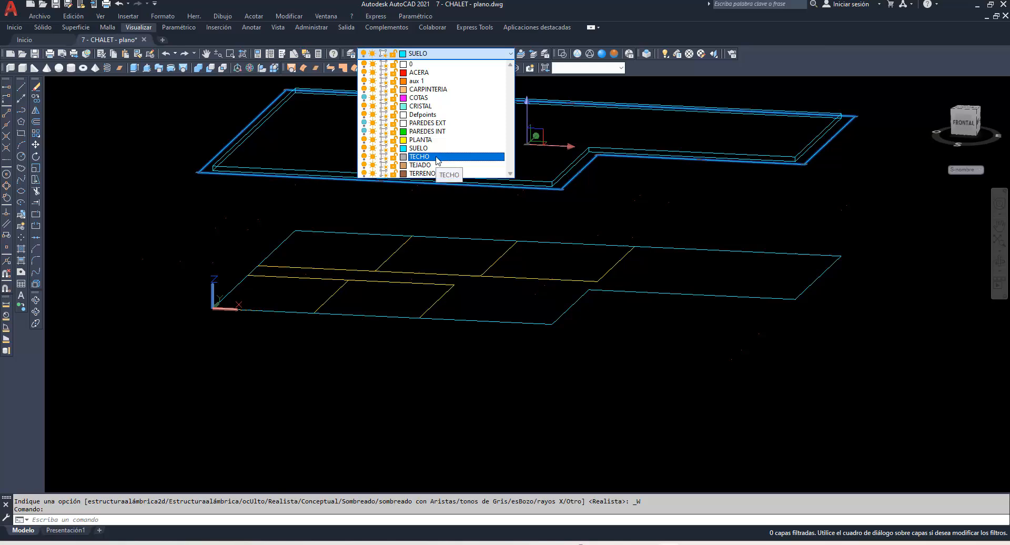
click(436, 158)
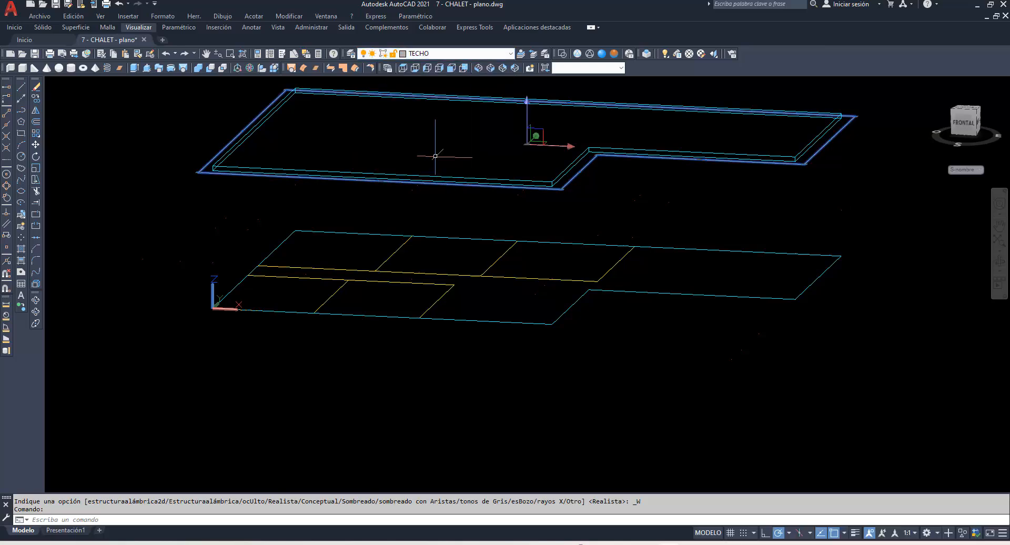
key(Escape)
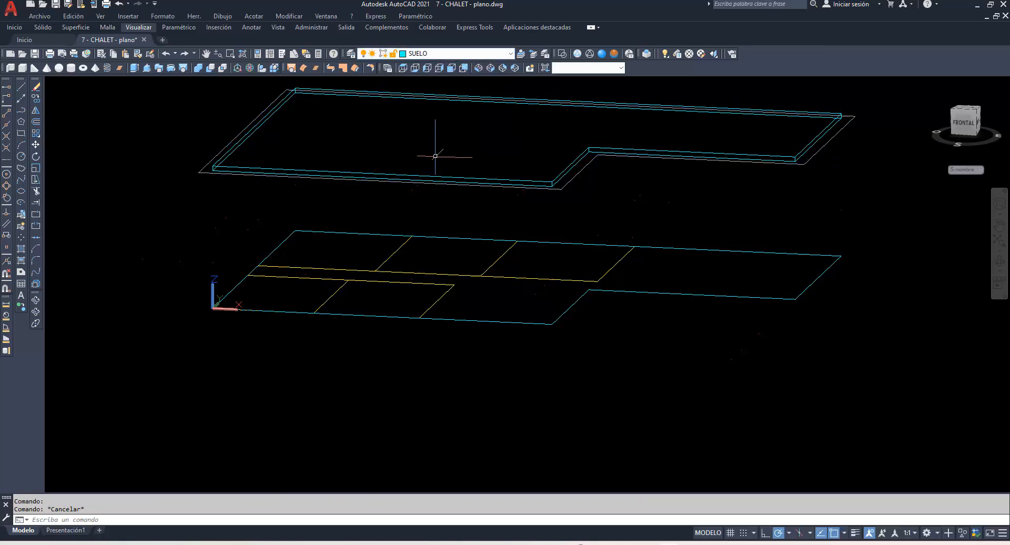
click(510, 54)
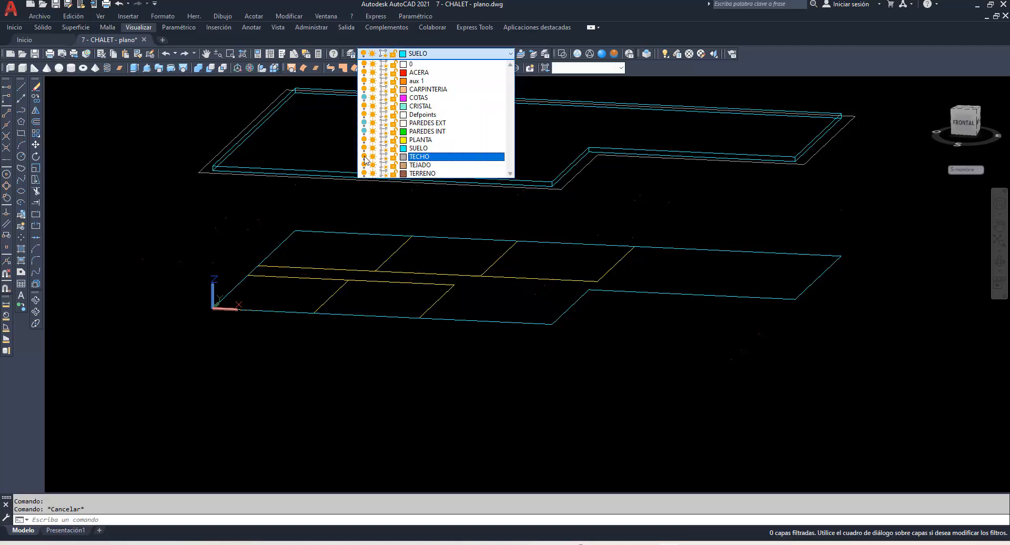
click(366, 157)
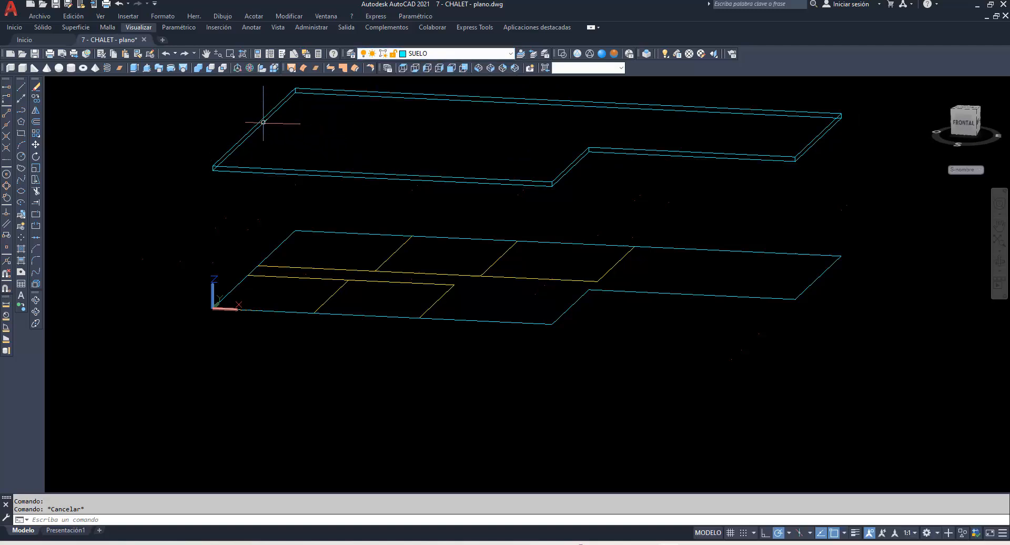
Make aux 1 current and draw a line across the slab's top from the front edge's midpoint straight to the rear edge.
click(206, 54)
drag(448, 151, 413, 227)
right_click(433, 145)
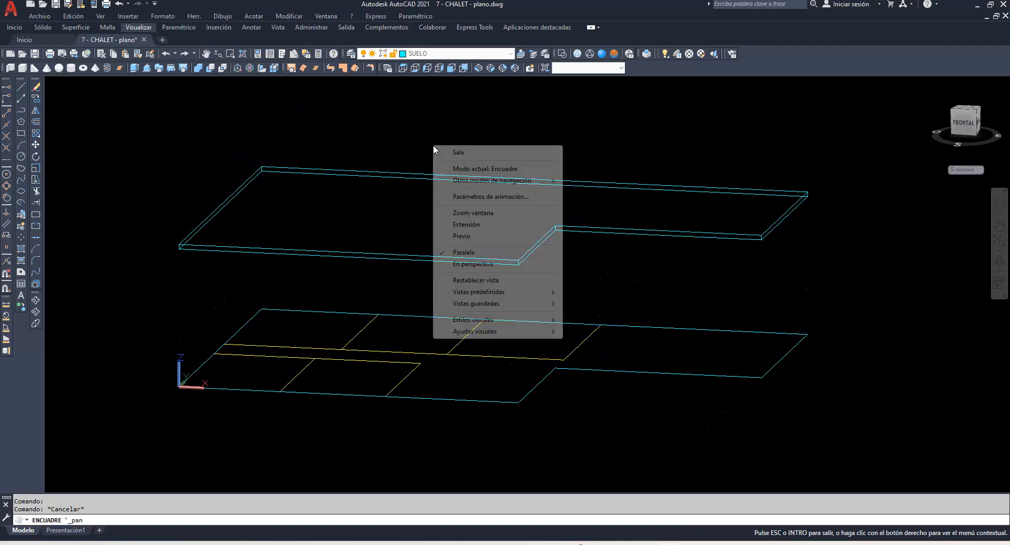
click(454, 153)
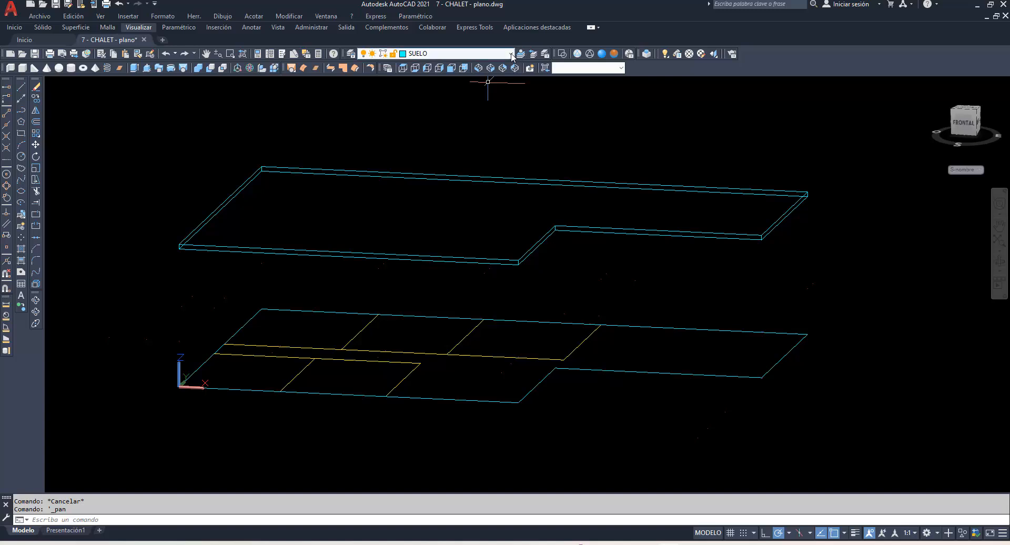
click(510, 54)
click(426, 82)
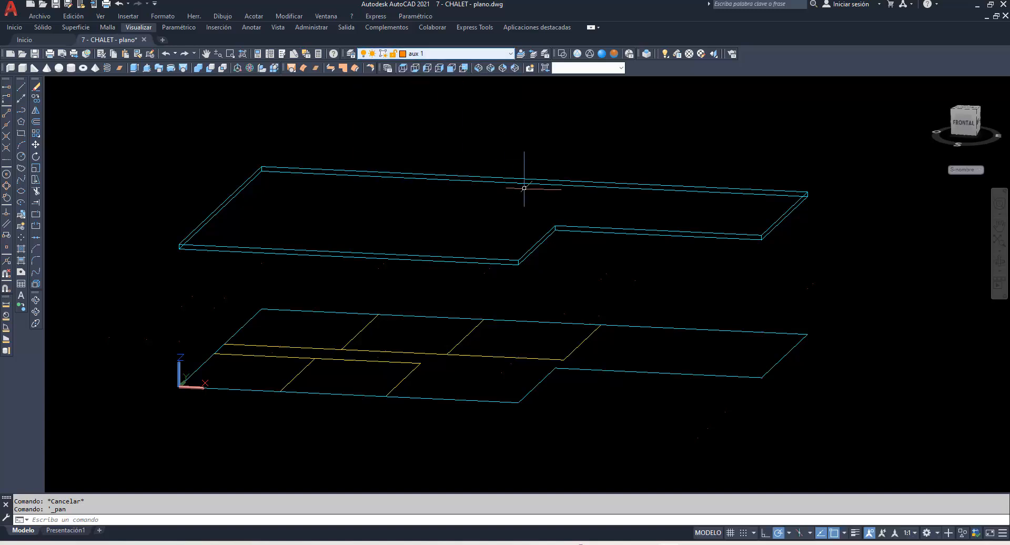
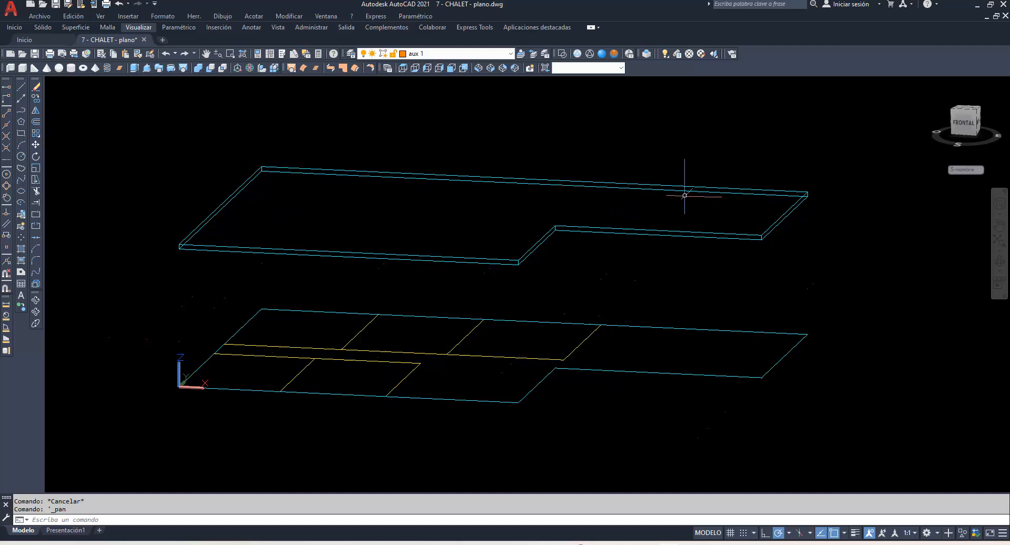
click(22, 88)
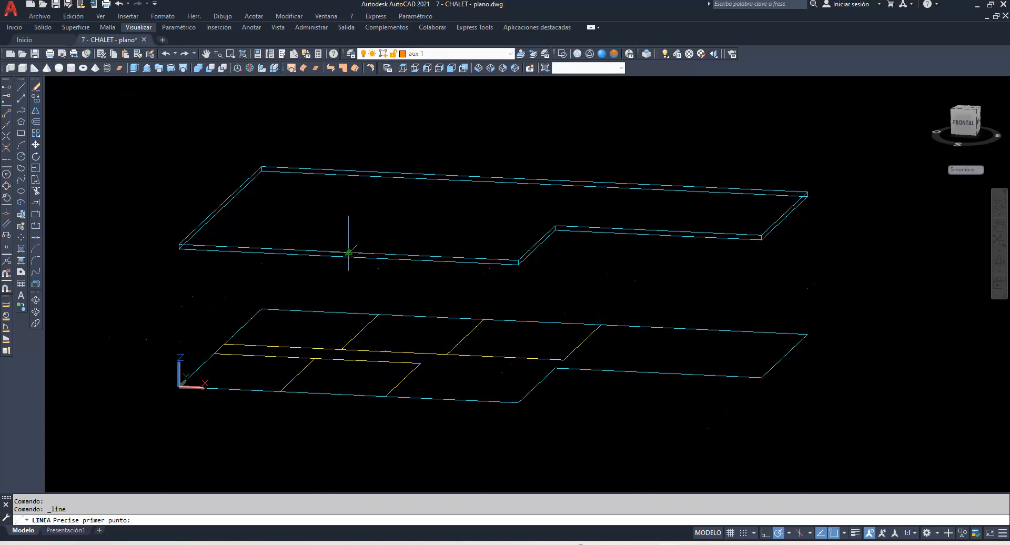
click(349, 253)
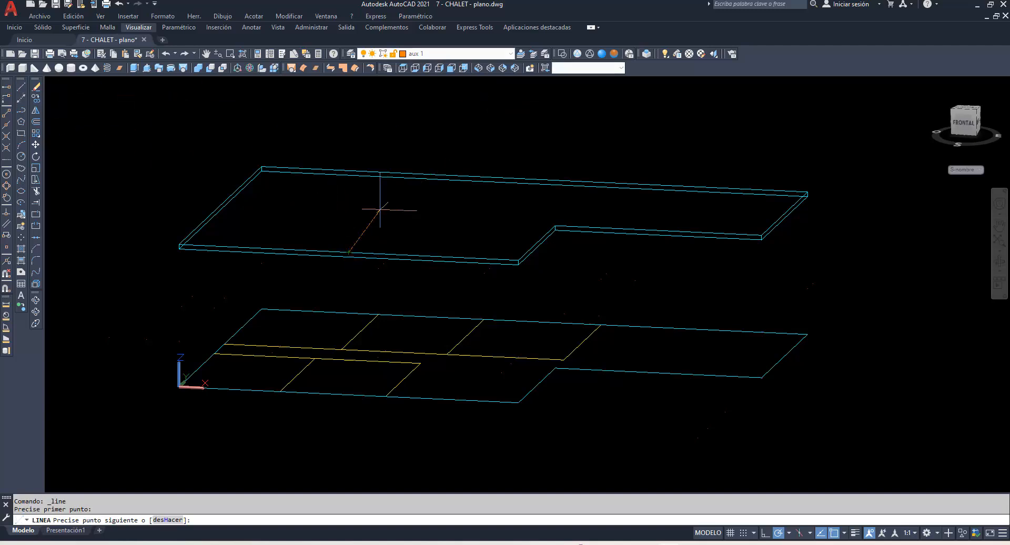
click(431, 175)
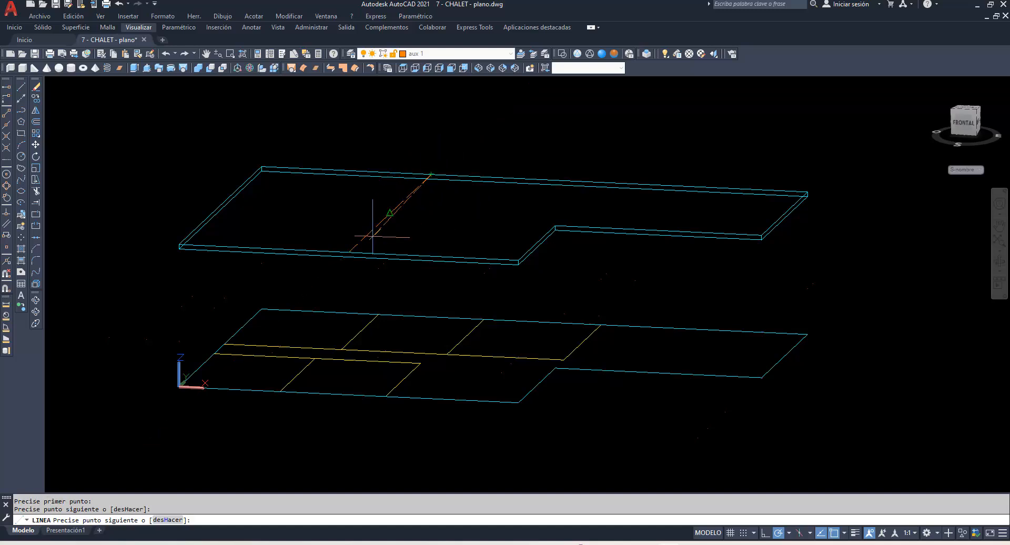
key(Escape)
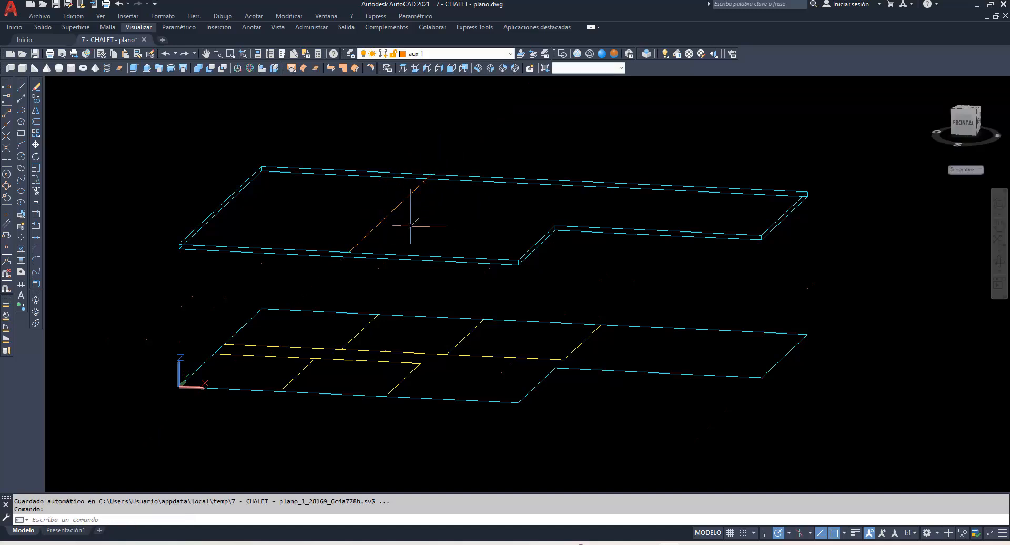
Draw a vertical line 1.5 high from the auxiliary line's rear end.
key(Return)
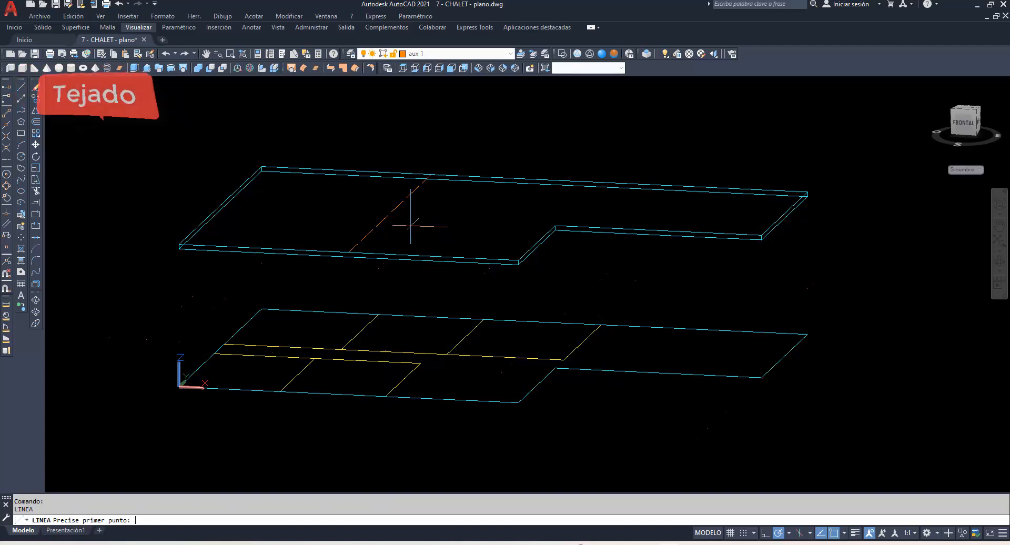
text(l)
key(Return)
click(431, 176)
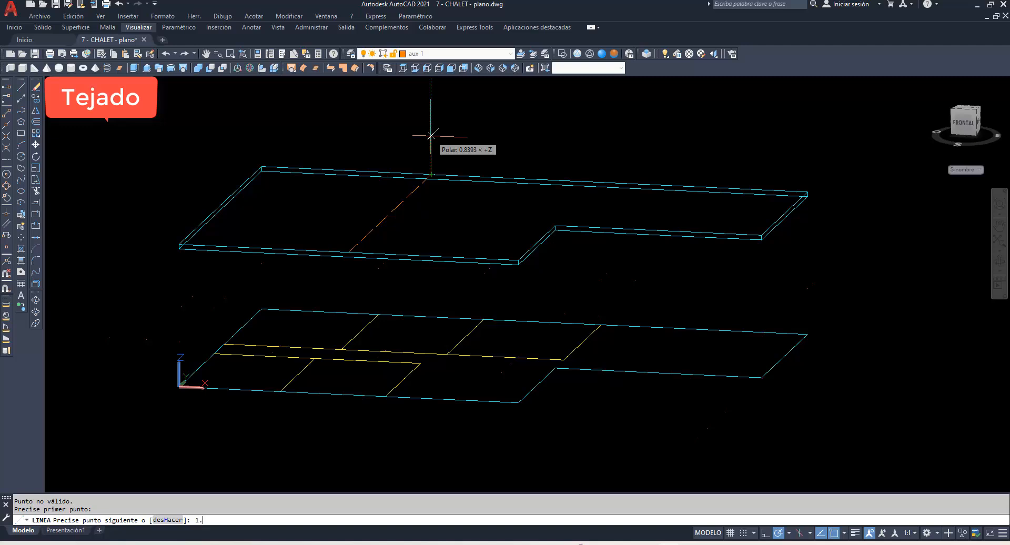
text(1.5)
key(Return)
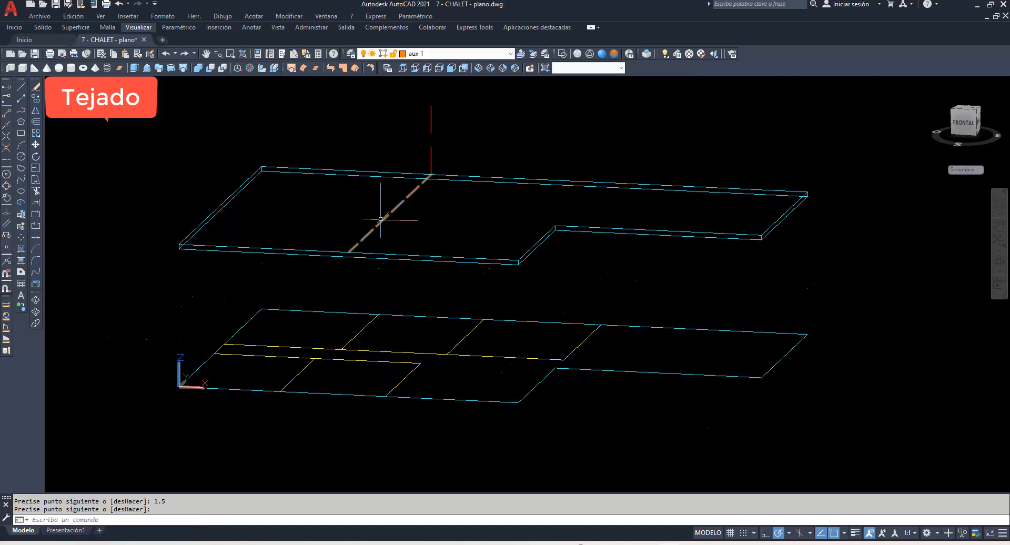
key(Return)
Draw a vertical line 1.5 high from the auxiliary line's front end and connect it to the top of the rear vertical.
key(Return)
click(351, 251)
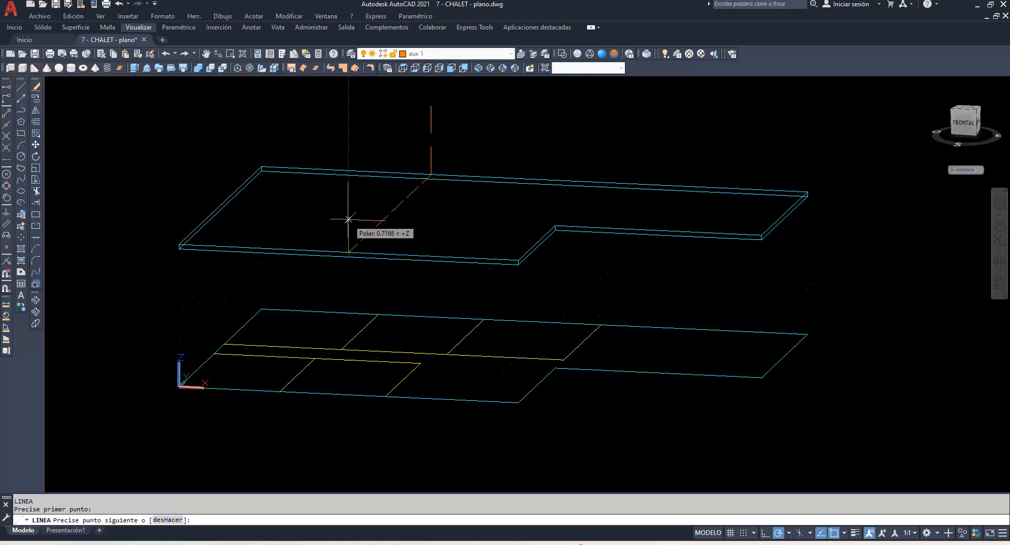
text(1.5)
key(Return)
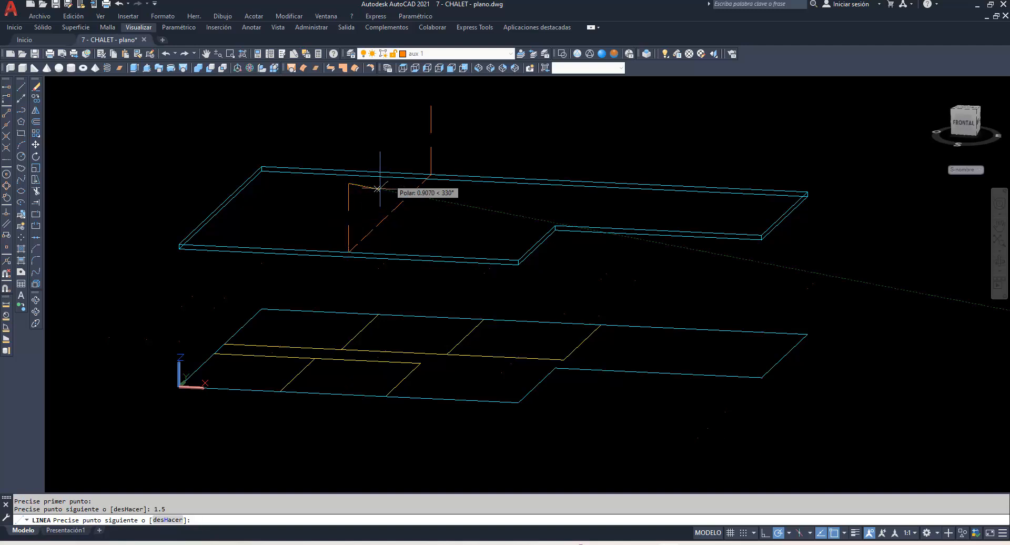
click(431, 103)
key(Return)
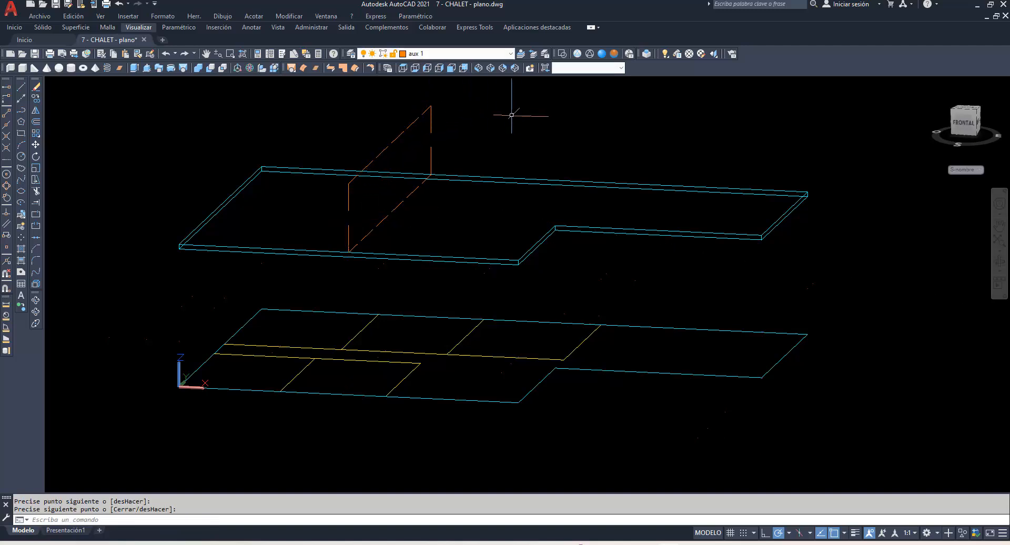
Make TEJADO current and draw a closed 3D polyline for the left roof slope through the slab's left corners and both ridge ends.
click(514, 55)
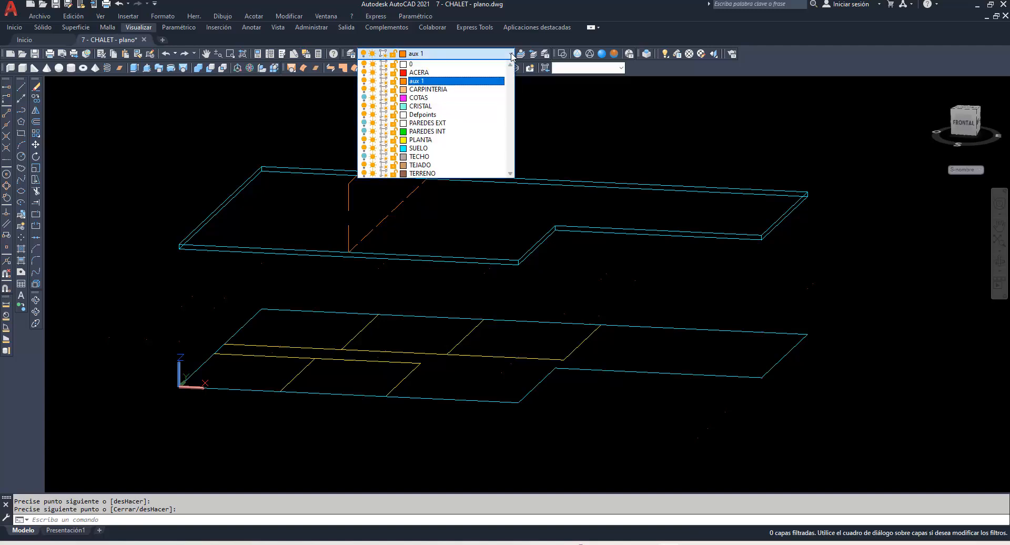
click(444, 166)
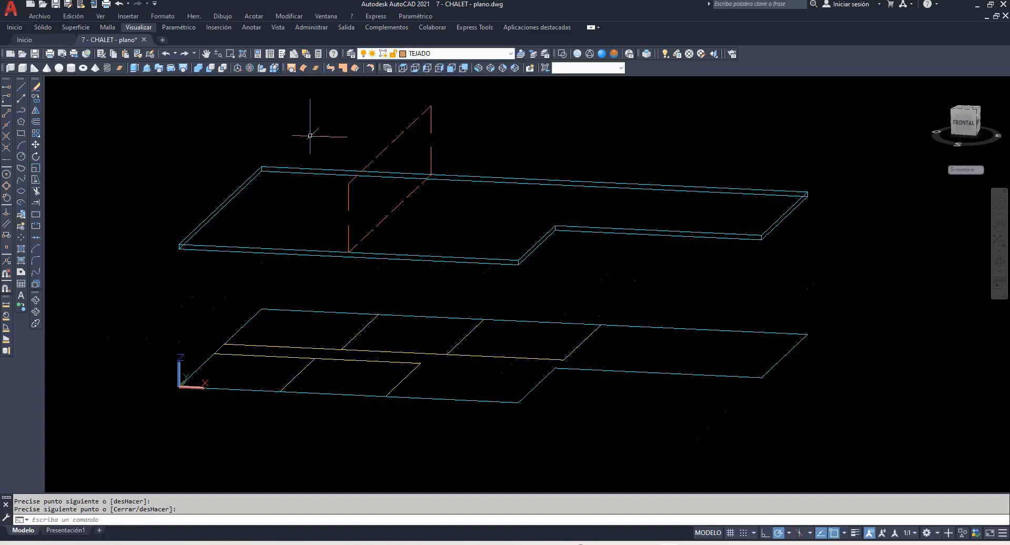
text(3dpol)
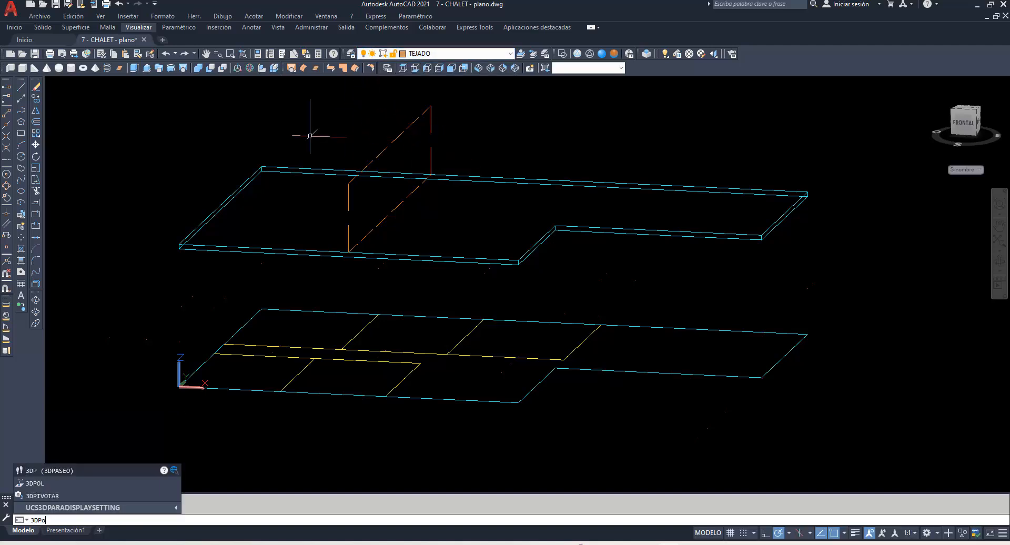
key(Return)
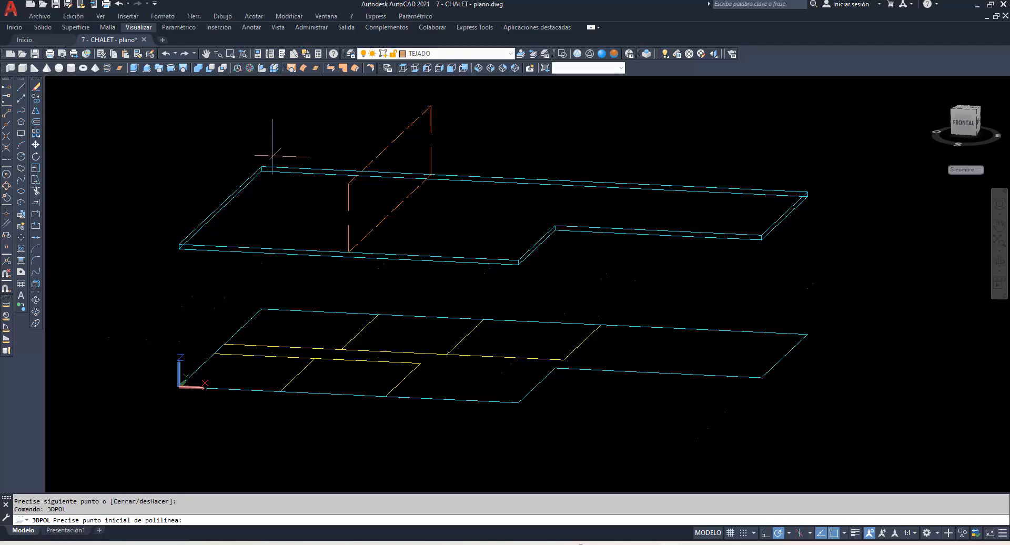
click(261, 168)
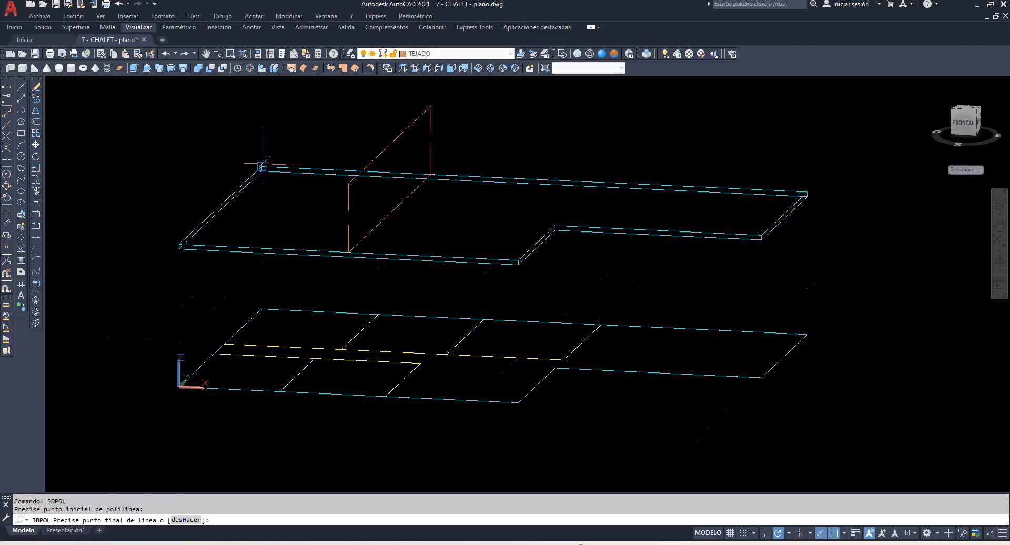
click(432, 106)
click(349, 184)
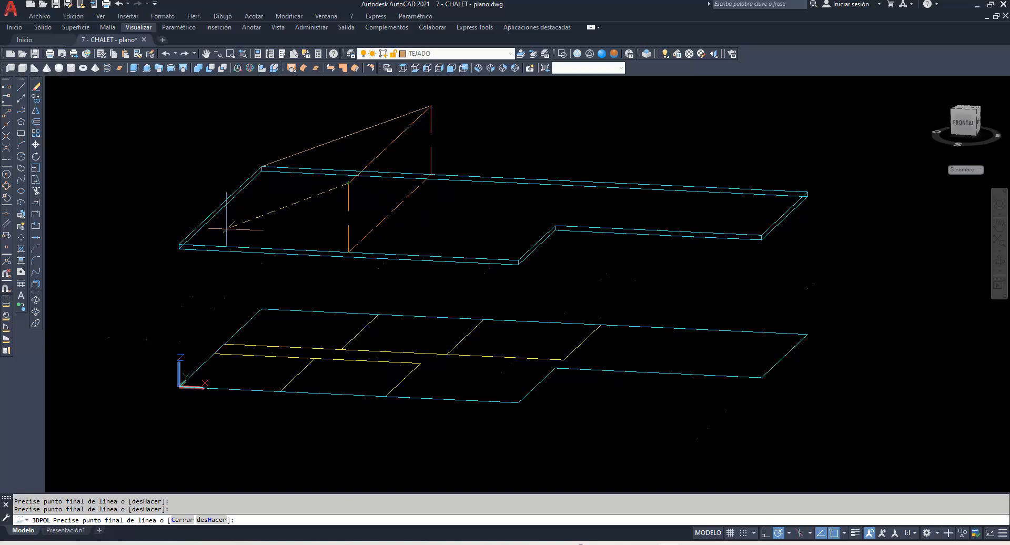
click(179, 245)
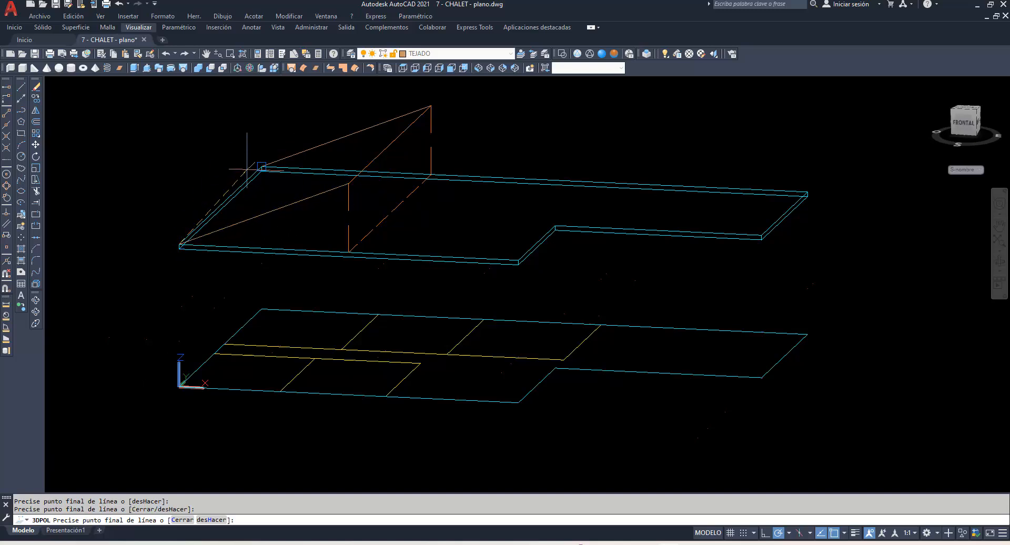
text(c)
key(Return)
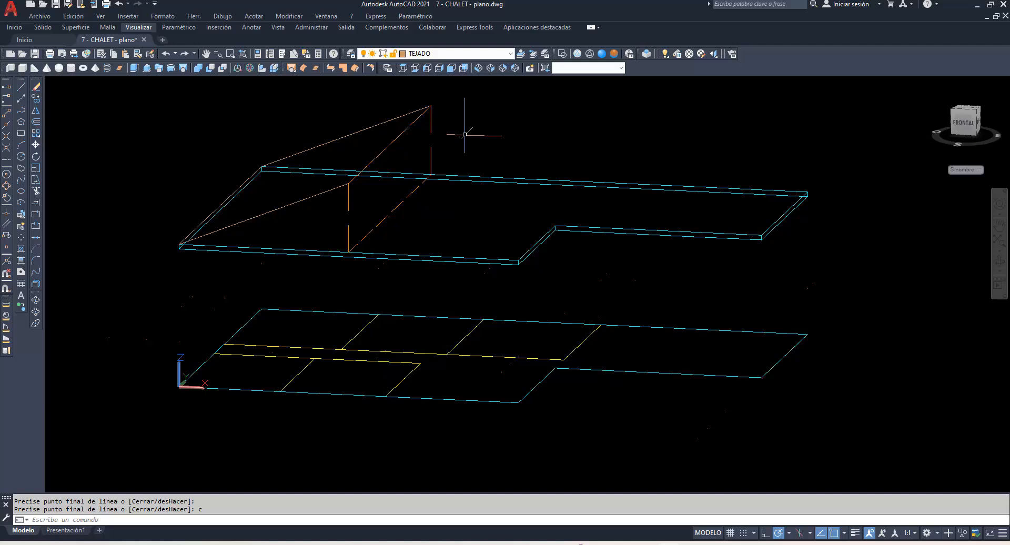
Draw a closed 3D polyline for the right roof slope from the ridge to the slab's front corner and the rear edge opposite it.
key(Return)
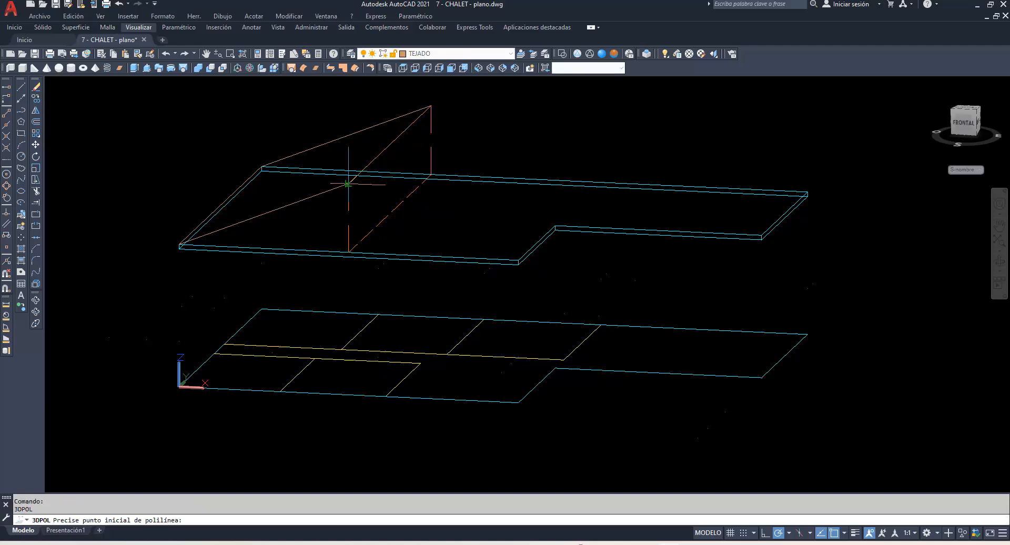
click(349, 184)
click(518, 260)
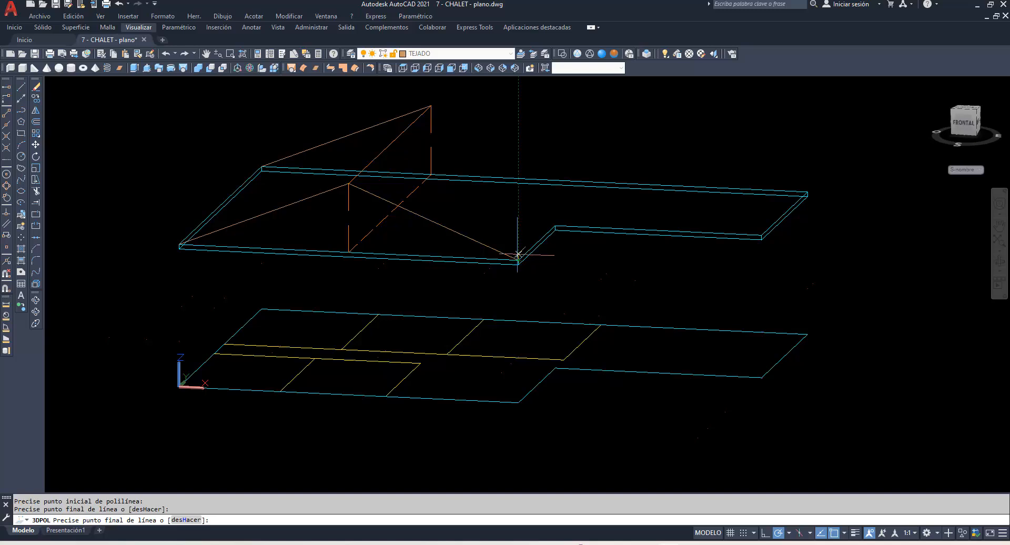
click(600, 182)
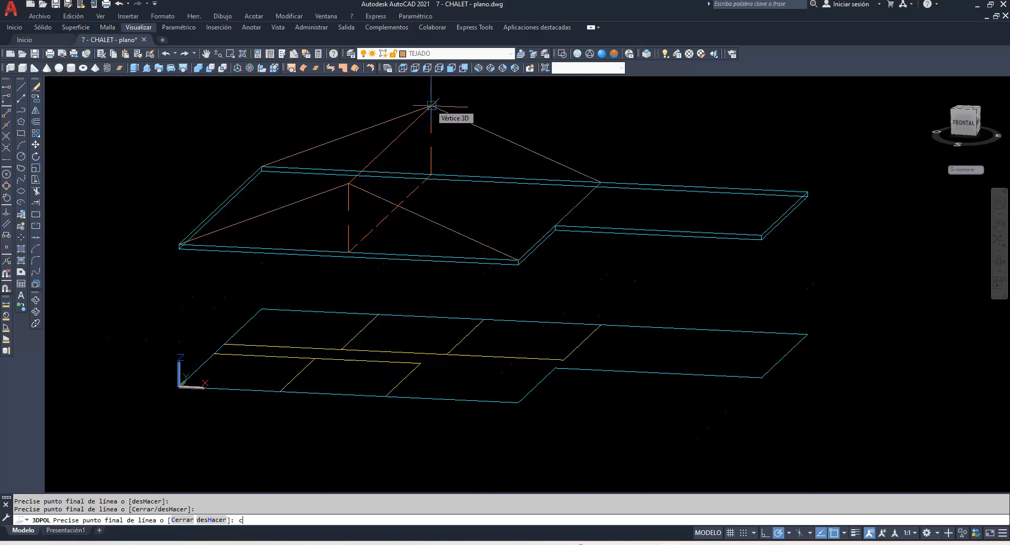
key(Return)
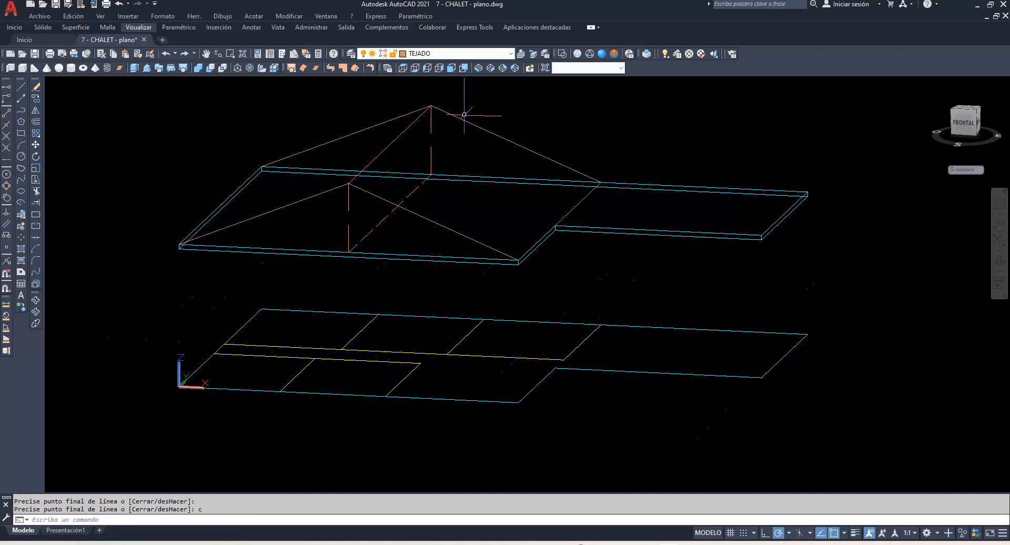
Extrude the left roof slope's outline 0.1 downward.
click(136, 68)
click(321, 143)
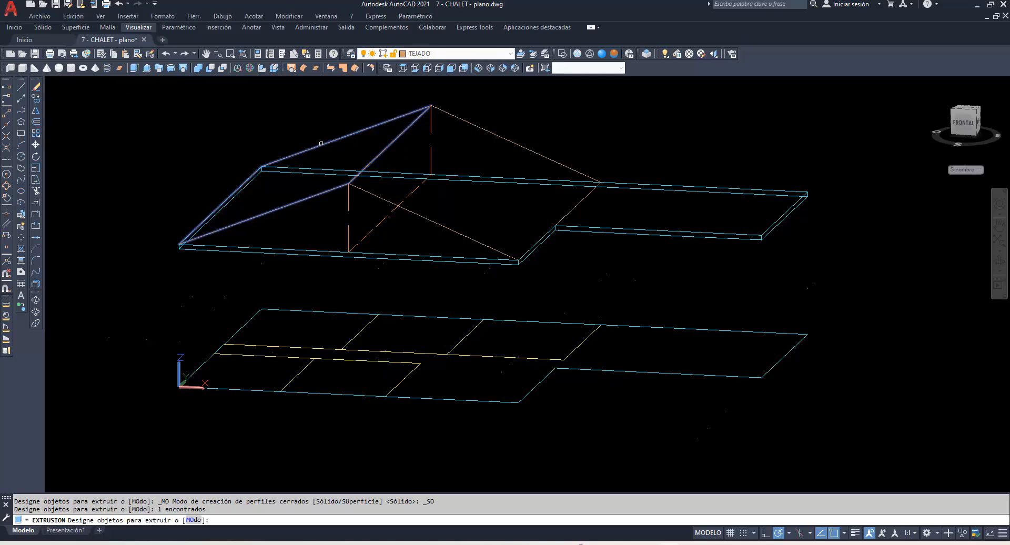
key(Return)
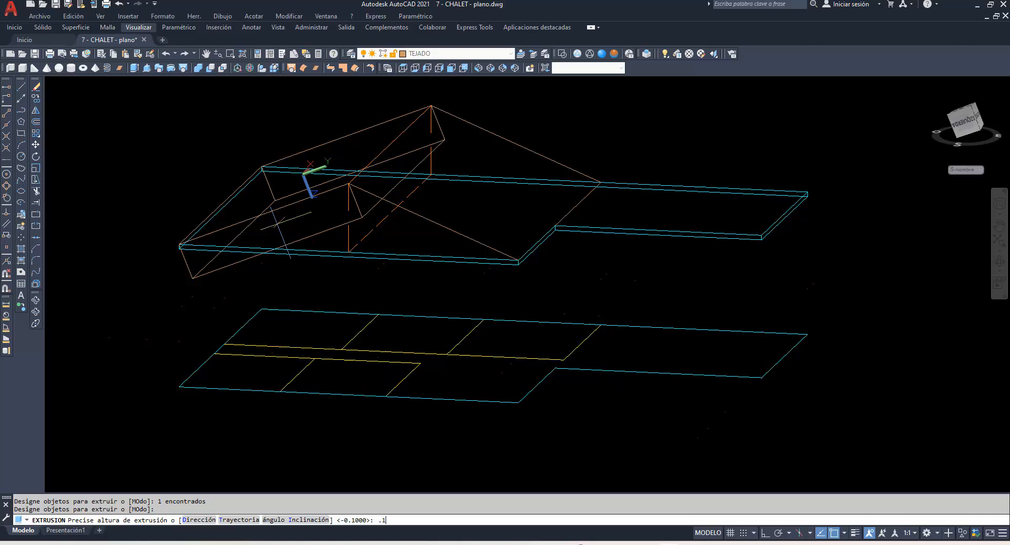
key(Return)
Try to extrude the right roof slope's outline with a height of 0.1, and undo the extrusion.
key(Return)
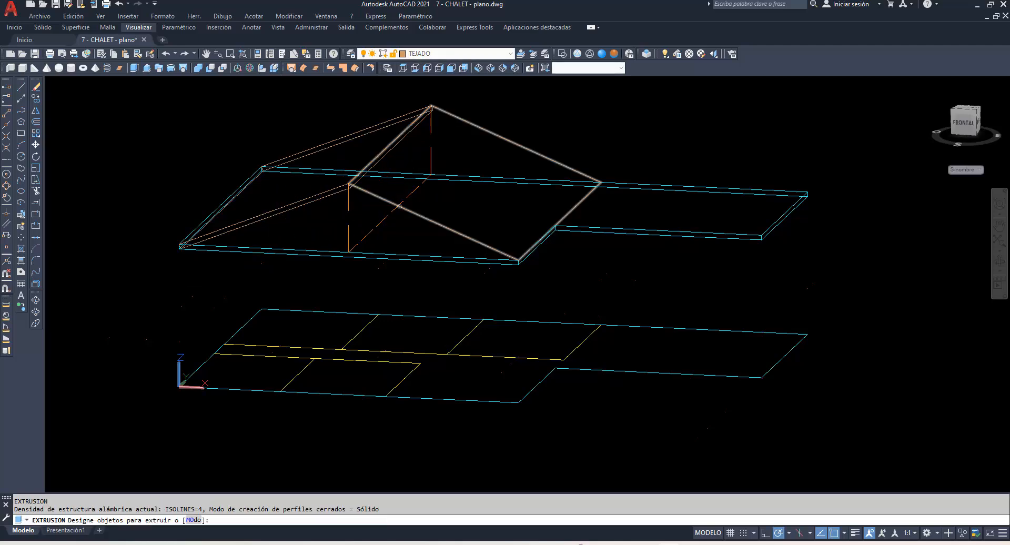
click(395, 214)
key(Return)
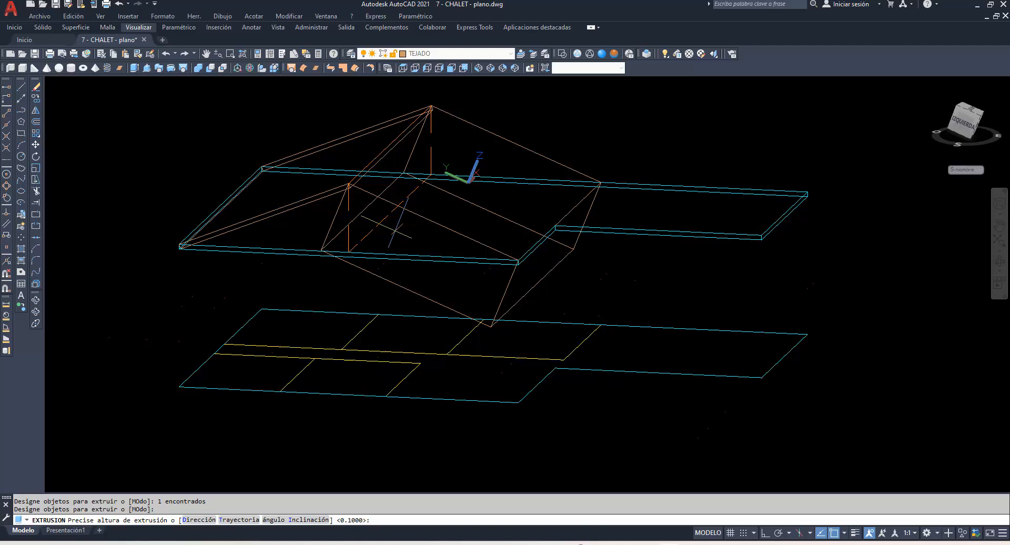
text(.1)
key(Return)
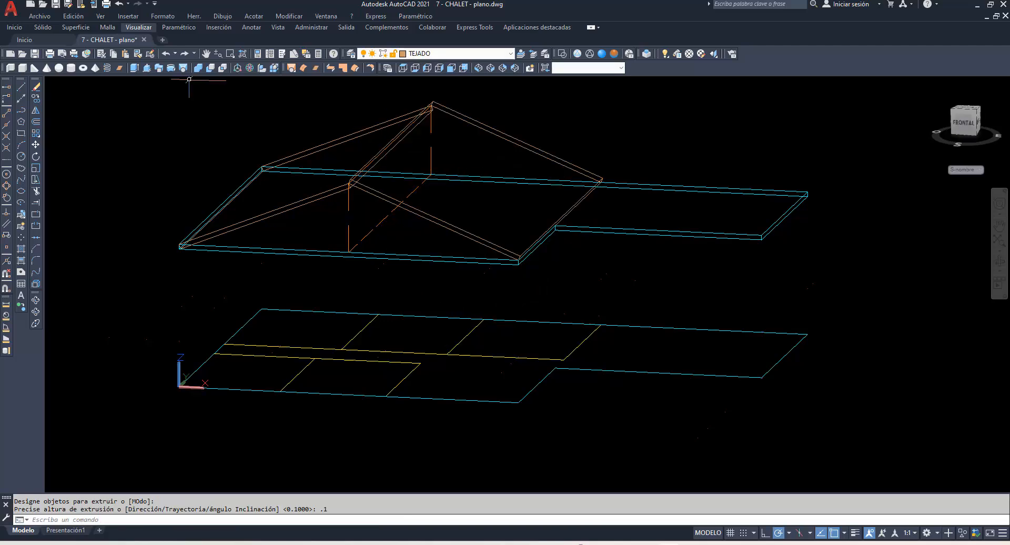
click(174, 57)
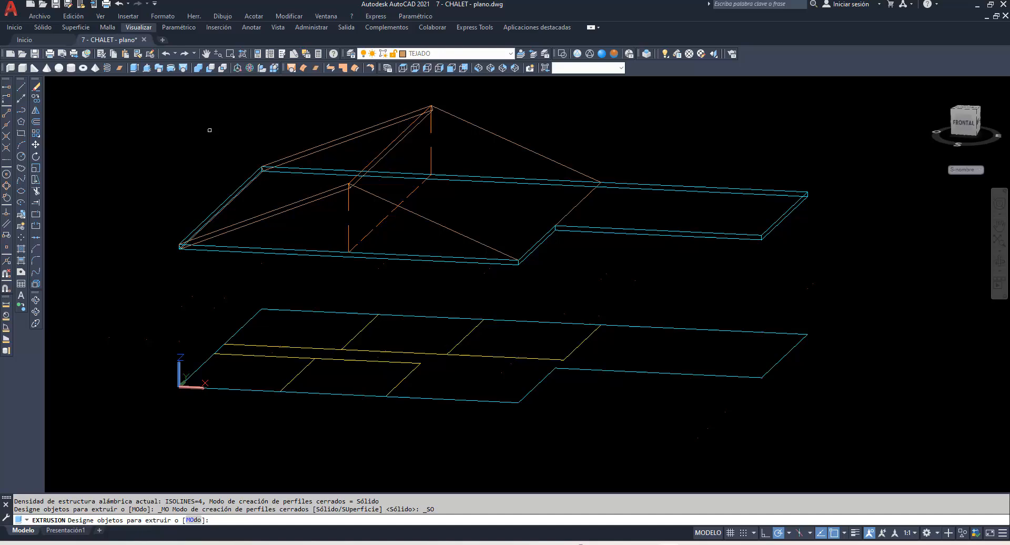
Extrude the right roof slope's outline by -0.1 and check the roof in realistic shading before returning to wireframe.
click(418, 214)
key(Return)
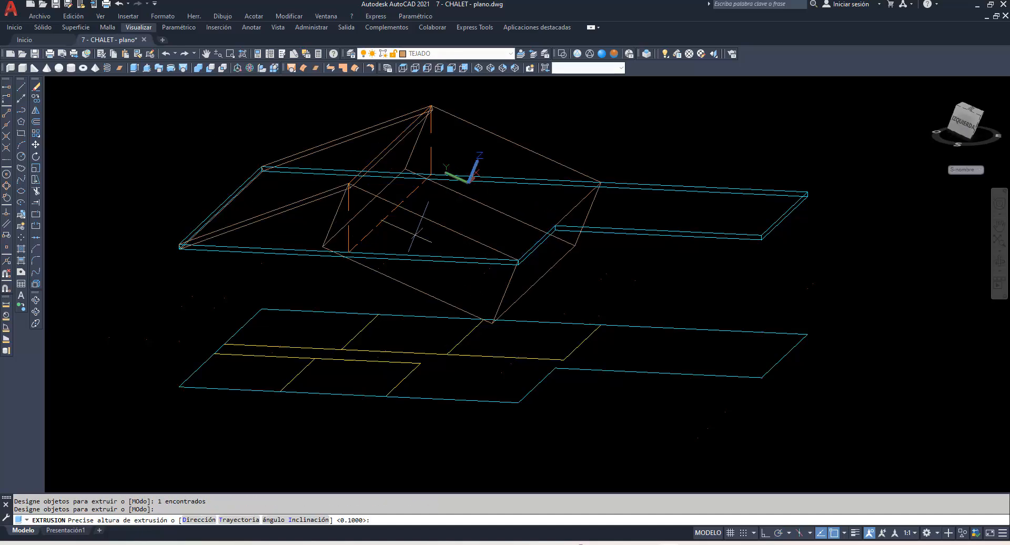
text(-.1)
key(Return)
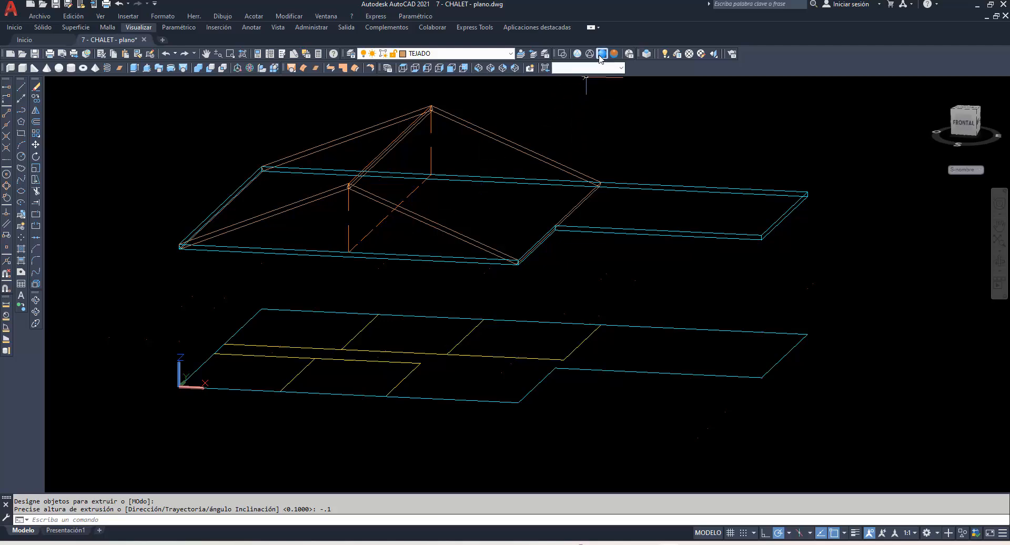
click(601, 54)
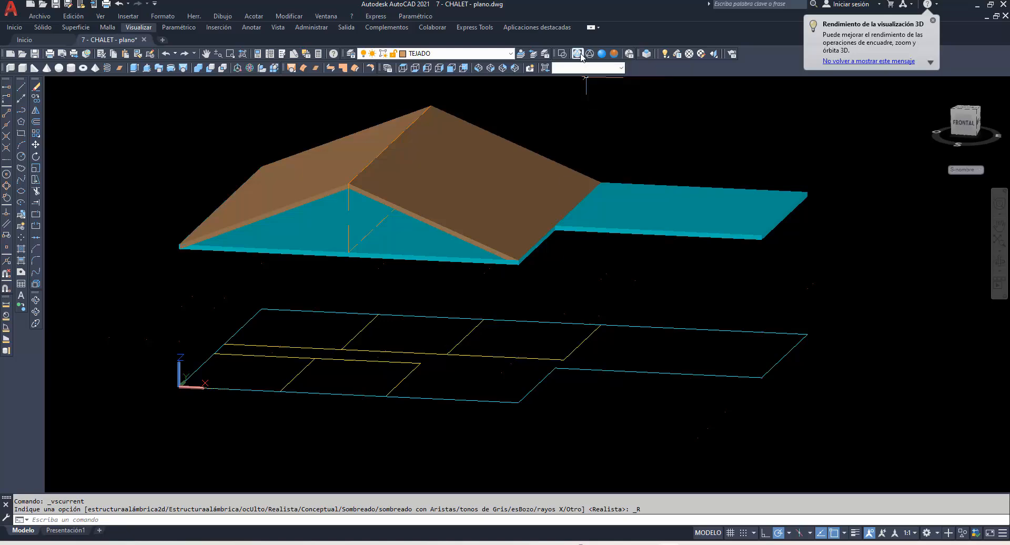
click(577, 54)
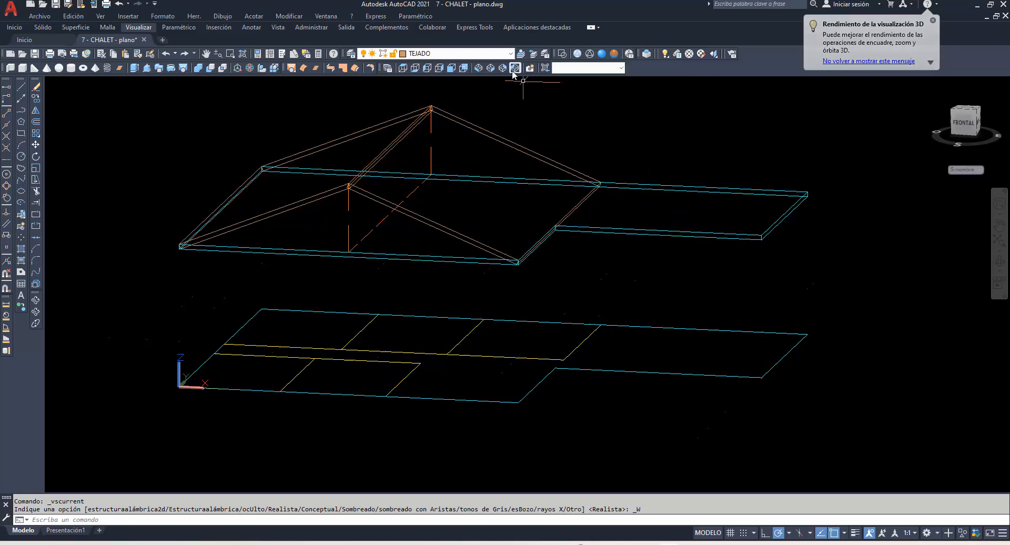
On layer aux 1, draw a line from the midpoint of the wing's end edge to the main auxiliary base line, continuing 1 vertically upward.
click(511, 54)
click(455, 80)
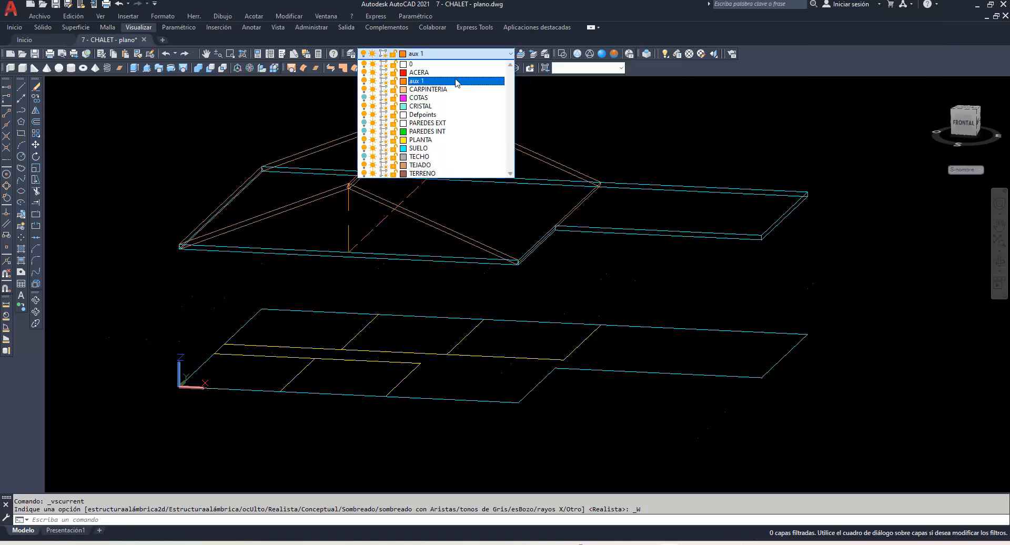
text(l)
key(Return)
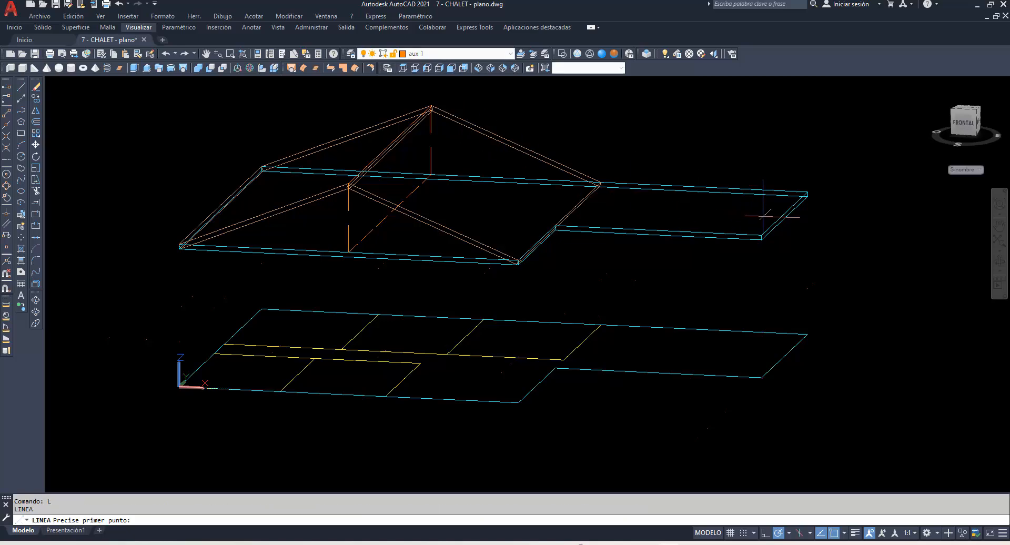
click(785, 214)
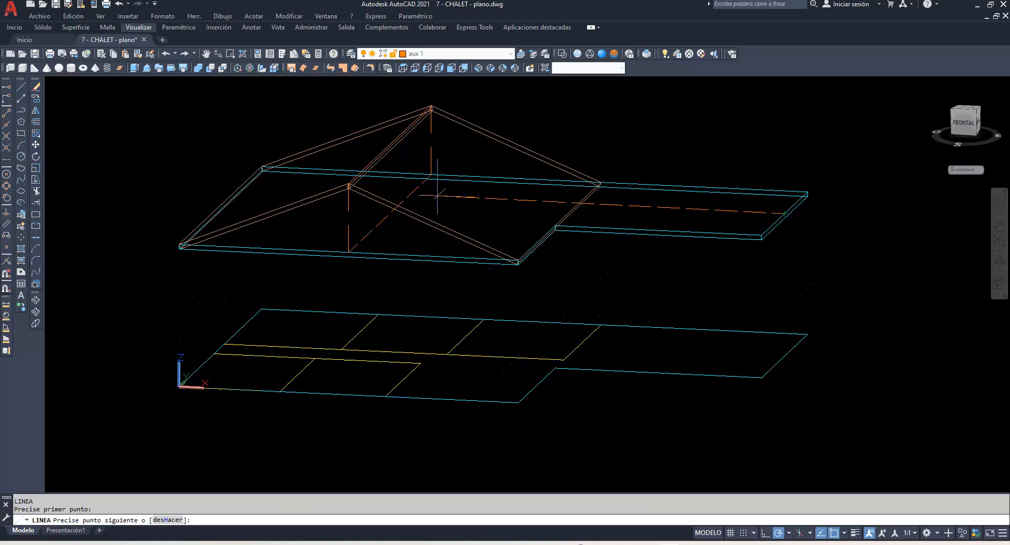
click(407, 197)
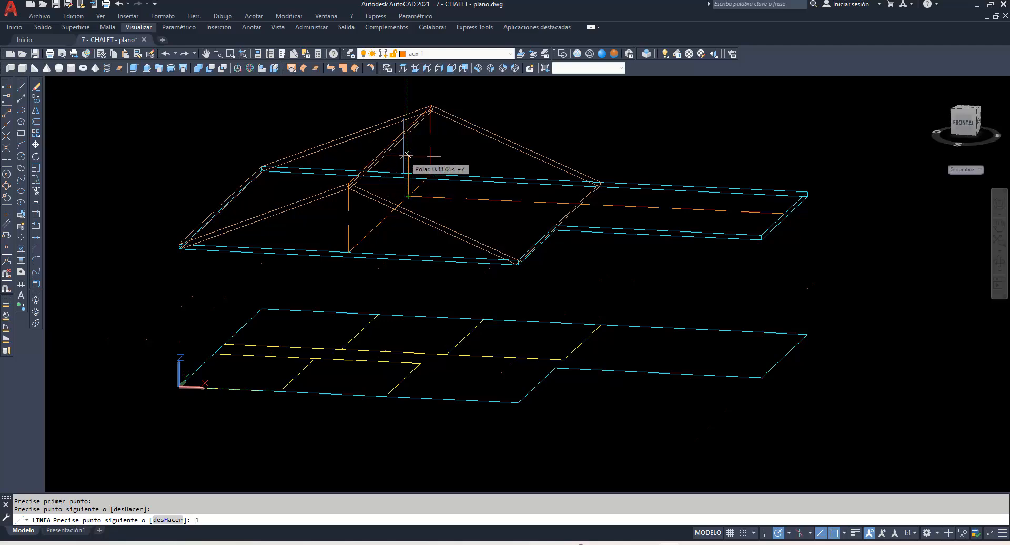
text(1)
key(Return)
key(Return)
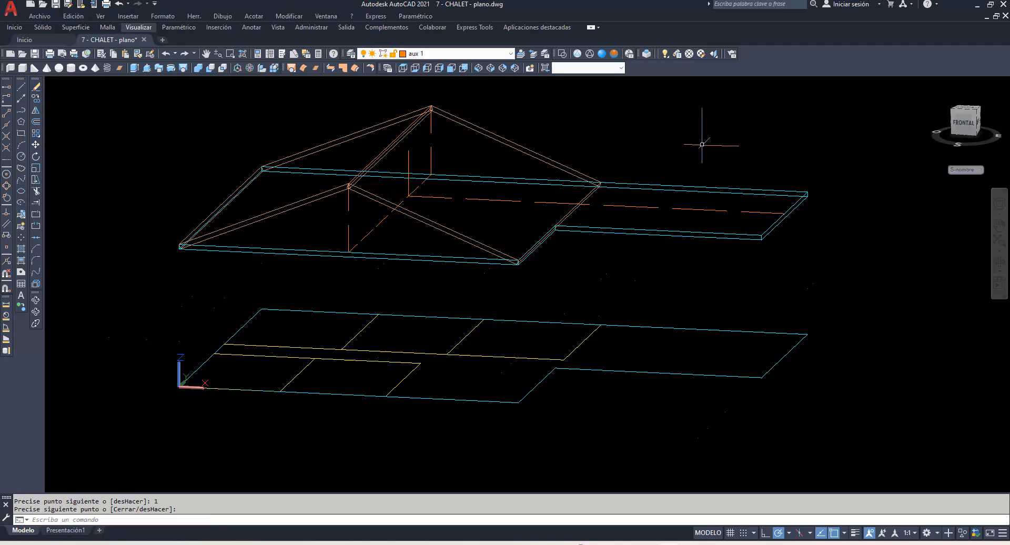
Draw a vertical line 1 high from the midpoint of the wing's end edge and connect it to the inner vertical's top.
key(Return)
click(785, 213)
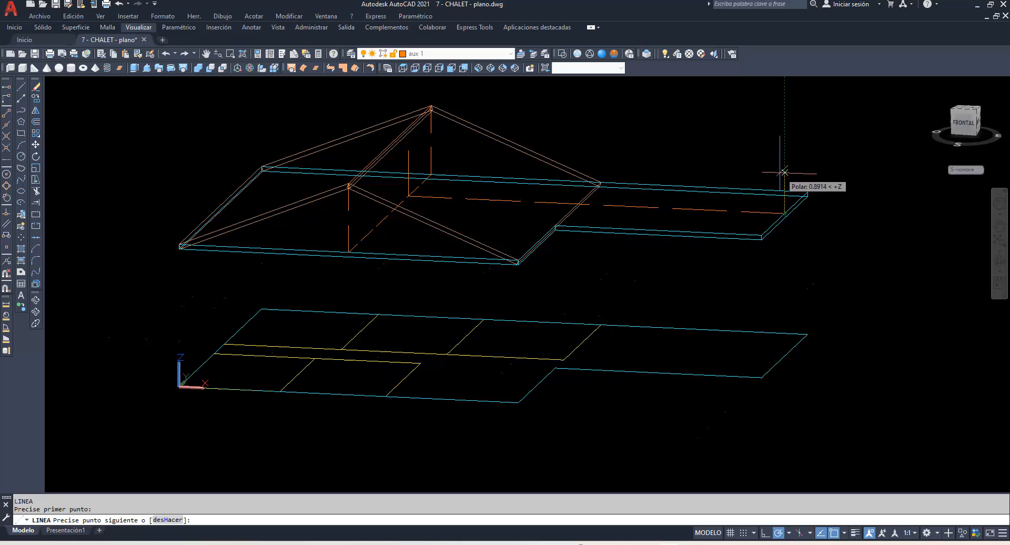
text(1)
key(Return)
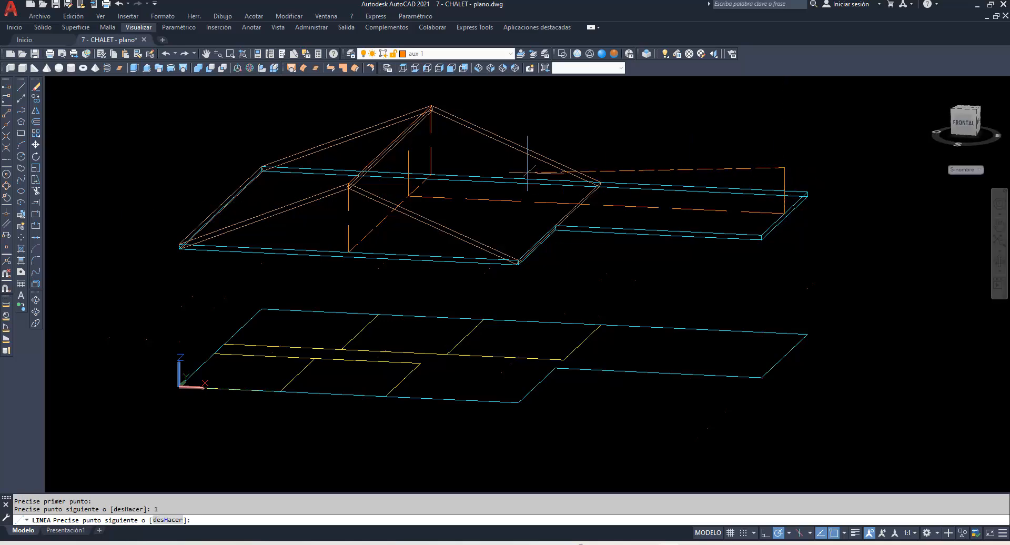
click(408, 150)
click(424, 85)
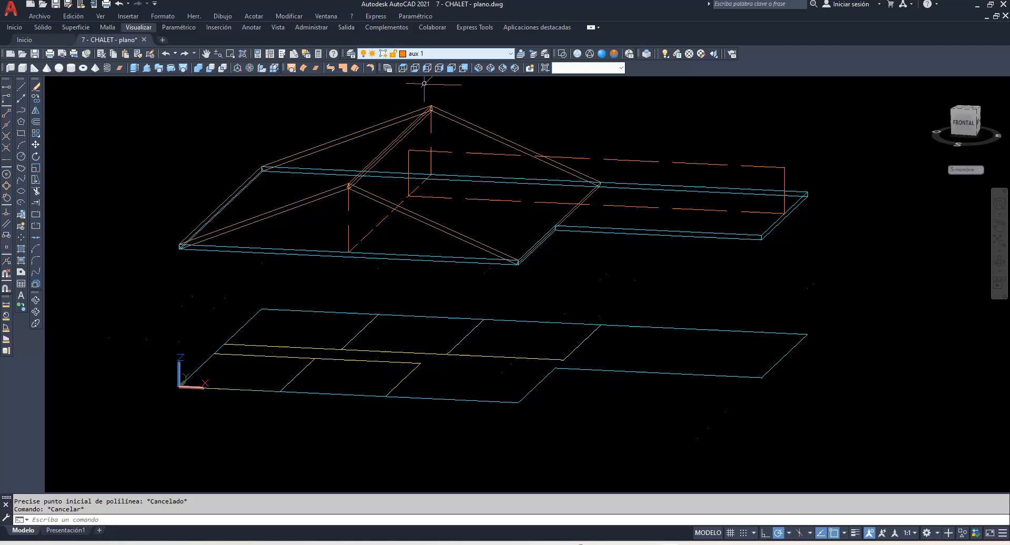
Draw an auxiliary line from the slab's inner corner straight to the main auxiliary base line.
text(l)
key(Return)
click(555, 226)
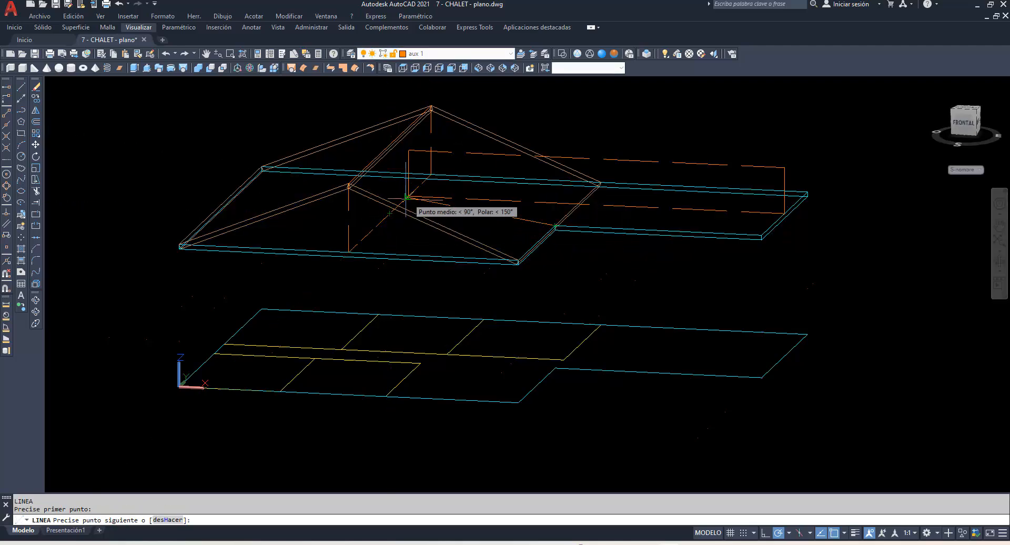
click(385, 218)
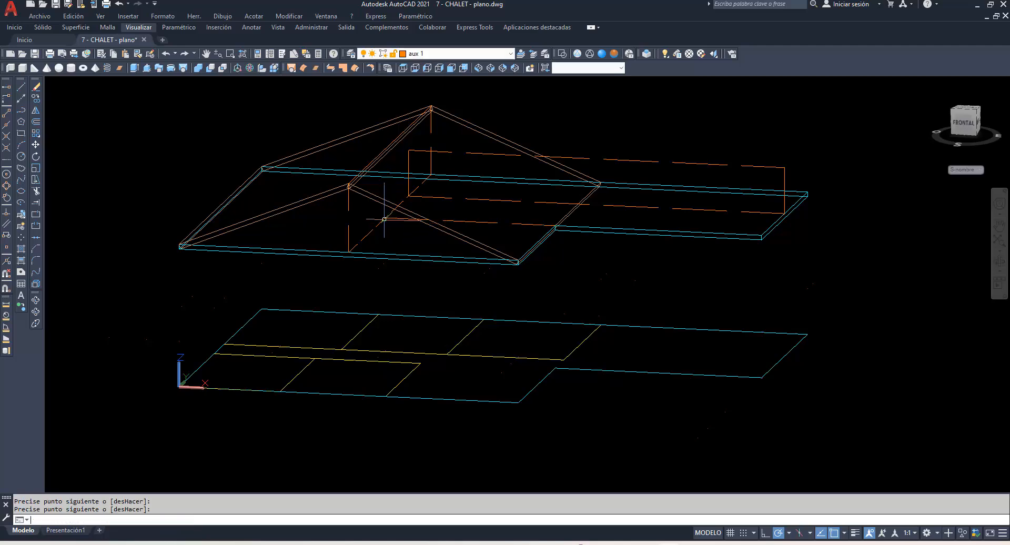
key(Return)
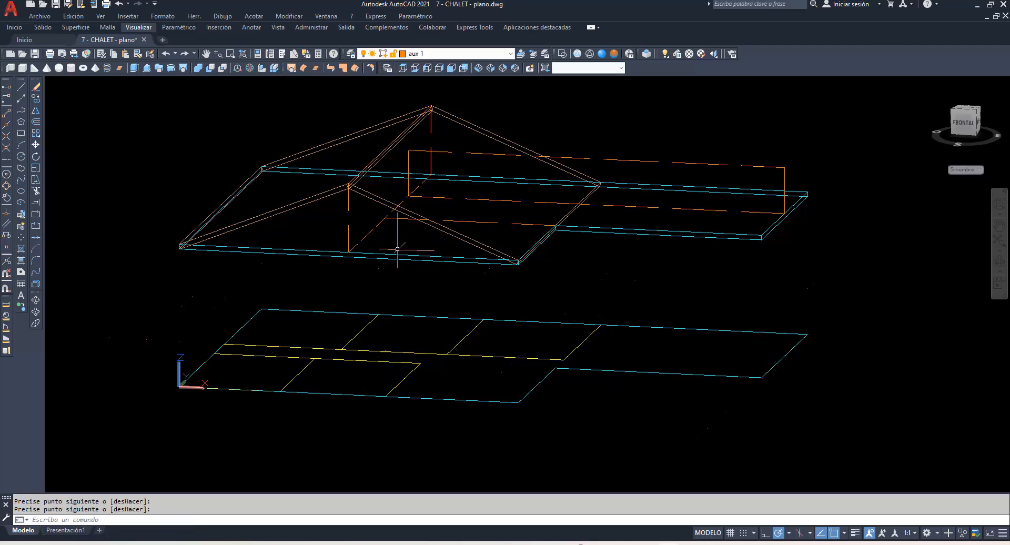
On layer TEJADO, draw a closed 3D polyline outlining the wing's front roof slope from its ridge to the slab's front edge.
click(510, 54)
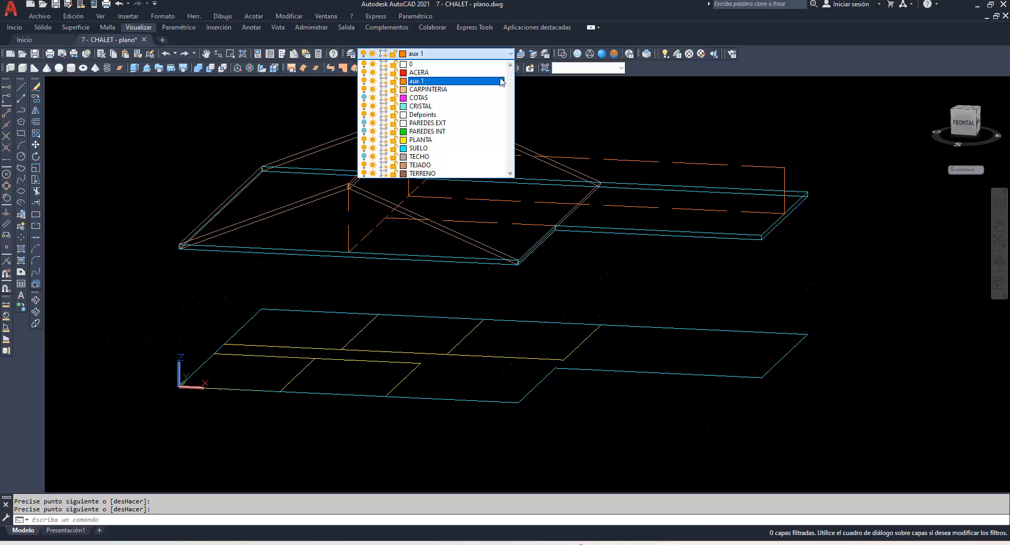
click(431, 168)
text(3)
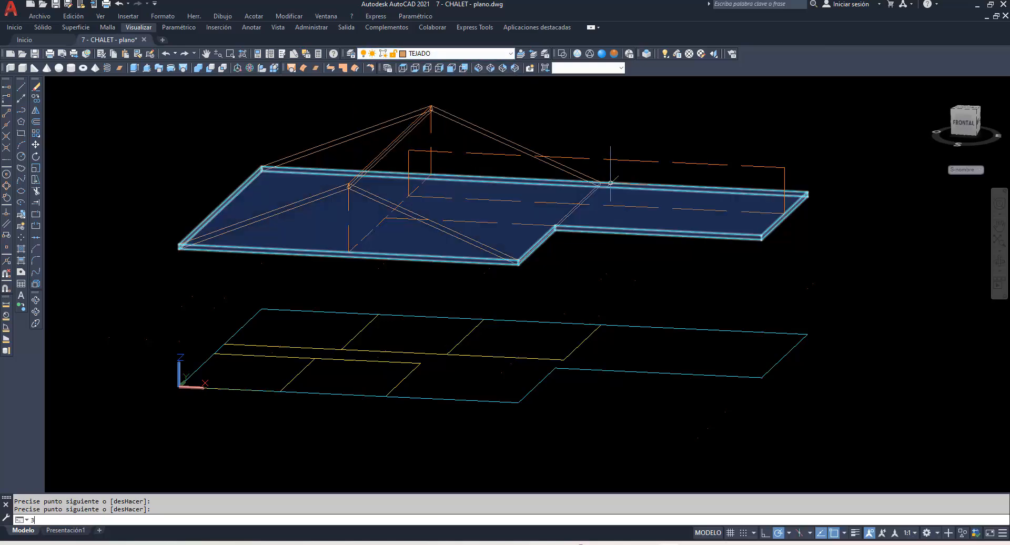
text(dpol)
key(Return)
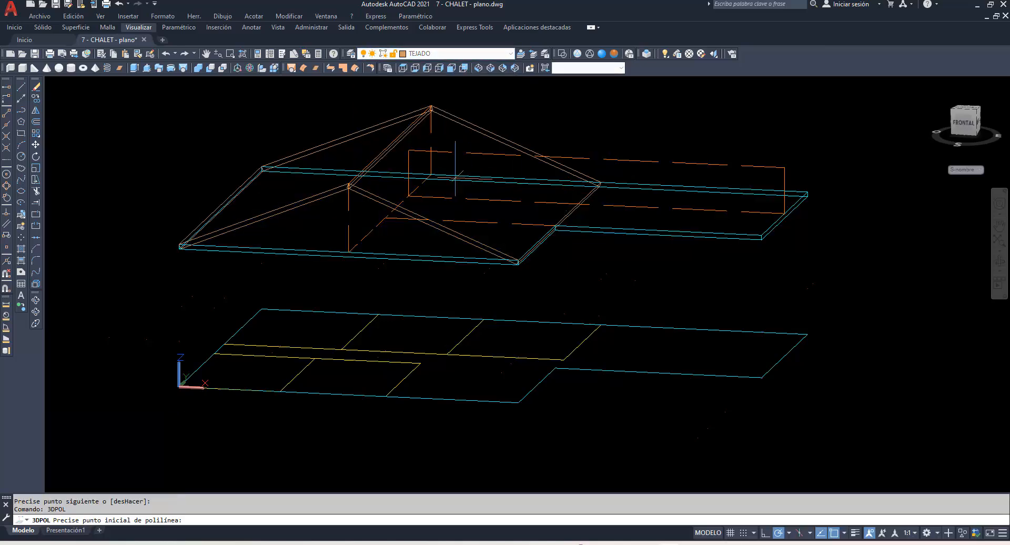
click(408, 151)
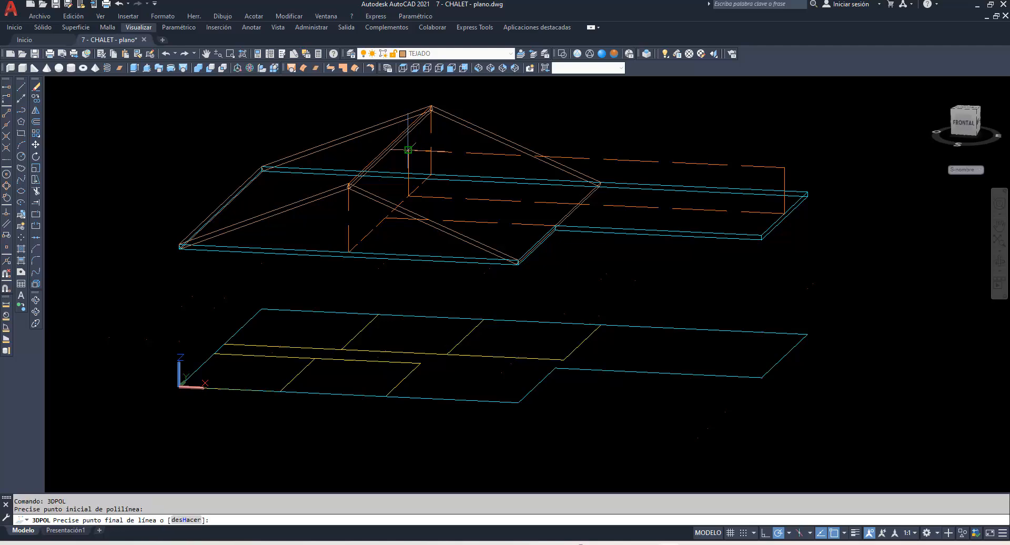
click(385, 218)
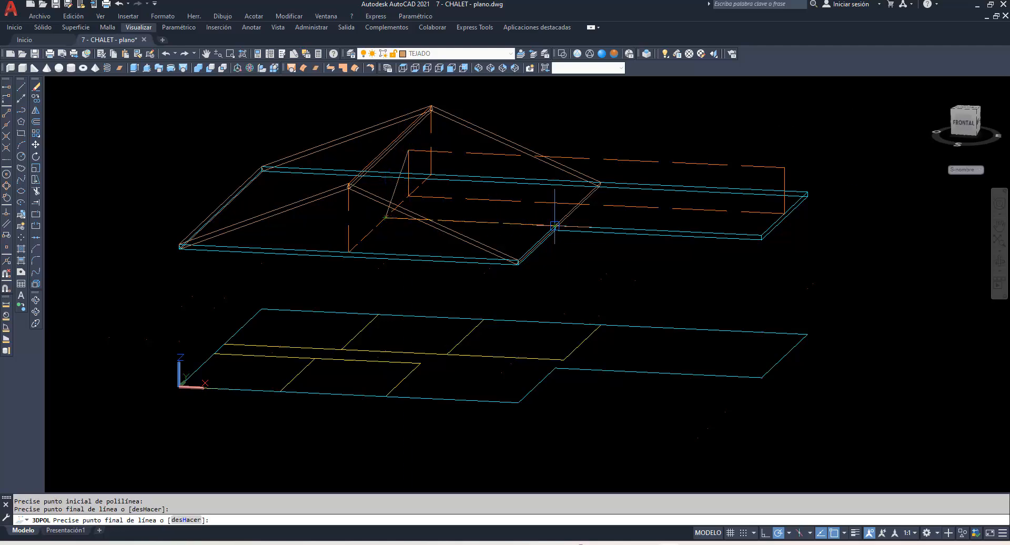
click(761, 234)
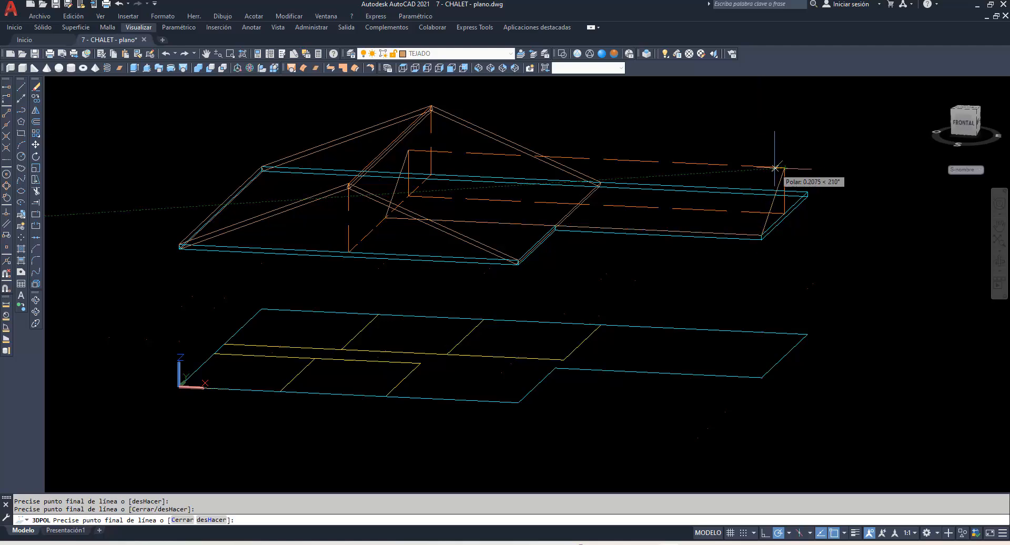
text(c)
key(Return)
Draw a closed 3D polyline outlining the wing's rear roof slope between its ridge and the slab's rear edge.
key(Return)
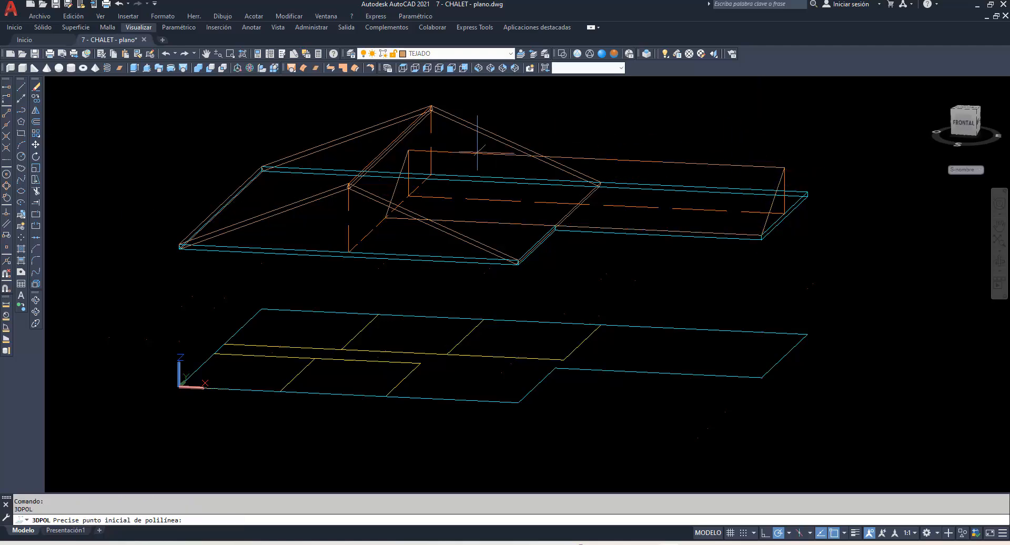
click(408, 151)
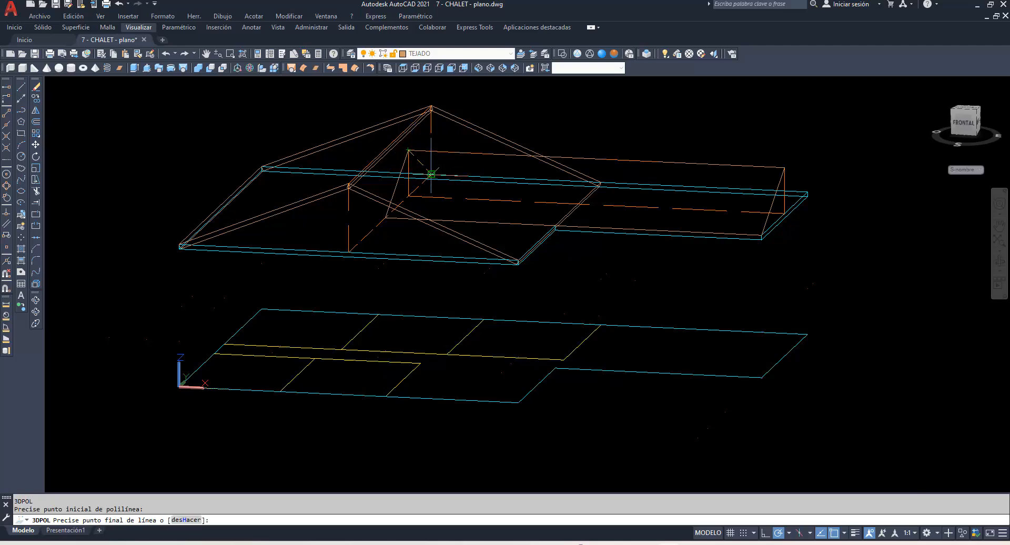
click(803, 187)
click(784, 168)
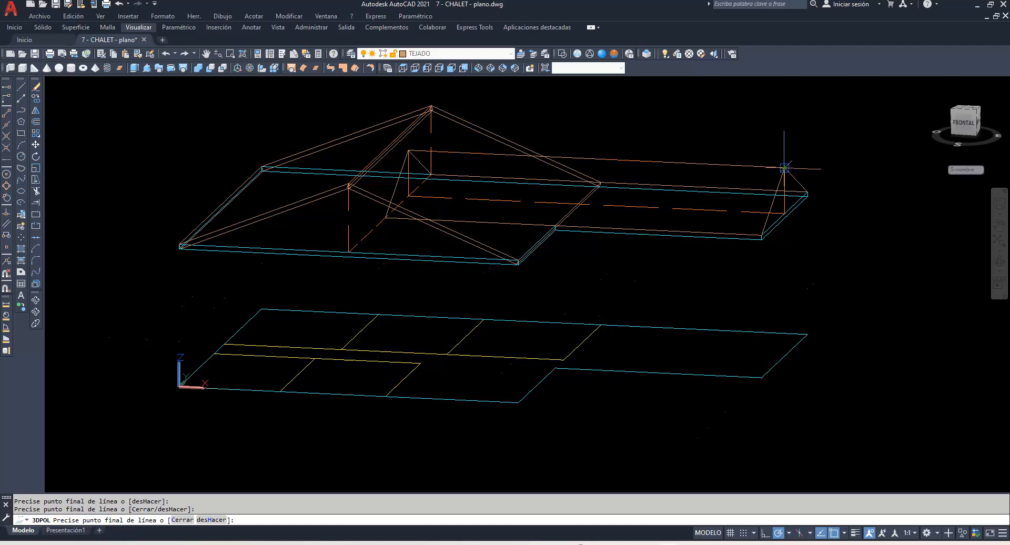
text(c)
key(Return)
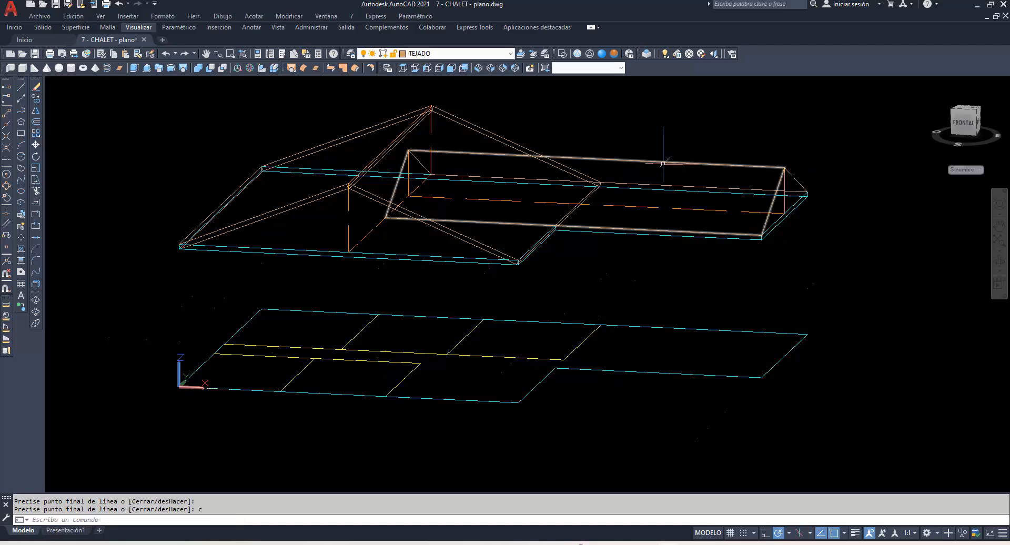
Try extruding the wing's front slope outline by 0.1 and undo the extrusion.
click(134, 68)
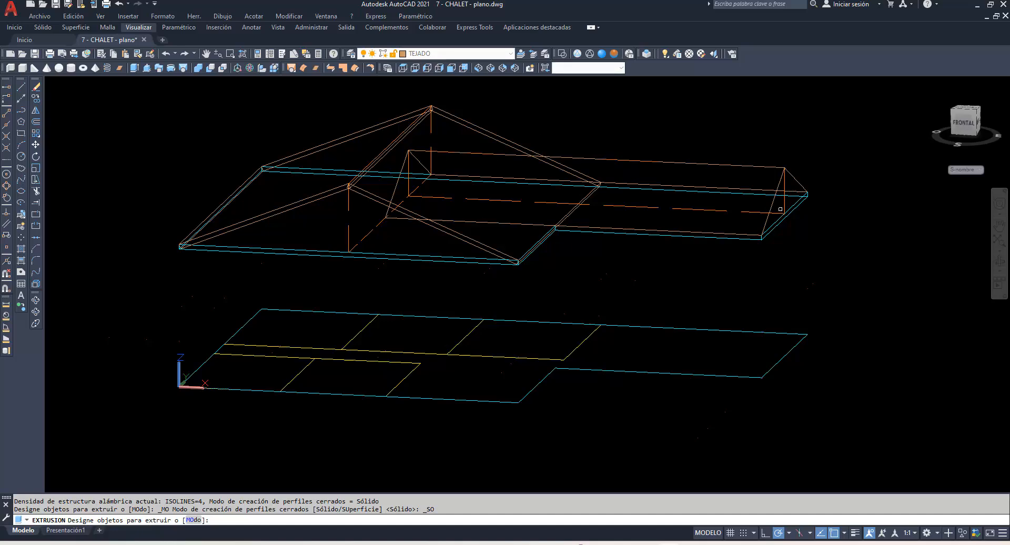
click(770, 205)
key(Return)
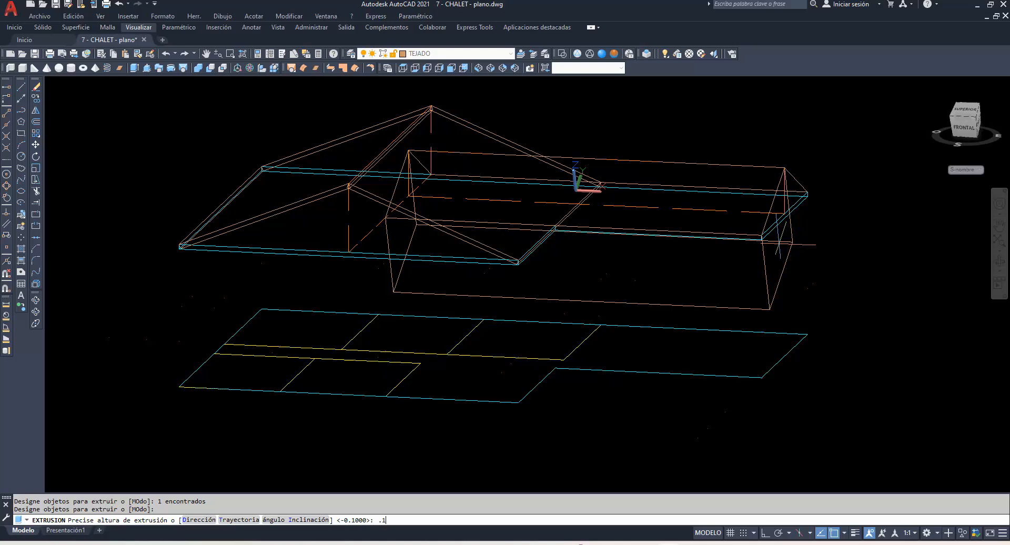
text(.1)
key(Return)
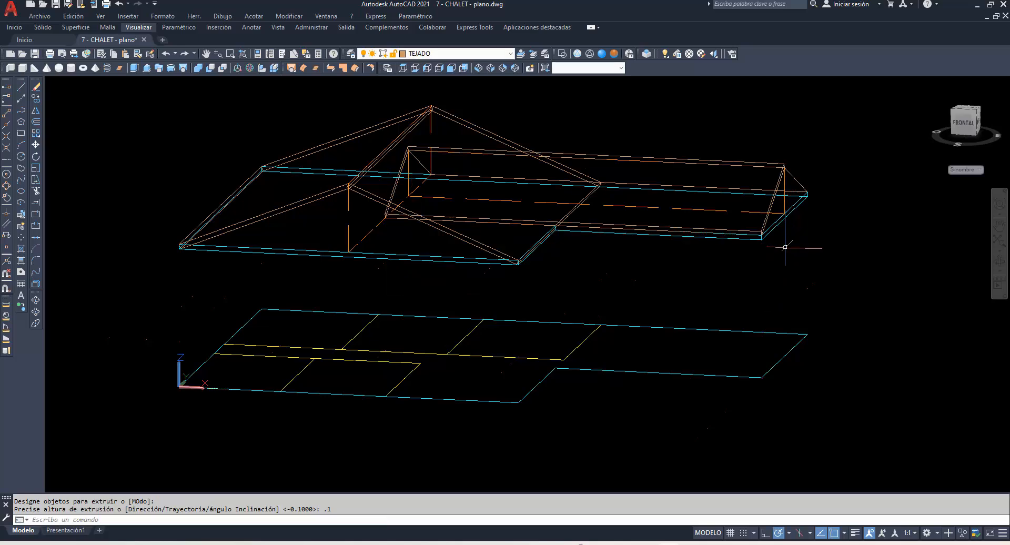
text(h)
key(Return)
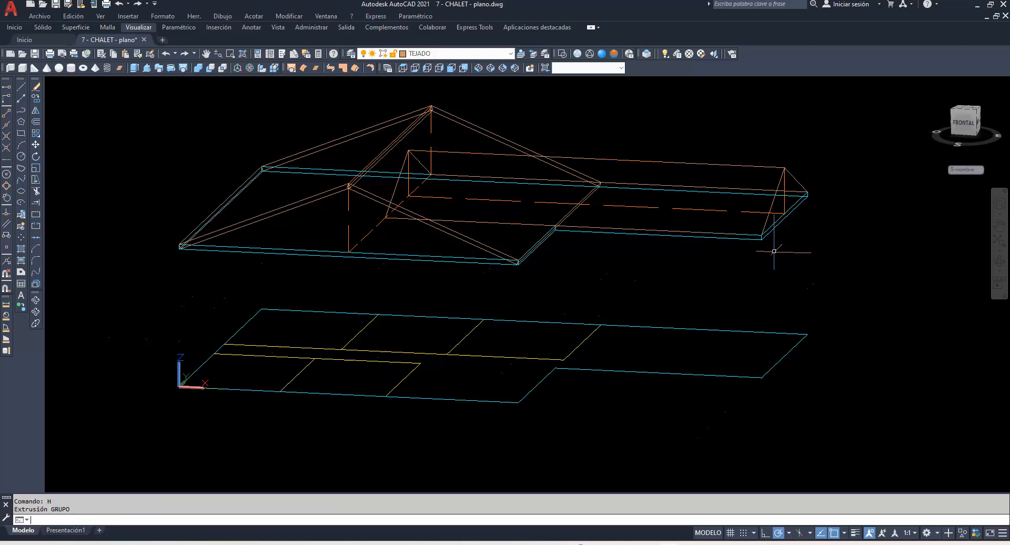
Extrude the outline of the wing's front roof slope by -0.1.
click(135, 69)
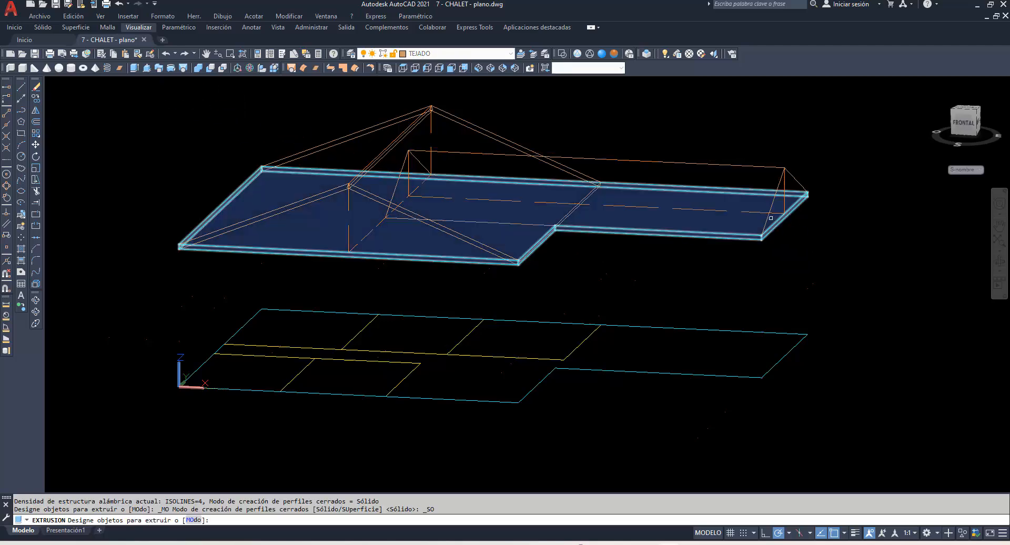
click(767, 221)
key(Return)
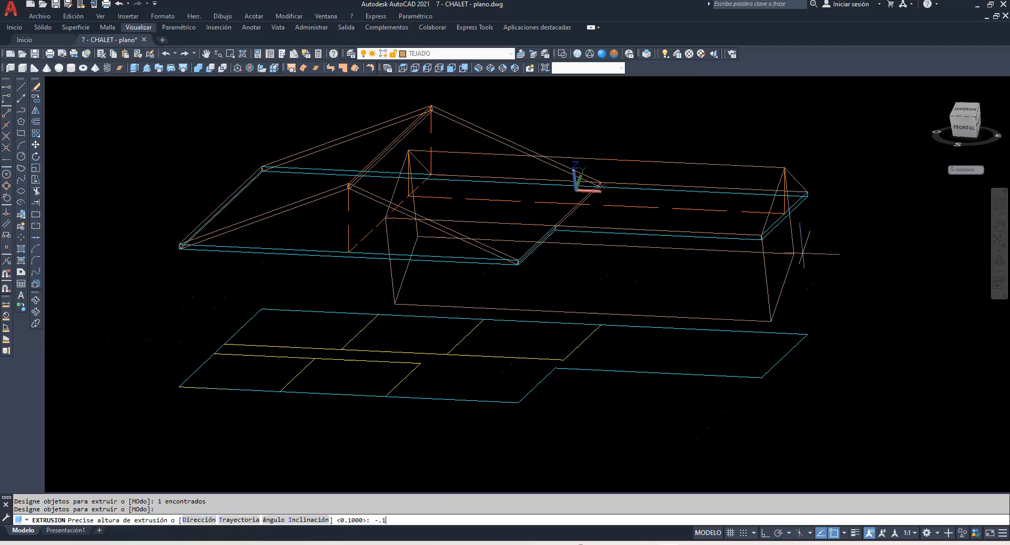
key(Return)
Extrude the outline of the wing's rear roof slope by 0.1.
key(Return)
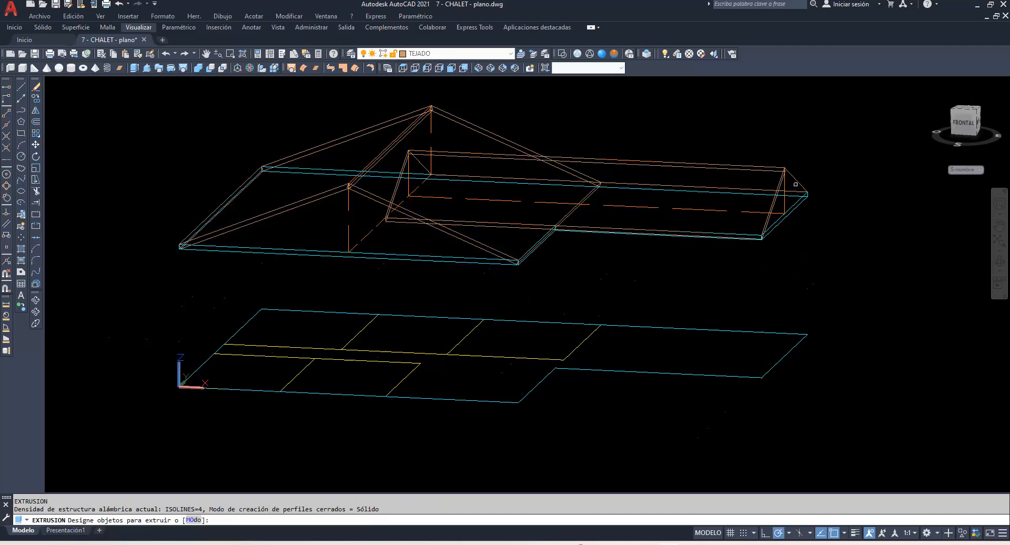
click(794, 181)
key(Return)
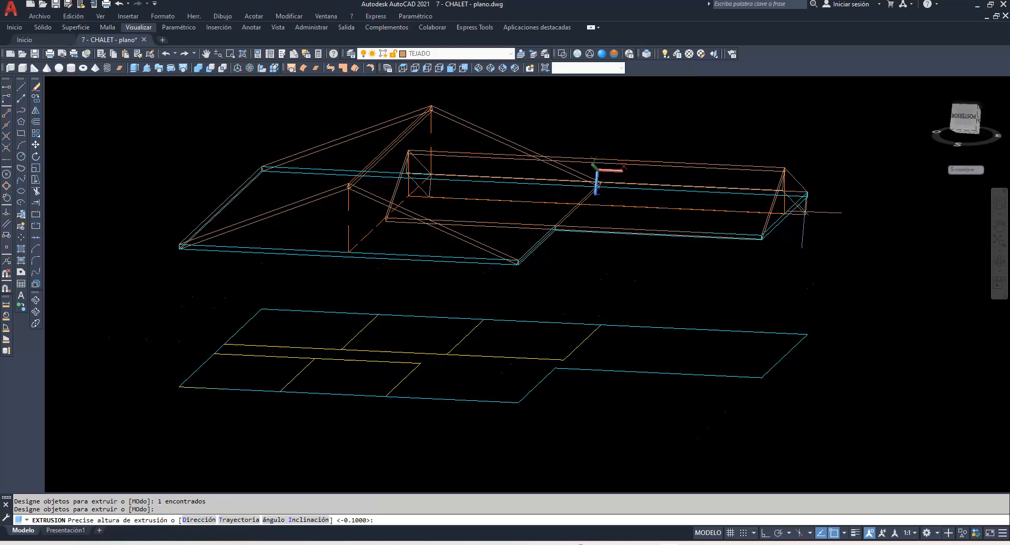
text(.1)
key(Return)
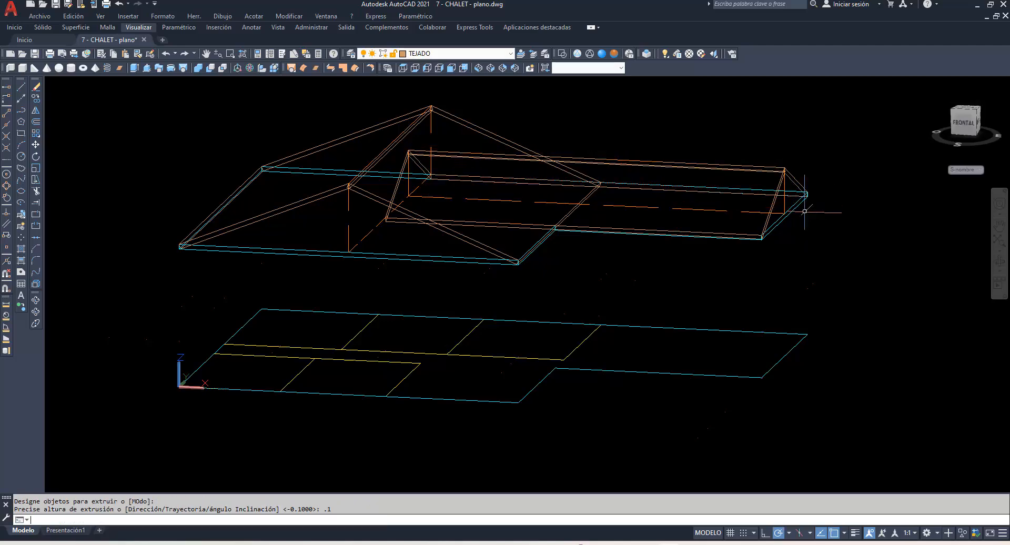
Display the model in realistic shading, turn on layer PAREDES EXT and make it current.
shift+middle_drag(883, 253, 850, 245)
click(601, 55)
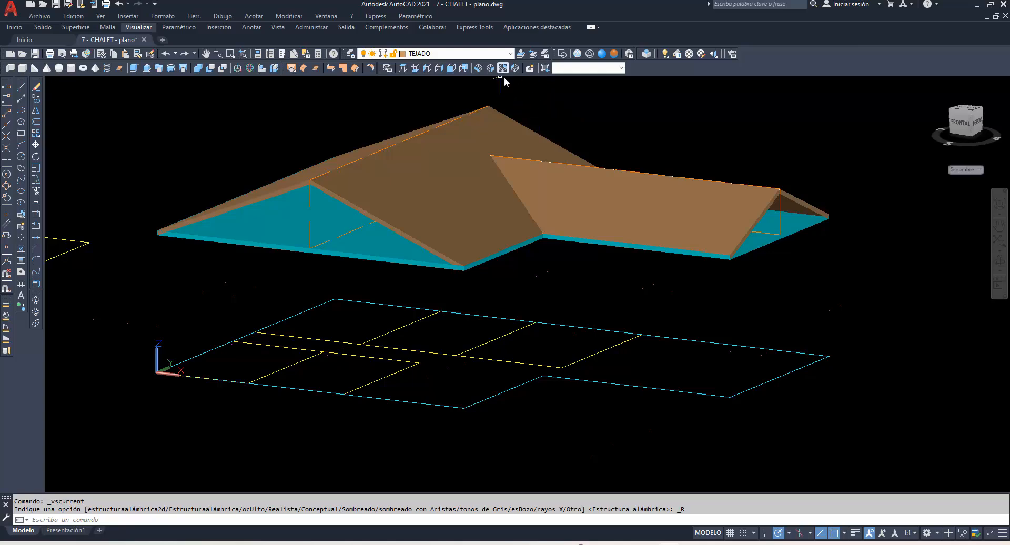
click(511, 53)
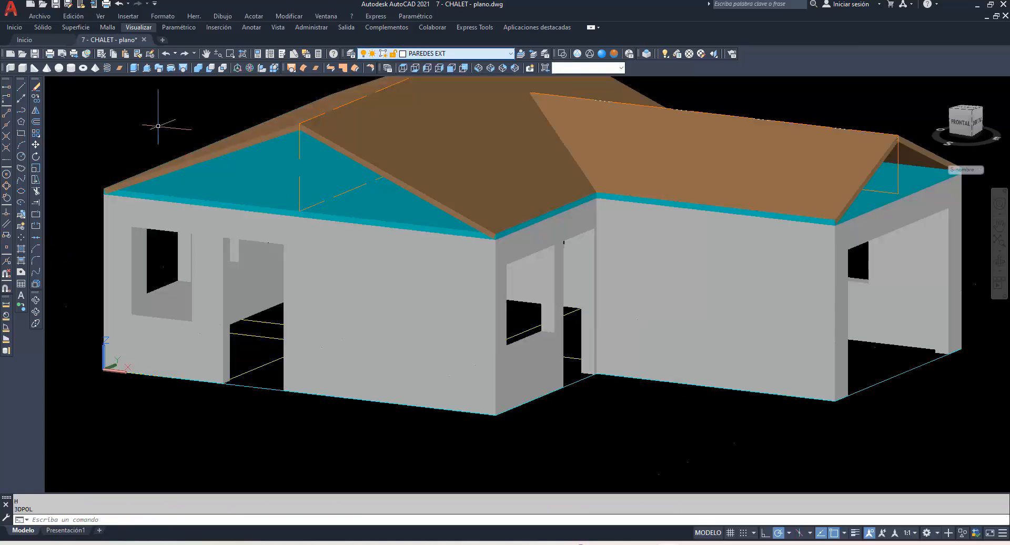
Measure the roof's vertical thickness at the peak of the main body's front gable.
scroll(299, 124, up, 5)
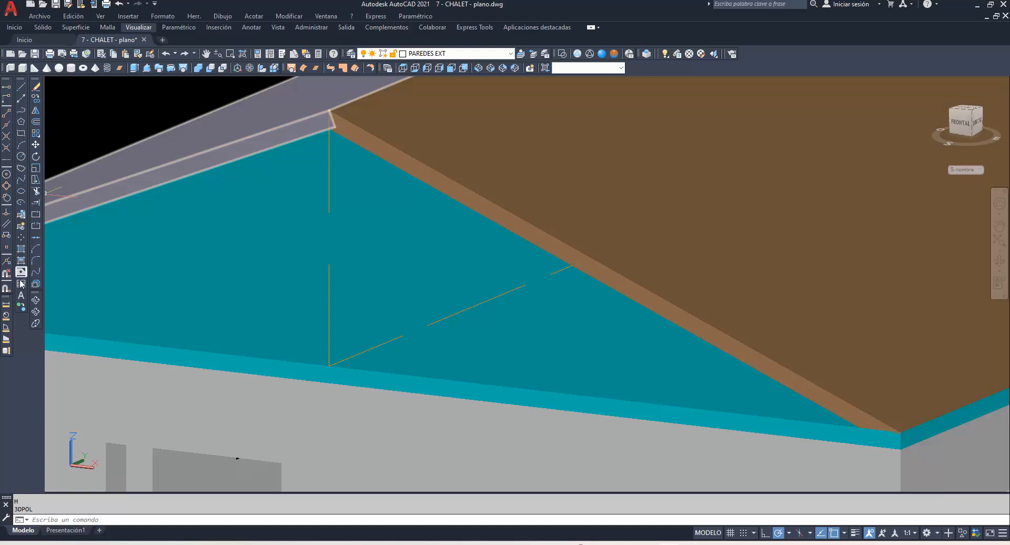
click(6, 306)
scroll(321, 104, up, 4)
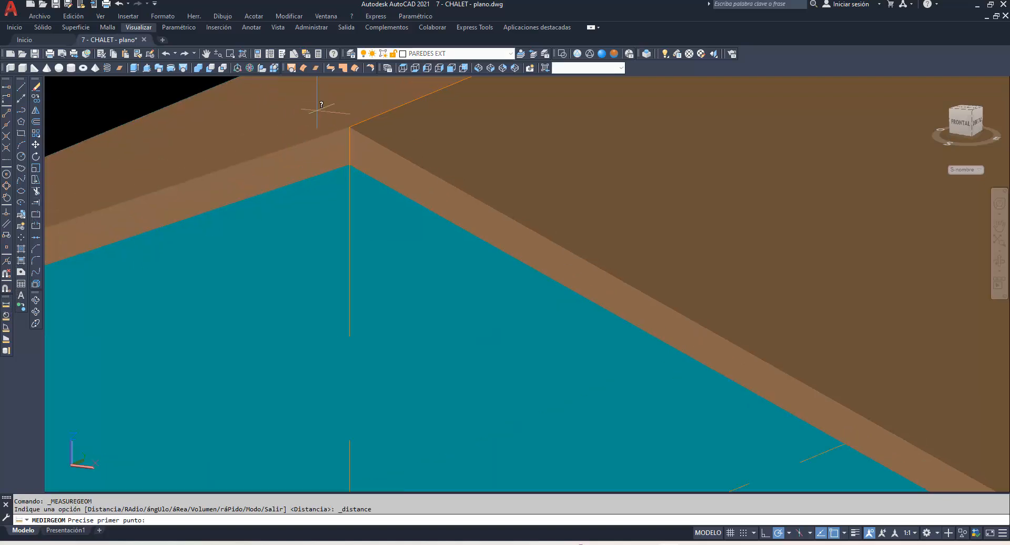
click(379, 148)
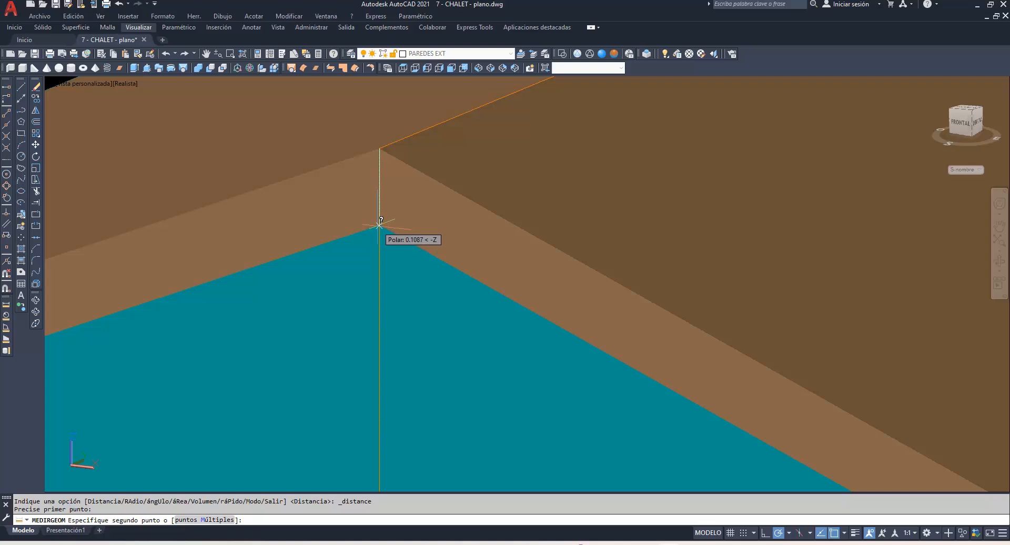
scroll(354, 168, down, 5)
key(Escape)
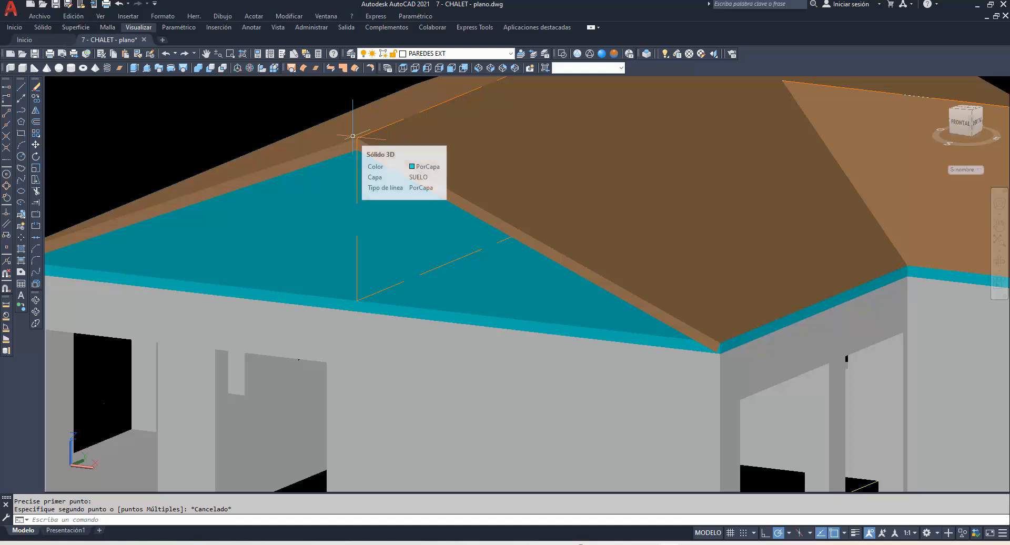
Turn off the TEJADO layer and switch the display back to wireframe.
click(352, 138)
click(510, 53)
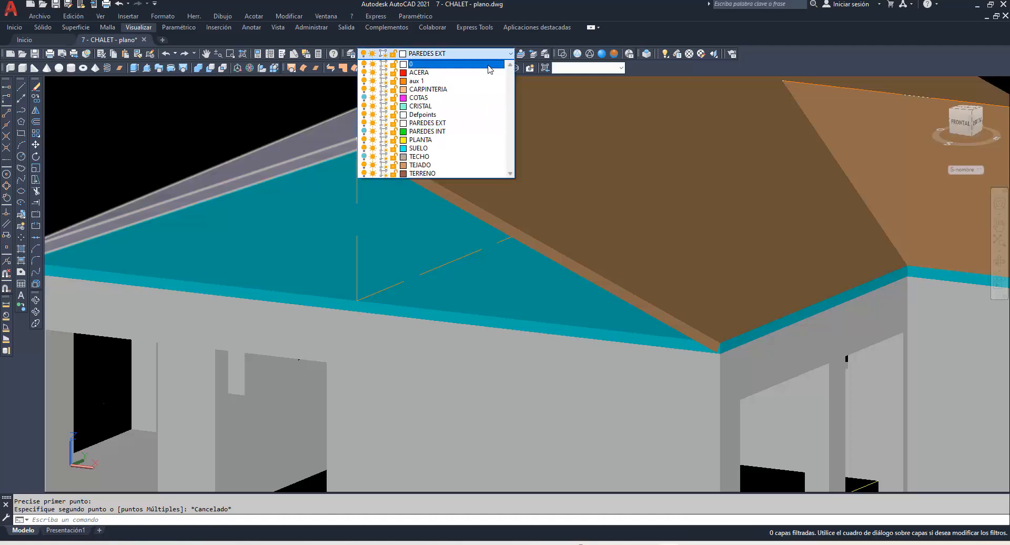
click(364, 165)
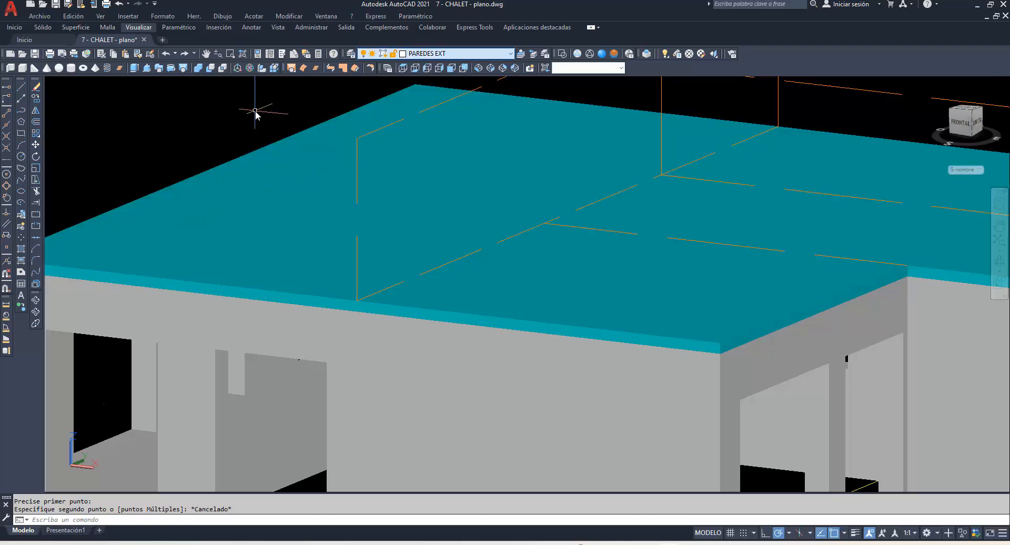
scroll(265, 111, down, 3)
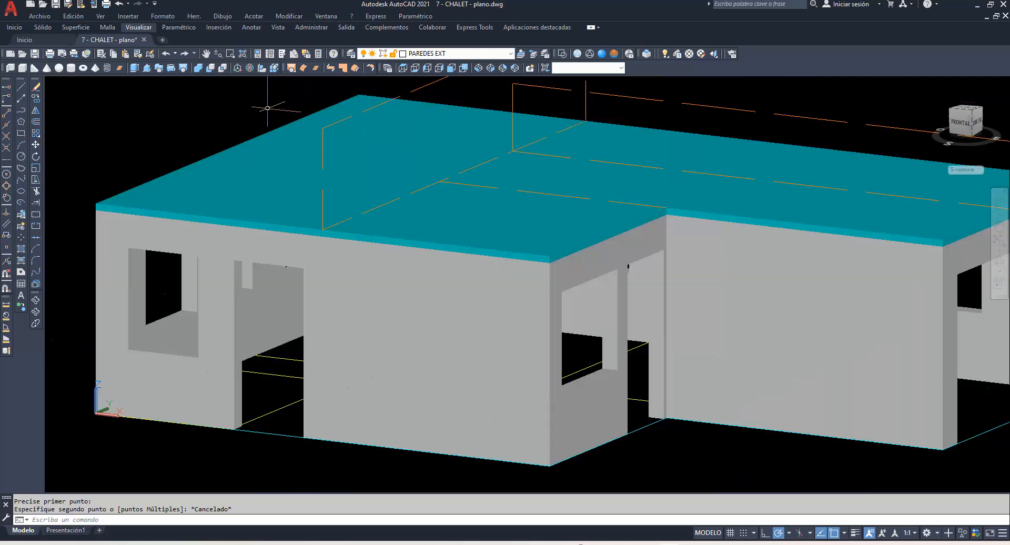
click(577, 54)
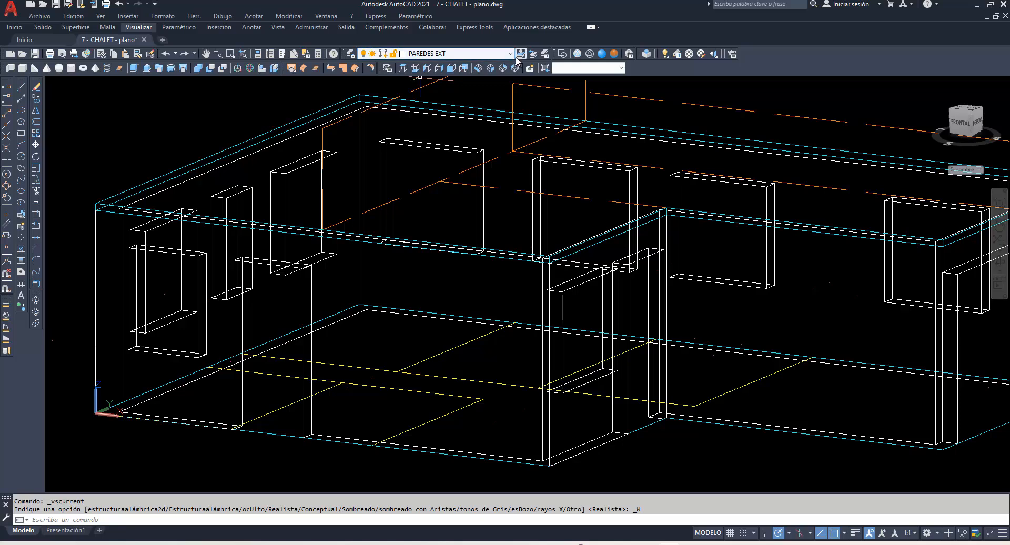
On layer aux 1, draw a line 0.1 long vertically downward from the peak of the main body's front gable.
click(510, 54)
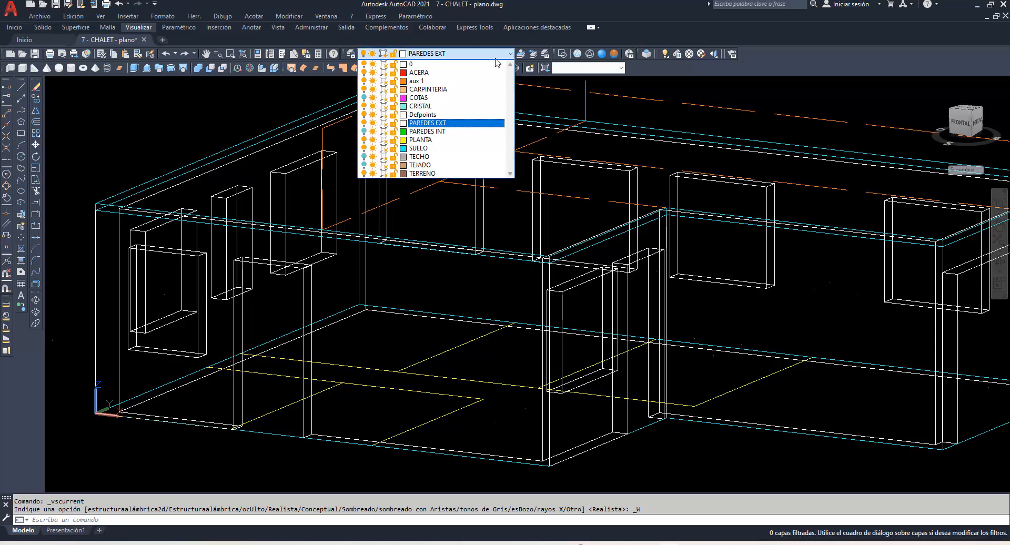
click(439, 86)
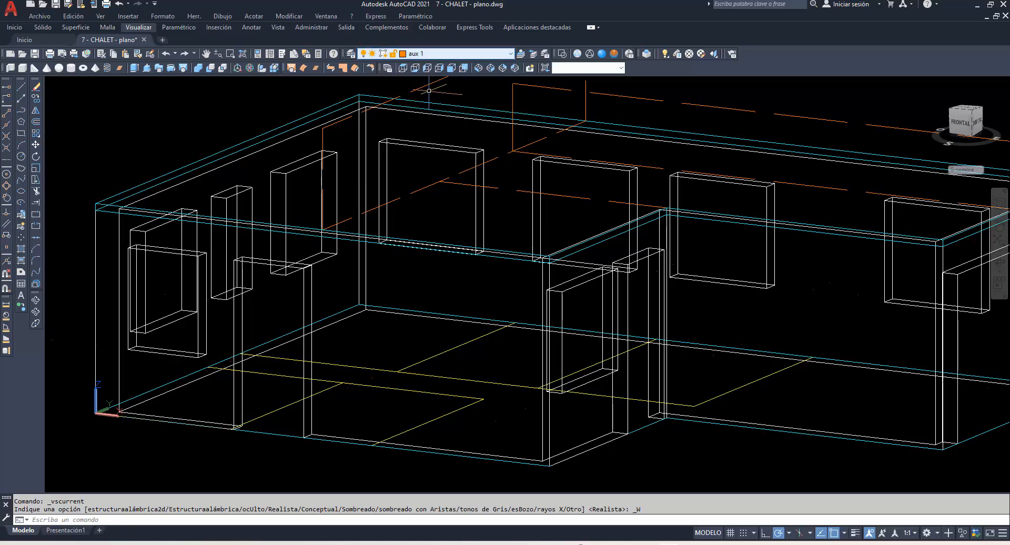
key(Return)
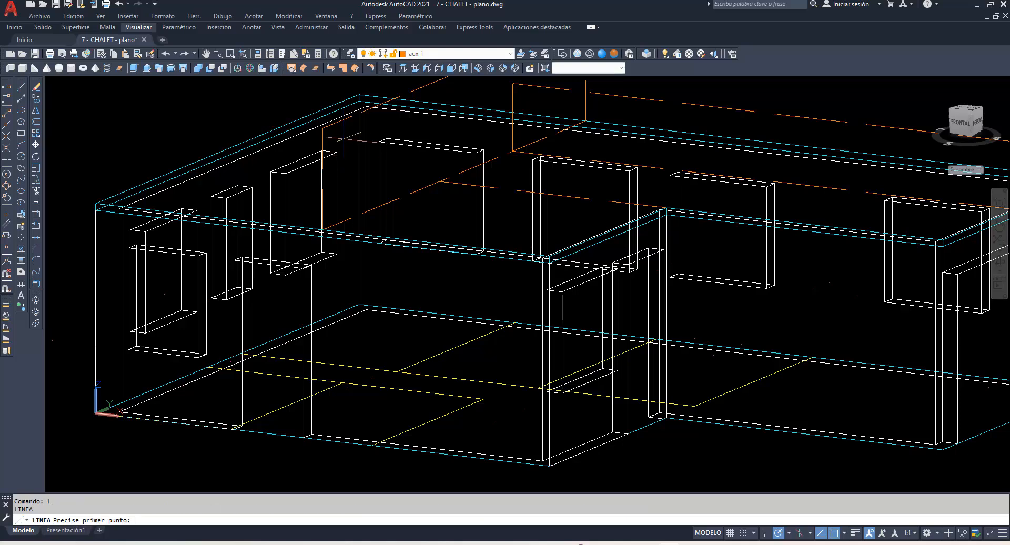
click(323, 127)
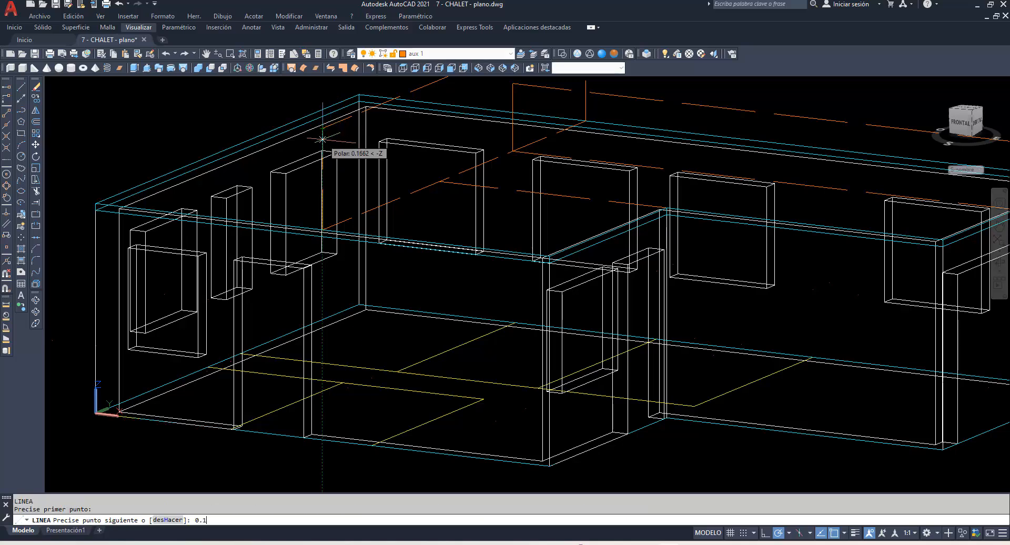
key(Return)
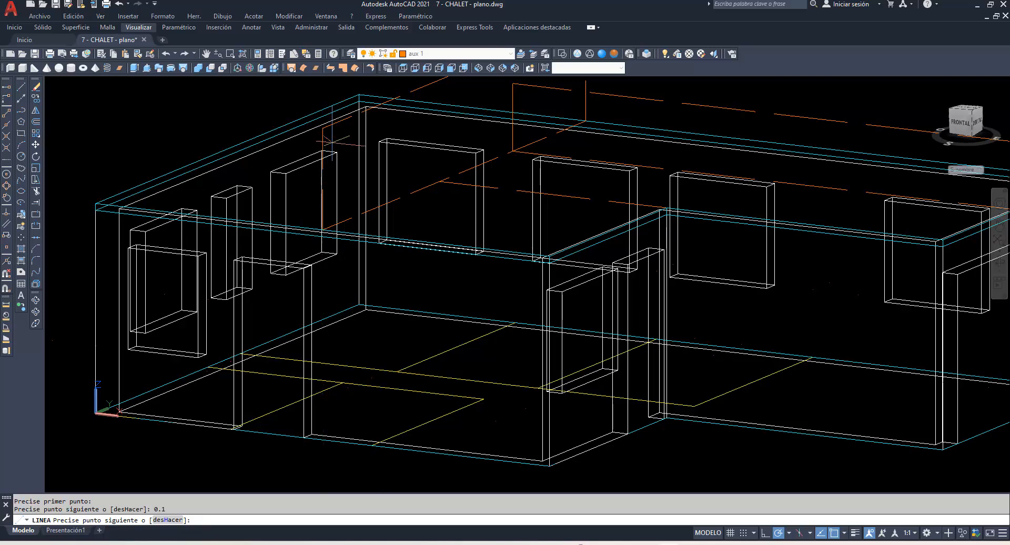
key(Return)
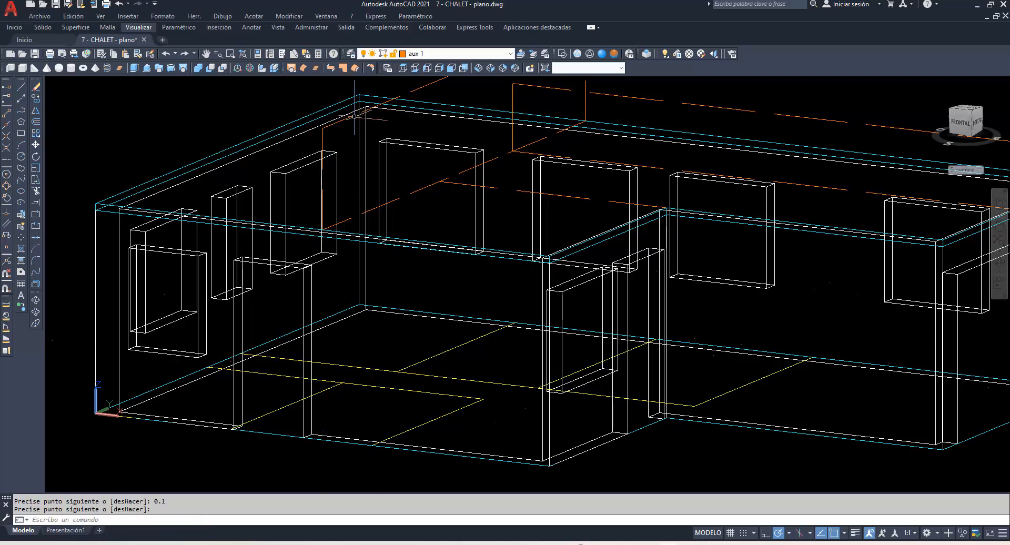
On layer PAREDES EXT, draw a closed triangular 3D polyline from the slab's front corners to the point below the main body's gable peak.
click(510, 53)
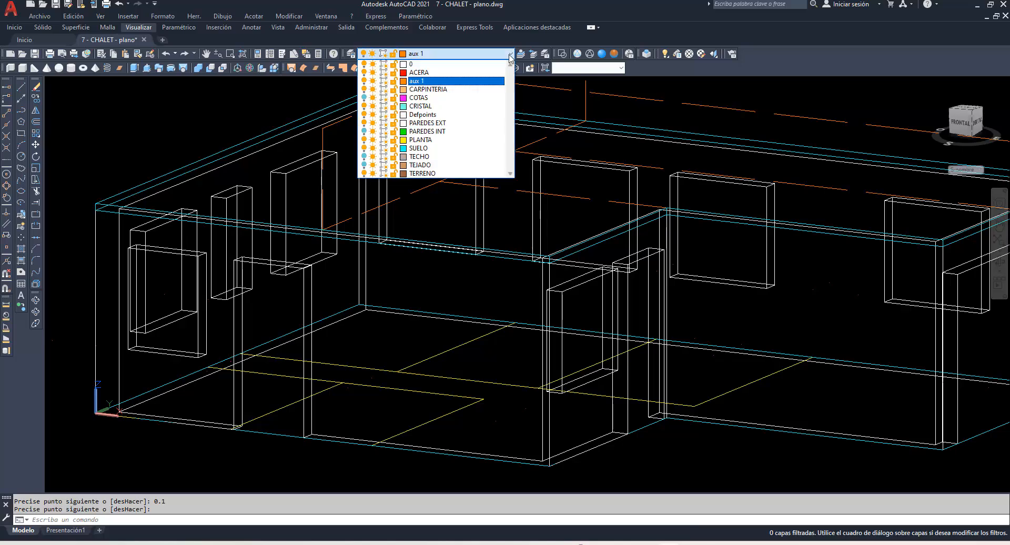
click(451, 123)
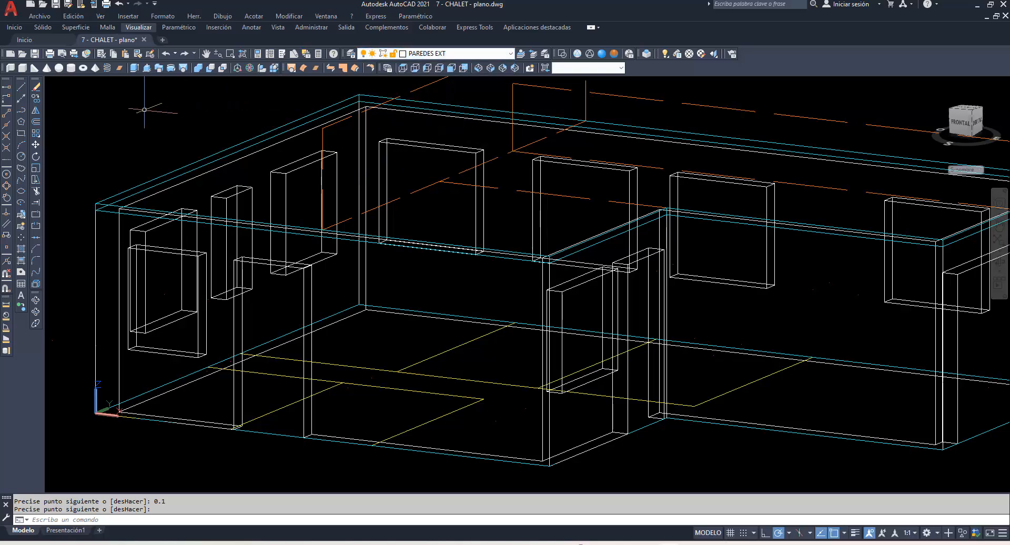
text(3dpol)
key(Return)
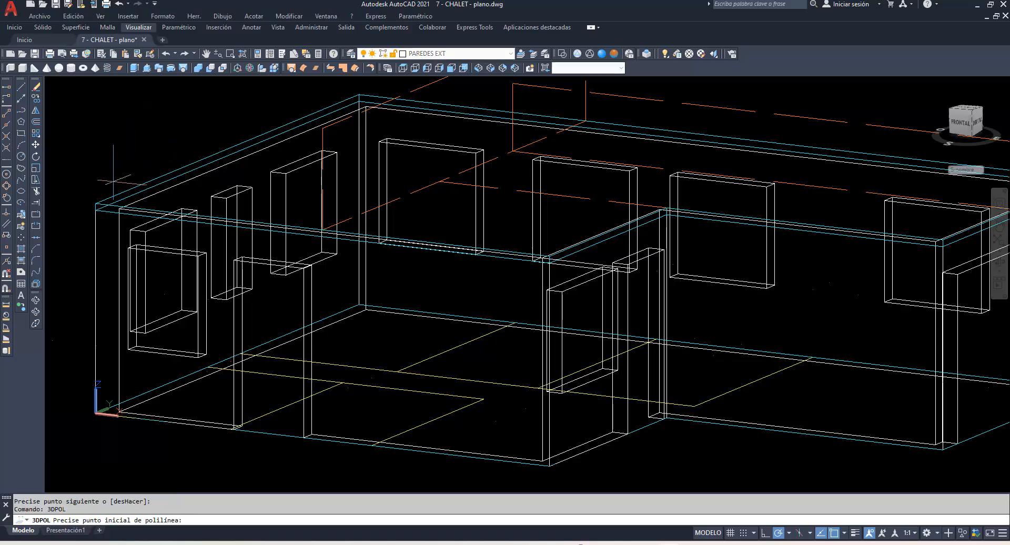
click(97, 204)
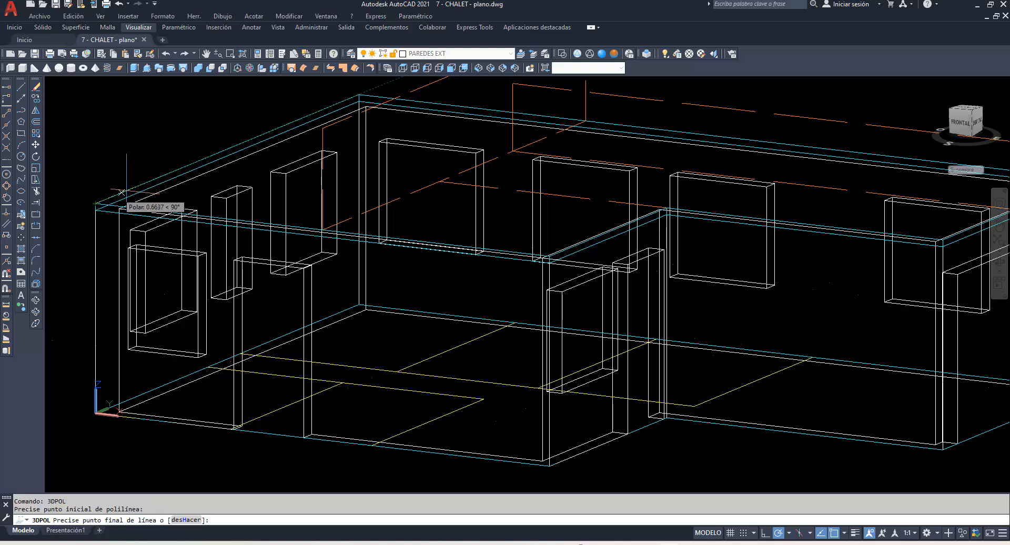
click(323, 135)
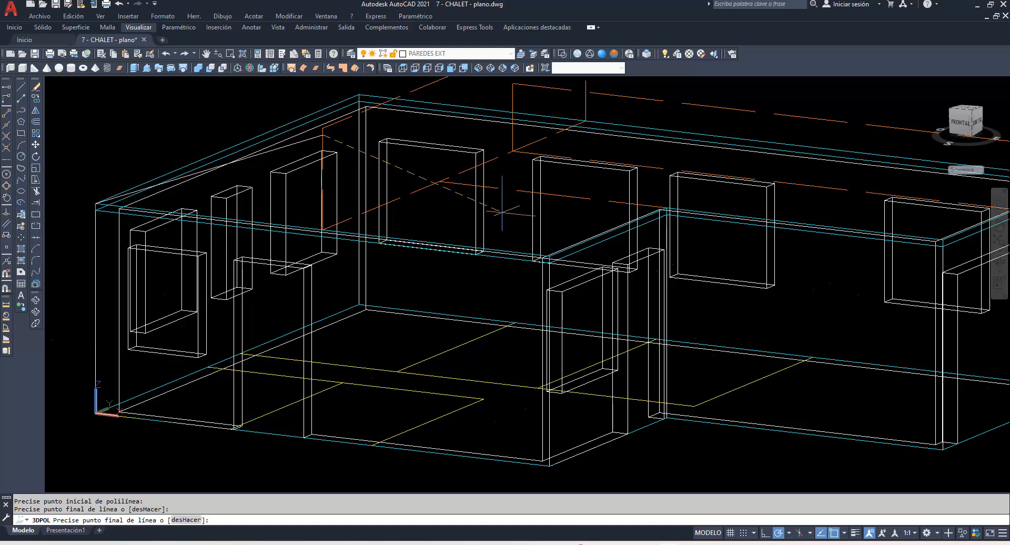
scroll(549, 257, up, 4)
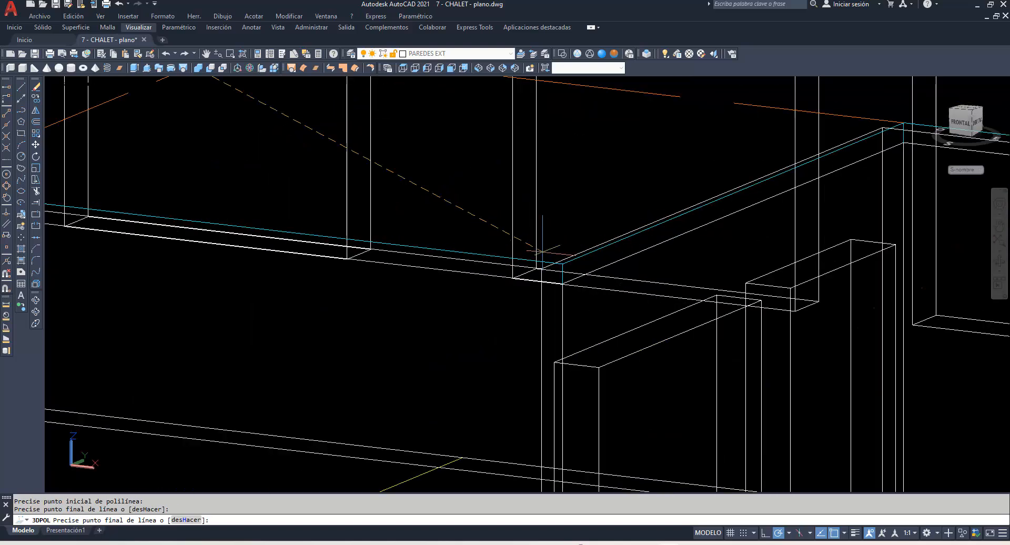
click(562, 263)
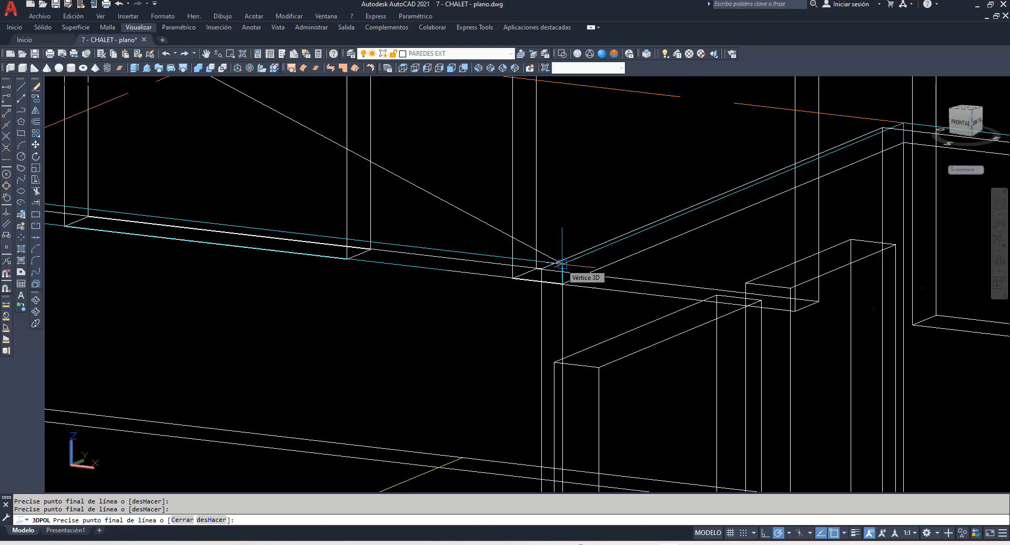
key(Return)
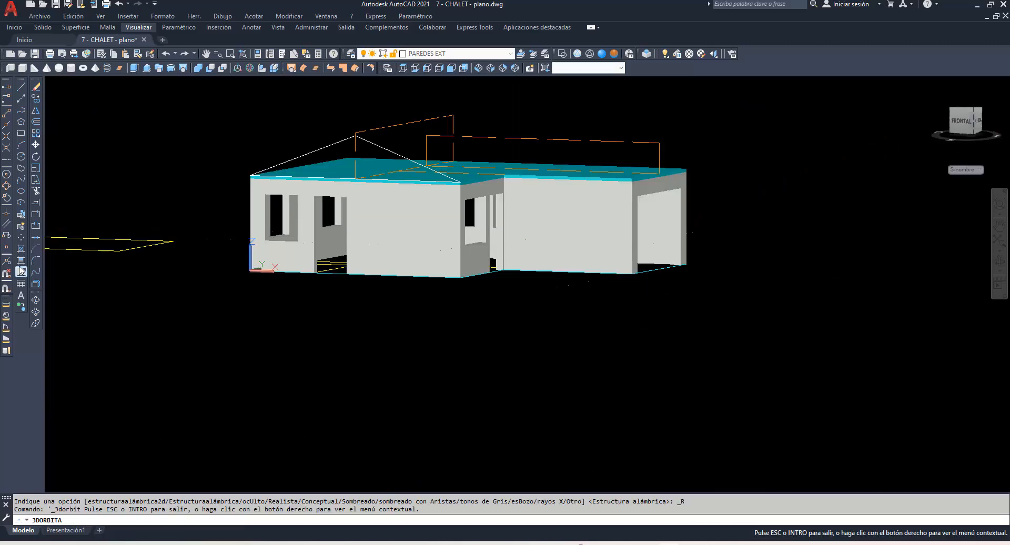
Convert the main body's front gable triangle into a region.
click(21, 272)
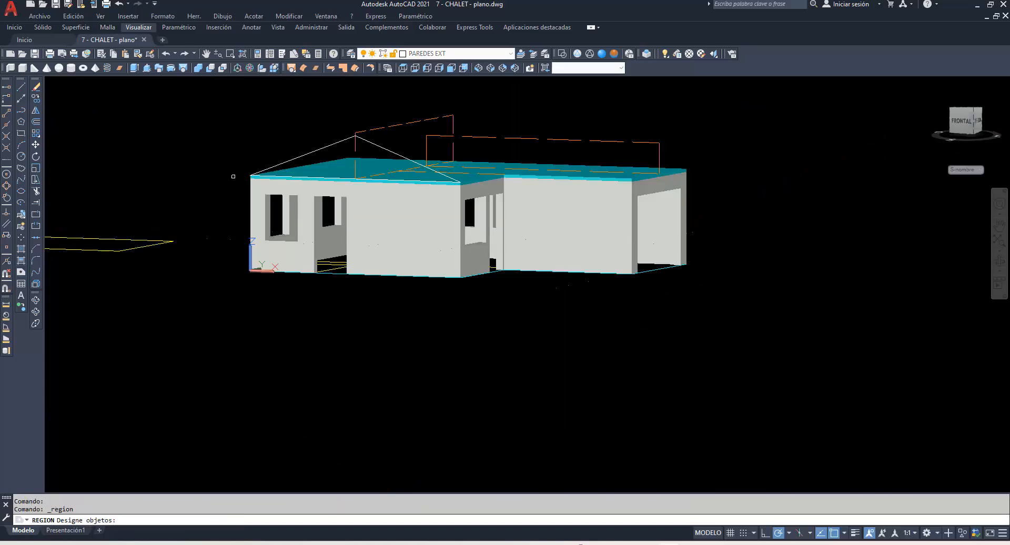
click(283, 163)
key(Return)
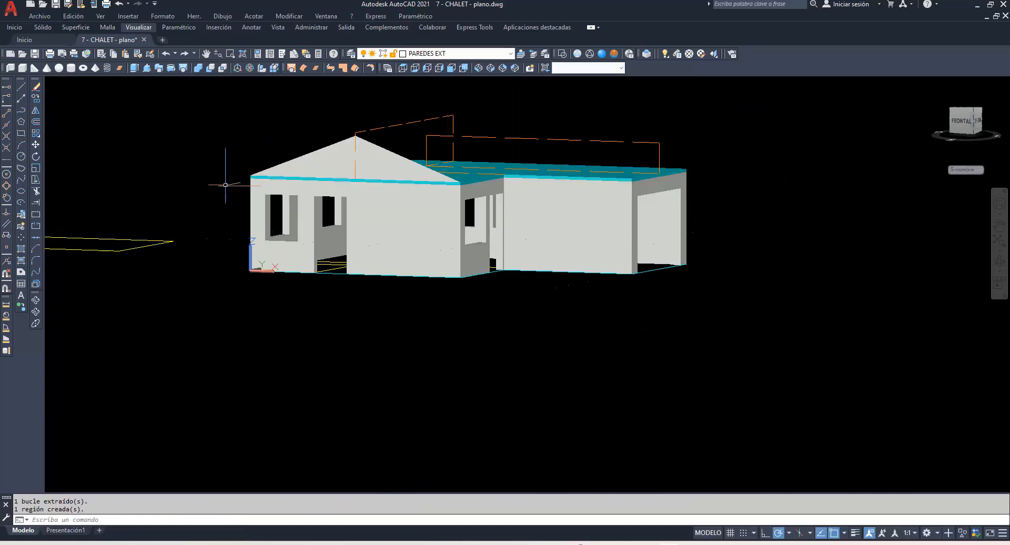
Copy the front gable region to the rear end of the main body, aligned with the slab's rear corner.
click(36, 98)
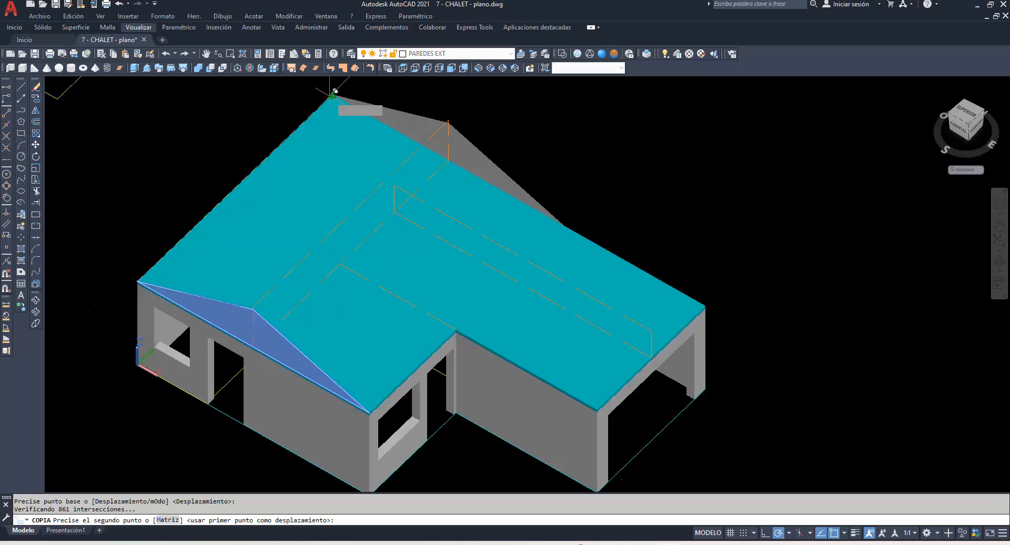
scroll(339, 92, up, 3)
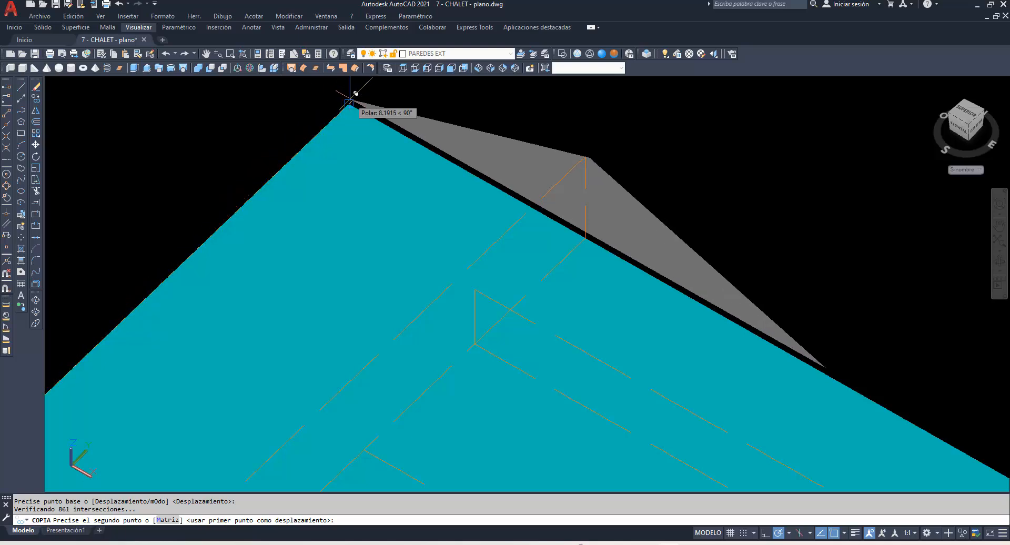
click(514, 101)
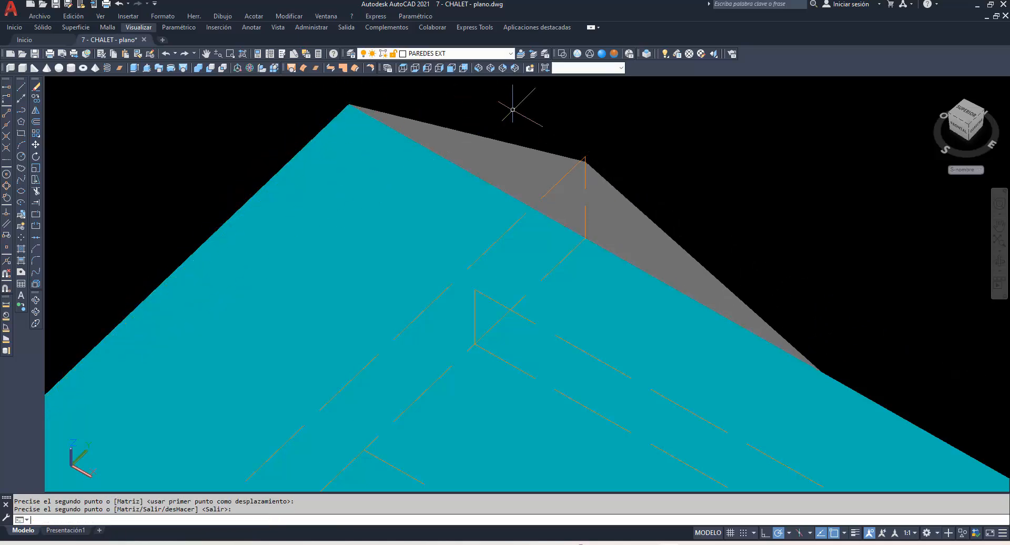
key(Return)
Draw a line 0.1 long vertically downward from the peak at the wing's gable end.
scroll(522, 116, down, 5)
scroll(632, 257, up, 5)
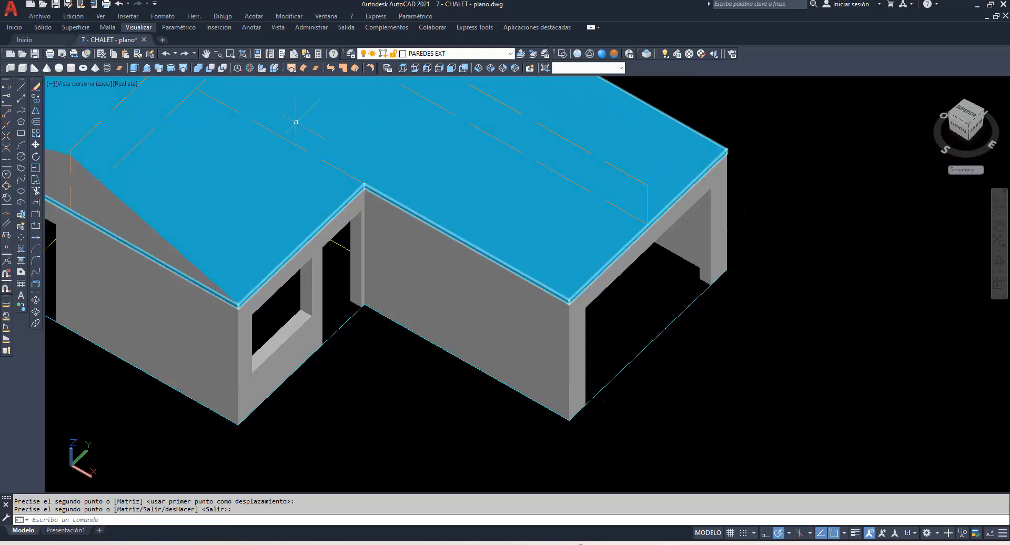
click(22, 87)
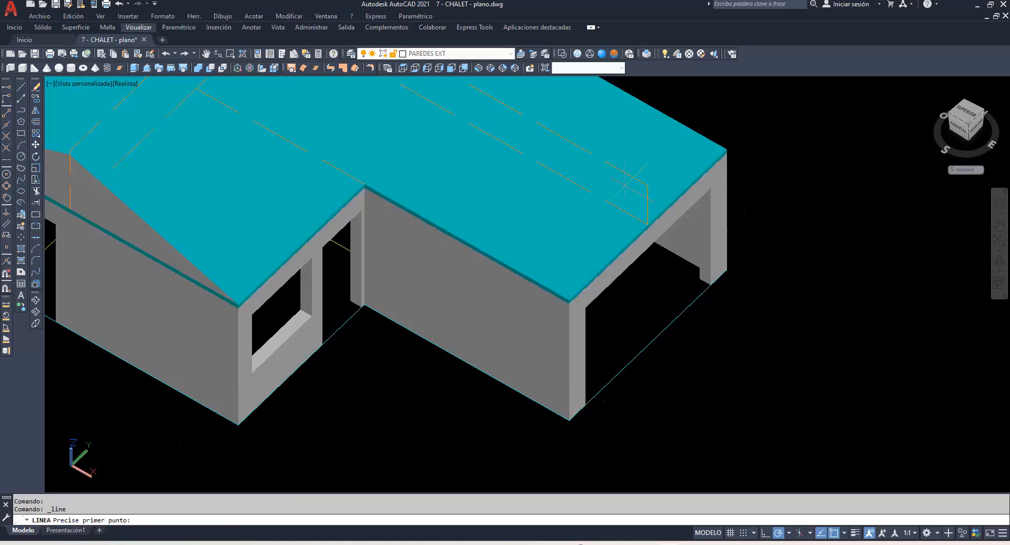
click(648, 186)
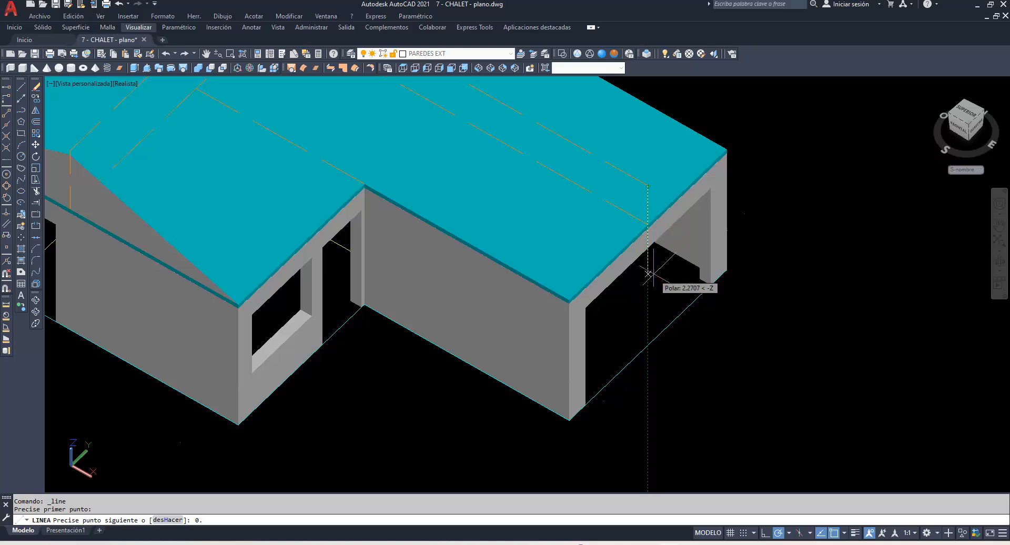
key(Return)
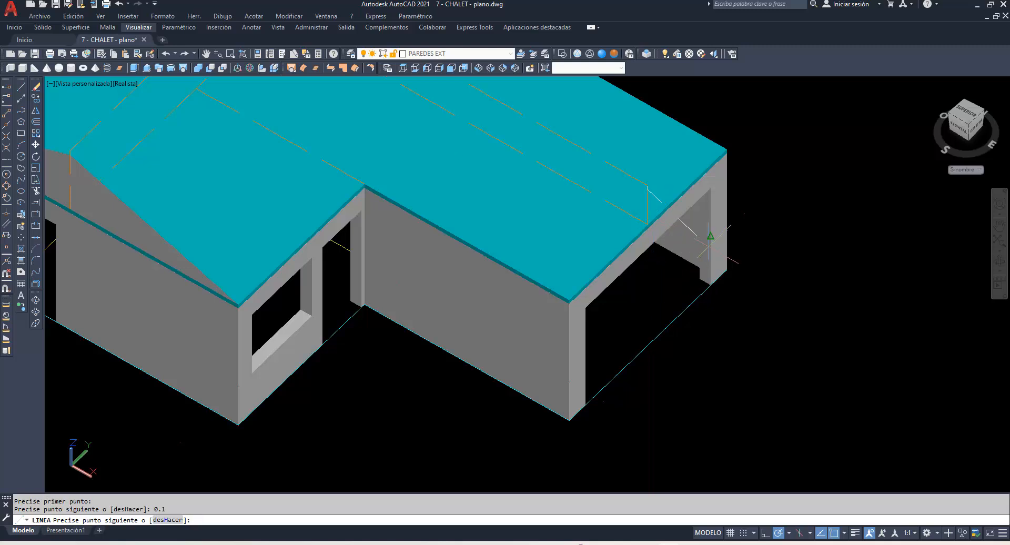
key(Return)
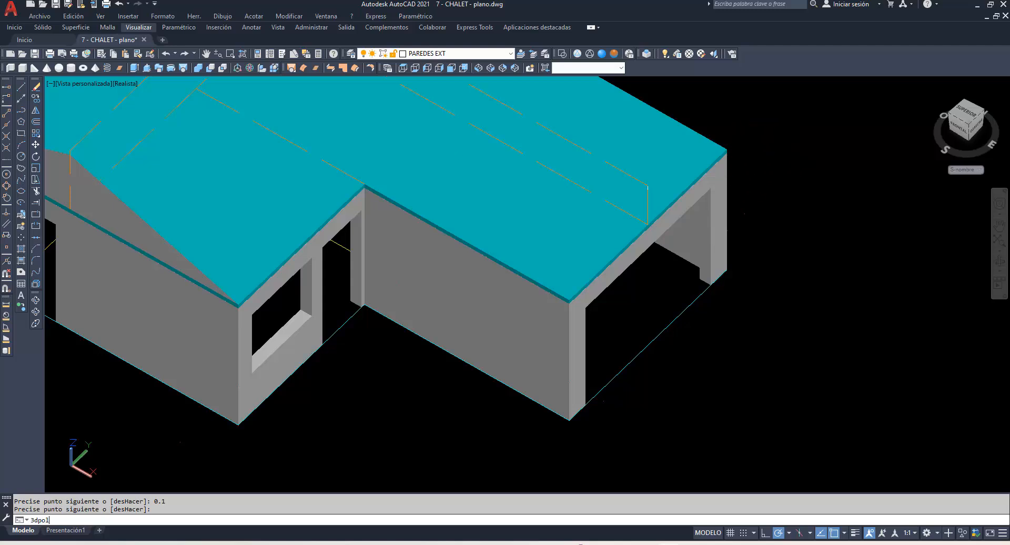
Draw a closed triangular 3D polyline at the wing's end, from the point below the peak to the slab's two corners.
text(3dpol)
key(Return)
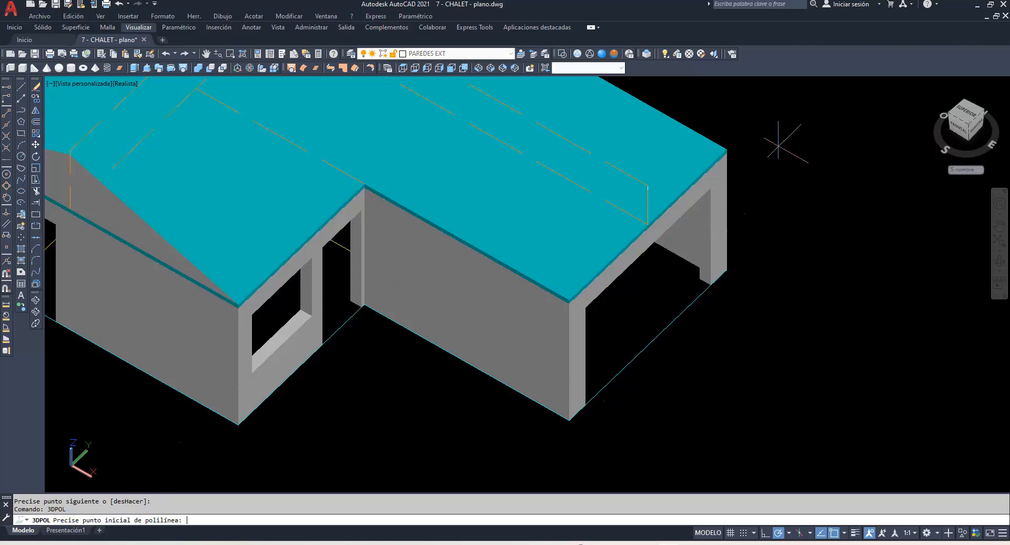
click(648, 188)
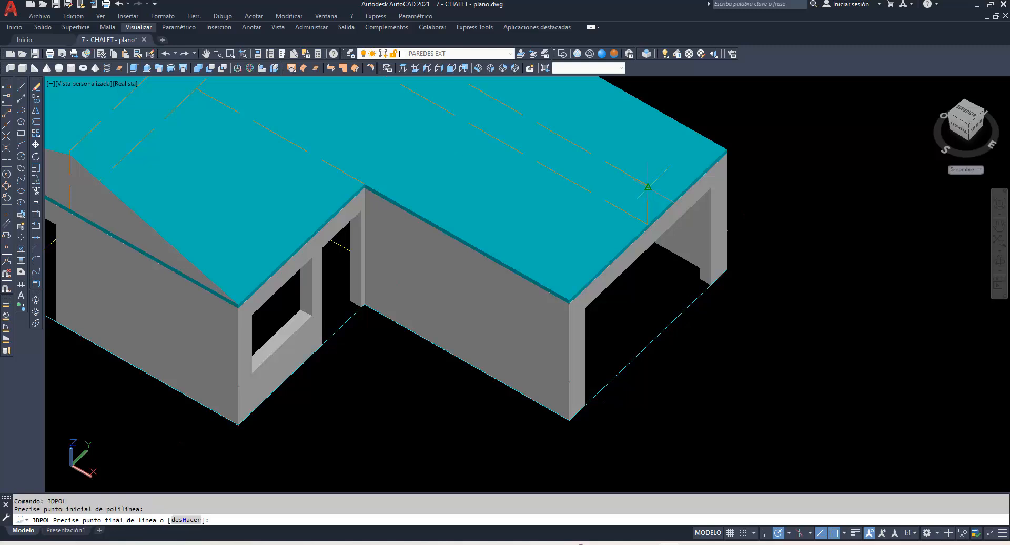
click(569, 299)
click(726, 149)
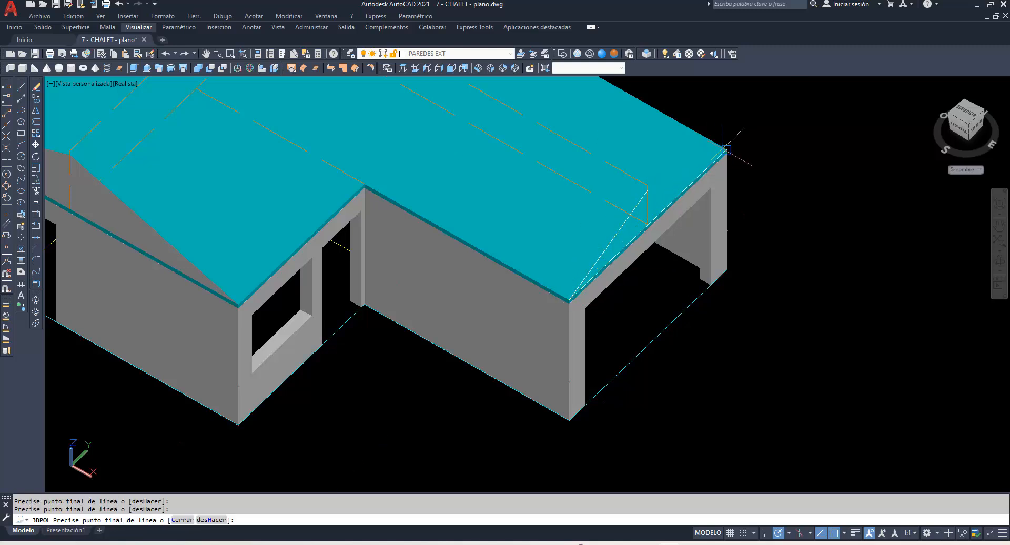
text(c)
key(Return)
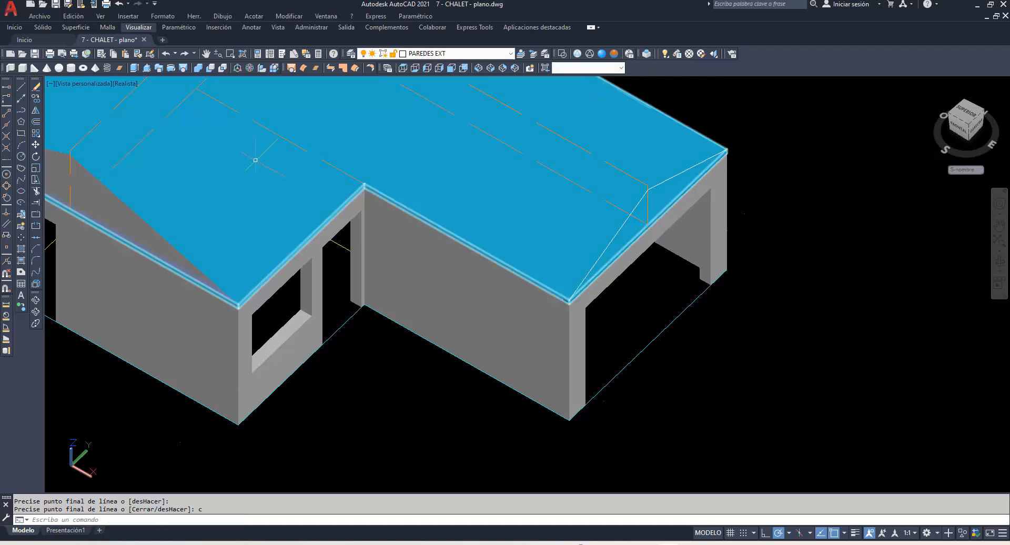
Convert the wing's gable triangle into a region and turn the TEJADO layer back on.
click(22, 284)
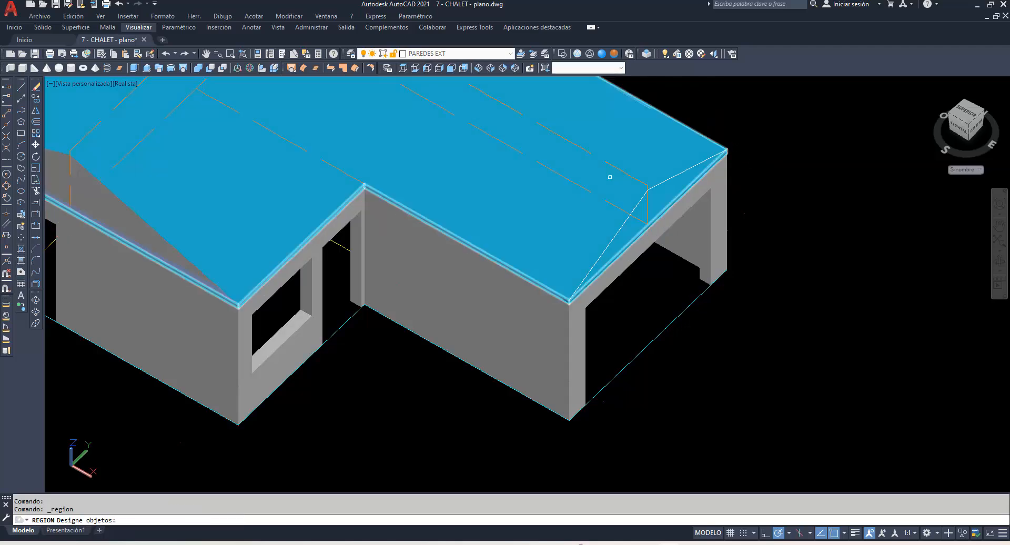
click(667, 179)
key(Return)
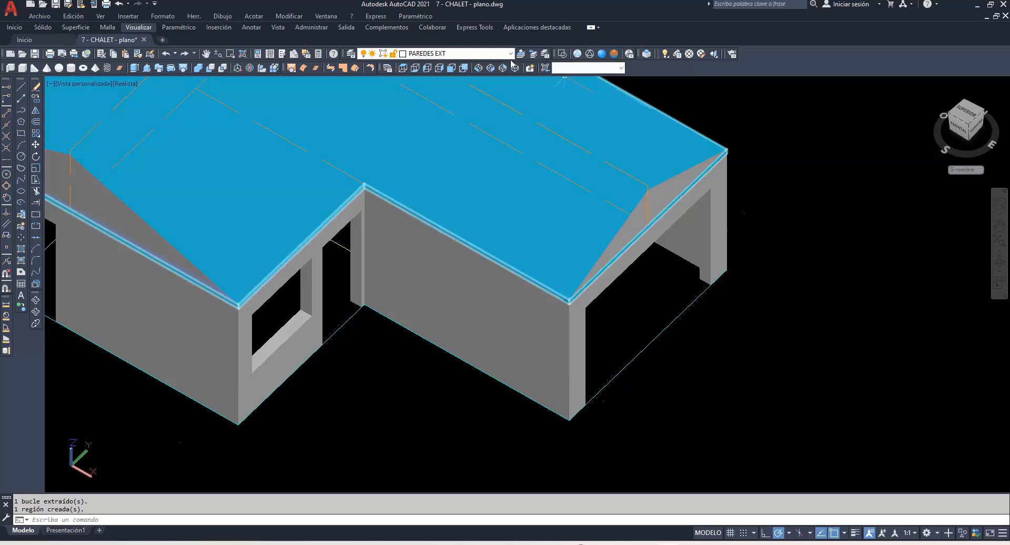
click(511, 53)
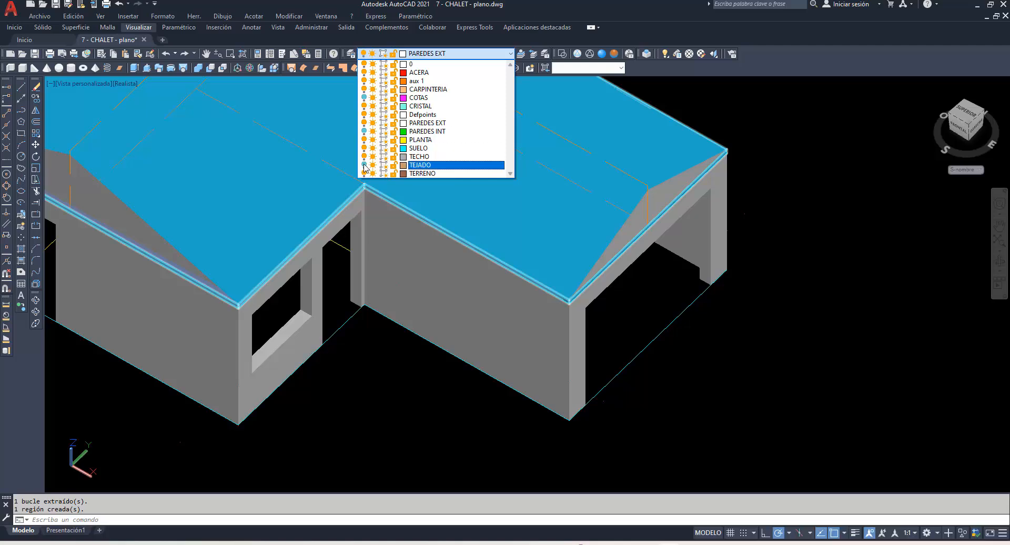
click(421, 165)
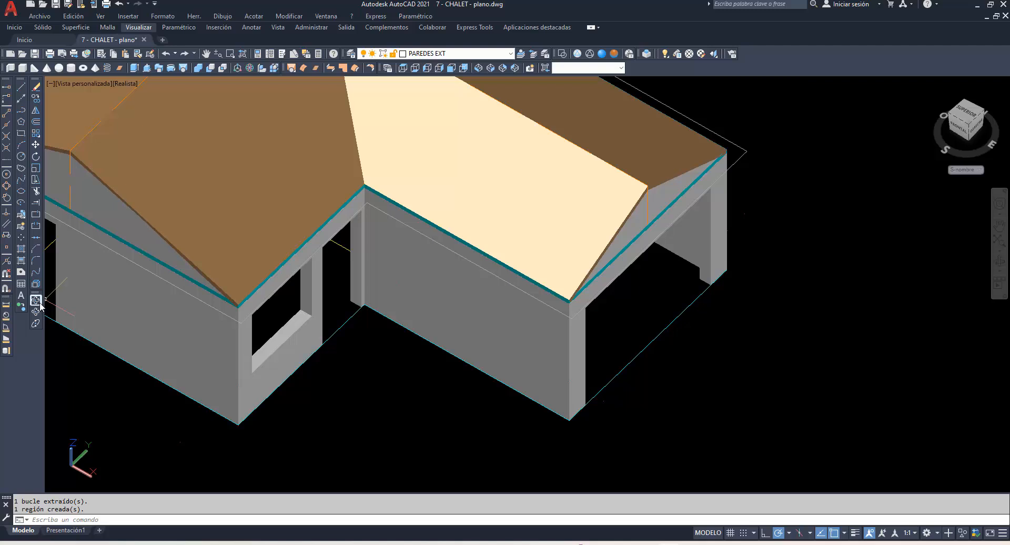
Move the upper slab beneath the roofs from layer SUELO to layer TECHO.
click(206, 54)
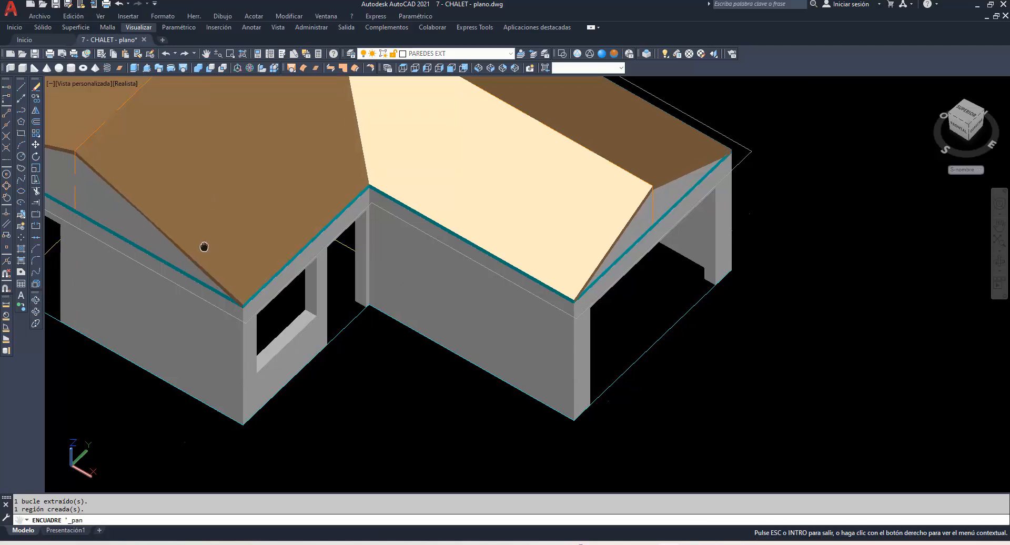
drag(202, 247, 467, 307)
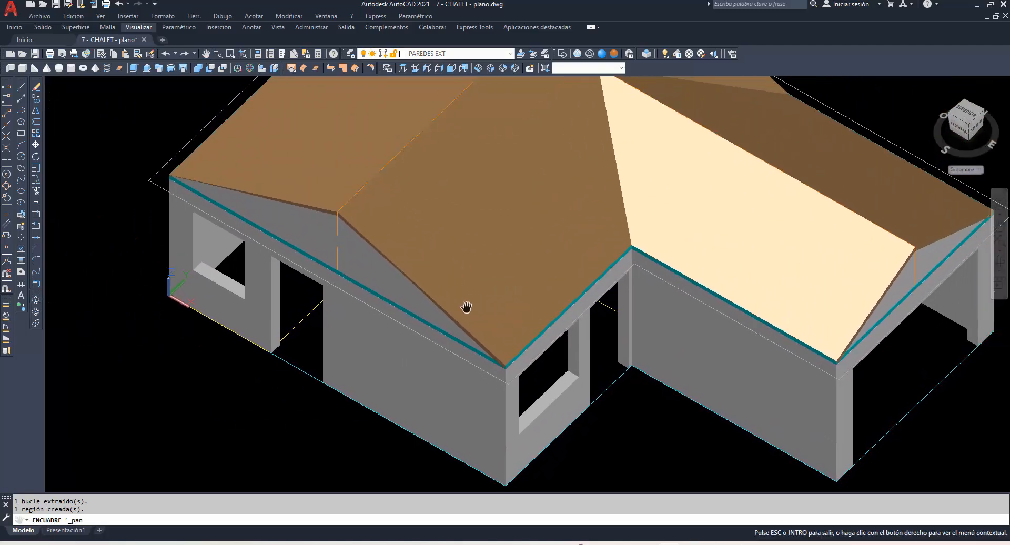
click(36, 299)
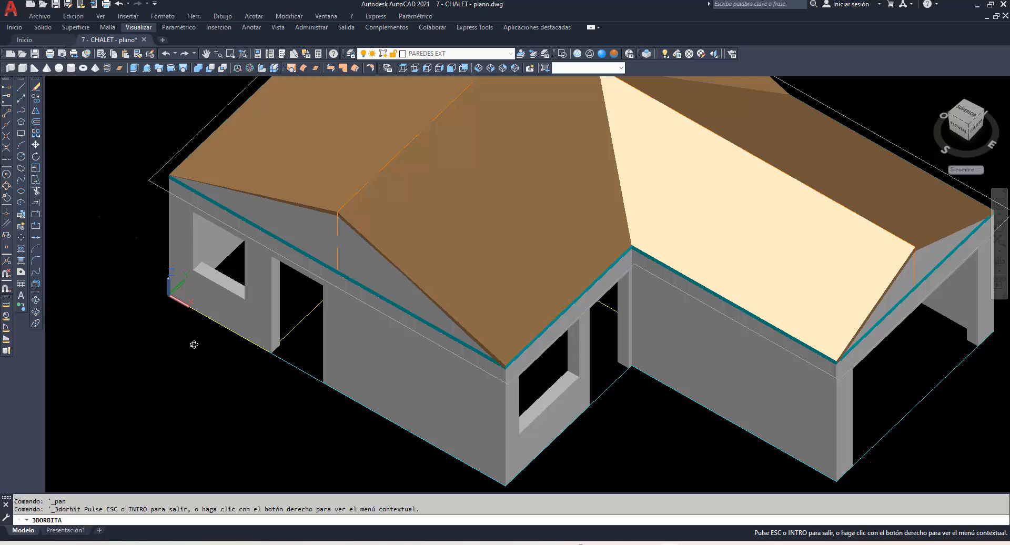
drag(192, 343, 218, 303)
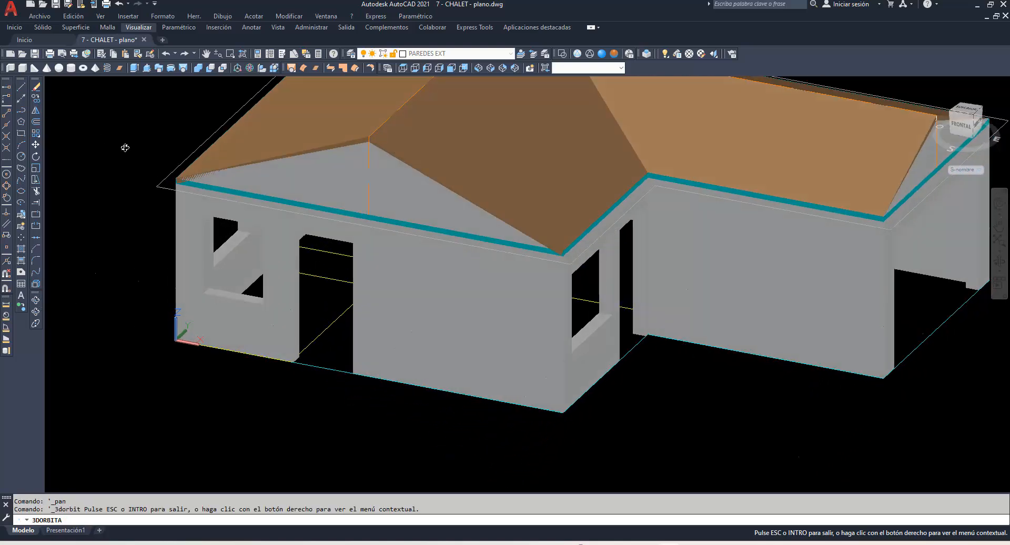
key(Escape)
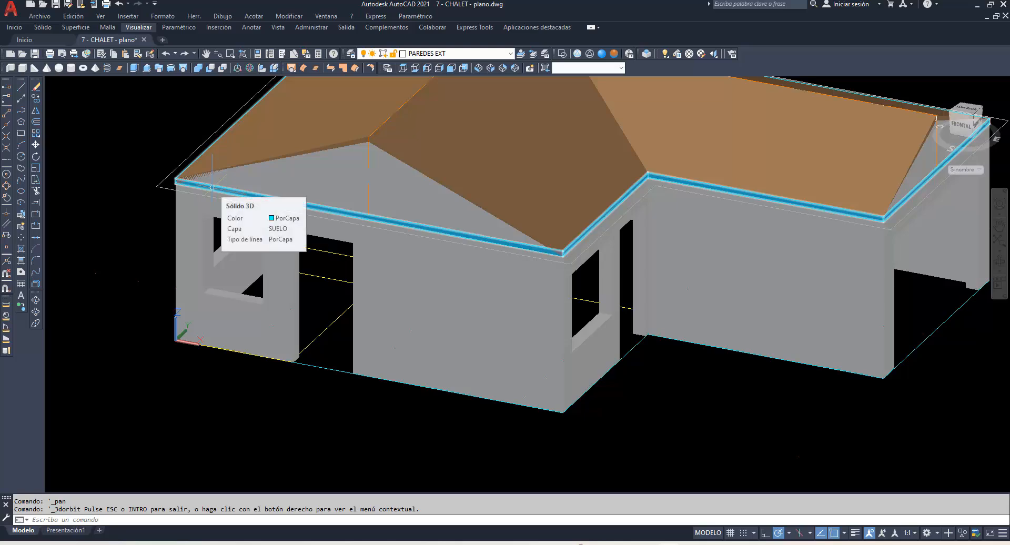
click(212, 186)
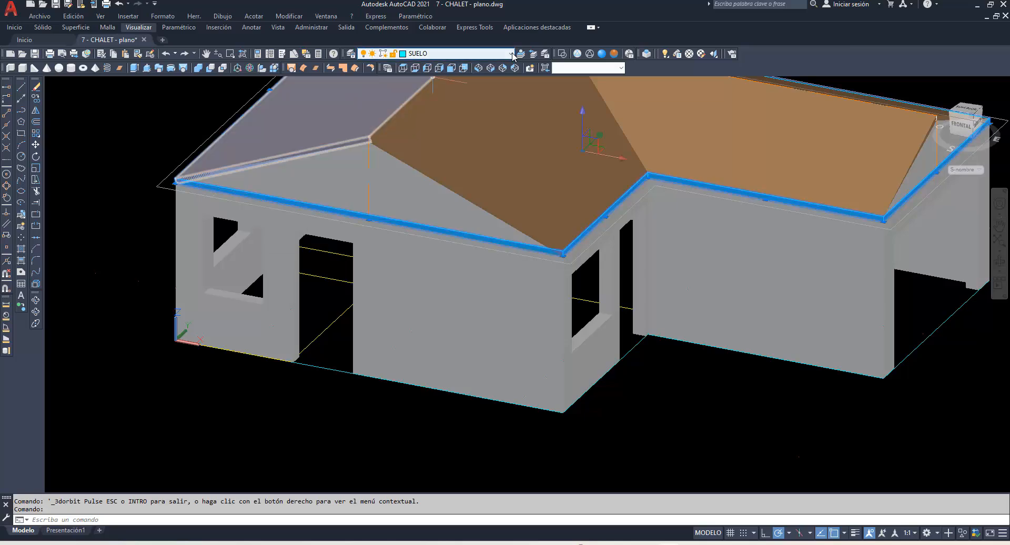
click(452, 53)
click(437, 157)
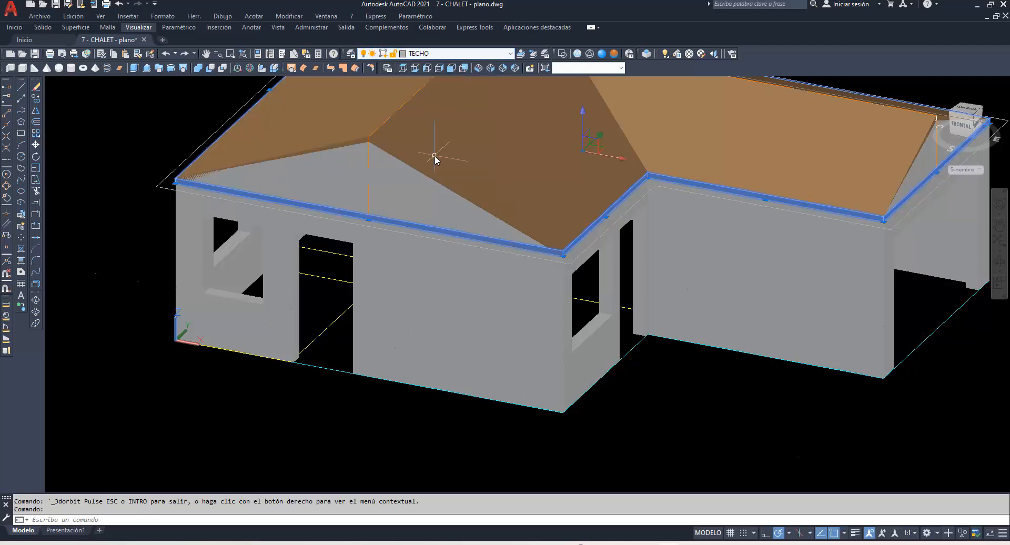
key(Escape)
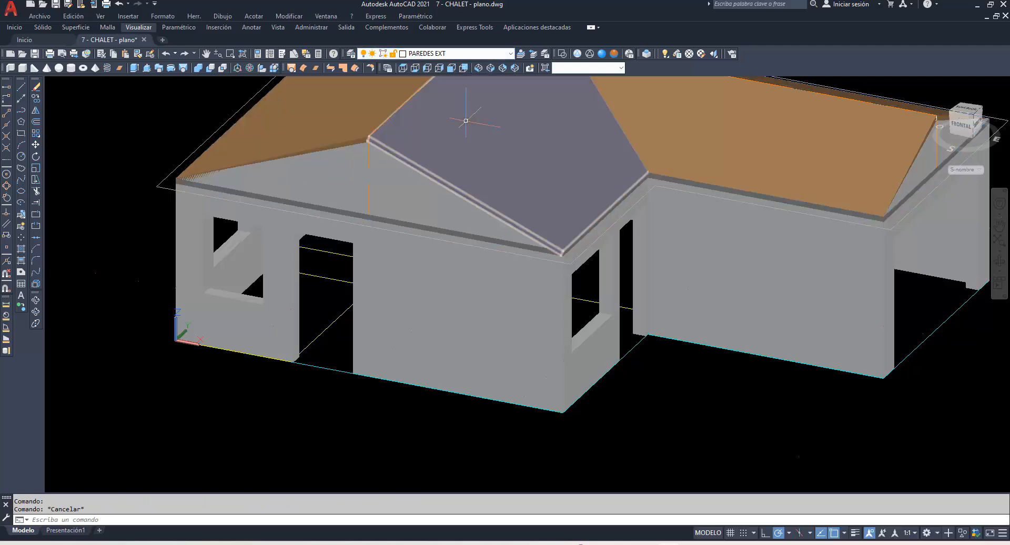
Make TECHO the current layer and start an extrusion for the eaves outline around the house.
click(509, 53)
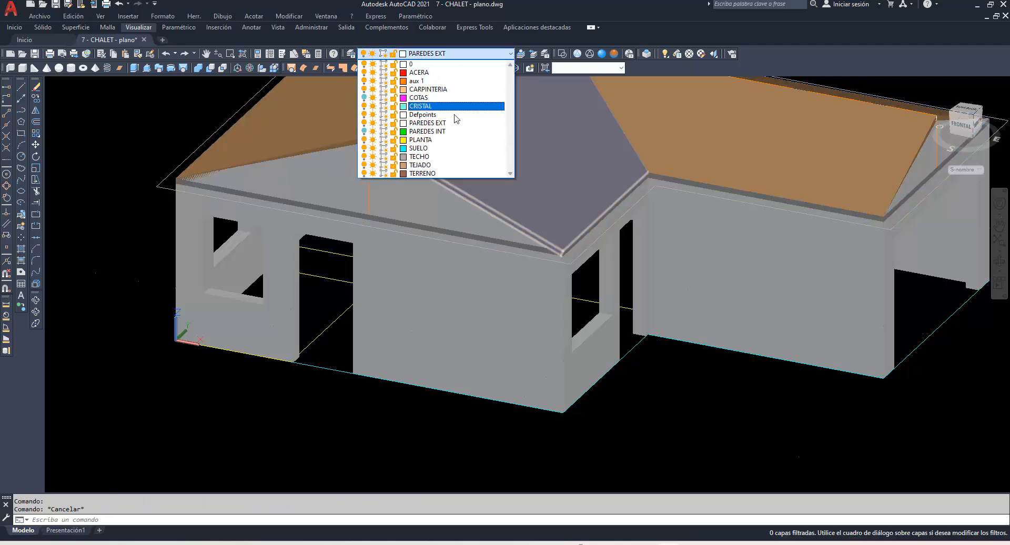
click(421, 156)
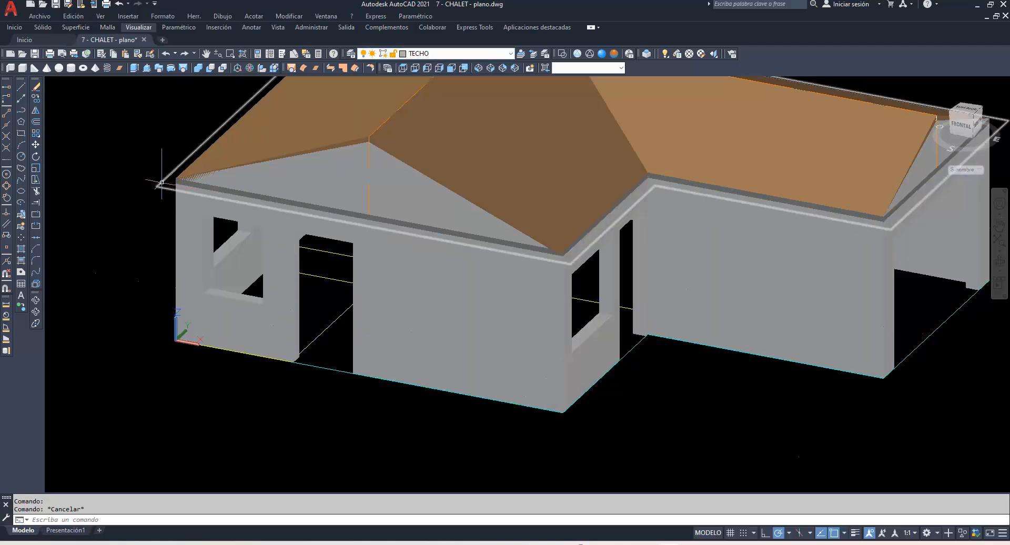
click(120, 68)
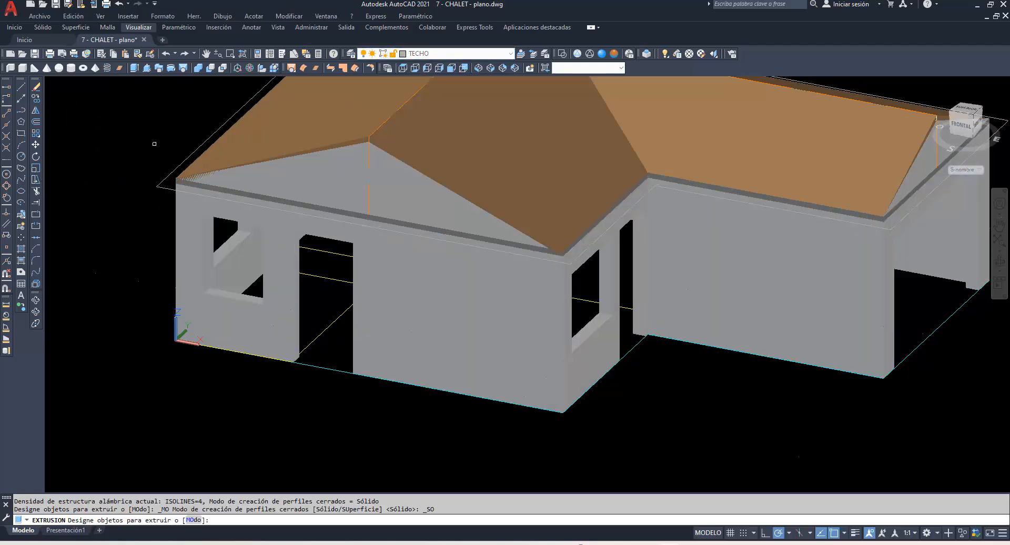
Extrude the closed eaves outline around the base of the roof by 0.1 on the TECHO layer.
click(162, 178)
right_click(129, 176)
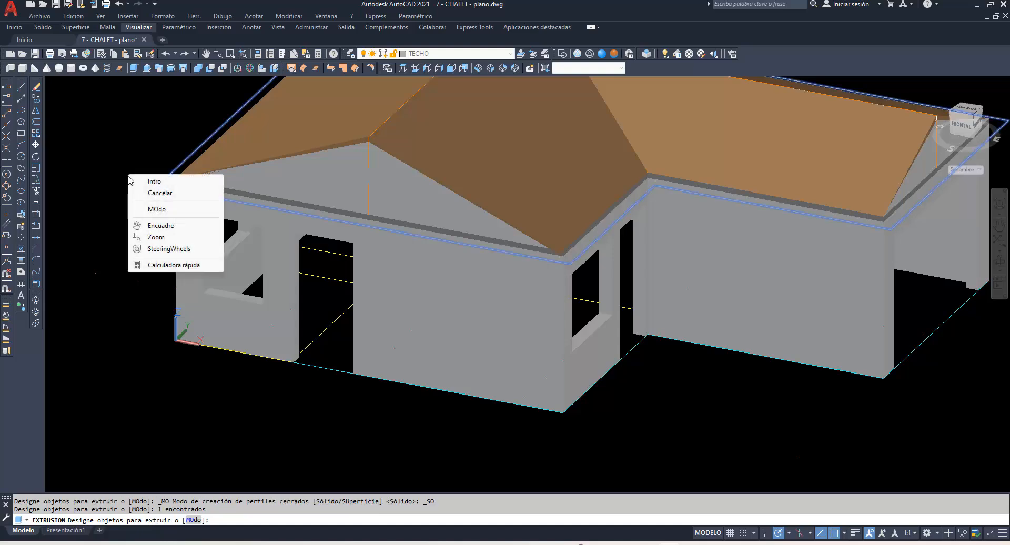
click(153, 181)
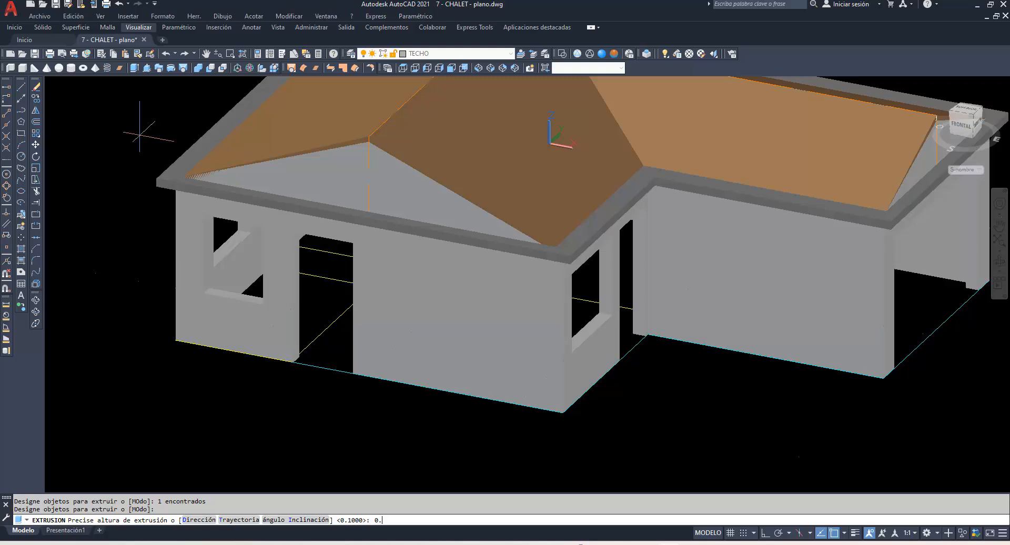
text(0.1)
key(Return)
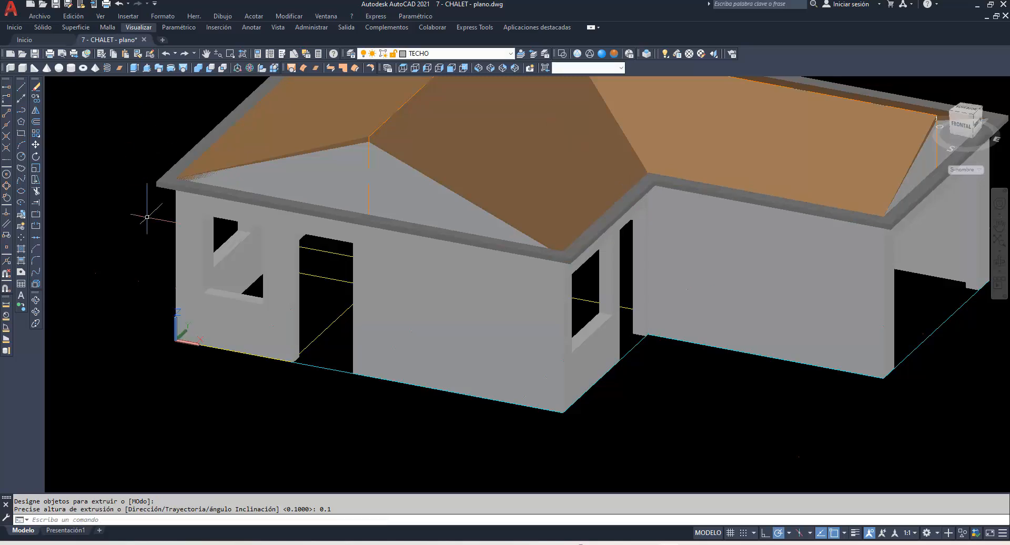
Make SUELO the current layer and convert the outline at the foot of the house walls into a floor region.
scroll(114, 285, down, 2)
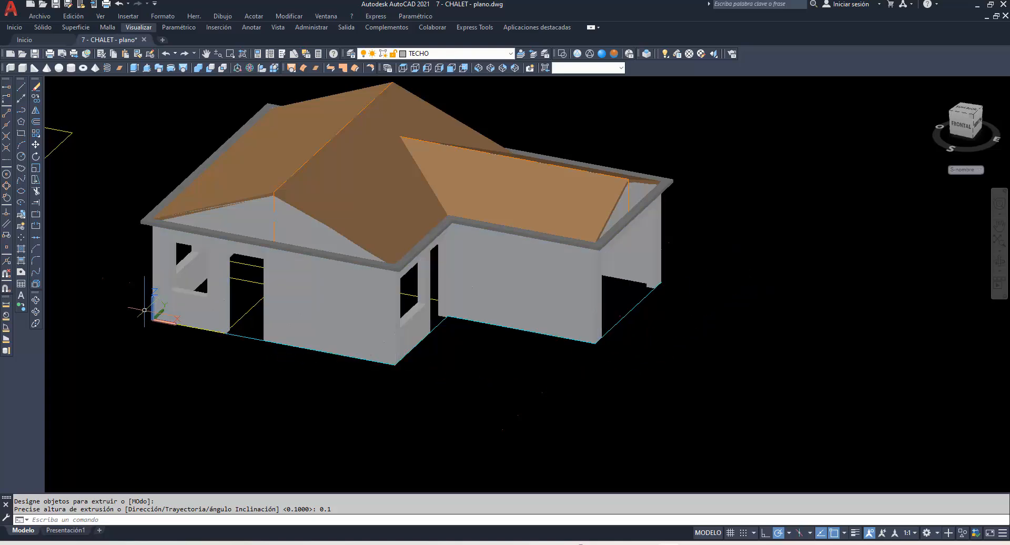
shift+middle_drag(120, 286, 140, 275)
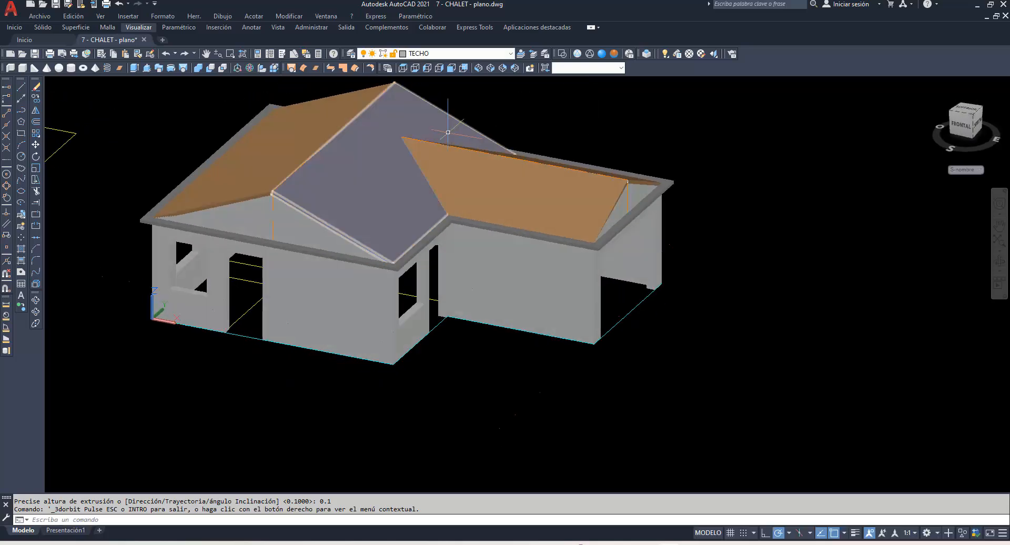
click(494, 53)
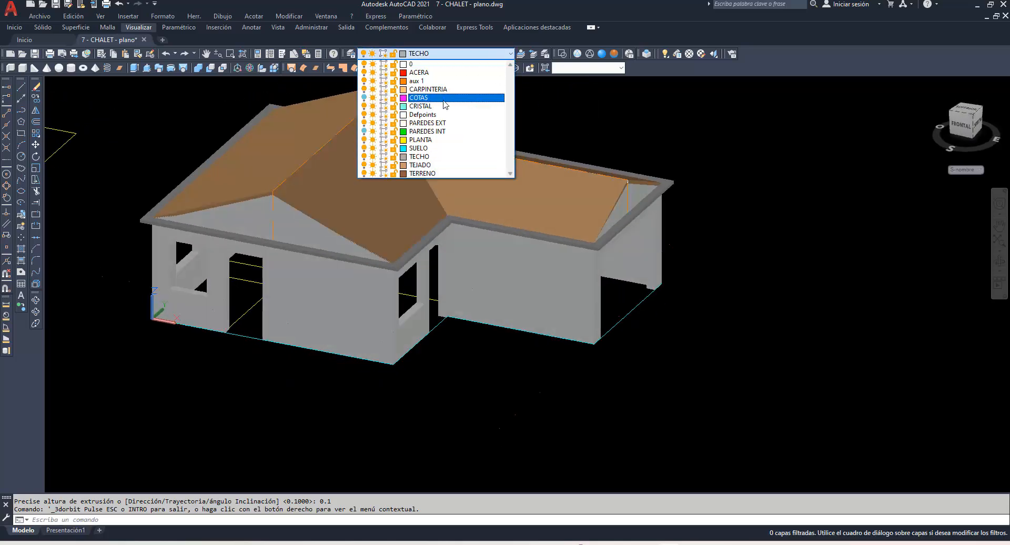
click(438, 149)
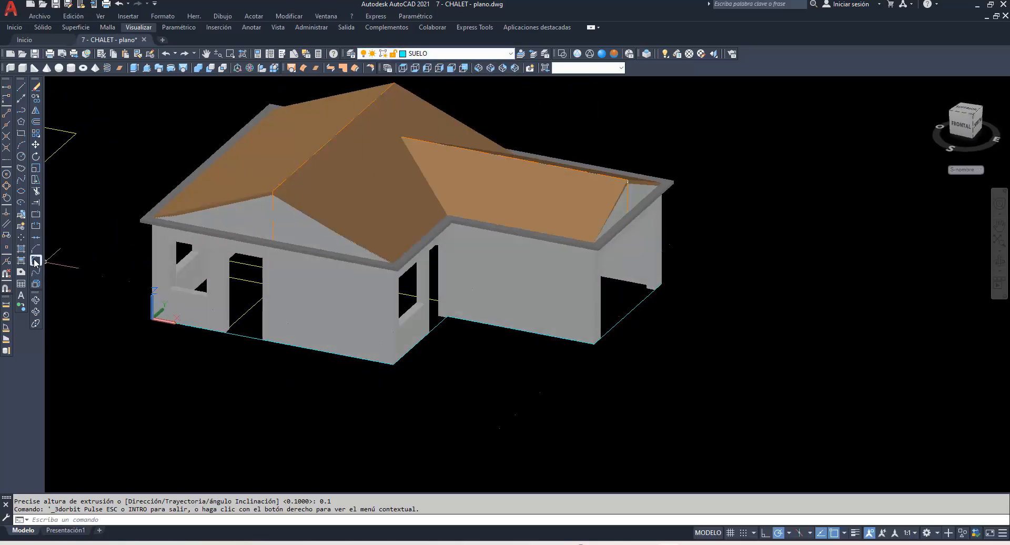
click(21, 272)
click(238, 334)
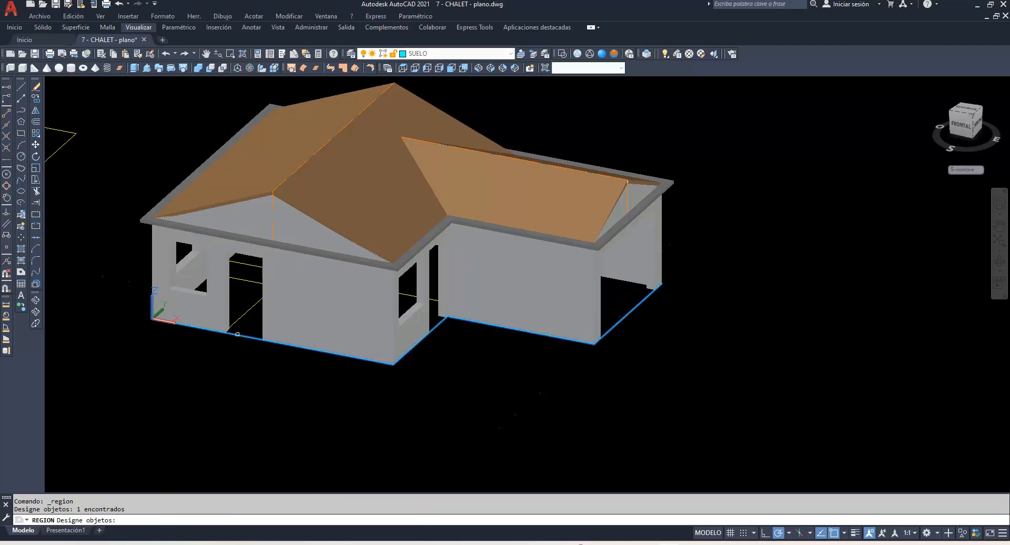
key(Return)
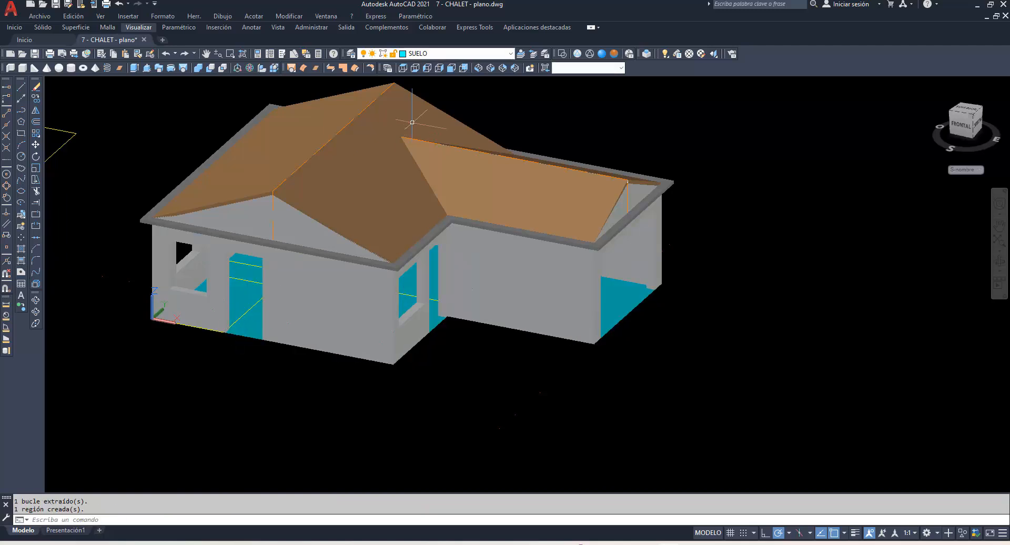
Turn off the PLANTA layer.
click(510, 53)
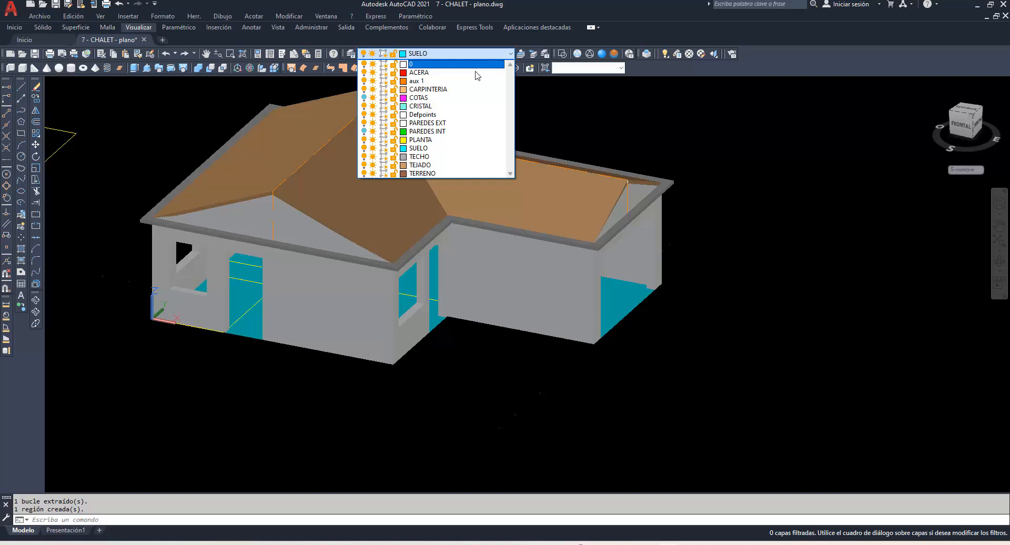
click(365, 140)
click(190, 137)
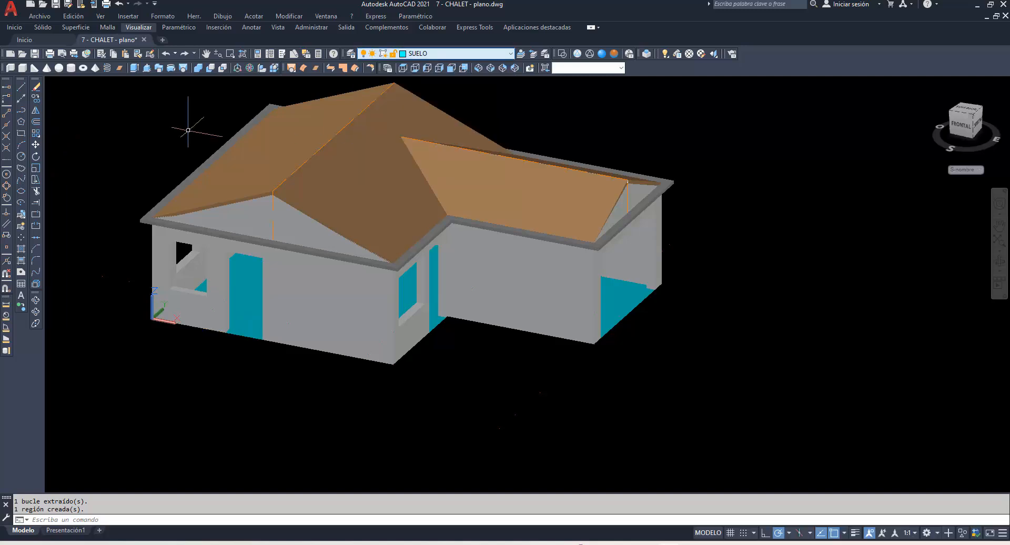
Turn on the PAREDES INT and PLANTA layers and bring the separate floor outline beside the house into view.
click(511, 54)
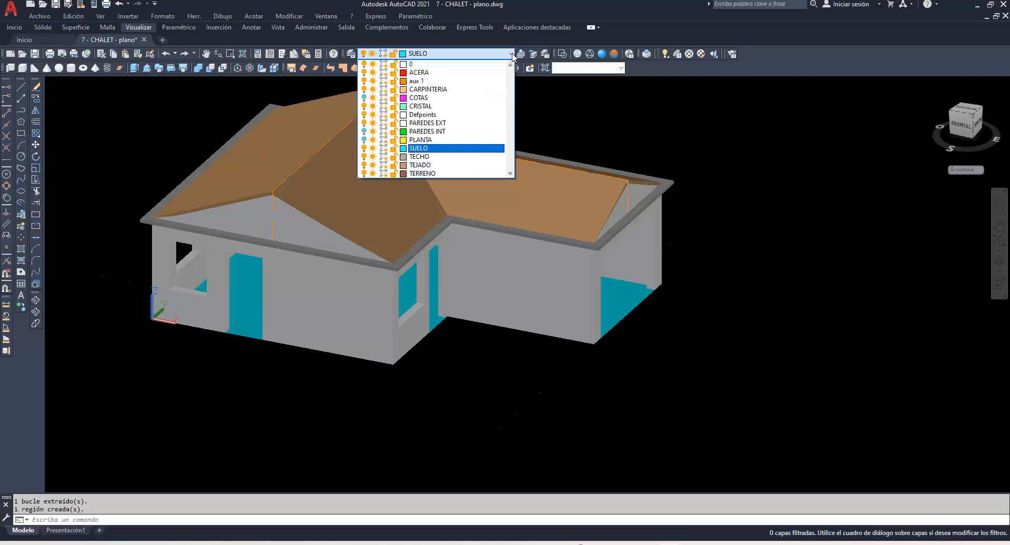
click(365, 131)
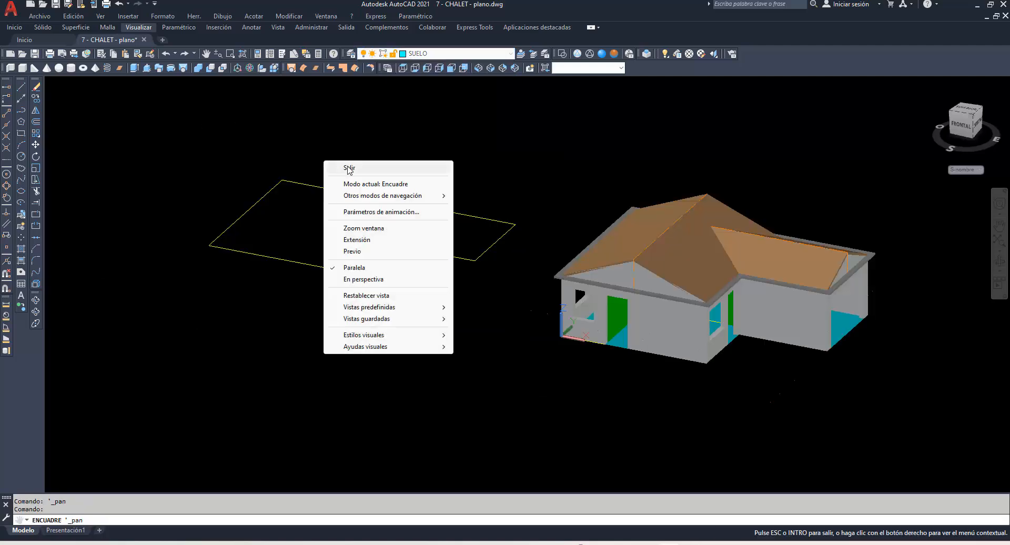
click(347, 169)
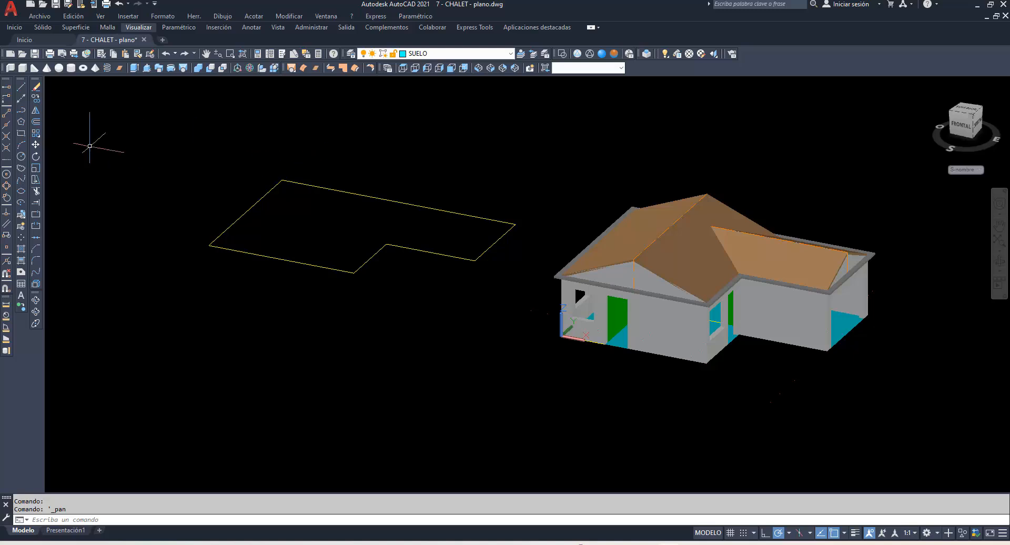
Offset the separate floor outline beside the house outward by a distance of 2.
click(35, 121)
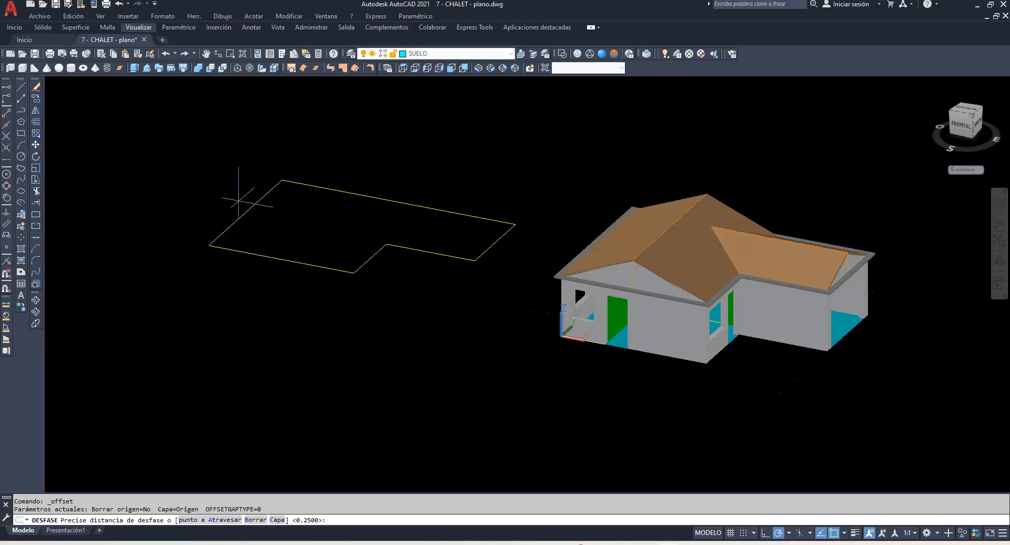
key(Return)
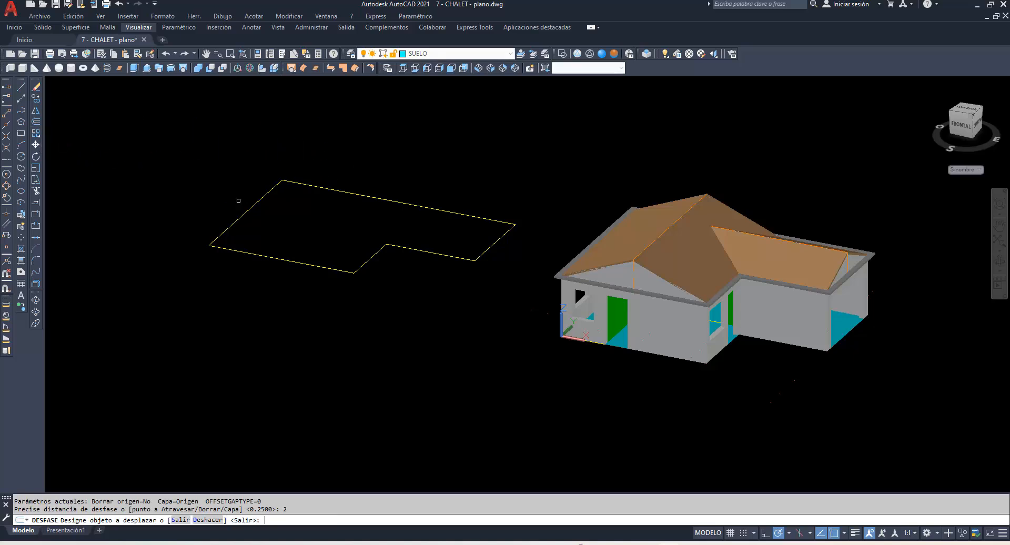
click(239, 215)
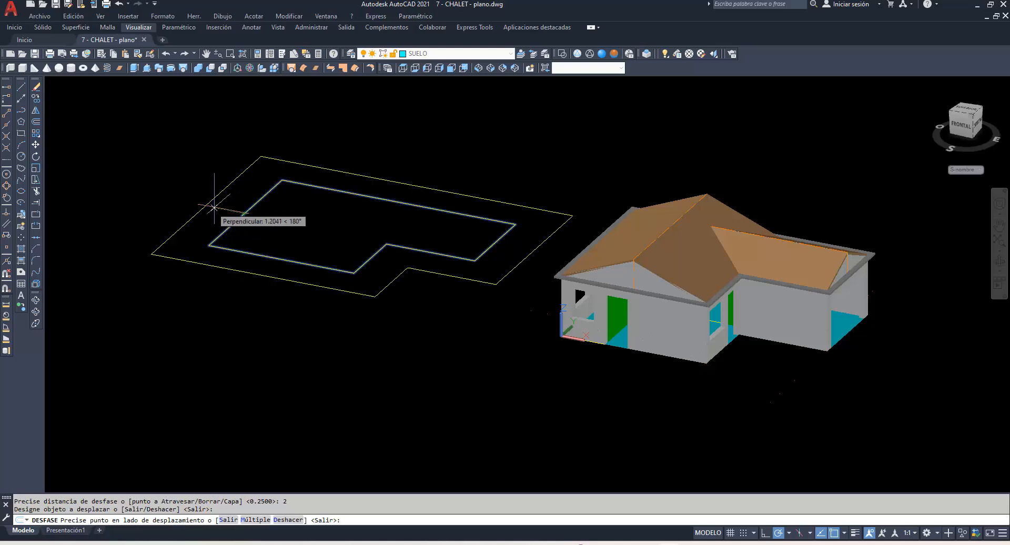
click(209, 223)
key(Escape)
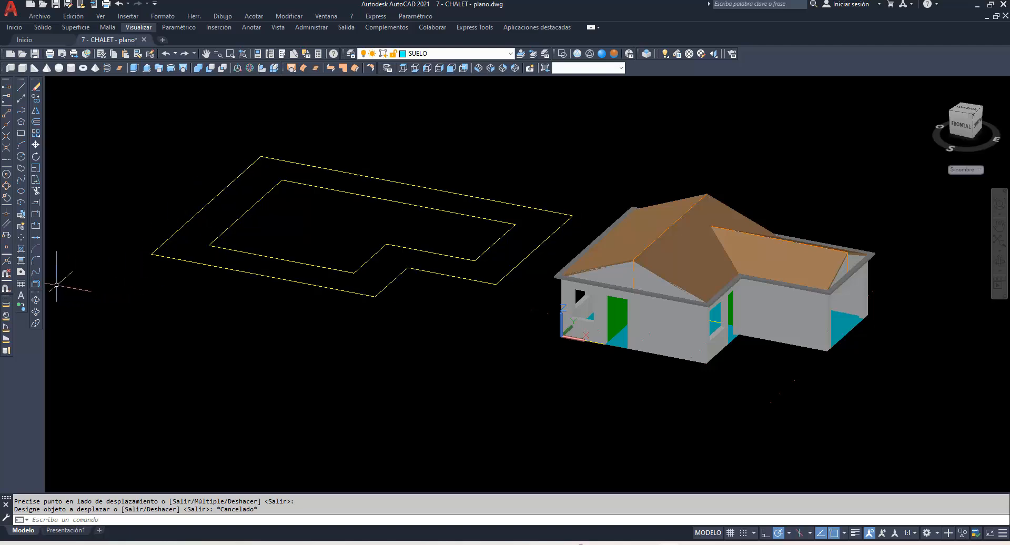
Convert the inner and outer outlines beside the house into regions.
click(21, 273)
click(236, 302)
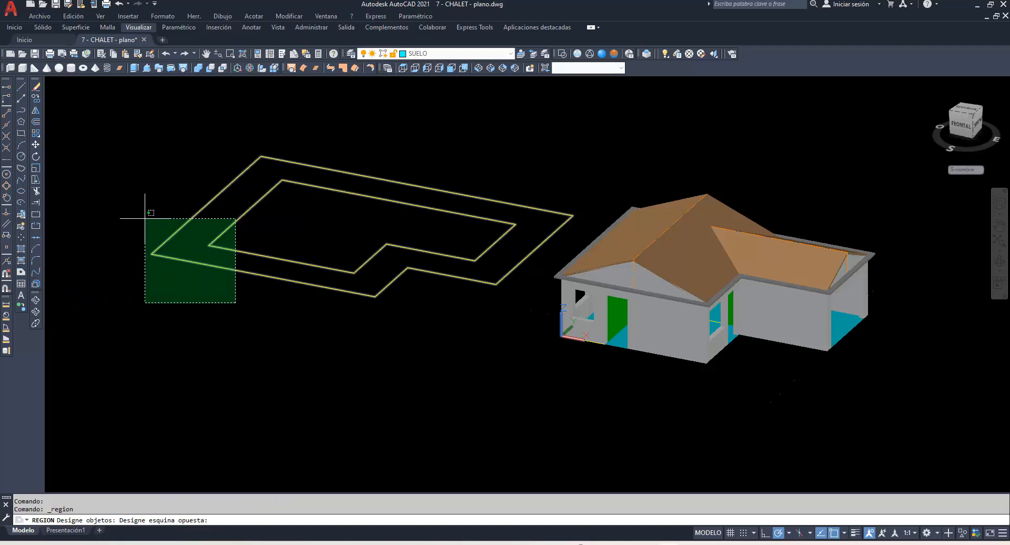
click(145, 215)
key(Return)
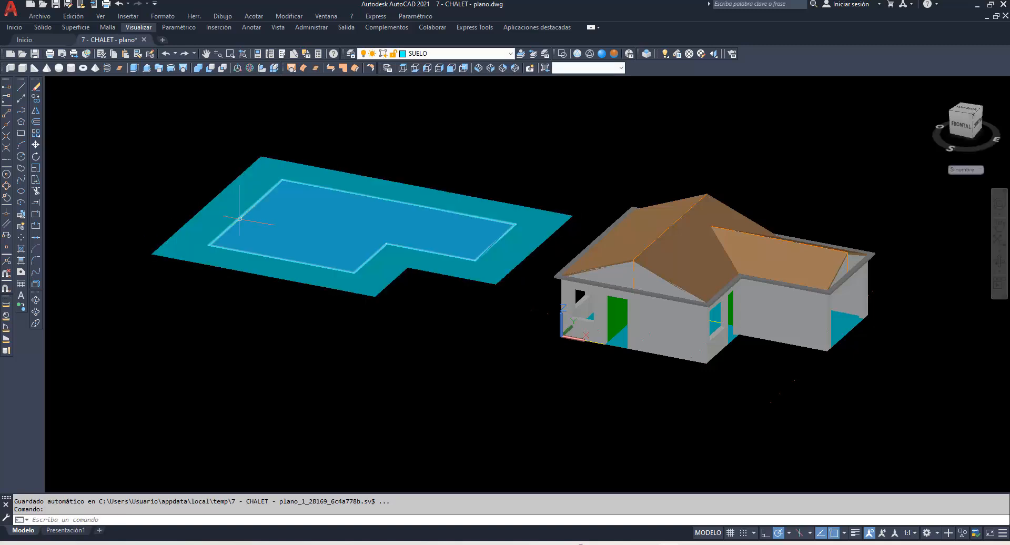
Subtract the inner region from the outer one to leave a ring-shaped sidewalk.
click(209, 67)
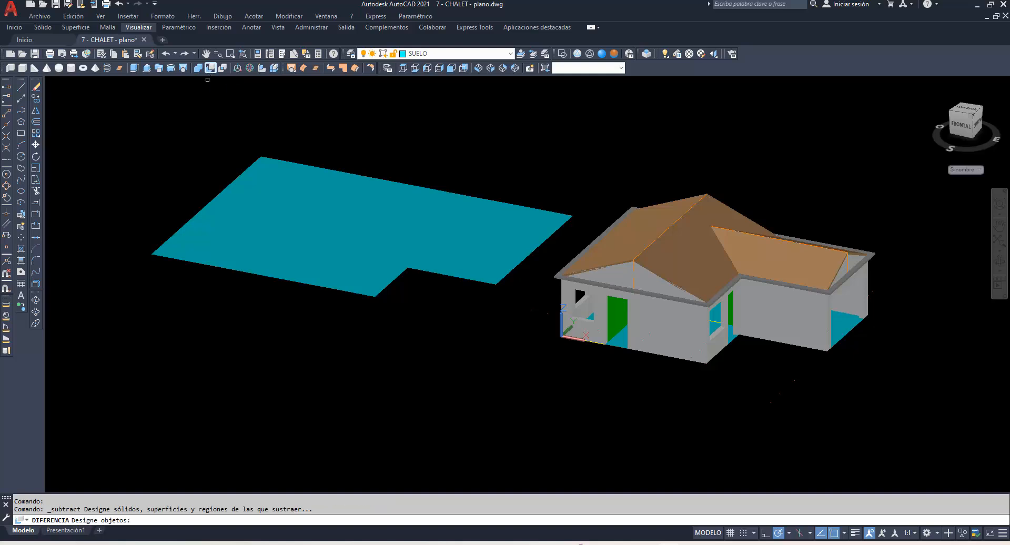
click(222, 186)
key(Return)
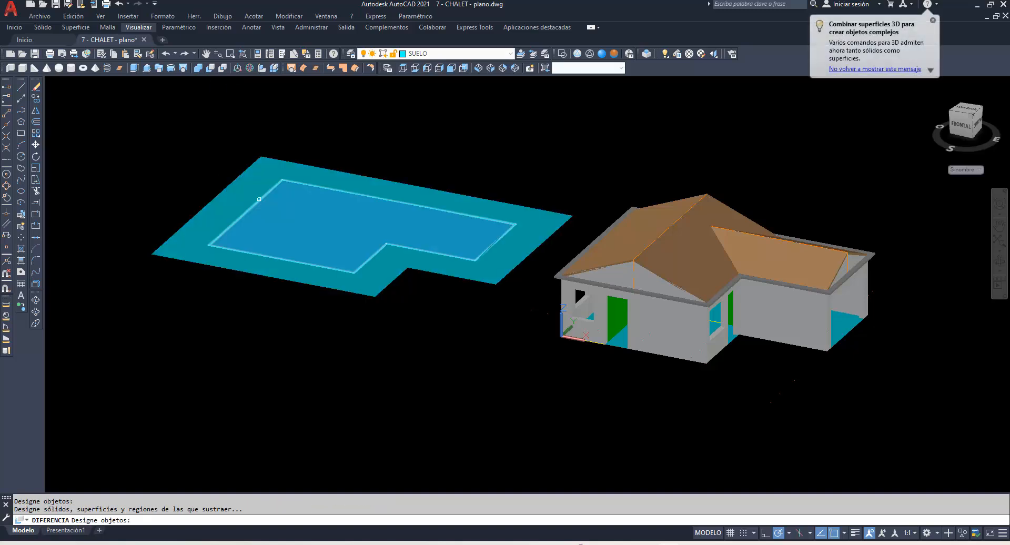
click(258, 200)
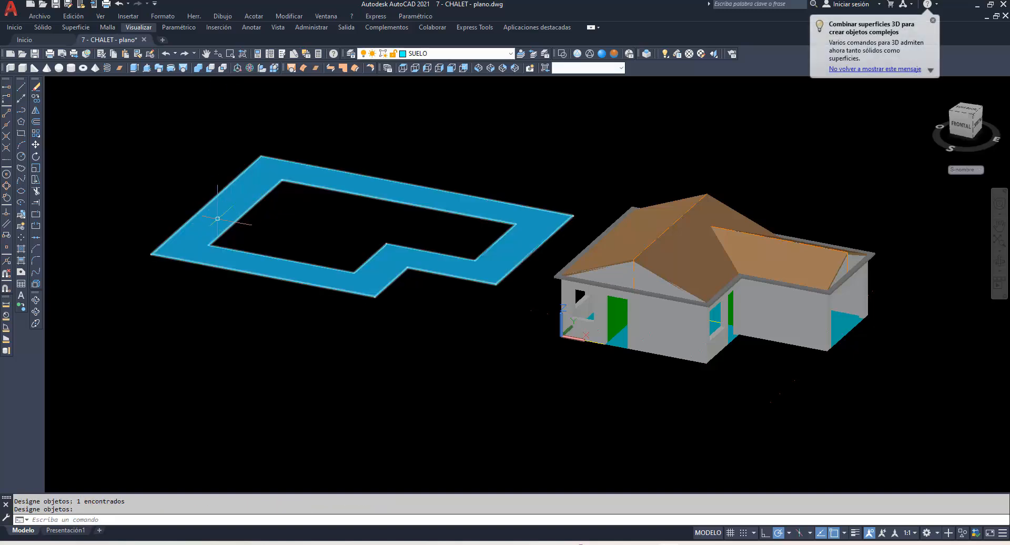
key(Return)
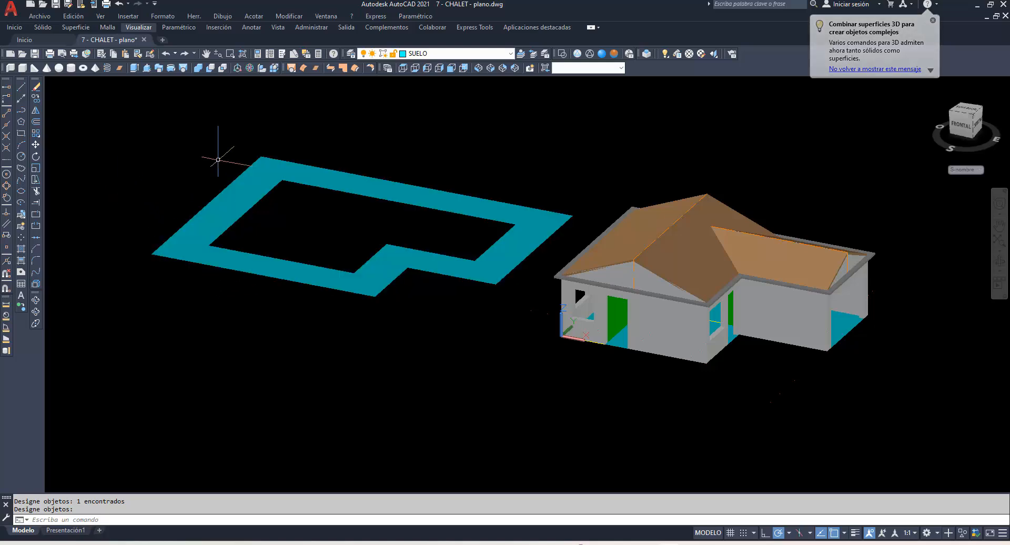
Assign the ring-shaped sidewalk region to the ACERA layer.
click(418, 332)
click(282, 107)
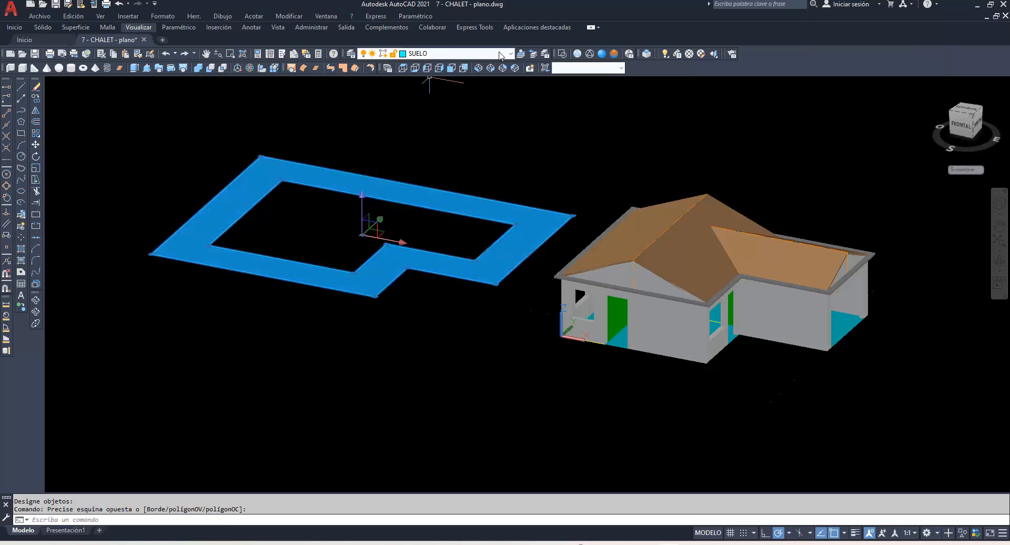
click(453, 53)
click(456, 75)
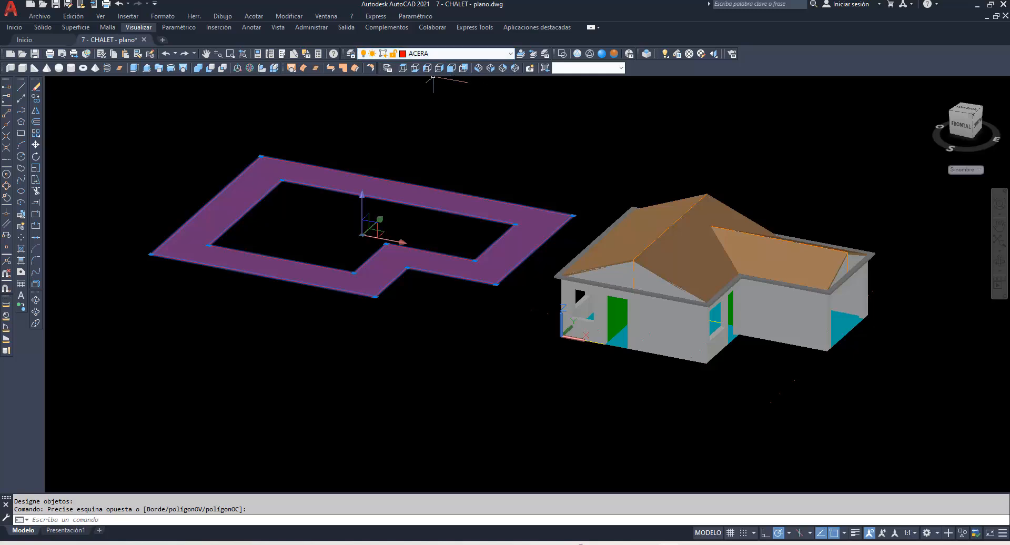
key(Escape)
Move the sidewalk region from its inner front corner to the origin at 0,0, around the house.
click(36, 145)
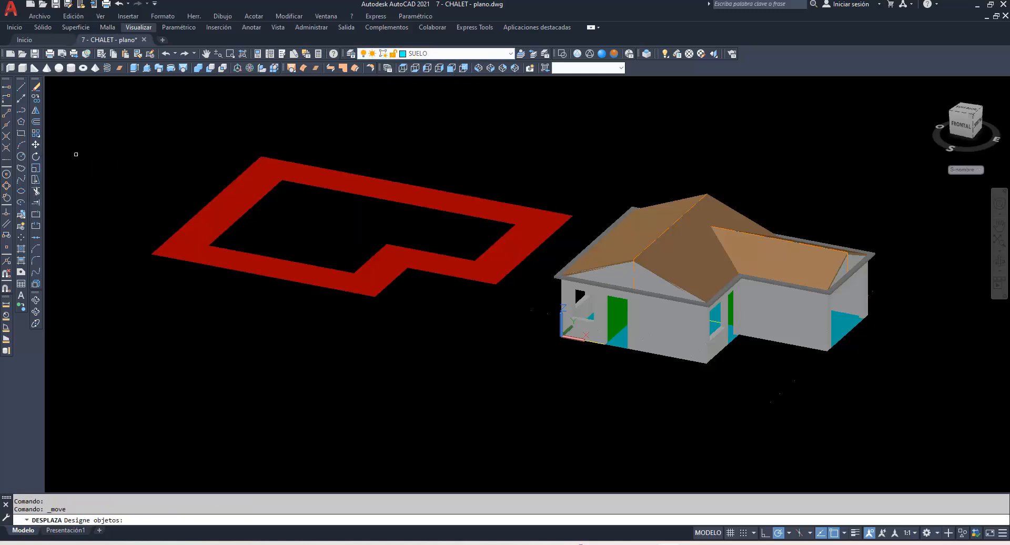
click(209, 203)
key(Return)
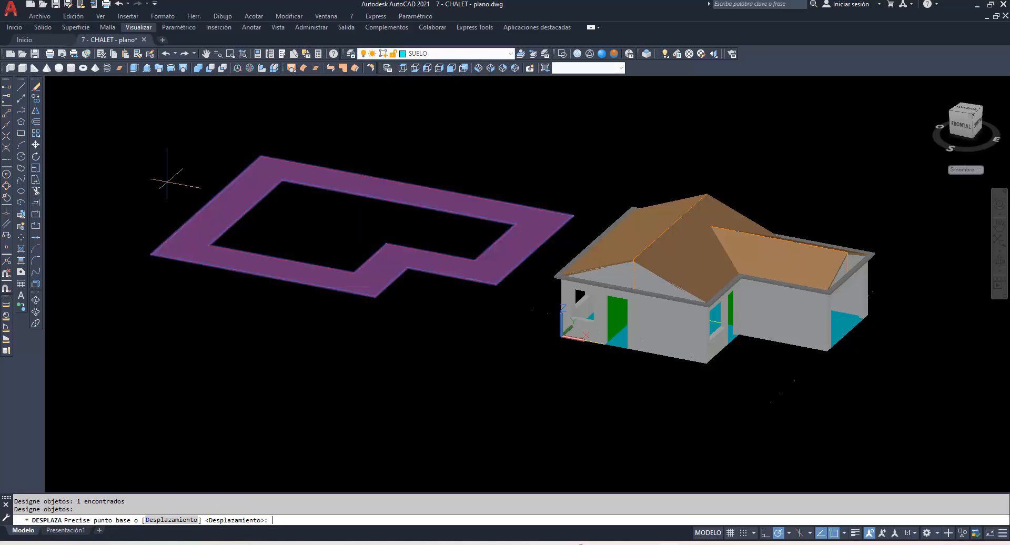
click(210, 245)
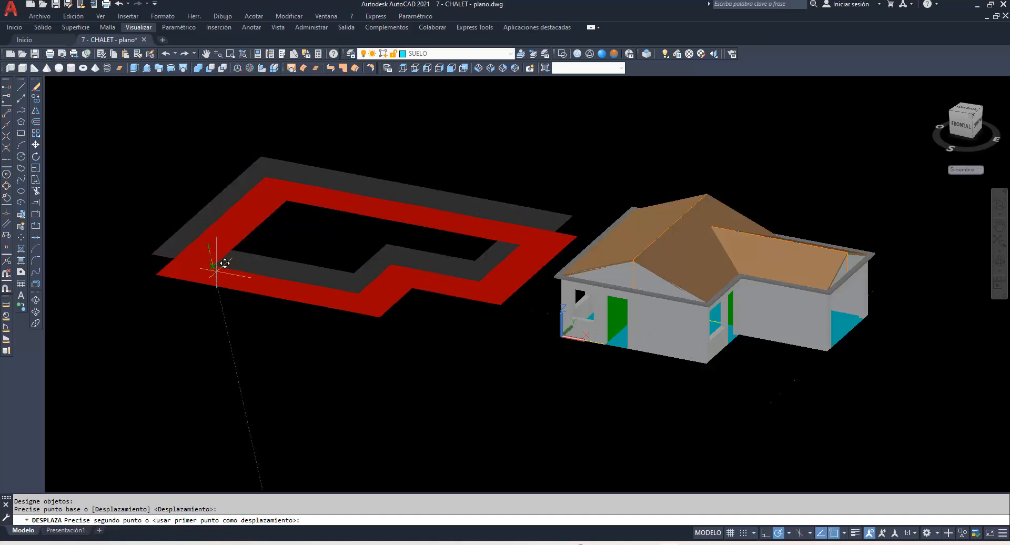
key(Return)
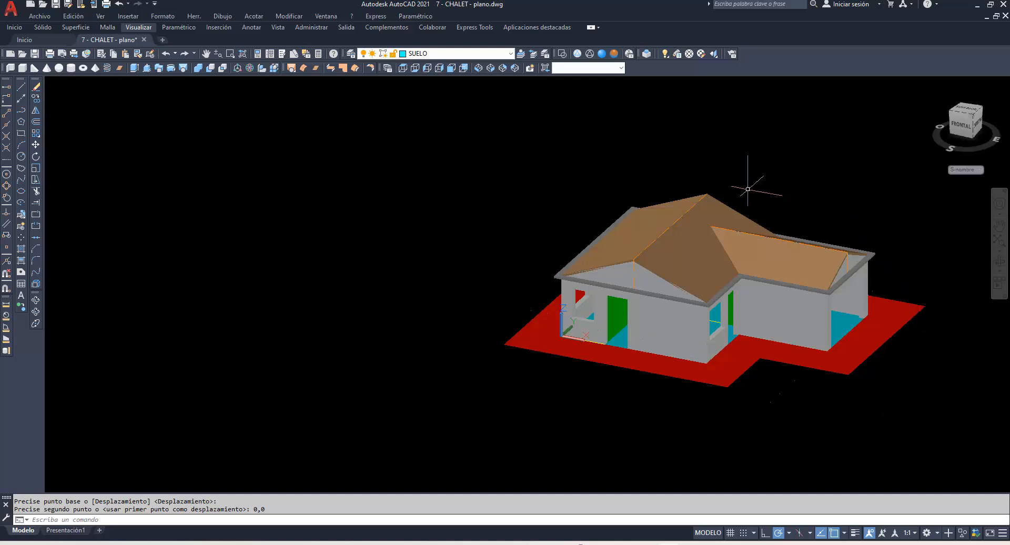
Examine the house and its surrounding sidewalk from several angles, checking the door and window openings.
click(999, 226)
drag(794, 277, 597, 246)
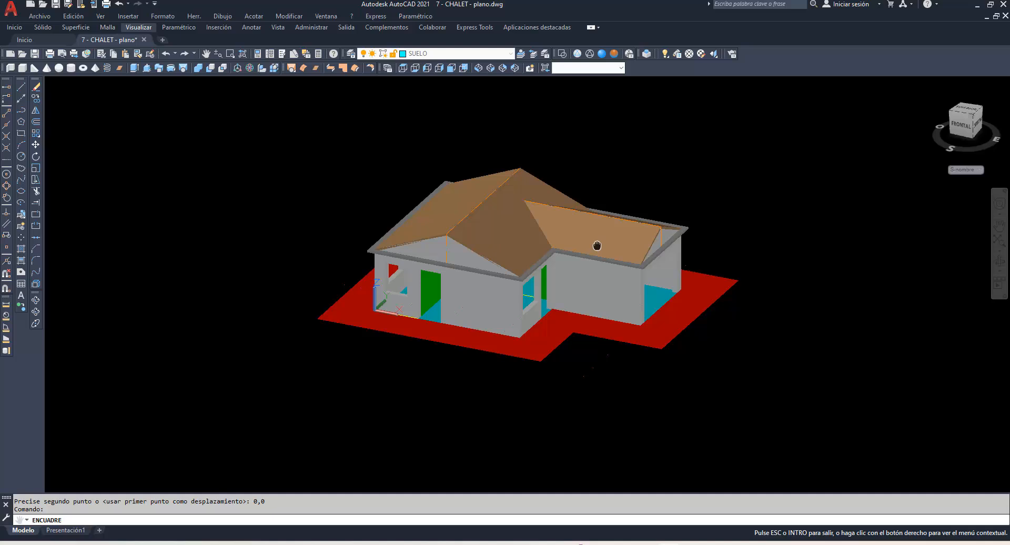
click(36, 300)
drag(416, 354, 461, 332)
scroll(460, 290, up, 5)
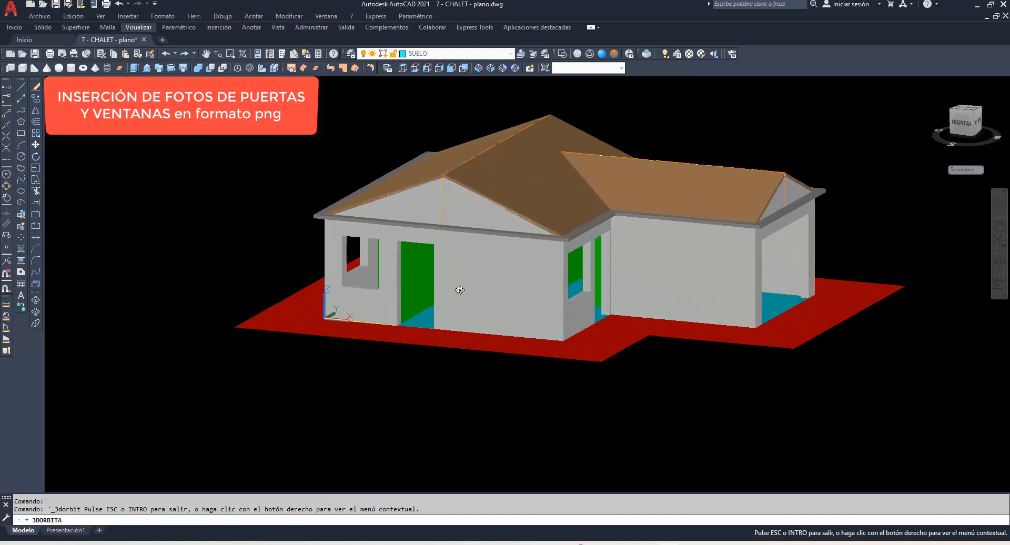
drag(417, 303, 462, 303)
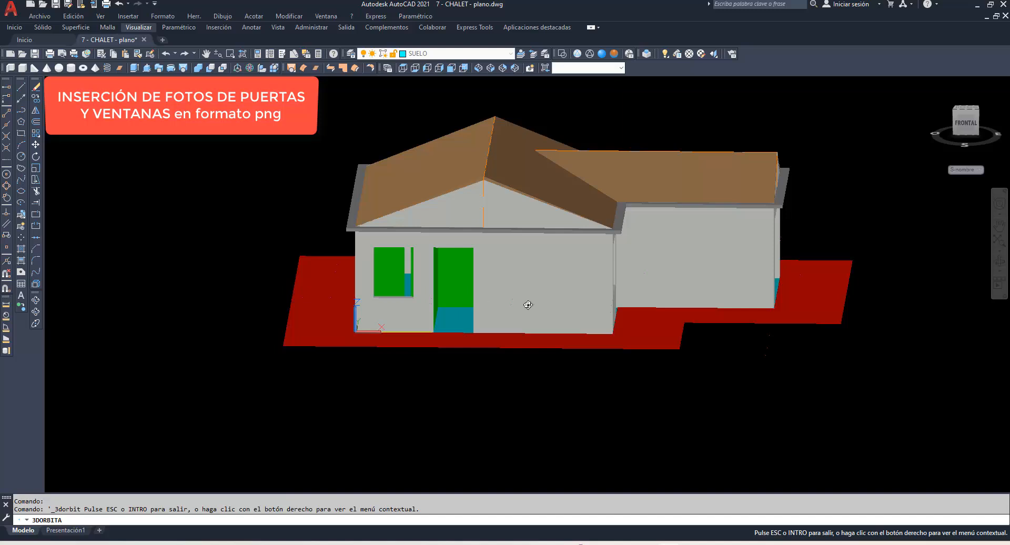
drag(528, 304, 509, 304)
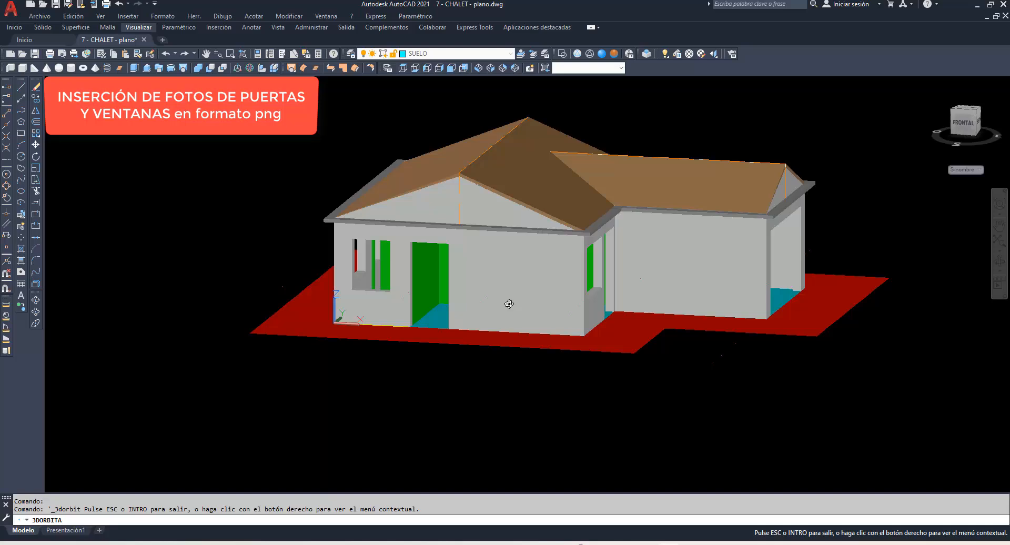
drag(519, 296, 499, 312)
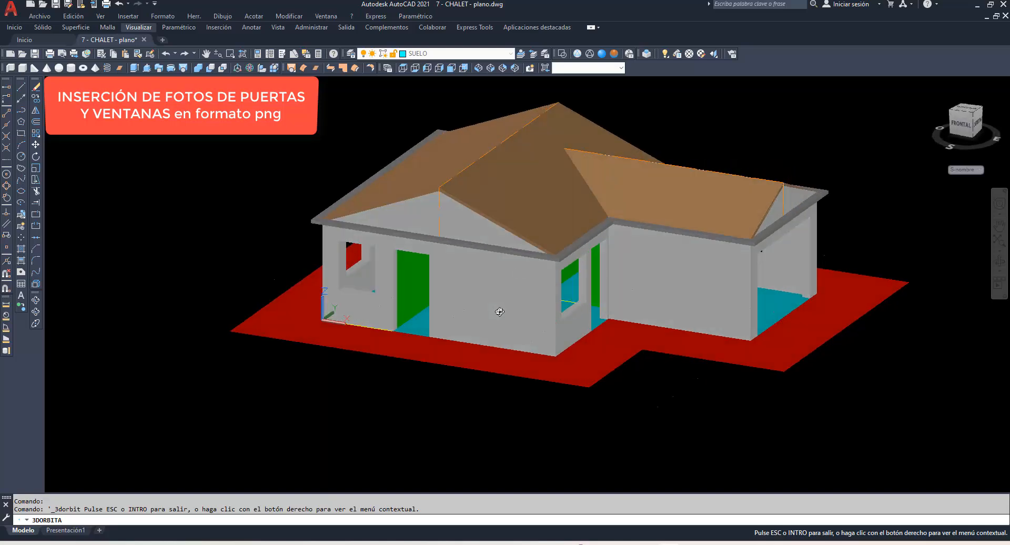
Show the house in wireframe with only the exterior walls visible, and make aux 1 the current layer.
scroll(499, 311, up, 3)
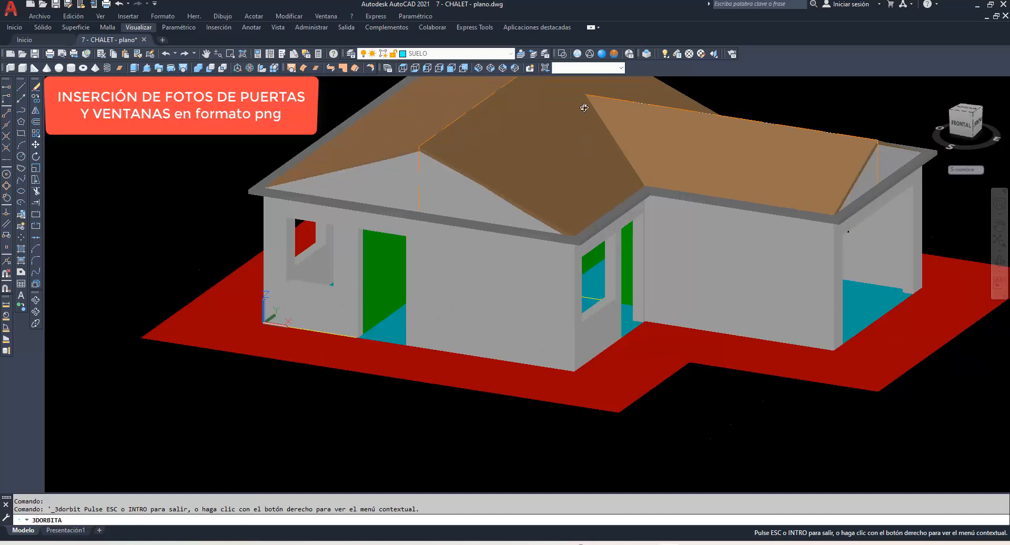
click(577, 53)
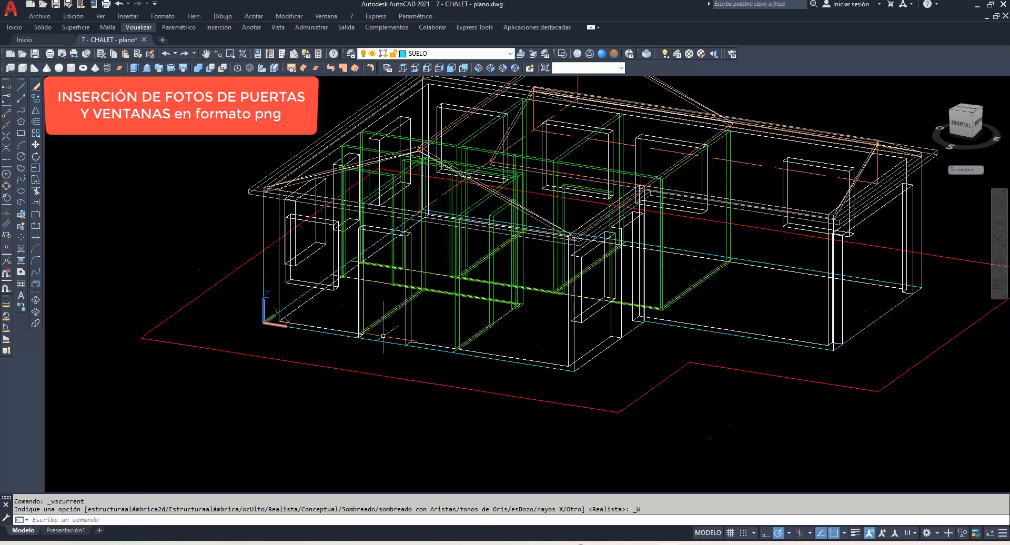
scroll(346, 345, up, 2)
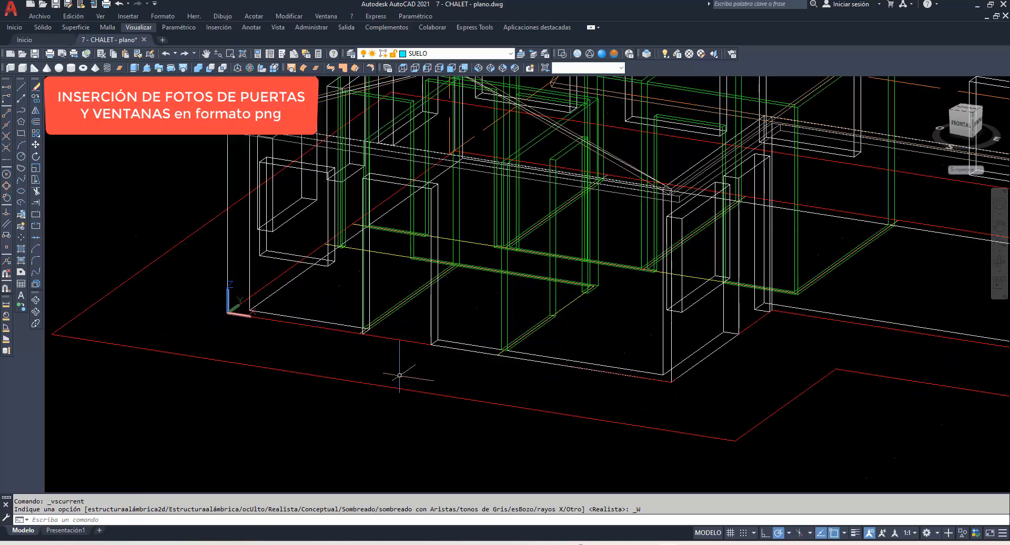
click(509, 56)
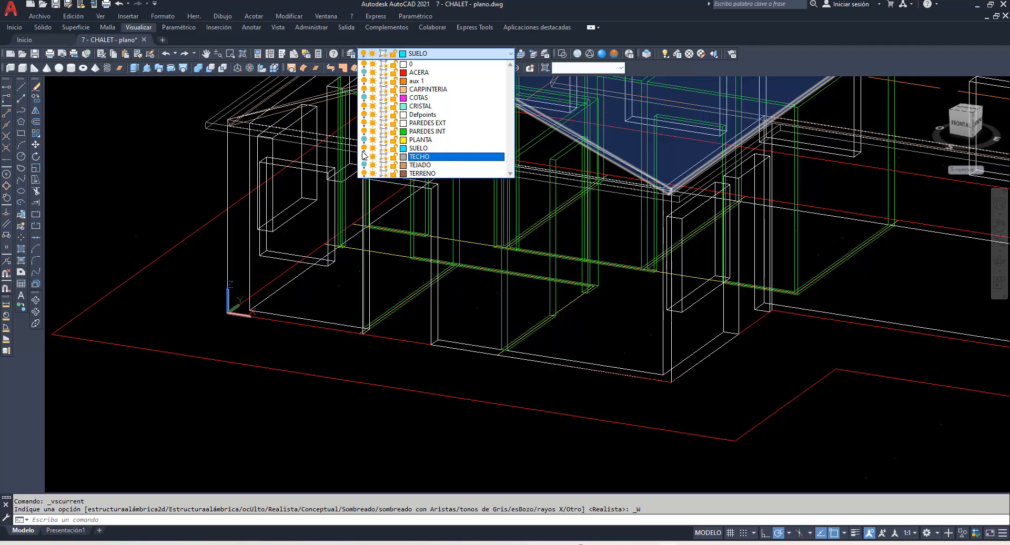
click(143, 180)
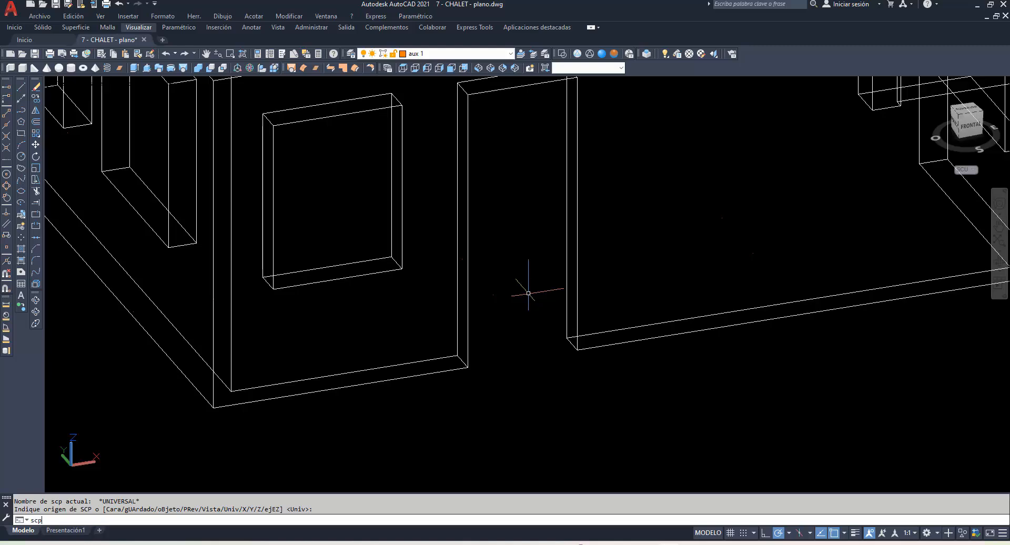
Set the UCS origin at the bottom midpoint of the door jamb, with X along the threshold and Y up the jamb.
key(Return)
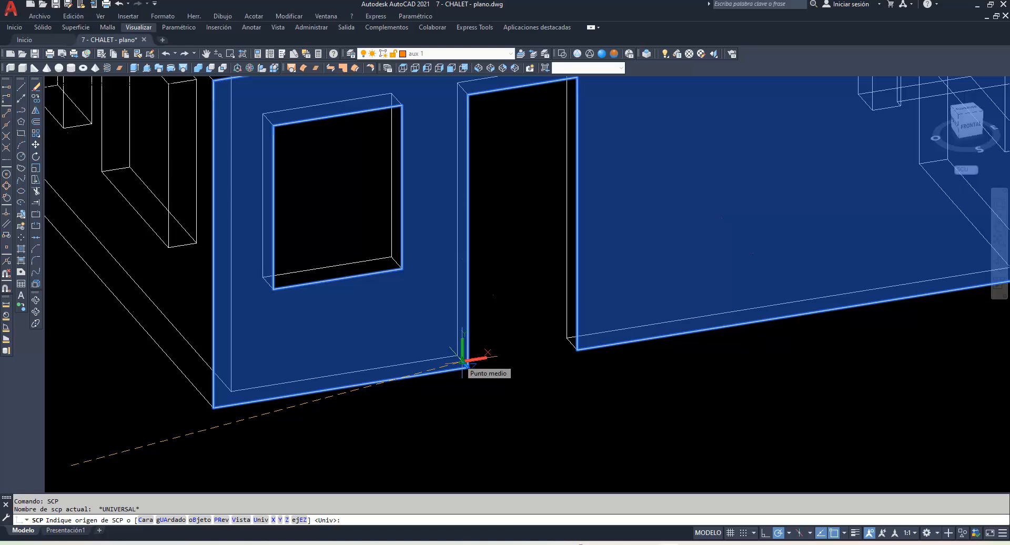
click(462, 362)
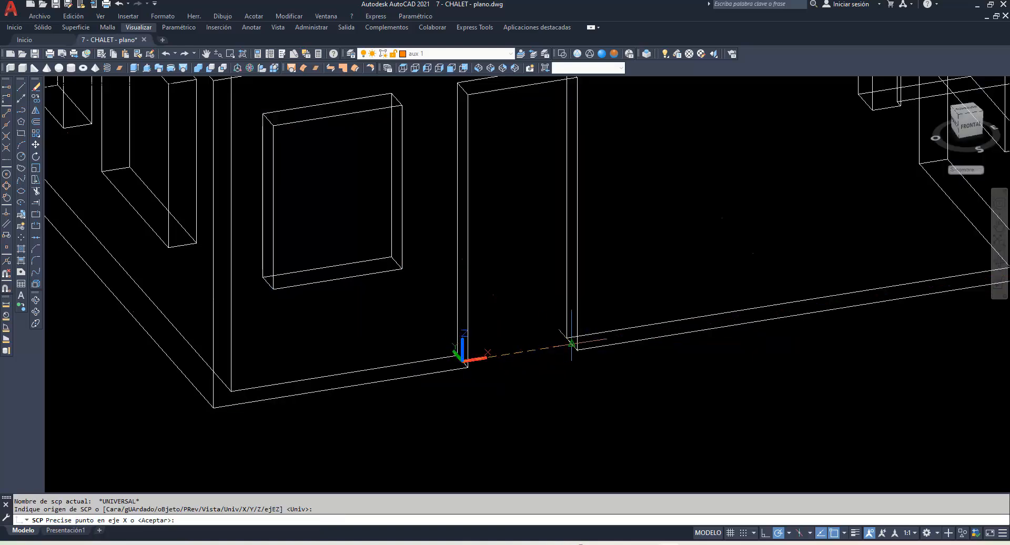
click(571, 343)
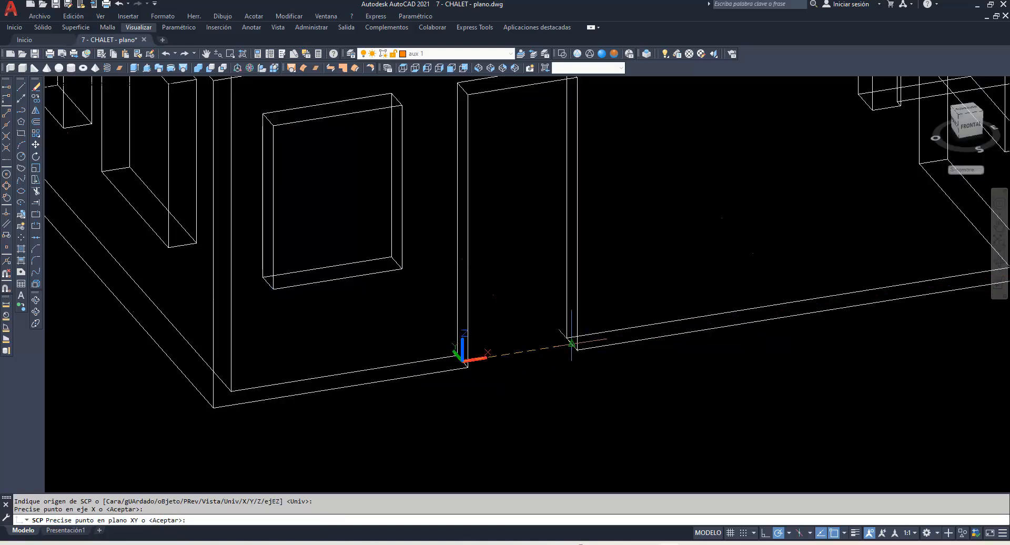
click(463, 87)
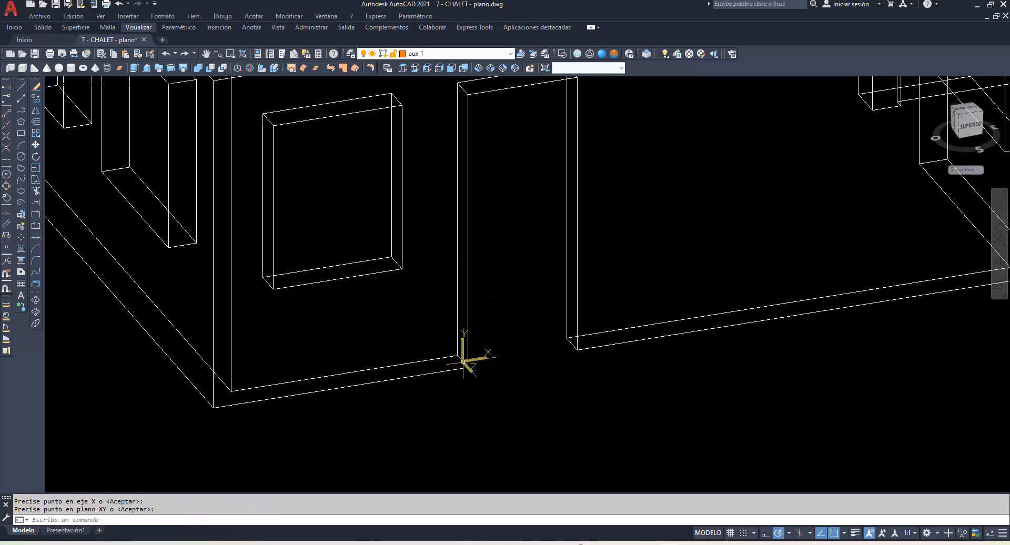
Insert the PUER 12 png door photo at 0,0 with a scale of about 4.25 and rotation 0.
click(531, 543)
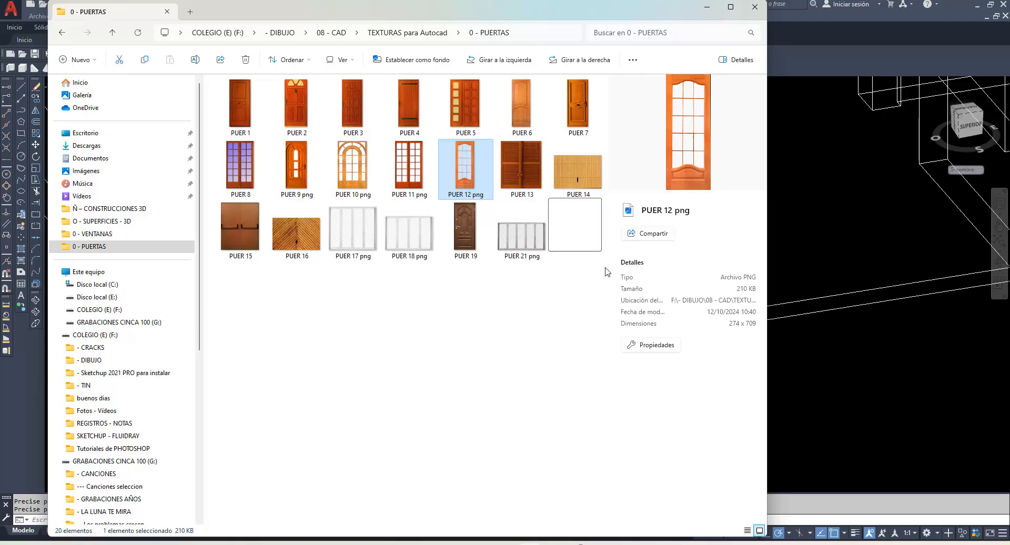
click(789, 392)
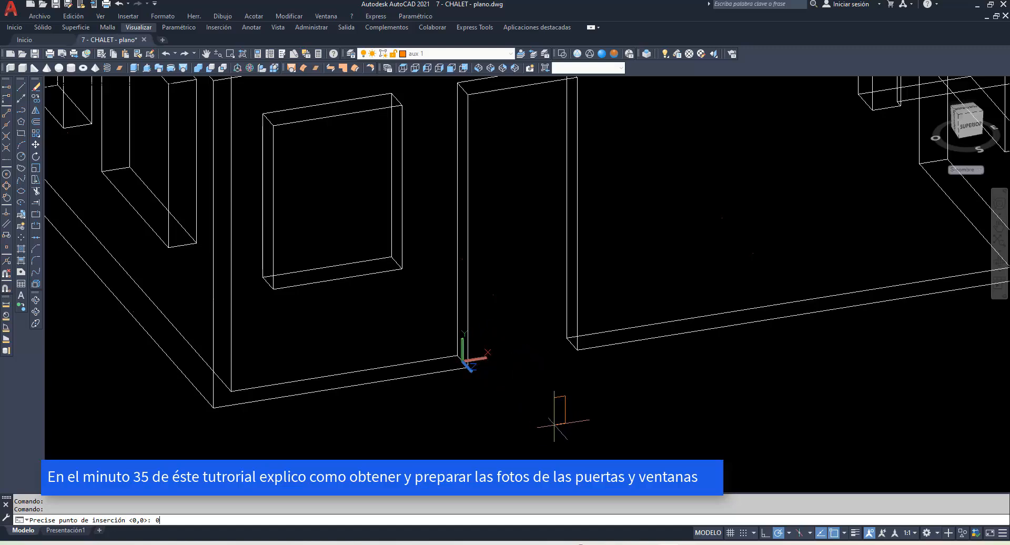
text(0,0)
key(Return)
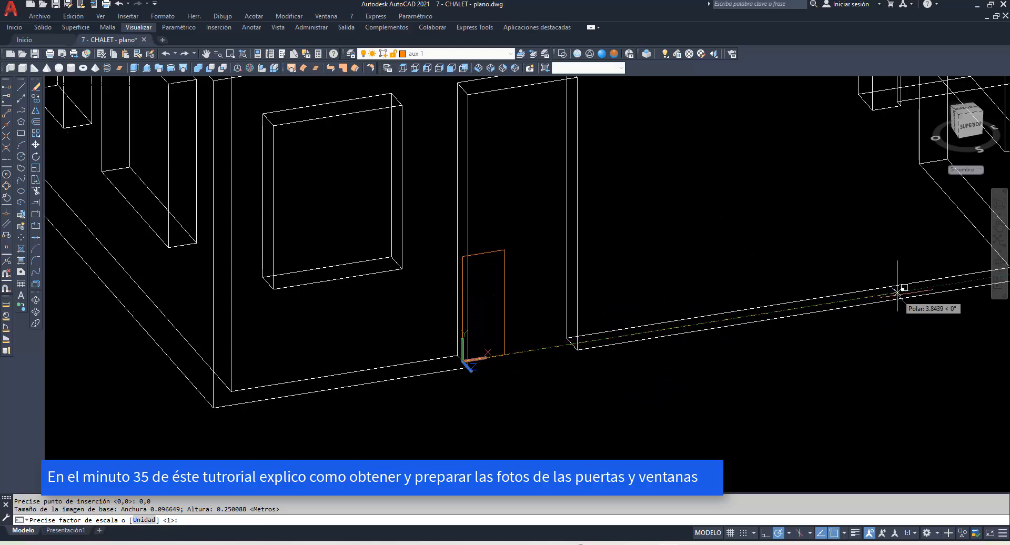
click(942, 284)
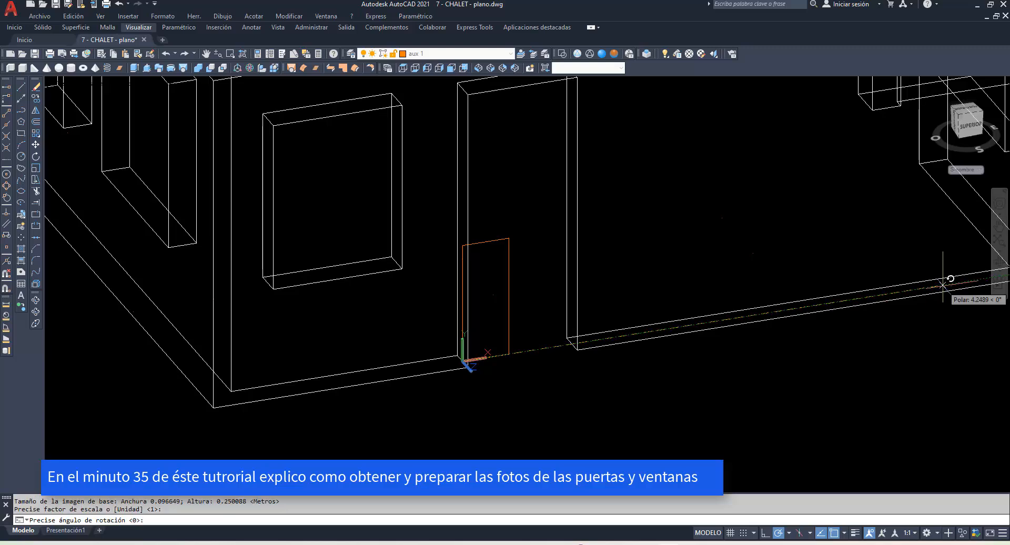
click(942, 284)
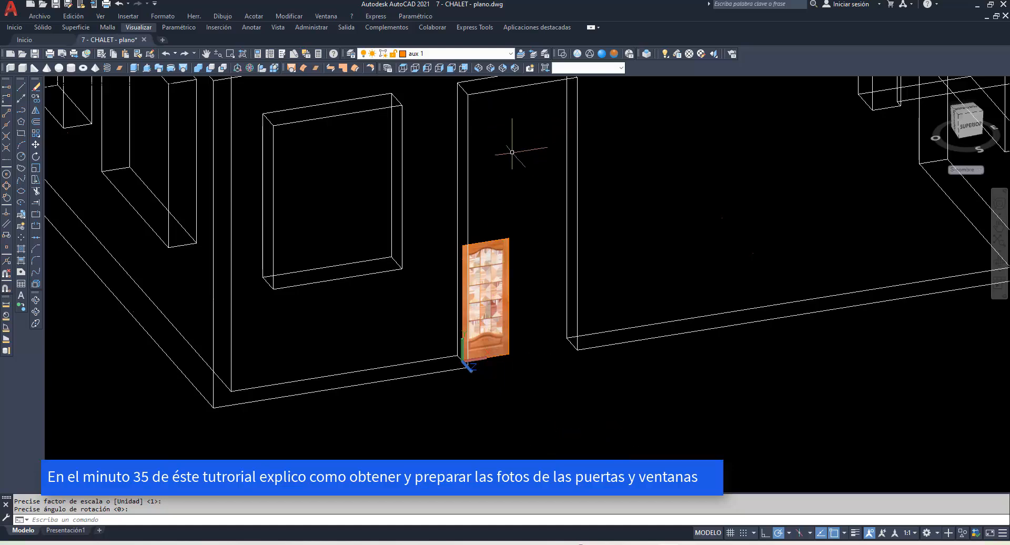
Scale the door photo by reference from its lower corner at the UCS origin, so its height matches the door opening.
text(h)
key(Return)
click(35, 168)
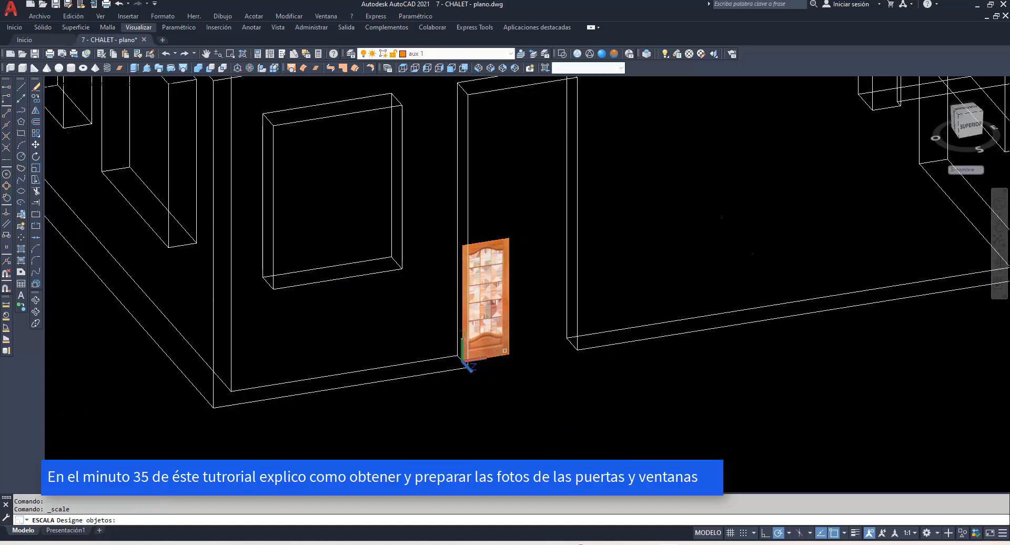
click(507, 353)
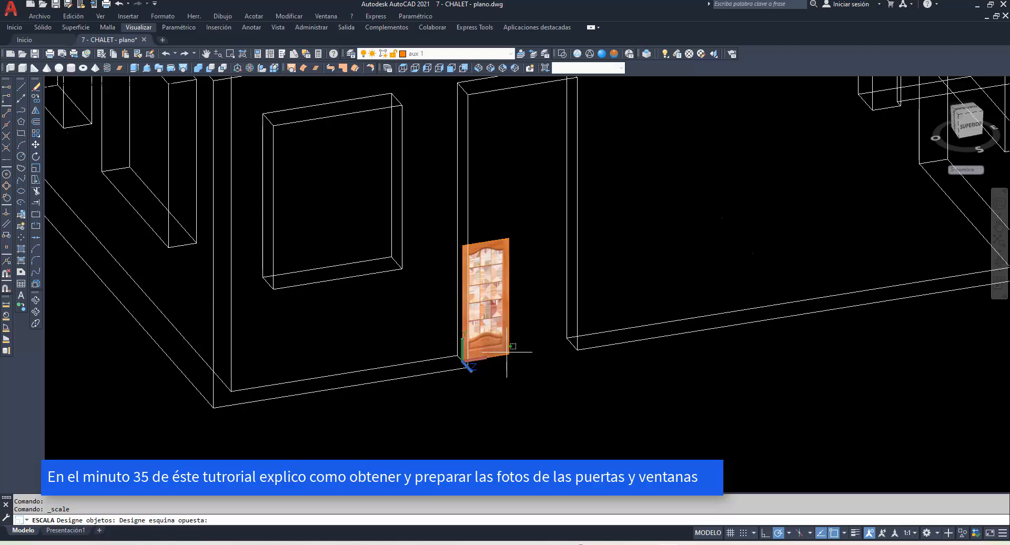
click(507, 353)
click(504, 355)
key(Return)
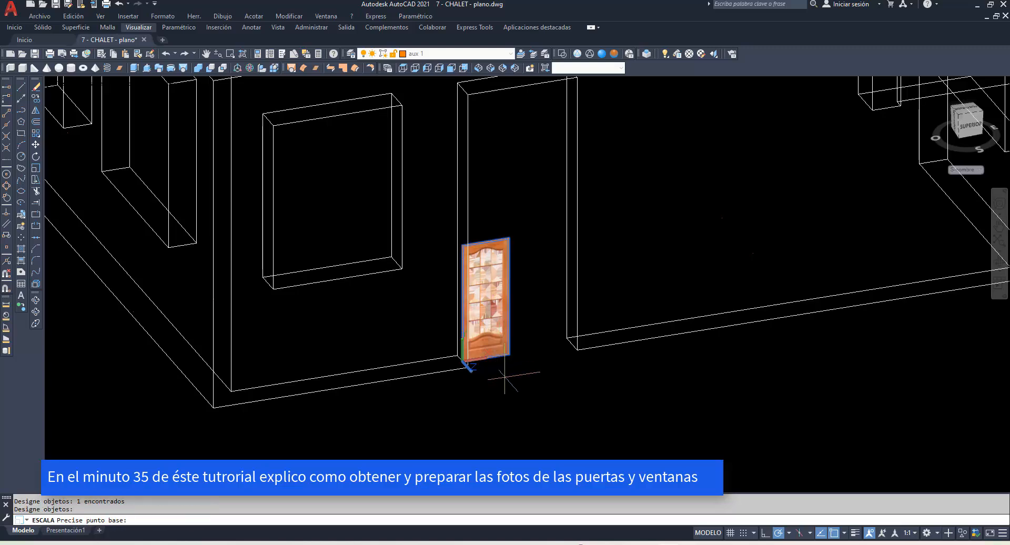
click(463, 349)
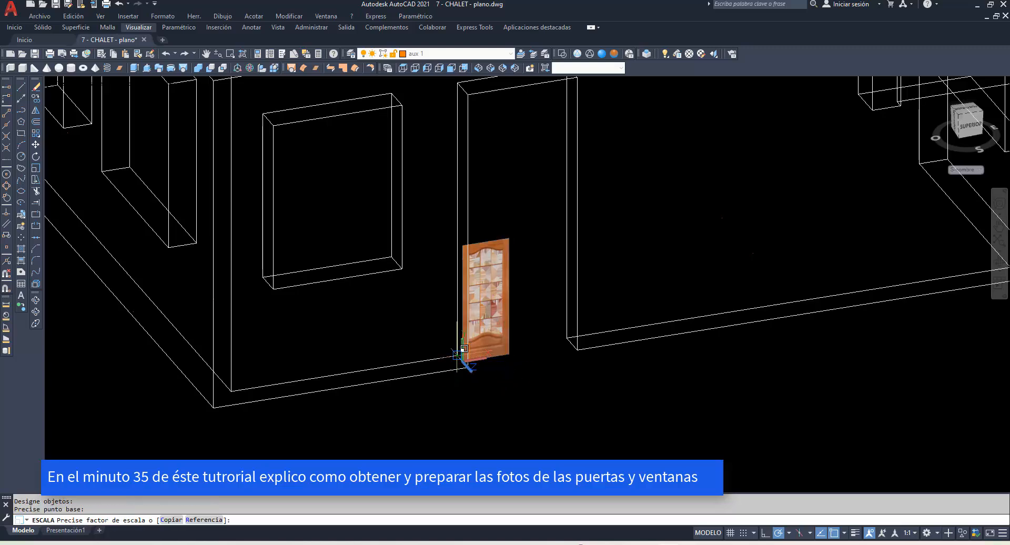
text(R)
key(Return)
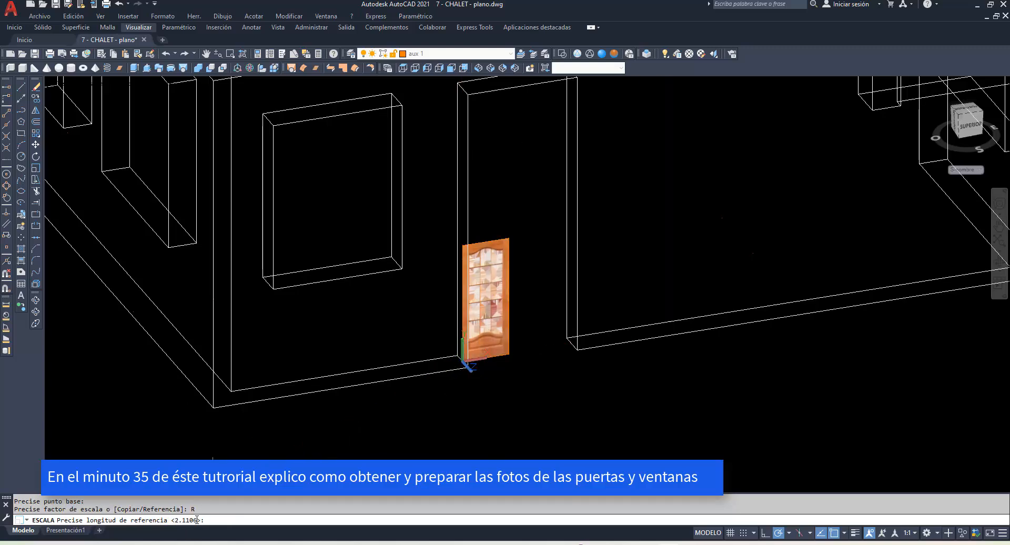
click(462, 359)
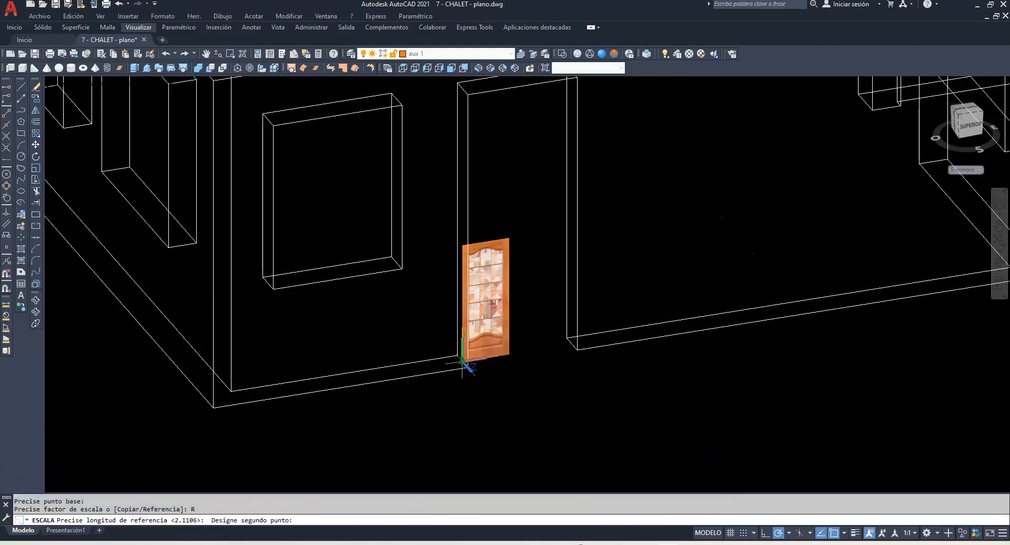
click(463, 243)
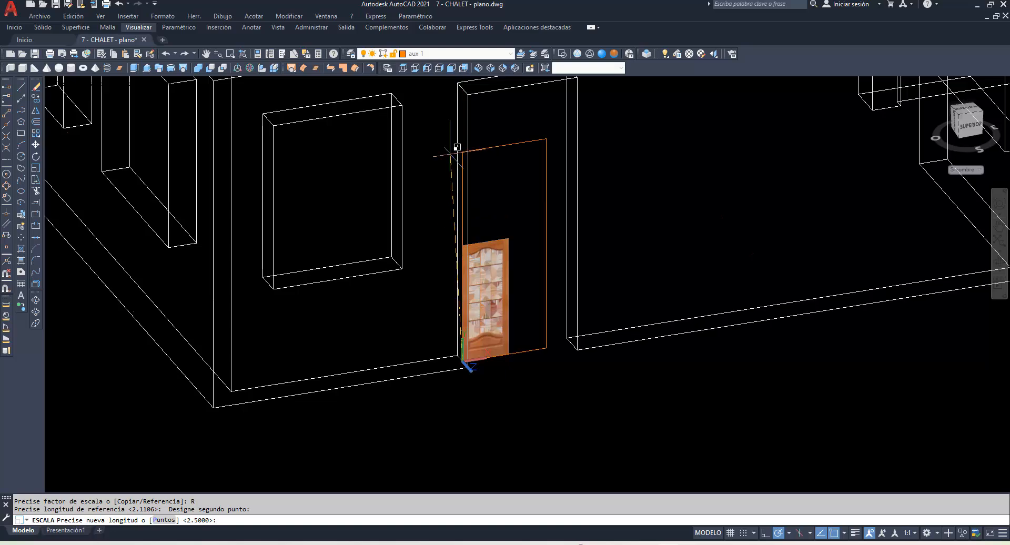
click(462, 87)
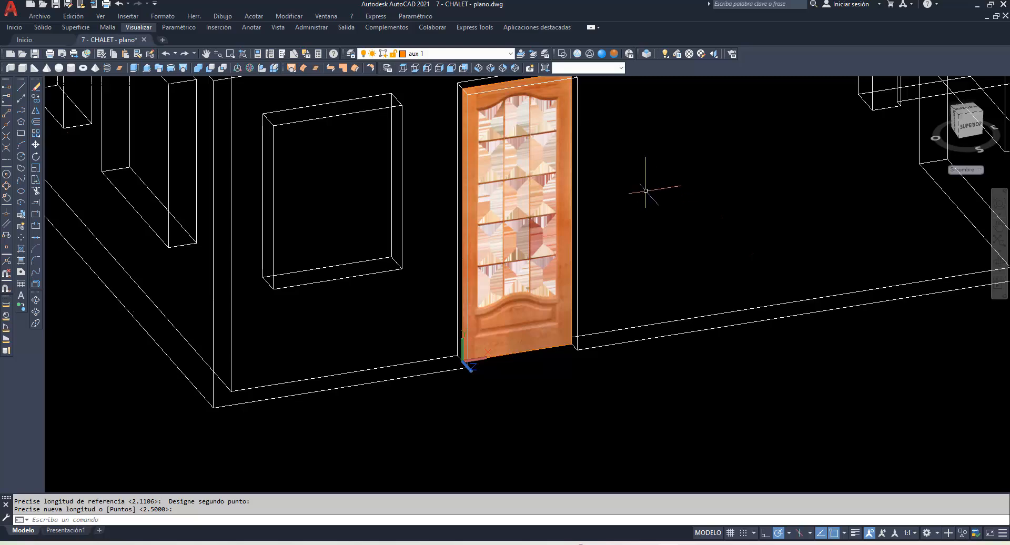
Switch to the realistic visual style and set the door photo's background transparency to Sí.
click(587, 53)
click(603, 54)
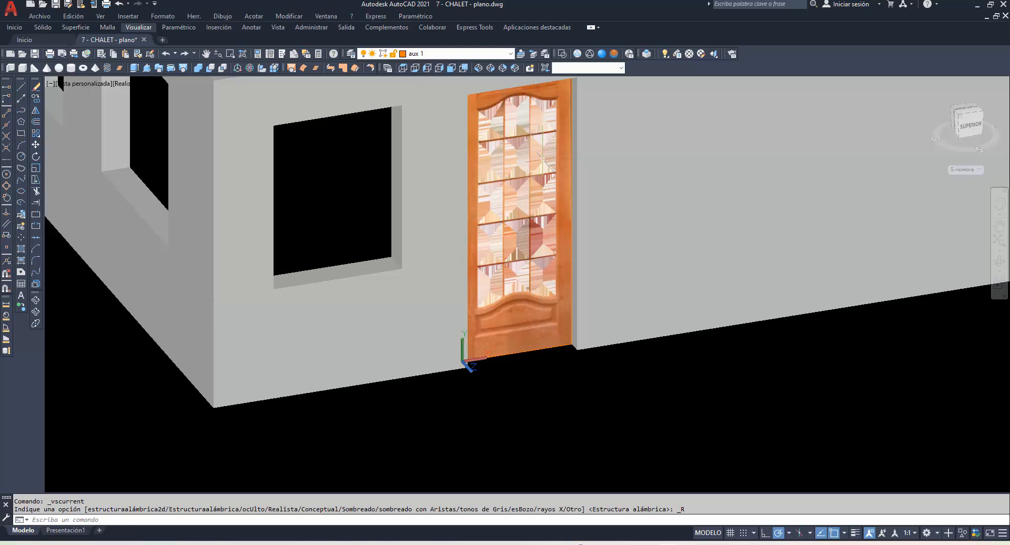
click(519, 351)
right_click(521, 352)
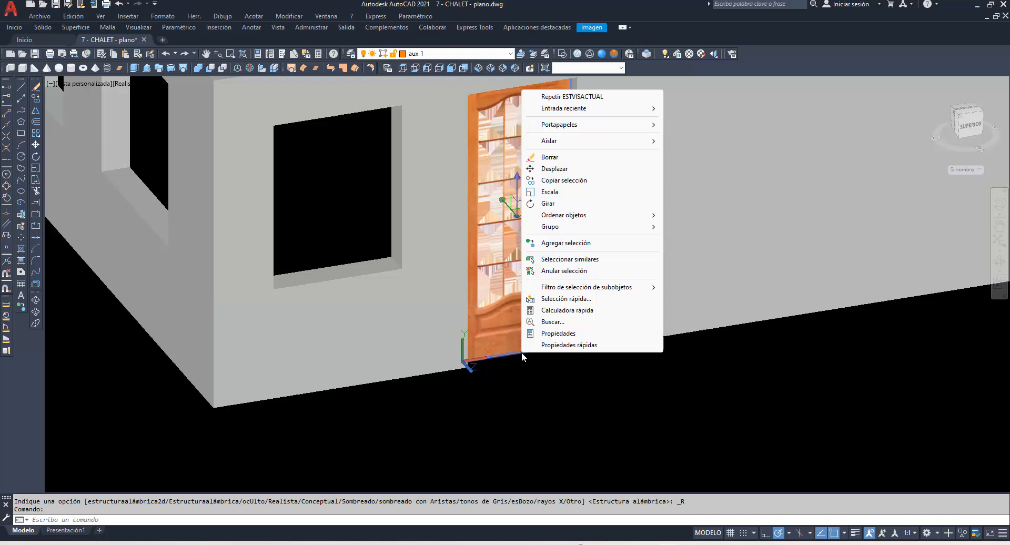
click(550, 334)
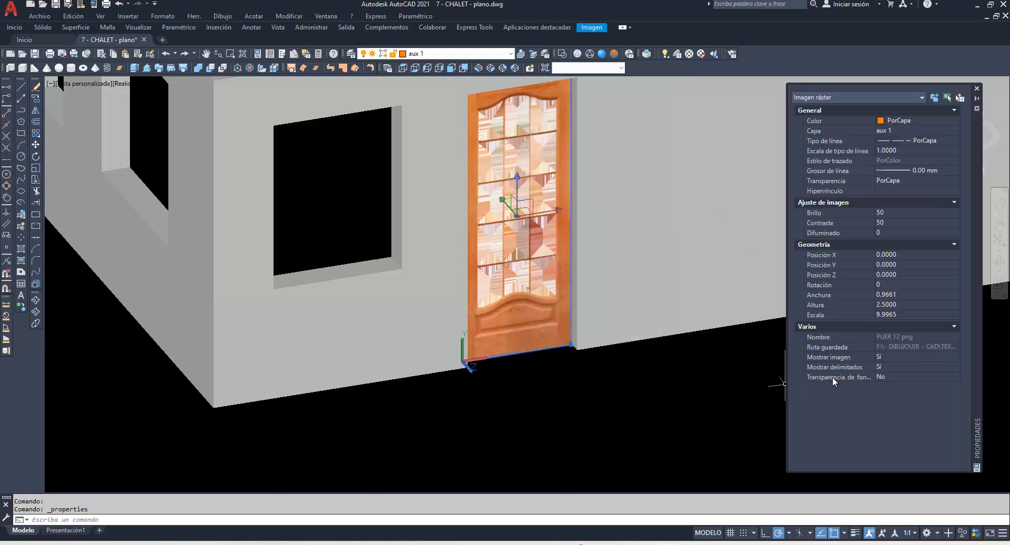
click(834, 377)
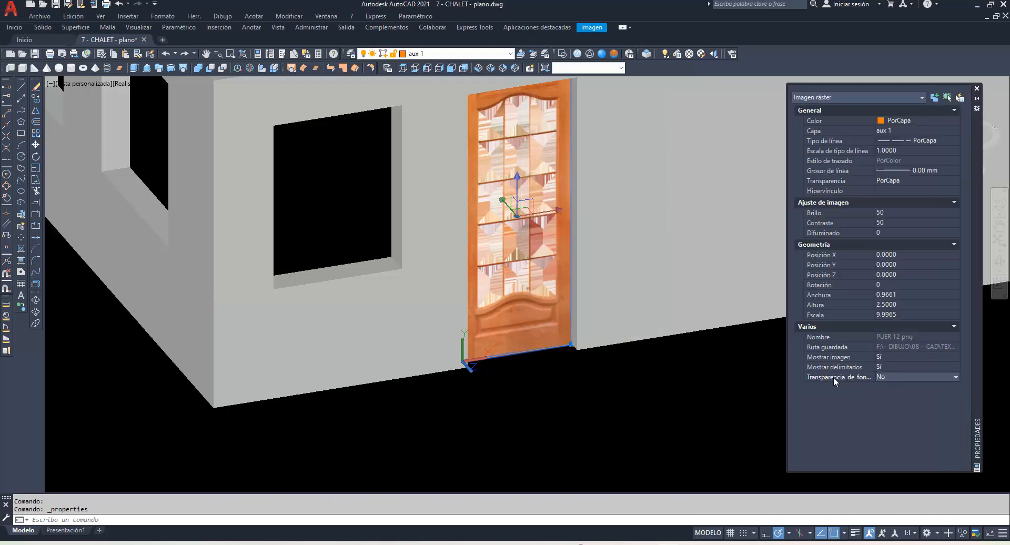
click(901, 376)
click(893, 384)
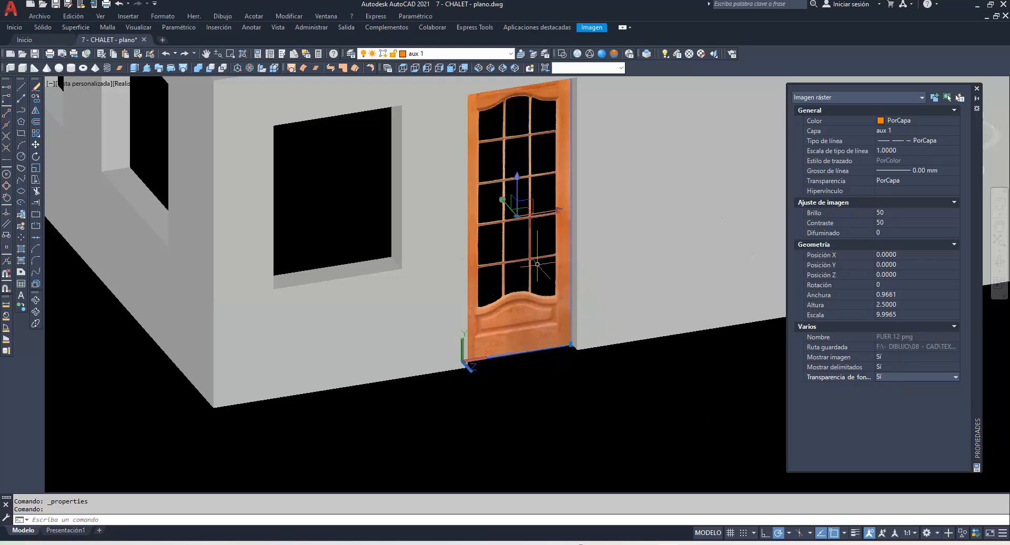
click(977, 89)
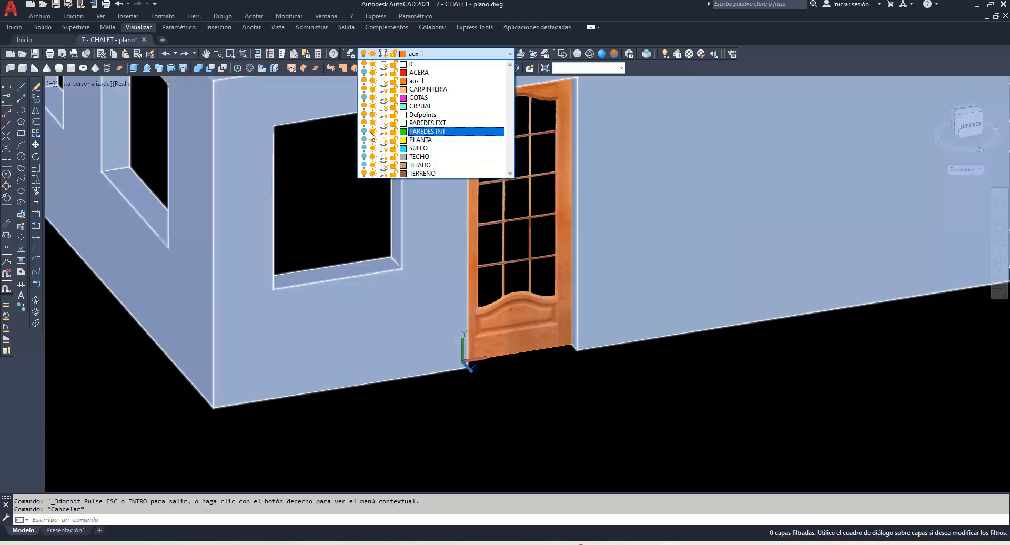
Turn on the PAREDES INT layer and examine the interior through the door's transparent panes.
key(Escape)
key(Escape)
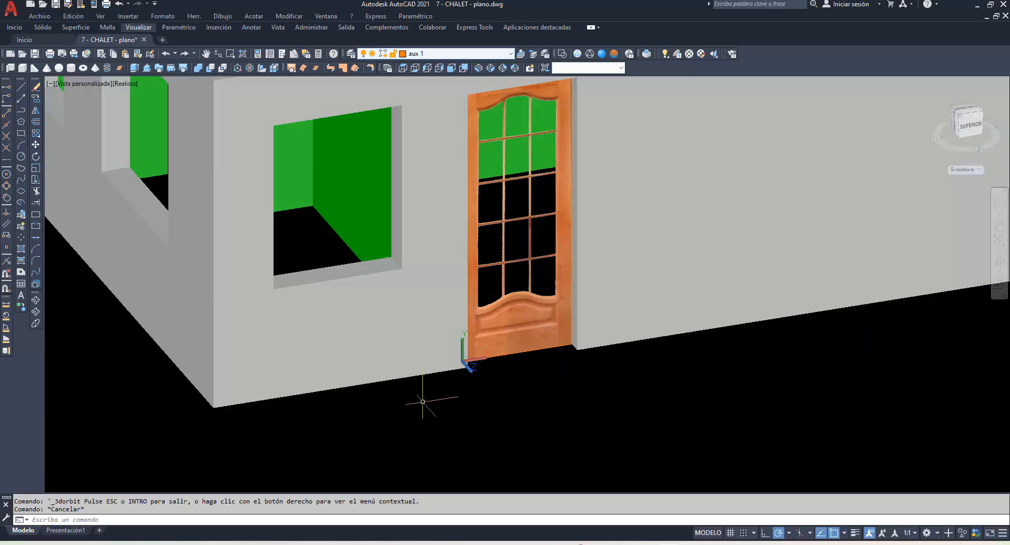
click(32, 308)
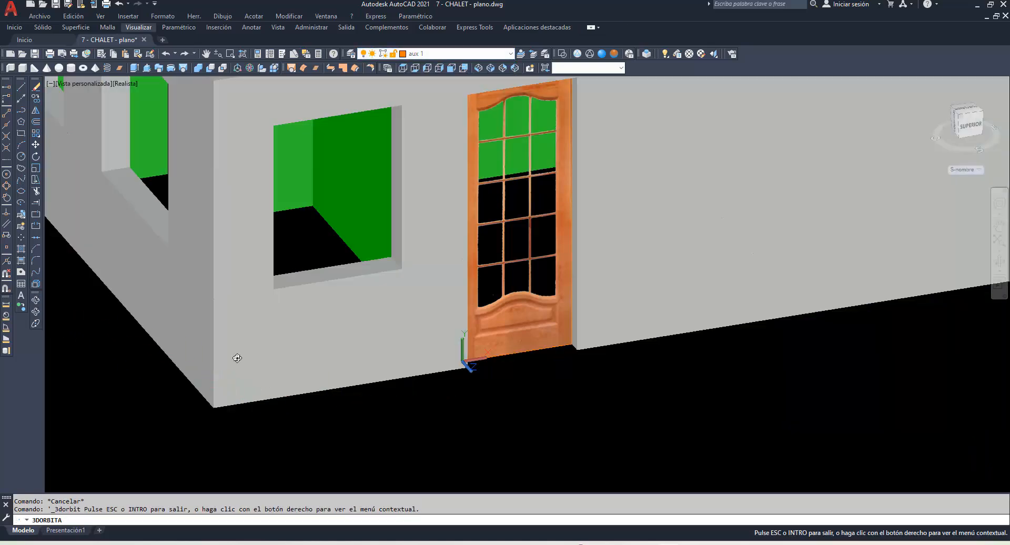
drag(235, 356, 581, 393)
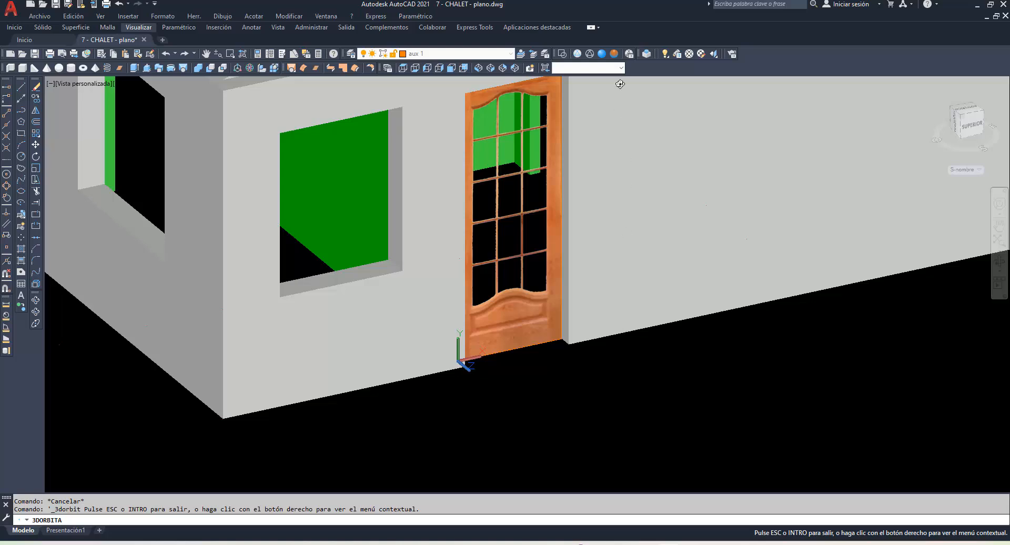
Return to wireframe with the PAREDES INT layer hidden, and make CRISTAL the current layer.
click(577, 54)
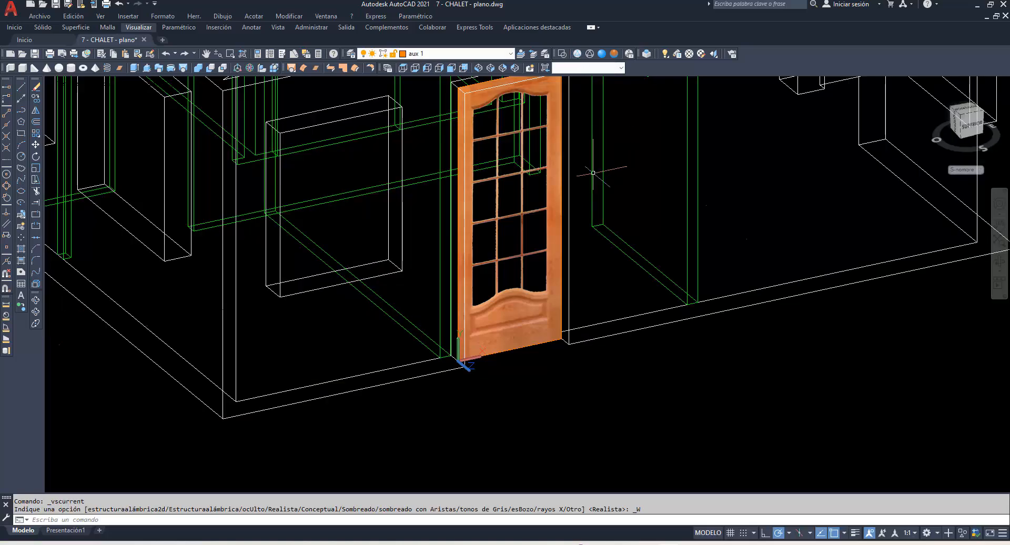
click(510, 53)
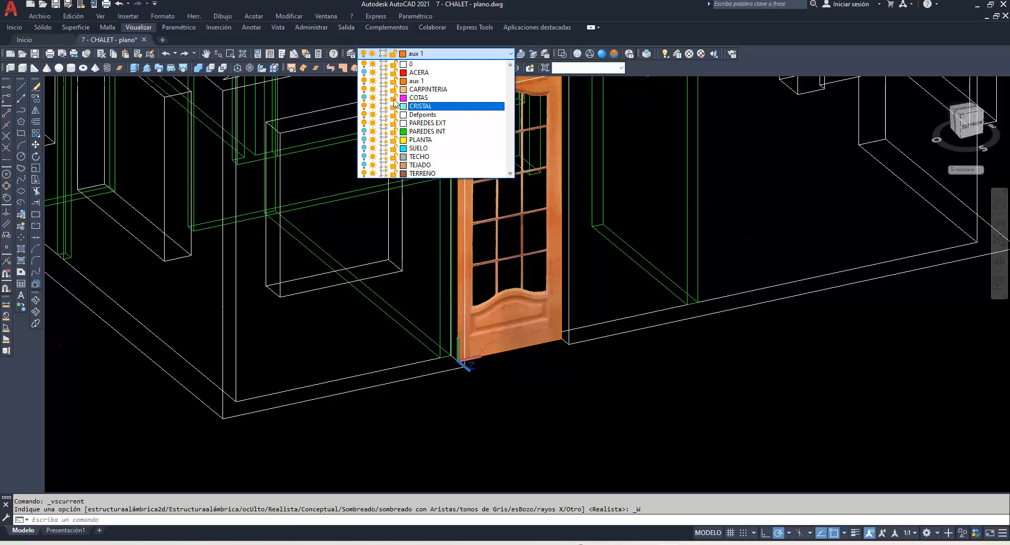
click(422, 106)
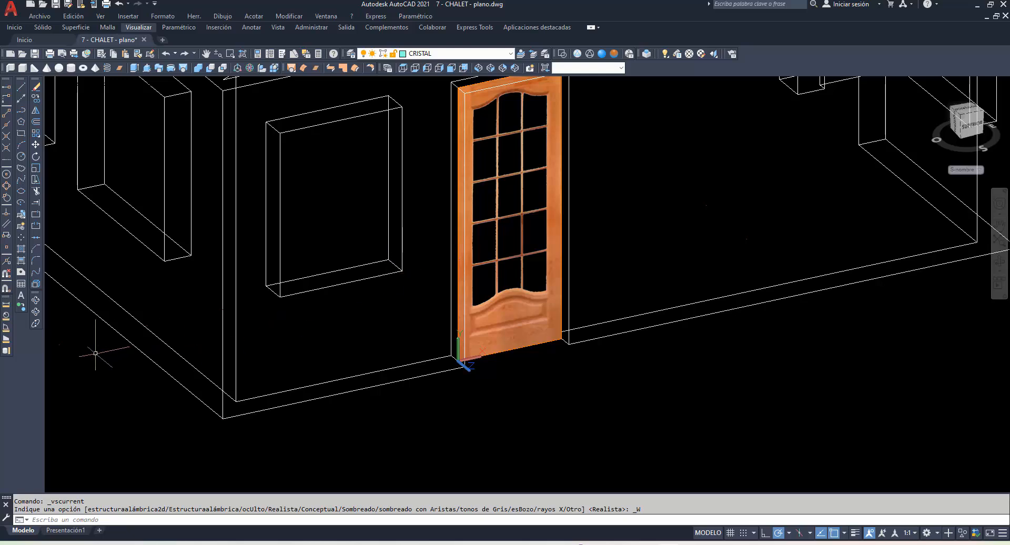
click(35, 300)
drag(284, 292, 444, 390)
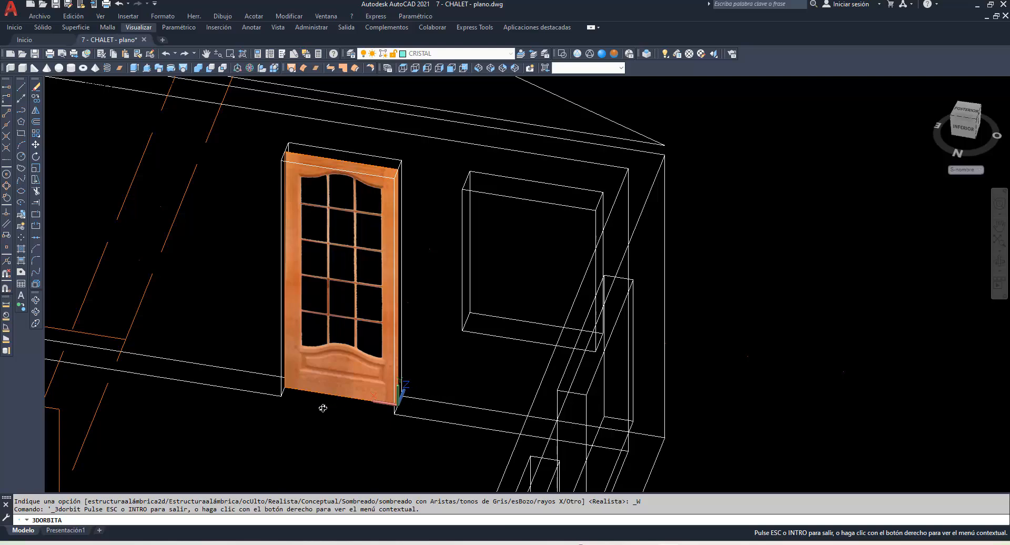
Draw a rectangle corner to corner over the door opening's interior face and convert it into a region.
scroll(334, 409, up, 1)
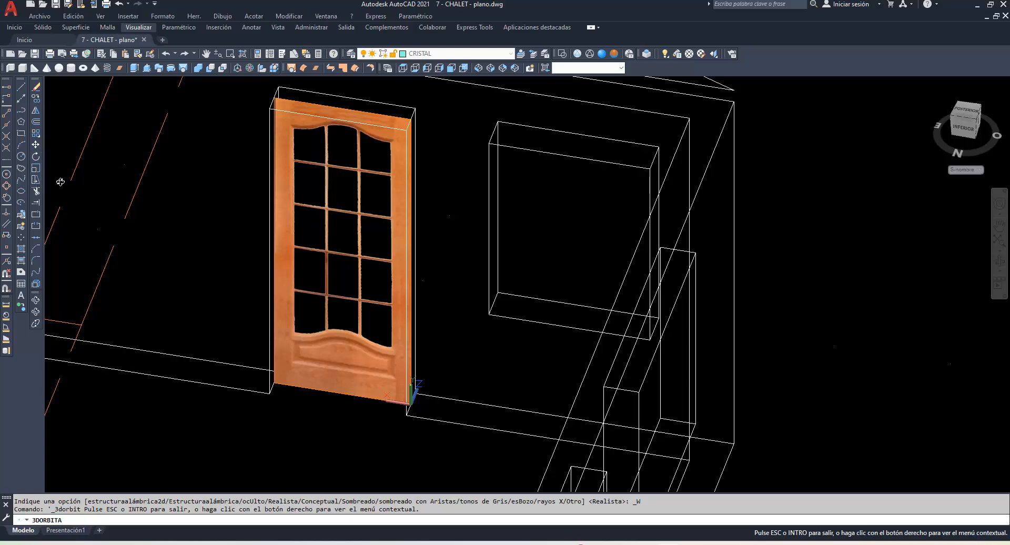
click(22, 134)
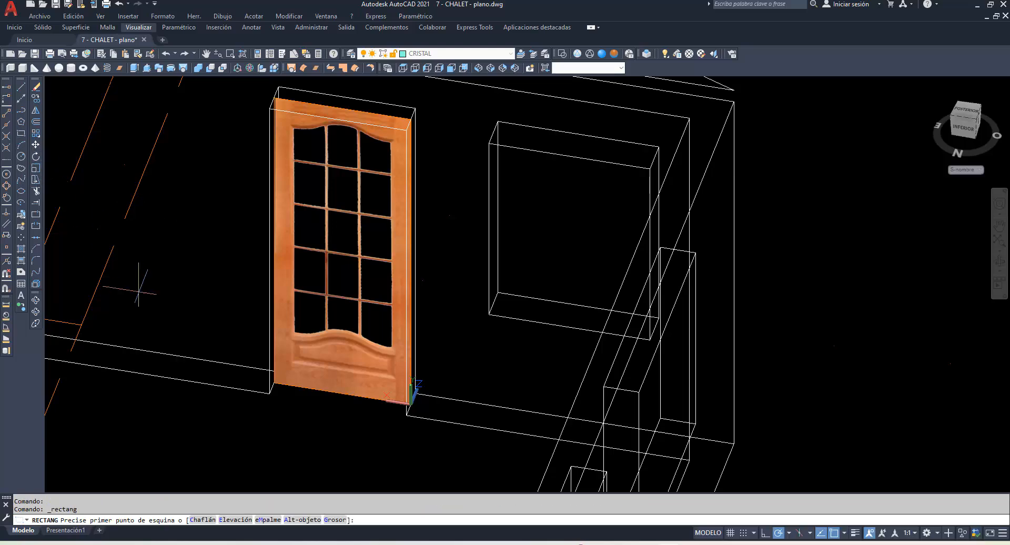
click(269, 393)
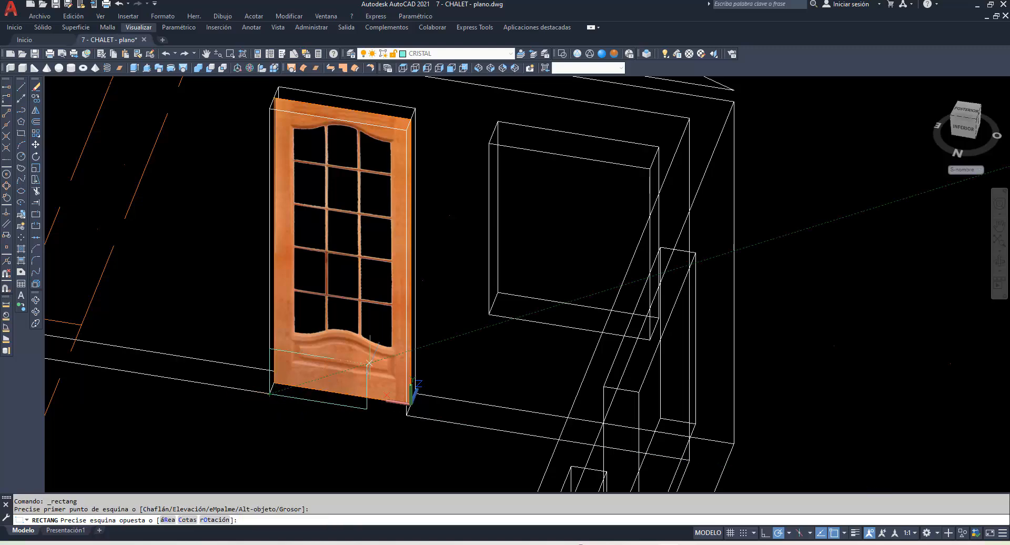
click(406, 129)
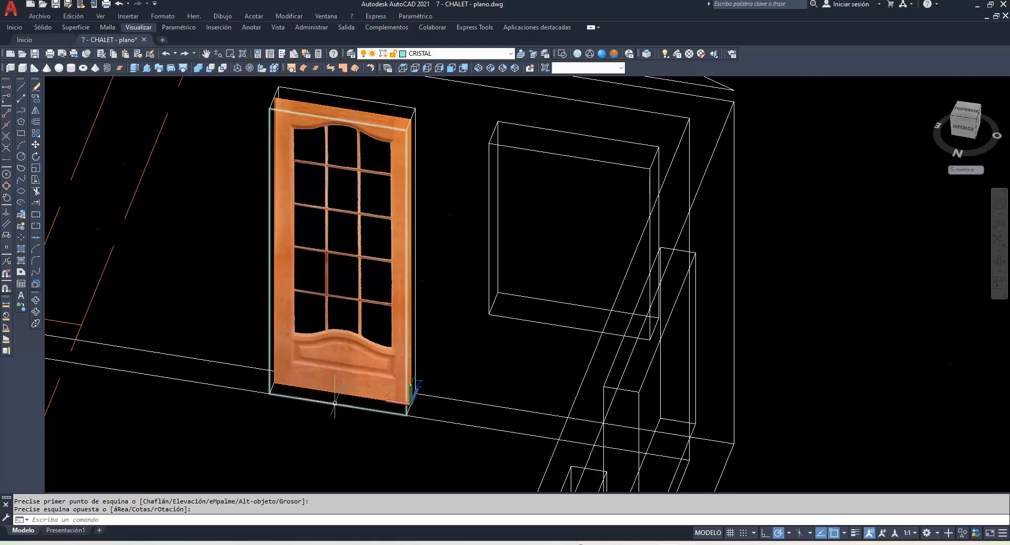
click(21, 283)
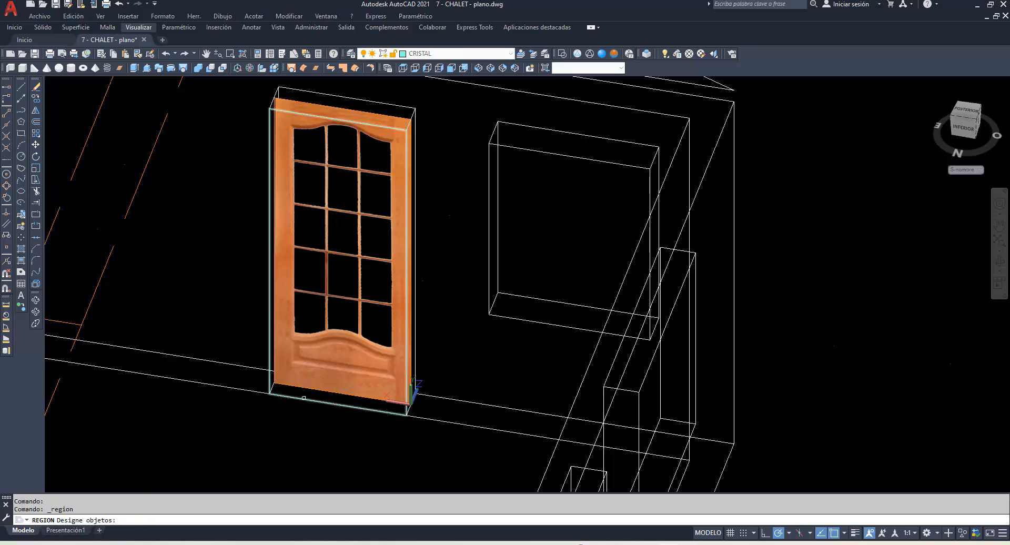
click(303, 398)
key(Return)
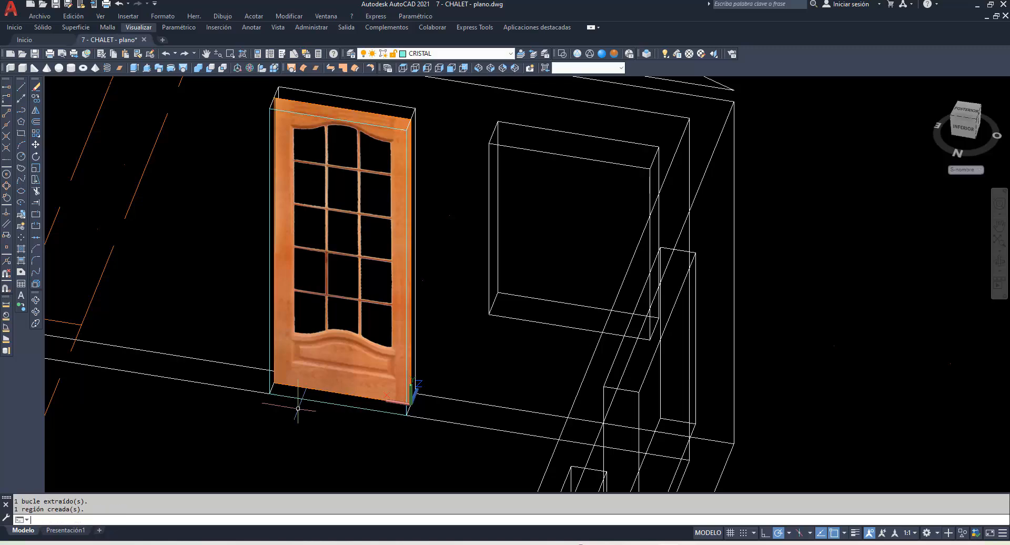
Switch to the realistic visual style, view the door from outside, and turn on the PAREDES INT layer.
click(608, 55)
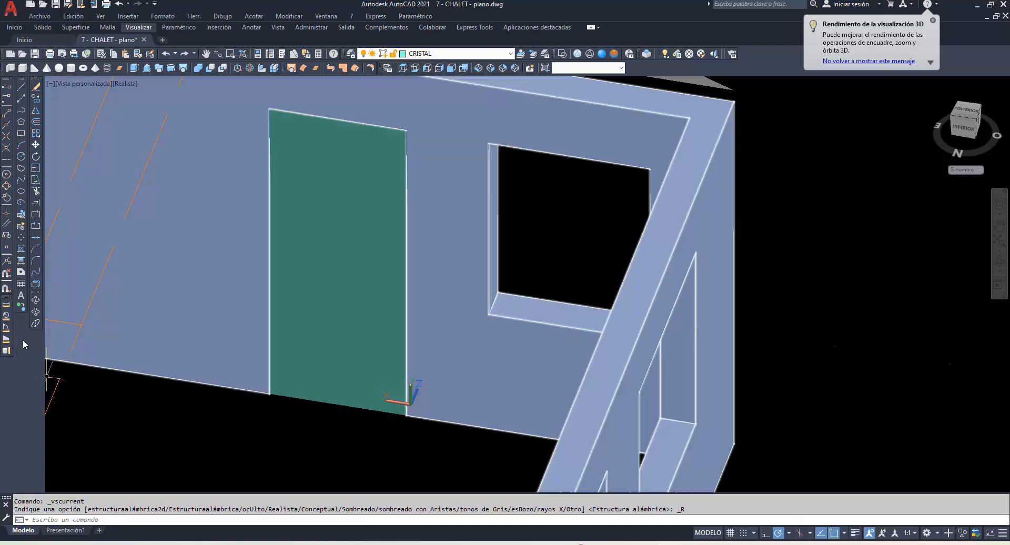
click(35, 301)
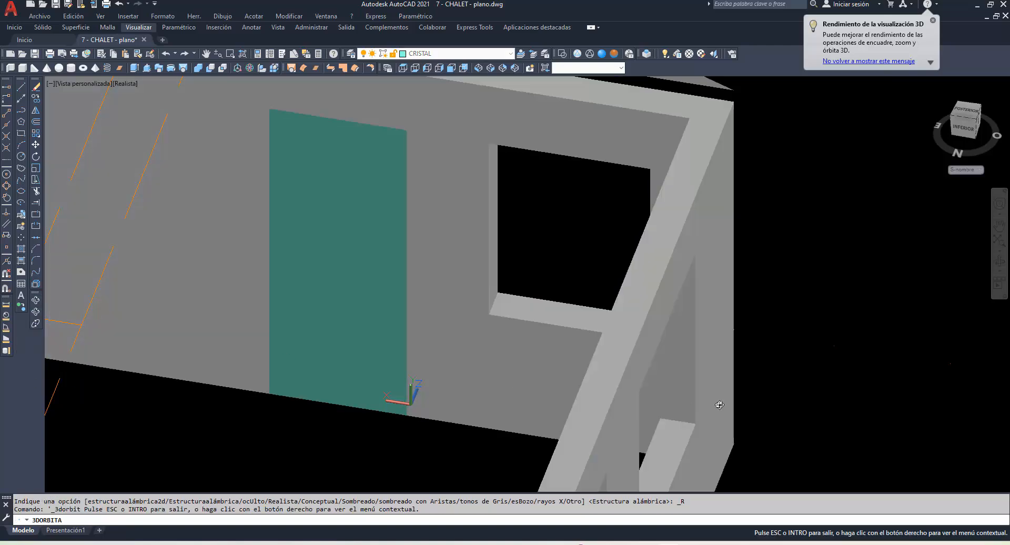
drag(572, 391, 492, 356)
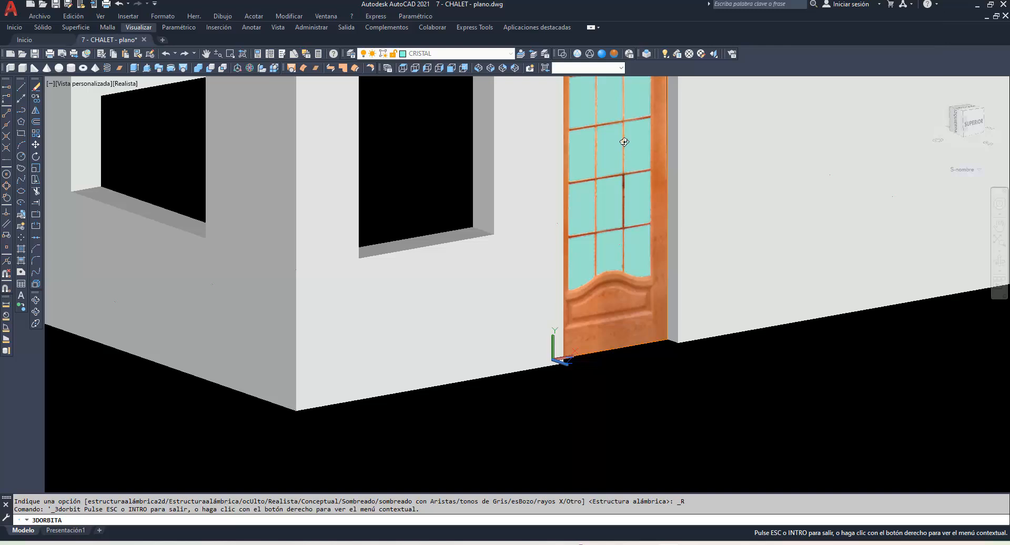
click(513, 56)
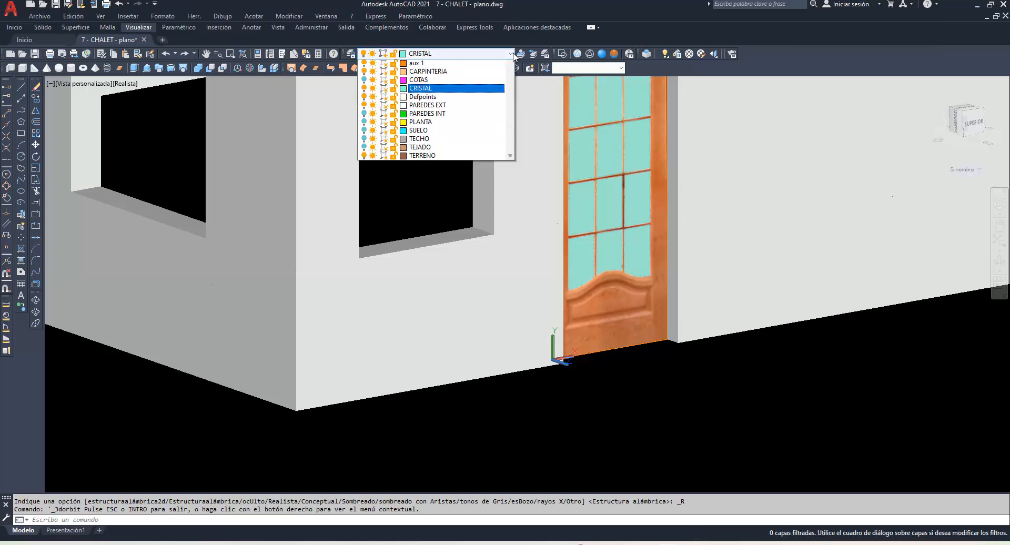
click(363, 132)
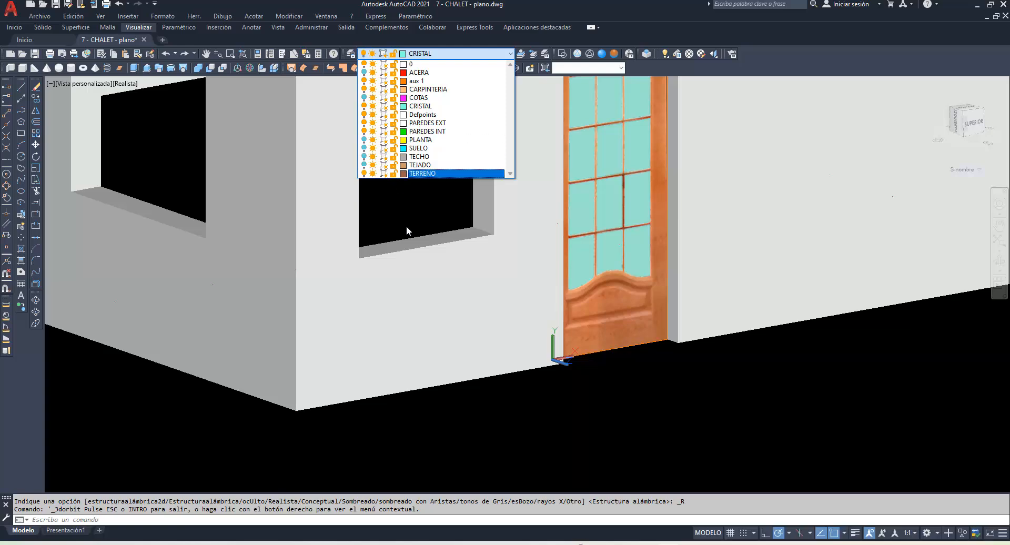
click(410, 228)
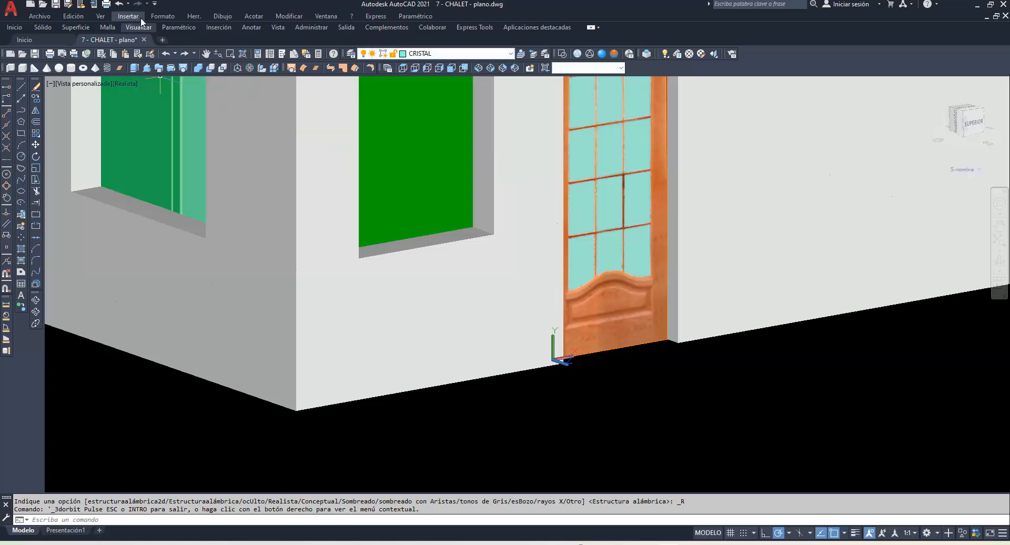
Set the CRISTAL layer's transparency to 70 and examine the interior through the door glass.
click(163, 16)
click(174, 30)
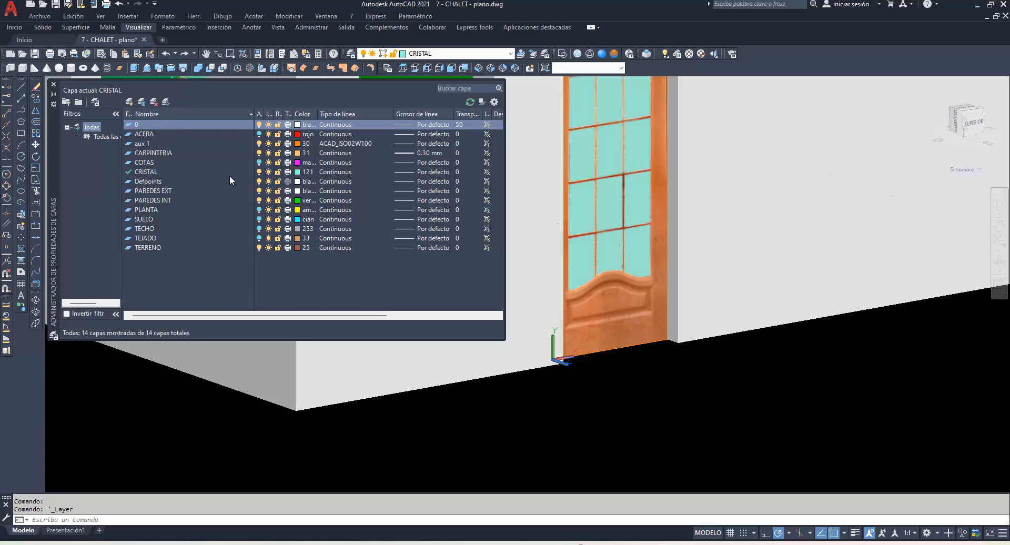
click(458, 172)
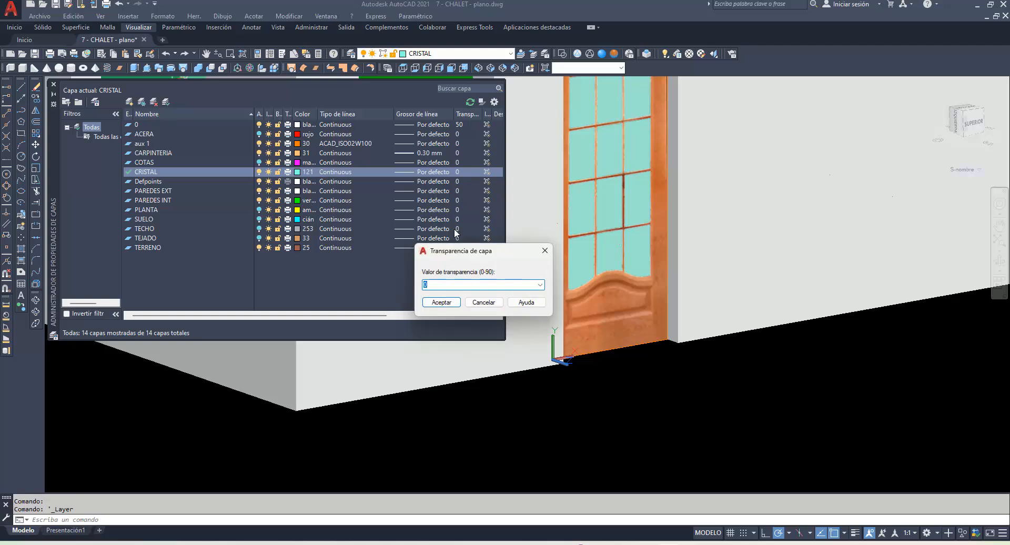
click(540, 285)
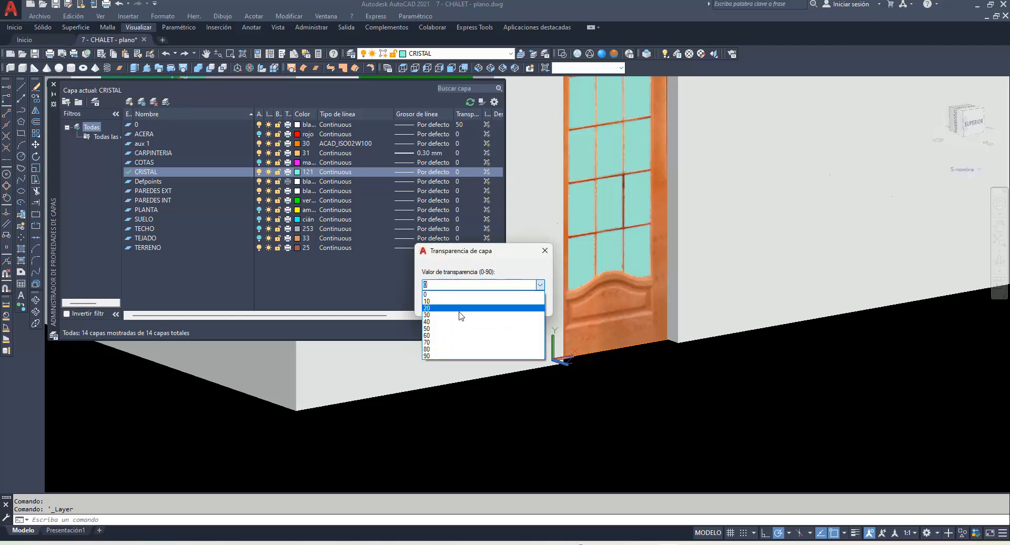
click(433, 342)
click(446, 309)
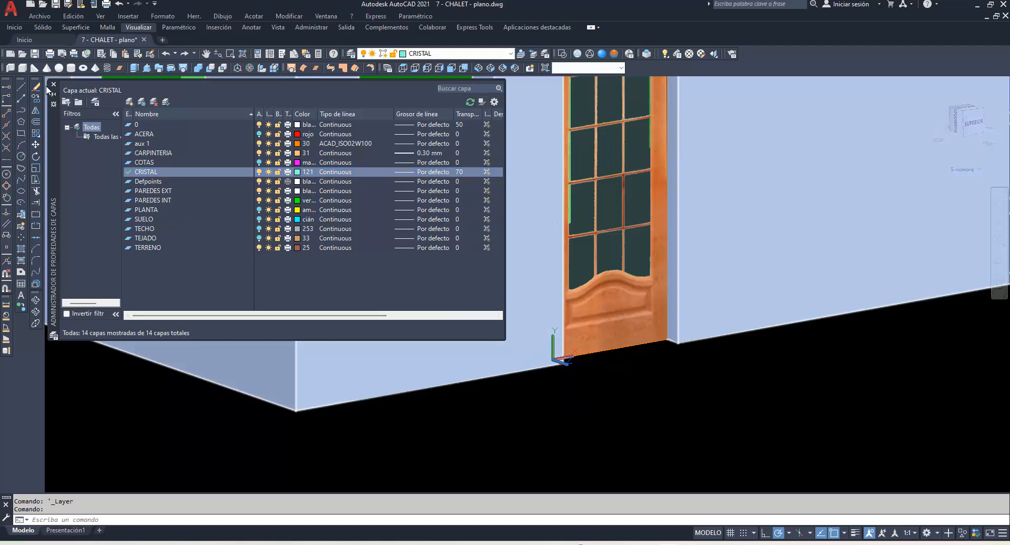
click(53, 85)
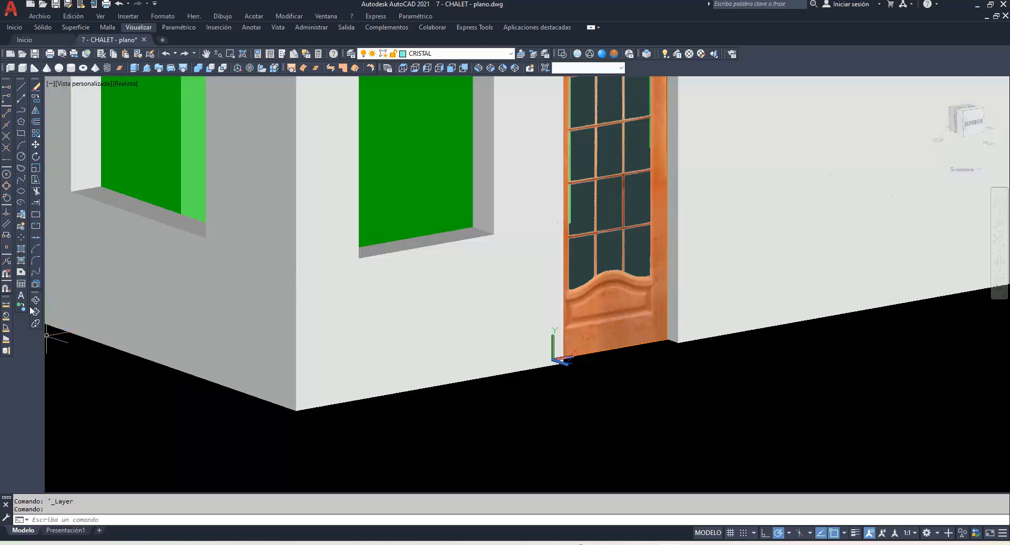
shift+middle_drag(520, 260, 647, 401)
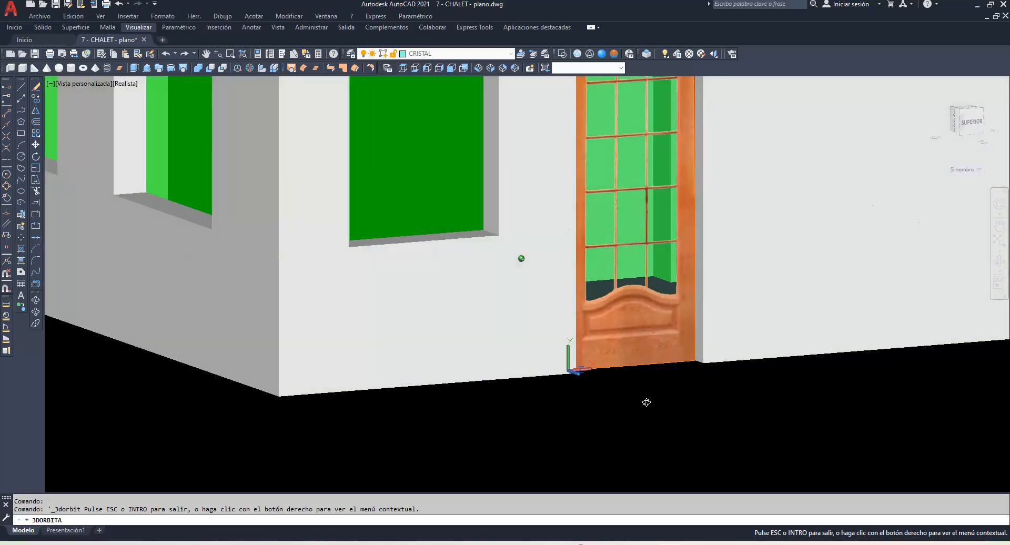
Set the CRISTAL layer's transparency to 50.
click(172, 20)
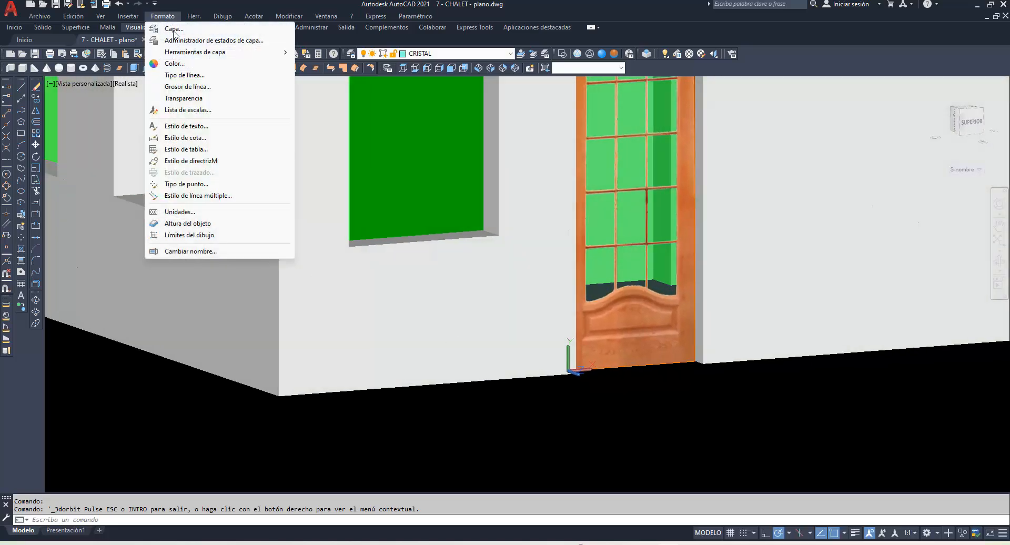
click(177, 30)
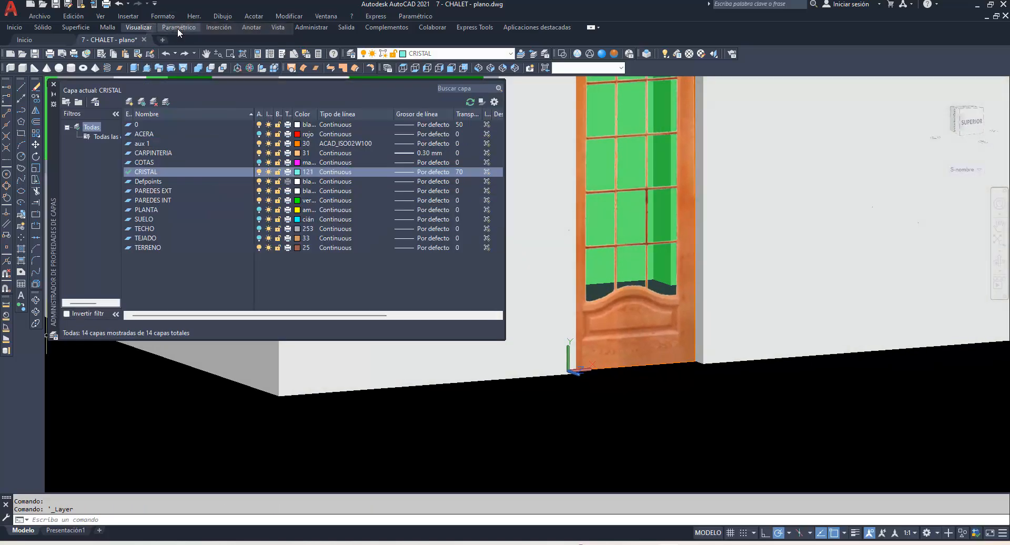
click(458, 171)
click(540, 285)
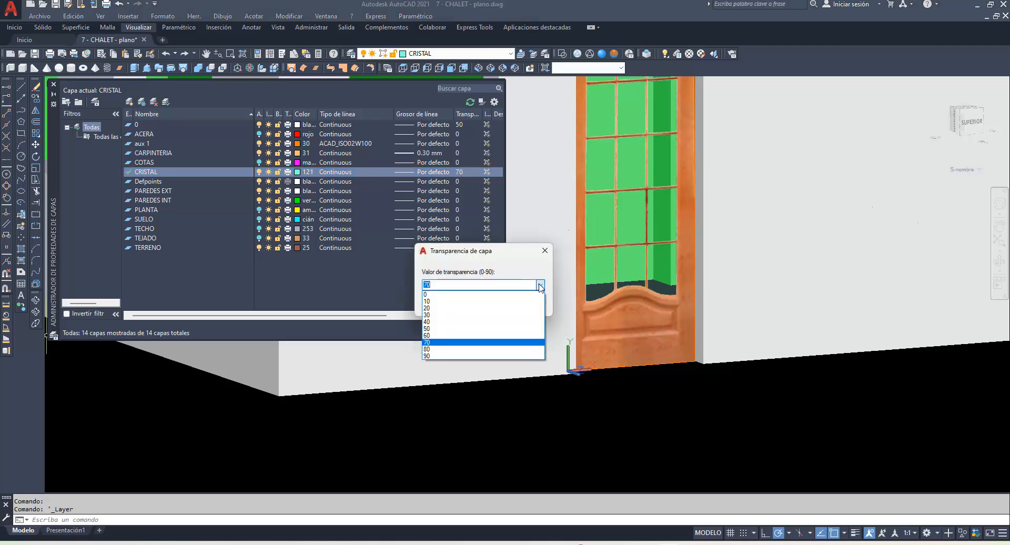
click(433, 329)
click(441, 304)
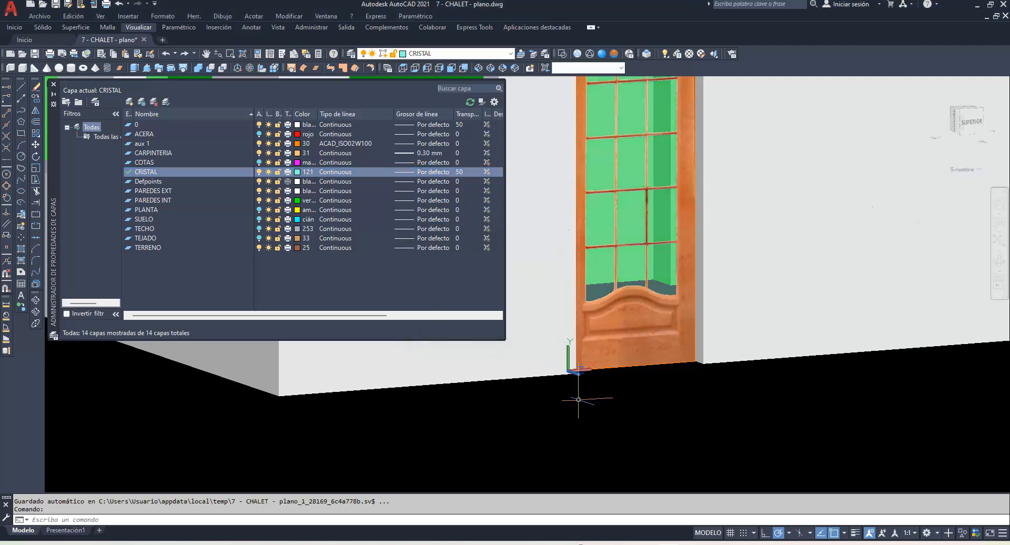
click(53, 85)
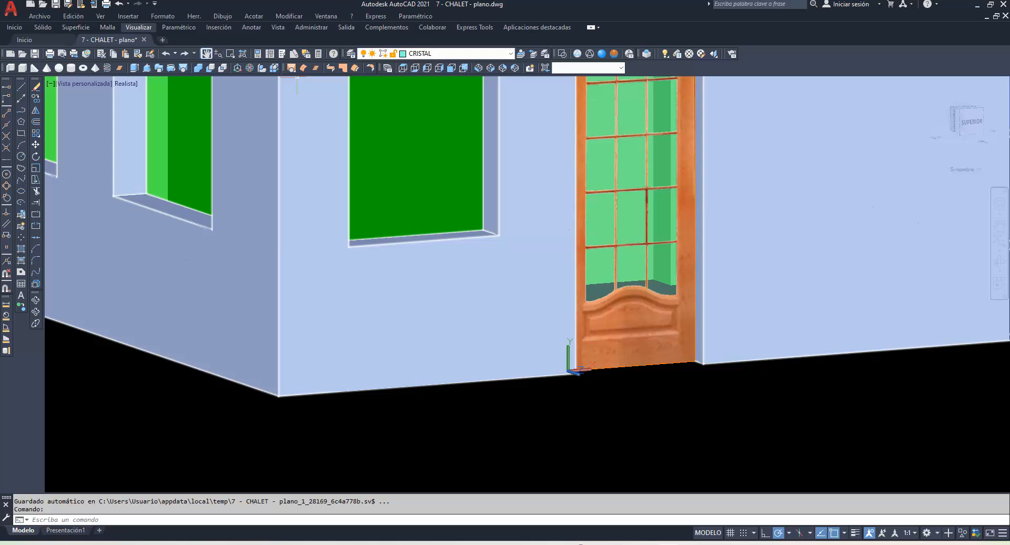
Return to wireframe with the PAREDES INT layer hidden, and make CARPINTERIA the current layer.
click(206, 53)
drag(415, 209, 374, 309)
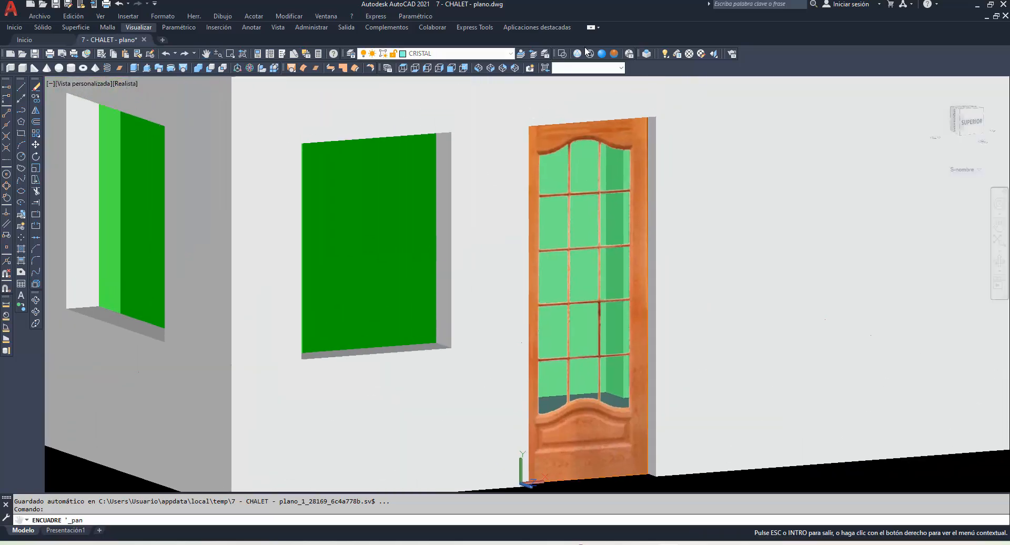
click(578, 54)
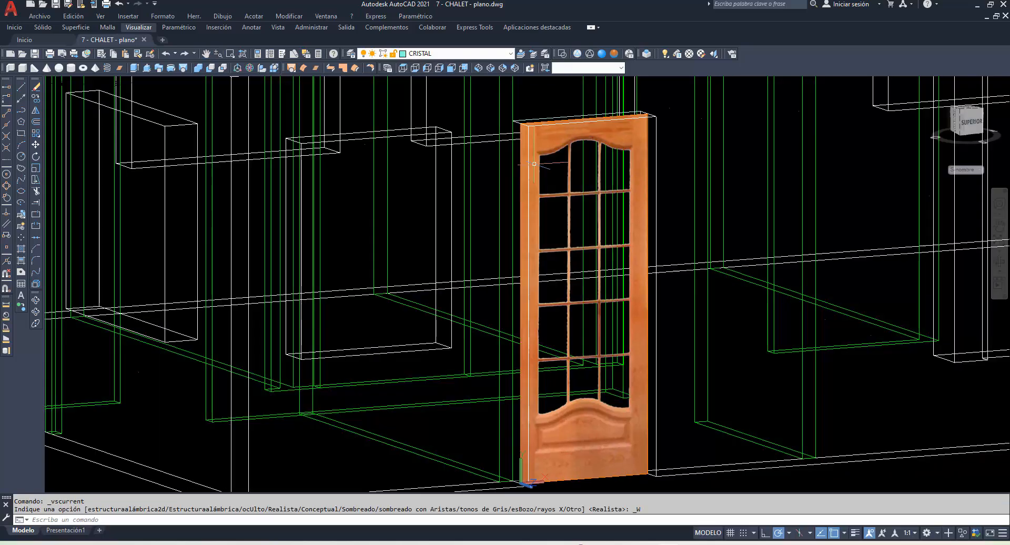
click(510, 54)
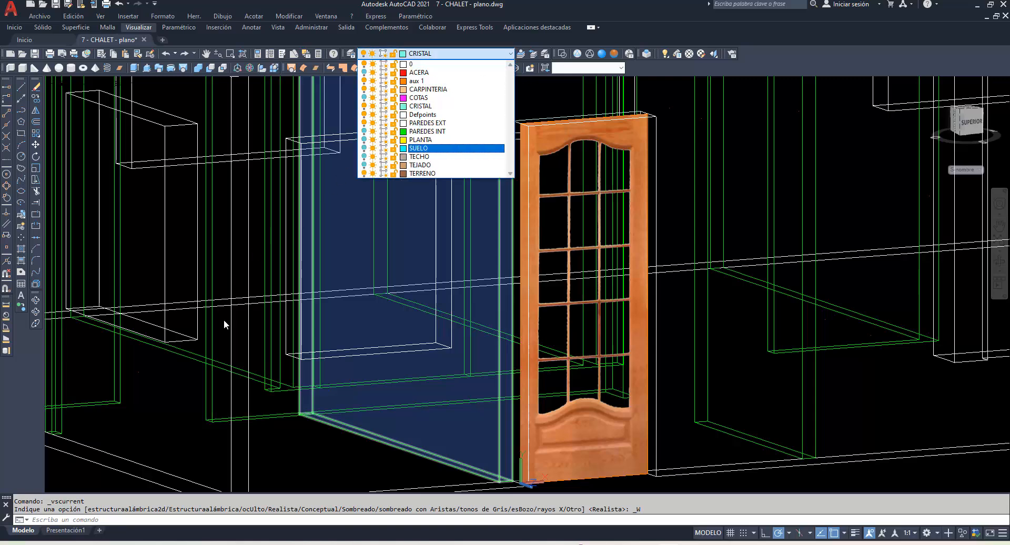
click(180, 387)
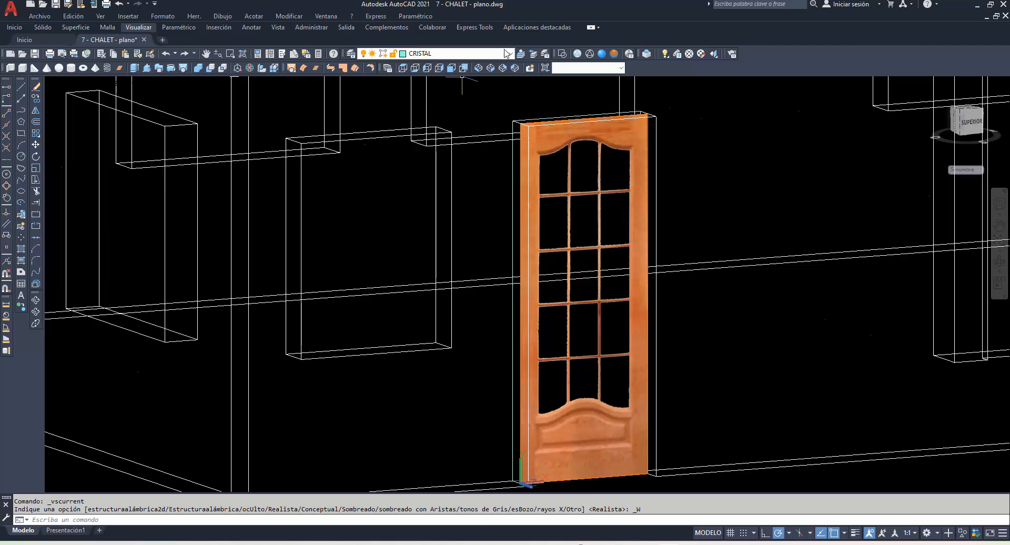
click(508, 53)
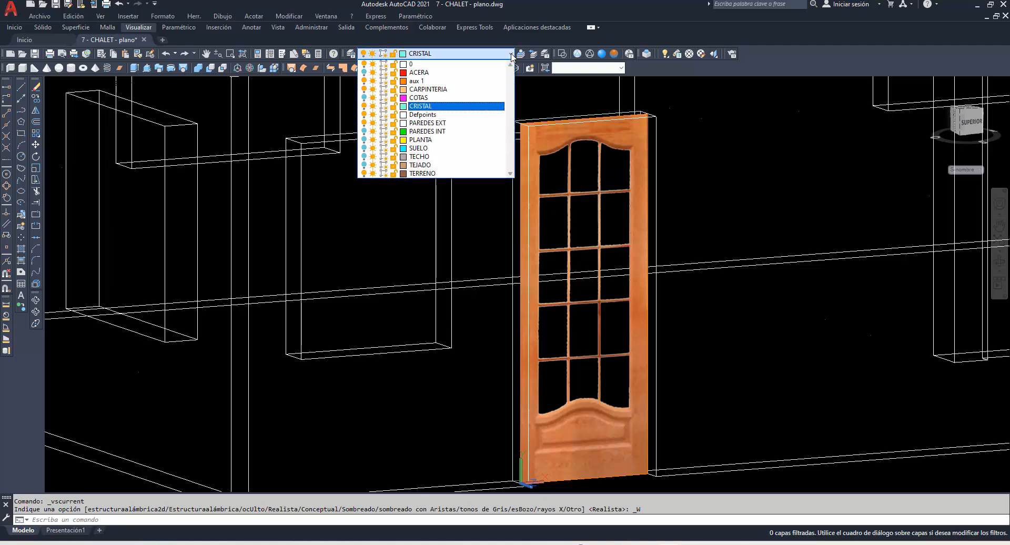
click(440, 90)
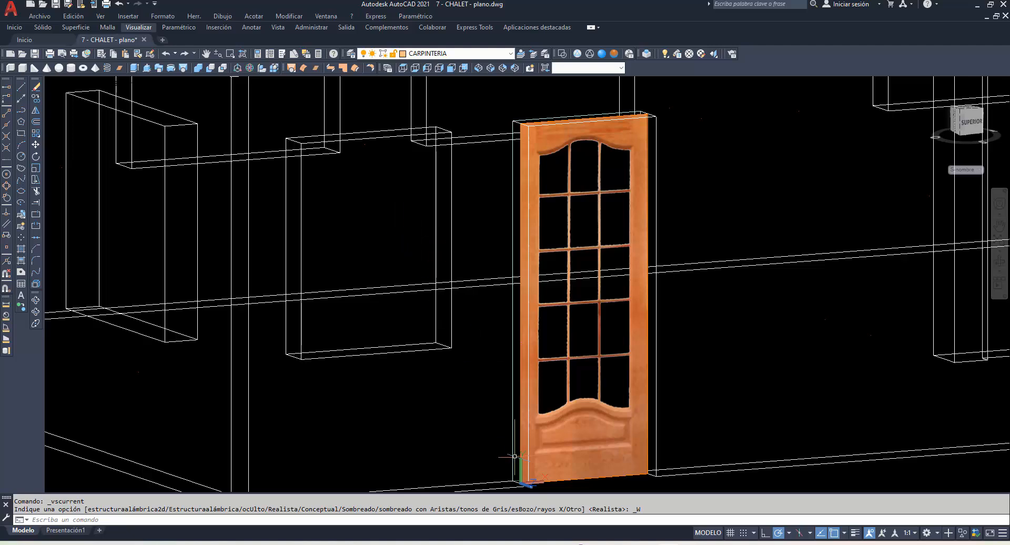
Insert the V 10 png image from the 0 - VENTANAS folder at the midpoint of the window opening's lower side edge, with scale 1 and rotation 0.
click(527, 544)
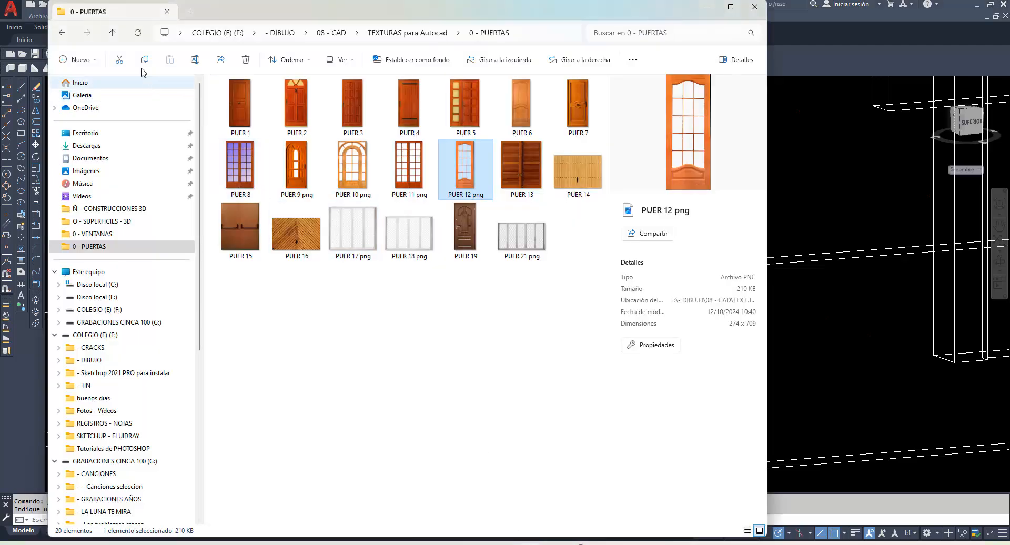
click(114, 33)
double_click(316, 105)
click(362, 177)
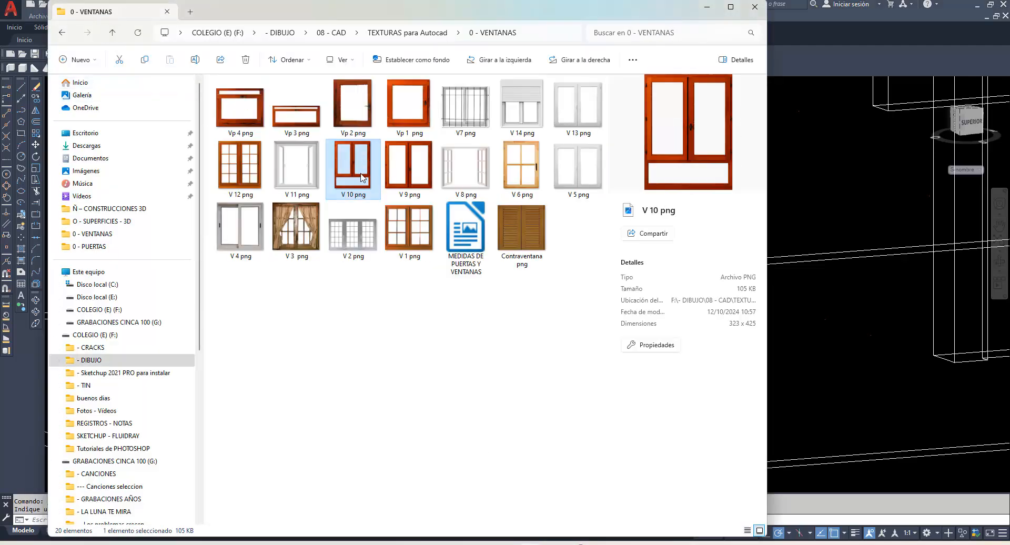
click(823, 417)
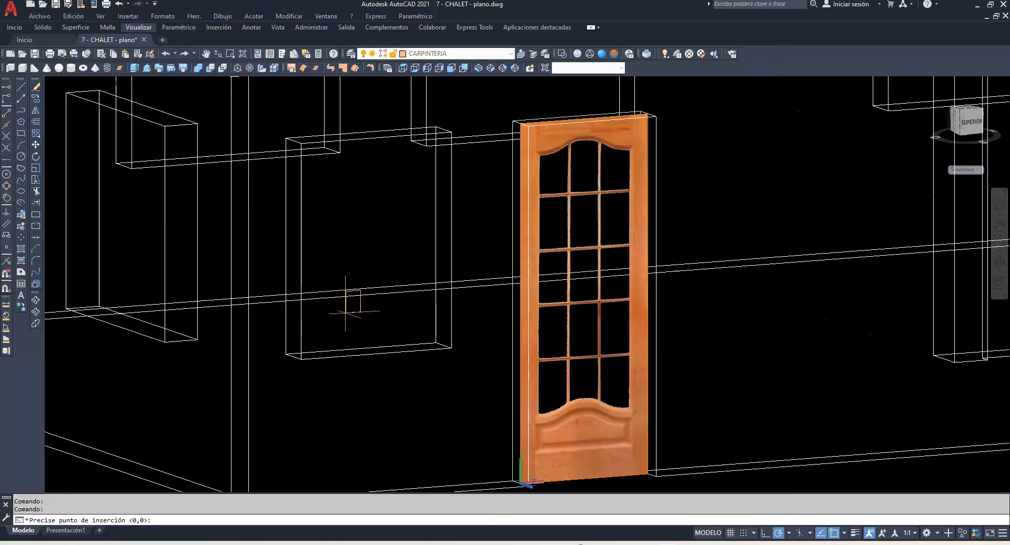
click(294, 357)
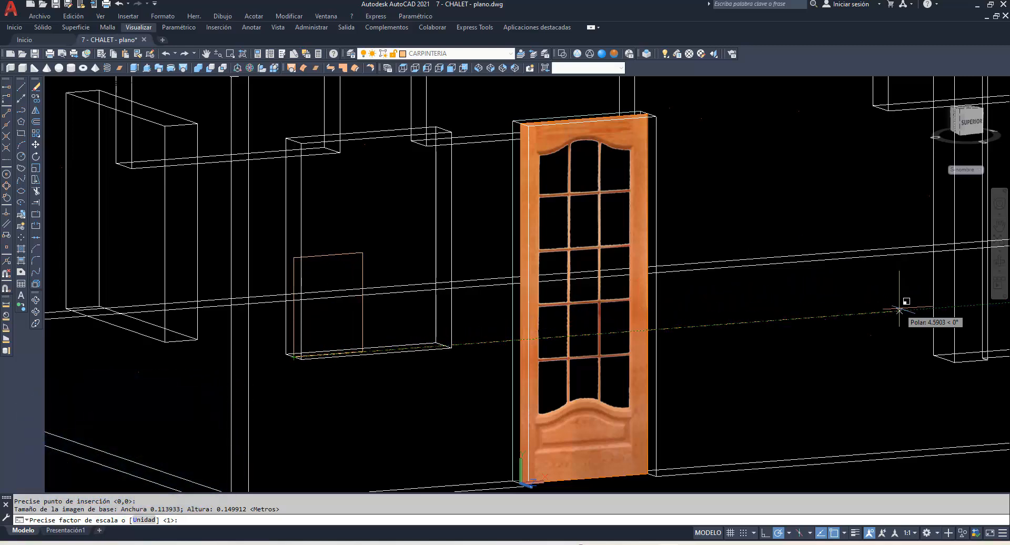
key(Return)
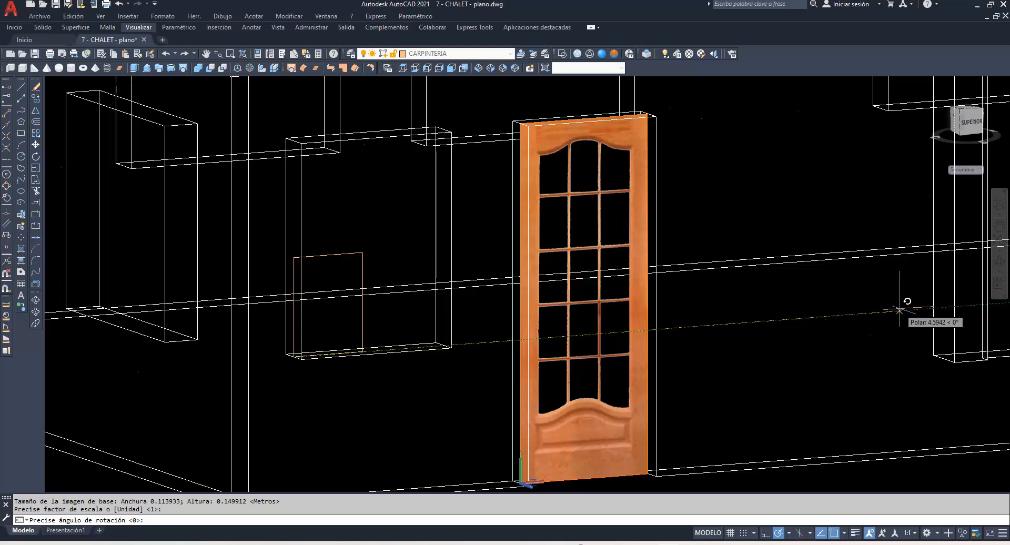
key(Return)
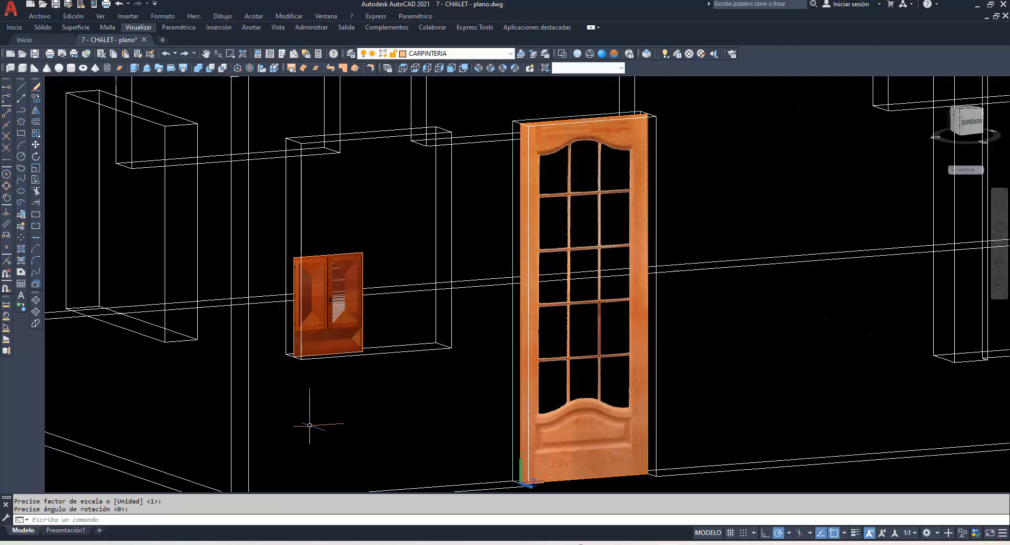
Scale the V 10 window image from its lower corner on the opening's edge until it fills the opening's height.
click(36, 168)
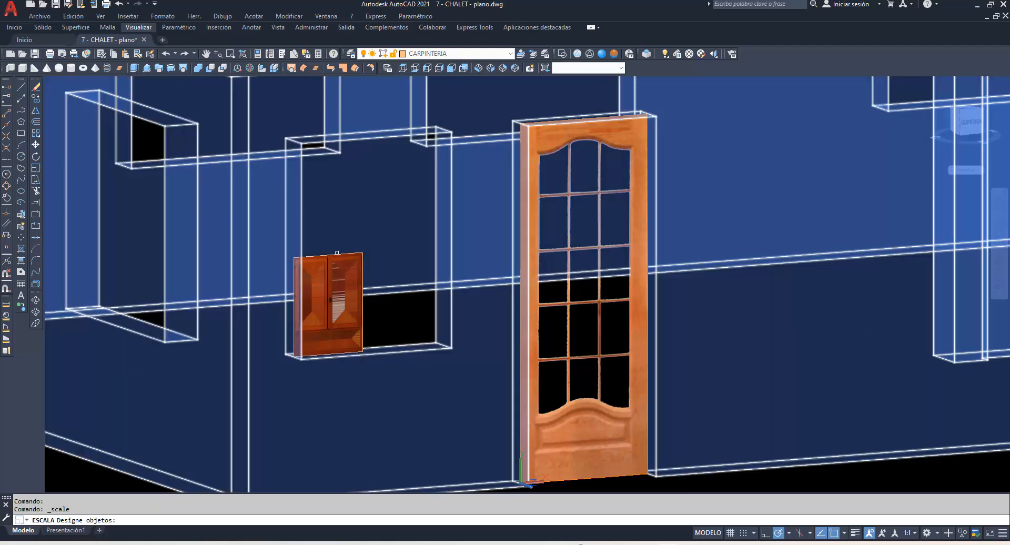
click(318, 285)
key(Return)
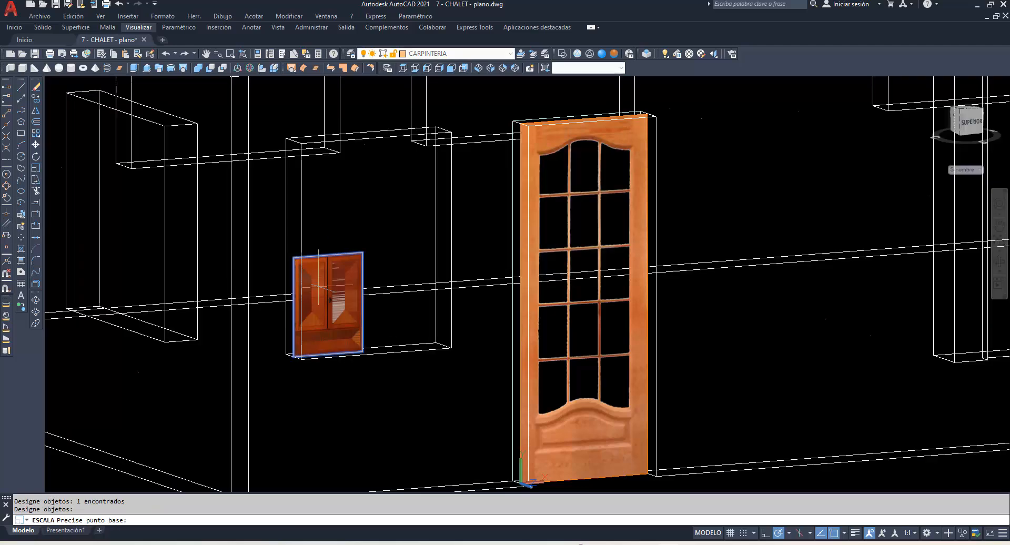
click(293, 357)
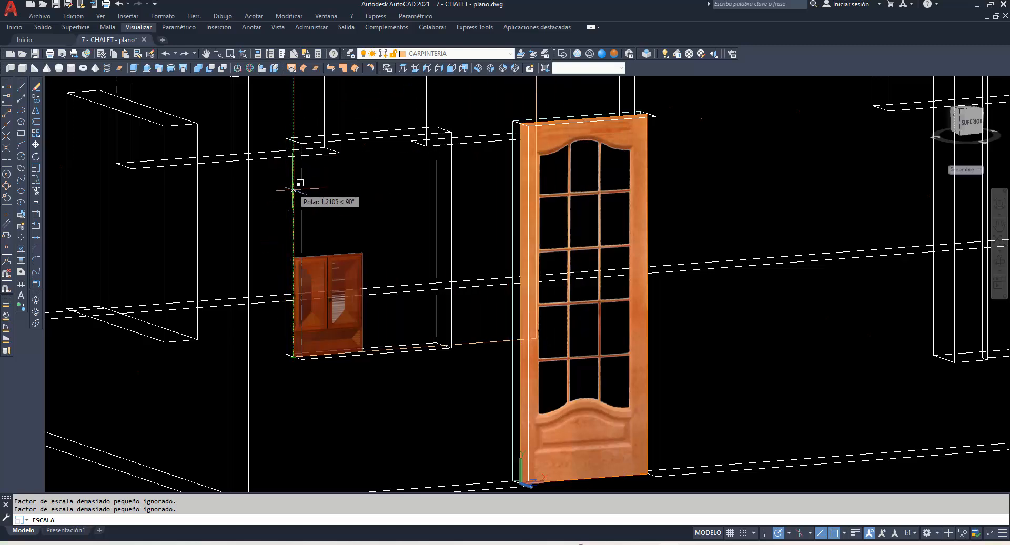
click(326, 243)
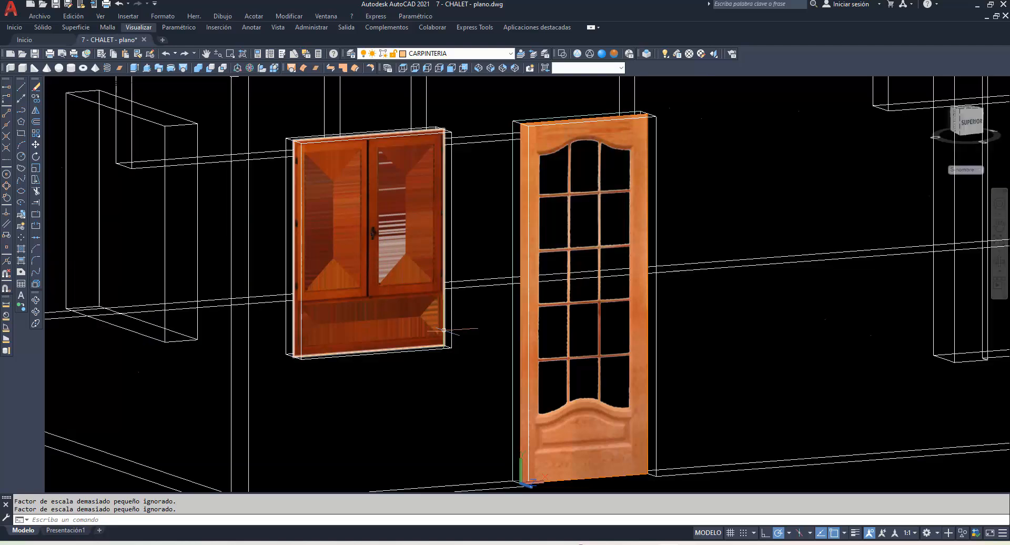
Turn on background transparency for the V 10 window image.
click(443, 331)
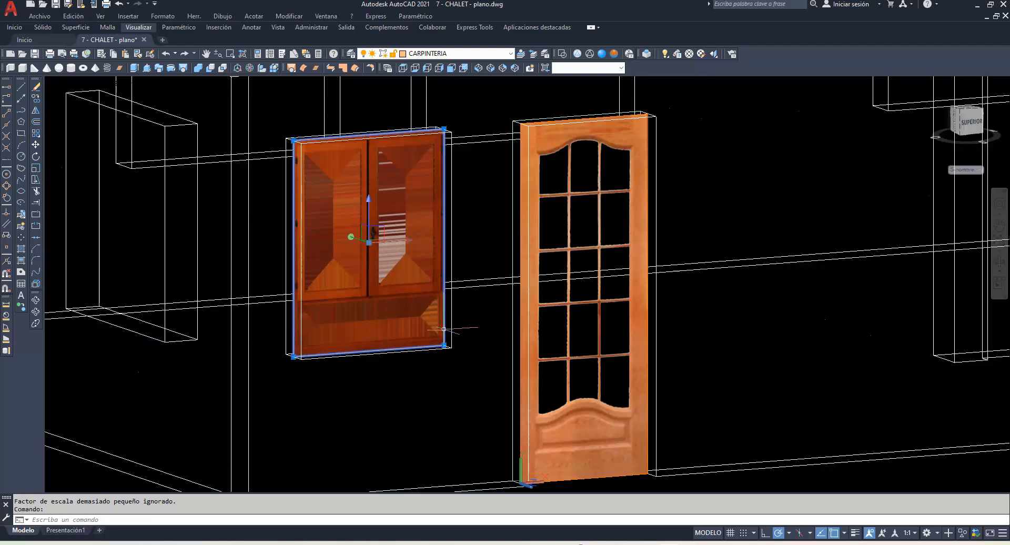
right_click(443, 331)
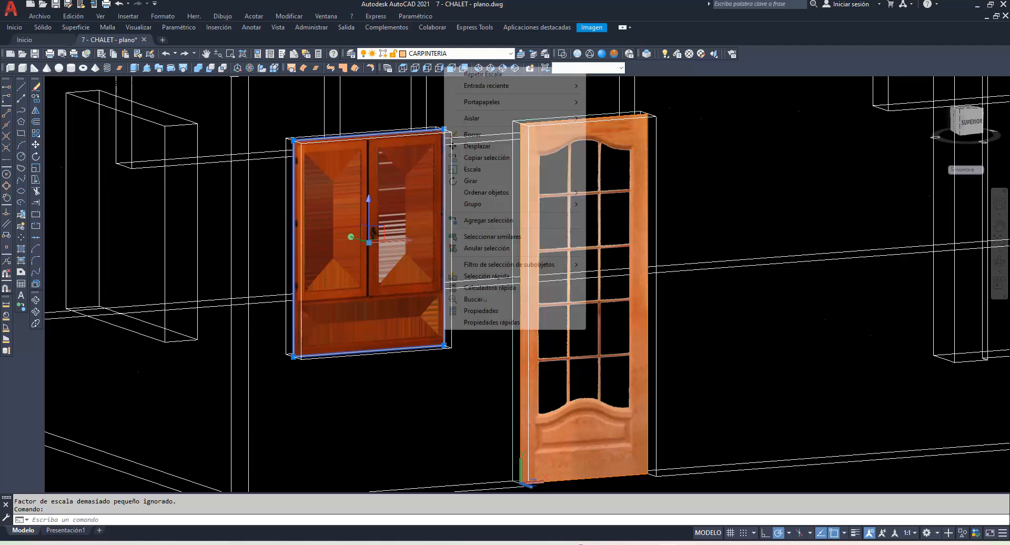
click(469, 311)
click(924, 381)
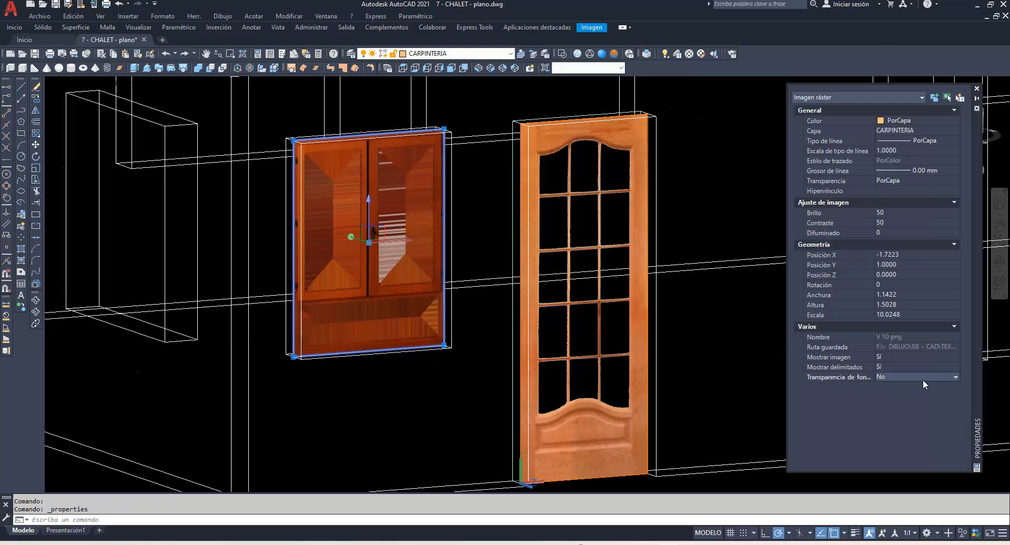
click(949, 378)
click(914, 385)
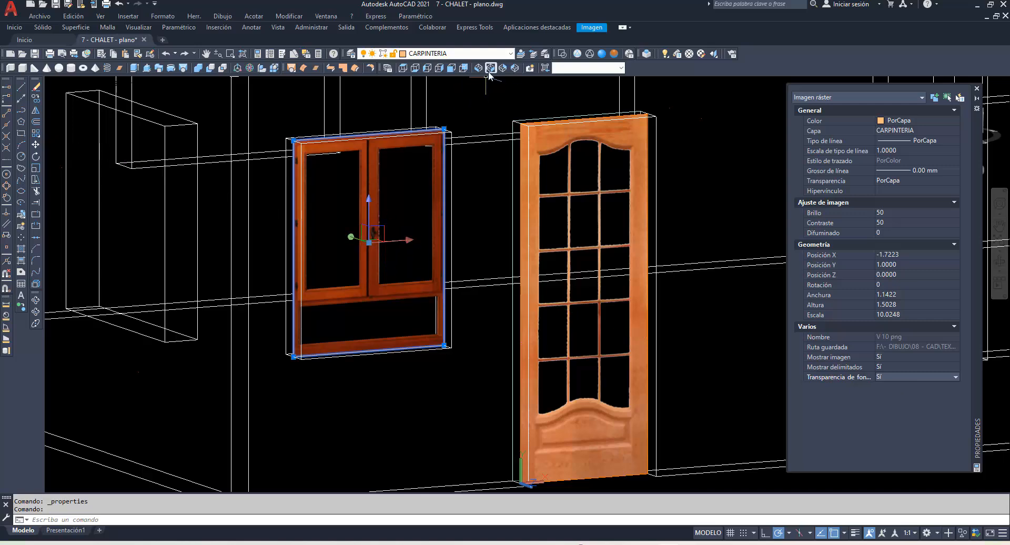
Show the PAREDES INT layer and examine the transparent window panes in the Realistic visual style.
click(426, 53)
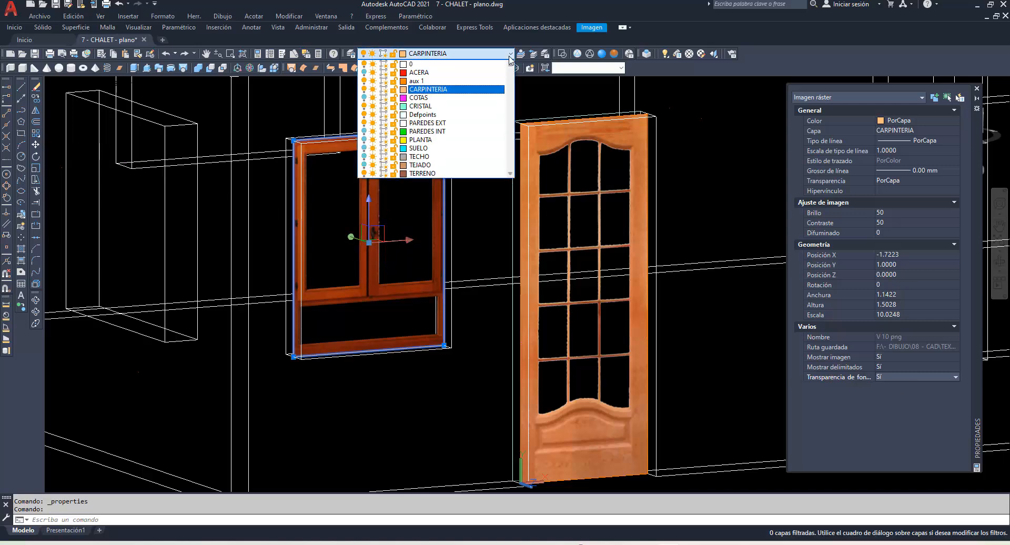
click(365, 132)
click(406, 412)
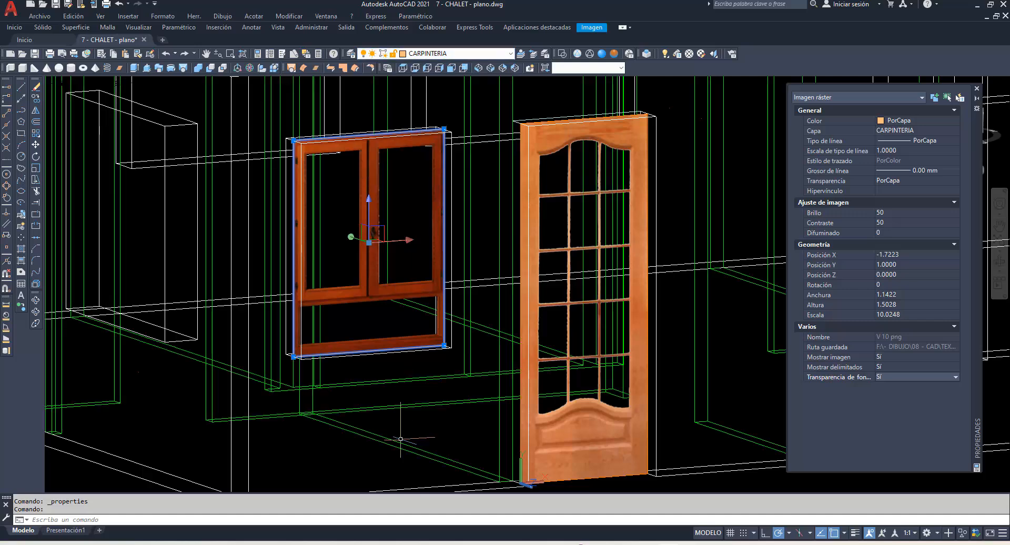
click(602, 54)
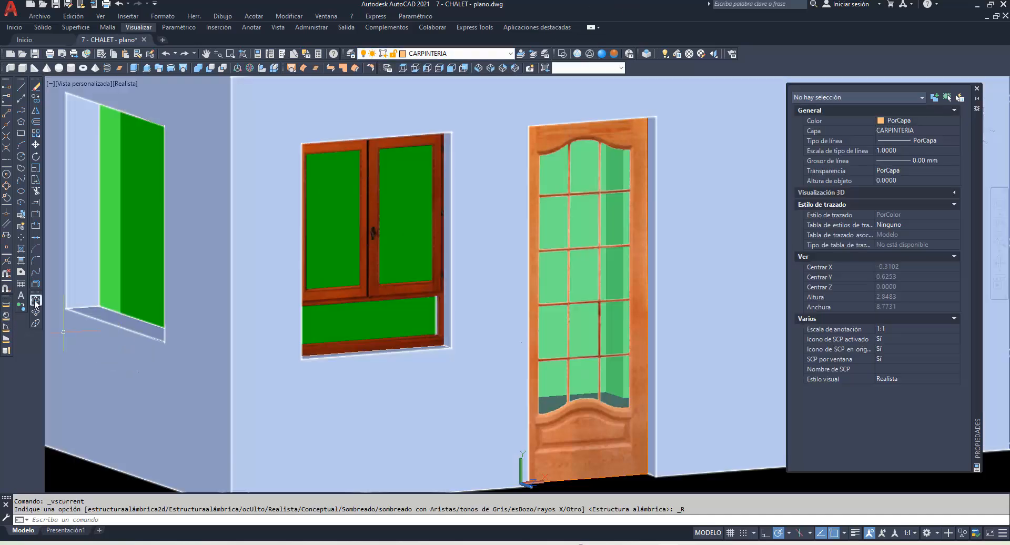
click(35, 300)
drag(173, 305, 122, 305)
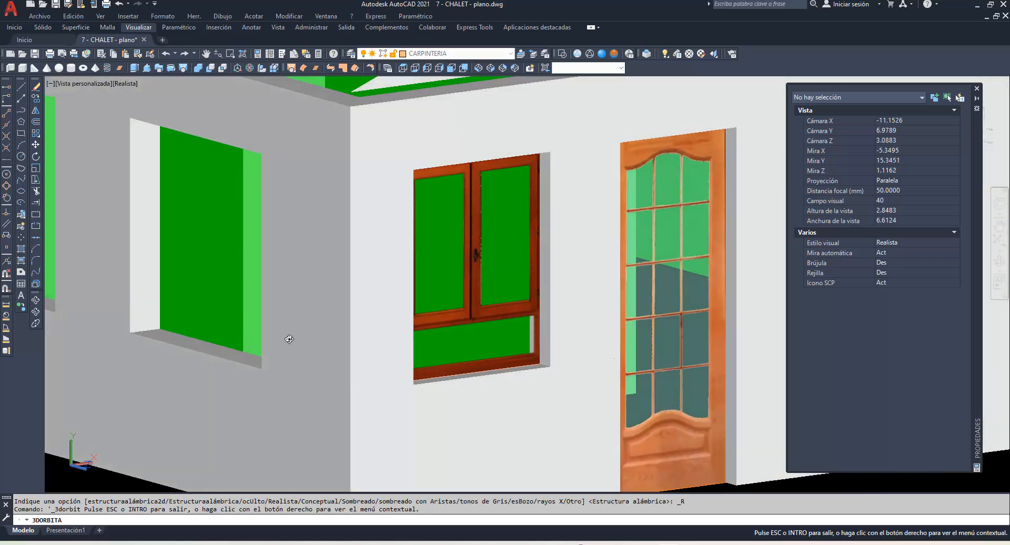
Return to wireframe, close the properties, and draw a rectangle on the CRISTAL layer between opposite corners of the window opening, seen from inside.
click(577, 54)
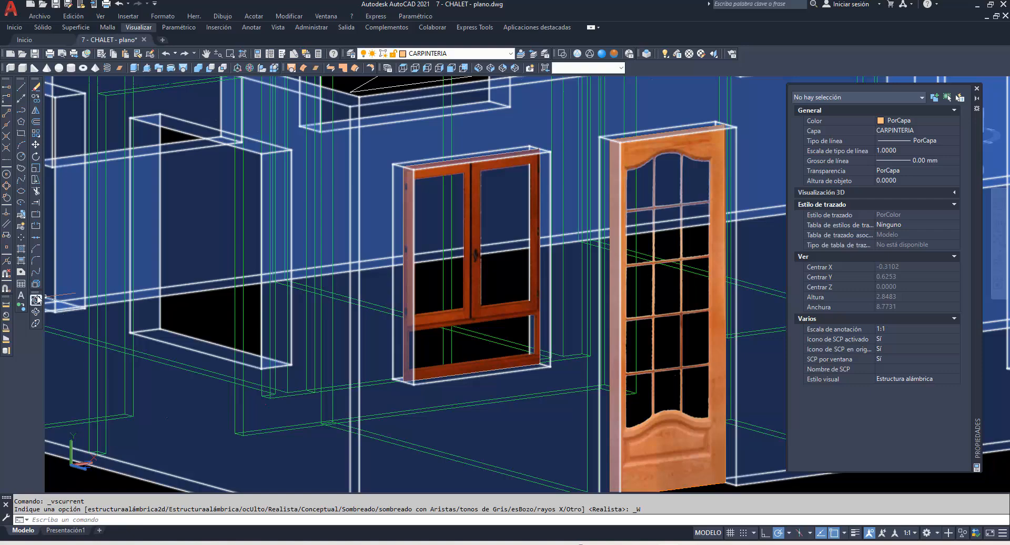
click(36, 299)
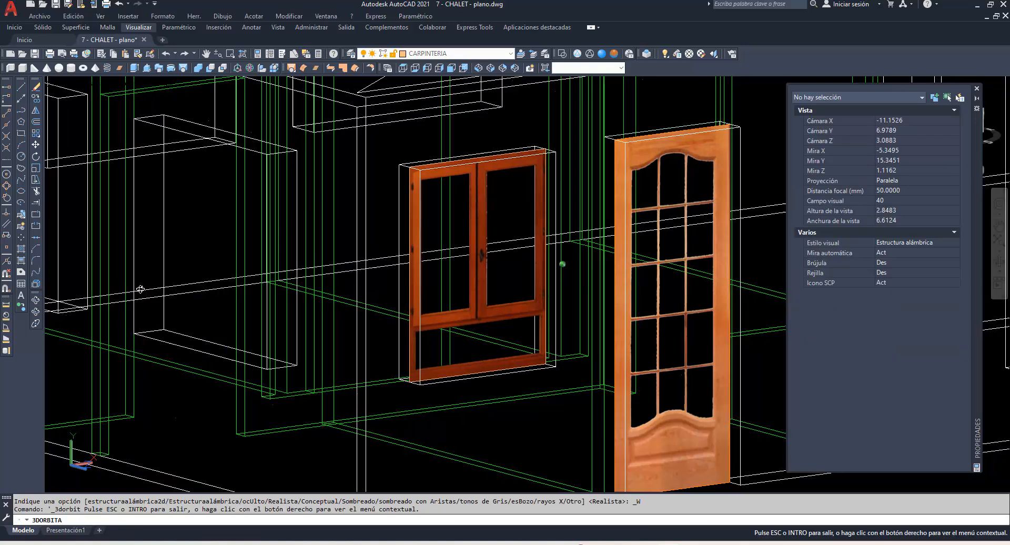
scroll(187, 291, up, 6)
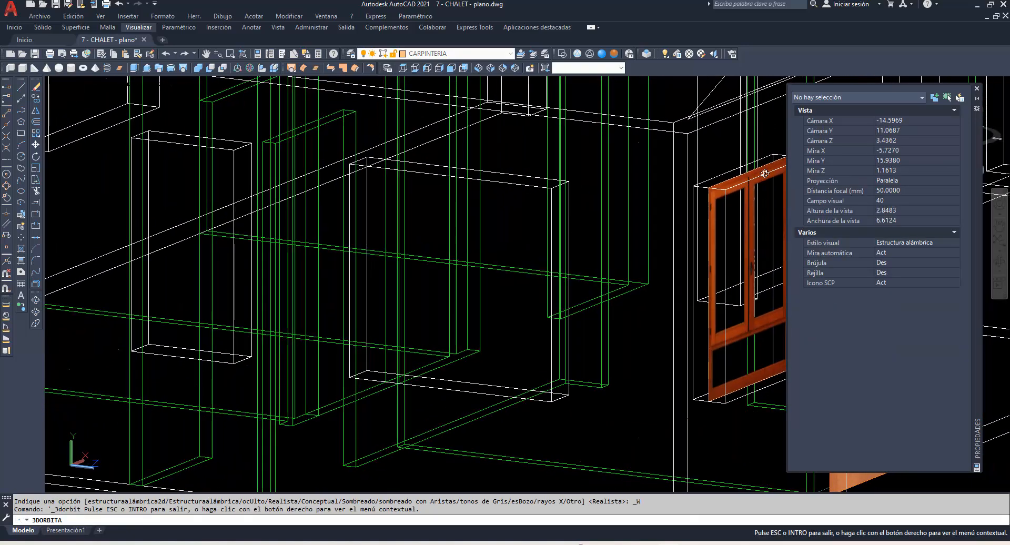
click(976, 88)
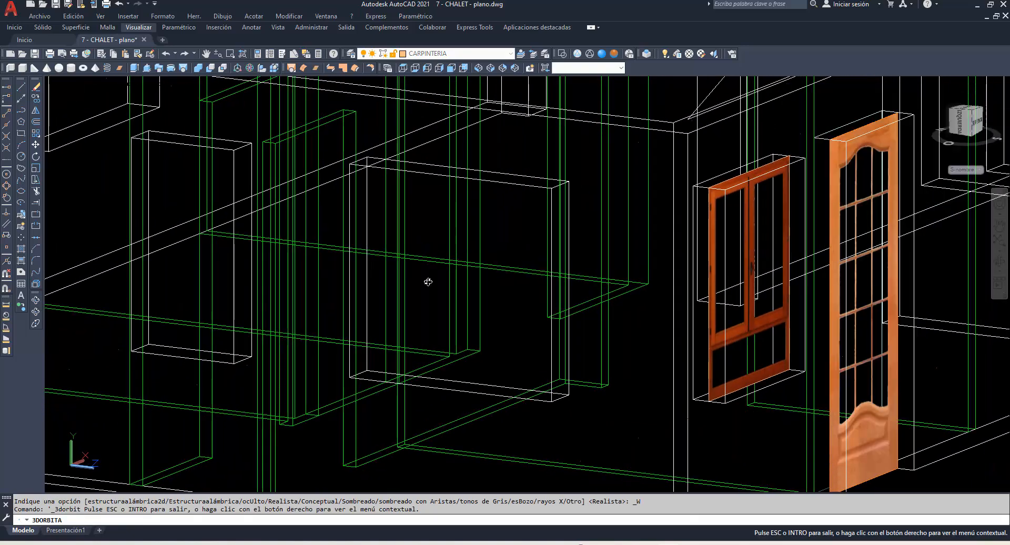
drag(94, 317, 474, 311)
click(21, 133)
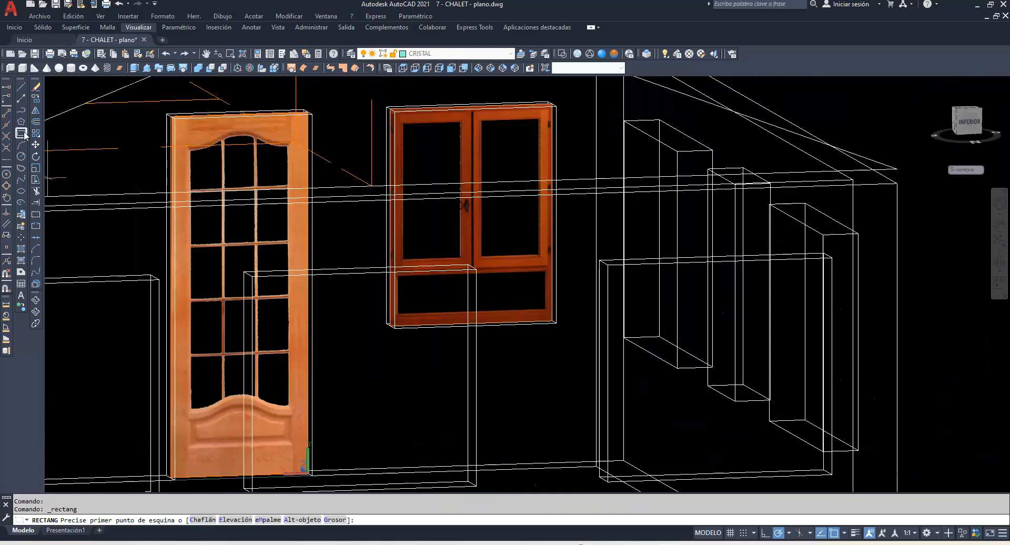
click(389, 322)
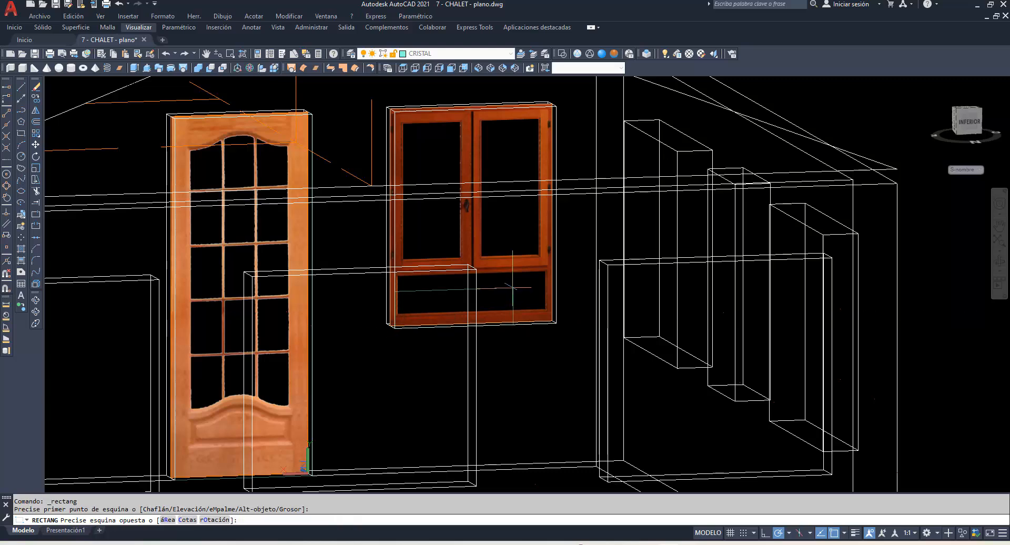
click(556, 107)
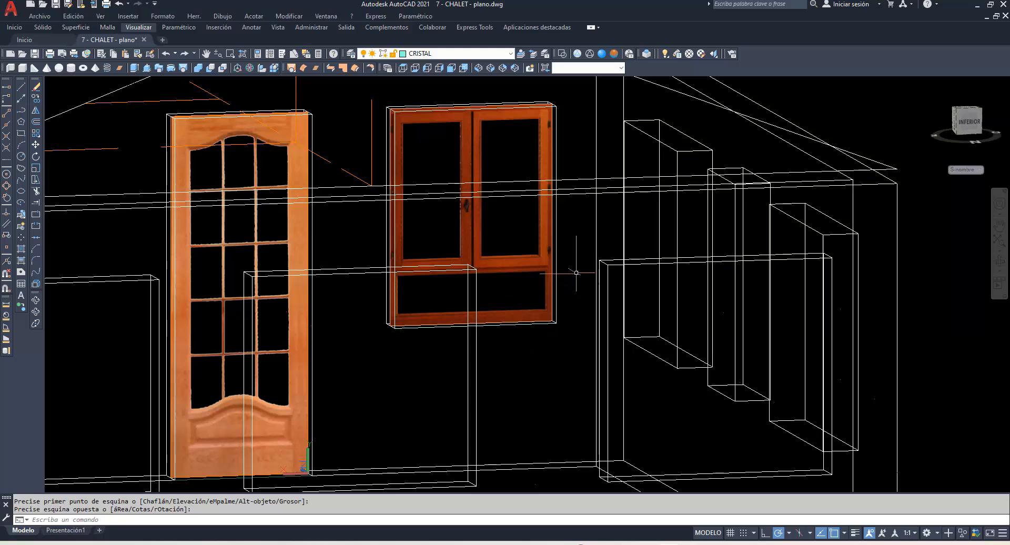
key(Escape)
Hide the PAREDES EXT layer and convert the window's glass rectangle into a region.
shift+middle_drag(558, 263, 540, 405)
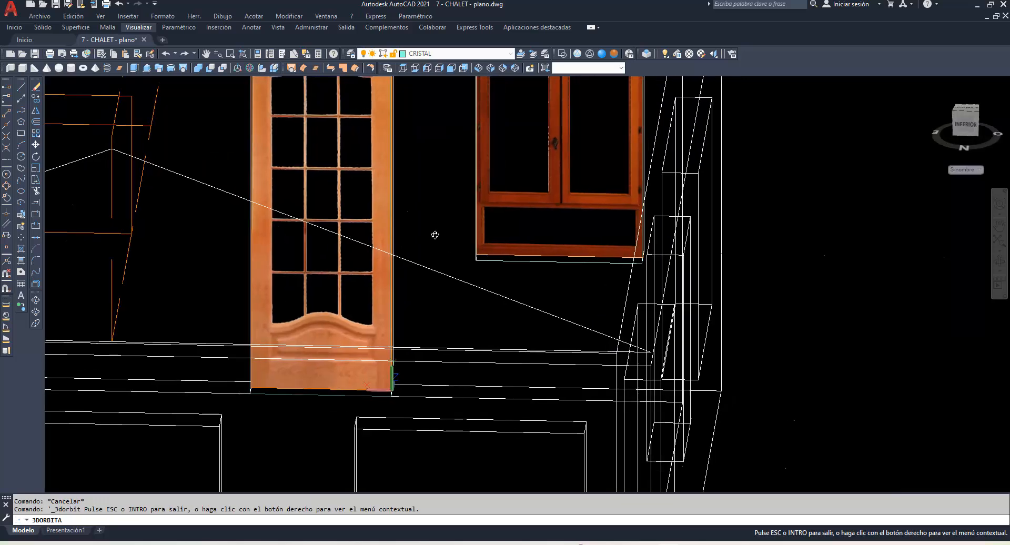
right_click(423, 181)
click(444, 189)
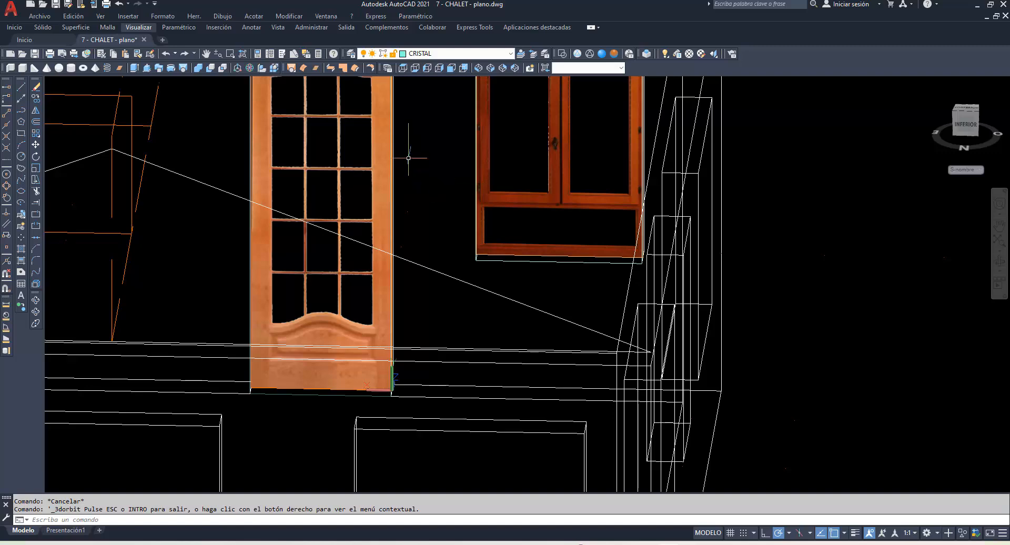
click(510, 53)
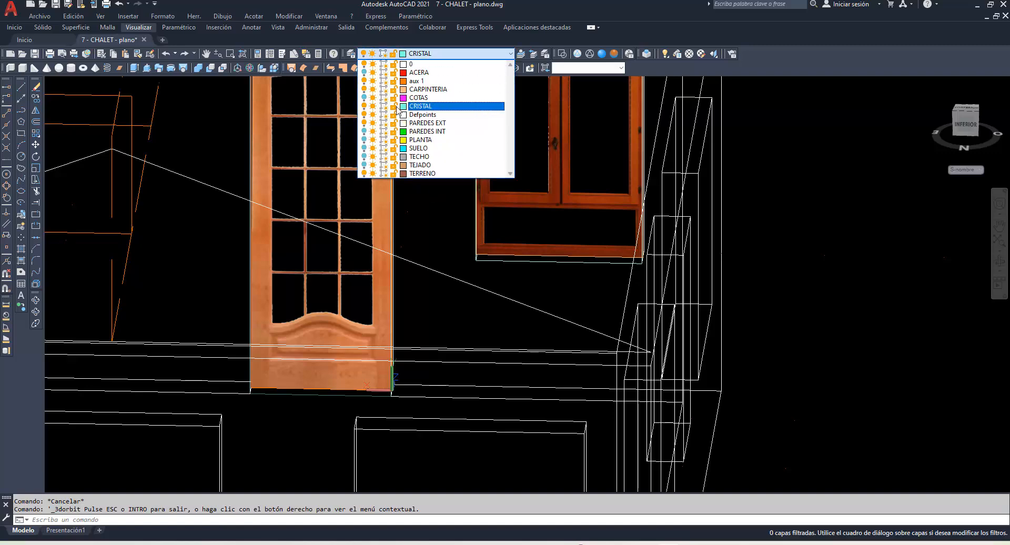
click(364, 123)
click(446, 211)
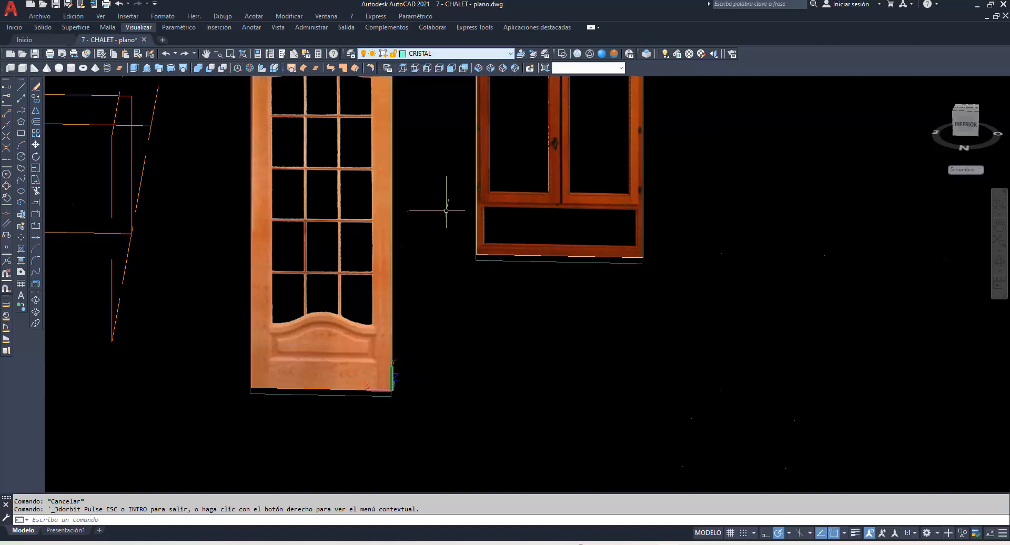
click(506, 260)
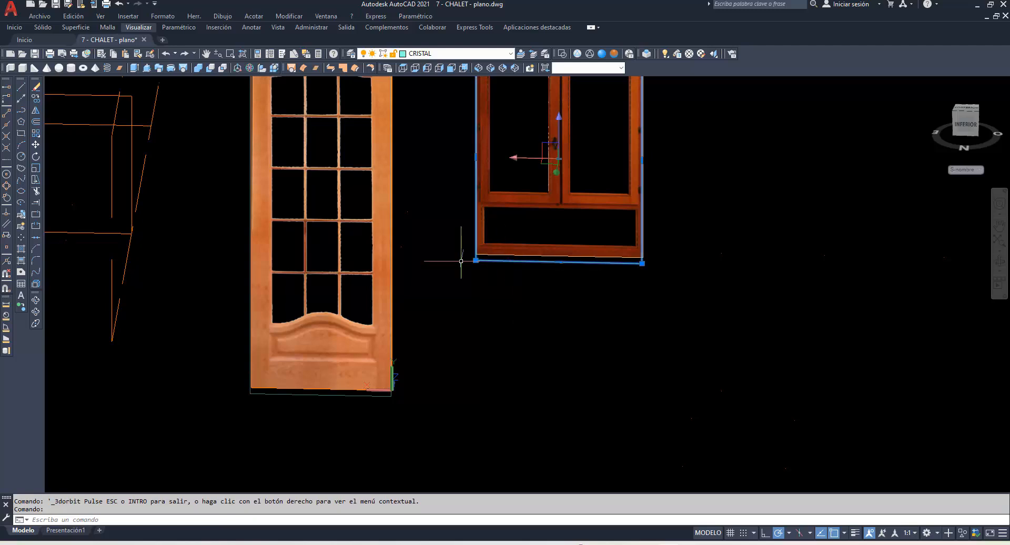
click(21, 273)
click(500, 259)
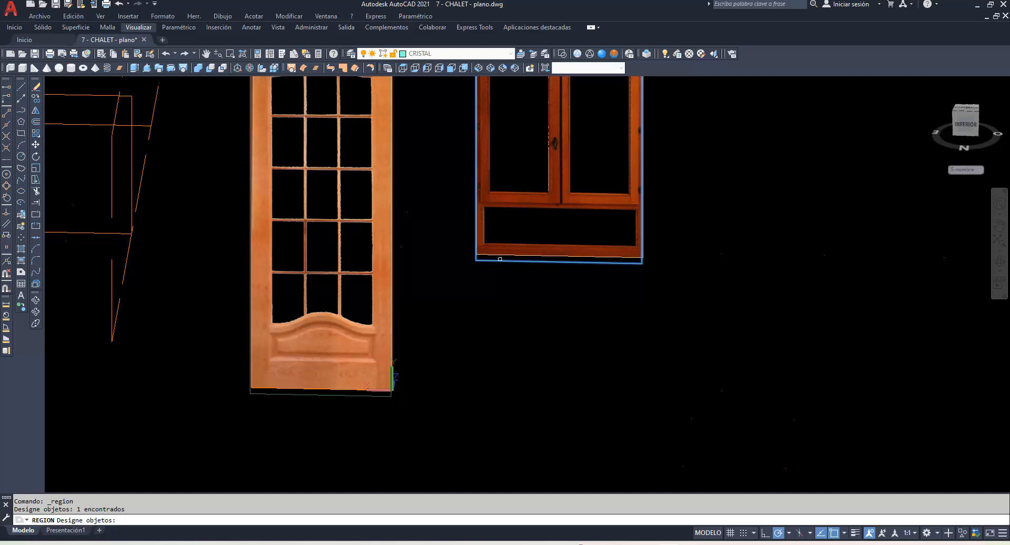
key(Return)
Switch to the Realistic visual style with the wall, SUELO, TECHO and TEJADO layers shown, and inspect the whole chalet.
click(602, 54)
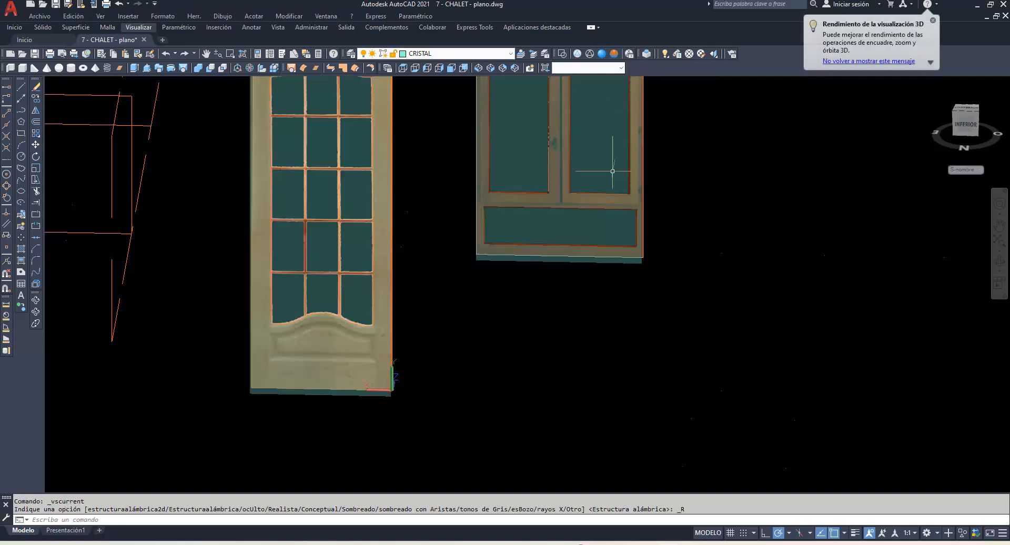
click(511, 54)
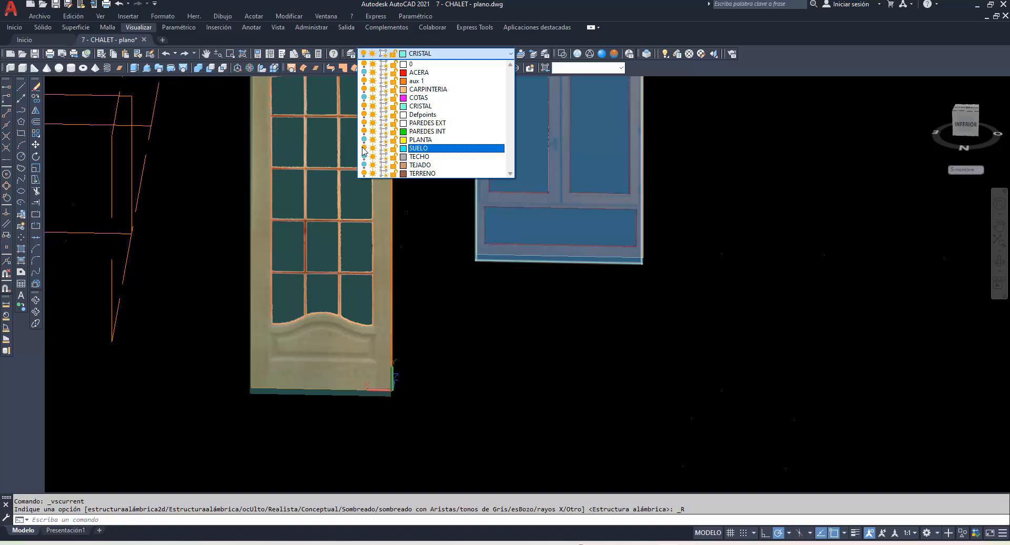
click(364, 164)
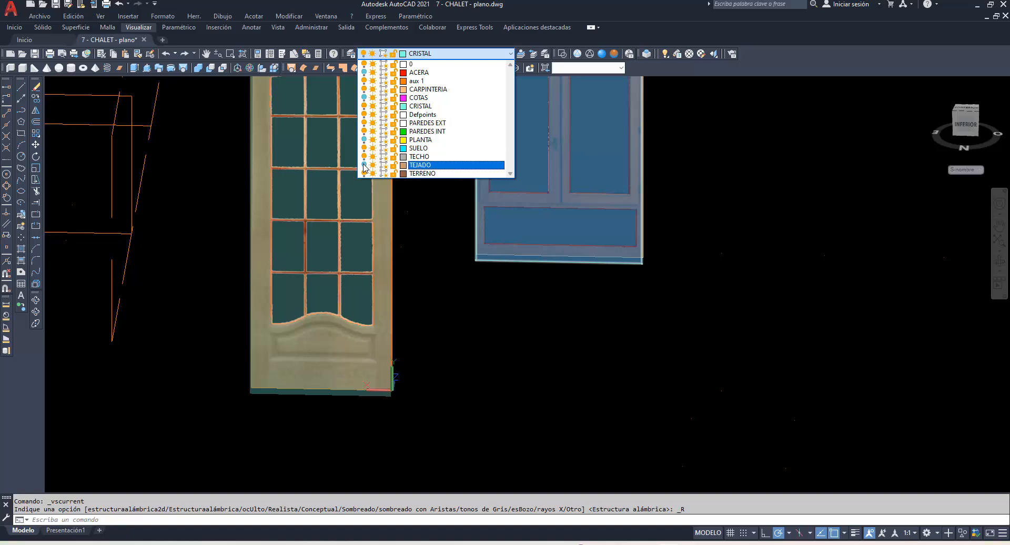
click(522, 337)
scroll(781, 300, down, 6)
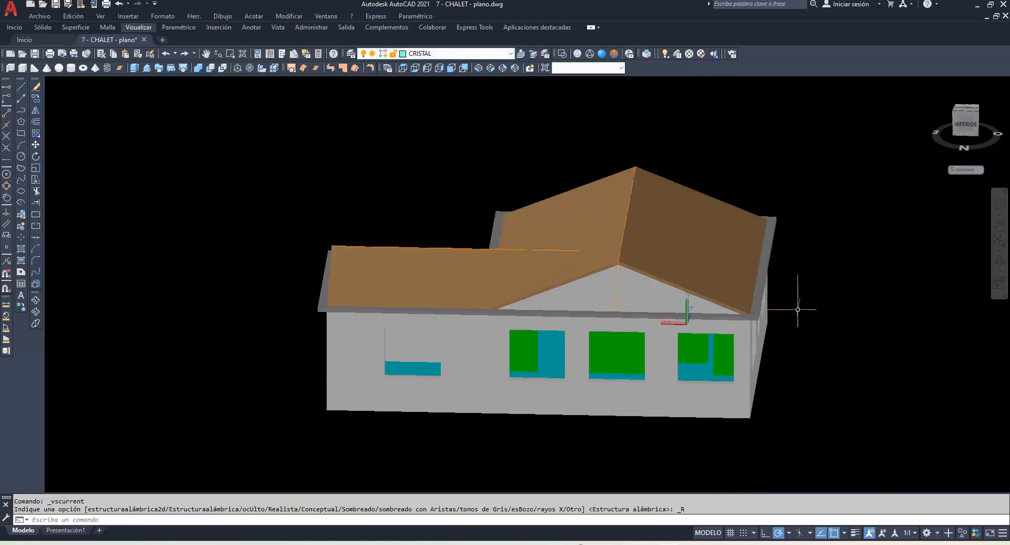
click(999, 262)
drag(894, 318, 611, 329)
drag(500, 349, 562, 356)
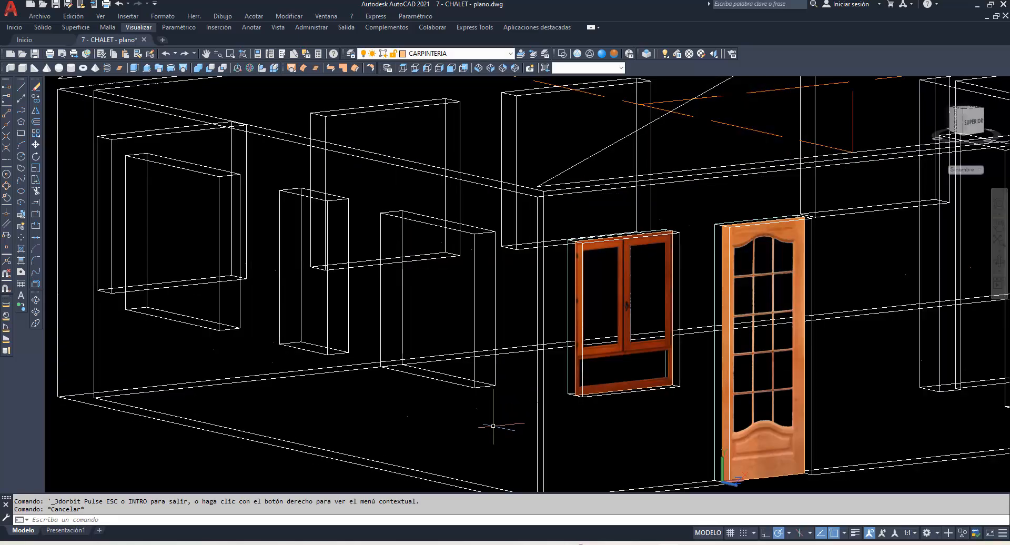
Align the UCS to the side wall's far window opening, with origin at its lower side edge's midpoint, X along the sill and Y upward.
key(Return)
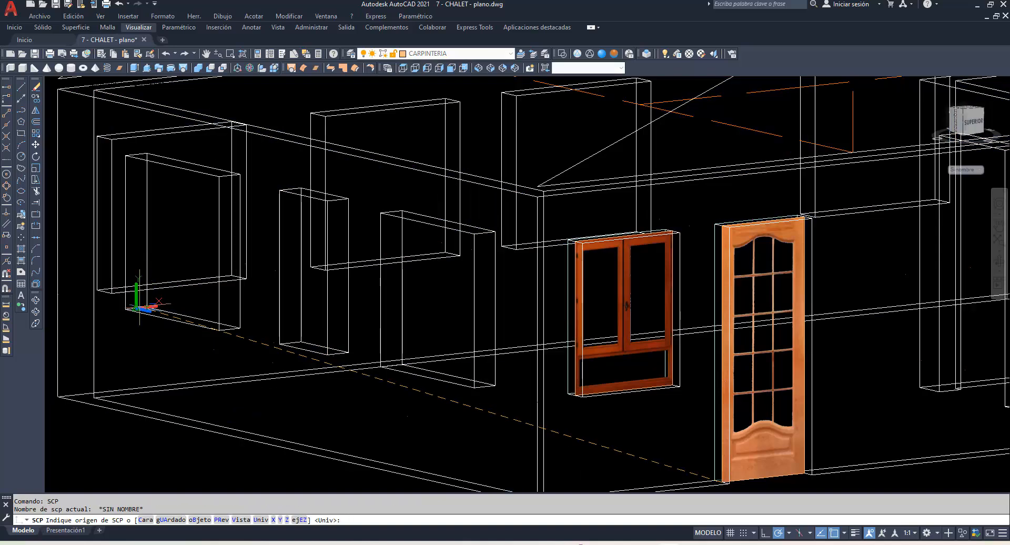
click(137, 309)
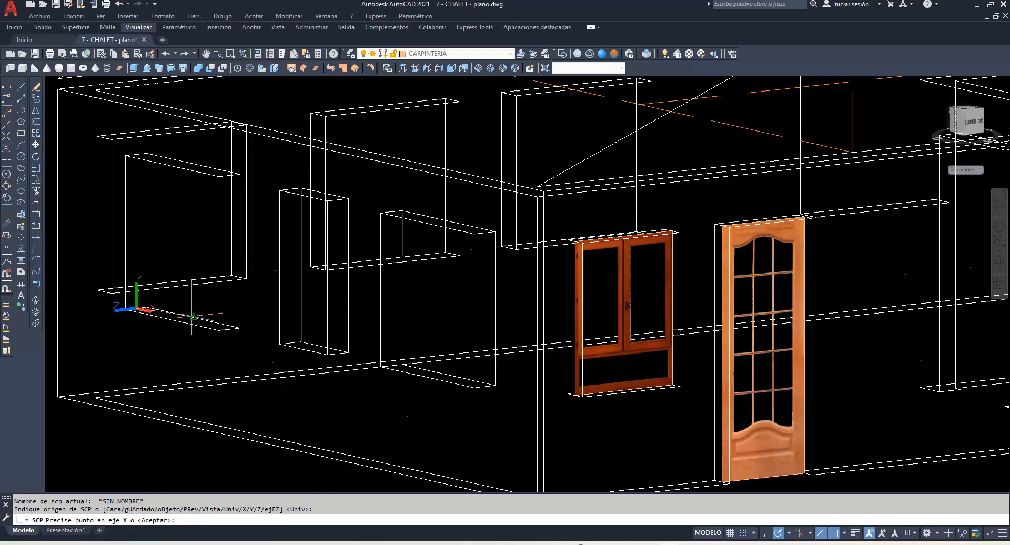
click(226, 326)
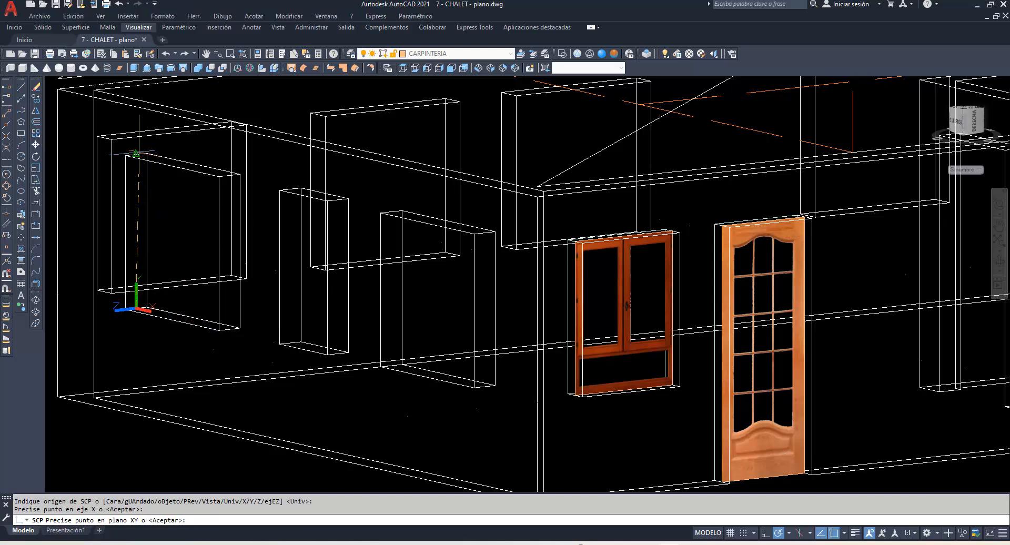
click(158, 160)
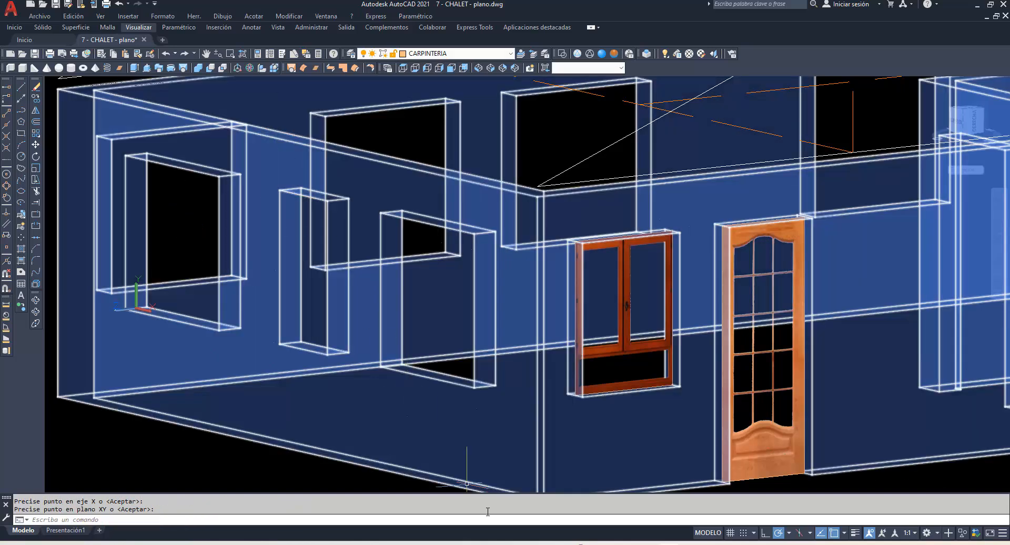
Insert the V 1 png window photo from the 0 - VENTANAS folder at the UCS origin in the far side-wall opening, sized freehand.
click(468, 544)
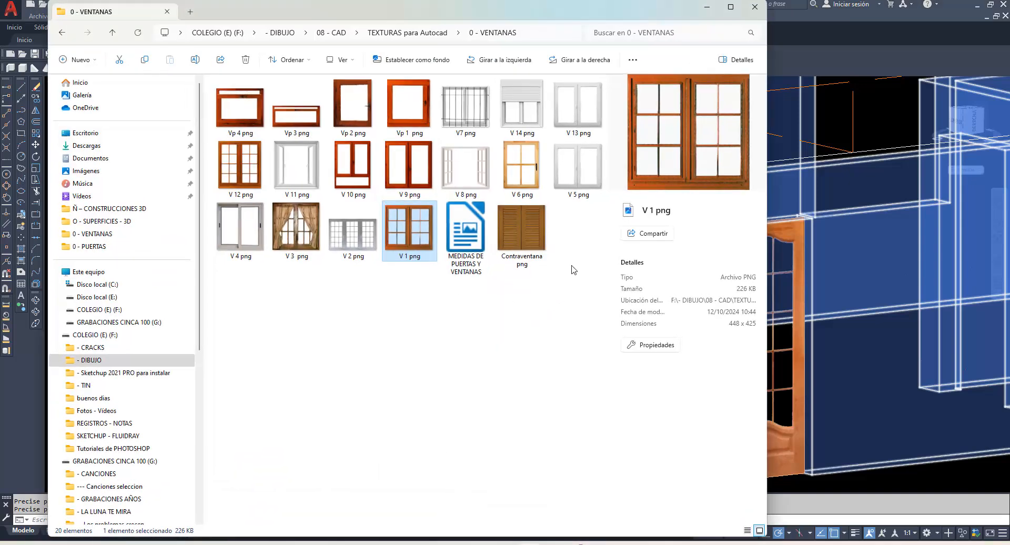
drag(427, 251, 825, 434)
drag(848, 487, 848, 487)
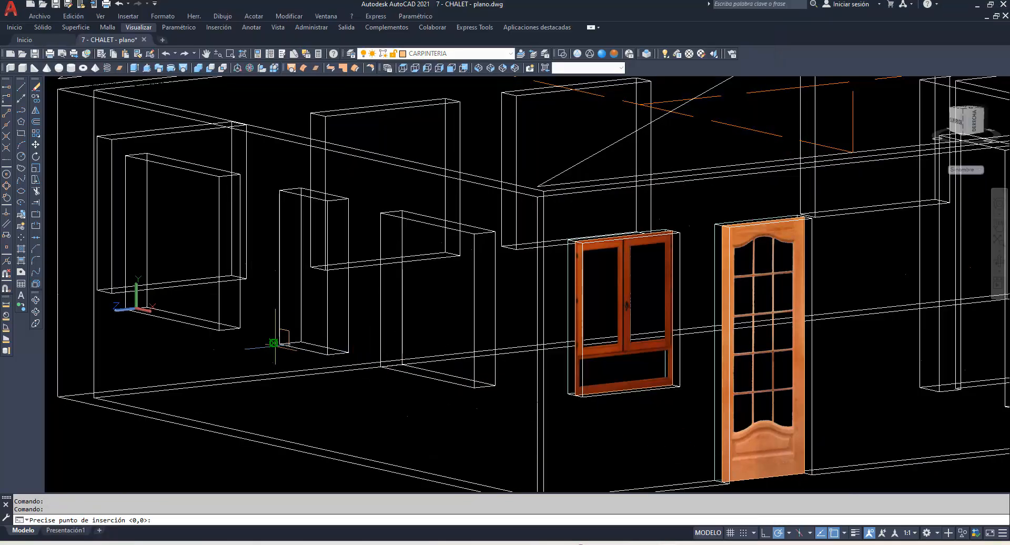
click(138, 303)
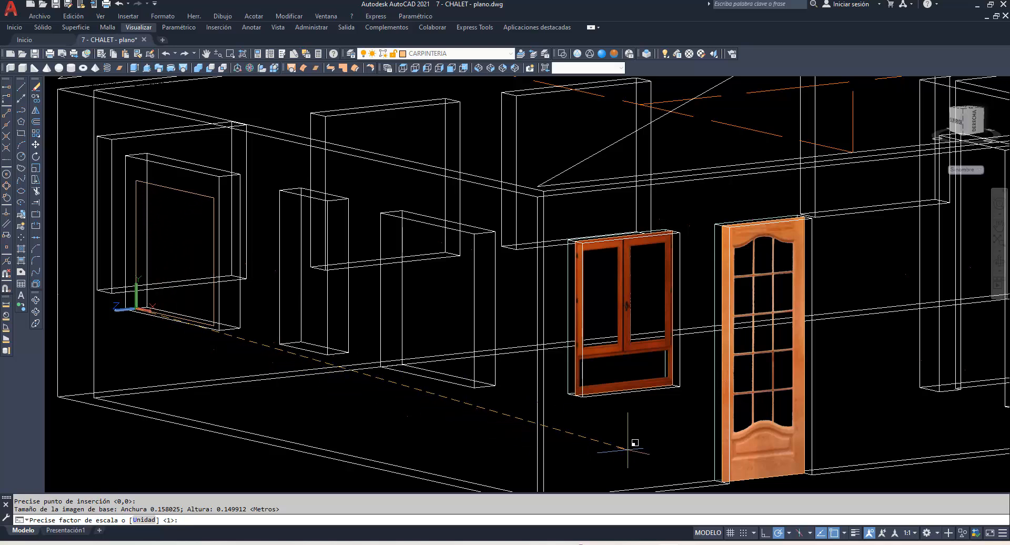
click(627, 449)
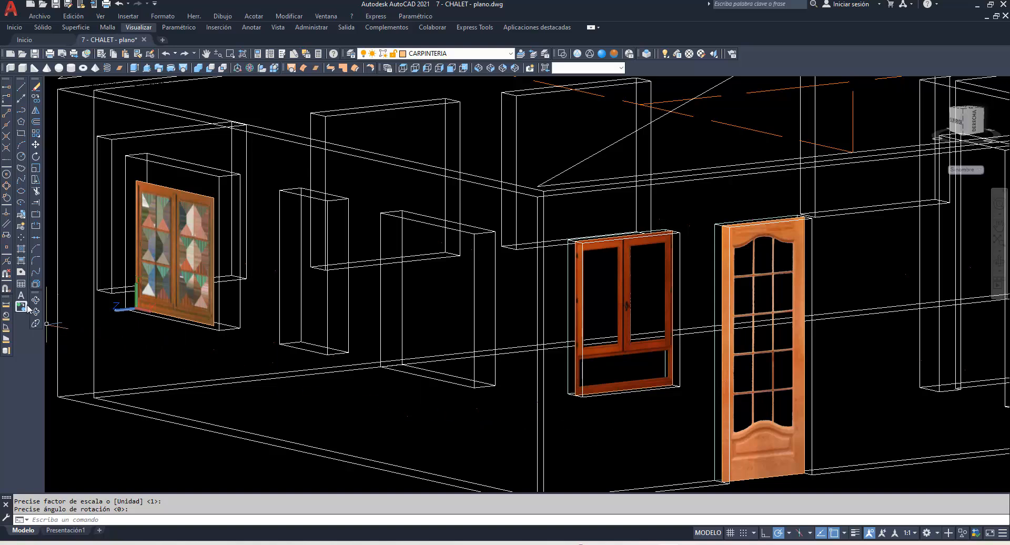
Scale the window photo from its lower corner at the UCS origin to fill the opening, about 1.58 m wide and 1.50 m high.
click(36, 168)
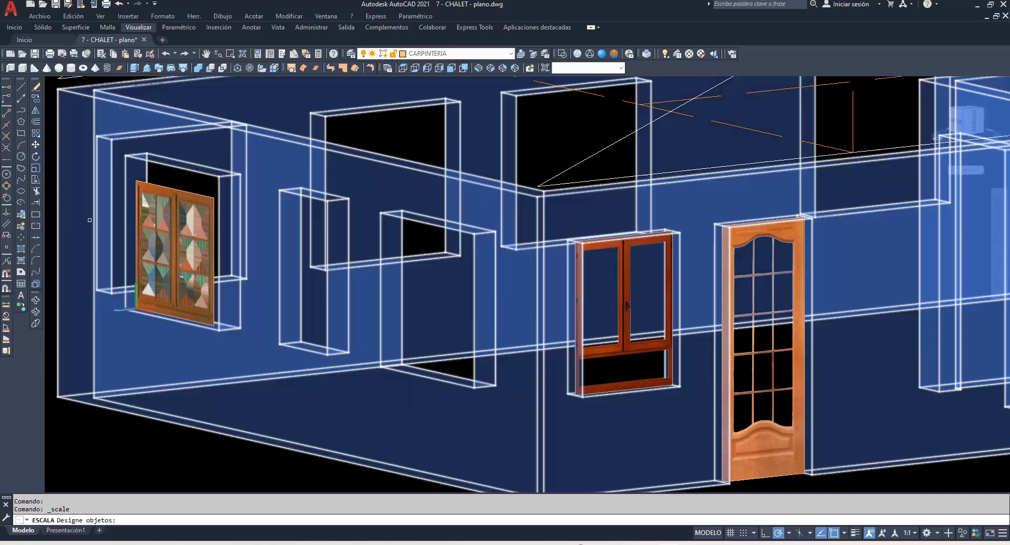
click(137, 262)
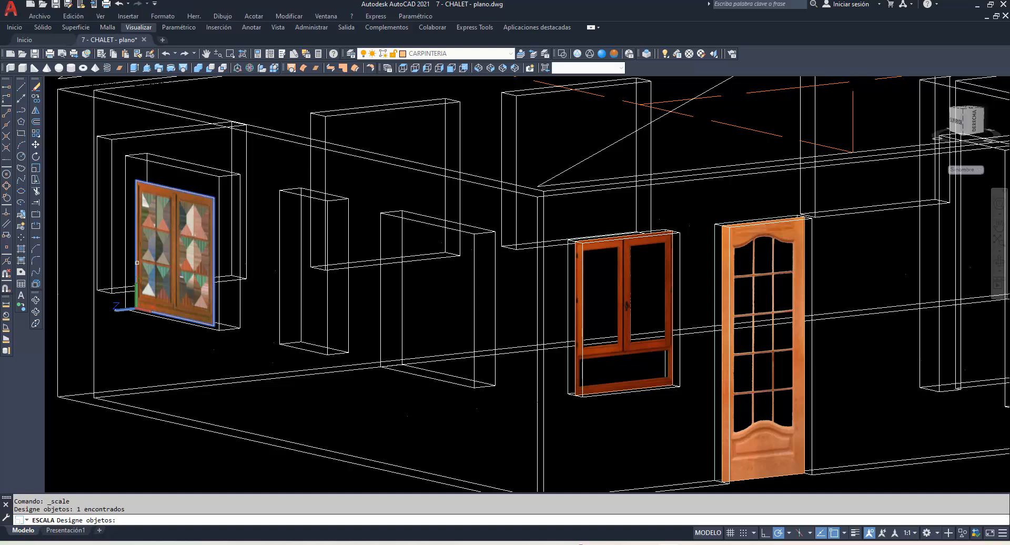
key(Return)
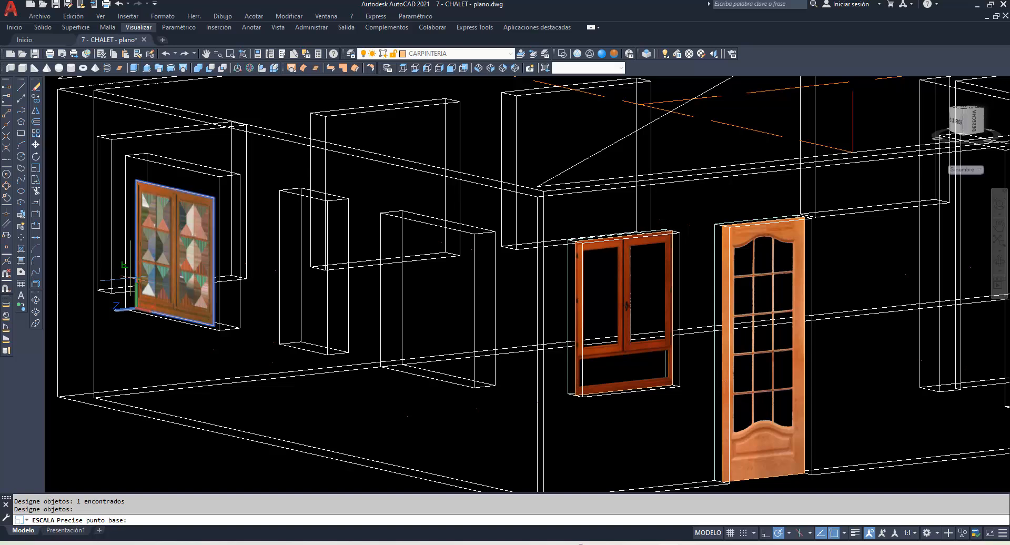
click(135, 309)
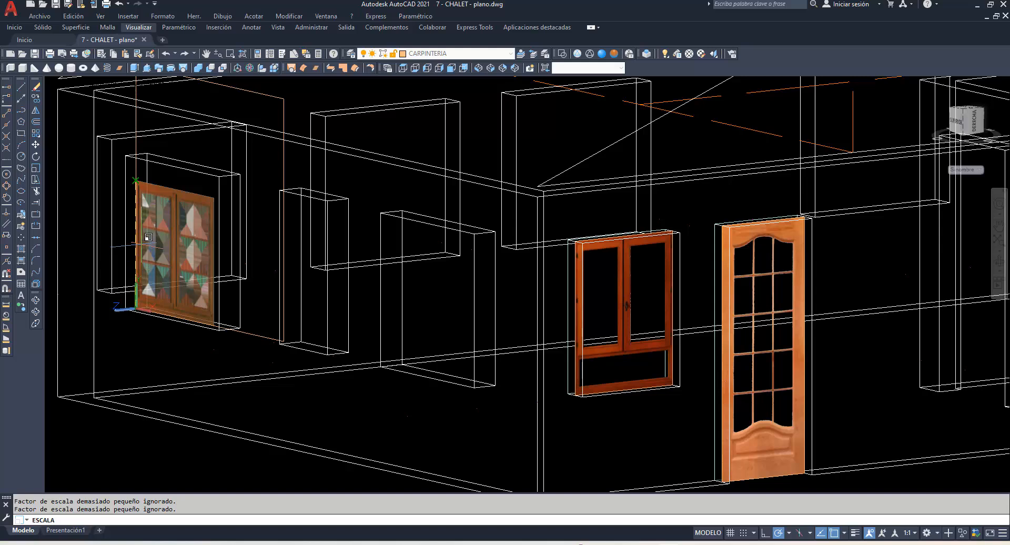
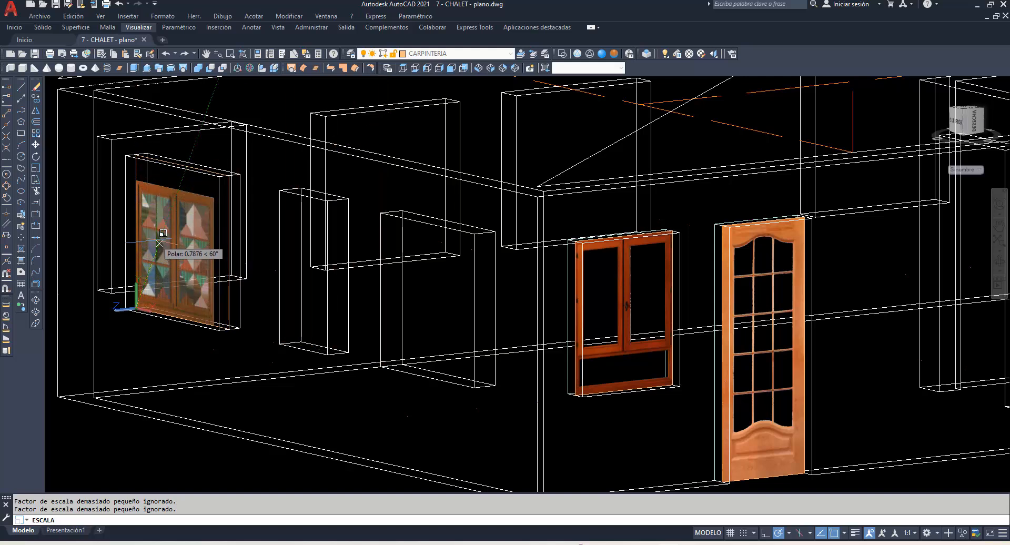
click(159, 242)
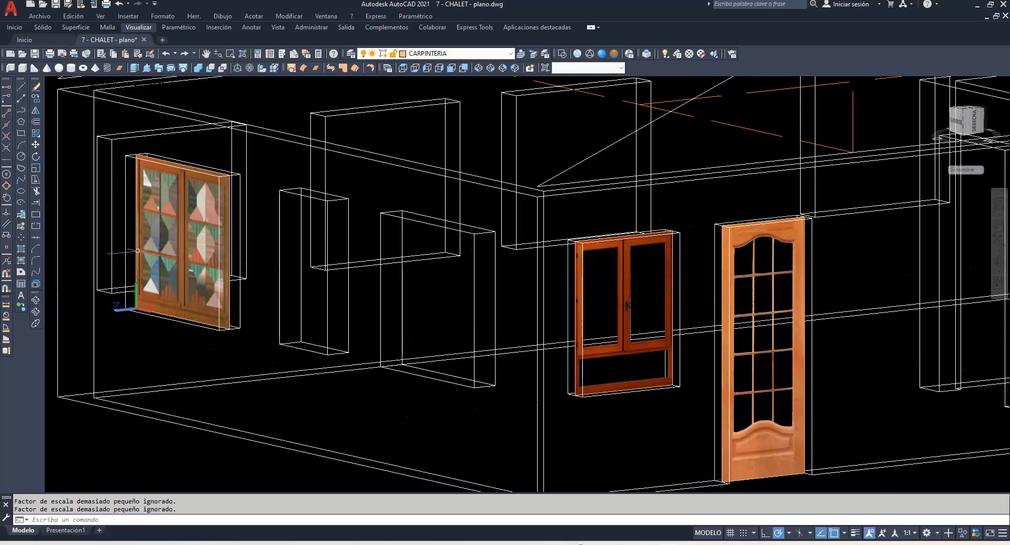
Open the window photo's properties and set its background transparency to Sí.
click(136, 252)
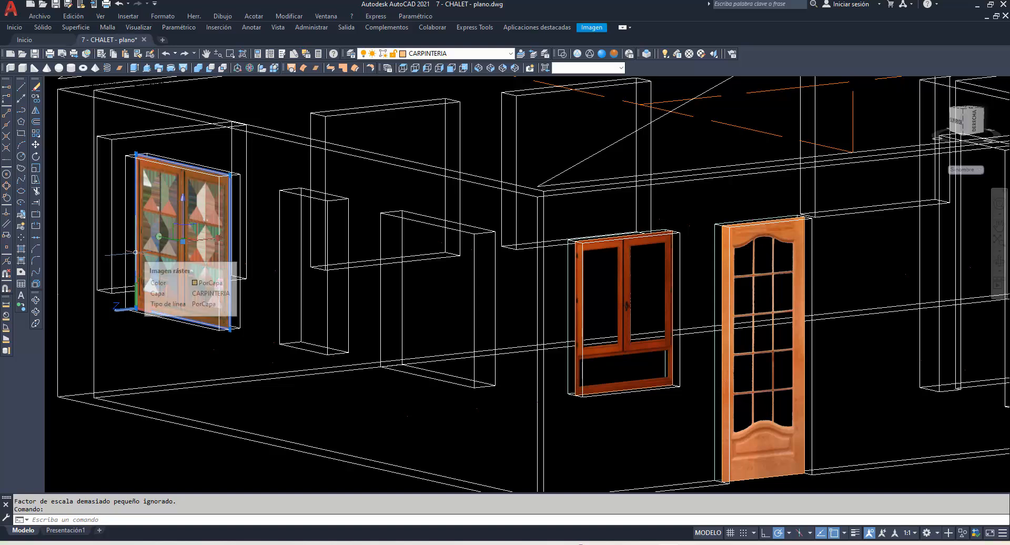
right_click(136, 252)
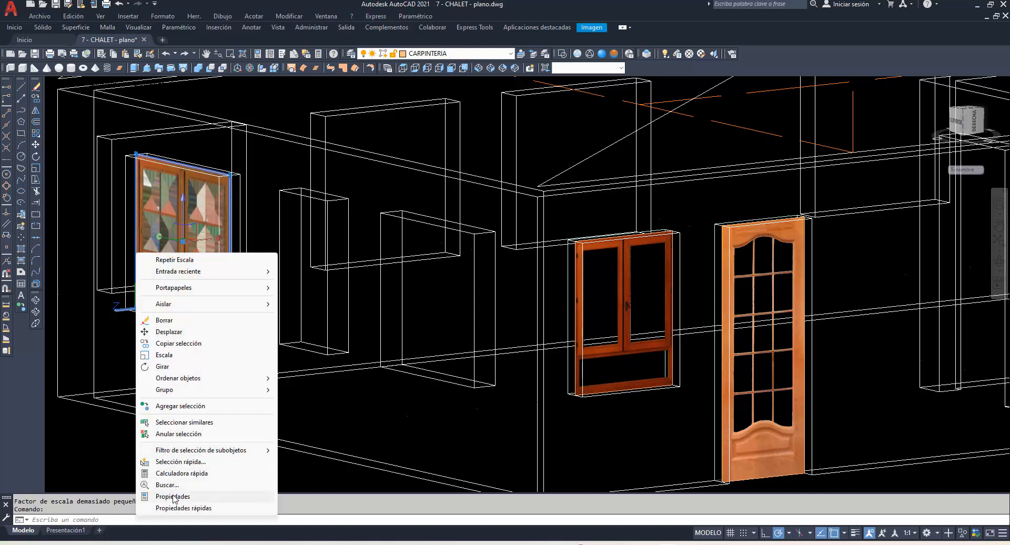
click(173, 496)
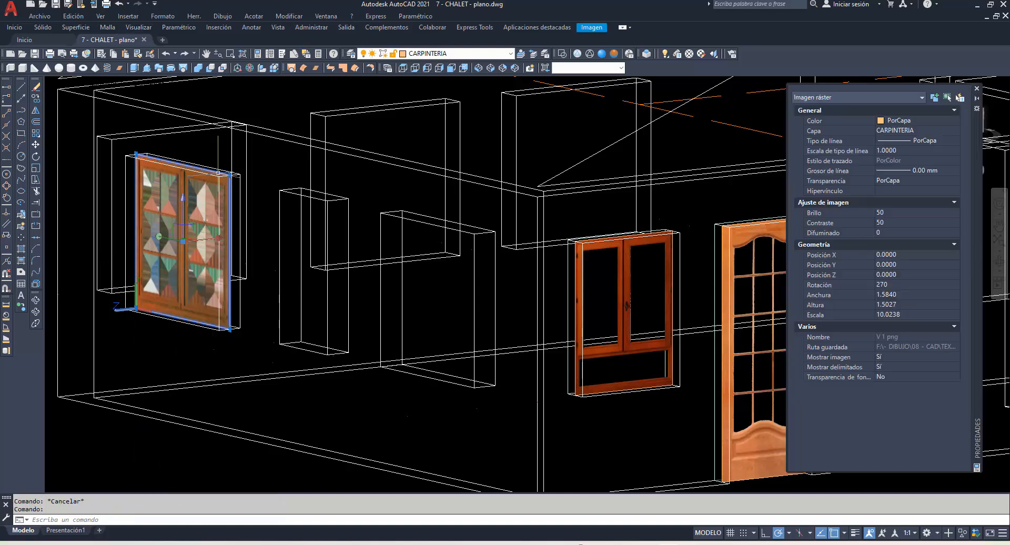
click(914, 377)
click(908, 384)
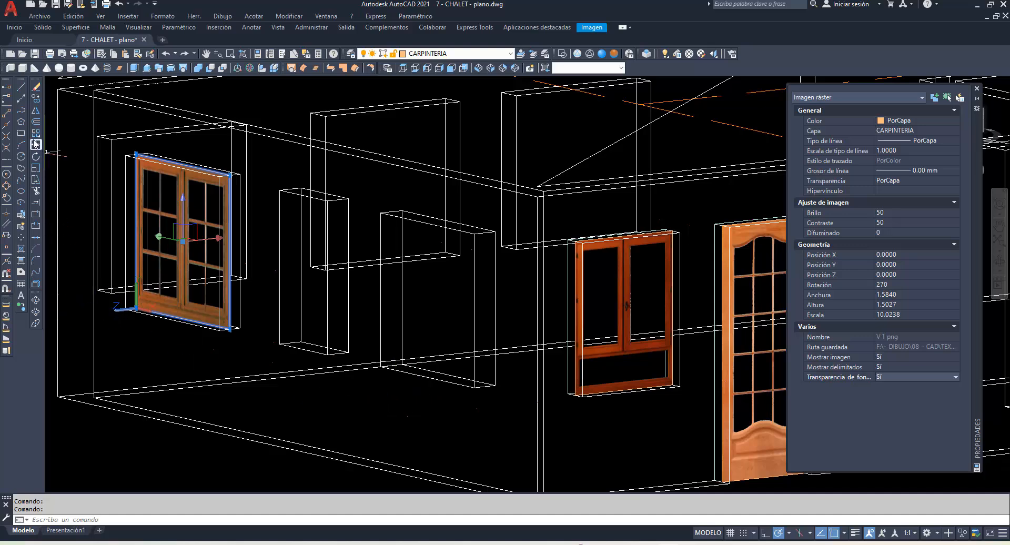
Copy the transparent window photo from its lower corner to the matching sill midpoint of the large opening nearer the wall corner.
click(35, 99)
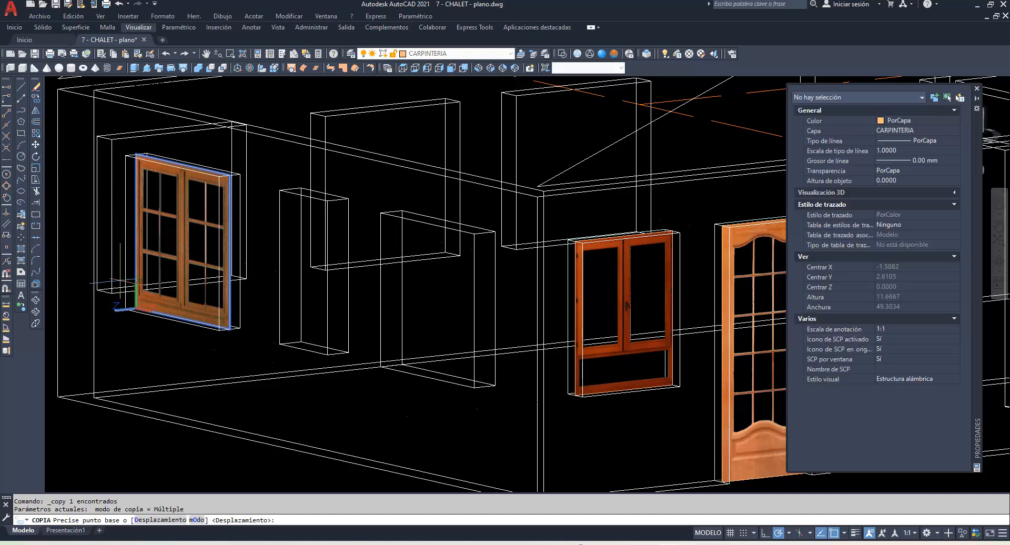
click(136, 307)
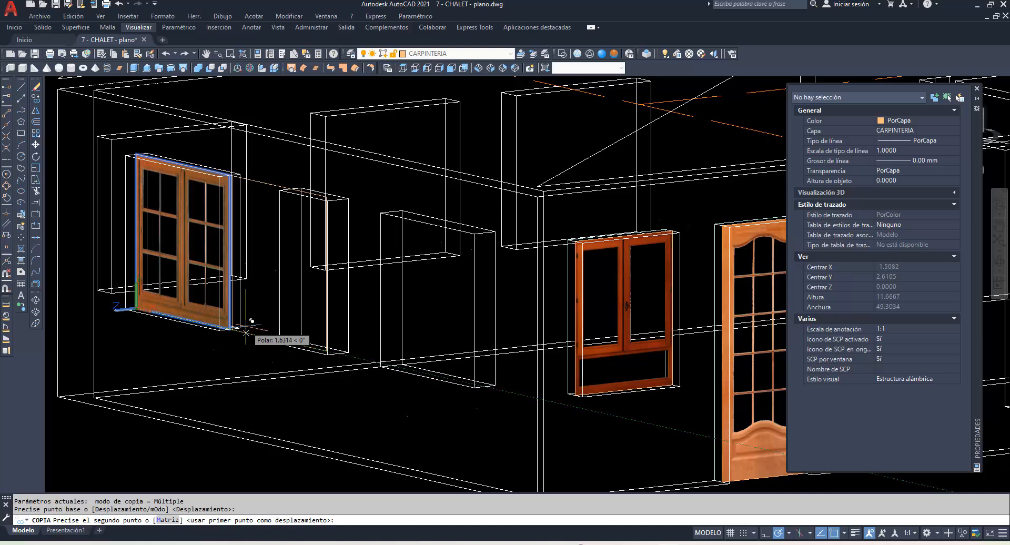
click(397, 360)
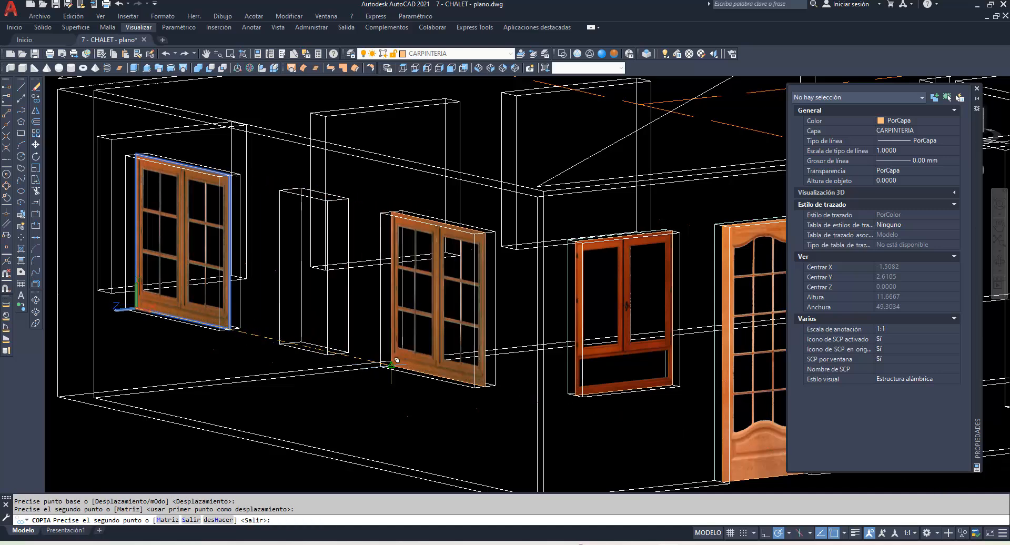
key(Escape)
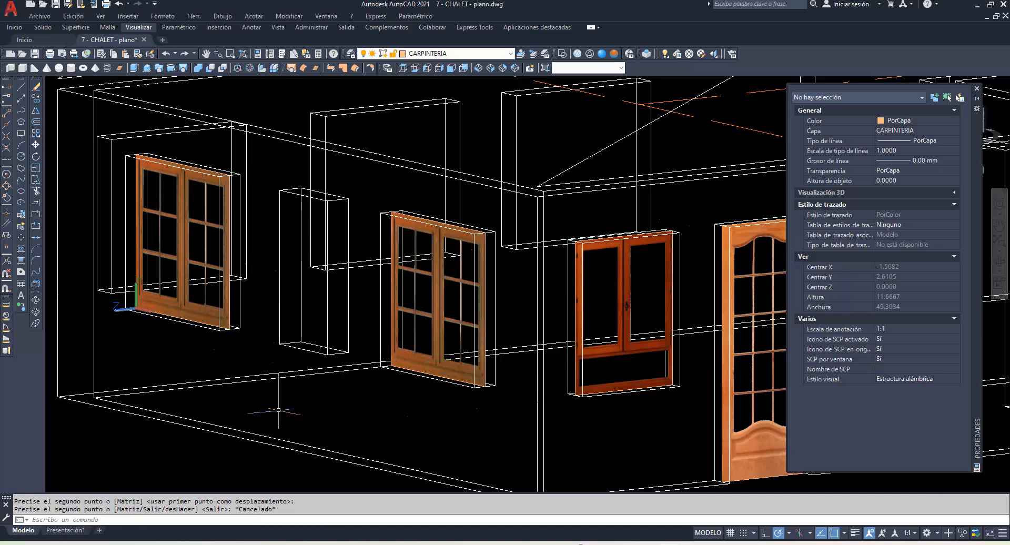
Copy the side wall's far window photo around the corner to the sill midpoint of the adjacent wall's nearest opening.
click(36, 301)
mouse_move(60, 303)
mouse_down()
mouse_move(142, 318)
mouse_move(304, 300)
mouse_move(290, 307)
mouse_up()
click(36, 98)
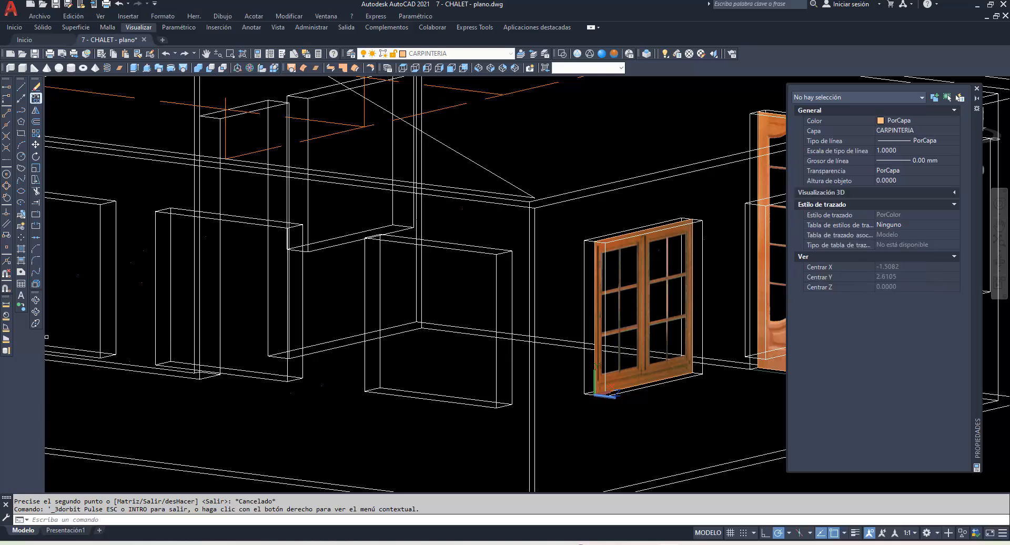
click(594, 363)
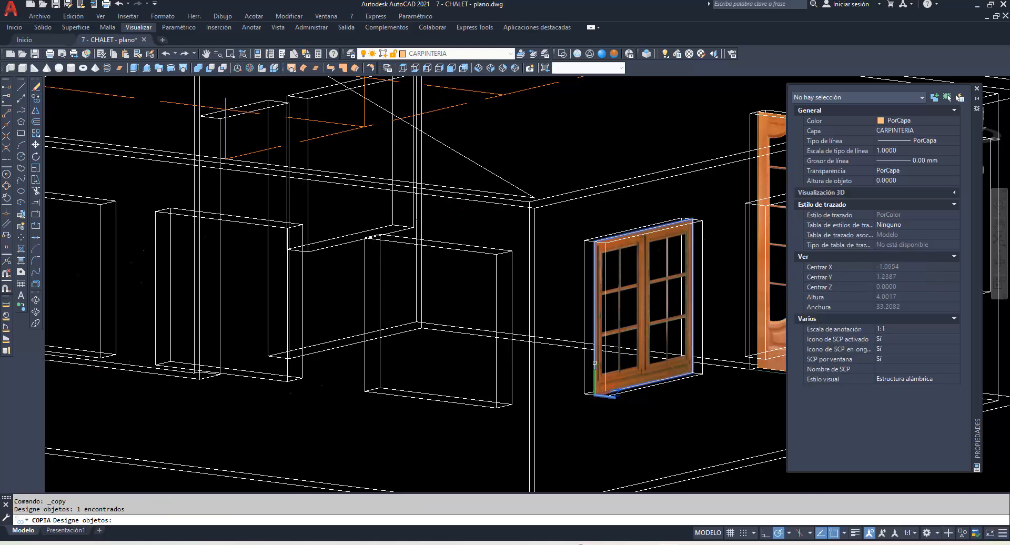
key(Return)
click(613, 435)
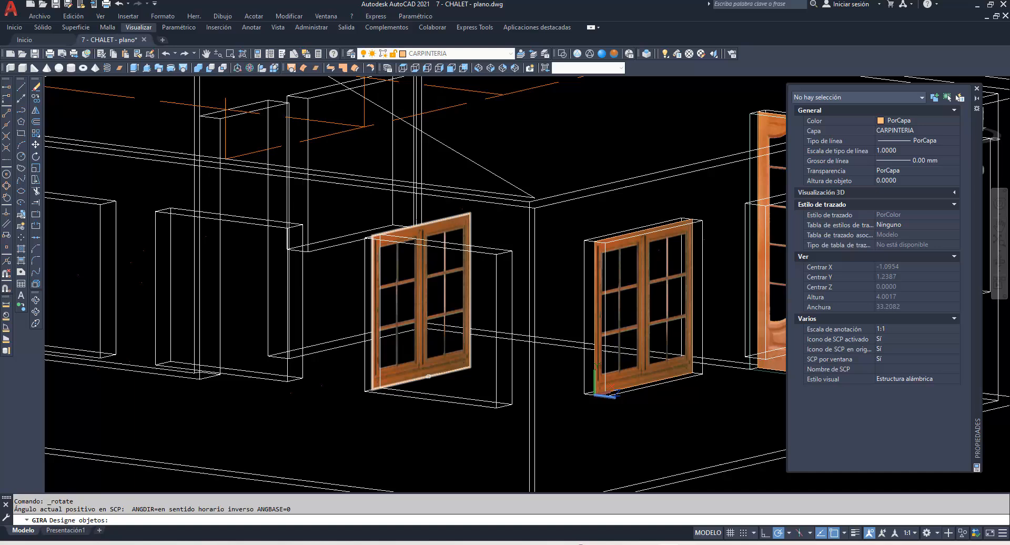
key(Escape)
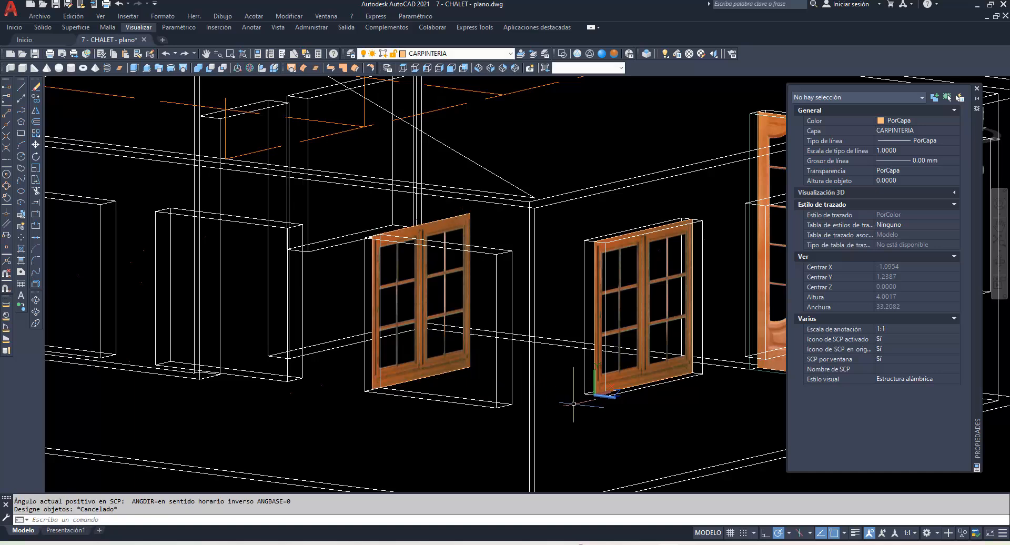
Reset the UCS to World and rotate the copied window photo -90 degrees about its lower corner at the sill midpoint.
text(scp)
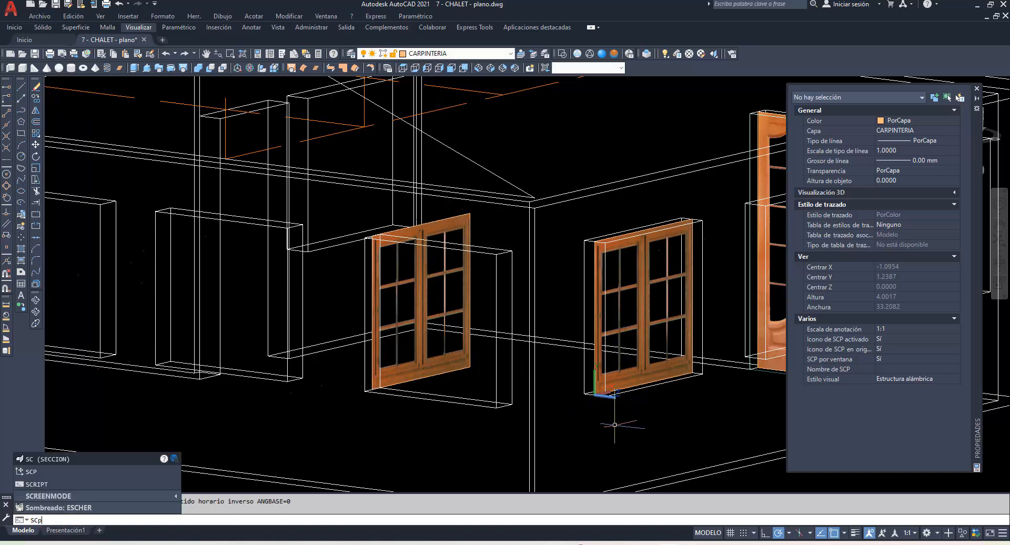
key(Return)
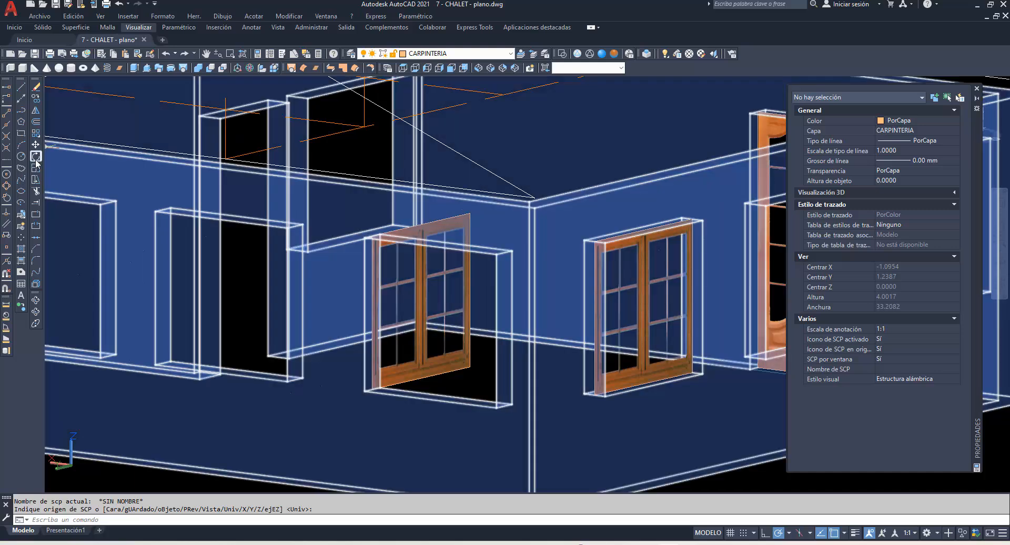
click(35, 156)
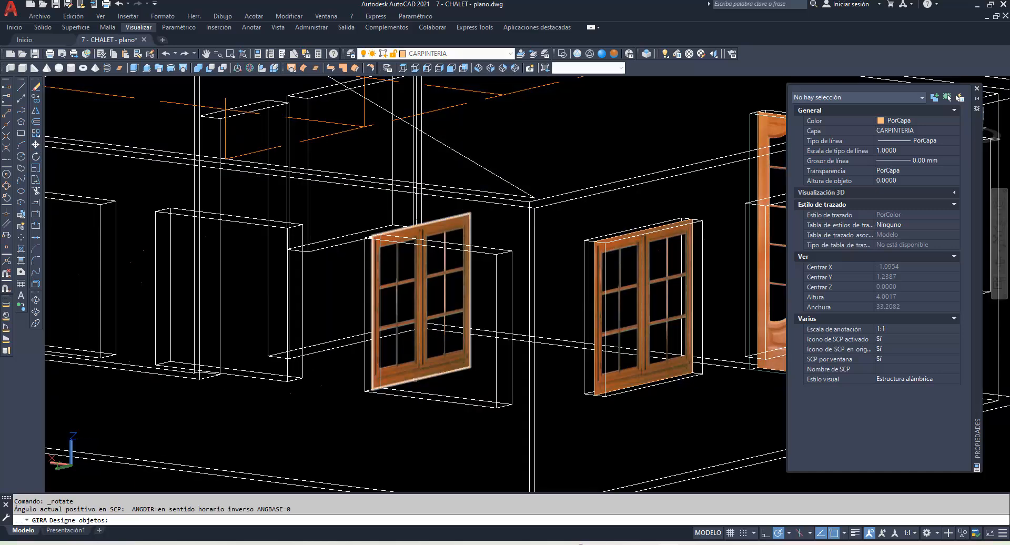
click(414, 375)
key(Return)
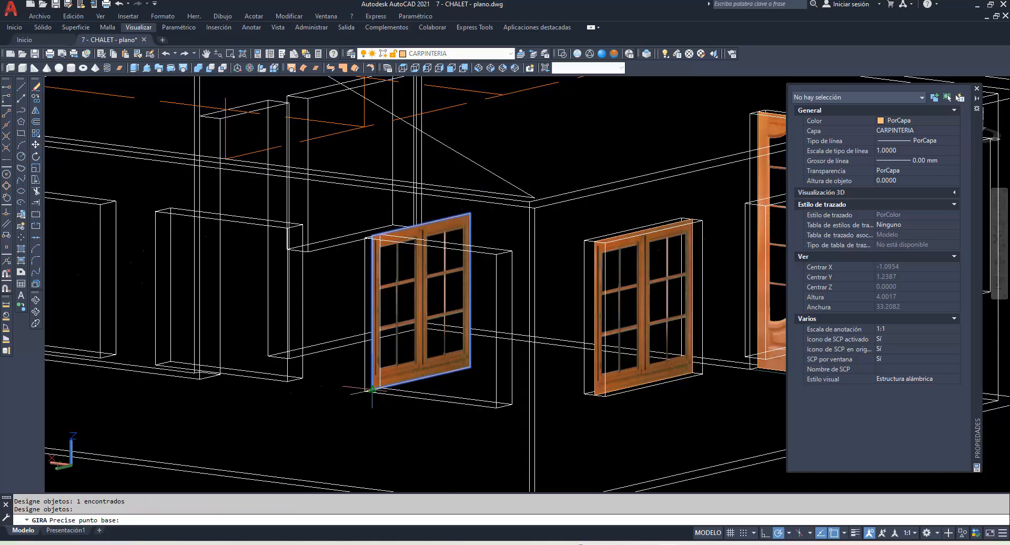
click(372, 389)
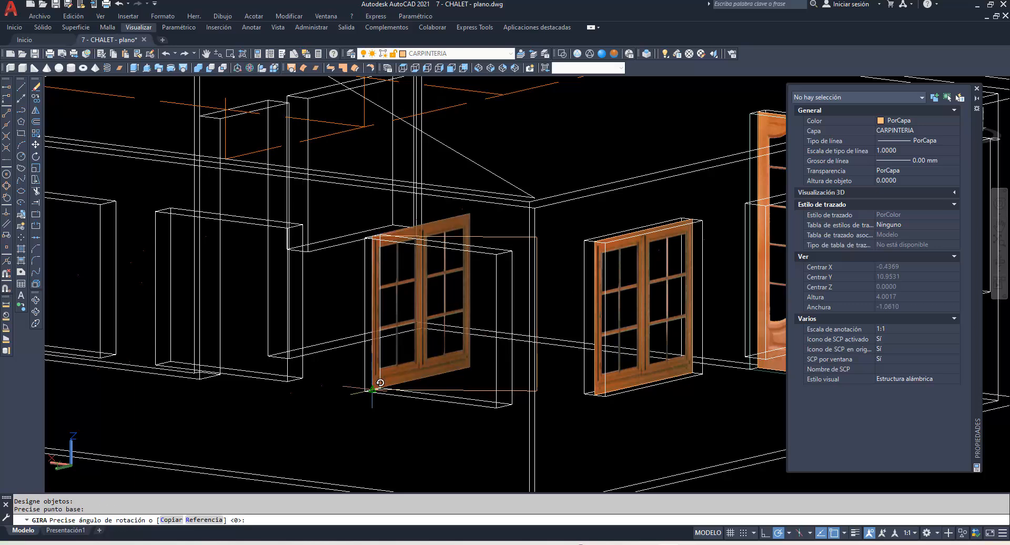
text(-90)
key(Return)
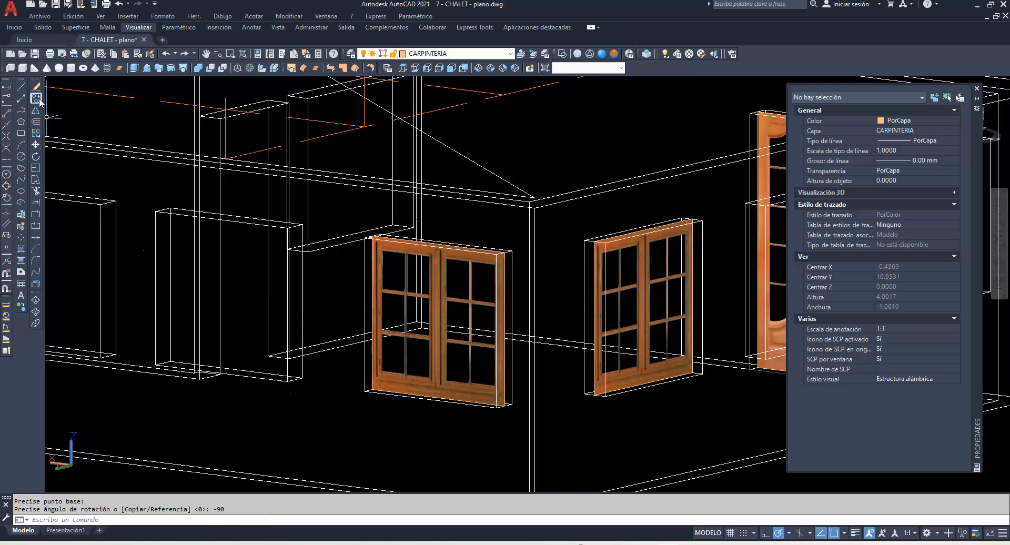
Copy the corner window photo from its lower corner to the sill midpoint of the next opening along the same wall.
click(38, 99)
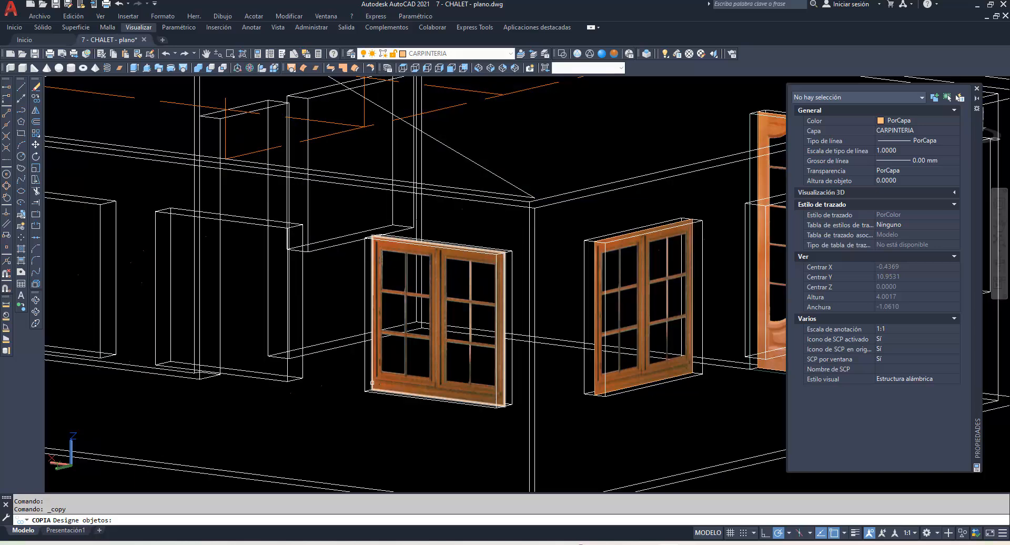
click(373, 386)
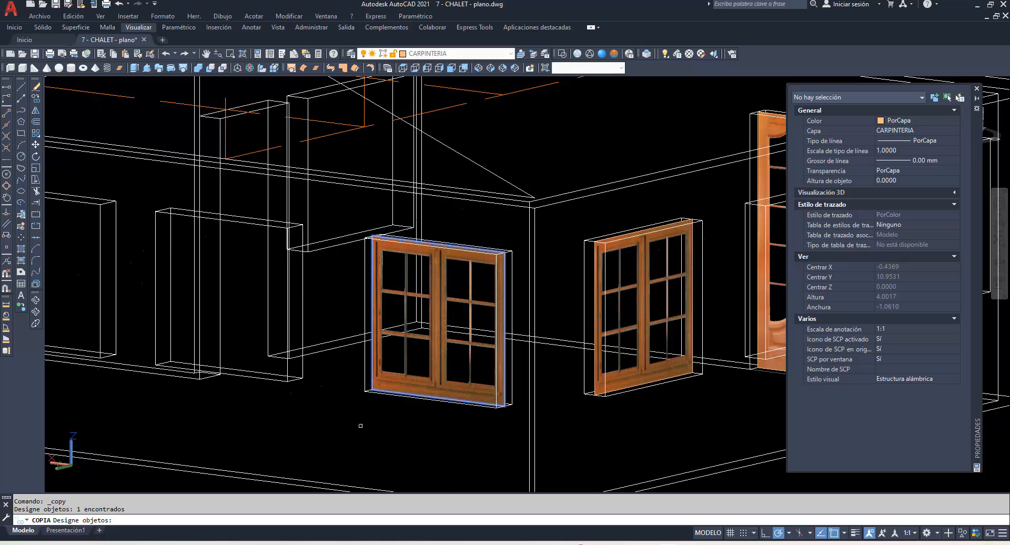
key(Return)
click(373, 390)
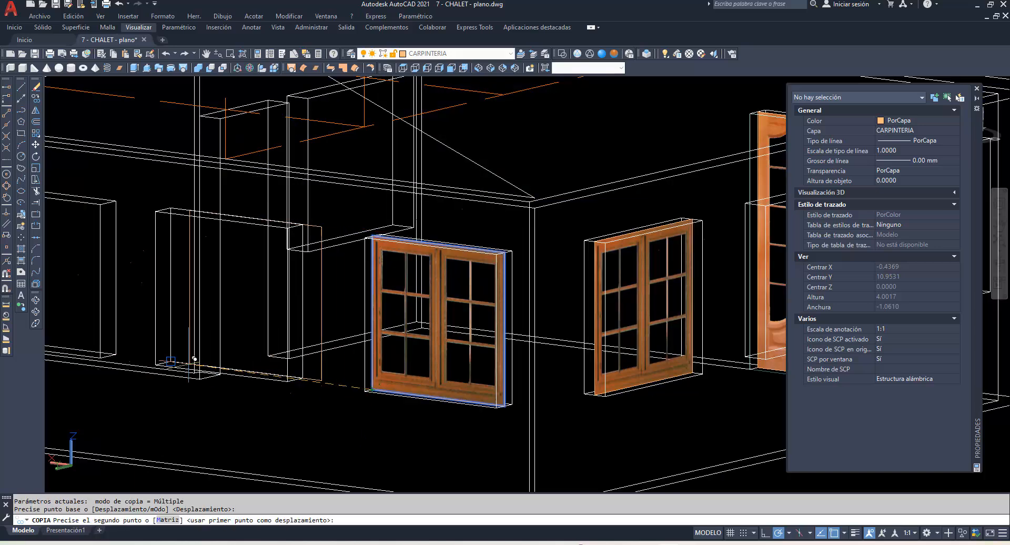
click(163, 362)
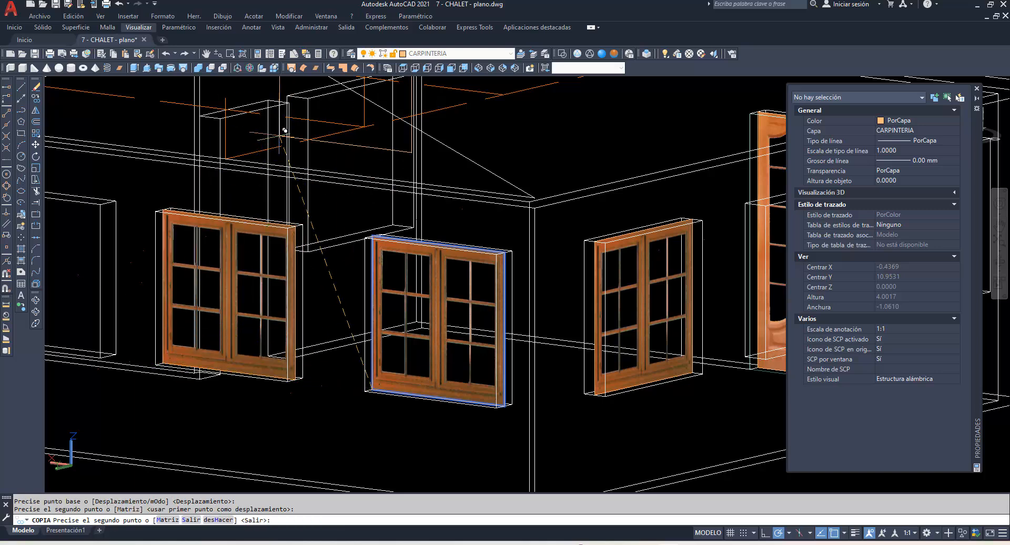
Place two more copies of the window photo at the sill midpoints of the wall's two remaining openings.
click(206, 53)
drag(199, 227, 587, 256)
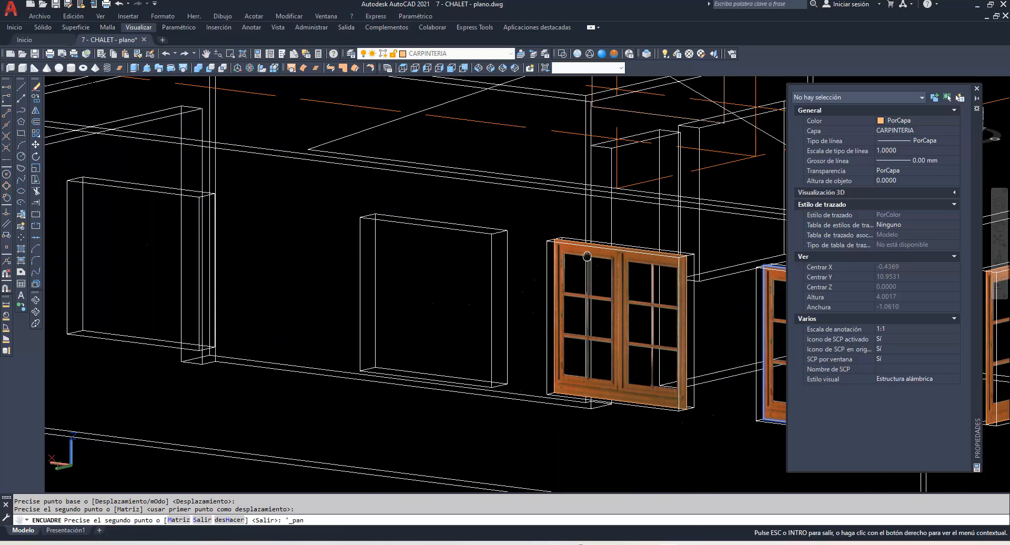
right_click(454, 300)
click(465, 307)
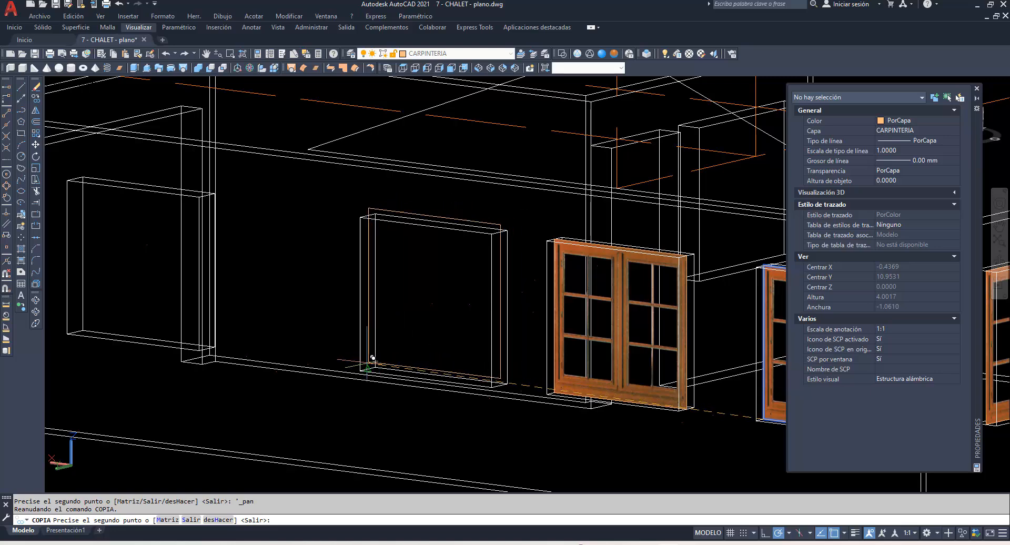
click(370, 361)
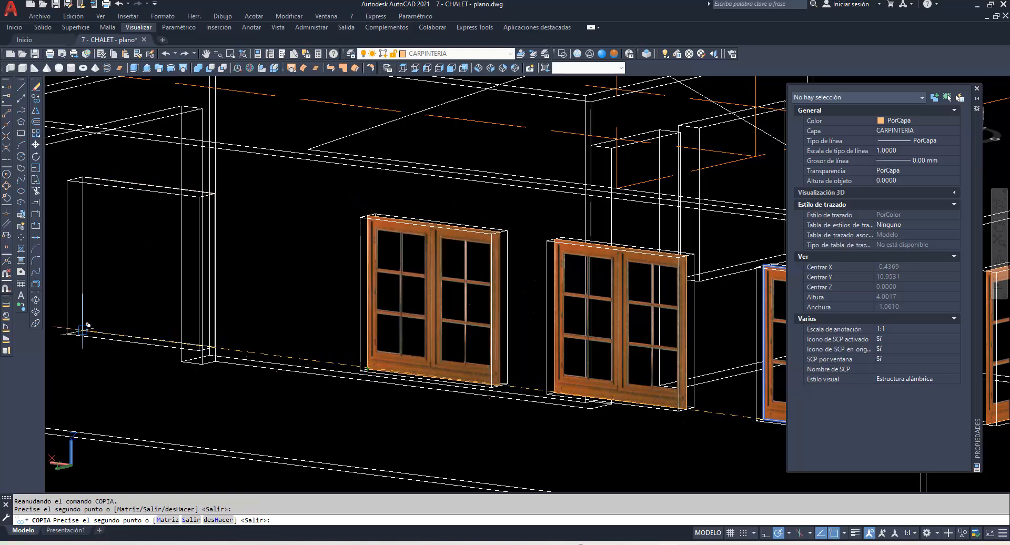
click(75, 332)
scroll(205, 400, down, 3)
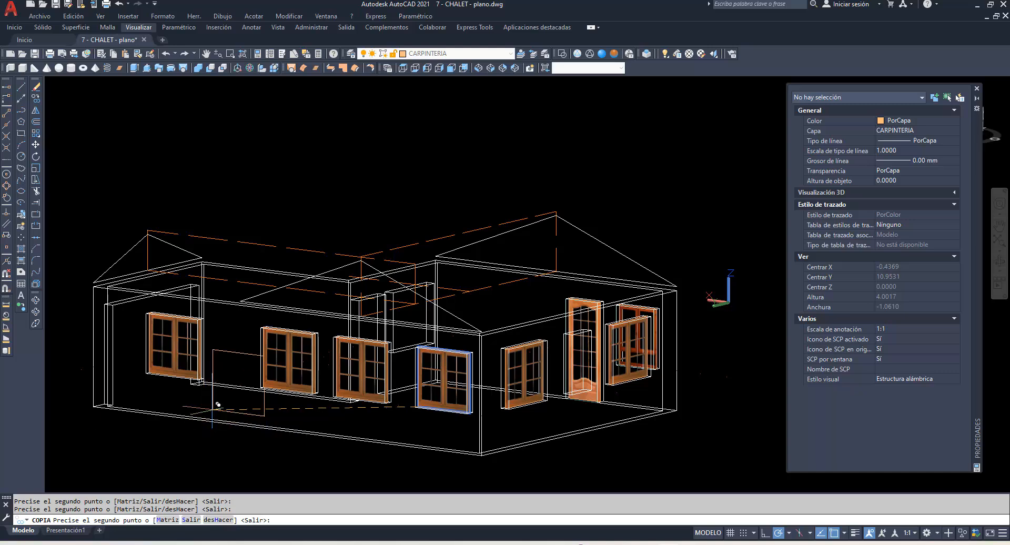
key(Escape)
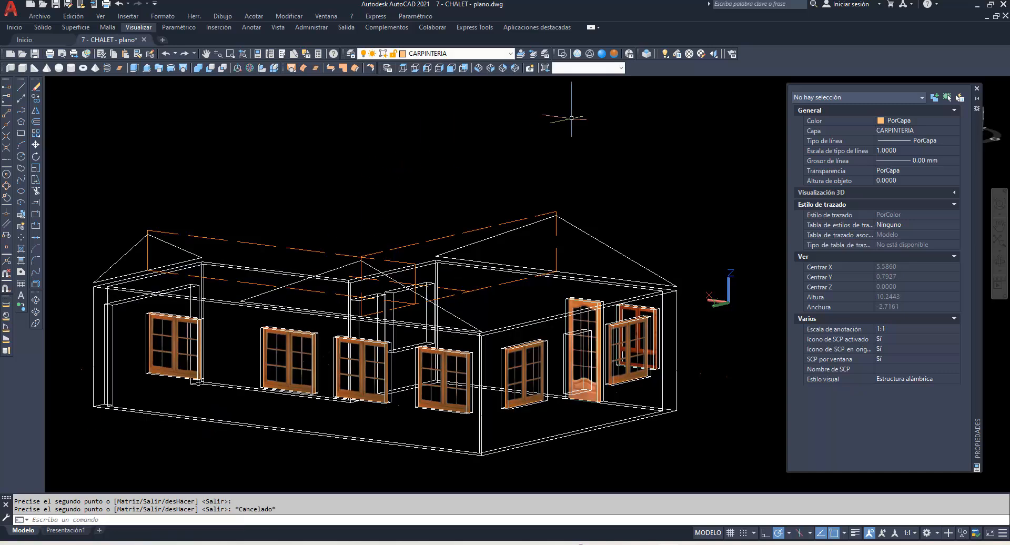
Insert the PUER 14 garage door photo from the 0 - PUERTAS folder at the base midpoint of the garage opening's jamb.
click(601, 53)
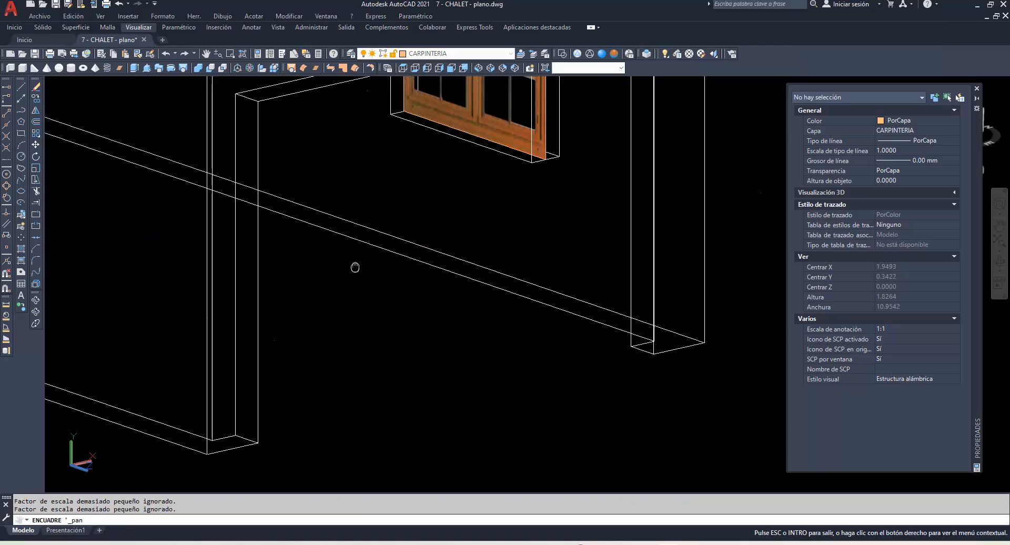
drag(357, 266, 376, 286)
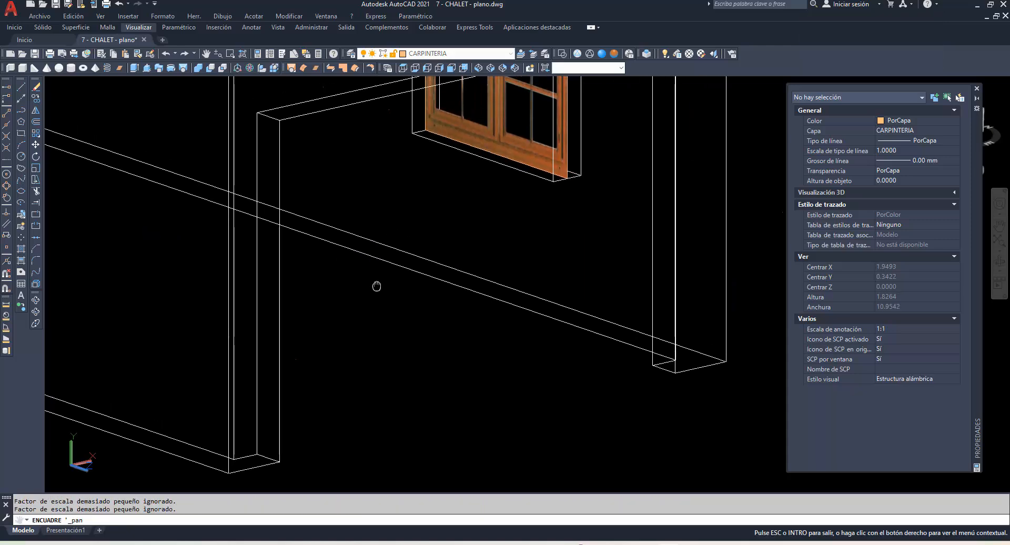
right_click(400, 228)
click(432, 220)
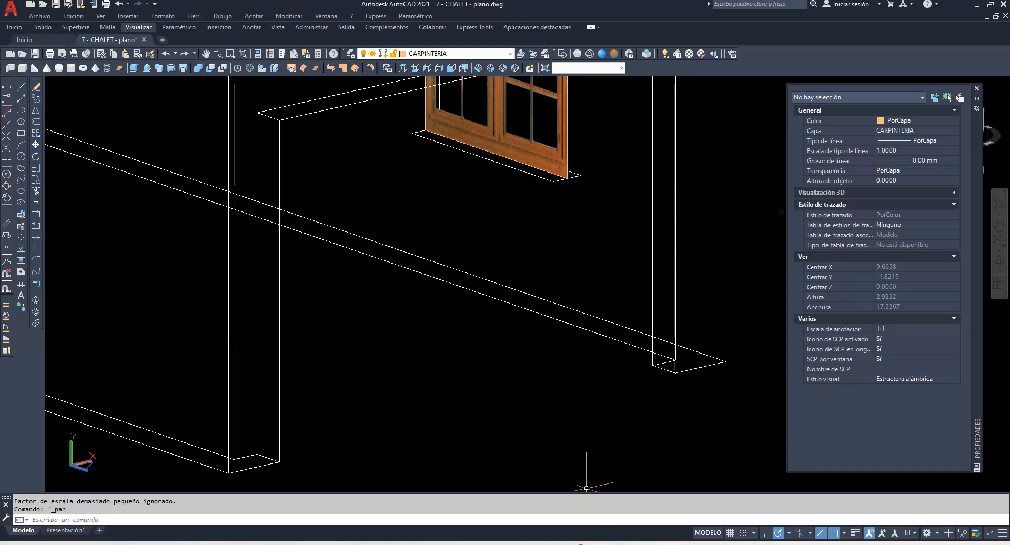
click(529, 543)
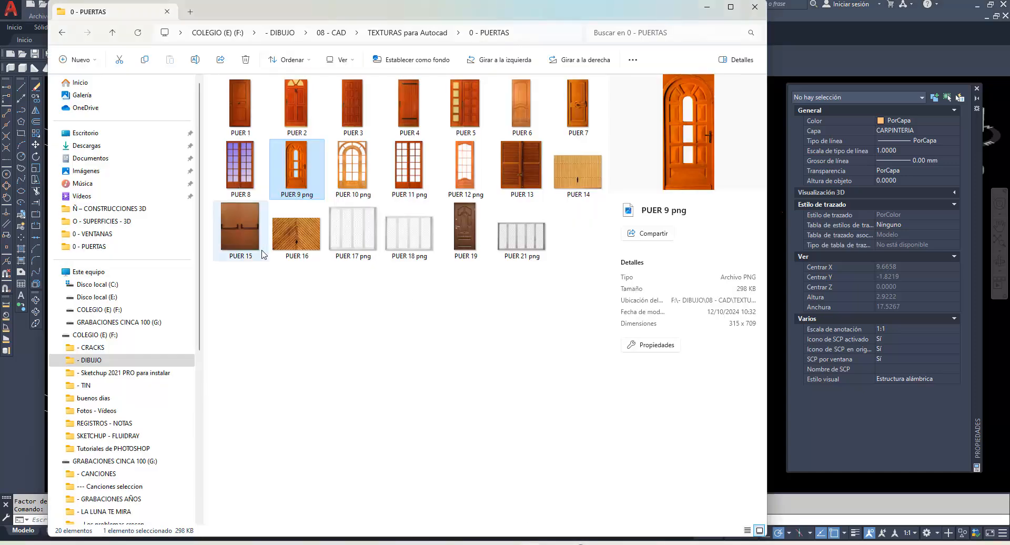
click(573, 181)
mouse_move(571, 177)
mouse_down()
mouse_move(749, 389)
mouse_move(772, 447)
mouse_up()
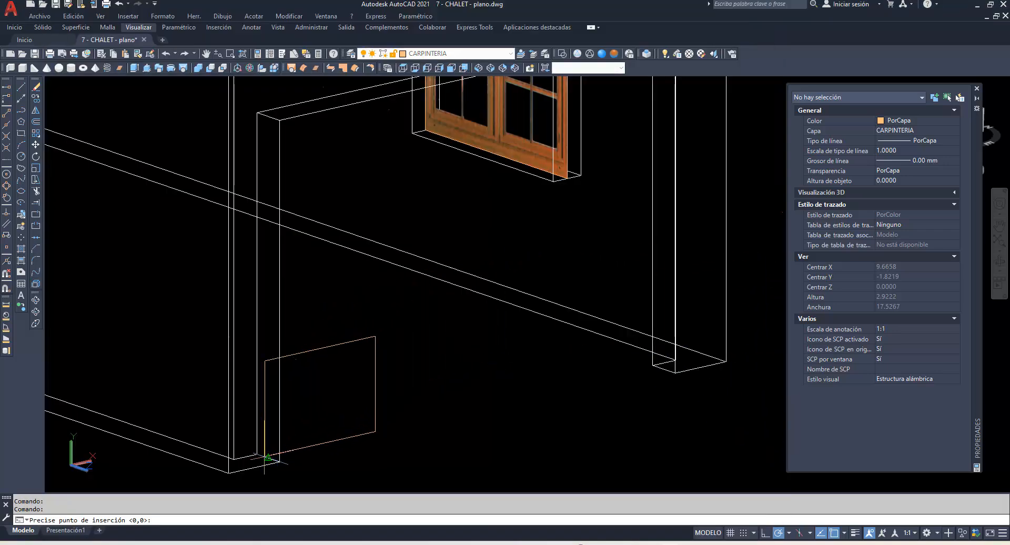
click(268, 457)
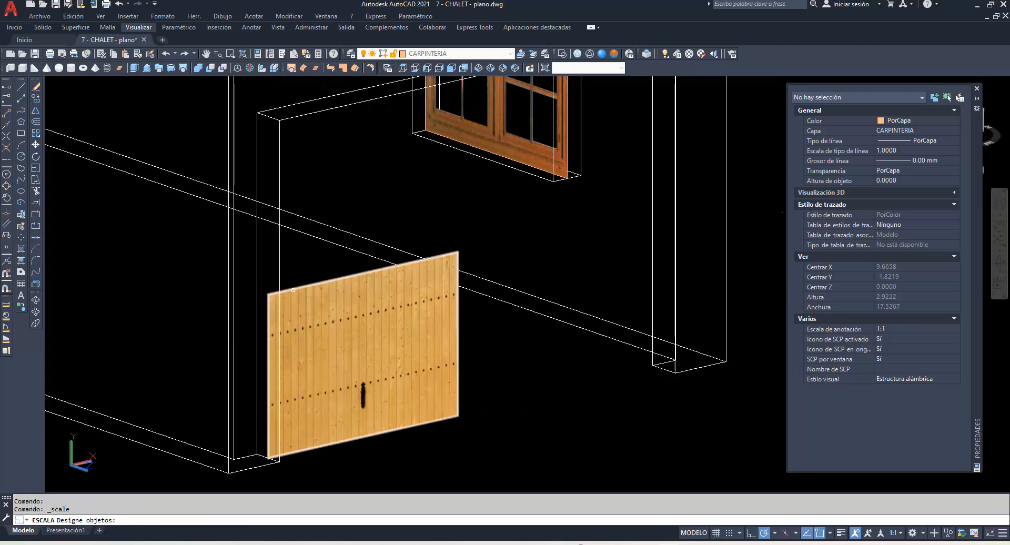
Scale the garage door photo by reference from its lower corner so its height matches the garage opening.
click(293, 290)
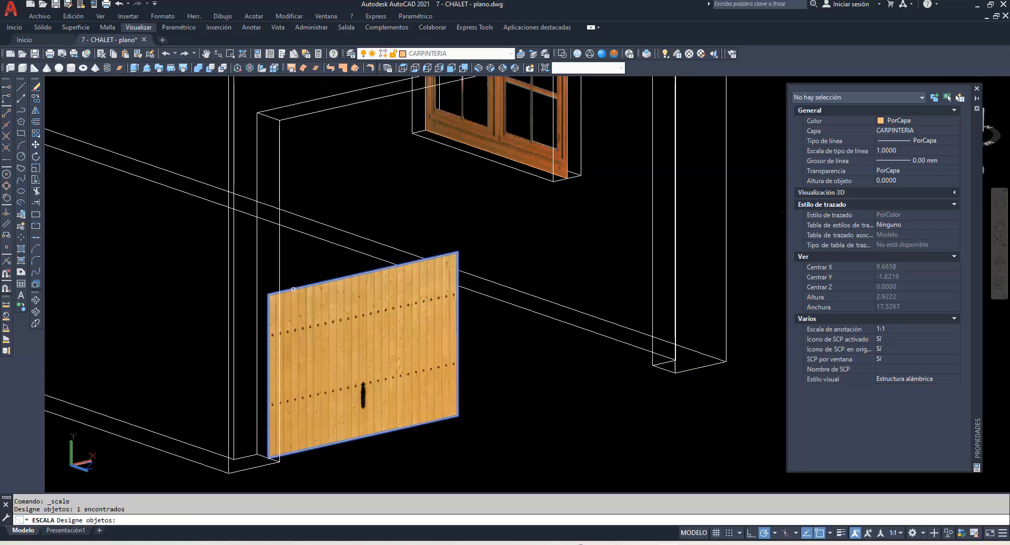
key(Return)
click(268, 457)
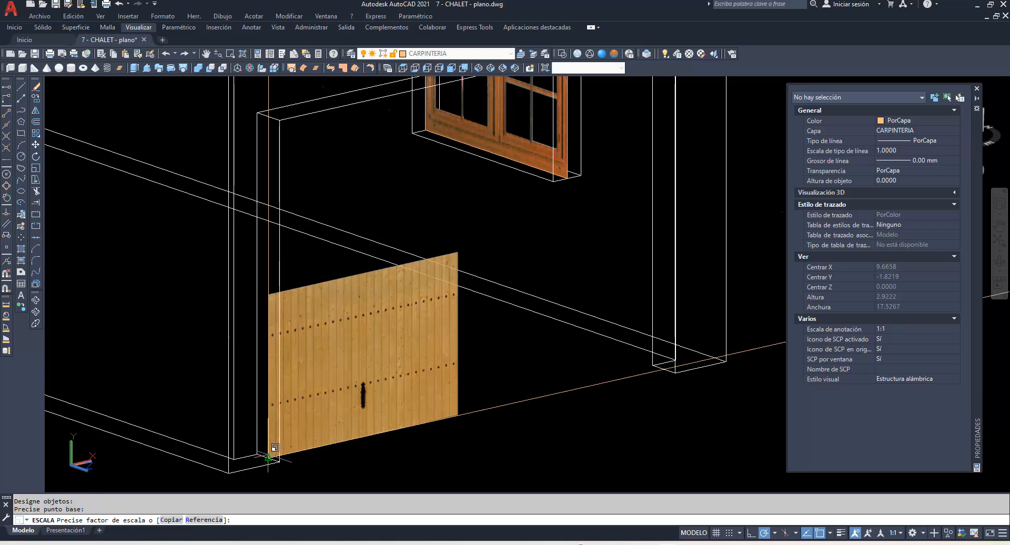
click(204, 520)
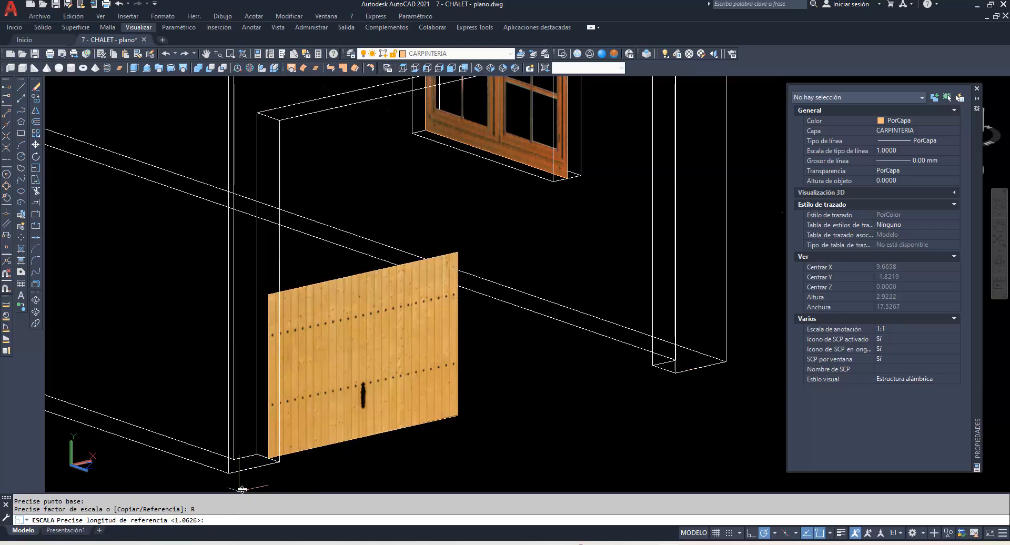
click(268, 457)
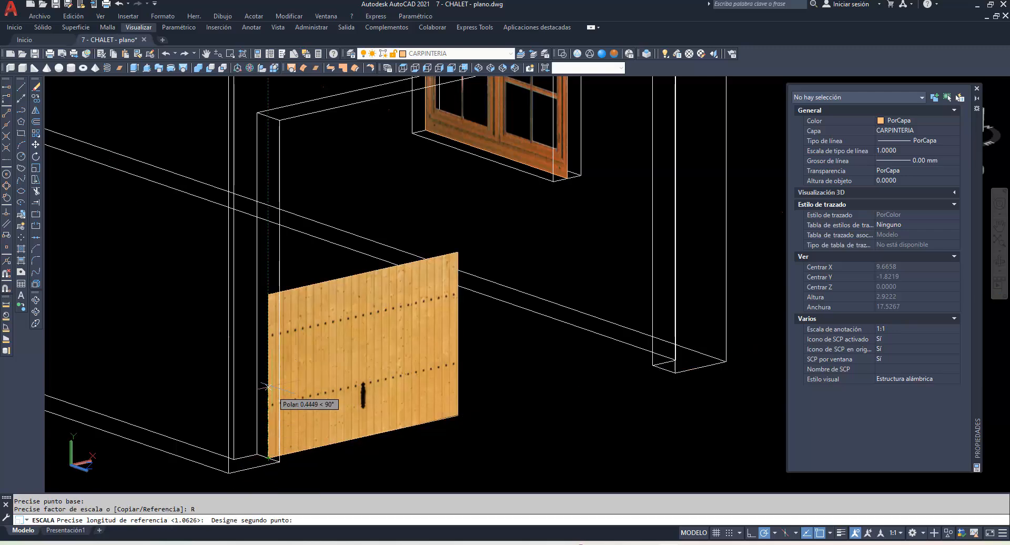
click(268, 293)
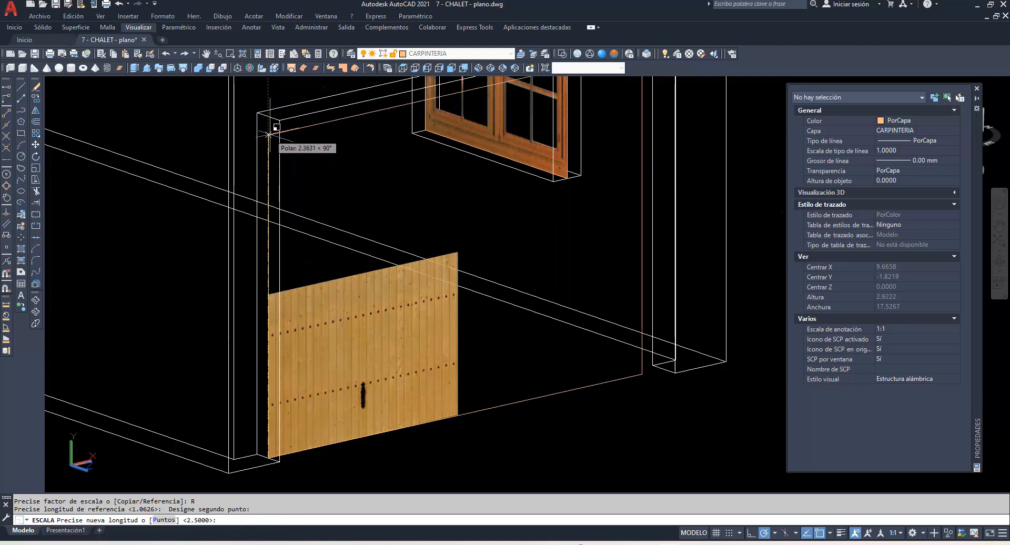
click(269, 114)
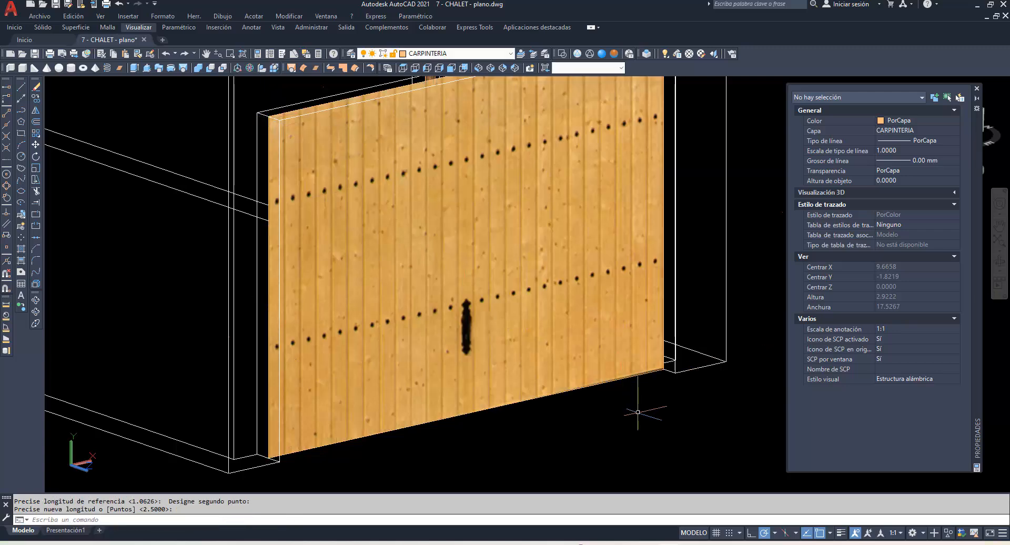
Apply the Realistic visual style and orbit around the chalet to view its doors and windows.
click(602, 55)
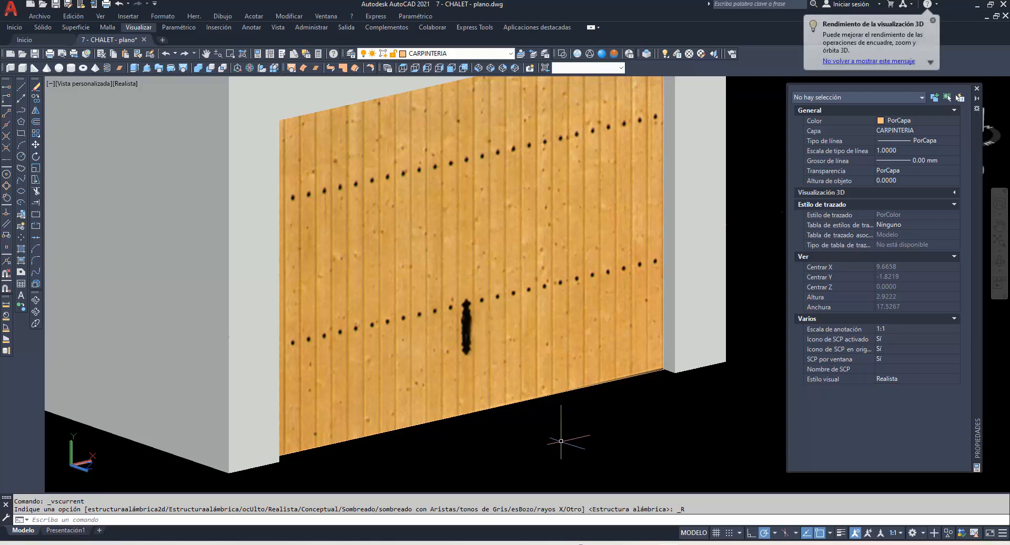
click(36, 300)
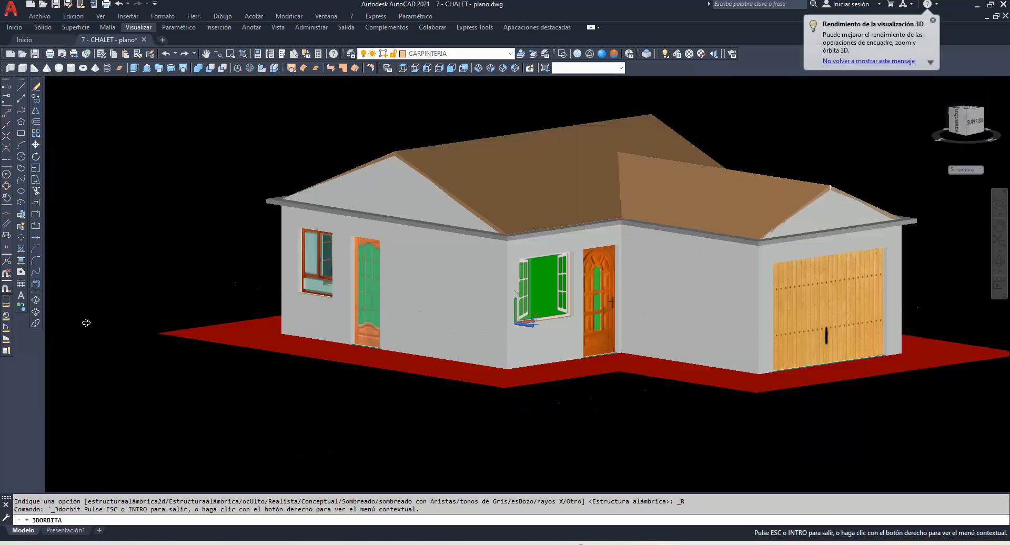
drag(319, 315, 397, 355)
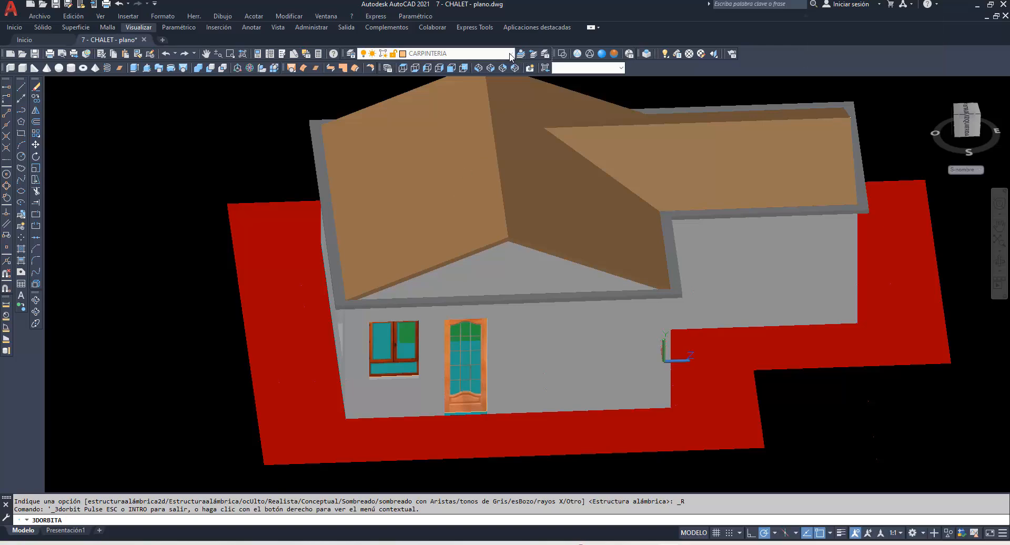
Make TERRENO the current layer and, in top view, draw a large plot rectangle enclosing the chalet and its pavement.
click(510, 54)
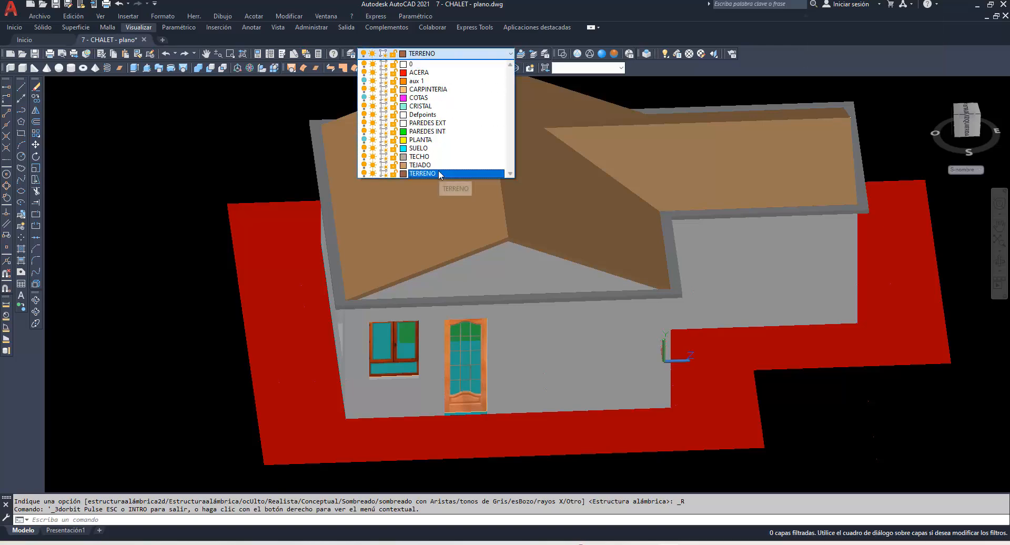
click(428, 173)
click(404, 70)
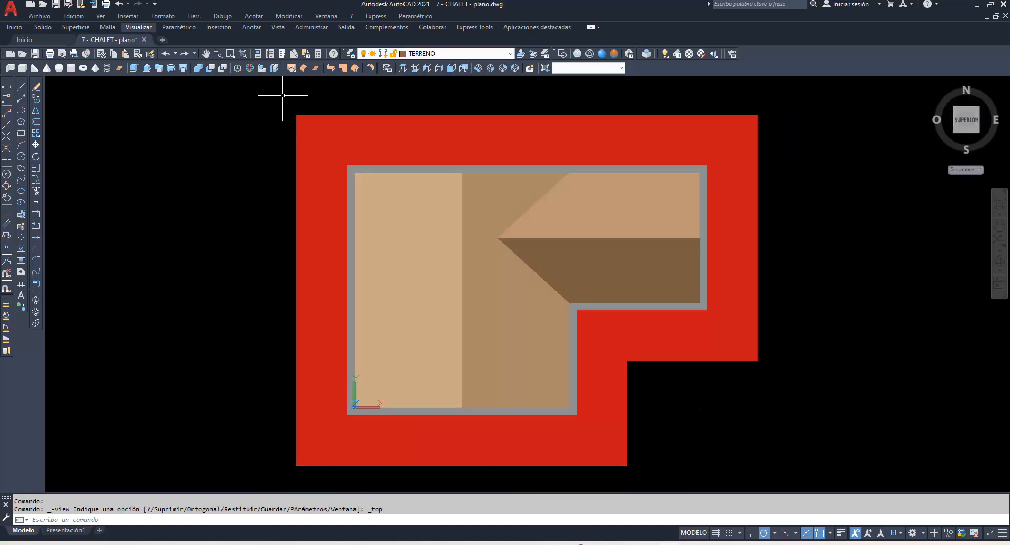
scroll(121, 148, down, 3)
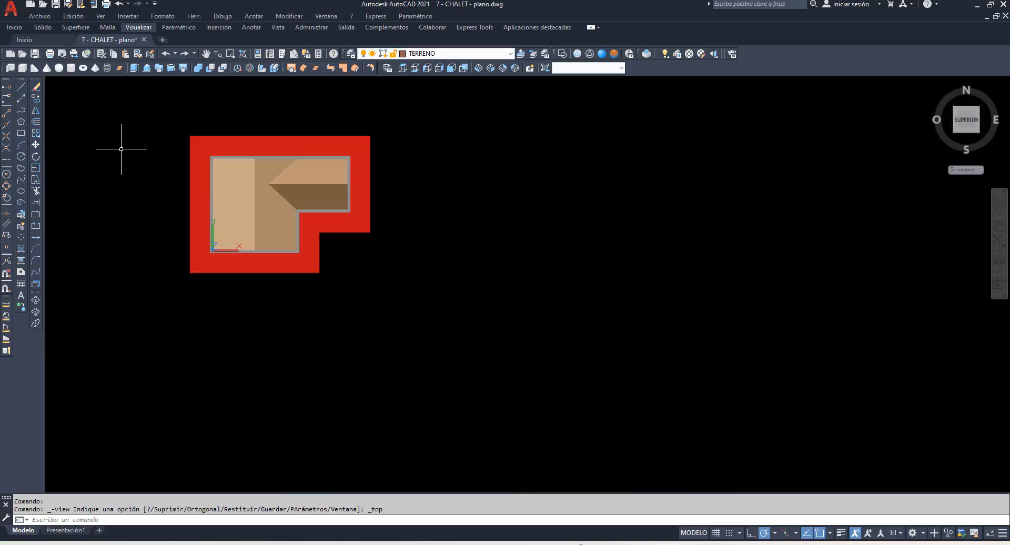
click(21, 133)
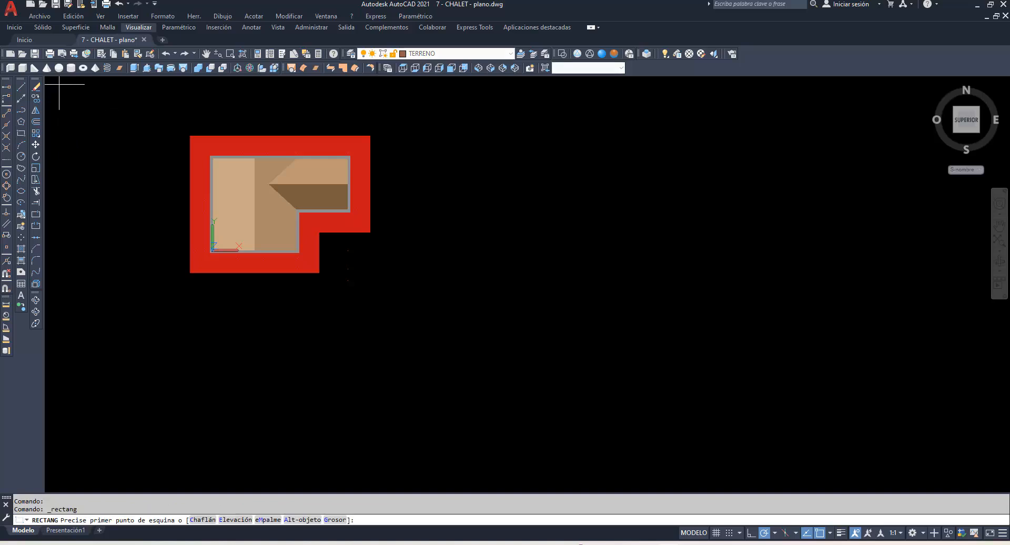
click(55, 81)
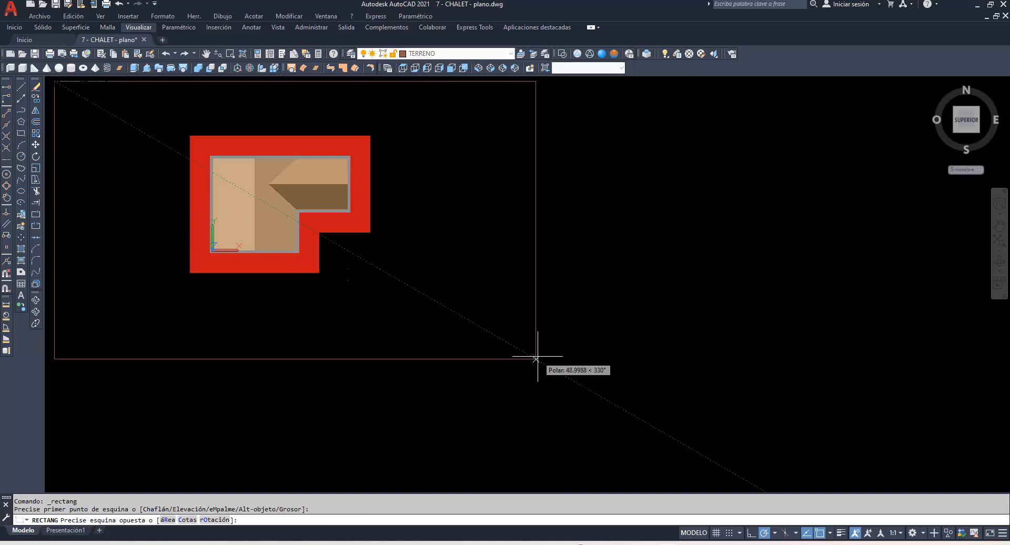
click(547, 348)
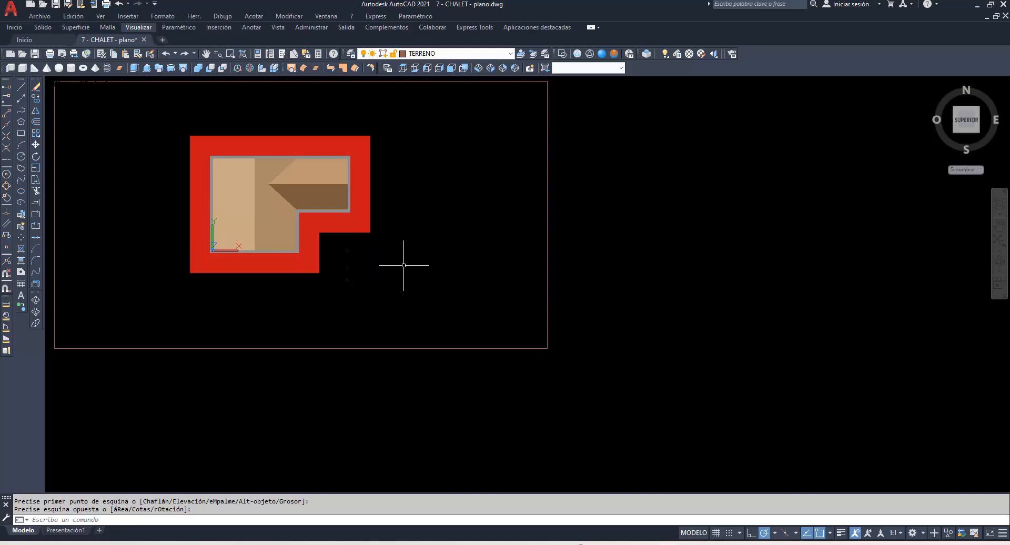
Convert the plot rectangle around the chalet into a region.
click(21, 272)
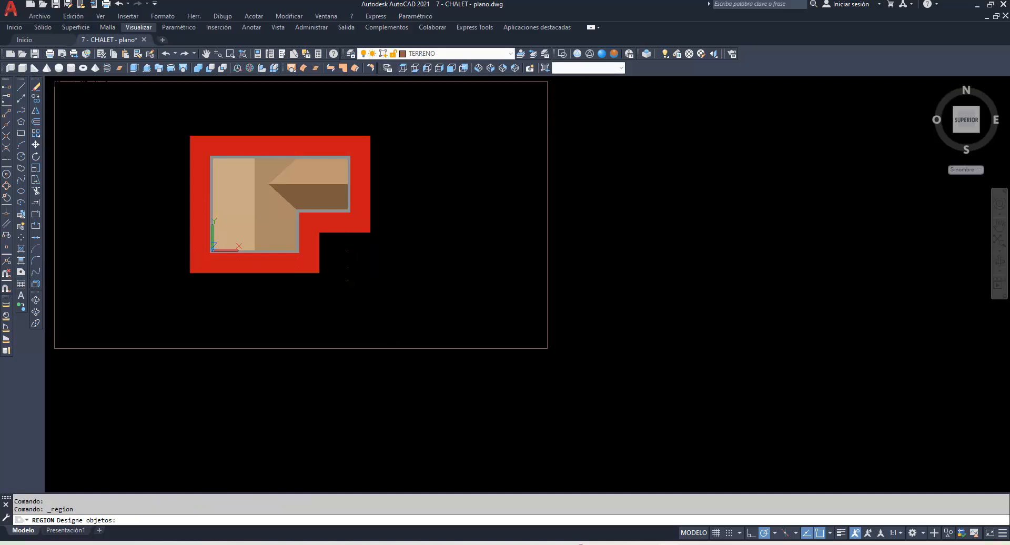
click(394, 349)
key(Return)
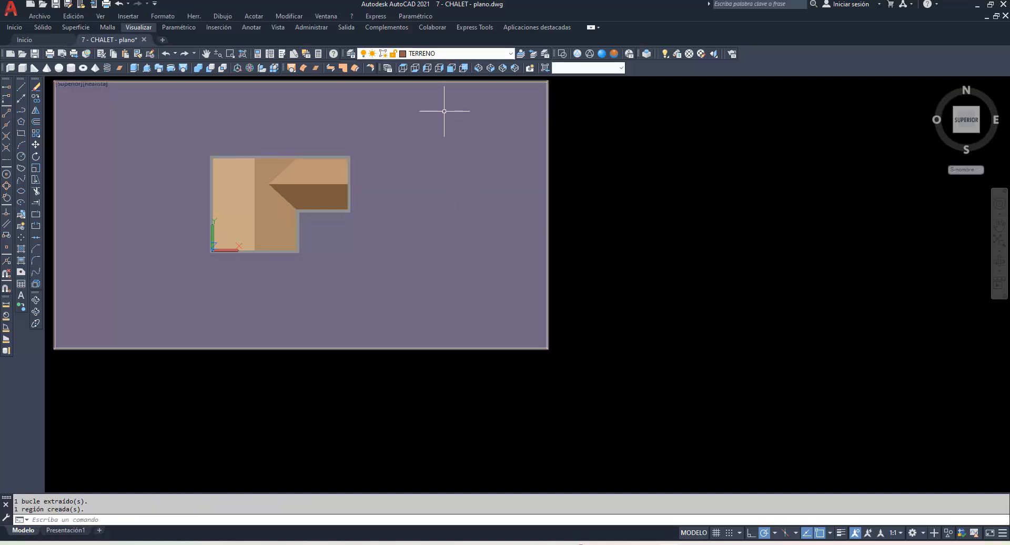
In front view, move the terrain region slightly downward so it lies just below the pavement around the chalet.
click(478, 68)
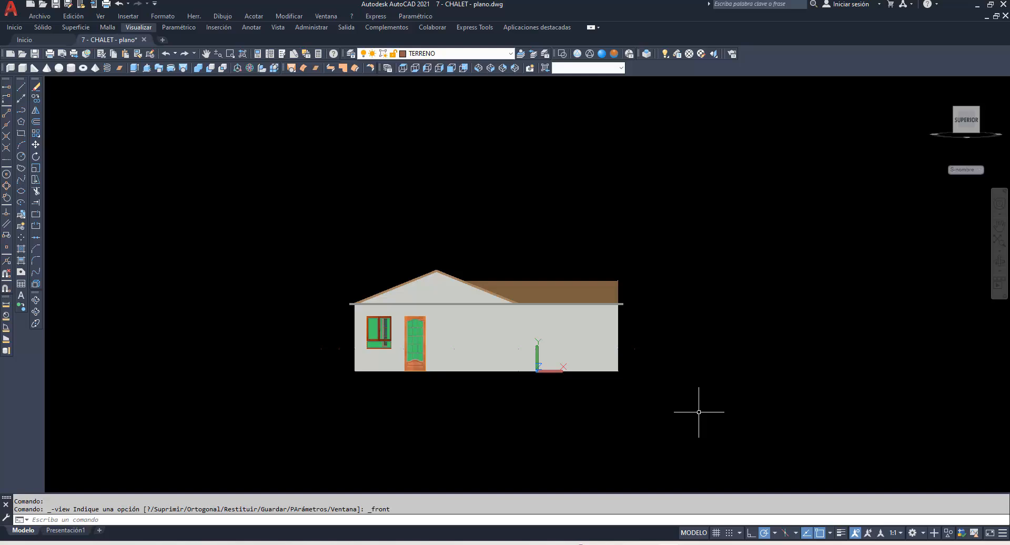
scroll(699, 367, down, 10)
scroll(737, 395, up, 6)
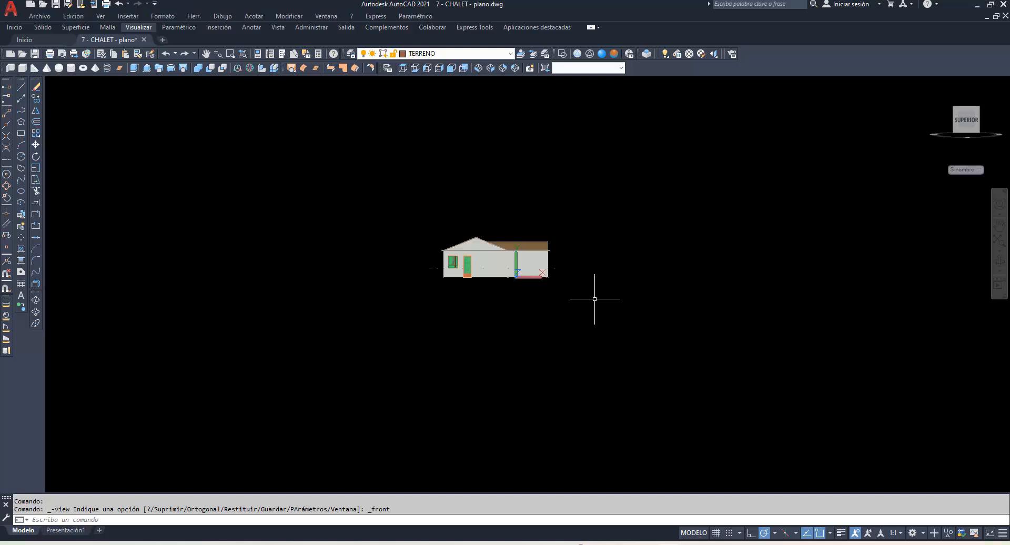
click(625, 311)
click(582, 243)
scroll(682, 222, up, 3)
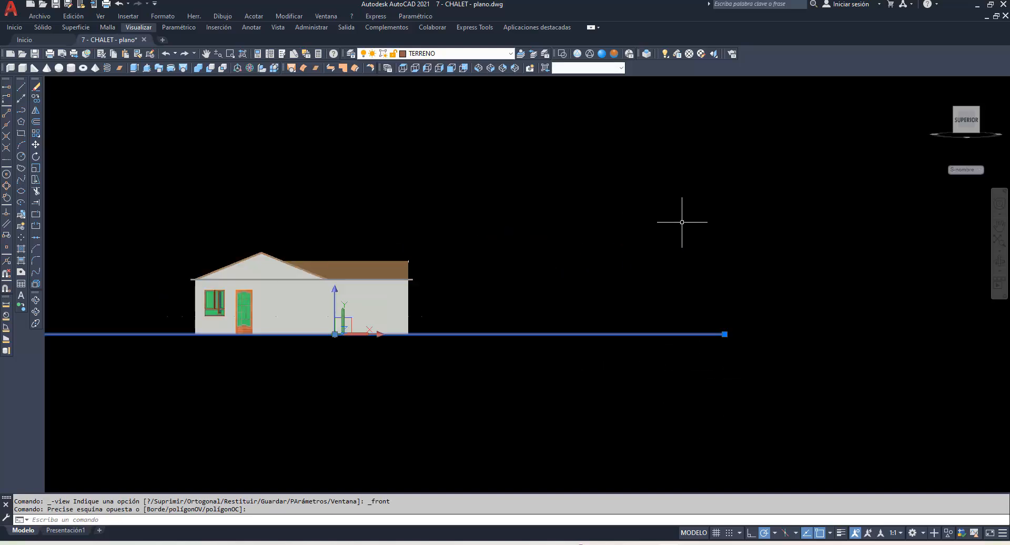
click(36, 146)
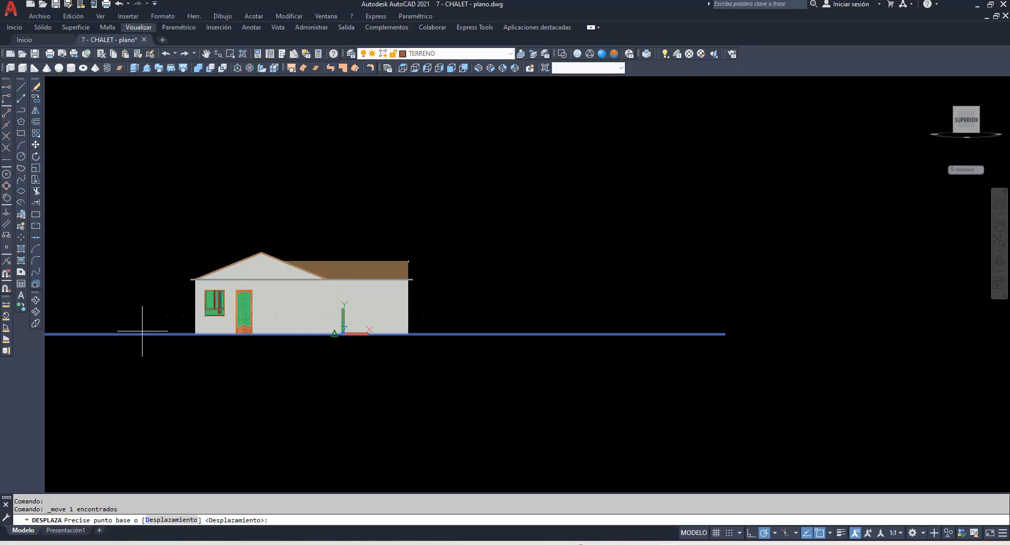
scroll(202, 318, up, 6)
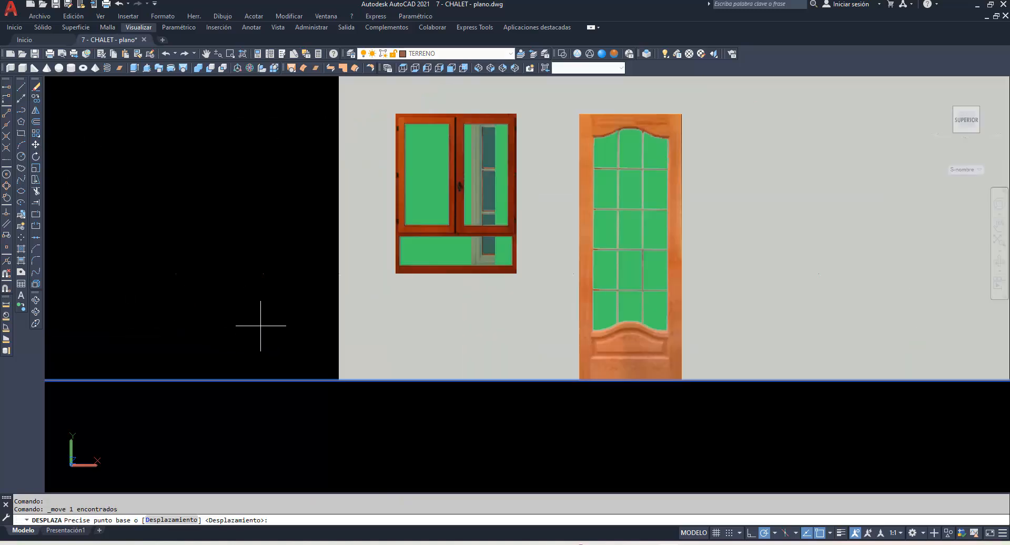
click(258, 317)
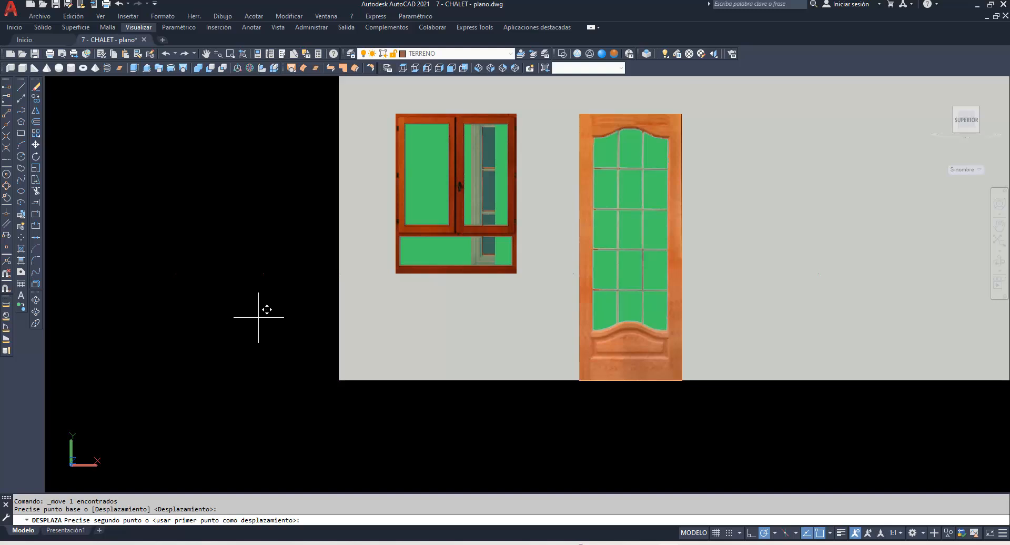
click(258, 319)
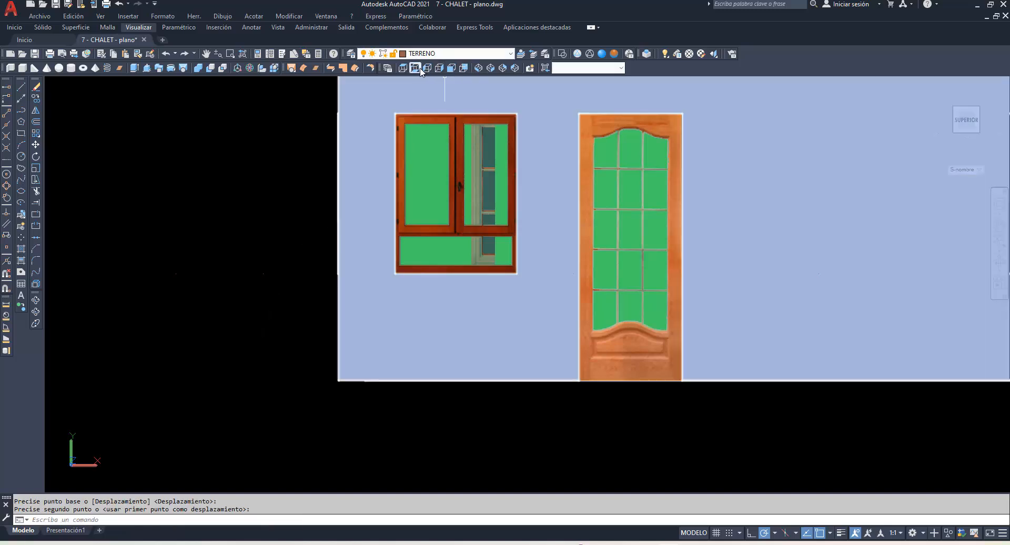
From the southeast isometric view, orbit around the chalet to examine the terrain, pavement, doors and windows on all sides.
click(490, 69)
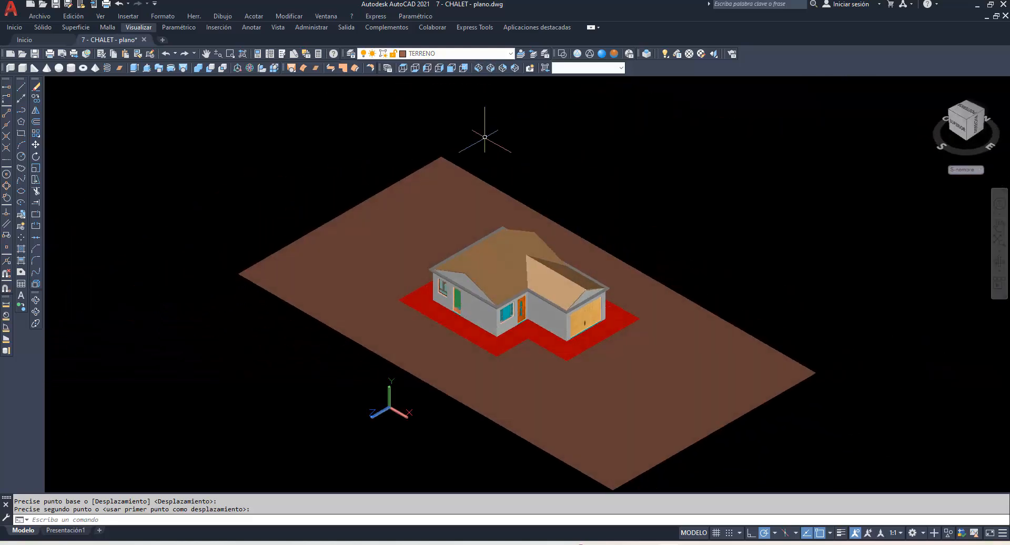
click(36, 300)
drag(286, 408, 351, 379)
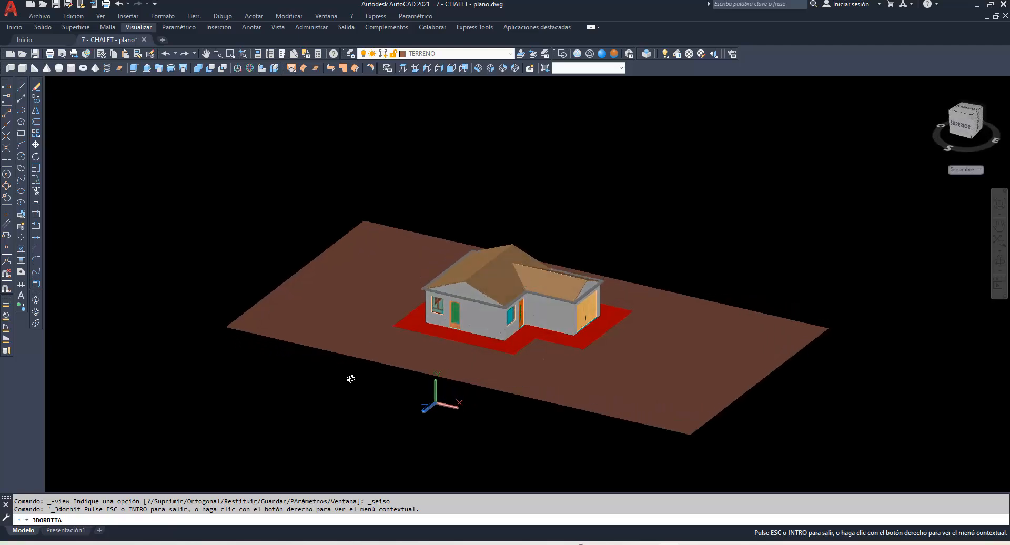
scroll(484, 336, up, 5)
drag(545, 389, 591, 376)
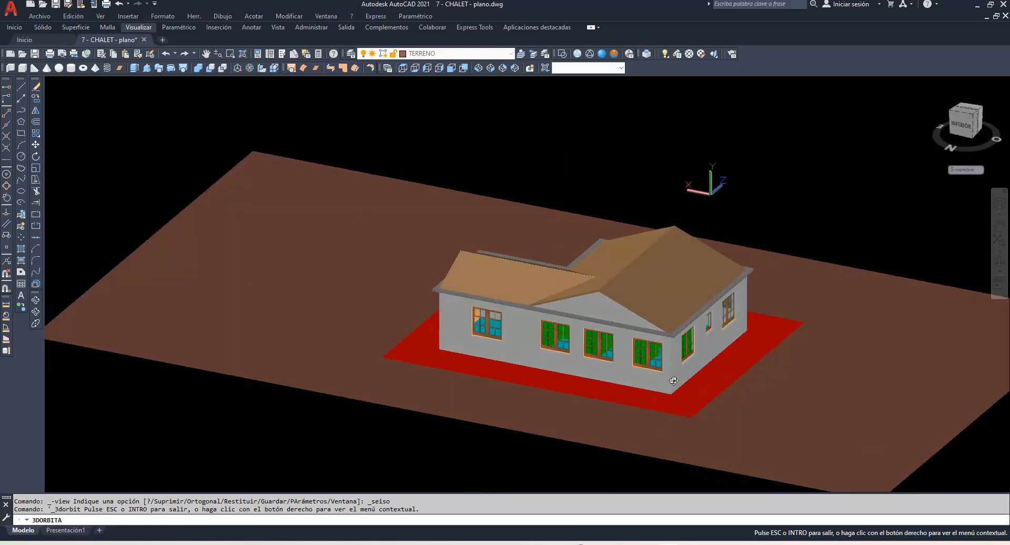
drag(674, 380, 503, 378)
scroll(503, 378, up, 1)
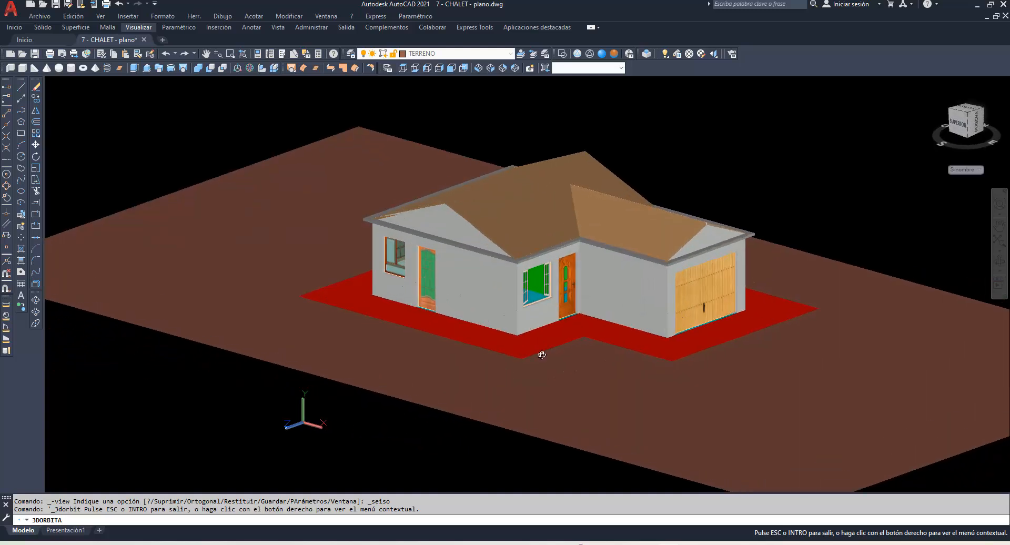
Render a close-up of the chalet's front with the Medio preset and inspect the maximized image at 100% zoom.
scroll(678, 280, up, 5)
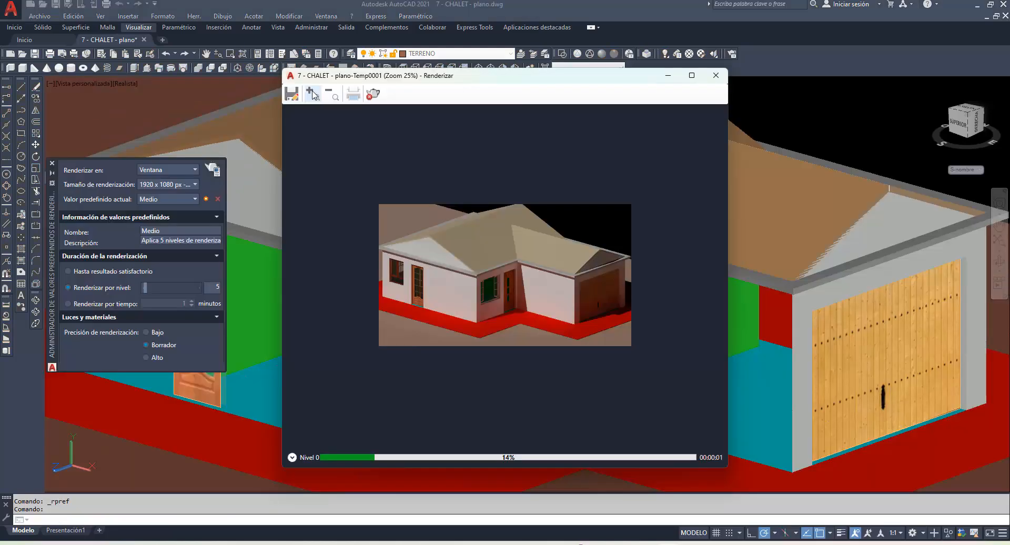
click(312, 94)
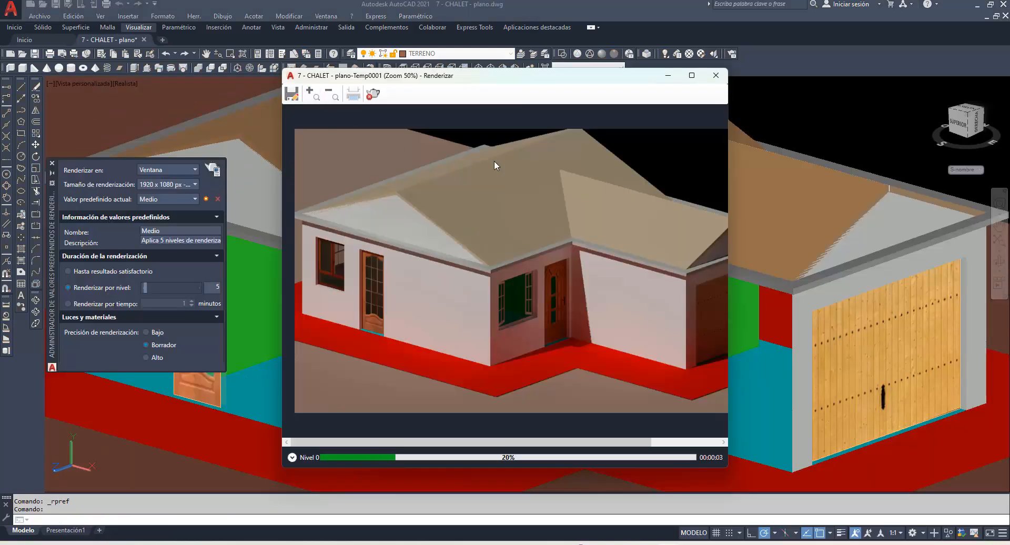
click(694, 74)
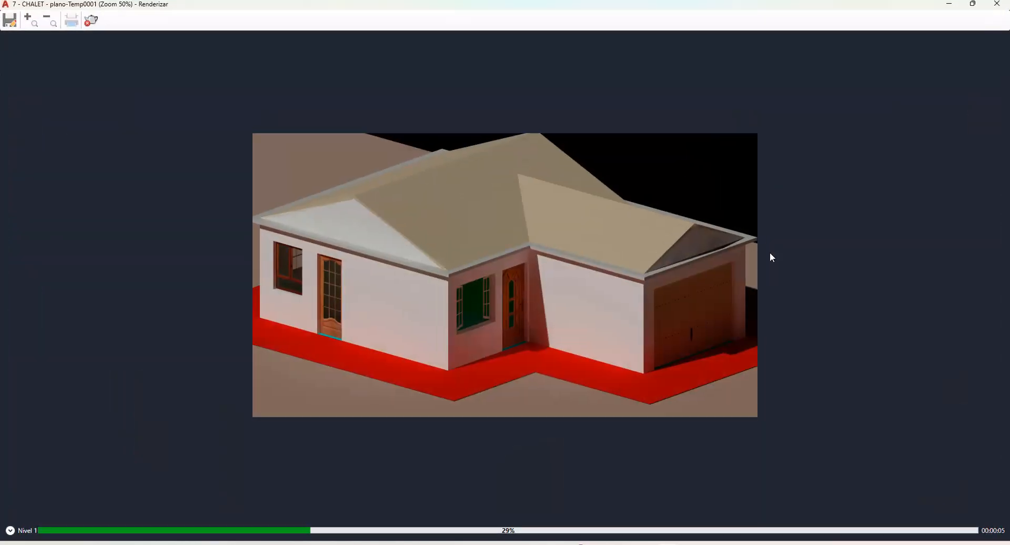
click(30, 21)
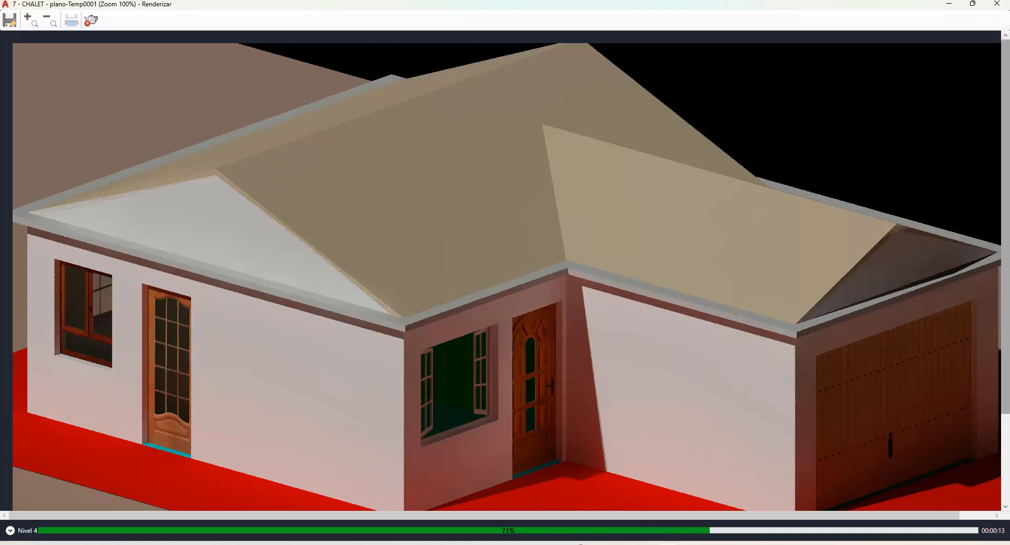
drag(1006, 383, 1007, 421)
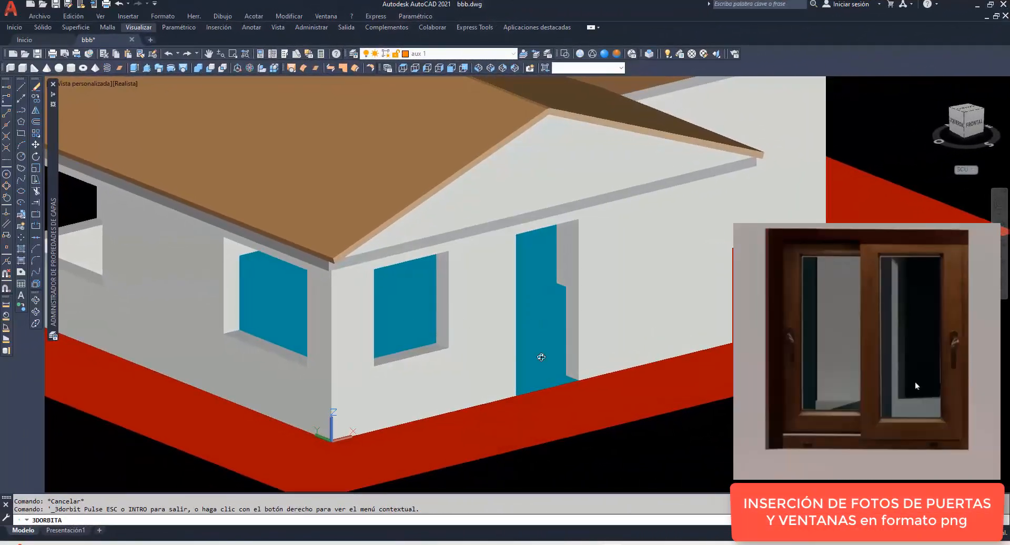
Switch to the browser and open the Garban roble miel 72,5cm derecha door from Brico Depôt's door catalogue.
drag(532, 356, 529, 354)
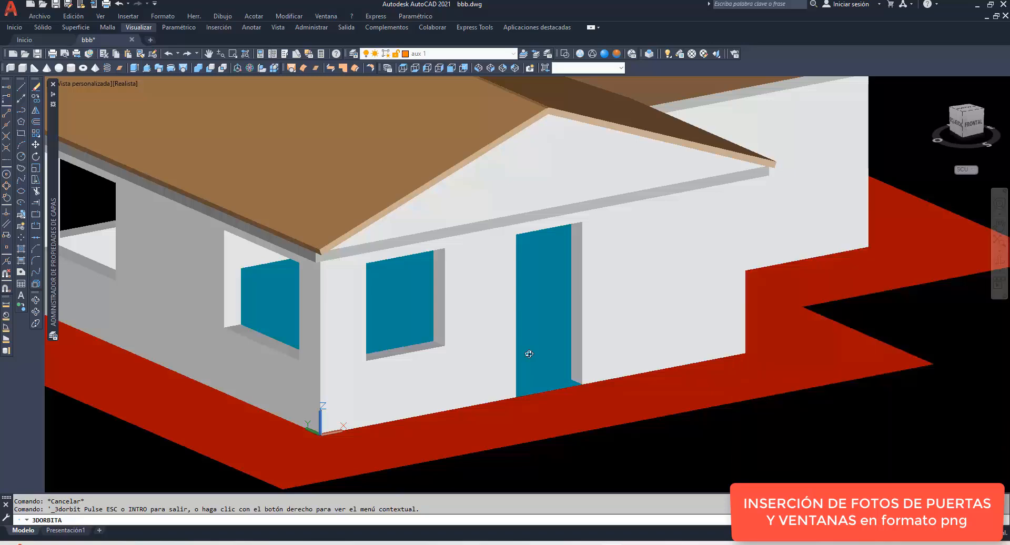
click(568, 543)
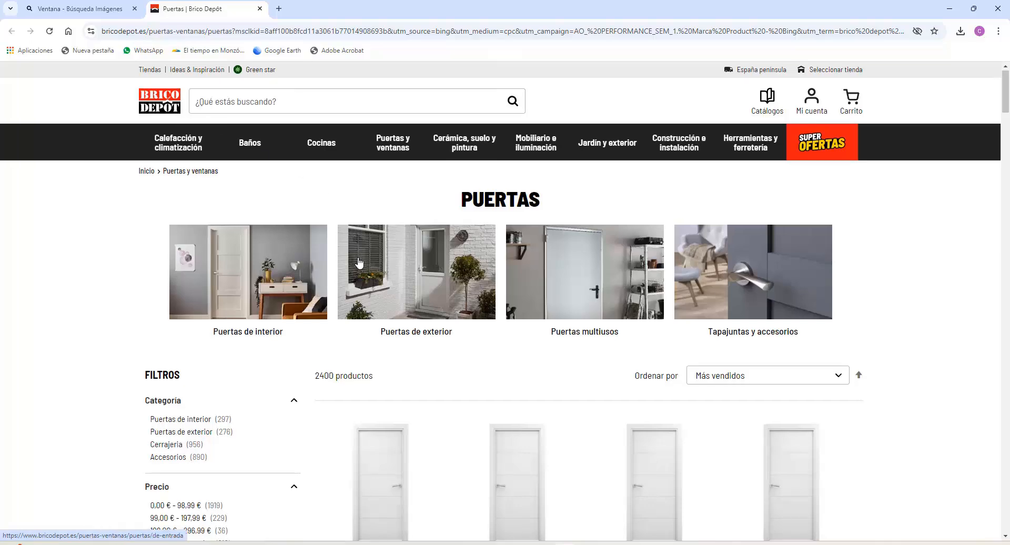
scroll(359, 262, down, 10)
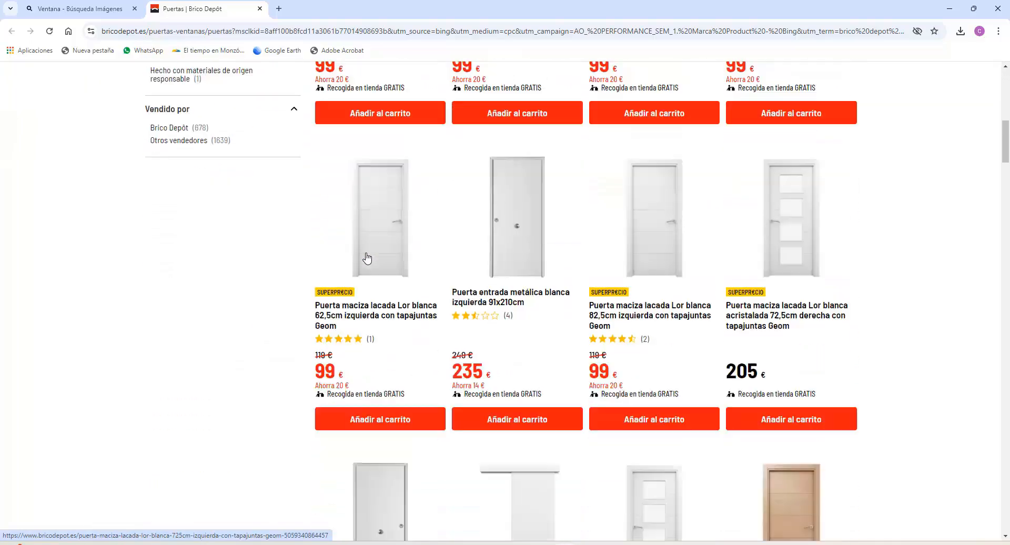
scroll(367, 258, down, 10)
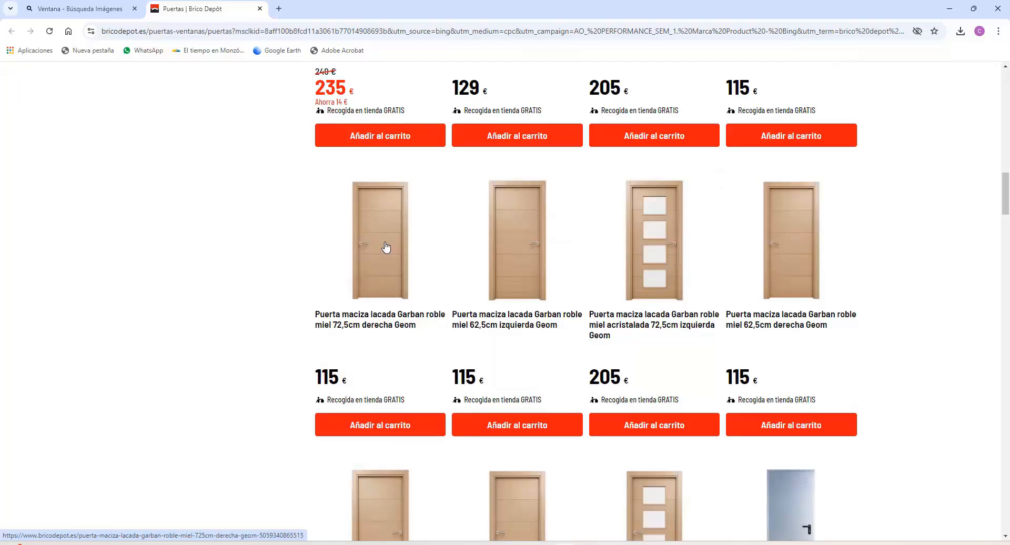
click(386, 247)
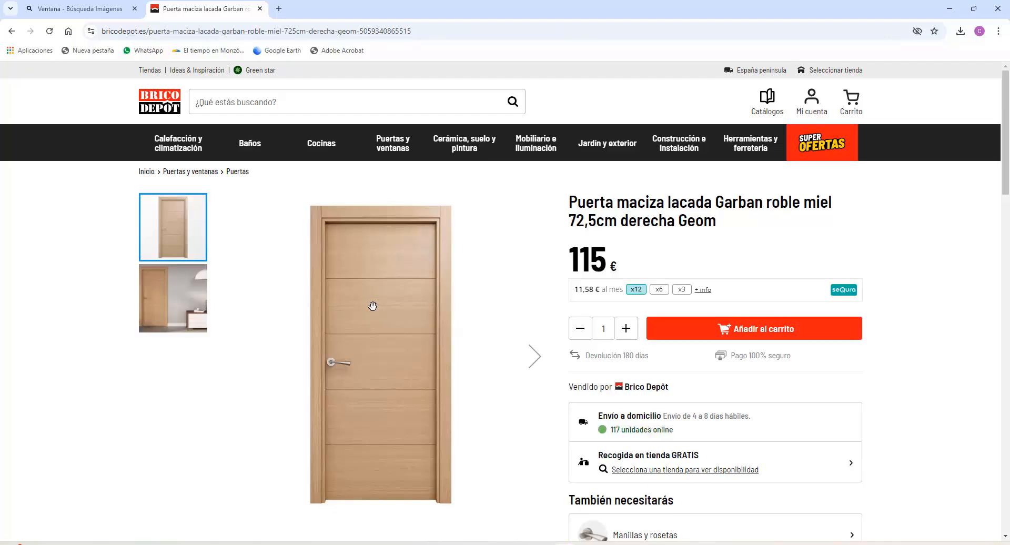
Save the oak door's product photo to the Descargas folder as a WEBP file.
right_click(373, 306)
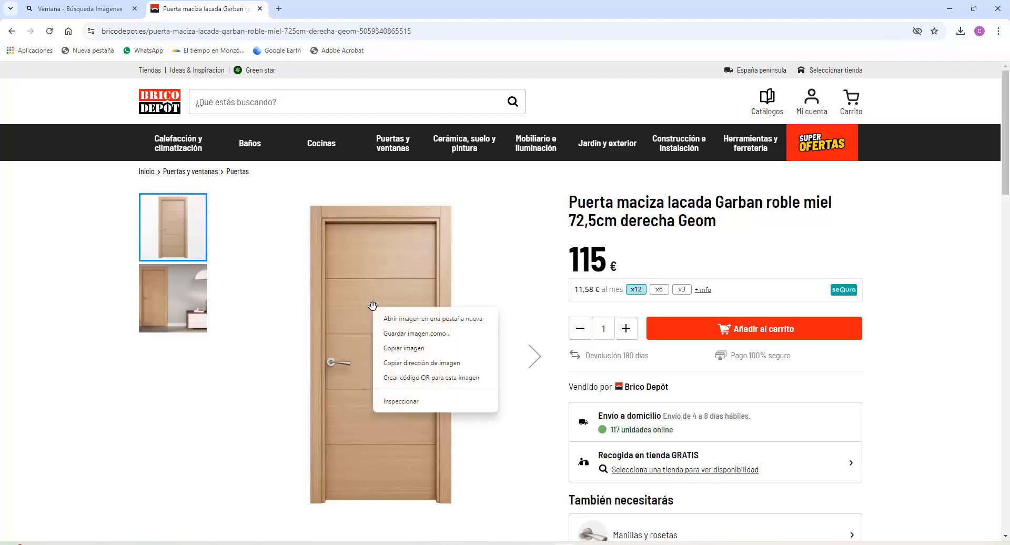
click(398, 334)
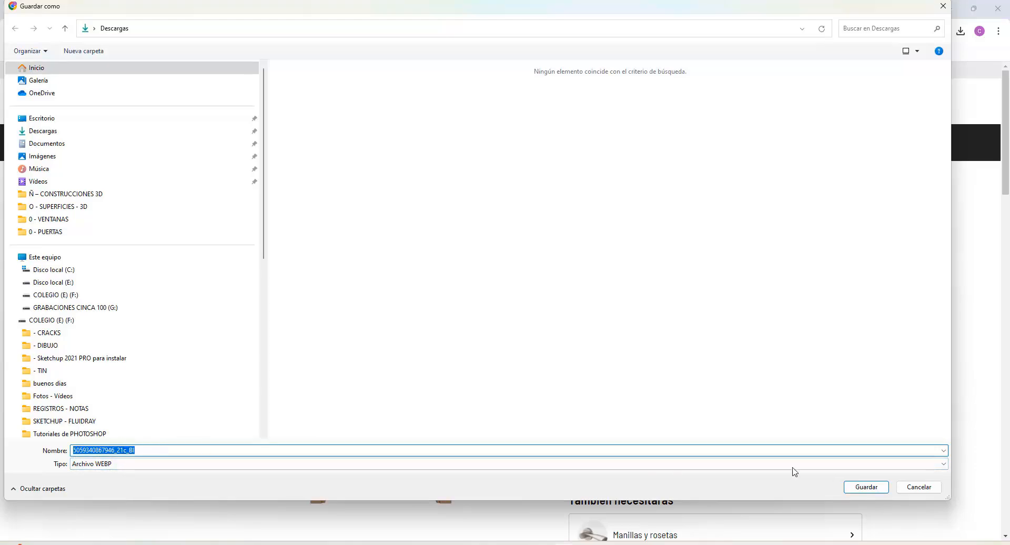
click(865, 486)
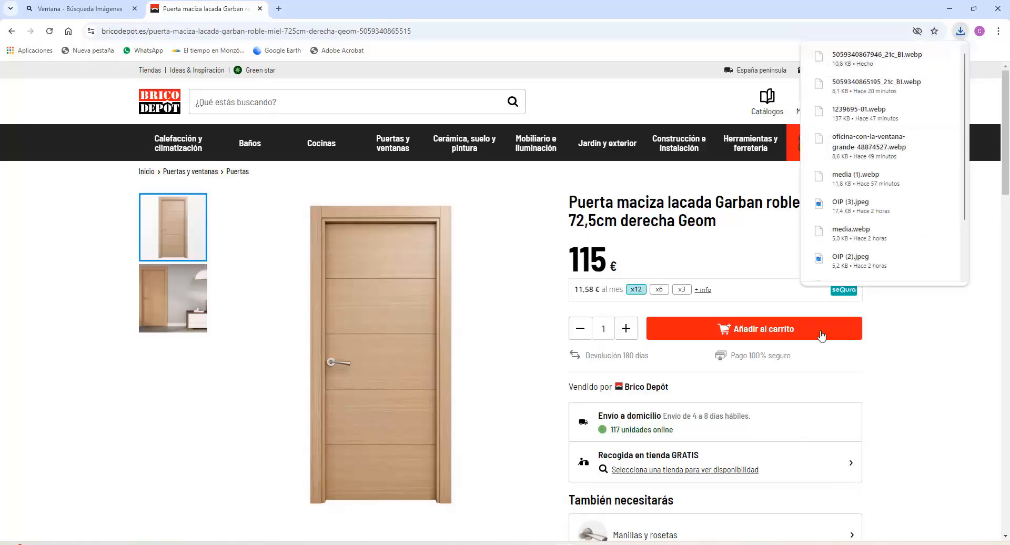
Switch to Paint and open the downloaded oak door photo from the Descargas folder.
click(681, 544)
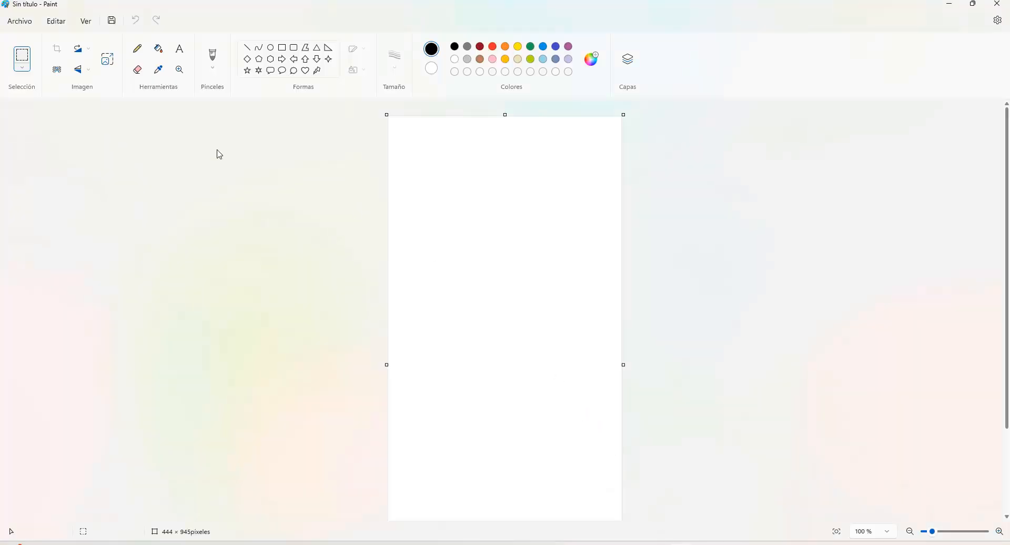
click(24, 24)
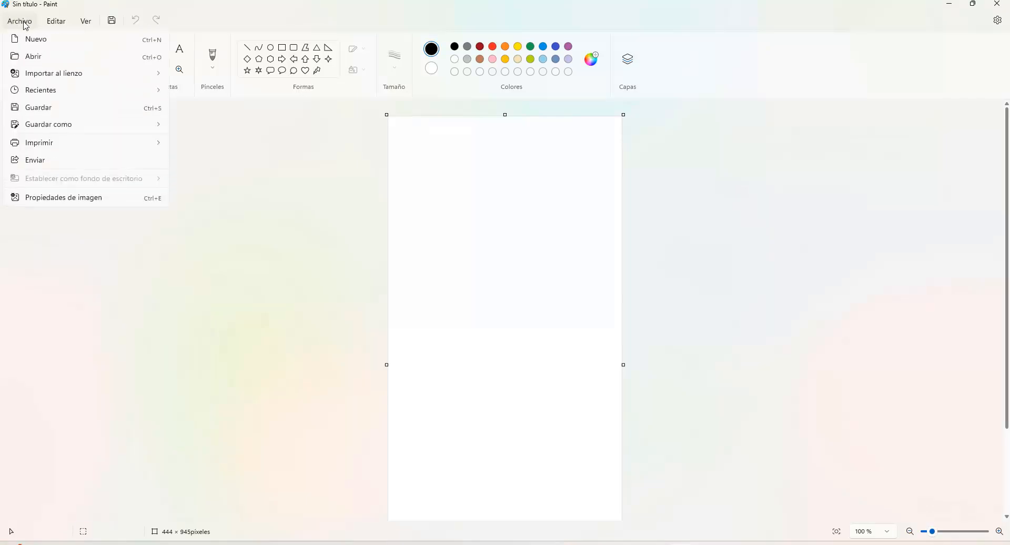
click(36, 61)
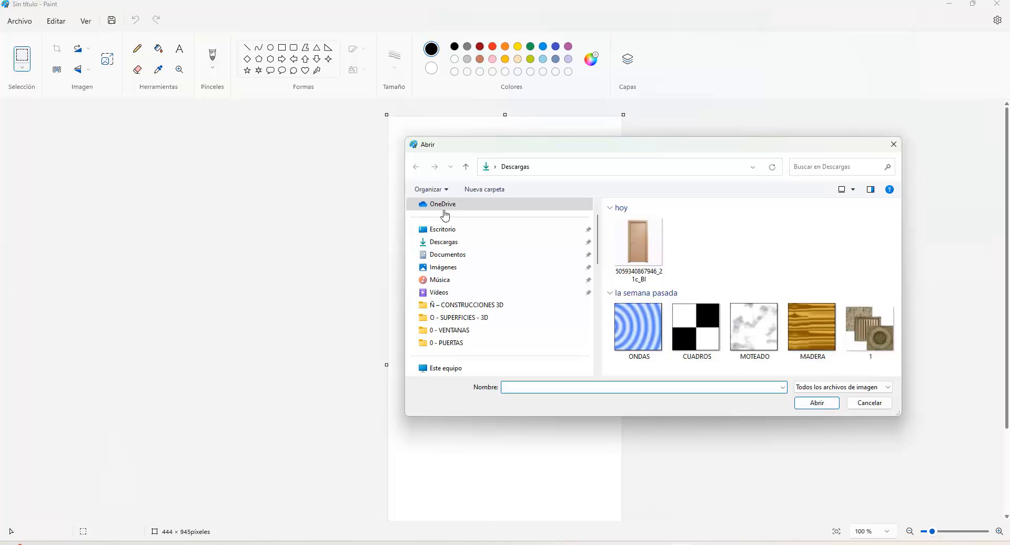
click(638, 244)
click(817, 403)
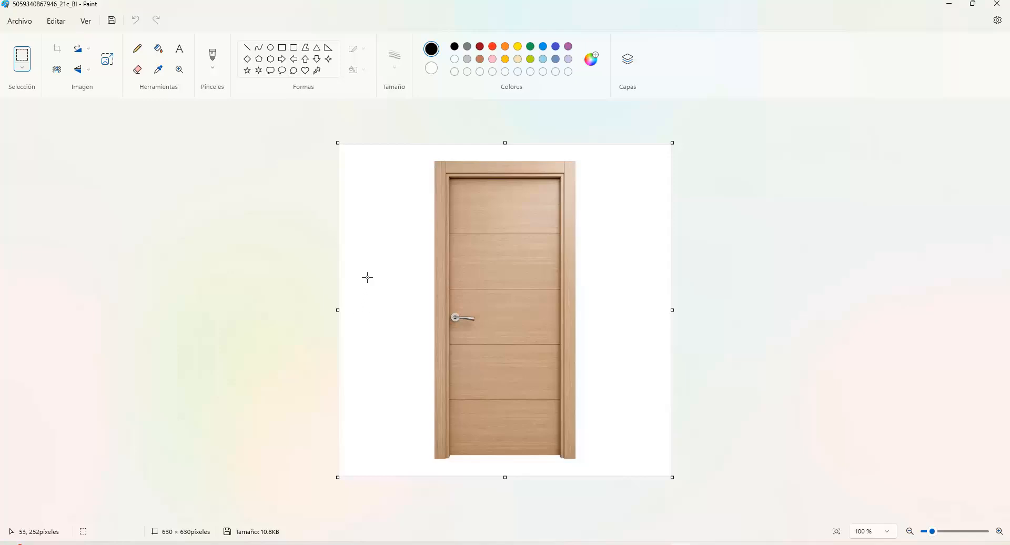
Crop the photo to the outer edges of the door frame, about 267 × 566 pixels.
click(23, 67)
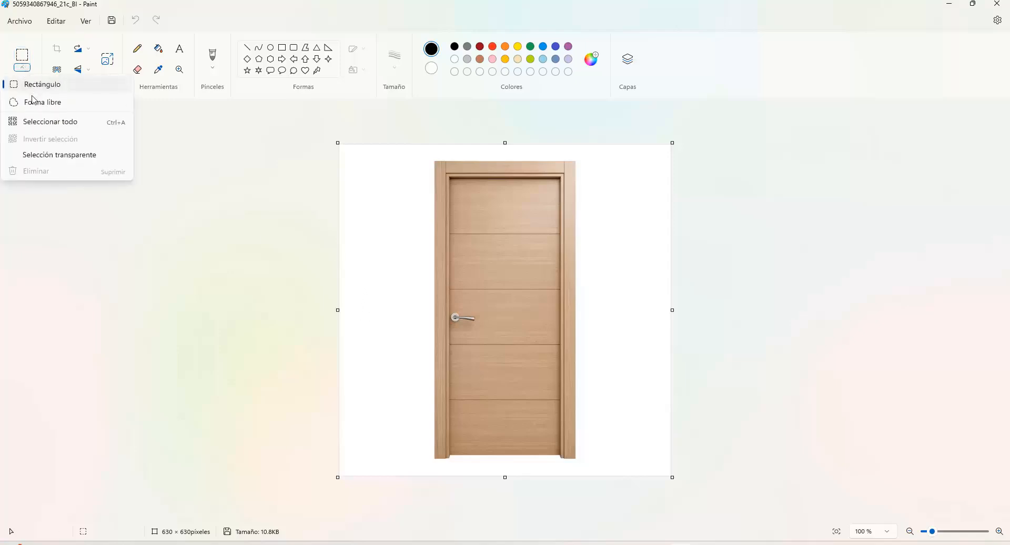
click(37, 122)
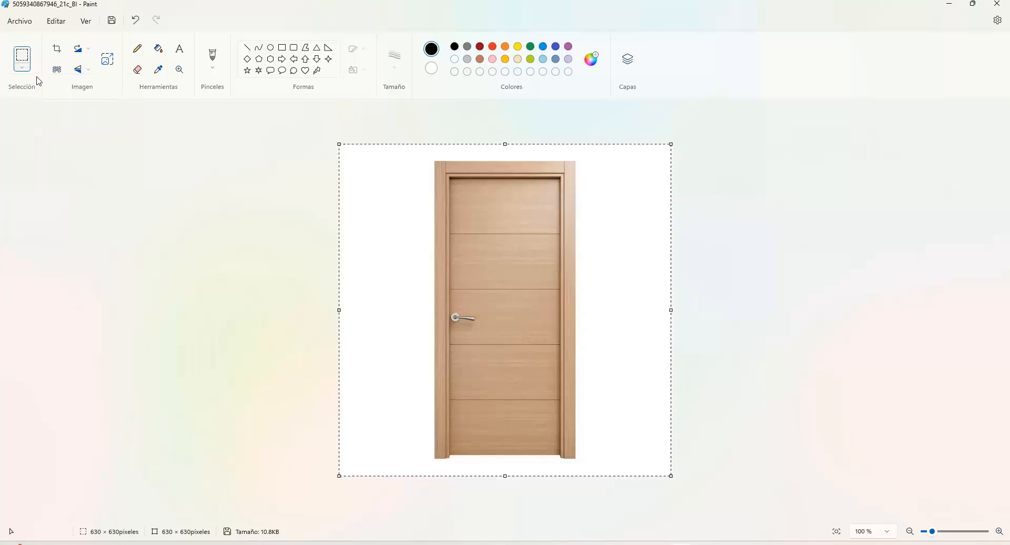
click(57, 49)
drag(338, 143, 437, 163)
drag(625, 468, 525, 448)
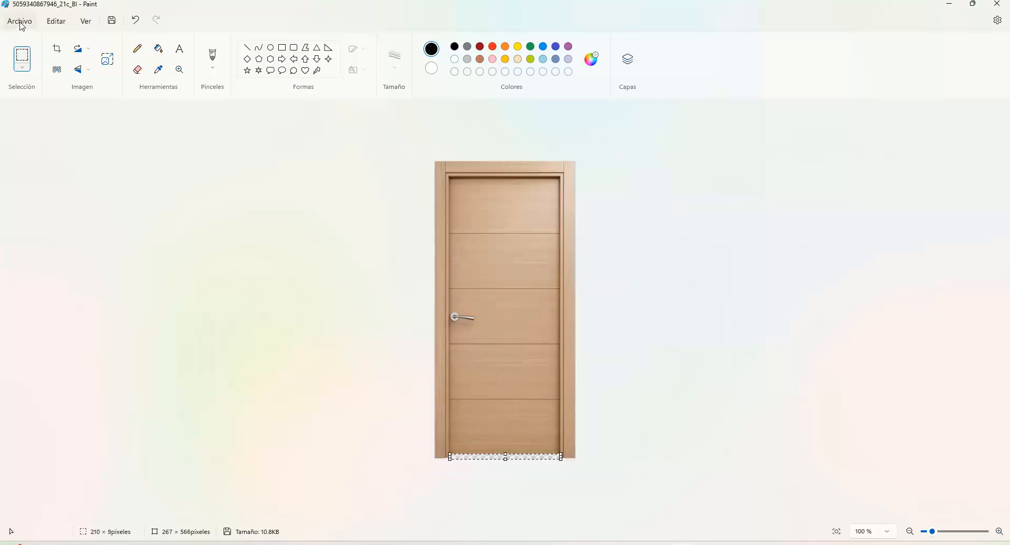
Open the cropped photo's image properties and switch the size units to pixels.
click(20, 22)
click(50, 198)
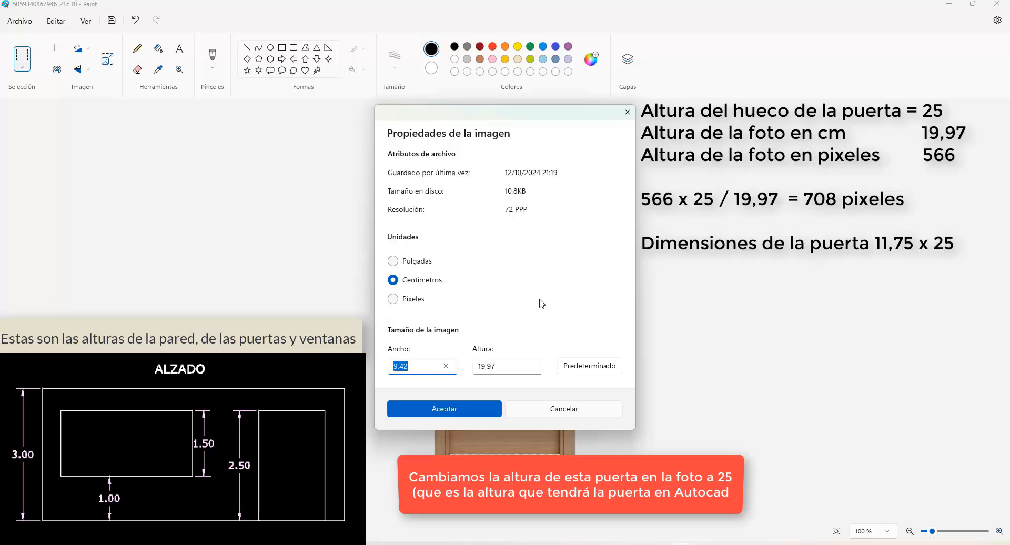
click(394, 300)
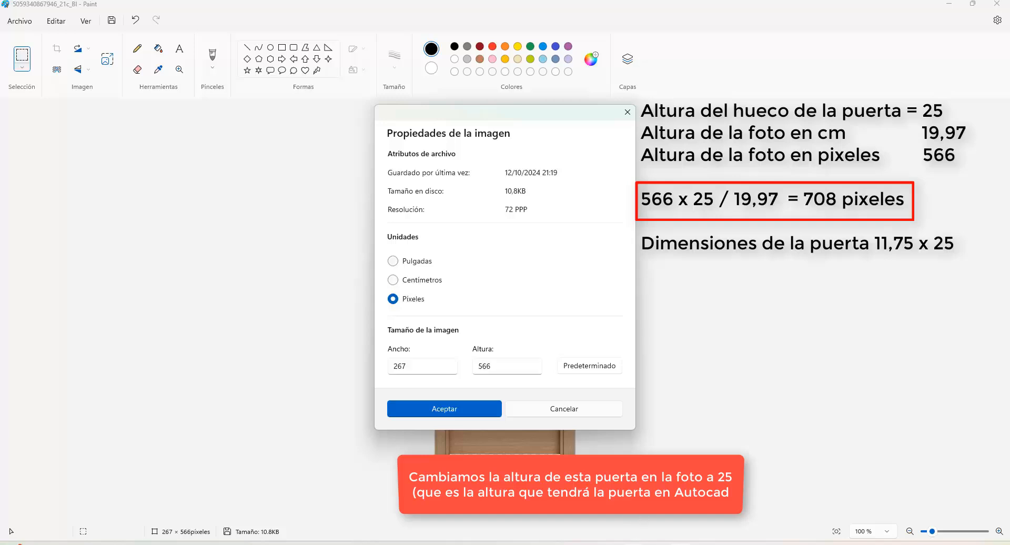
Calculate the required photo height in Calculadora as 566 × 25 ÷ 19,97 and dismiss Paint's image properties.
click(647, 544)
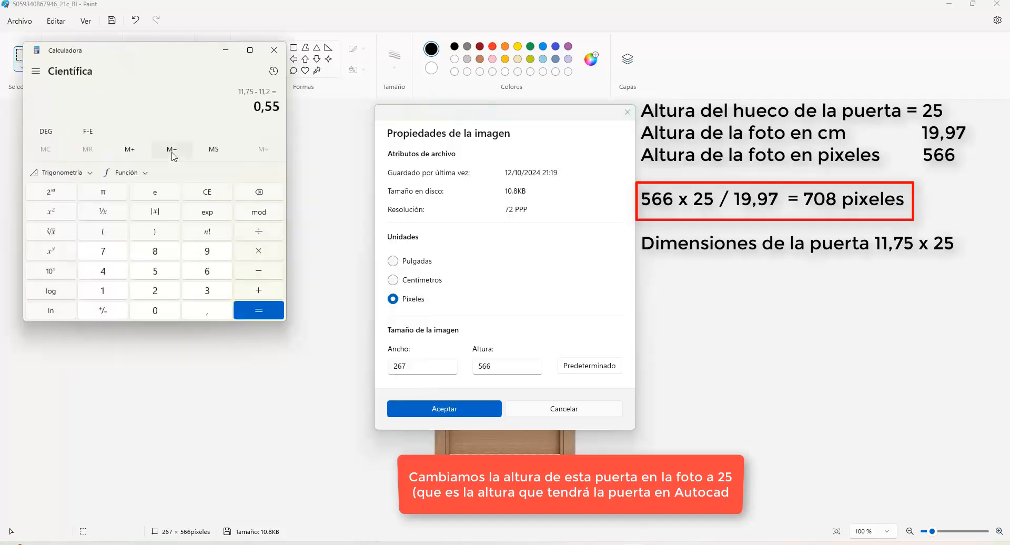
click(204, 198)
click(154, 272)
click(207, 273)
click(207, 274)
click(258, 253)
click(154, 290)
click(155, 271)
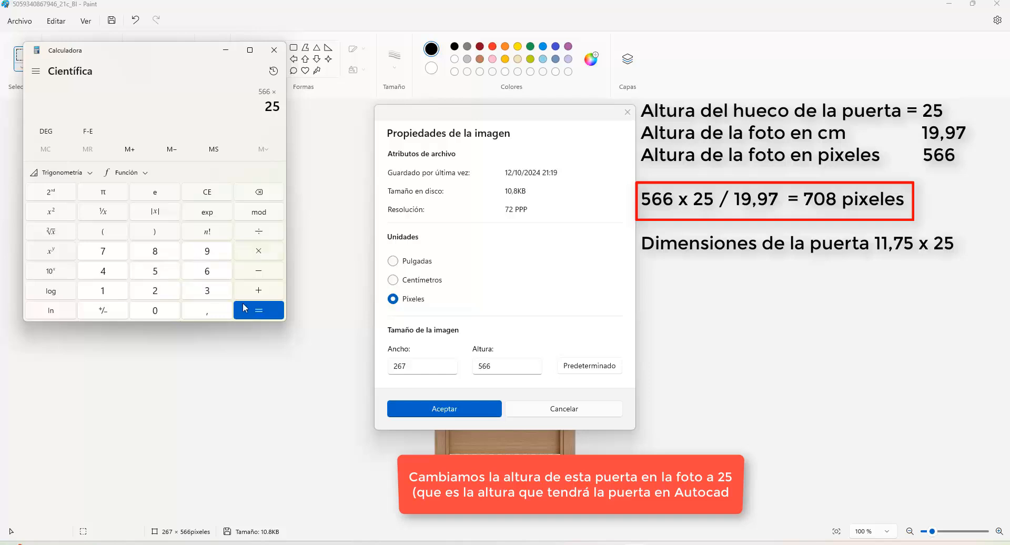
click(260, 231)
click(112, 292)
click(207, 251)
click(207, 310)
click(210, 252)
click(111, 259)
click(259, 311)
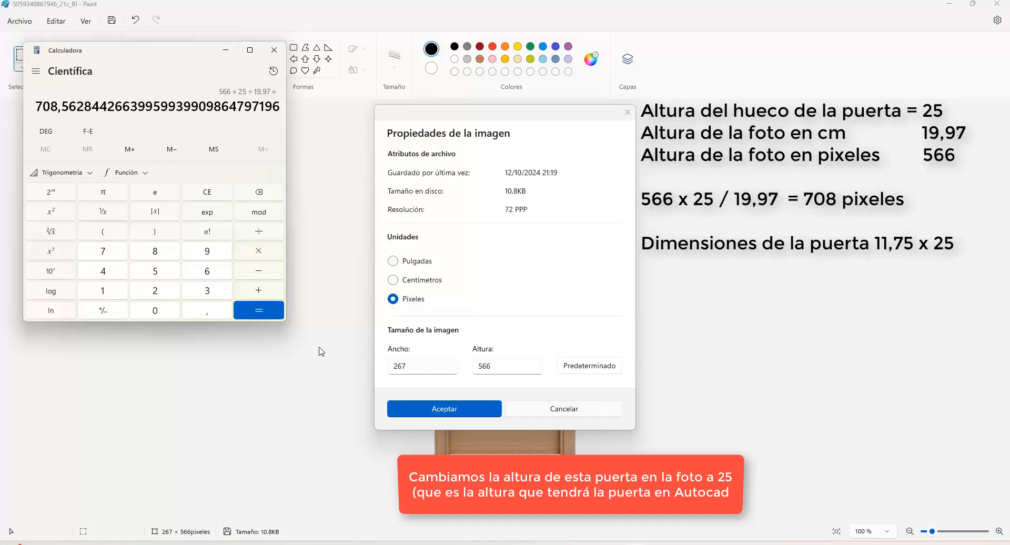
click(548, 411)
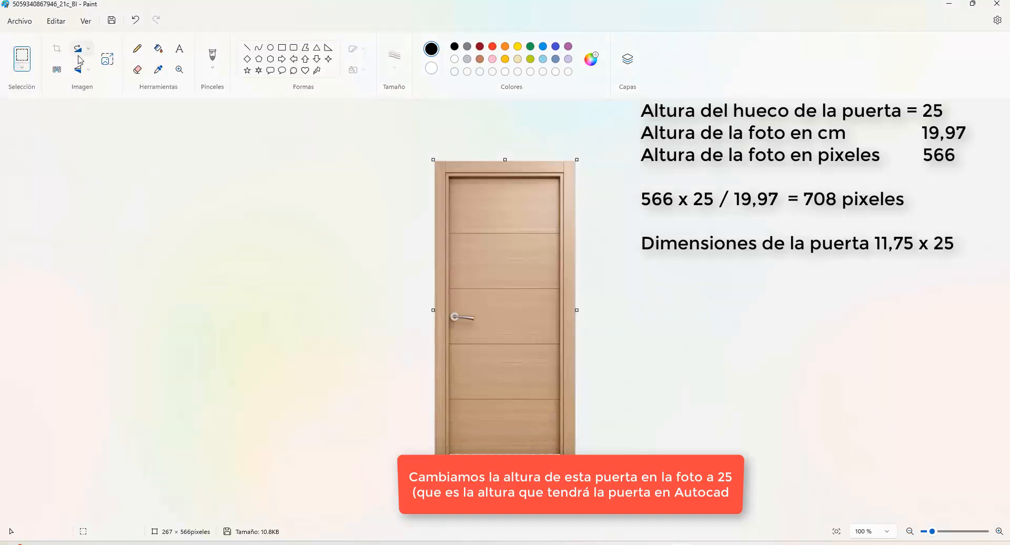
Resize the door photo to 708 pixels high, keeping its proportions.
click(107, 61)
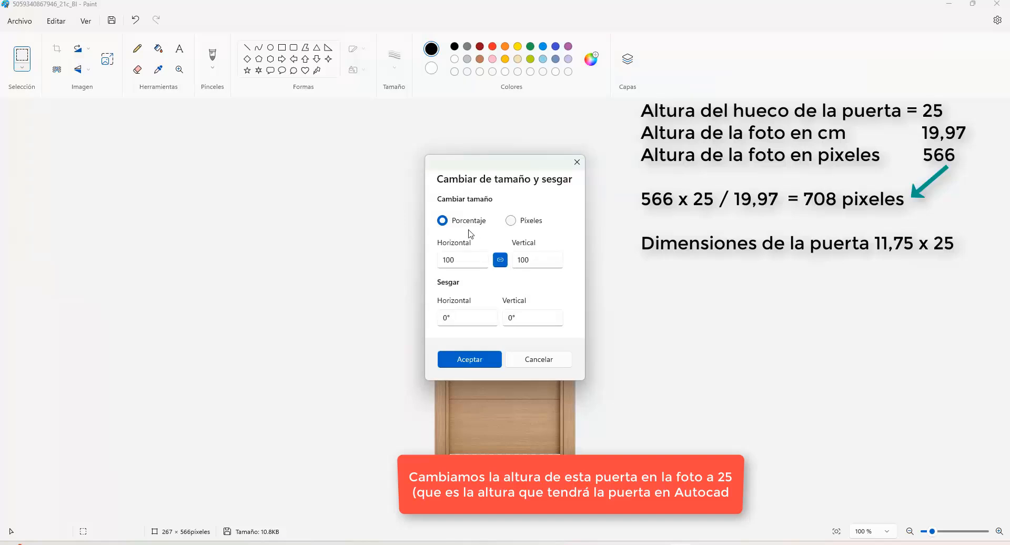
click(511, 221)
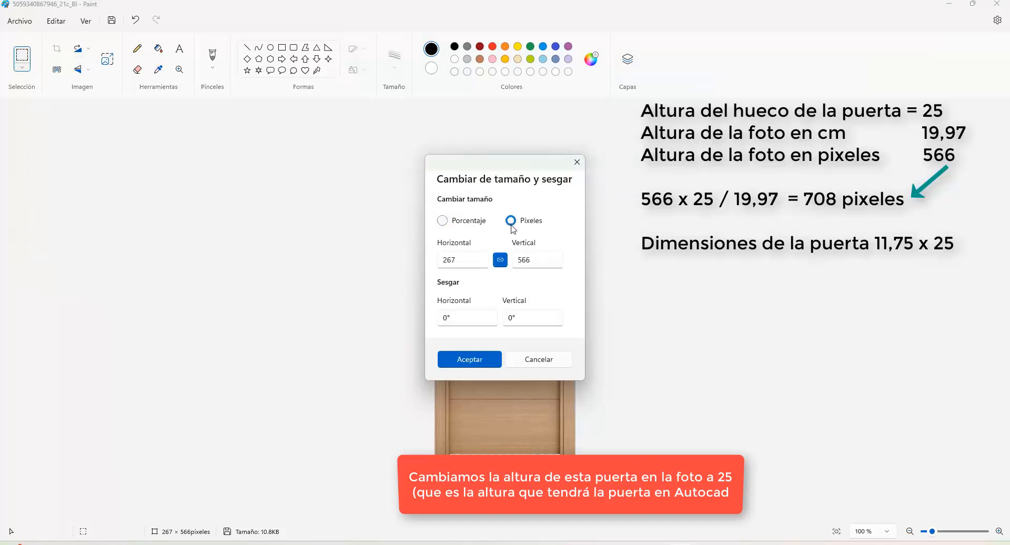
double_click(542, 260)
text(708,)
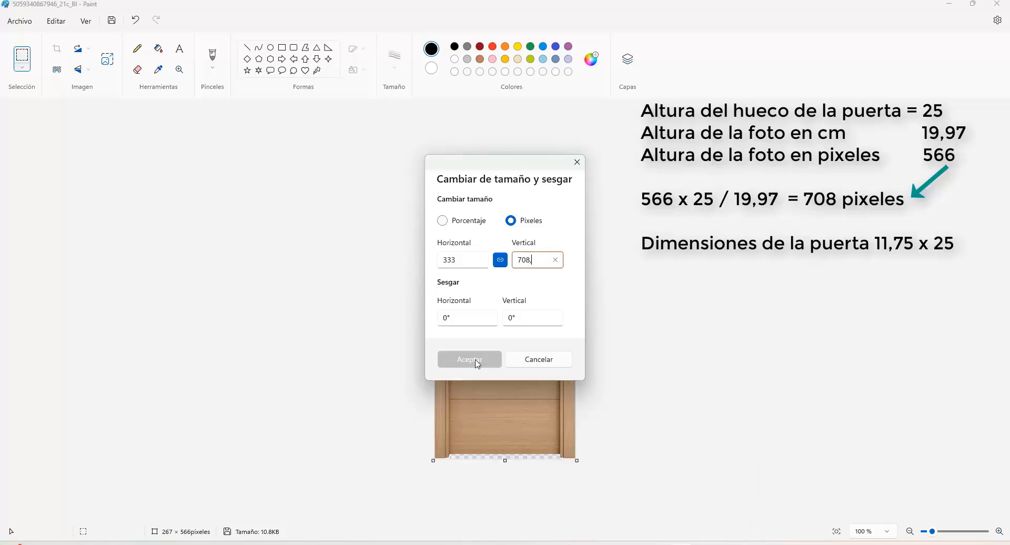
key(BackSpace)
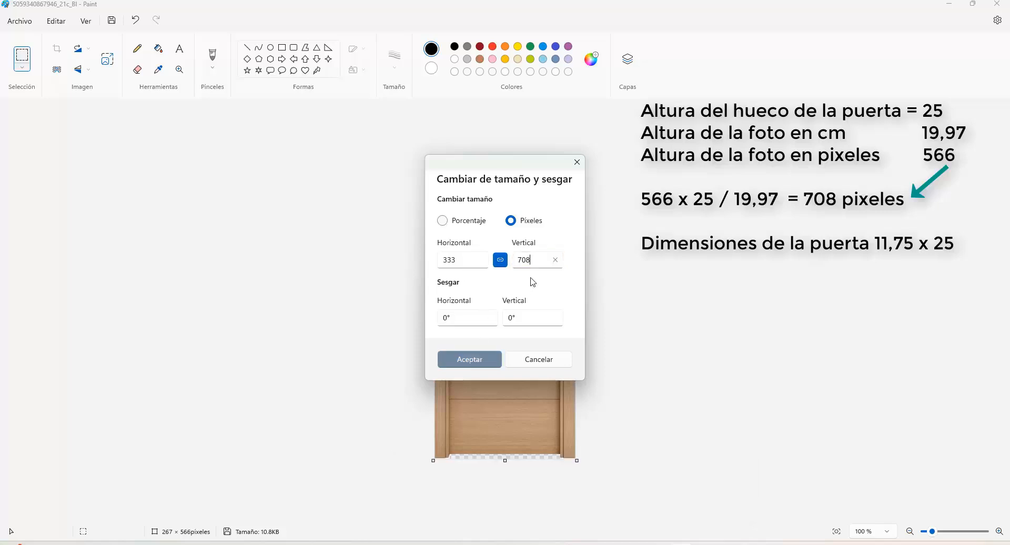
click(482, 362)
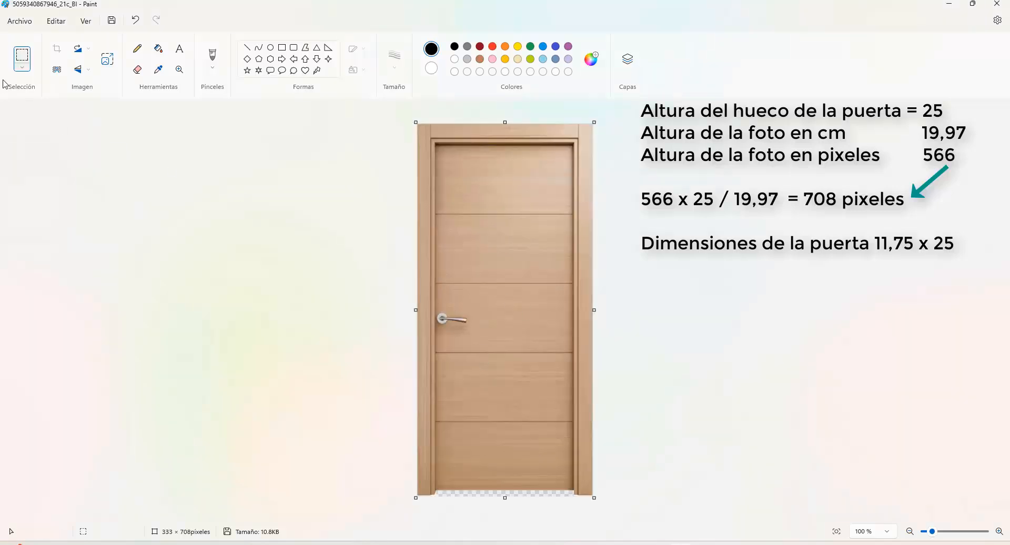
Switch the door photo's size units to centimetres in the image properties.
click(21, 22)
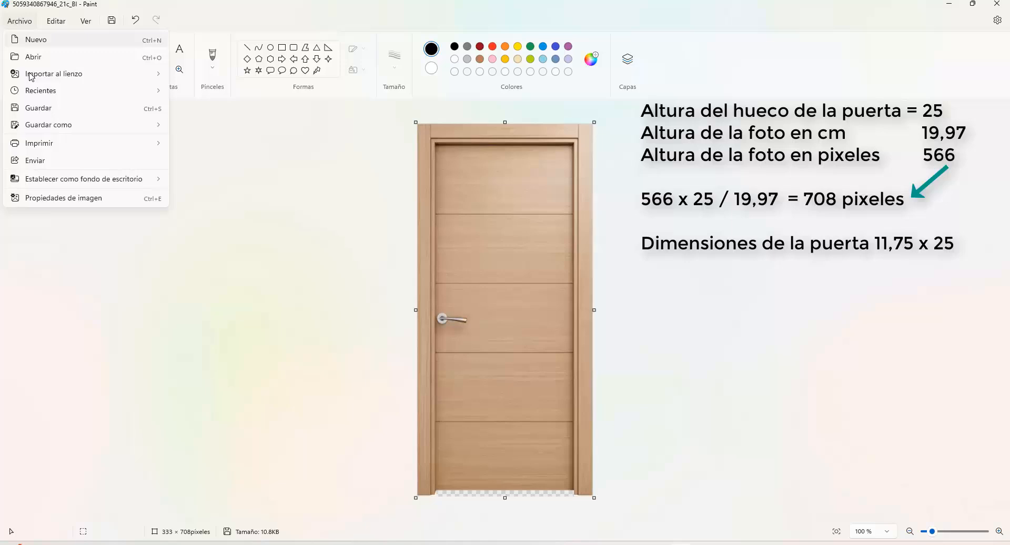
click(43, 198)
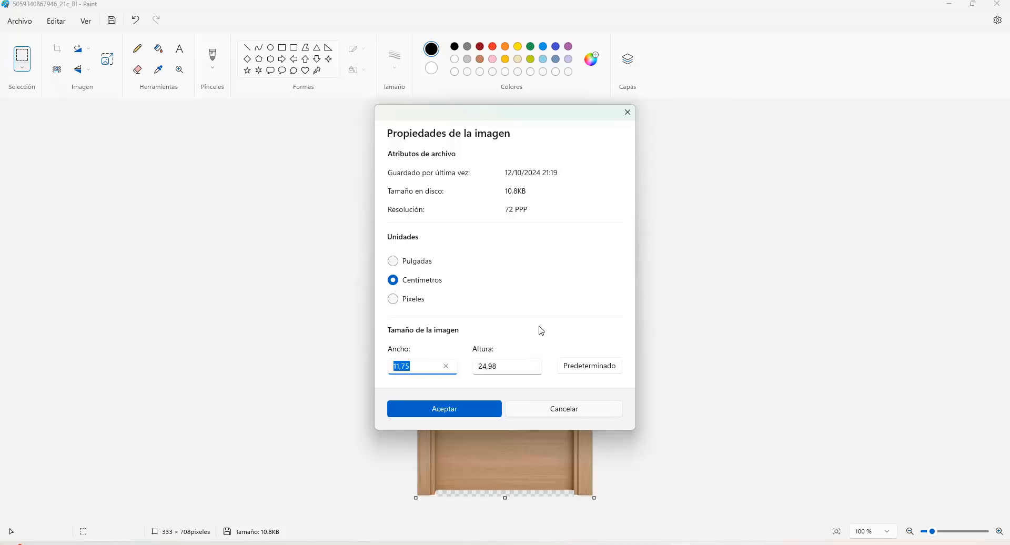
click(481, 408)
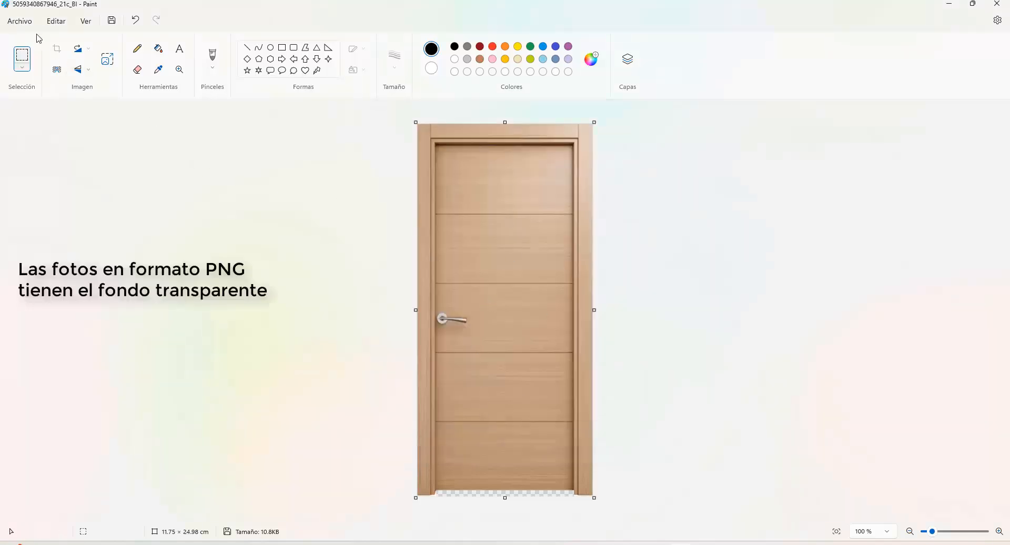
Save the resized door photo as a PNG file named PUERTA in the Descargas folder.
click(18, 22)
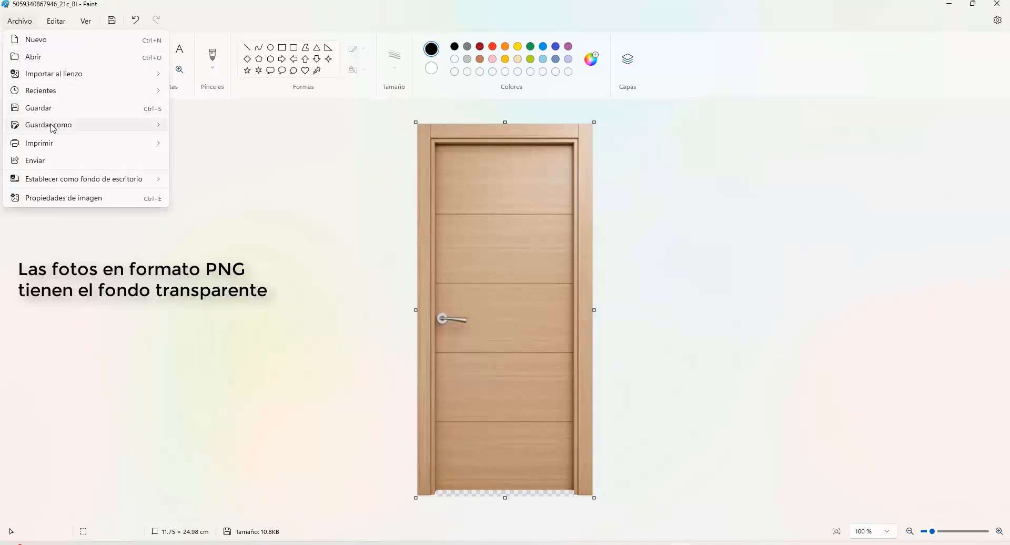
mouse_move(158, 126)
click(193, 127)
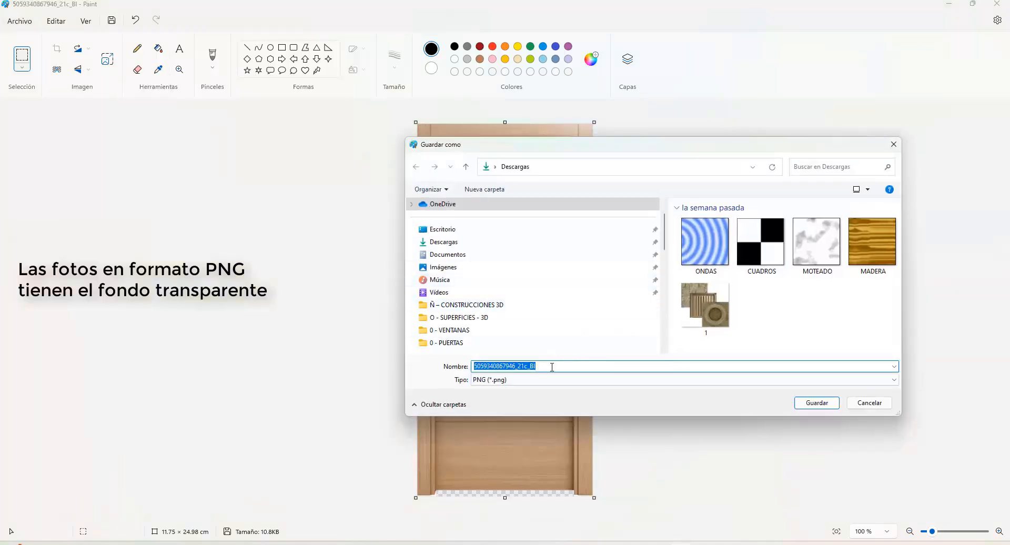
text(PUERTA)
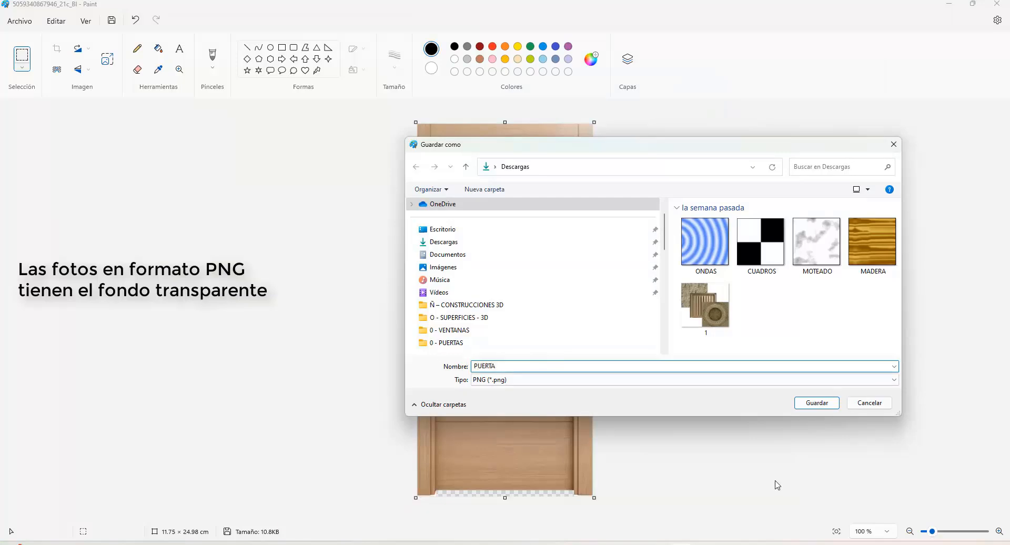
click(817, 403)
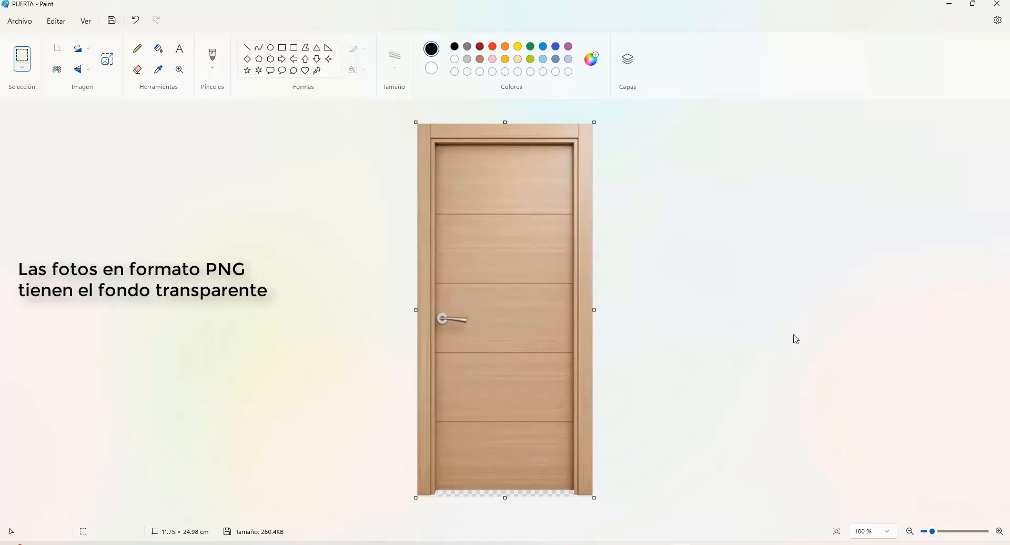
Switch back to the chalet drawing in AutoCAD, leave the 3D orbit and set the visual style to wireframe.
click(951, 10)
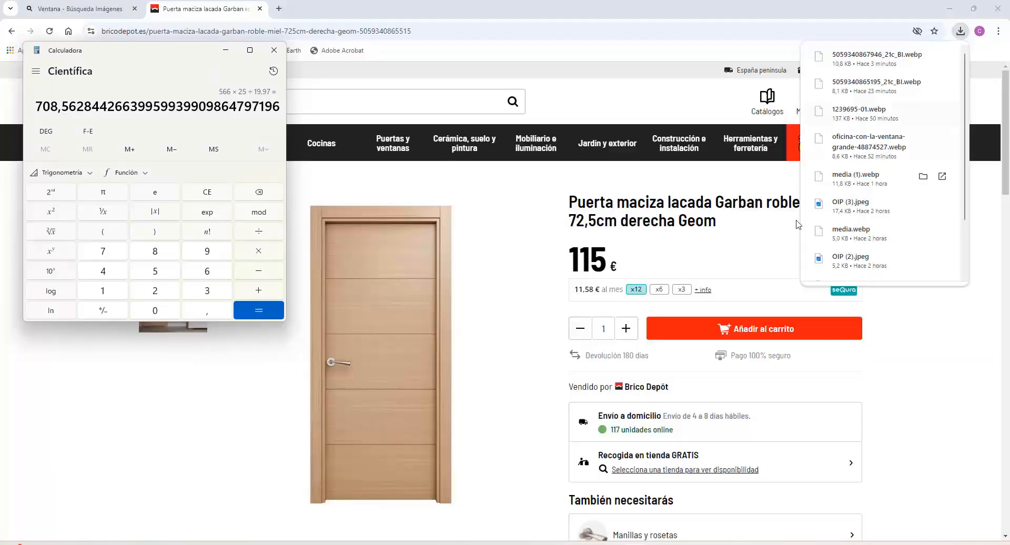
click(949, 10)
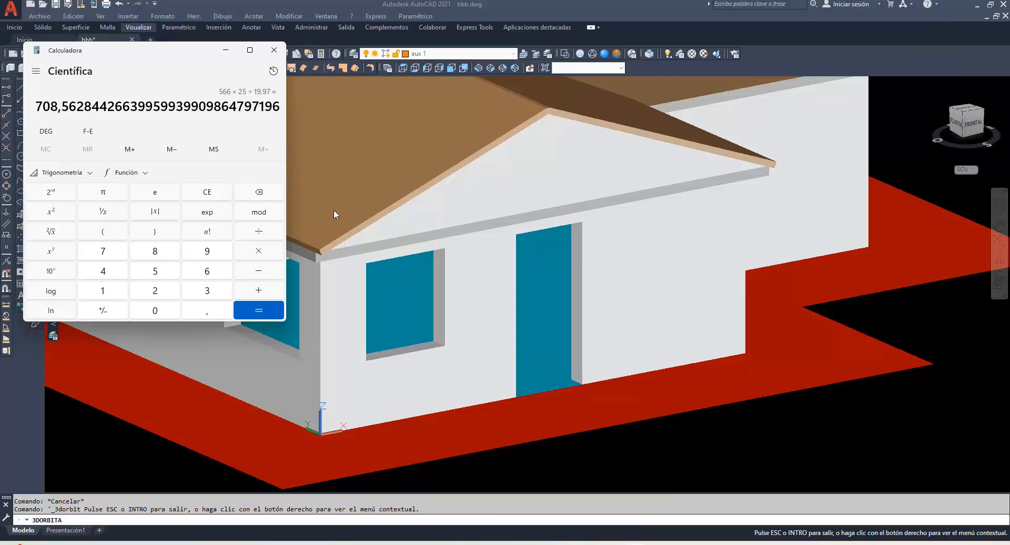
click(450, 17)
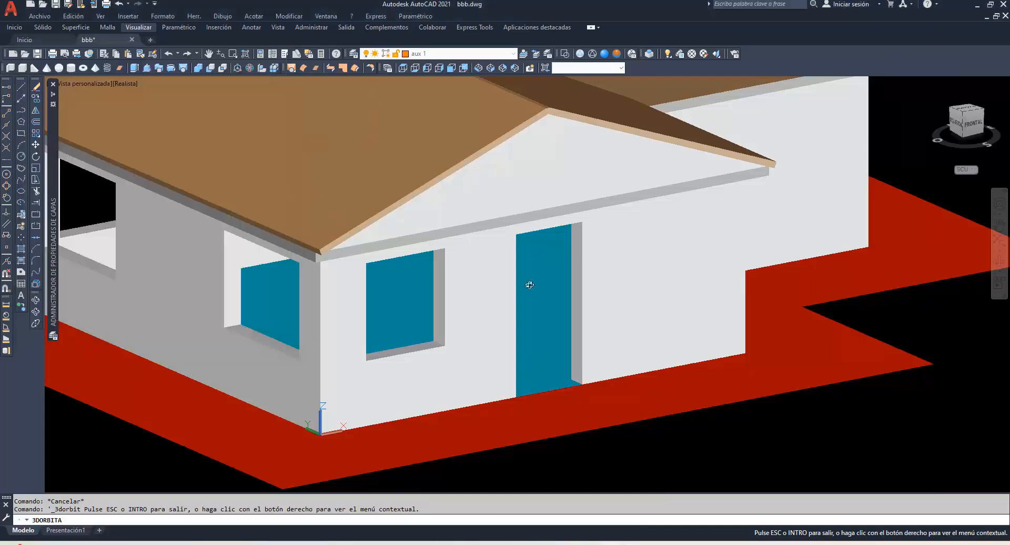
key(Escape)
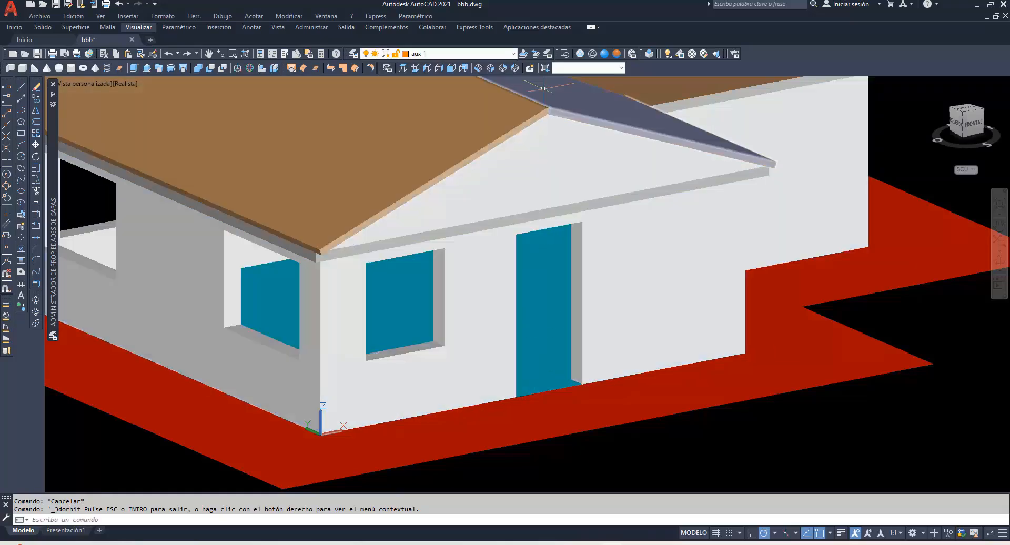
click(579, 54)
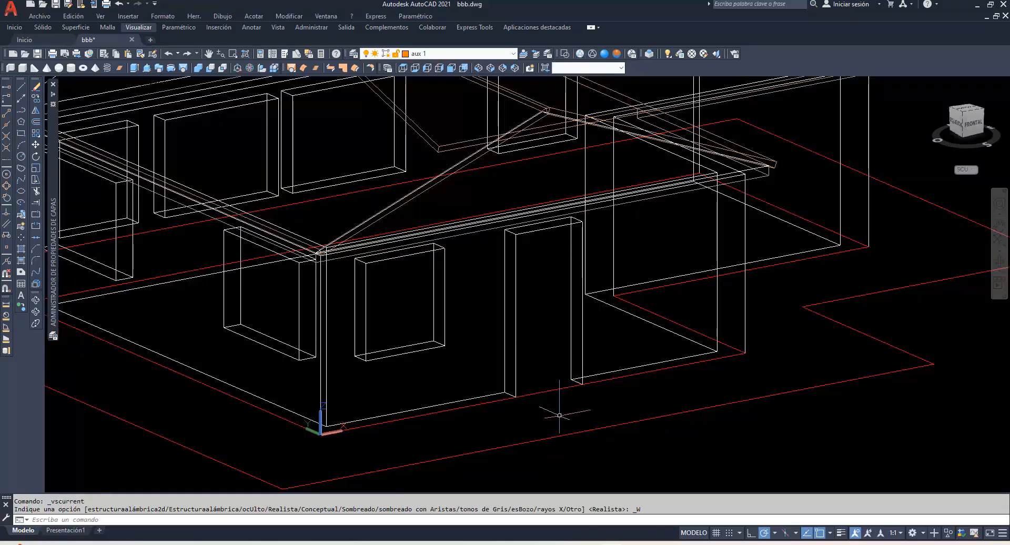
Align the UCS with the door opening: origin mid-depth at one jamb's base, X towards the other jamb, Y up the opening.
text(sc)
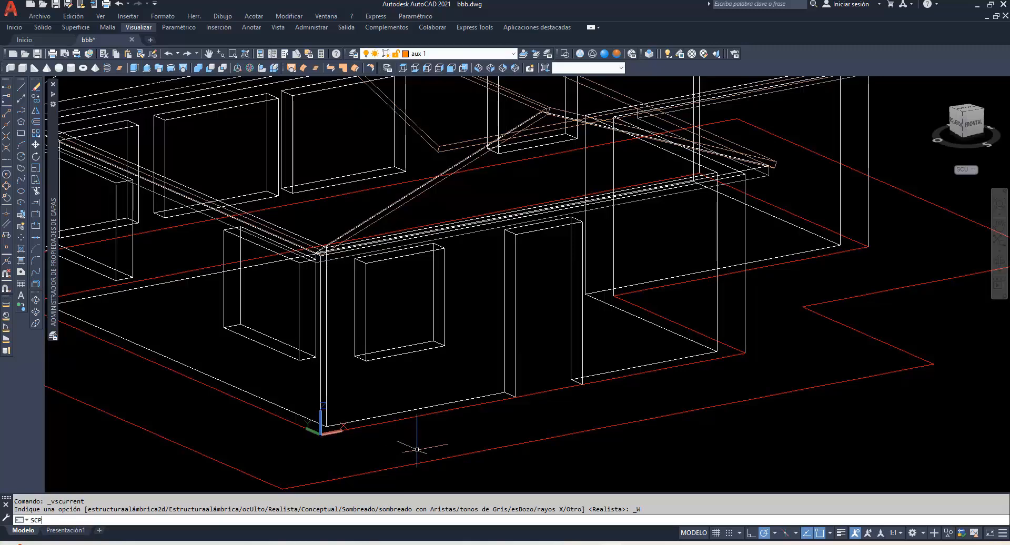
text(p)
key(Return)
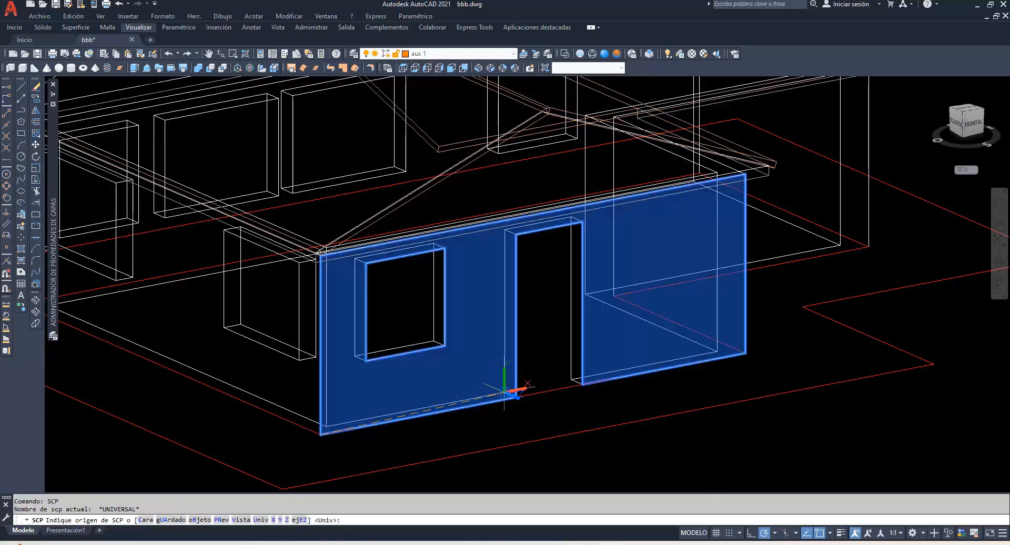
click(510, 391)
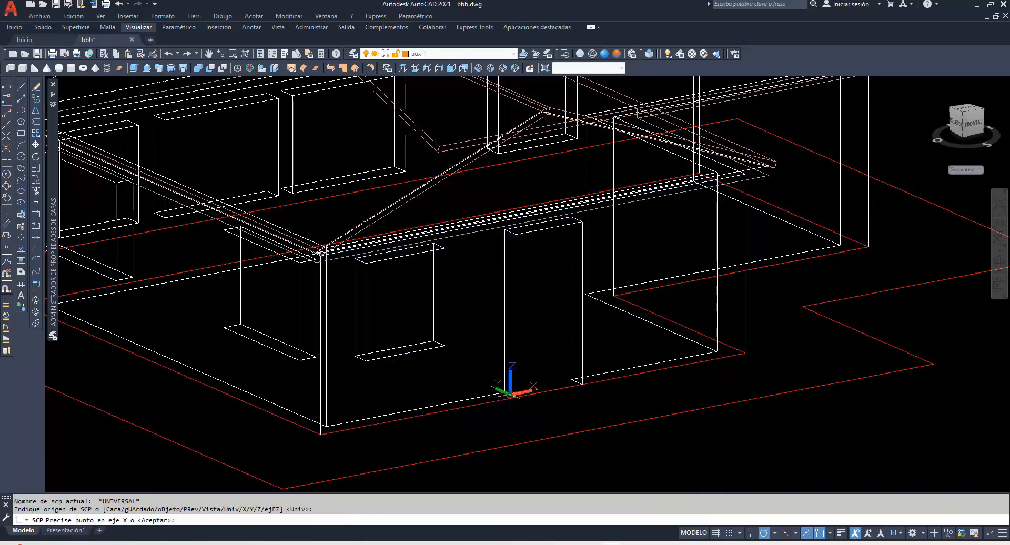
click(577, 381)
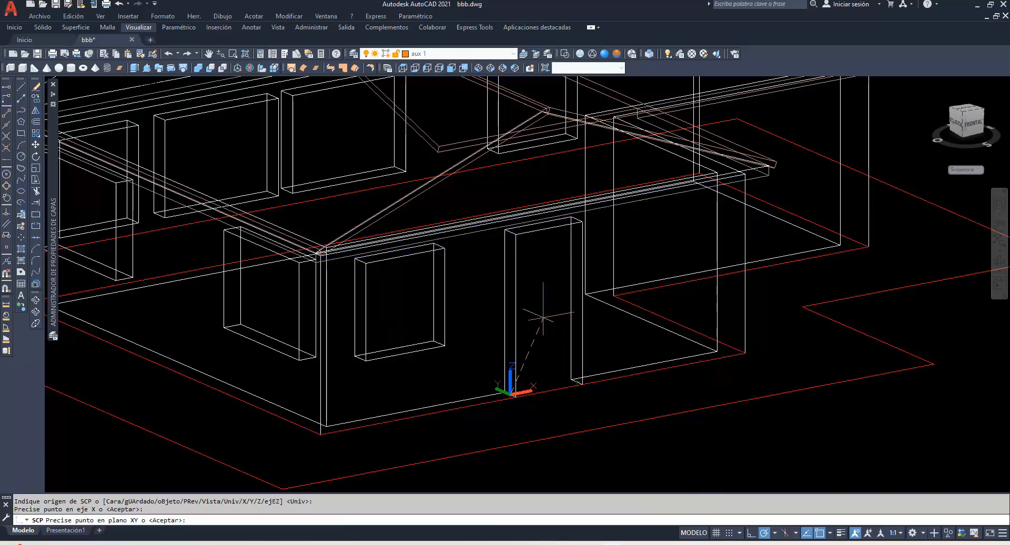
click(514, 234)
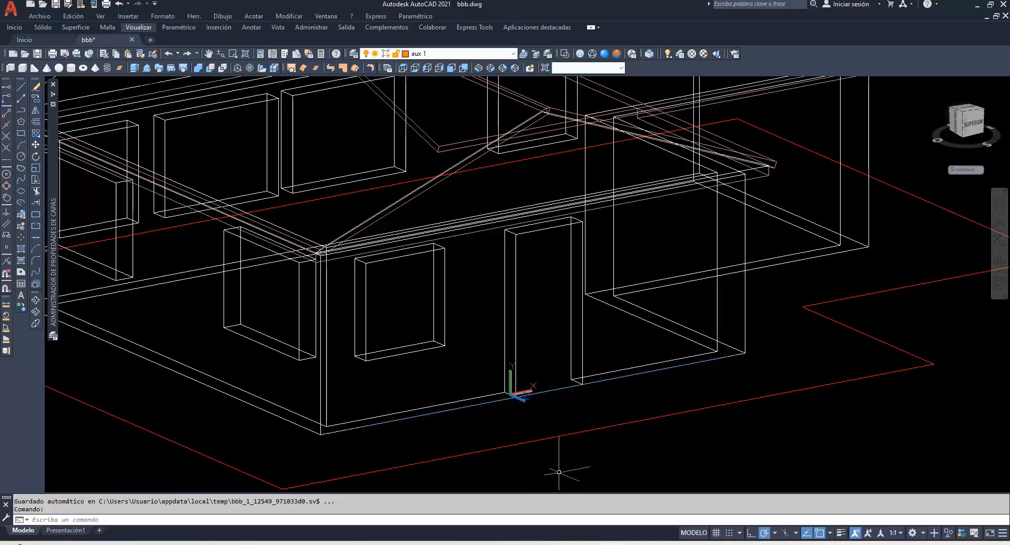
Insert the PUERTA image from the Descargas folder at the UCS origin, with a scale factor of about 7.84 and 0 rotation.
click(517, 544)
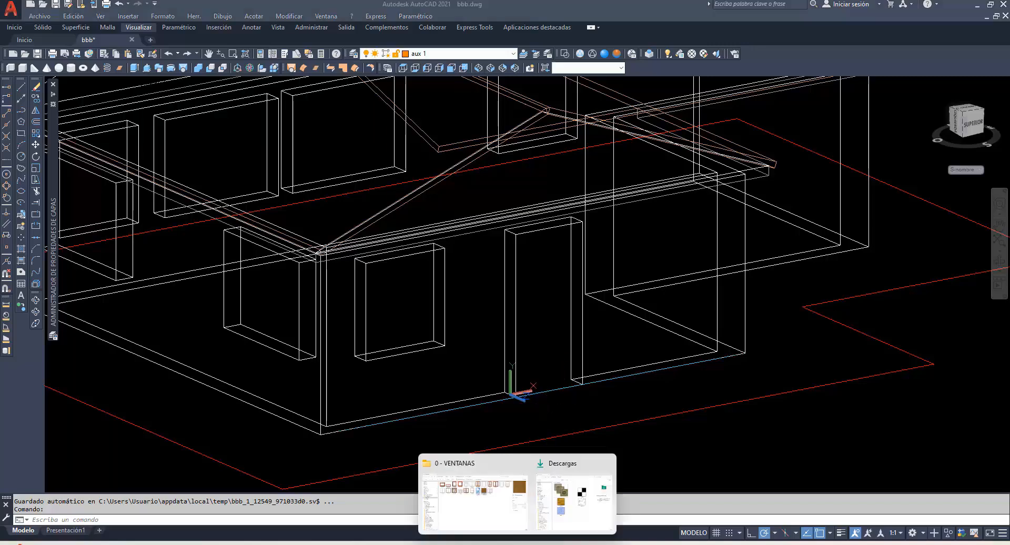
click(570, 513)
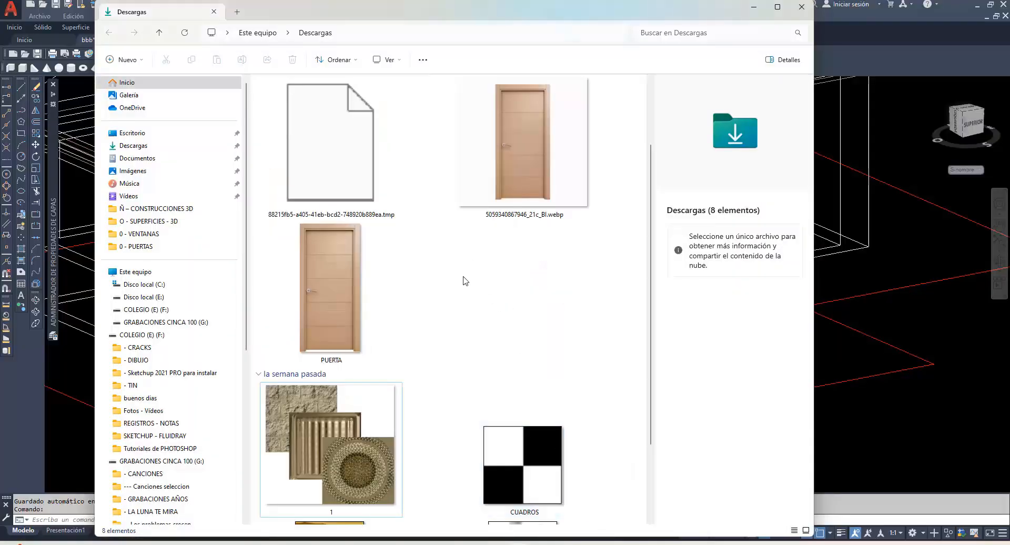
click(330, 301)
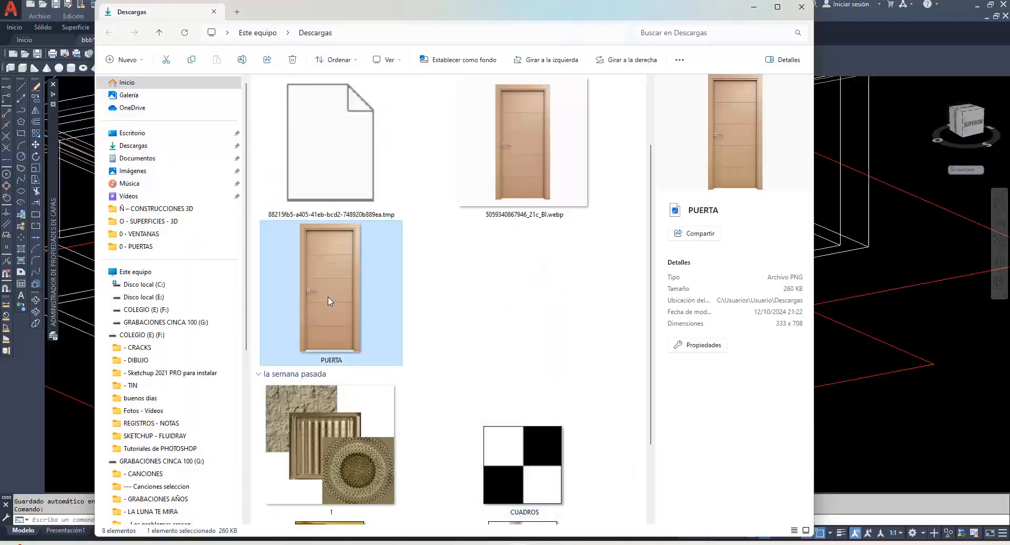
mouse_move(329, 301)
mouse_down()
mouse_move(400, 315)
mouse_move(584, 476)
mouse_move(611, 537)
mouse_move(550, 411)
mouse_up()
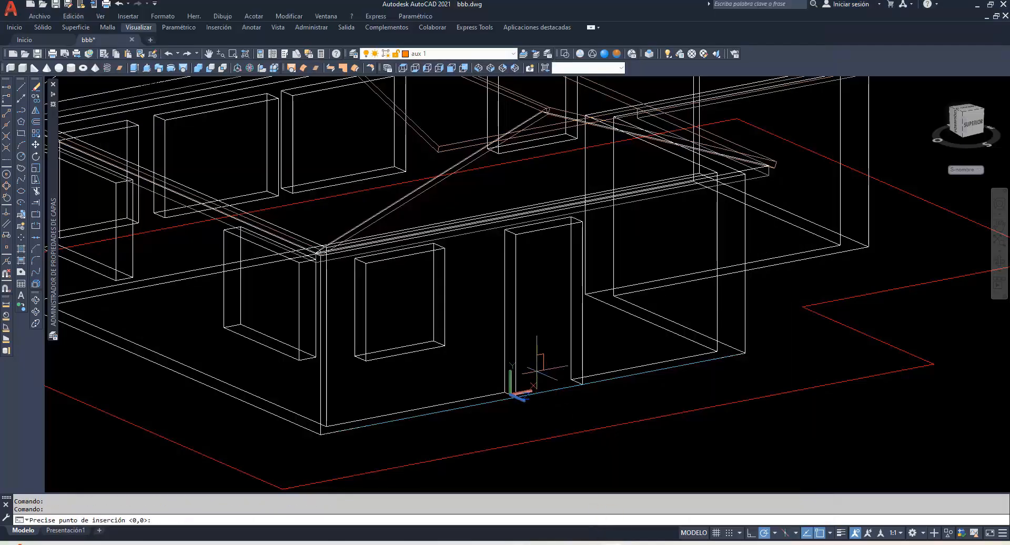
click(510, 393)
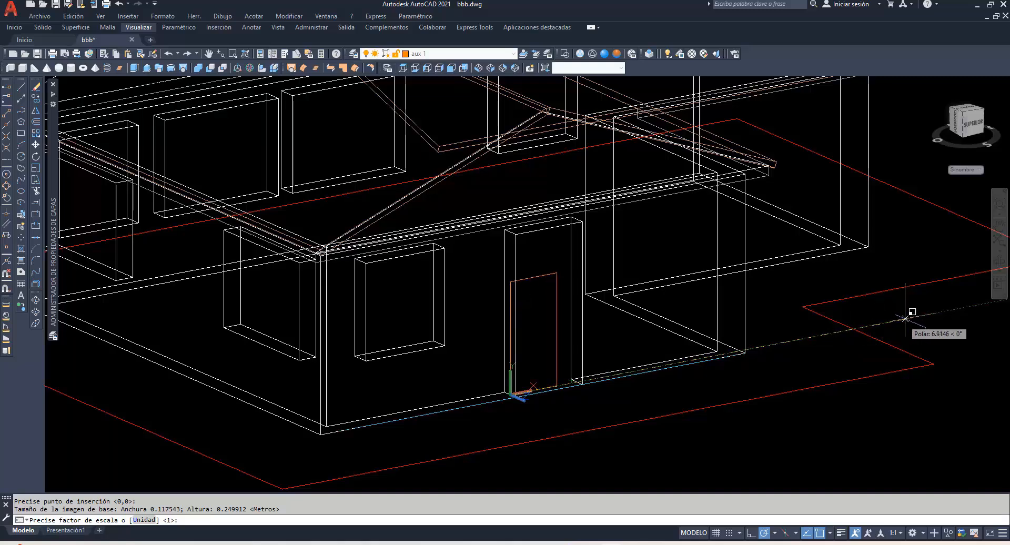
click(954, 309)
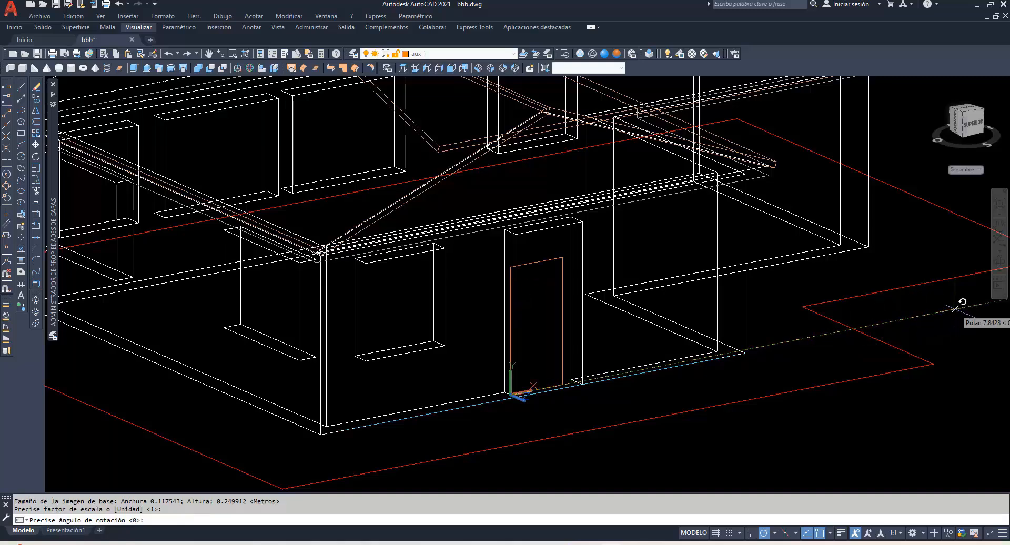
click(955, 308)
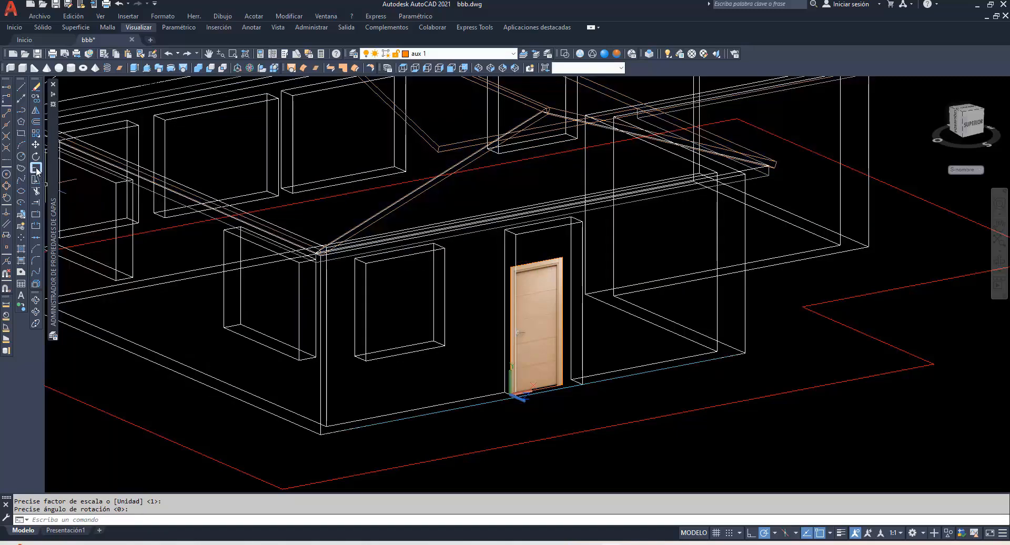
Scale the door image by reference from its lower corner at the UCS origin, so its height matches the top of the door opening.
click(35, 168)
click(534, 262)
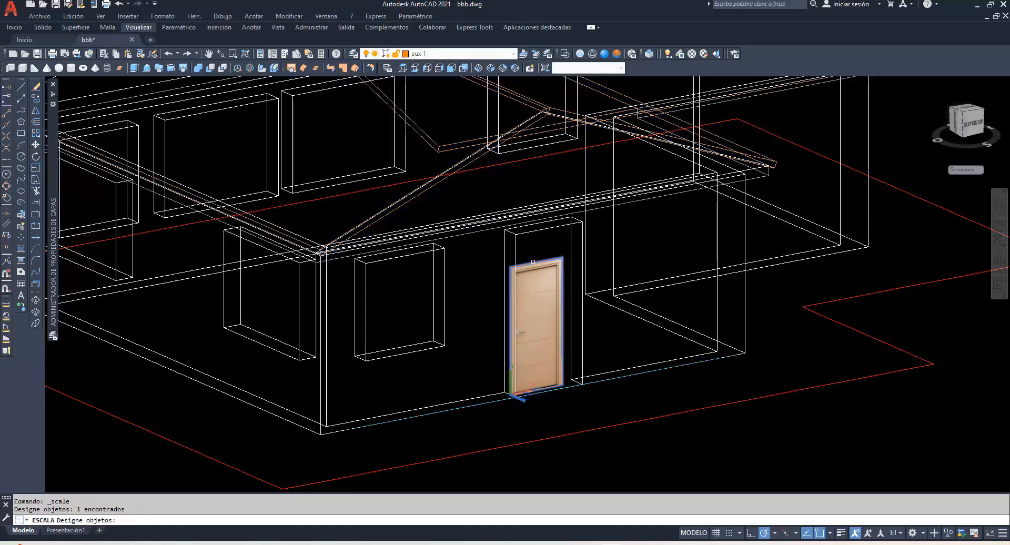
key(Return)
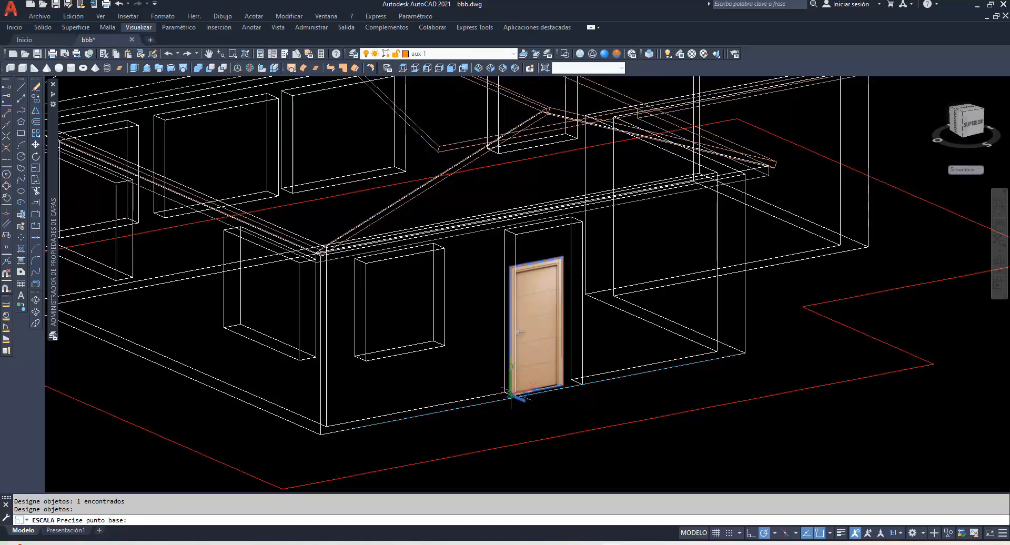
click(511, 391)
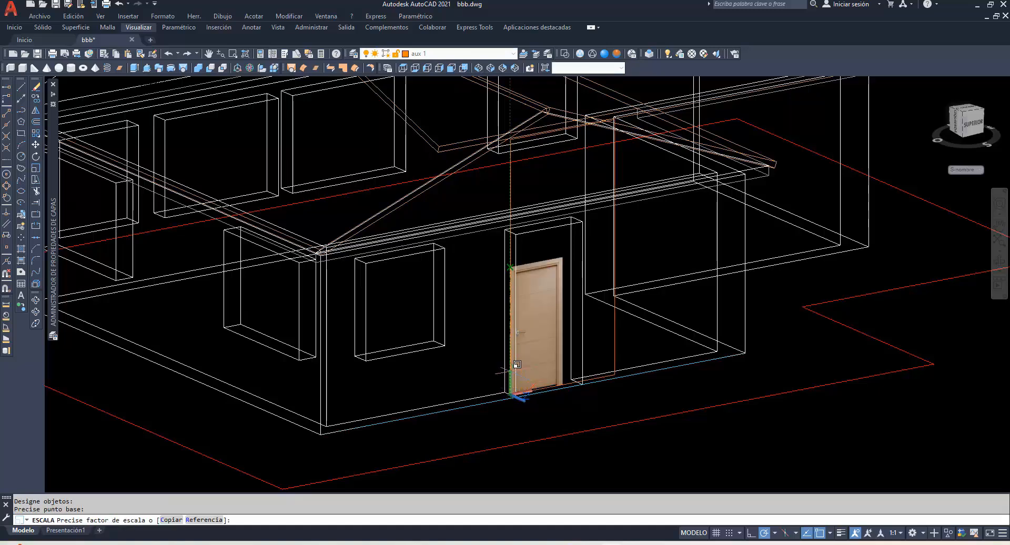
text(R)
key(Return)
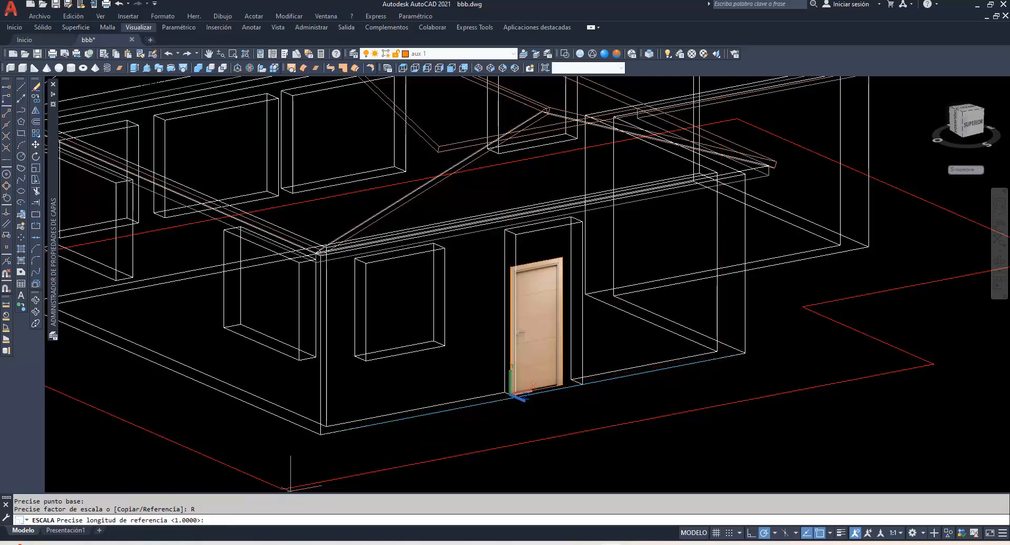
click(509, 392)
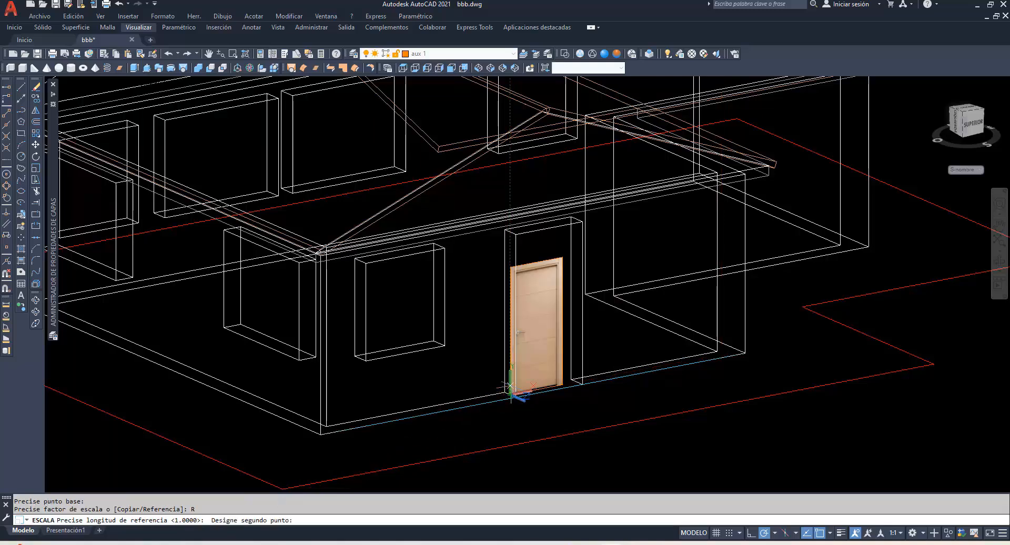
click(510, 267)
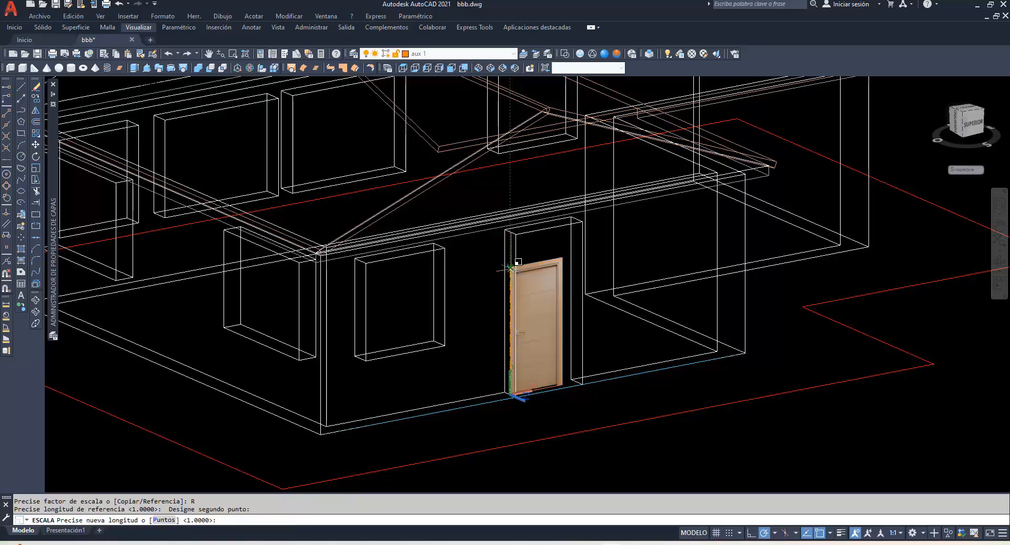
click(510, 231)
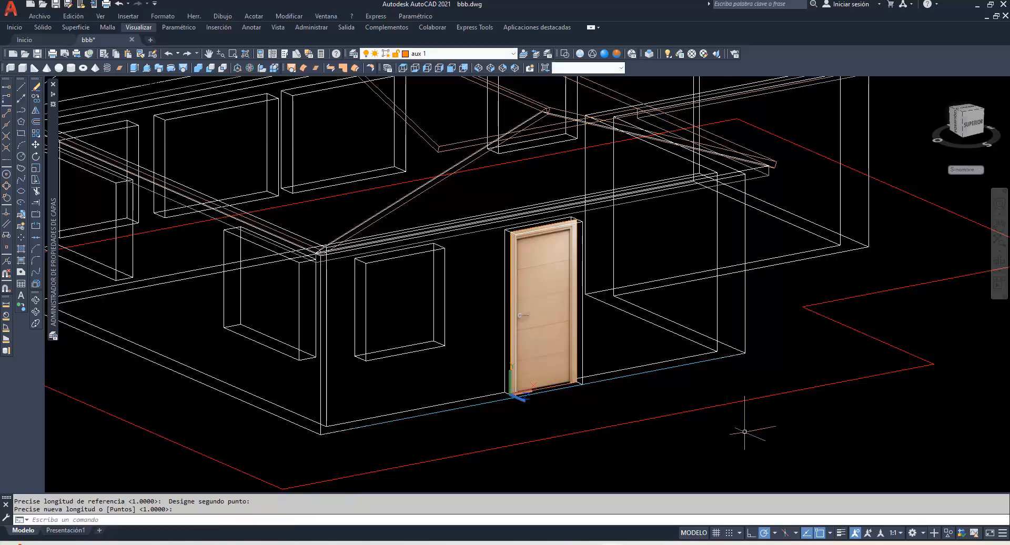
Set the visual style to Realistic and orbit slightly around the house to check the fitted door, then exit the orbit.
click(604, 53)
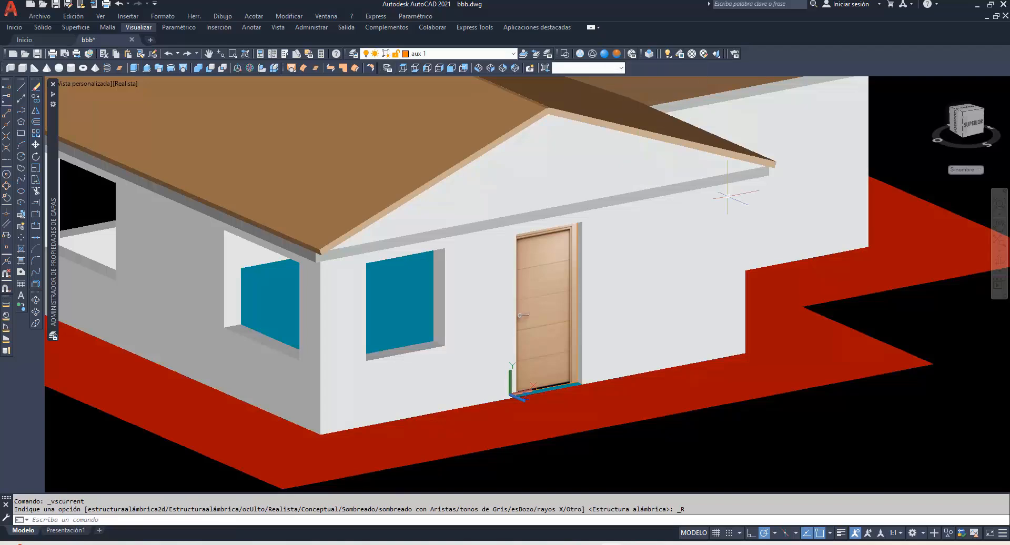
click(35, 301)
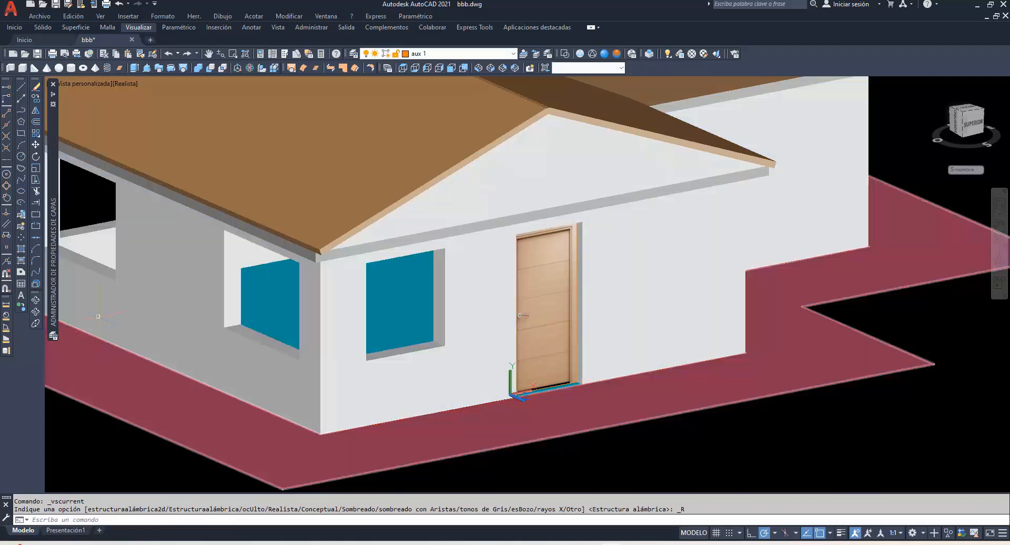
drag(505, 387, 467, 381)
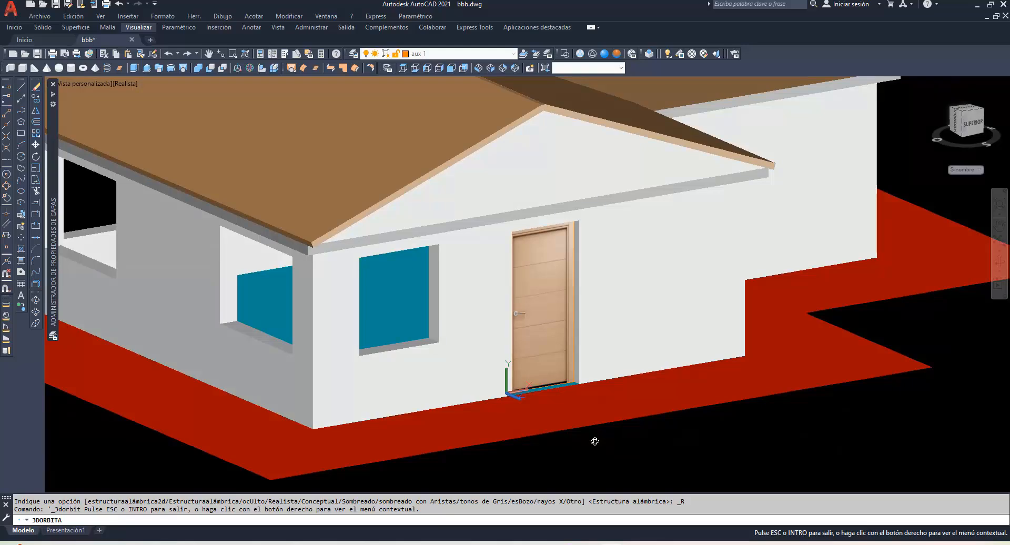
right_click(594, 440)
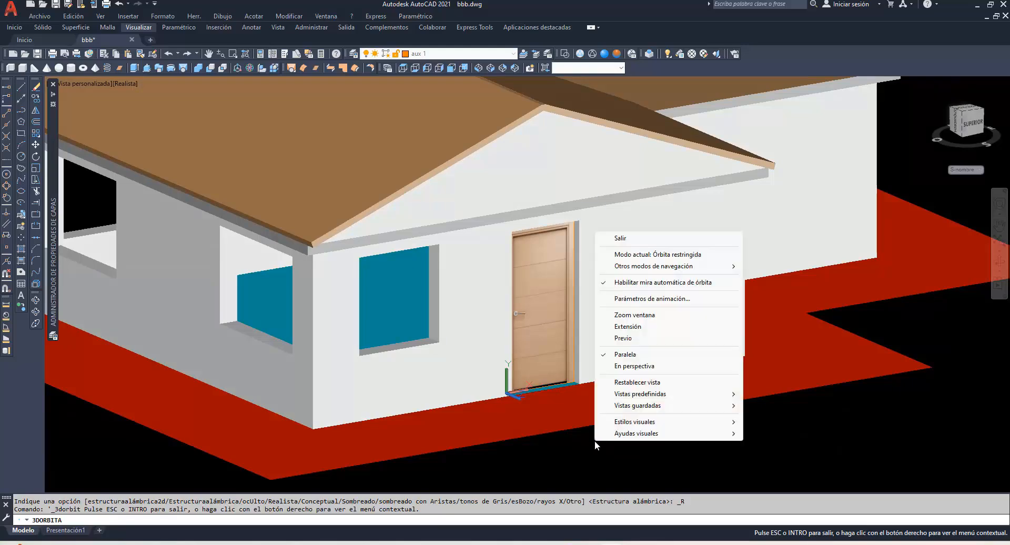
click(626, 239)
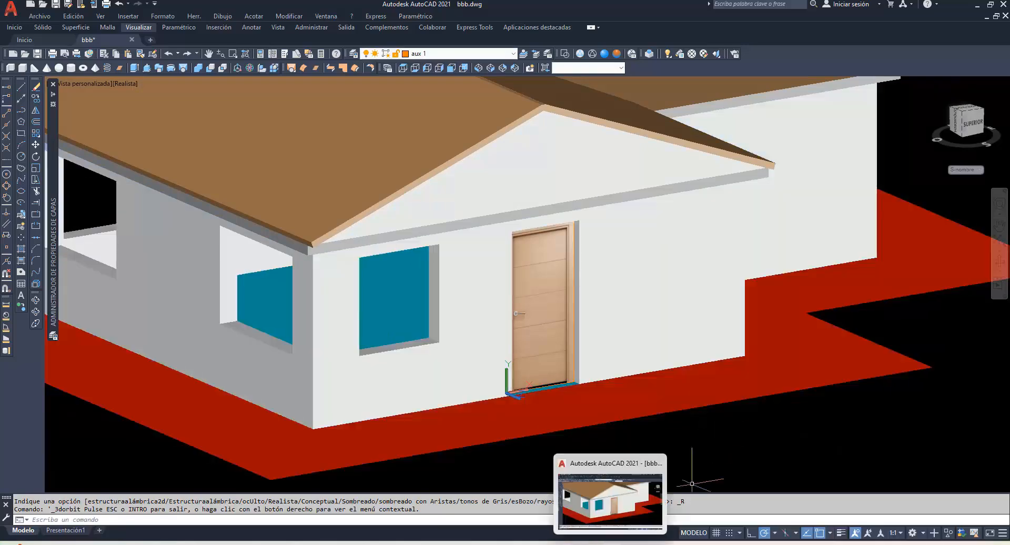
Switch to the browser's Ventana image search and open the front-facing brown two-leaf sliding window picture.
click(562, 543)
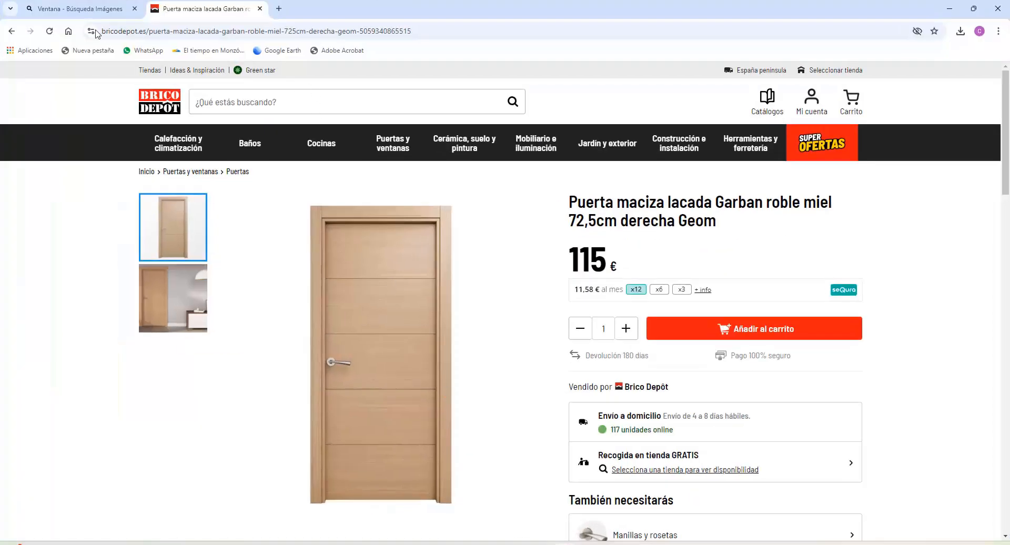
click(87, 11)
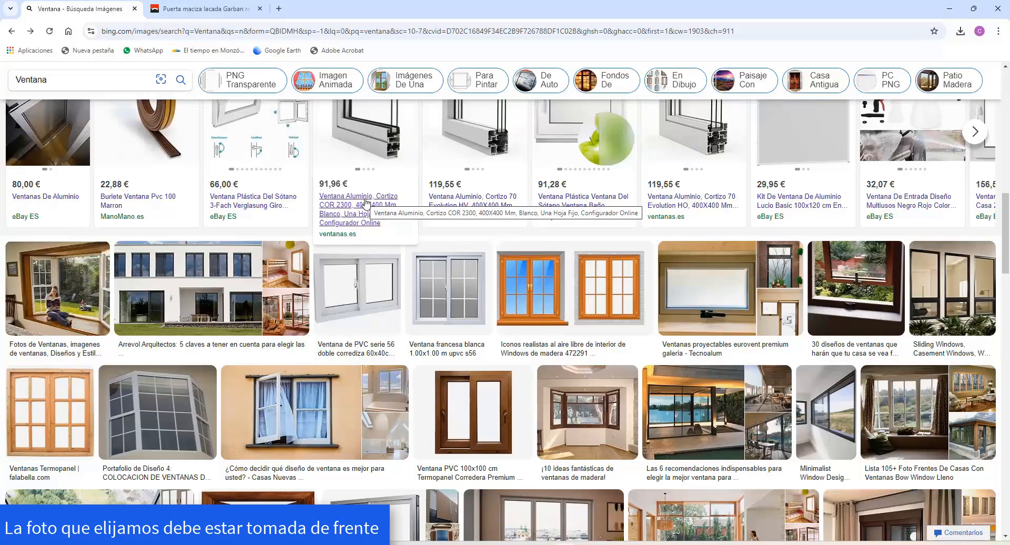
scroll(457, 216, up, 10)
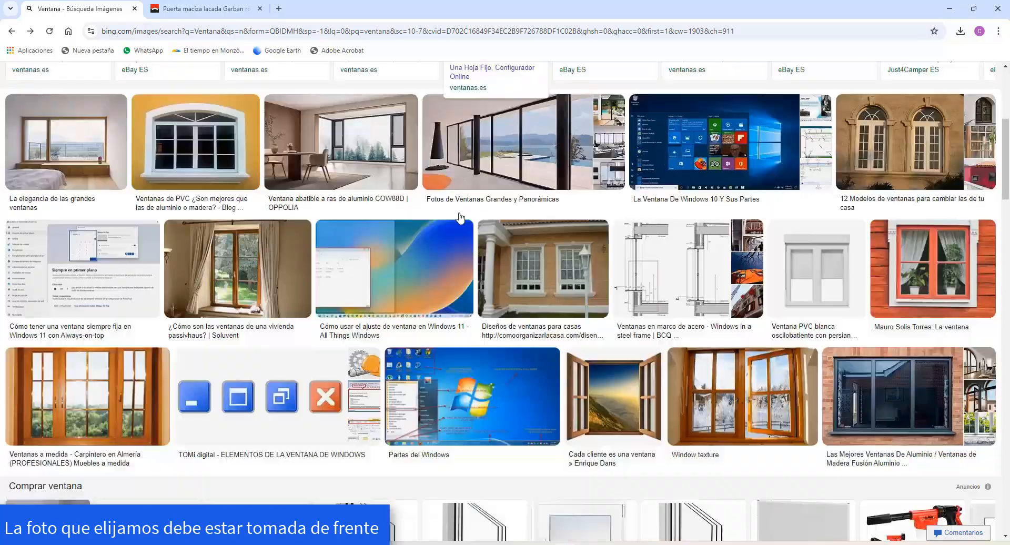
scroll(460, 216, down, 15)
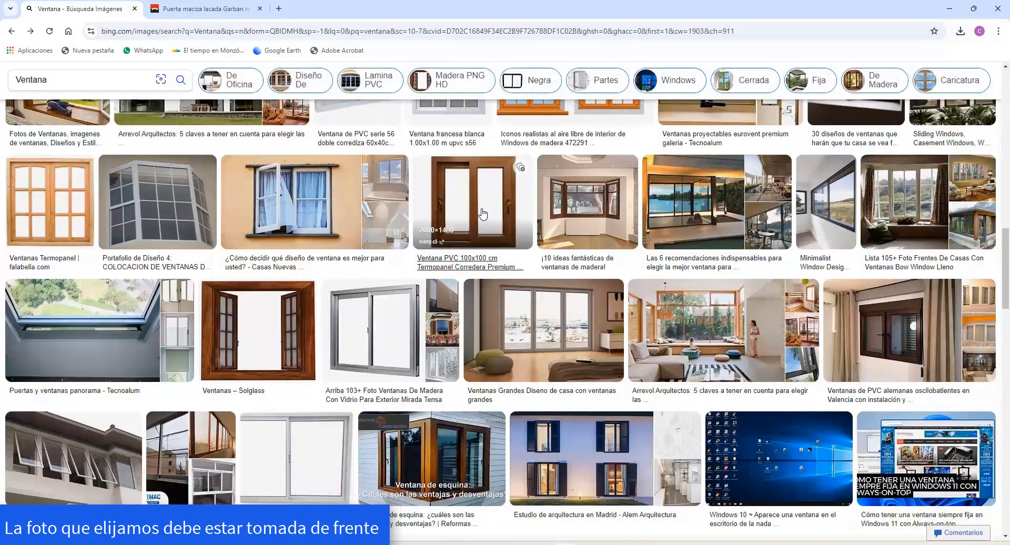
click(481, 212)
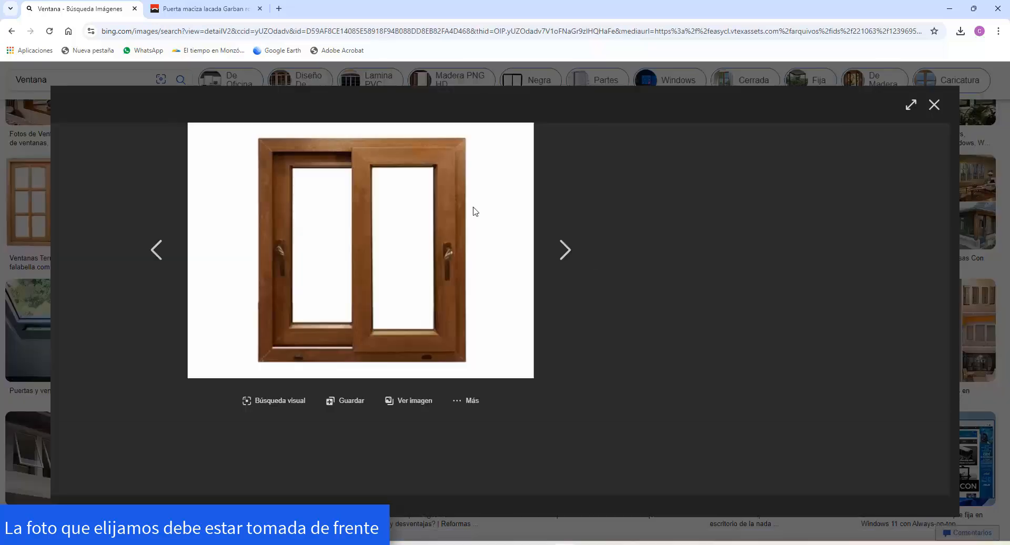
Save the brown window picture in the Descargas folder under the name 1239695-01.
right_click(339, 243)
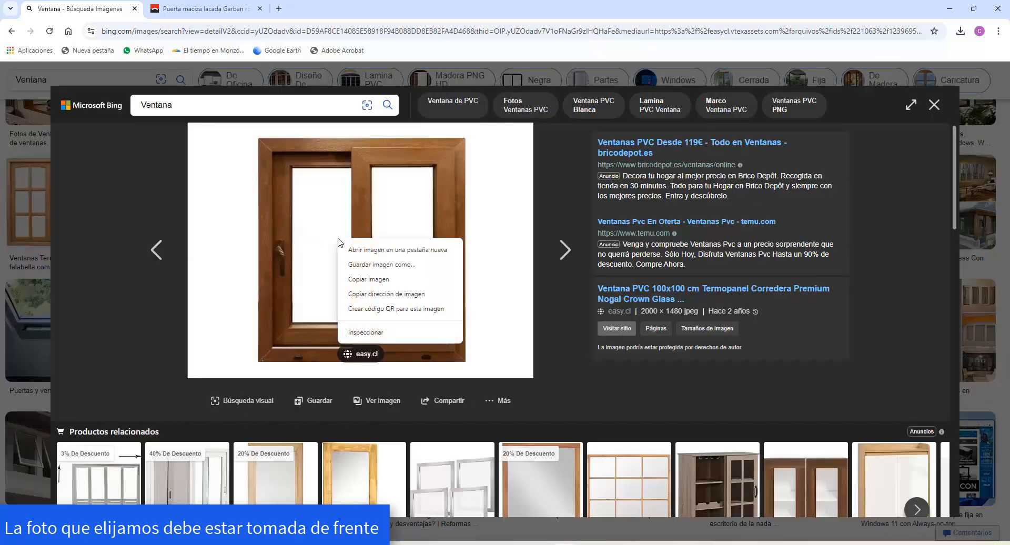
click(372, 264)
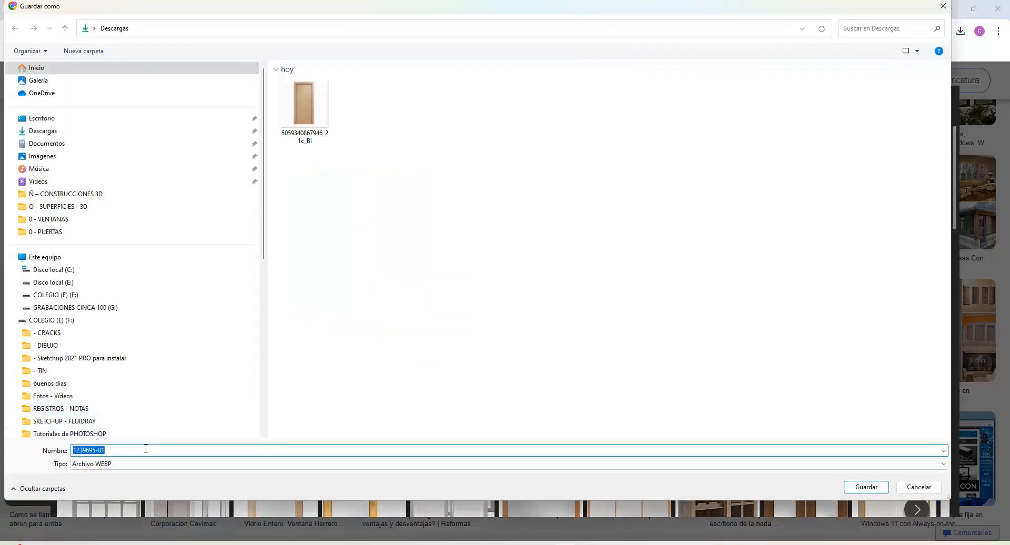
click(864, 485)
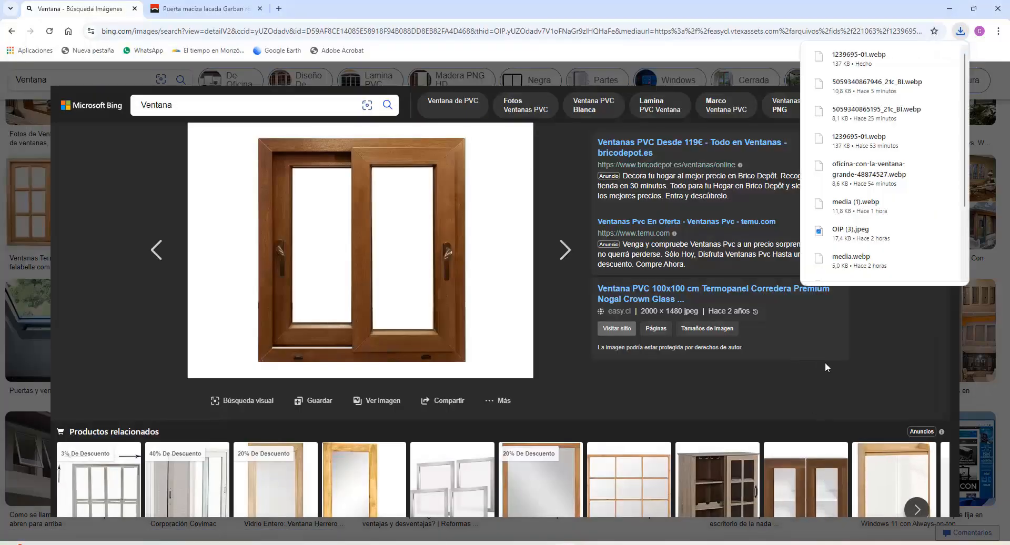
Switch to Paint, open the 1239695-01 image from the Descargas folder and fit it to the window.
click(949, 7)
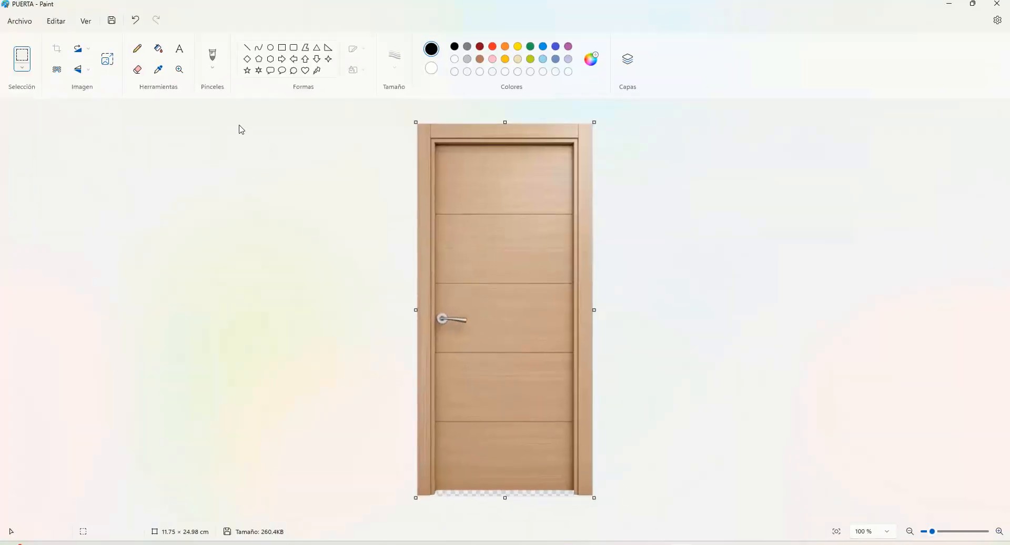
click(22, 22)
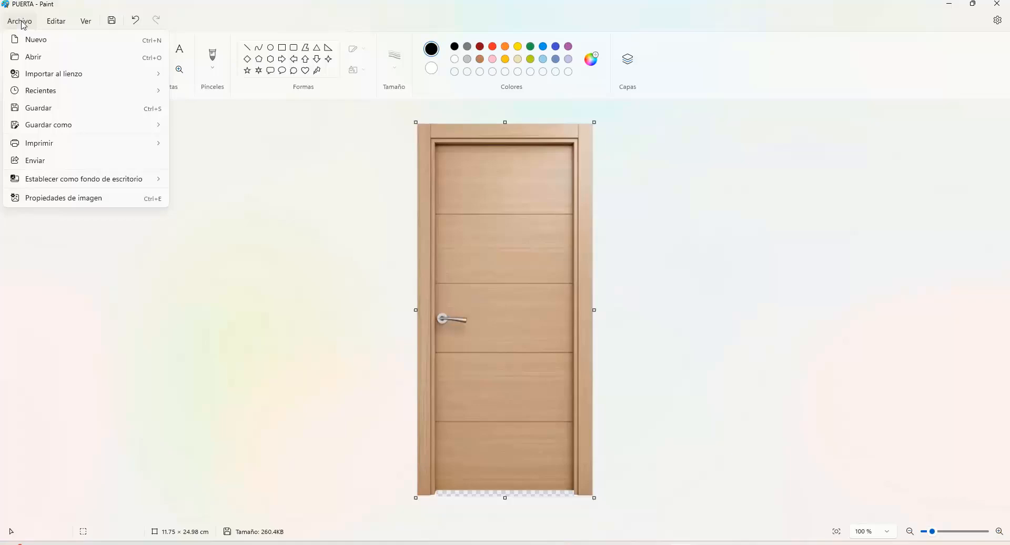
click(43, 59)
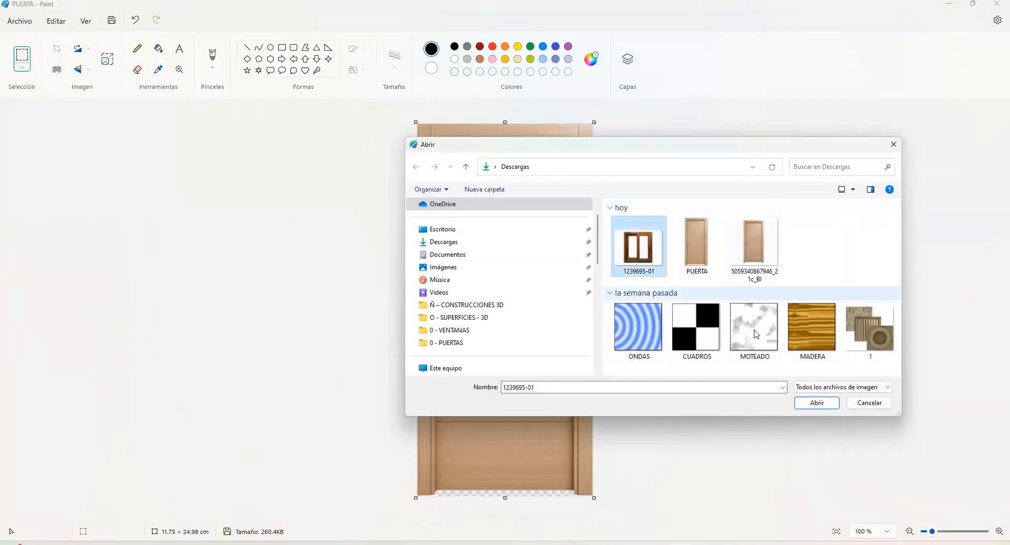
click(816, 403)
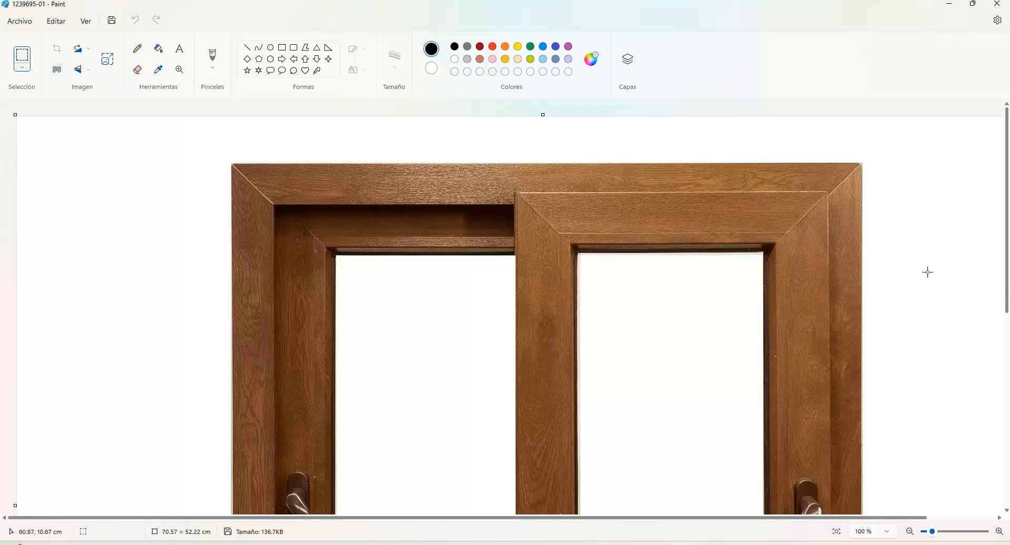
scroll(926, 271, down, 10)
scroll(928, 272, up, 5)
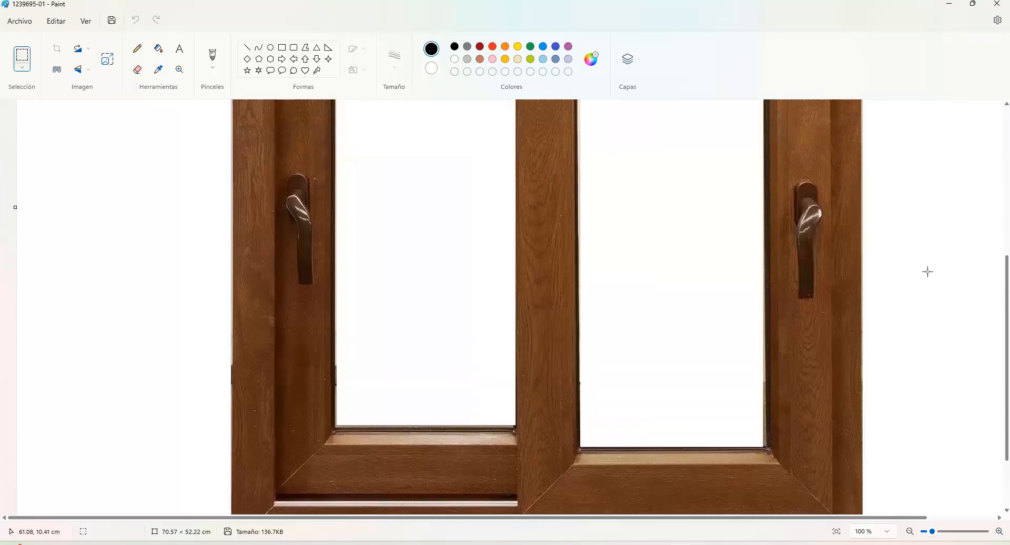
click(839, 532)
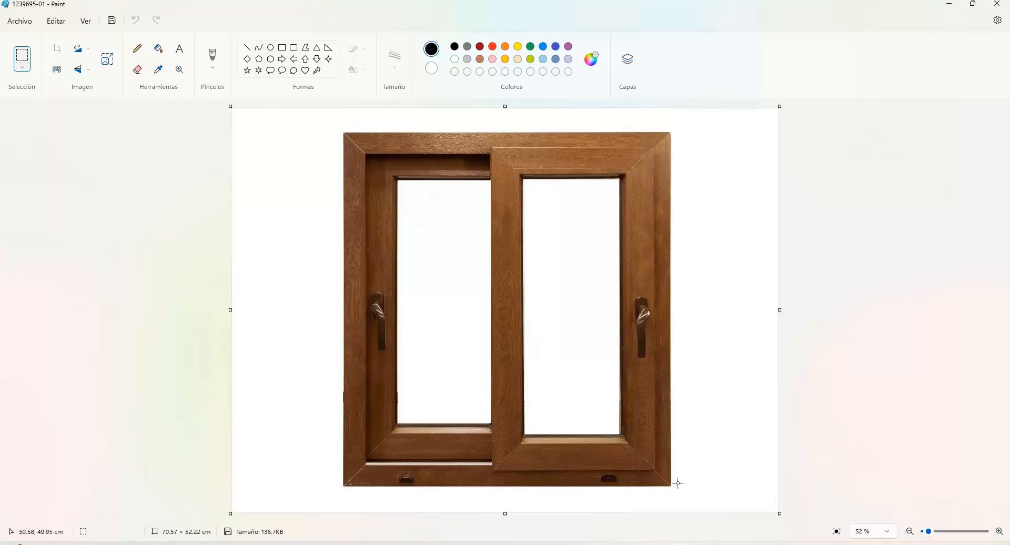
Trim the canvas to the outer edges of the window frame, about 42.20 × 45.77 cm, and remove the white background.
click(22, 67)
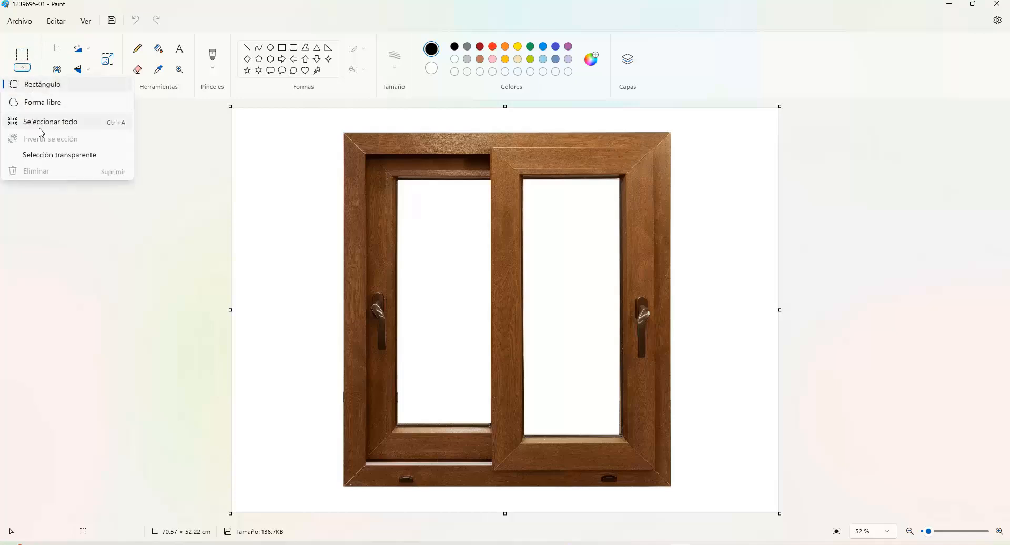
click(41, 128)
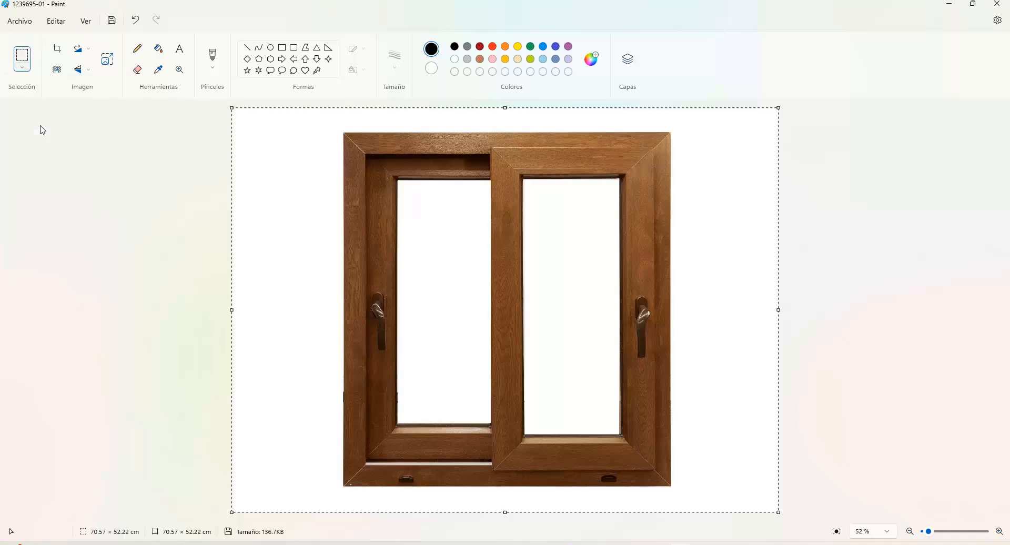
click(61, 48)
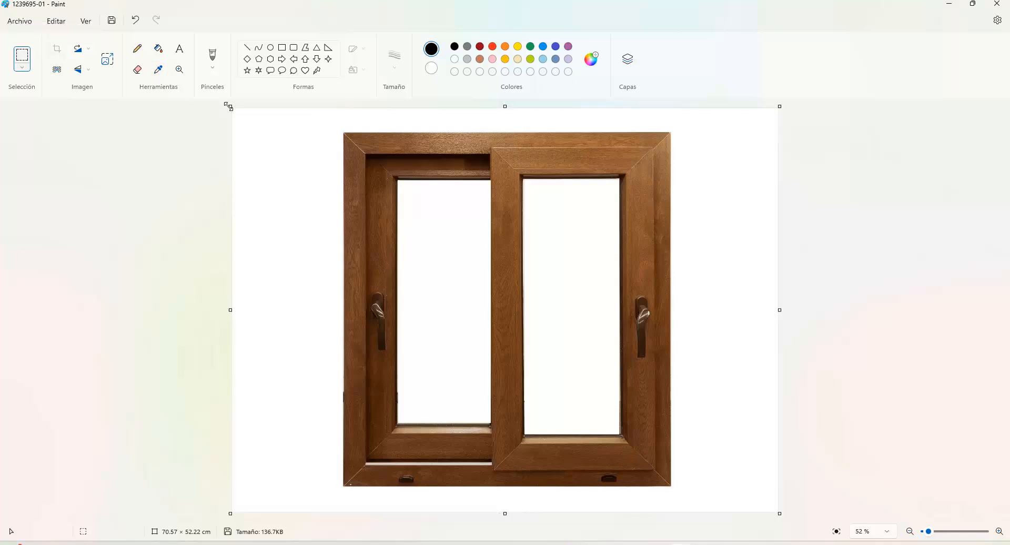
drag(230, 107, 343, 132)
drag(722, 500, 658, 485)
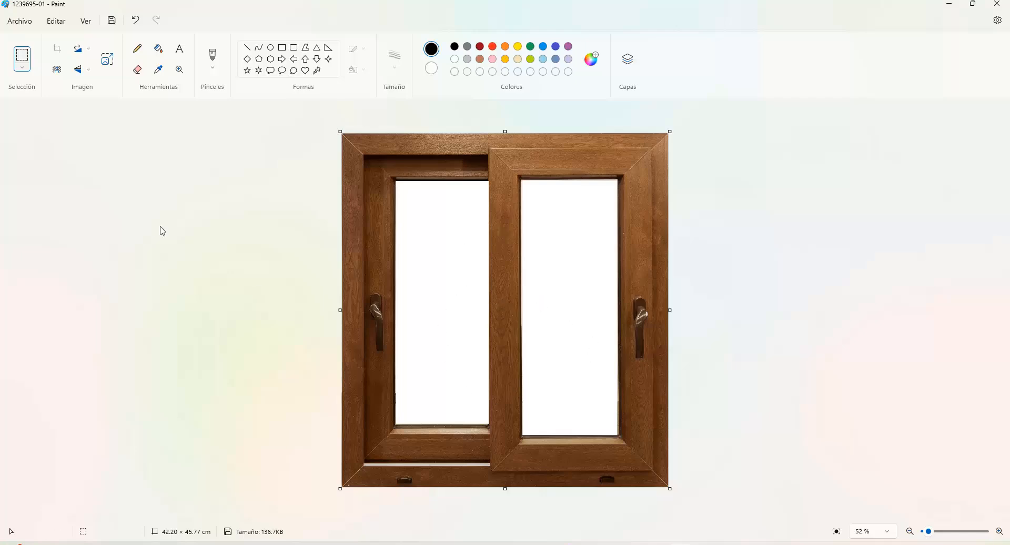
click(57, 72)
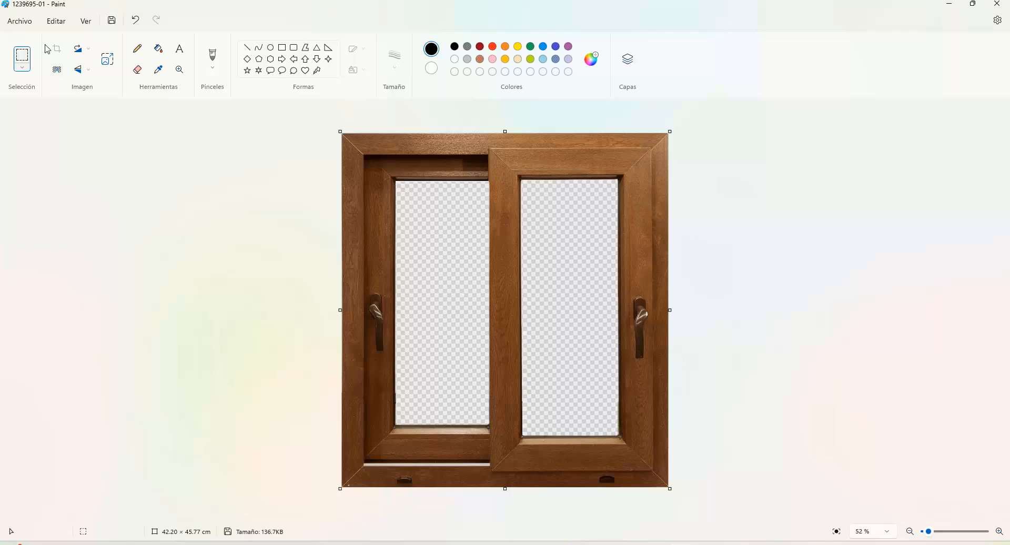
Look up the window image's width and height in pixels in its image properties.
click(30, 24)
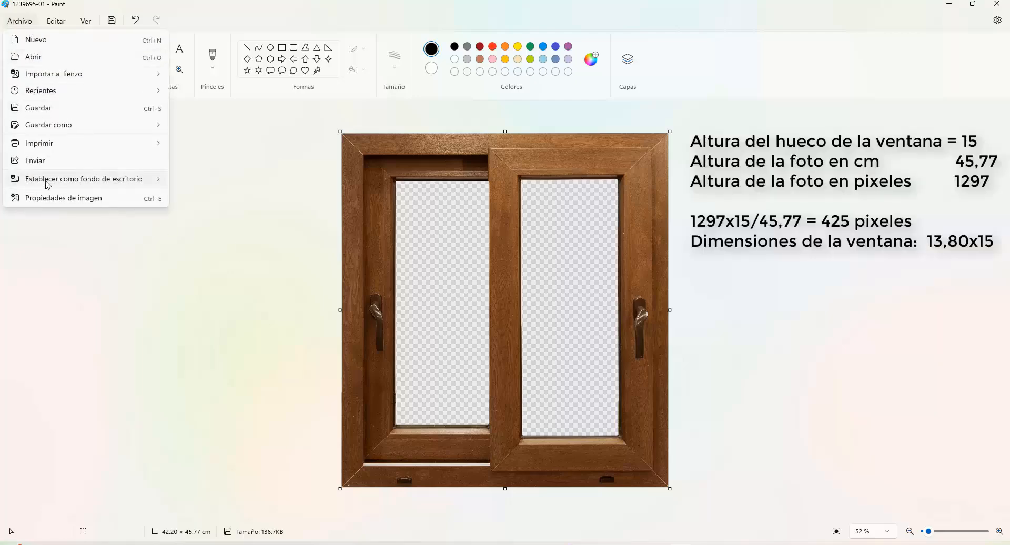
click(49, 199)
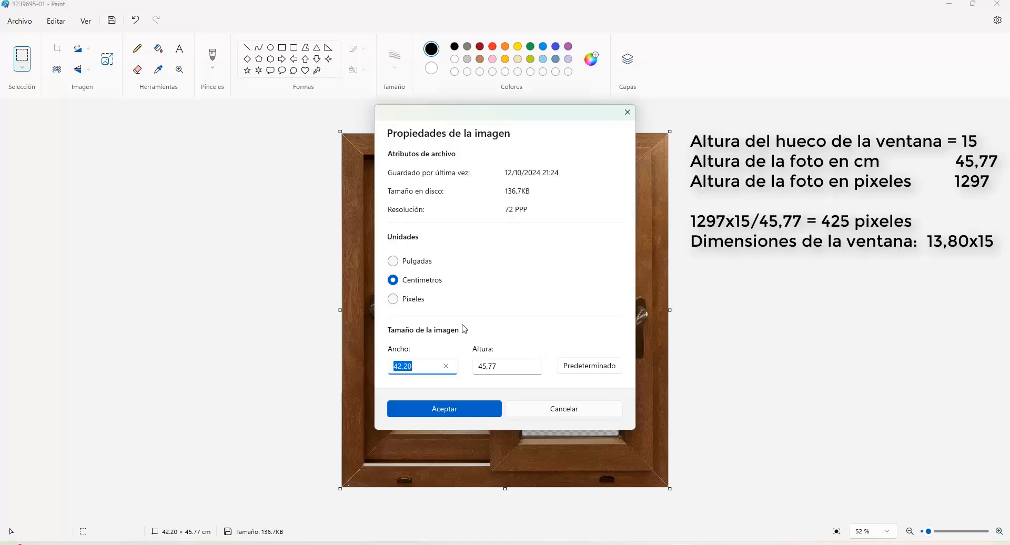
click(394, 299)
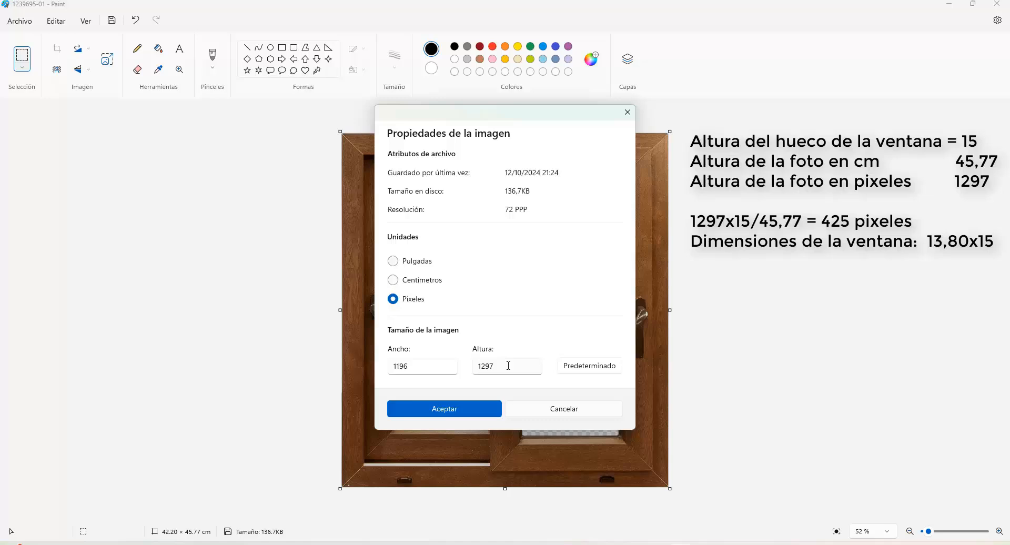
Switch to the calculator, compute the target pixel height as 1297 × 15 ÷ 45,77, and close the image properties without changes.
key(alt+Tab)
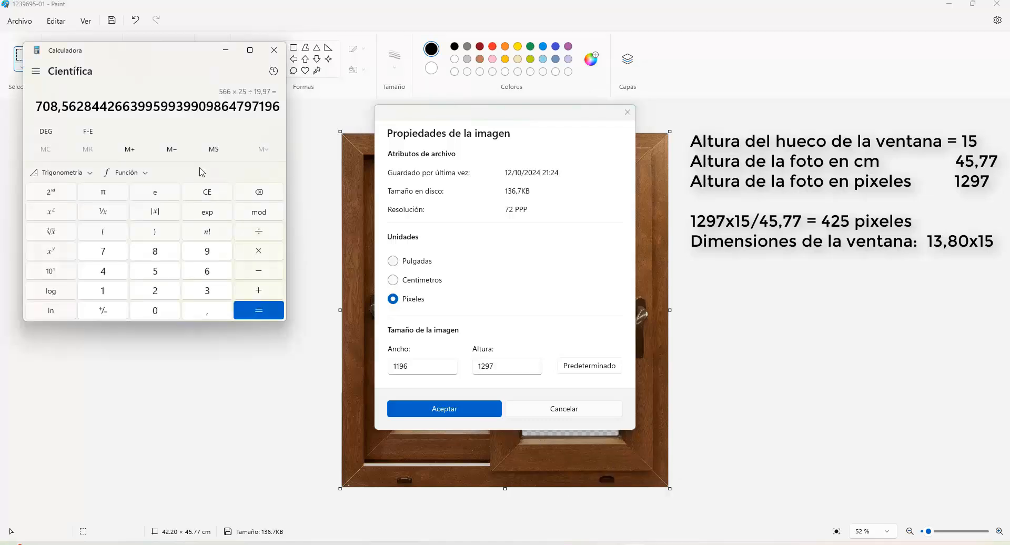
click(209, 194)
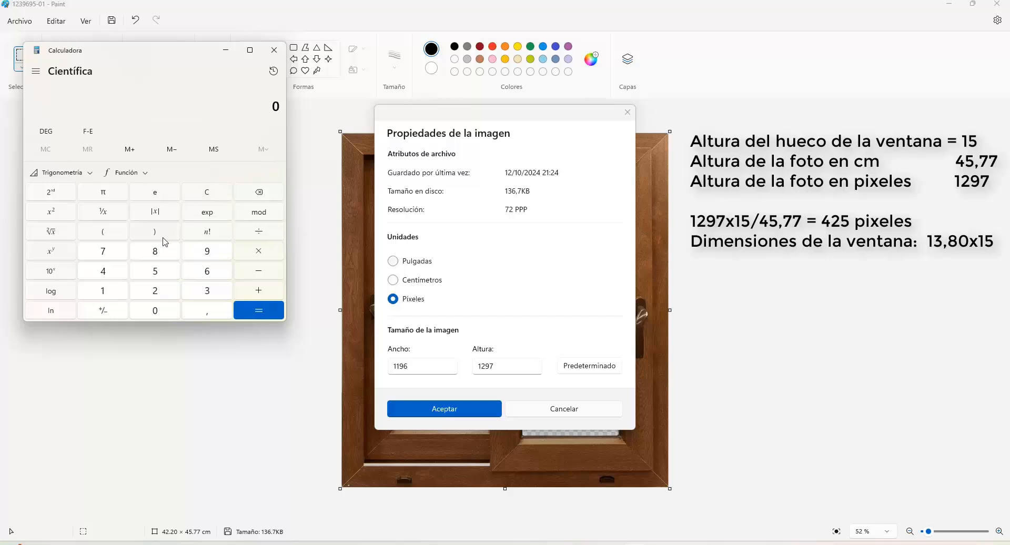
click(110, 288)
click(155, 291)
click(209, 255)
click(112, 256)
click(255, 253)
click(112, 289)
click(156, 274)
click(260, 232)
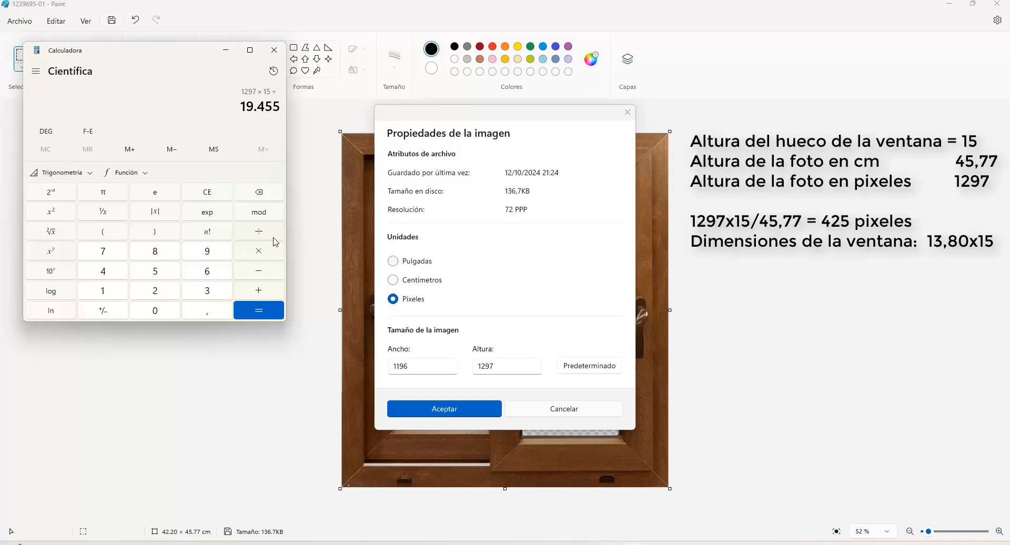
click(106, 272)
click(151, 272)
click(215, 317)
click(112, 255)
click(112, 255)
click(255, 313)
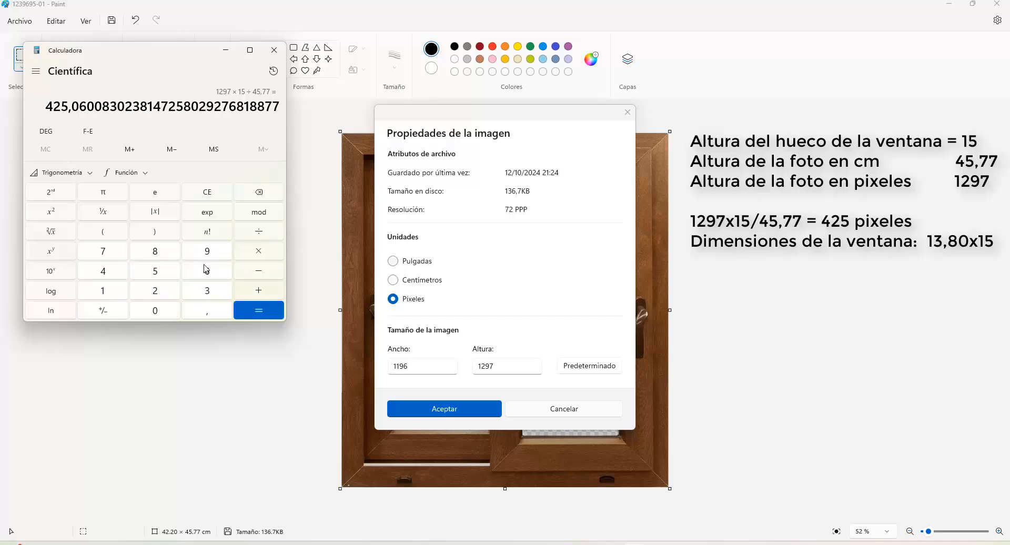
click(582, 412)
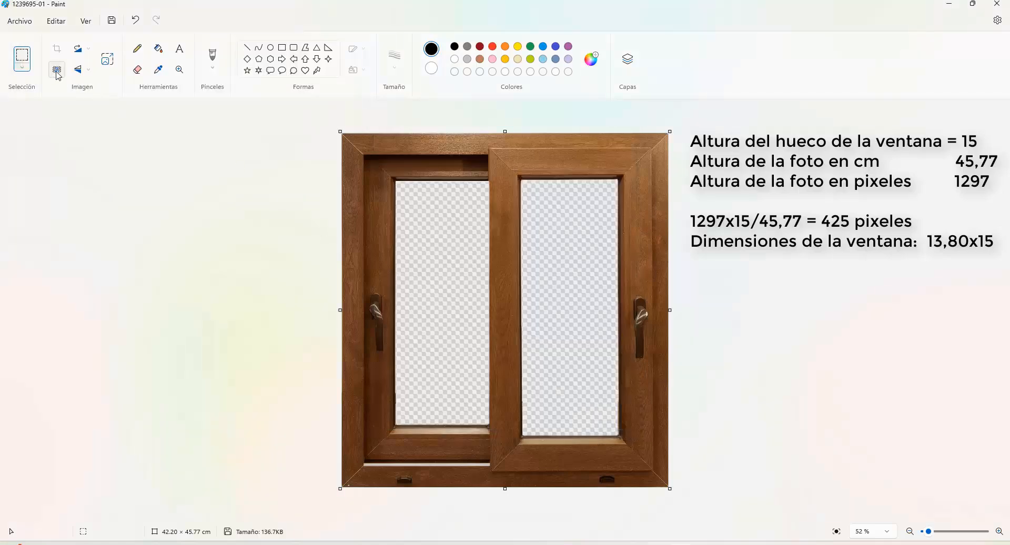
Resize the window image proportionally to a height of 425 pixels and fit it to the view.
click(107, 59)
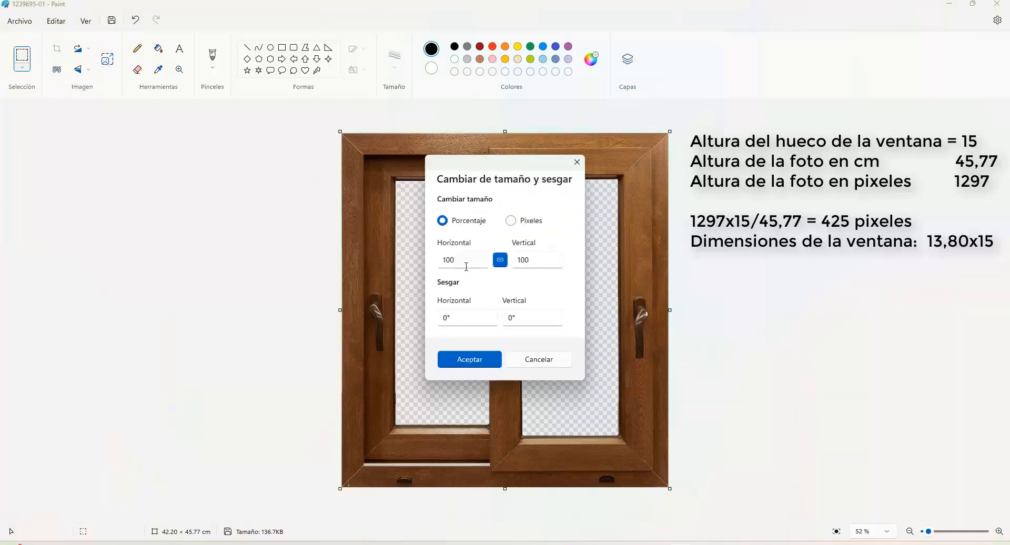
click(512, 223)
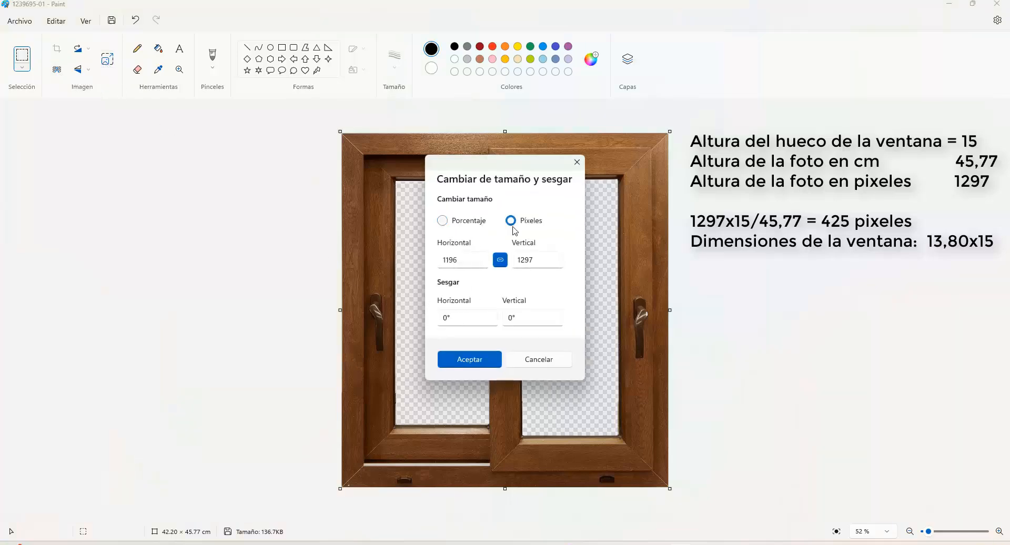
click(545, 260)
text(425)
click(480, 361)
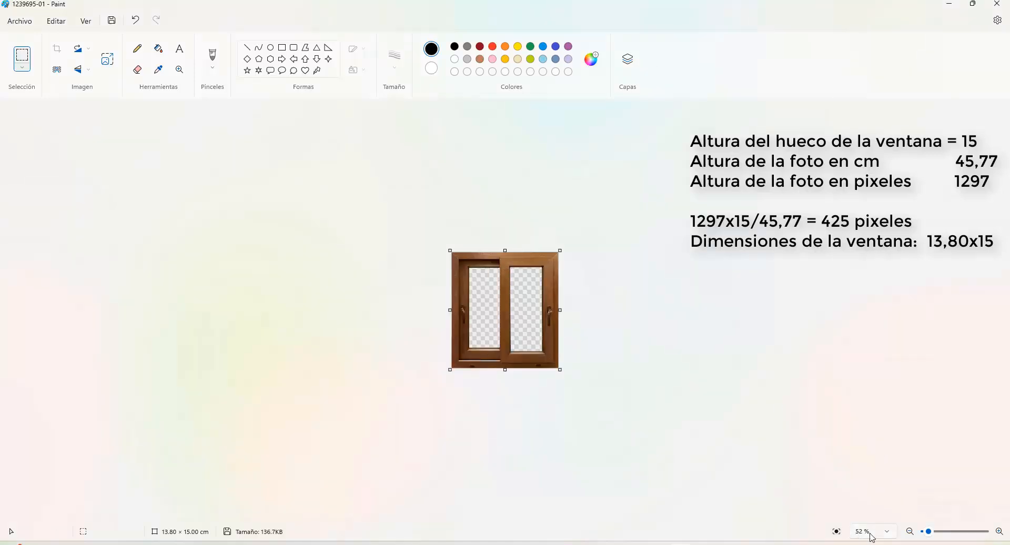
click(837, 531)
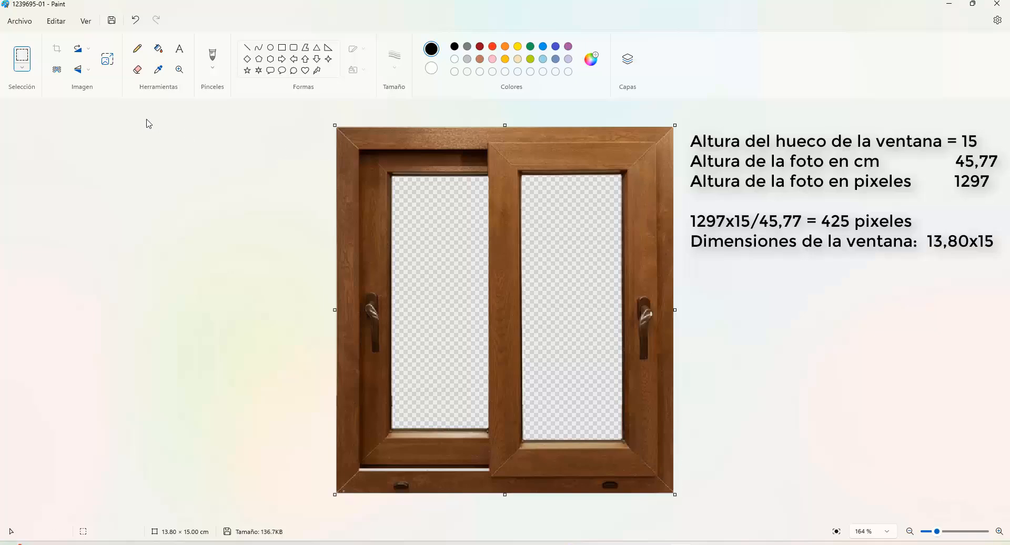
Save the resized image as a PNG named VENTANA in the Descargas folder.
click(23, 21)
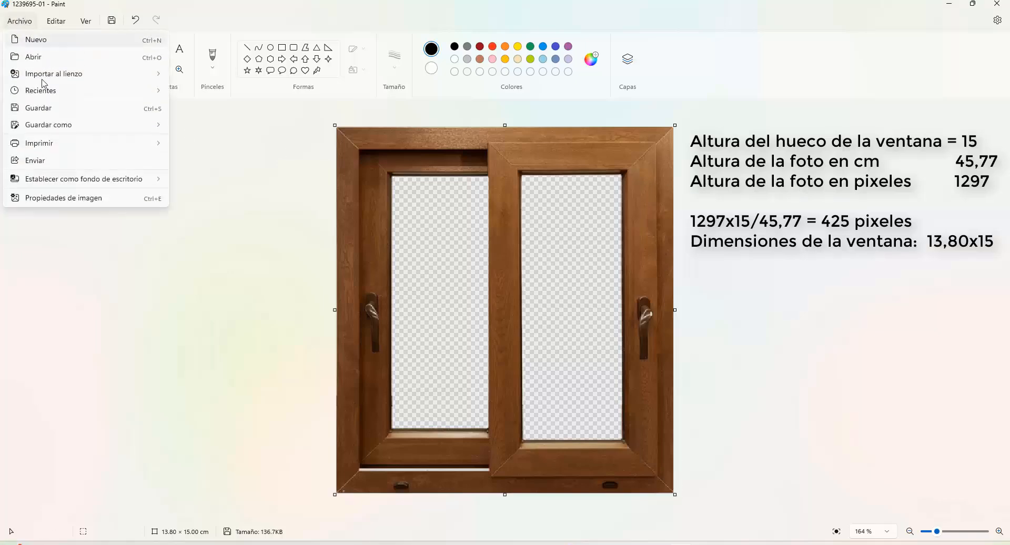
mouse_move(51, 125)
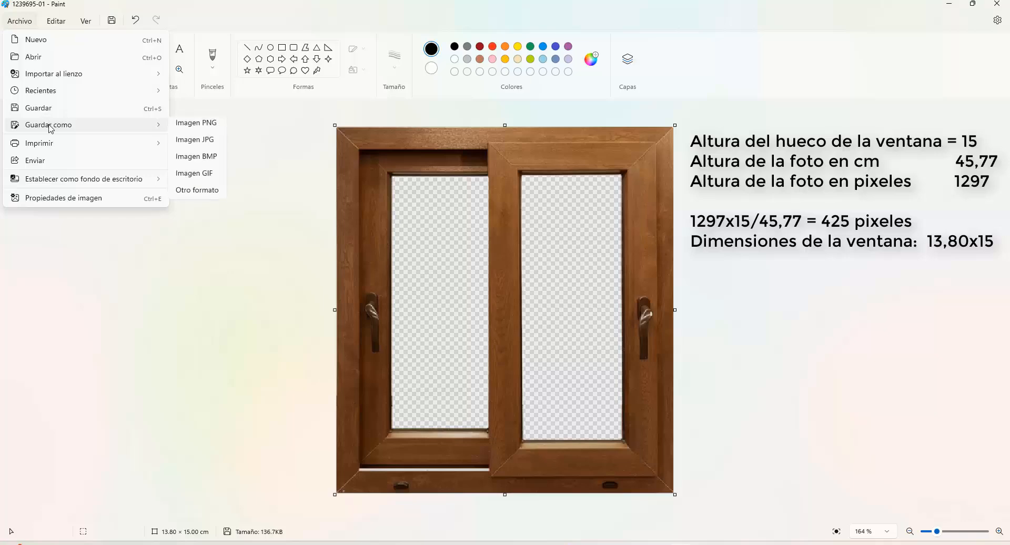
click(197, 127)
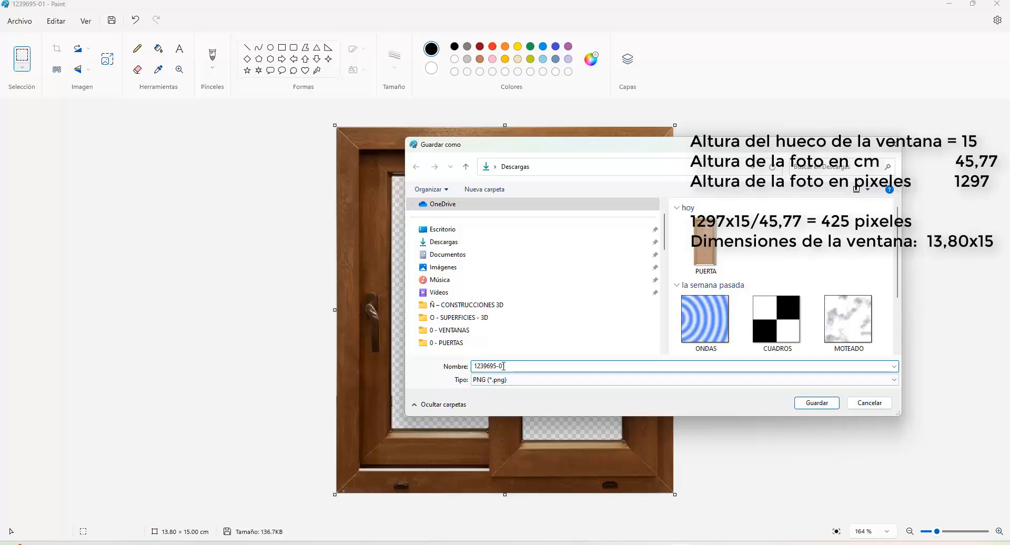
text(VENTANA)
click(817, 403)
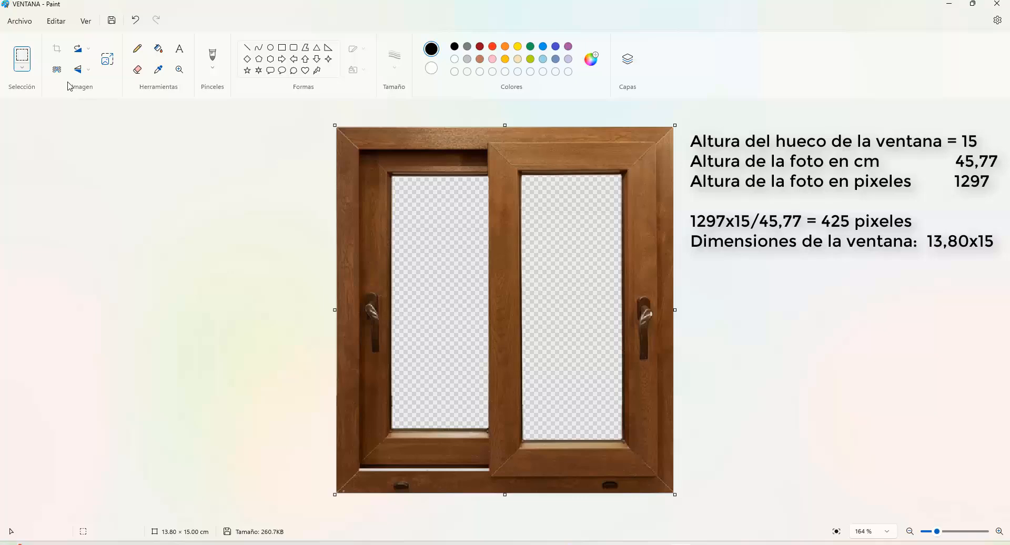
Check the saved VENTANA image's width and height in centimetres in its image properties.
click(22, 22)
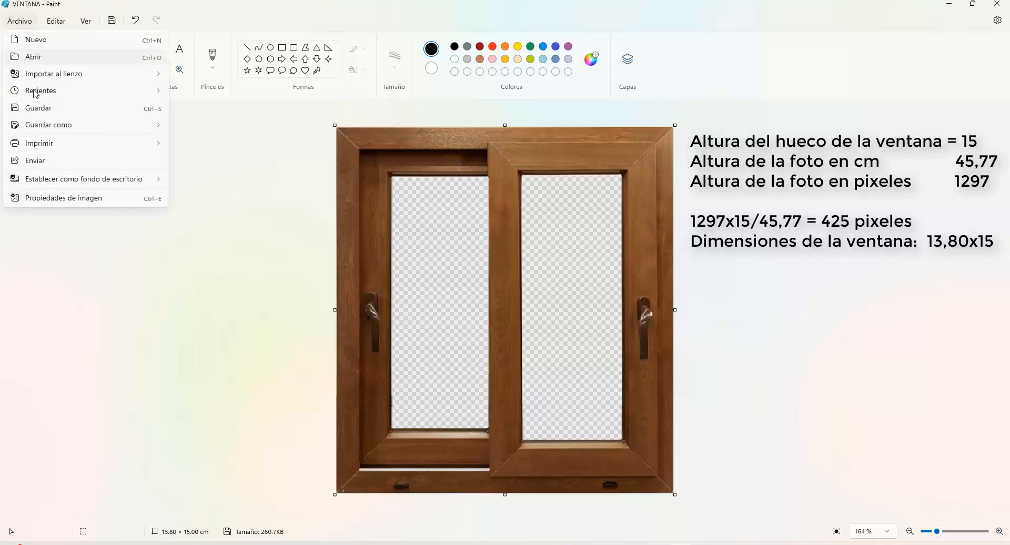
click(39, 197)
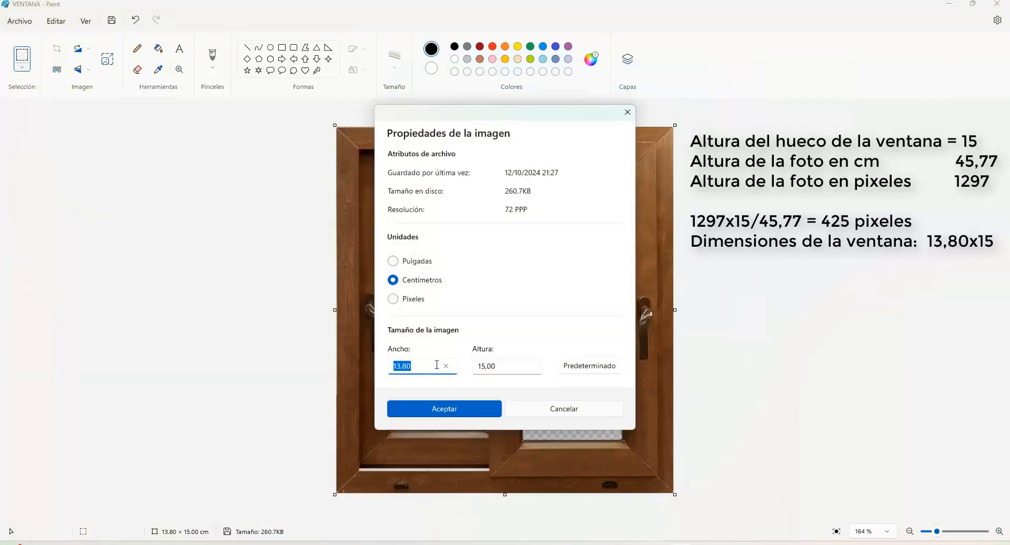
click(557, 413)
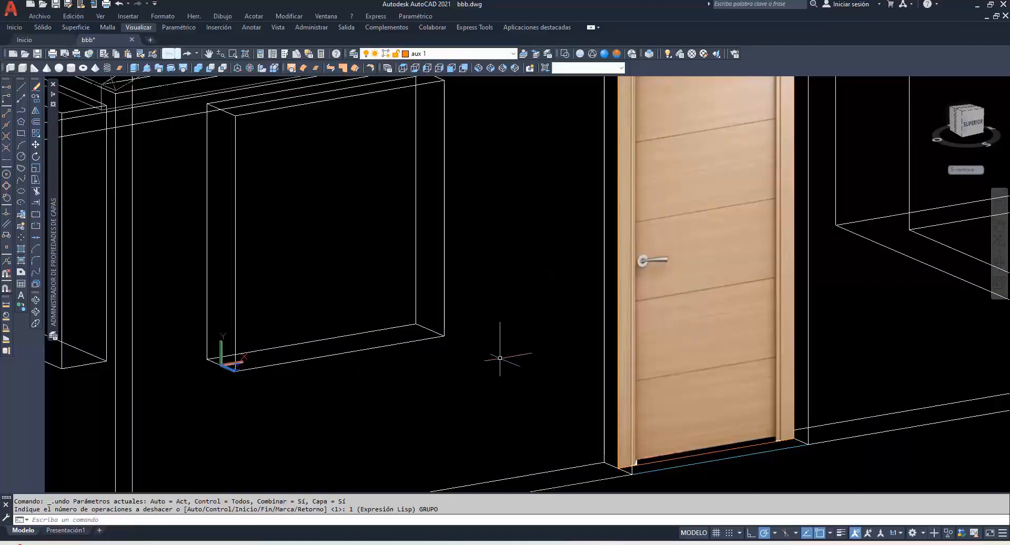
In AutoCAD, insert the VENTANA picture from Descargas at the UCS origin in the window opening, with scale about 4.16 and rotation 0.
click(516, 543)
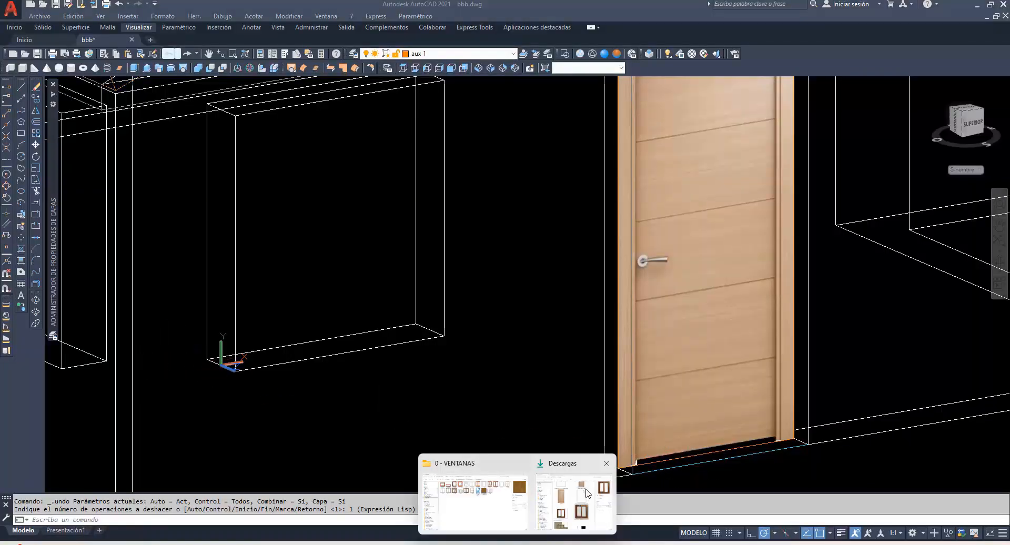
click(581, 499)
drag(522, 370, 291, 323)
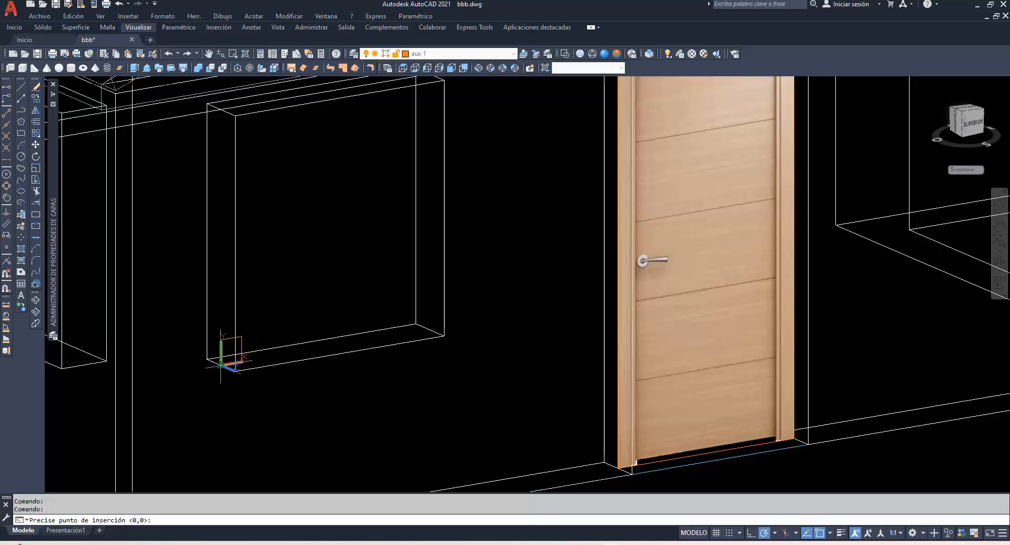
click(223, 362)
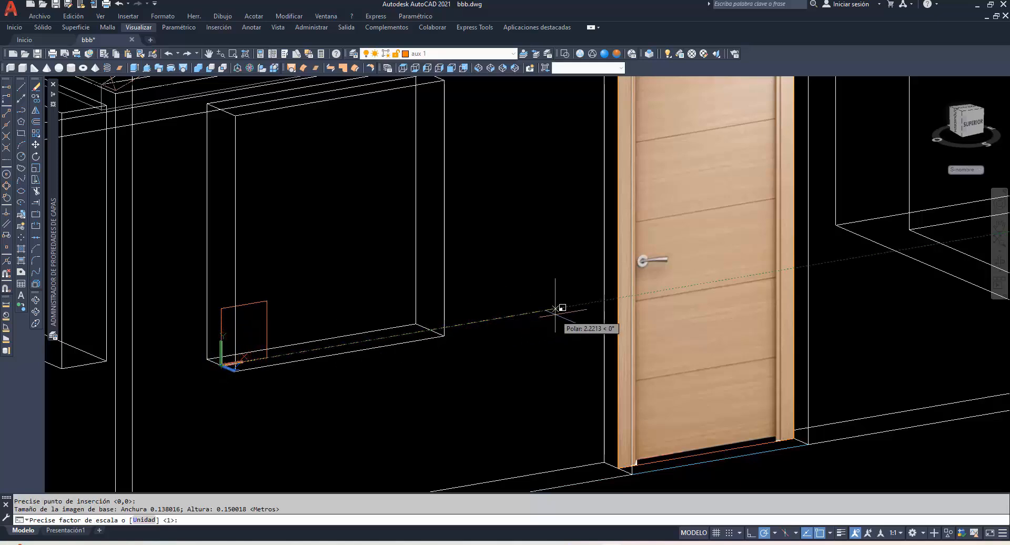
click(844, 259)
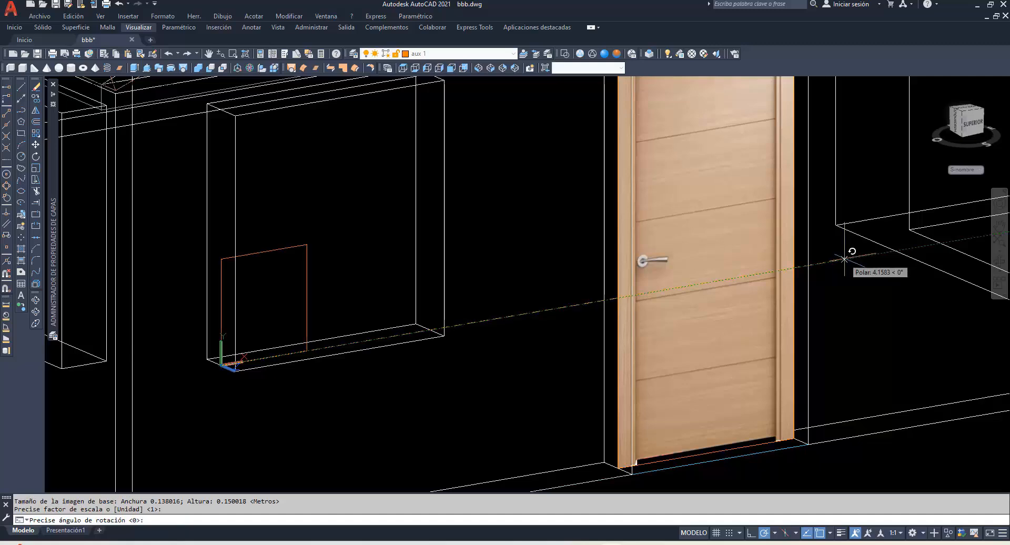
click(844, 259)
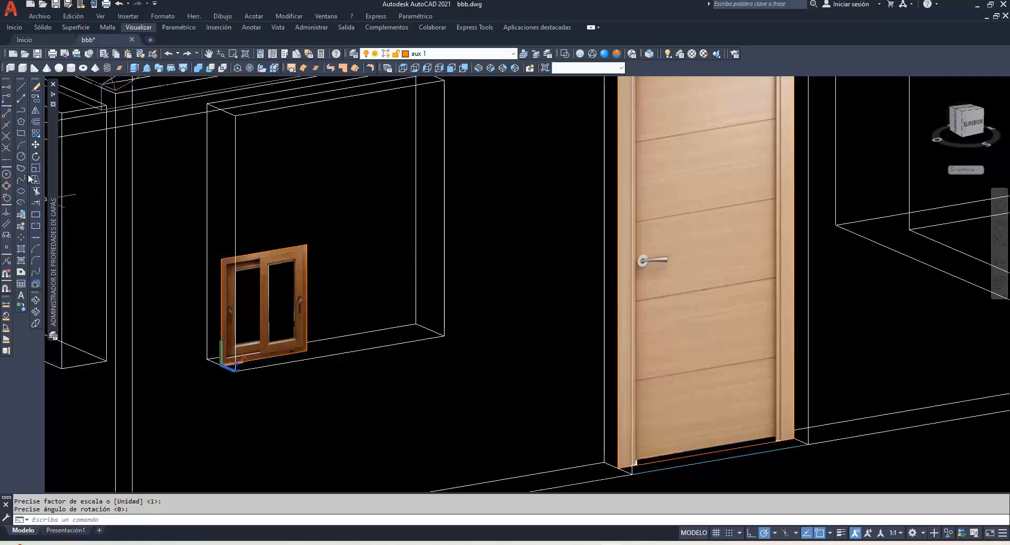
Scale the window picture from its UCS-origin corner to about 1.39 × 1.51 to fill the opening, and check it in the Realistic visual style.
click(36, 168)
click(221, 266)
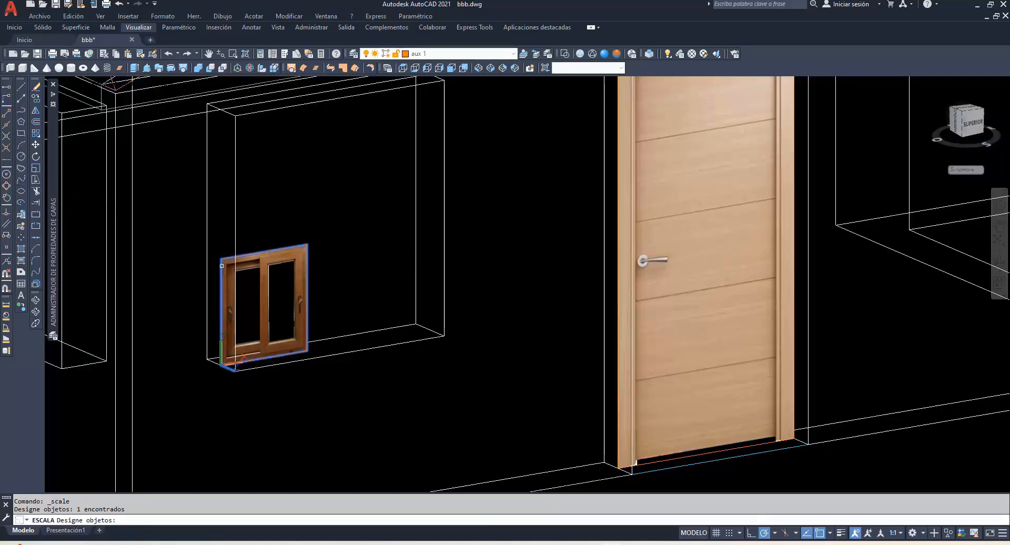
key(Return)
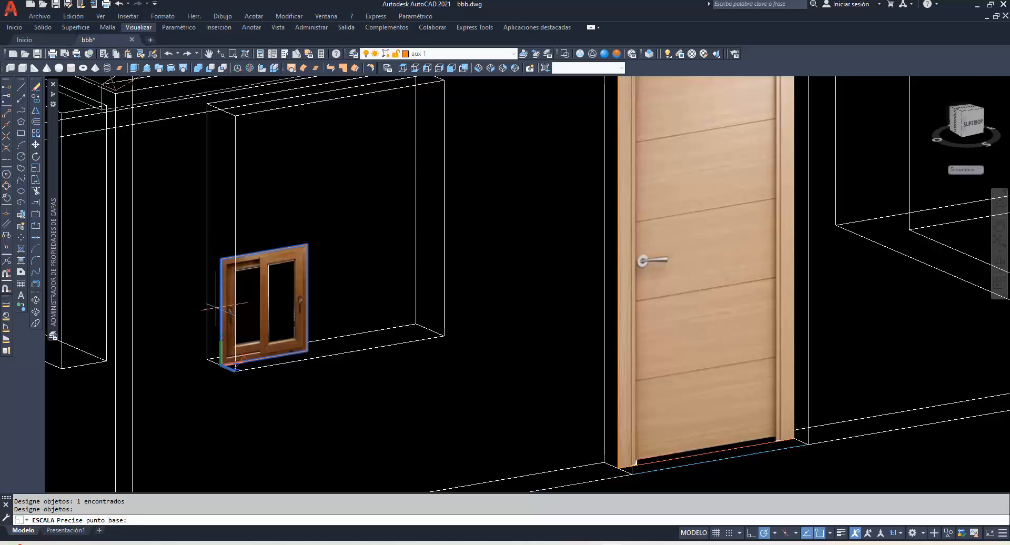
click(221, 365)
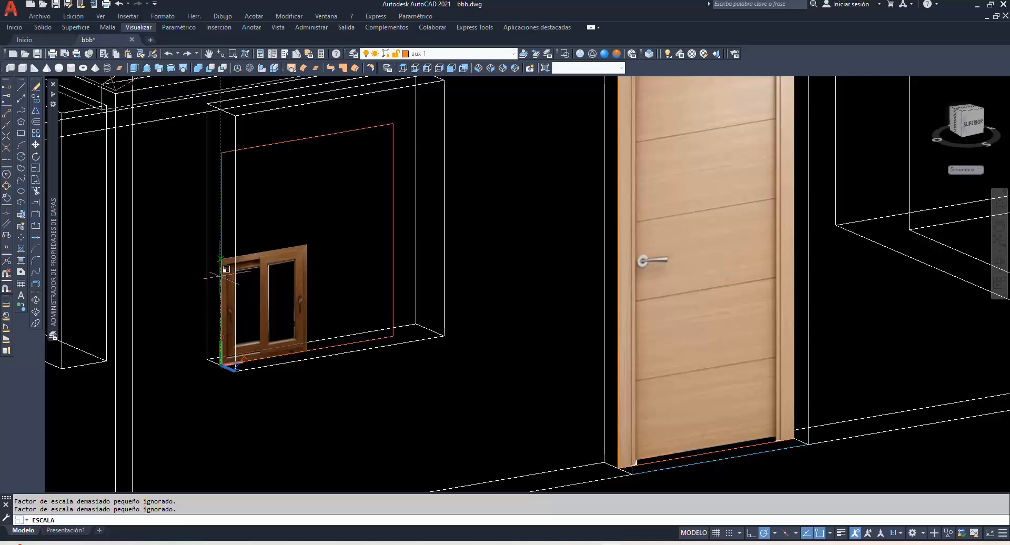
click(217, 237)
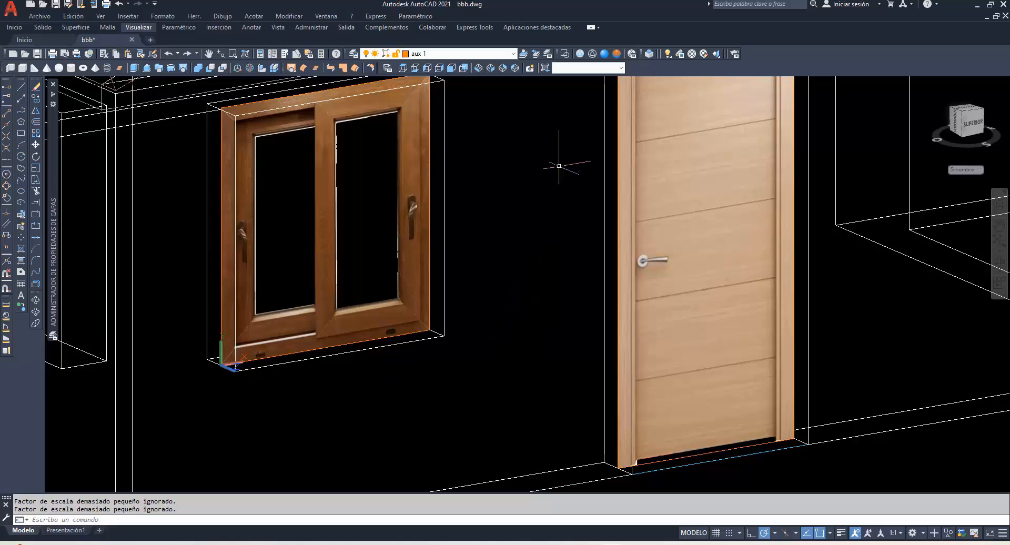
click(603, 55)
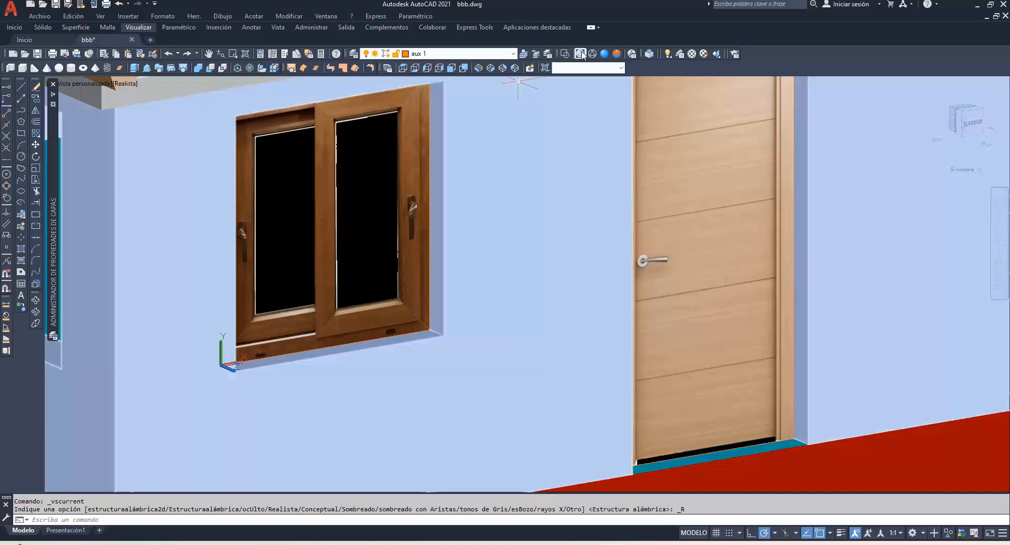
click(580, 54)
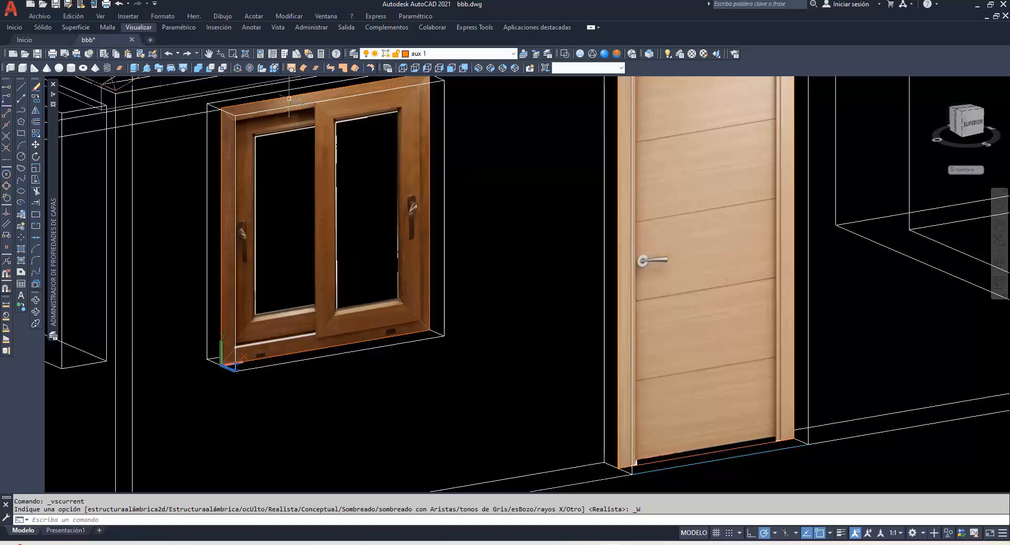
Turn on background transparency for the window picture in its properties.
click(288, 95)
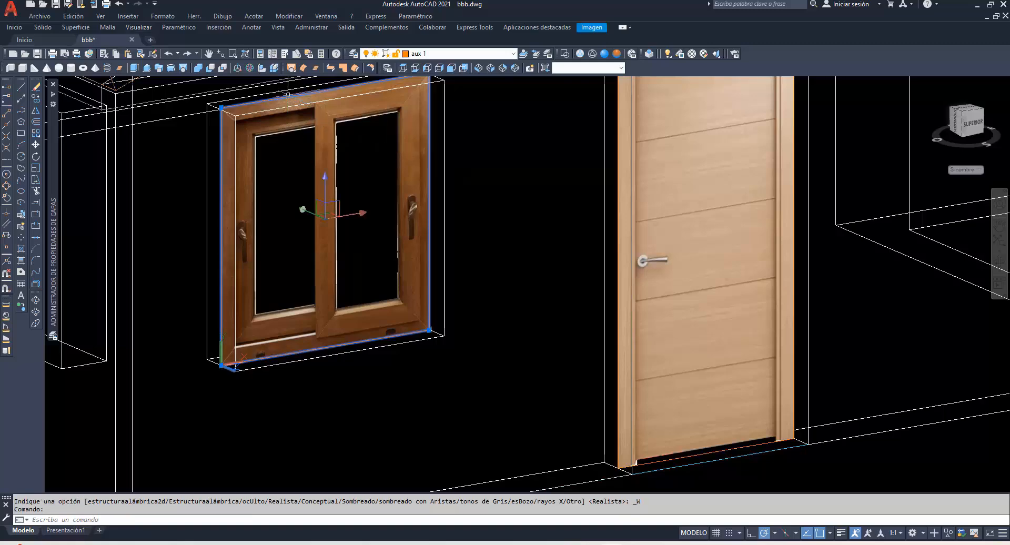
right_click(289, 96)
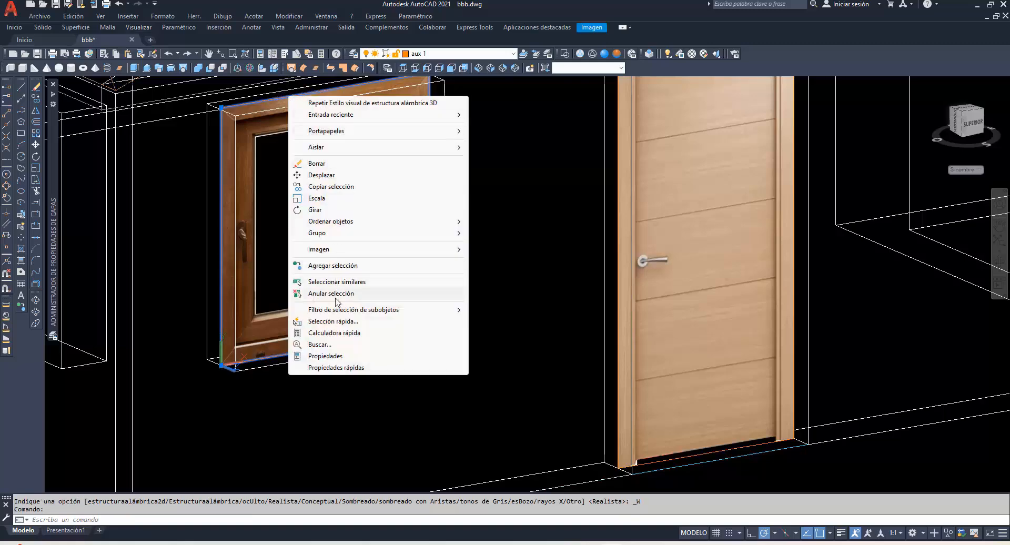
click(325, 356)
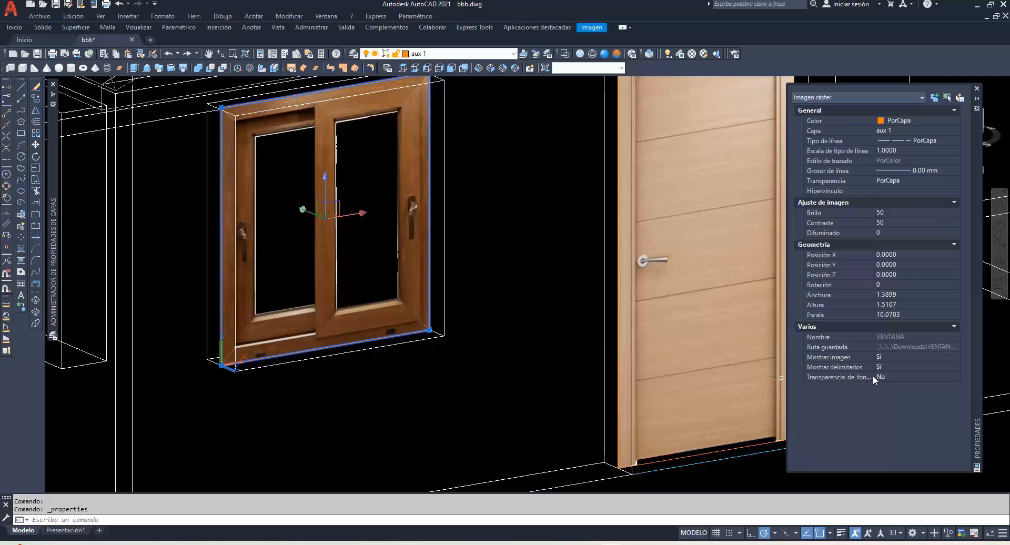
click(917, 376)
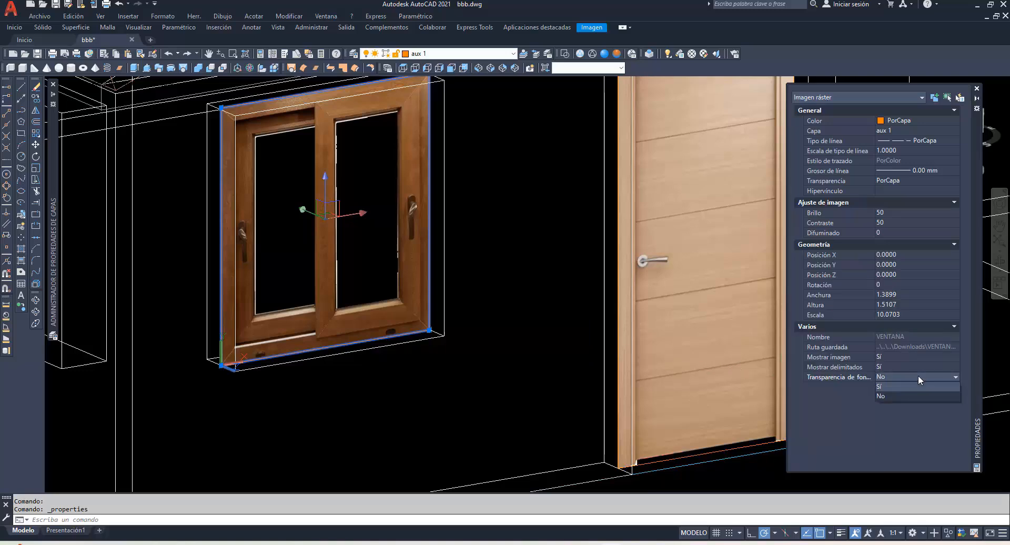
click(892, 386)
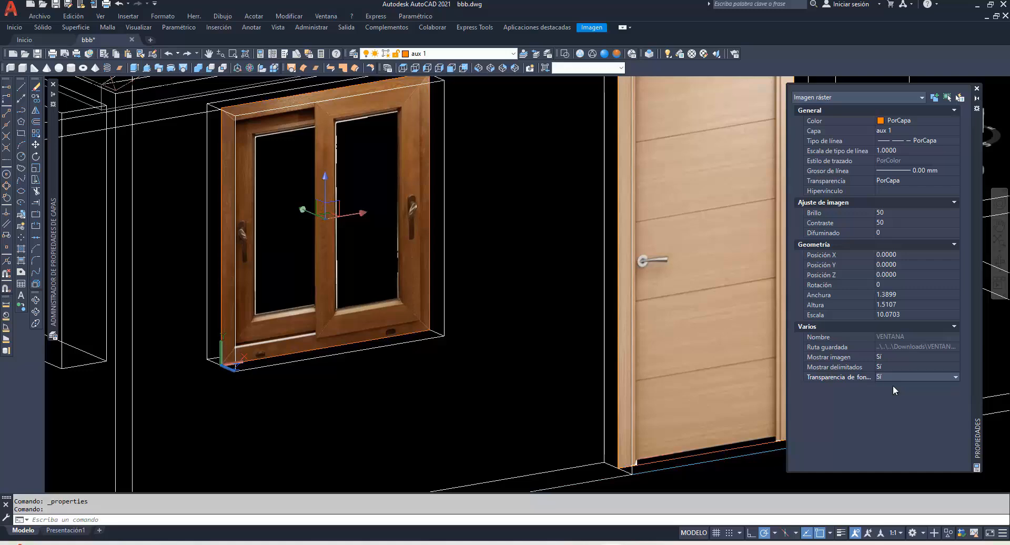
Check the window picture with its transparent background in the Realistic visual style from another angle.
click(604, 53)
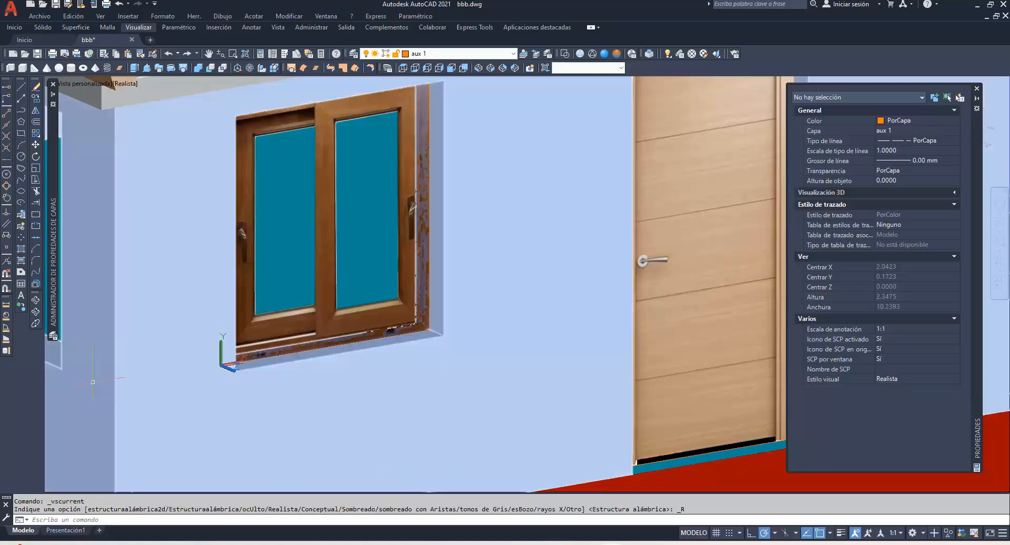
click(36, 300)
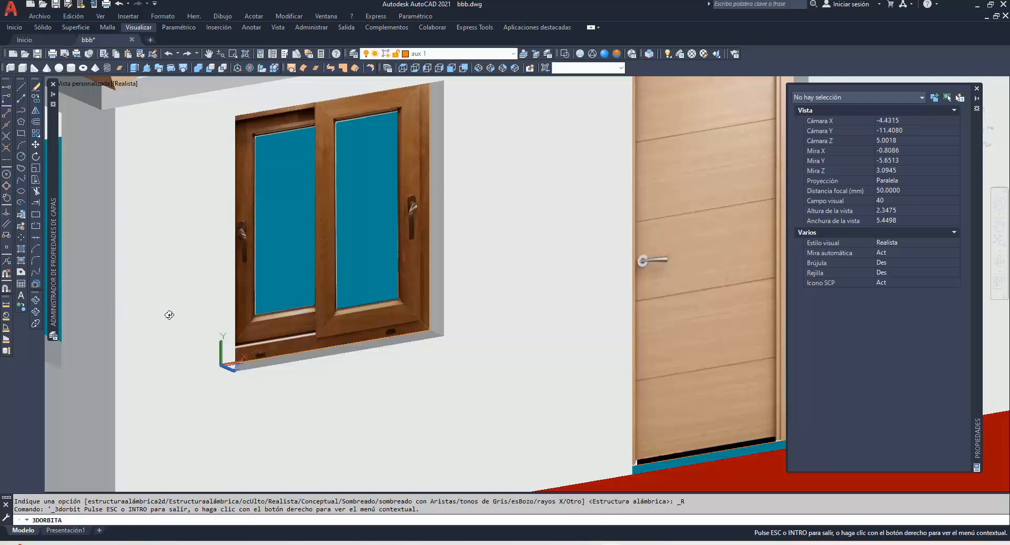
drag(169, 312, 271, 299)
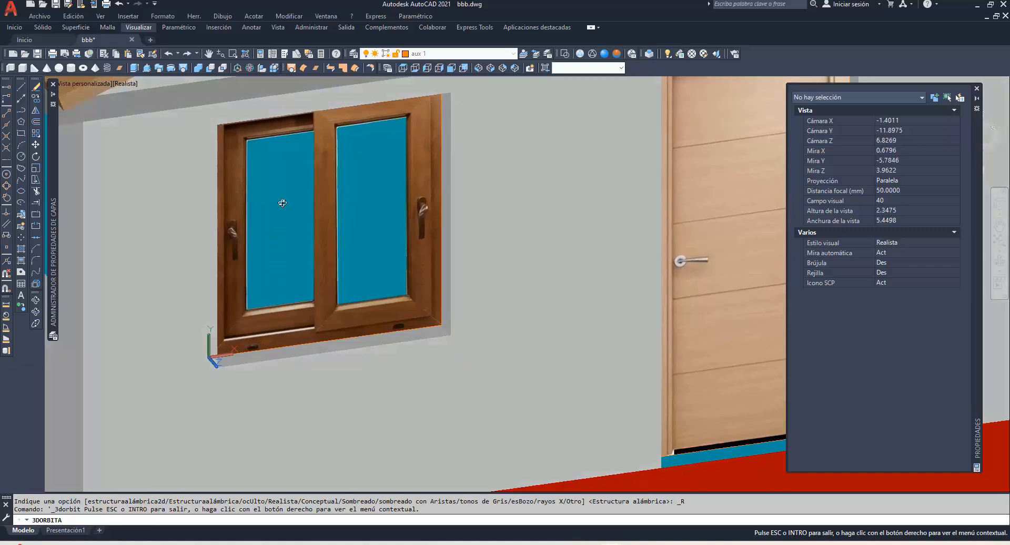
right_click(283, 203)
click(294, 208)
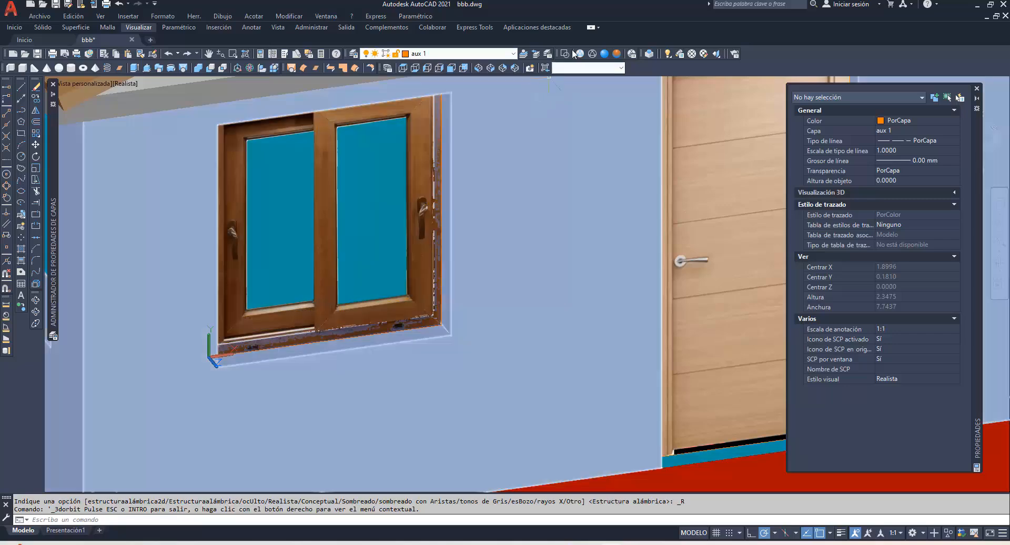
Return to the wireframe visual style and make CRISTAL the current layer.
click(581, 54)
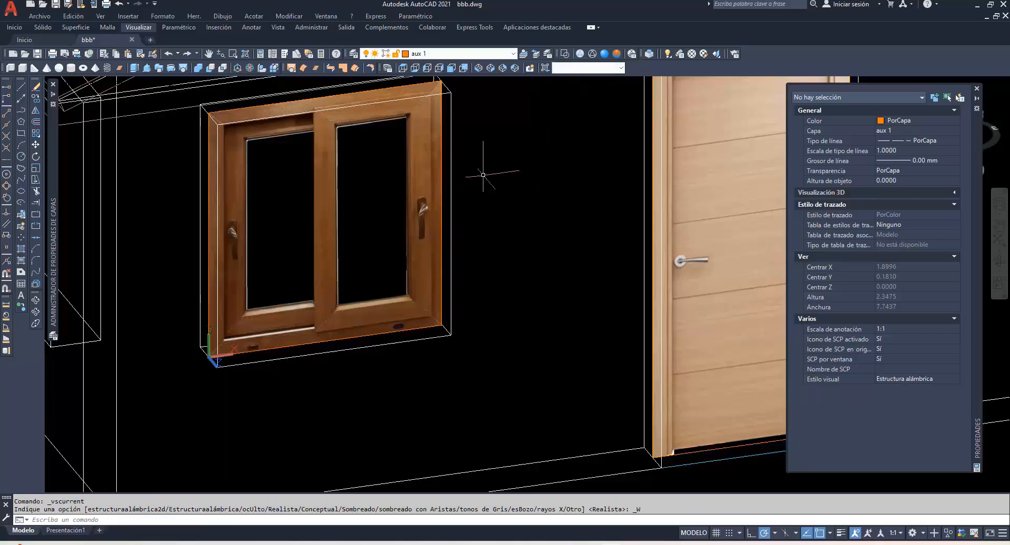
click(209, 53)
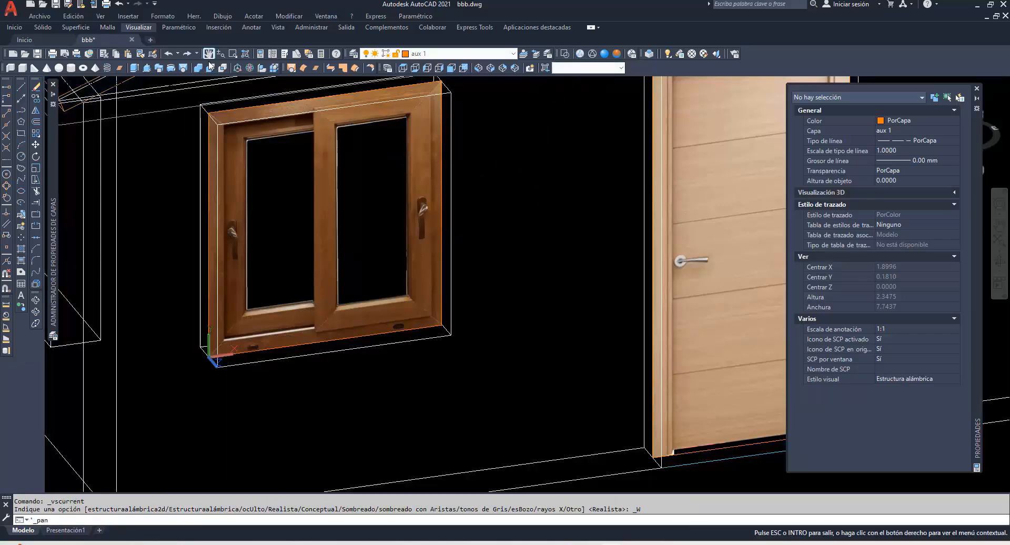
drag(231, 131, 265, 187)
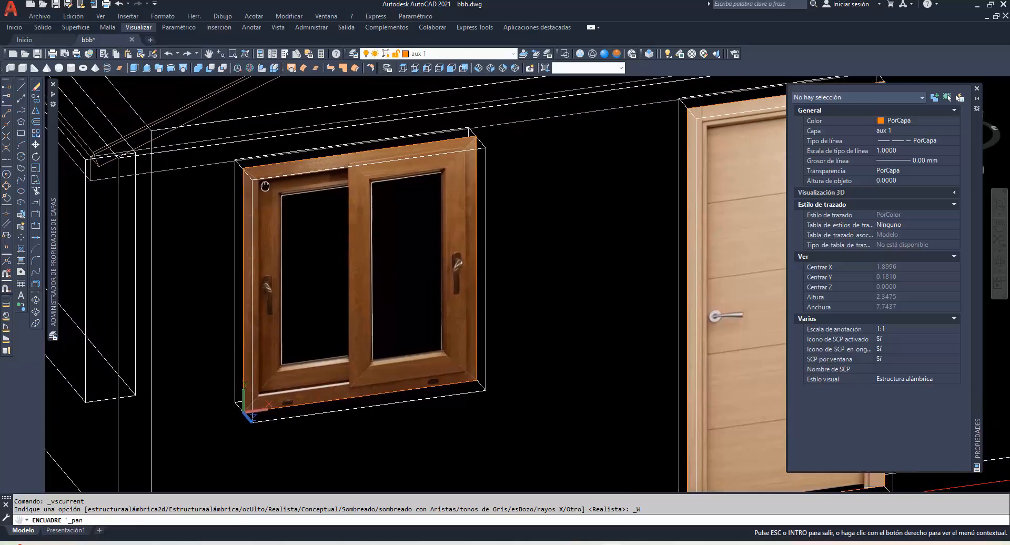
click(36, 300)
drag(99, 290, 113, 288)
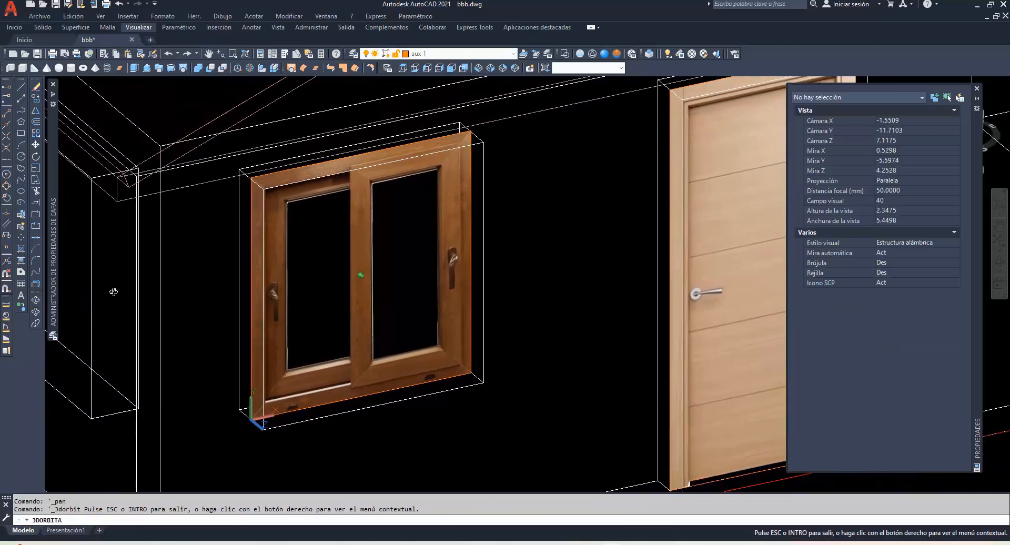
key(Escape)
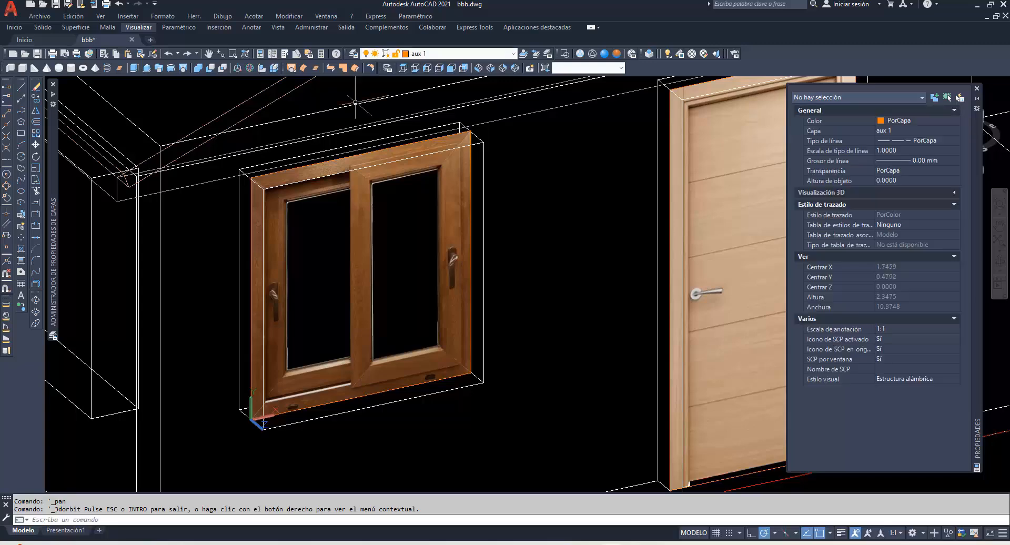
click(513, 53)
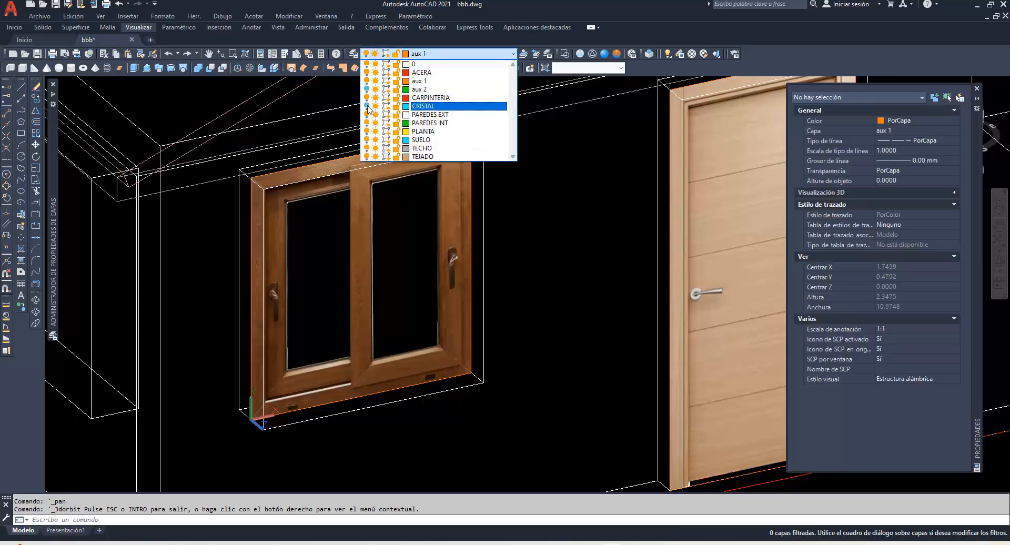
click(422, 107)
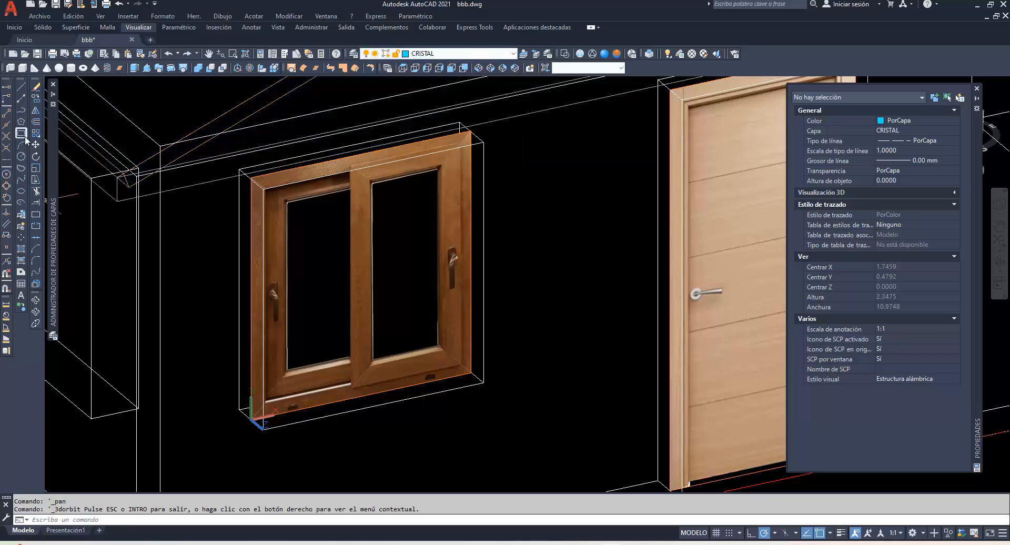
Draw a rectangle between the opposite corners of the window opening's inner face, behind the window picture.
click(24, 136)
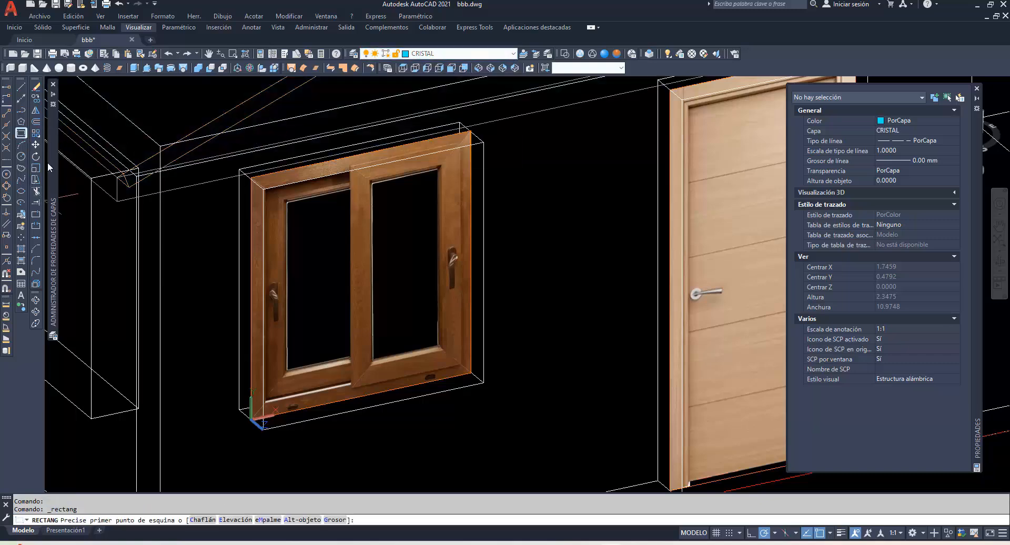
click(239, 410)
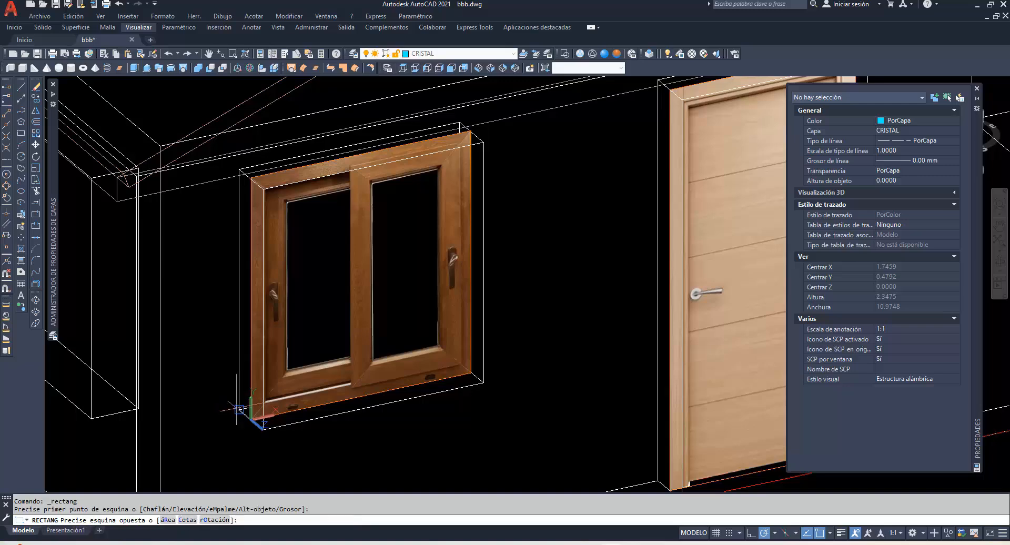
click(460, 123)
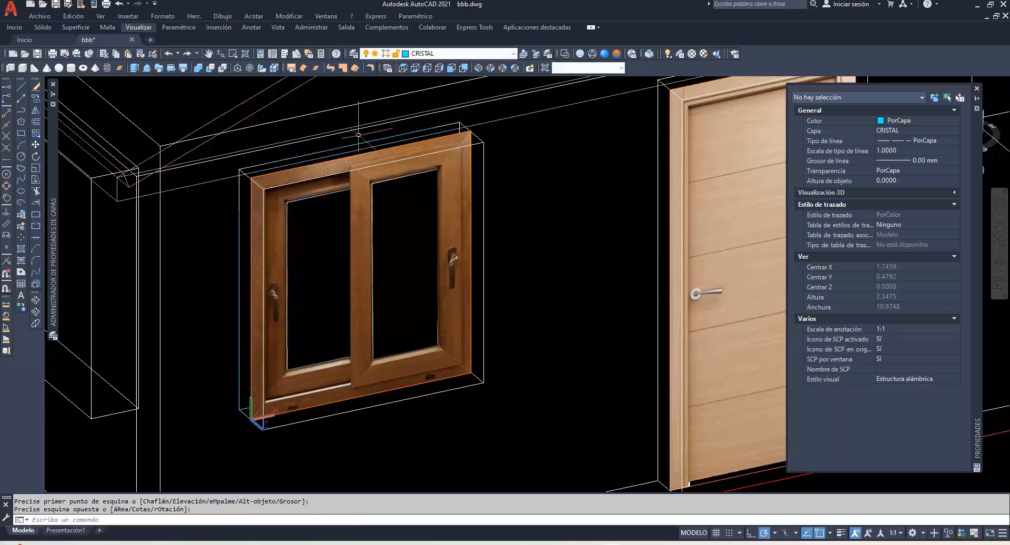
Convert the rectangle behind the window picture into a region and display the model in the Realistic visual style.
click(21, 272)
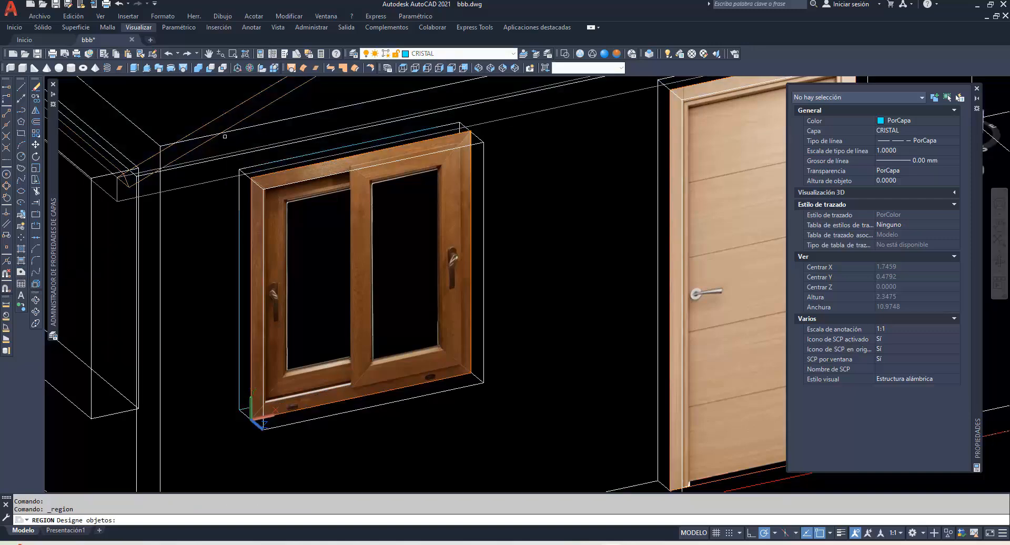
click(233, 116)
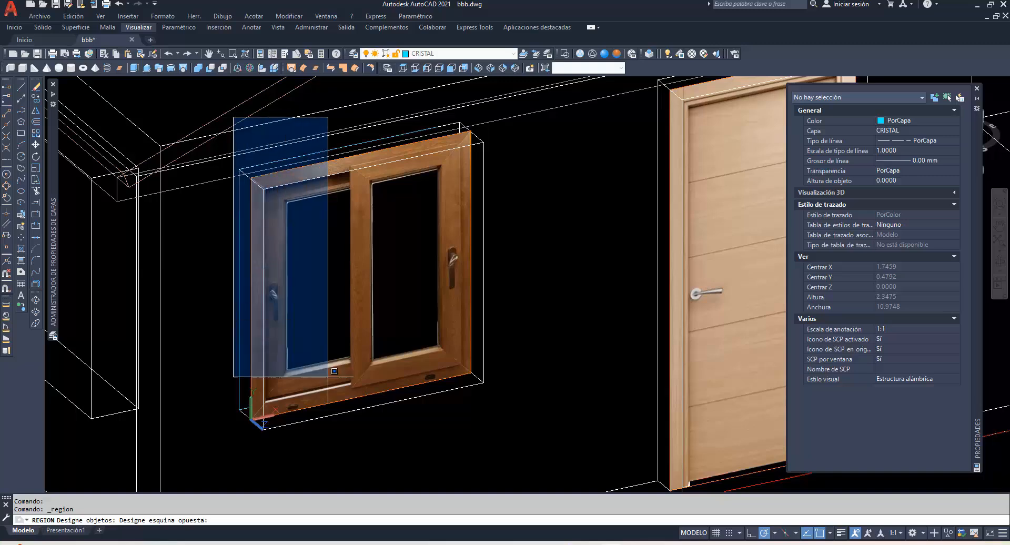
click(466, 431)
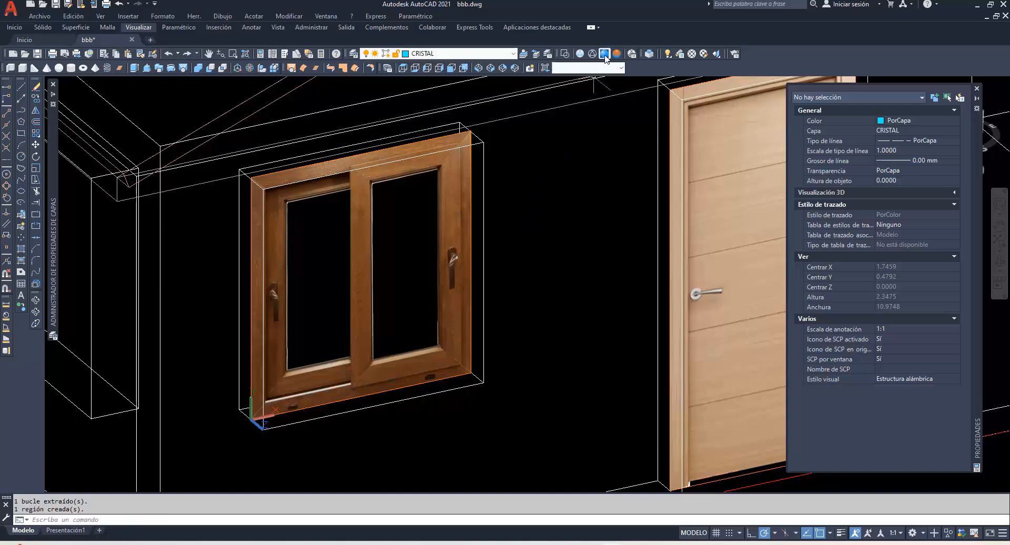
click(605, 54)
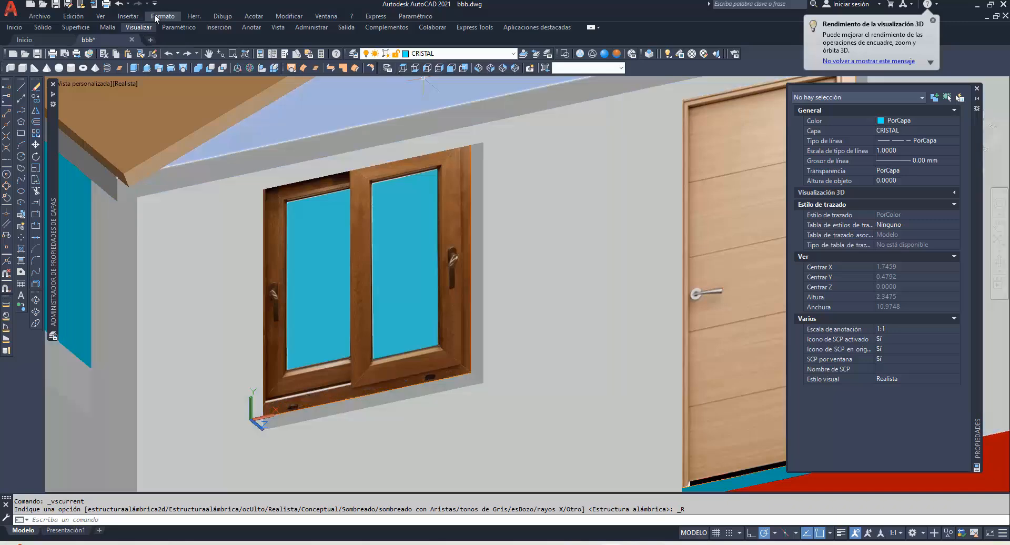
Set the CRISTAL layer's transparency to 40 in the layer properties manager, and close the manager.
click(163, 15)
click(177, 29)
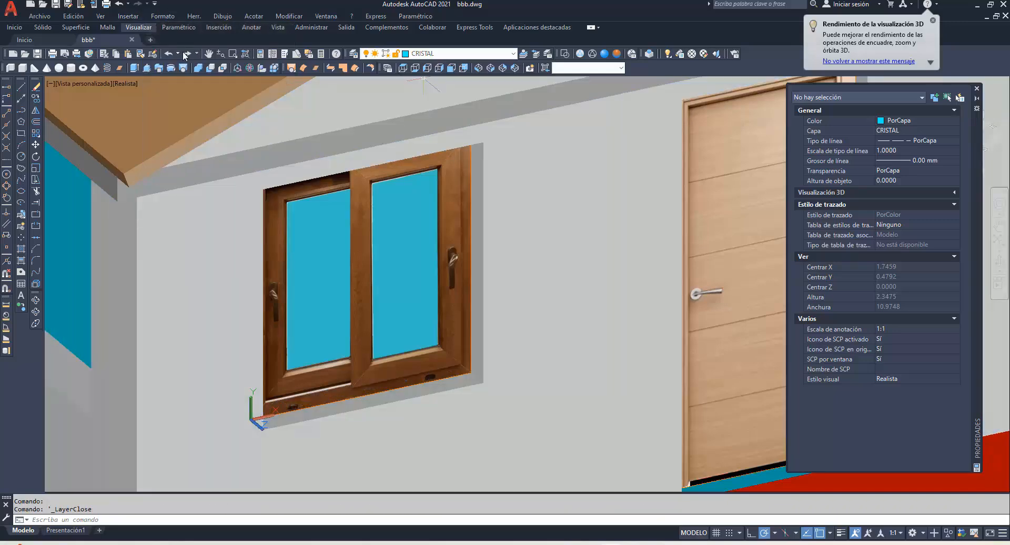
click(162, 16)
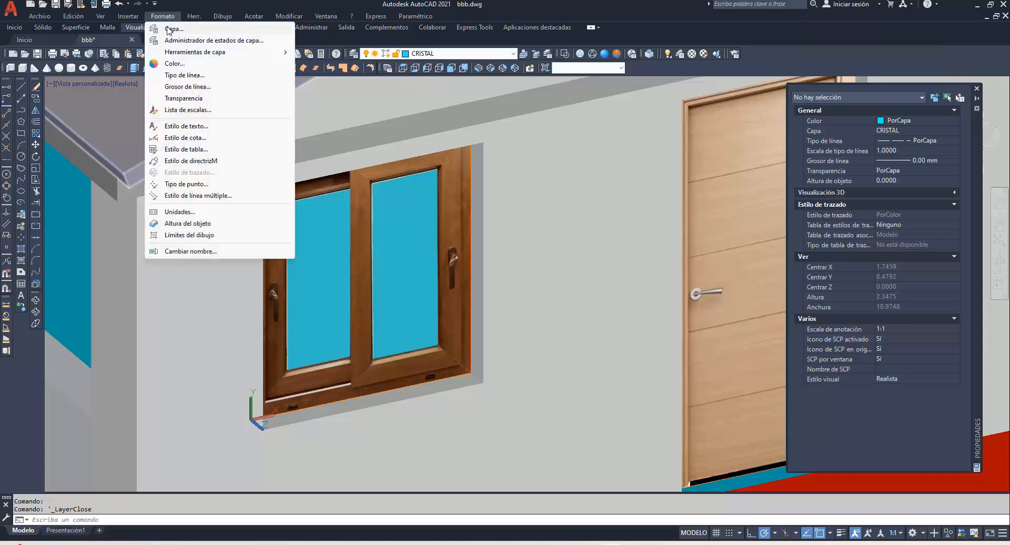
click(169, 30)
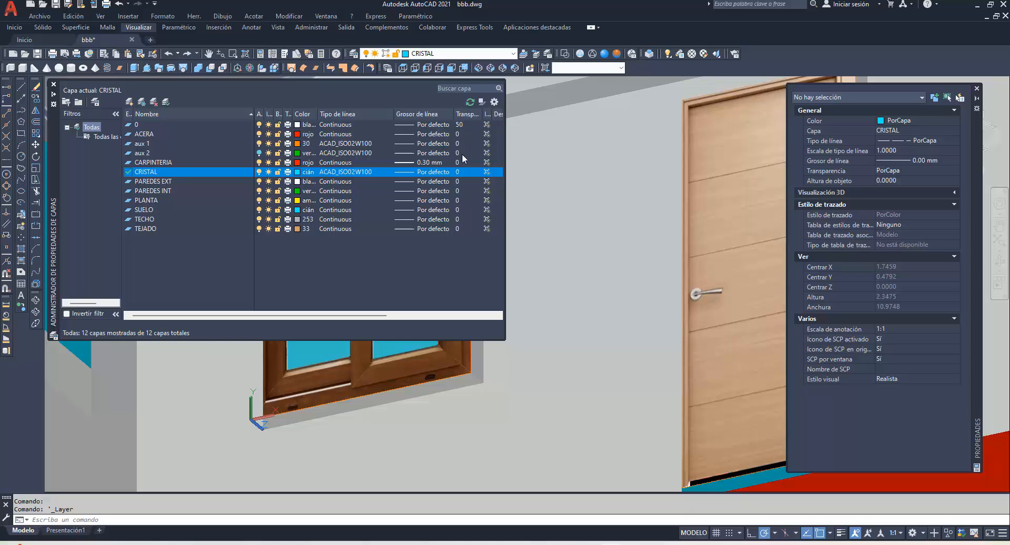
click(459, 172)
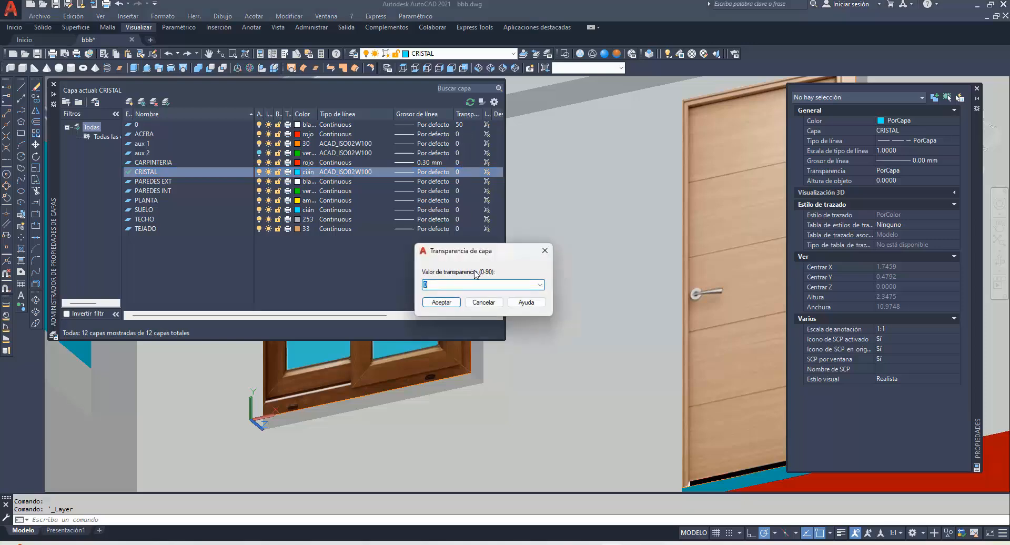
click(540, 286)
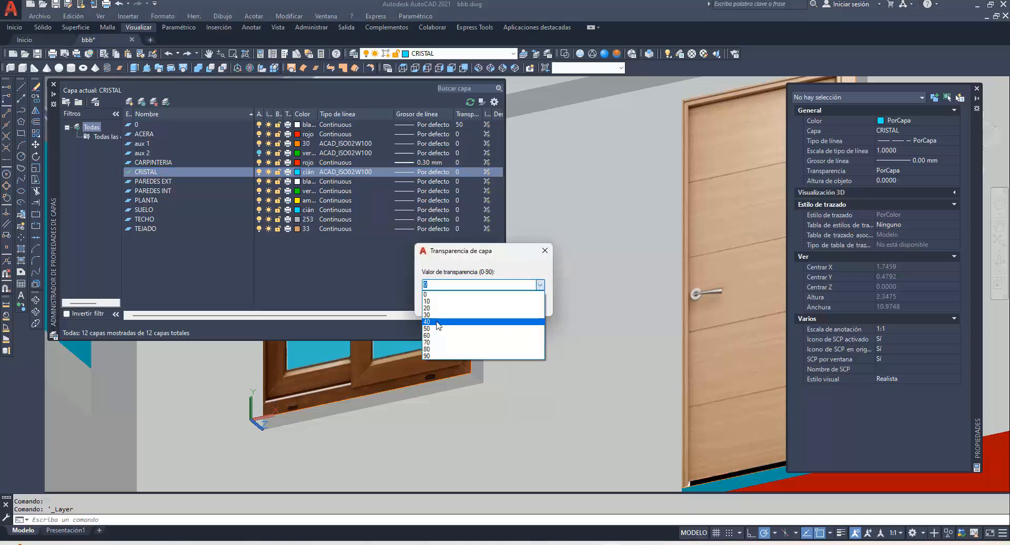
click(438, 322)
click(435, 304)
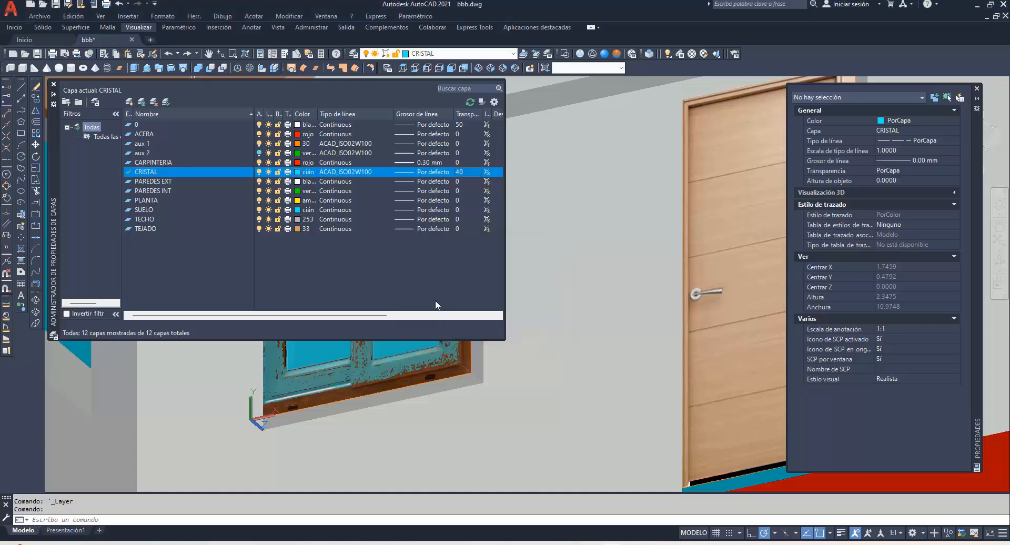
click(53, 83)
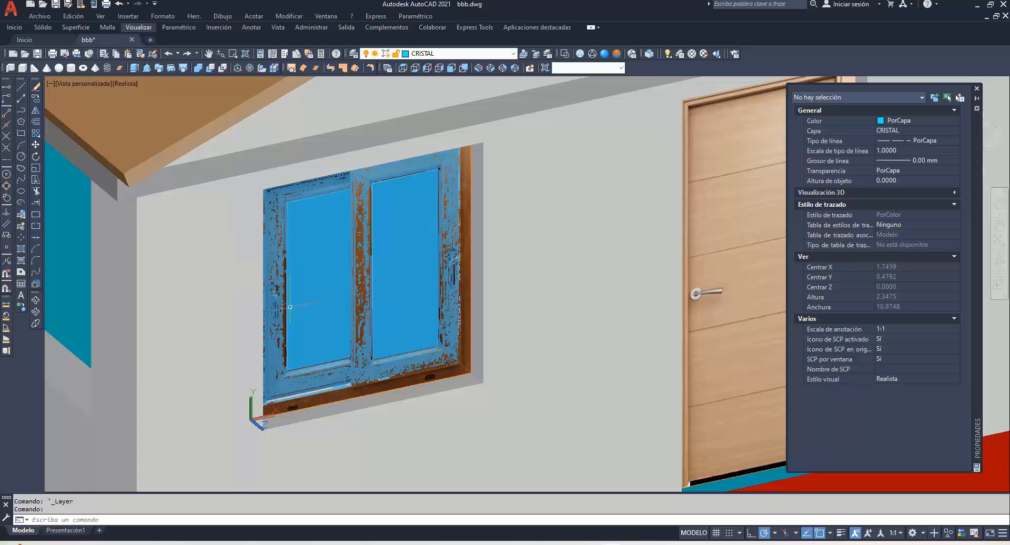
Close the properties palette and render an angled view of the window and door with the Medio preset at 1920 x 1080 px.
click(36, 299)
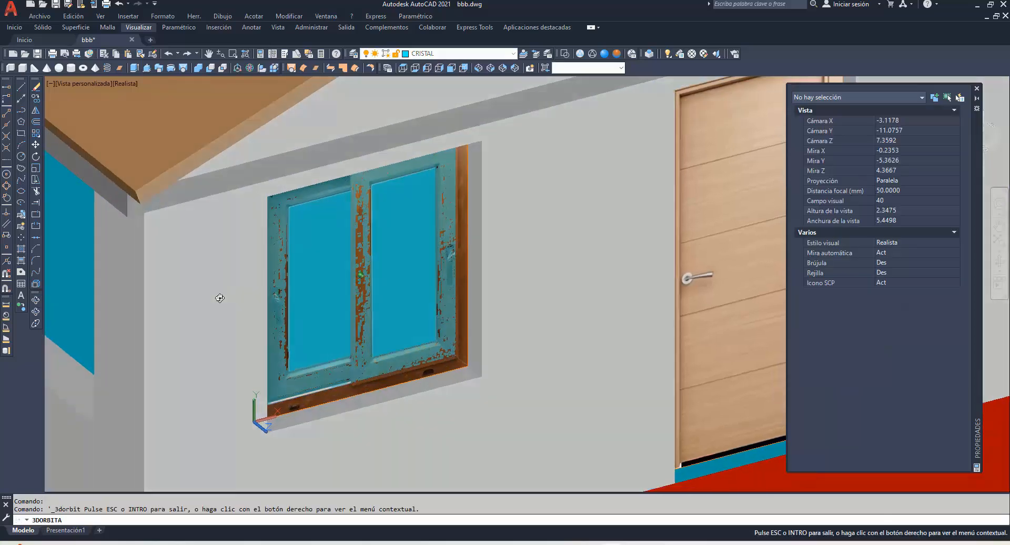
drag(219, 295, 181, 273)
drag(336, 289, 370, 284)
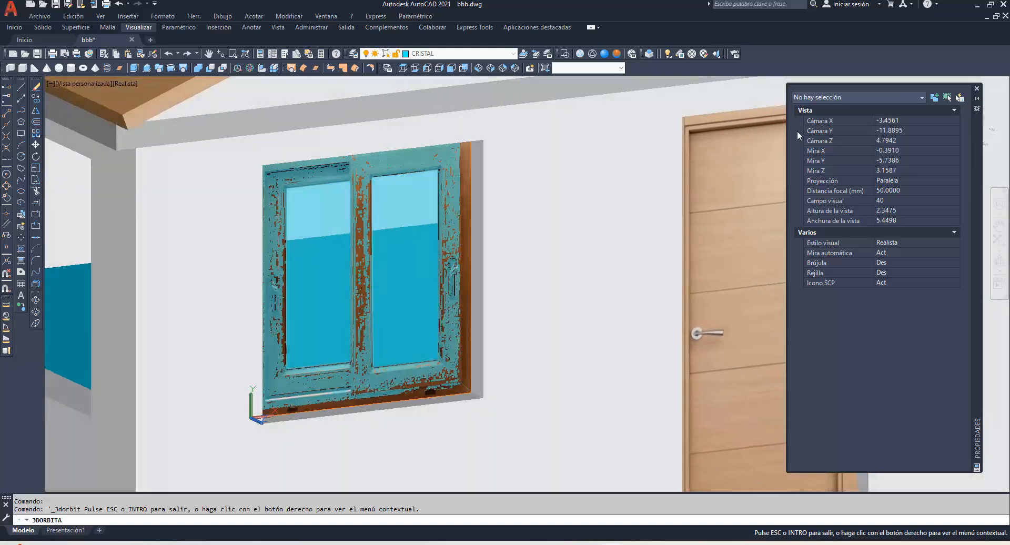
click(977, 89)
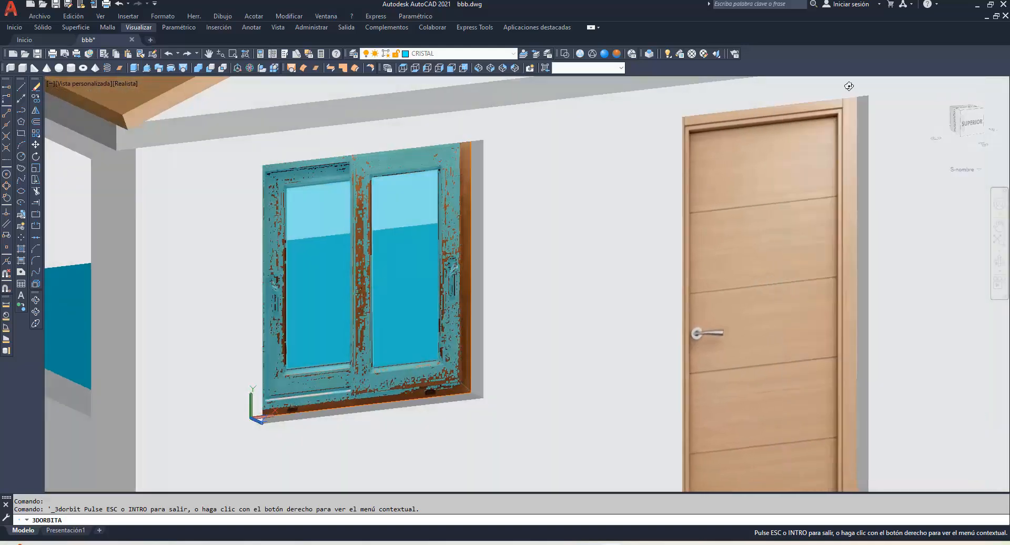
click(734, 54)
click(212, 170)
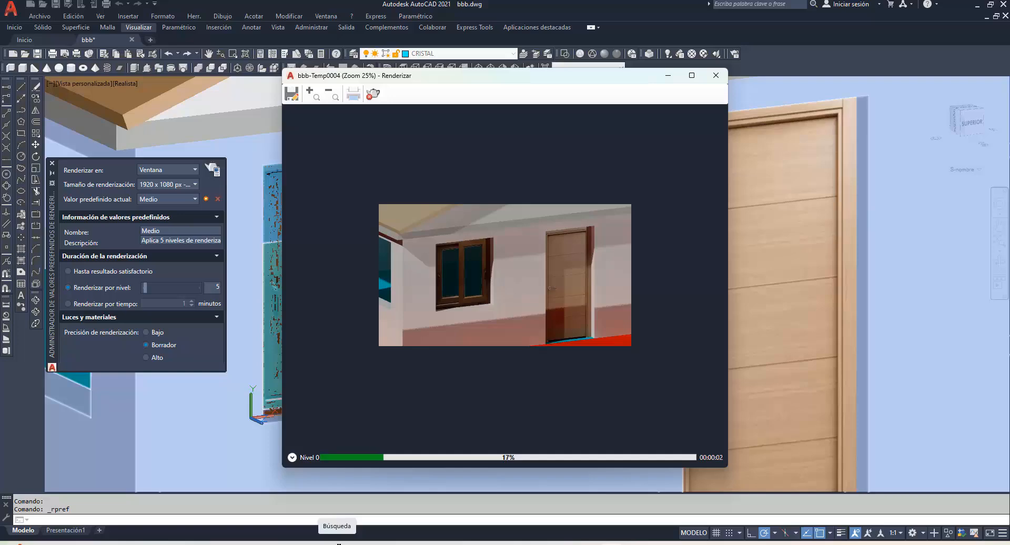
Examine the angled render of the window and door at 50% zoom in a maximized render window.
click(312, 95)
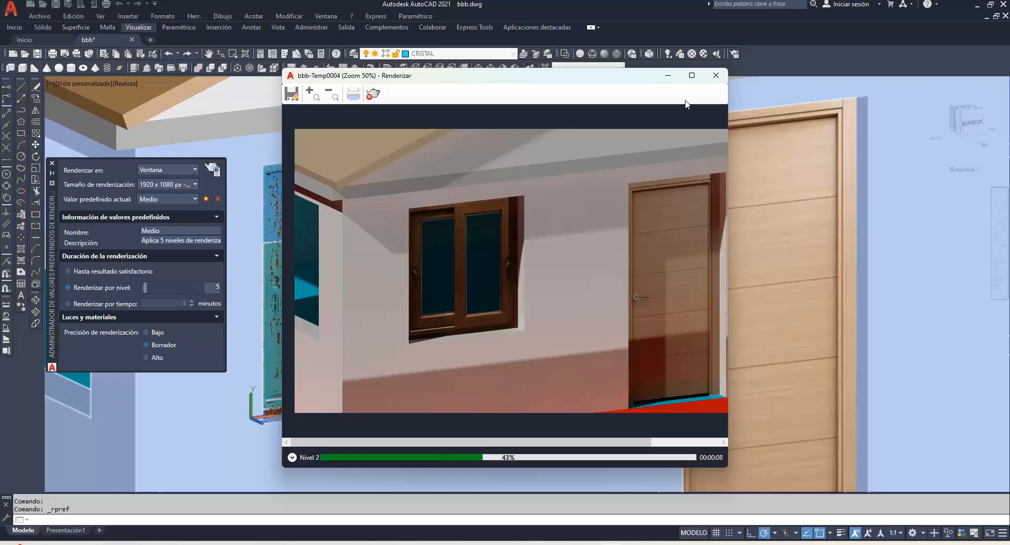
click(692, 77)
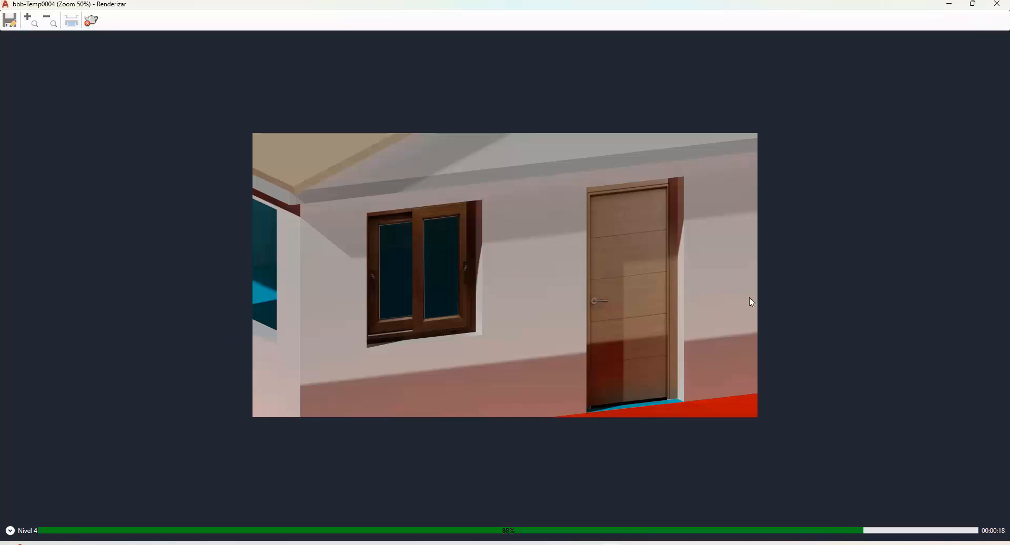
click(974, 4)
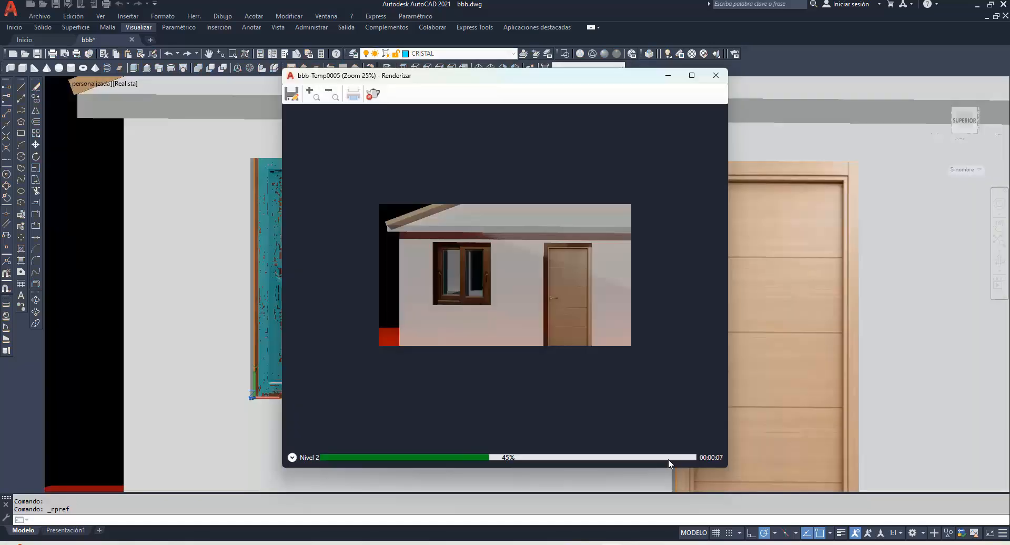
Examine the window glass in the front-view render at 100% zoom.
click(310, 93)
click(310, 94)
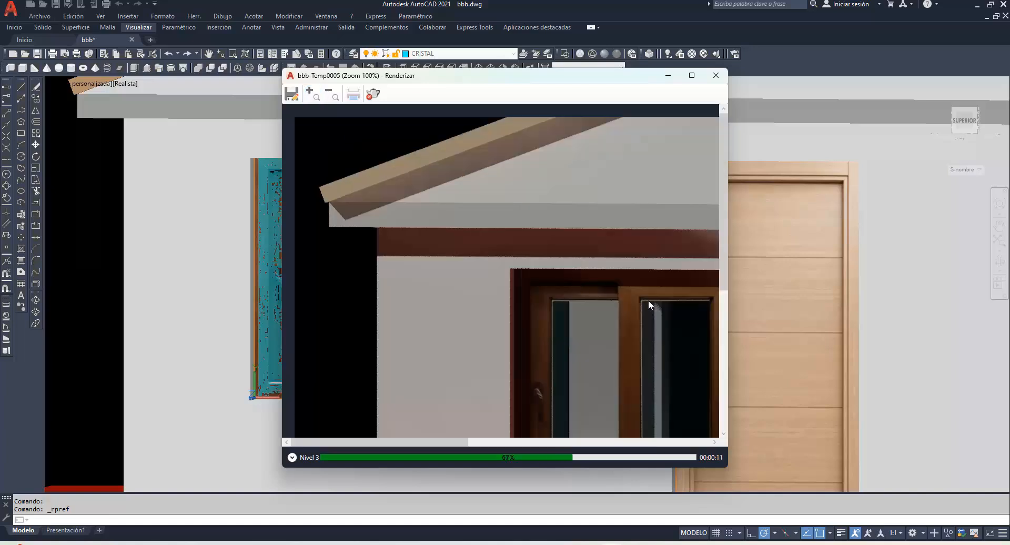
drag(721, 267, 723, 348)
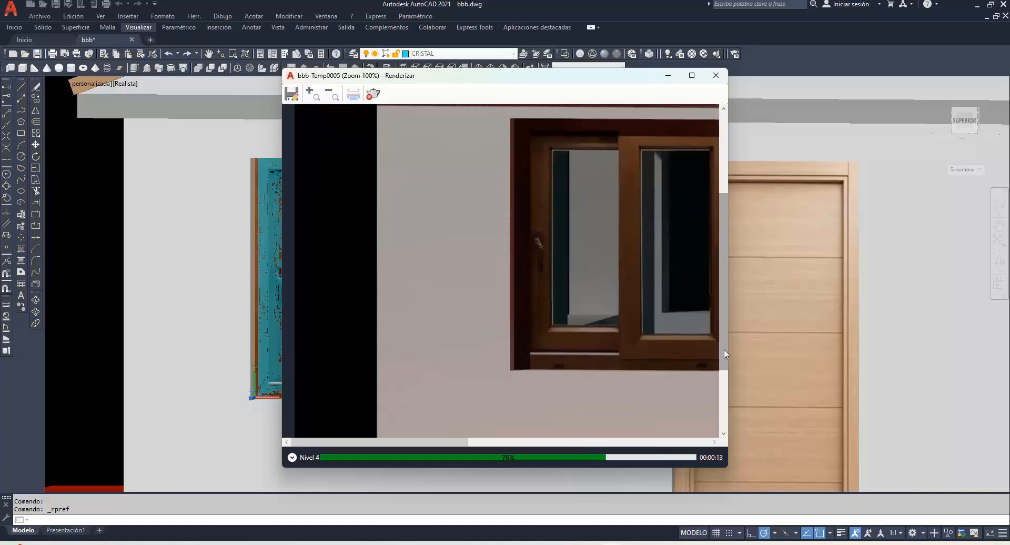
drag(455, 443, 502, 443)
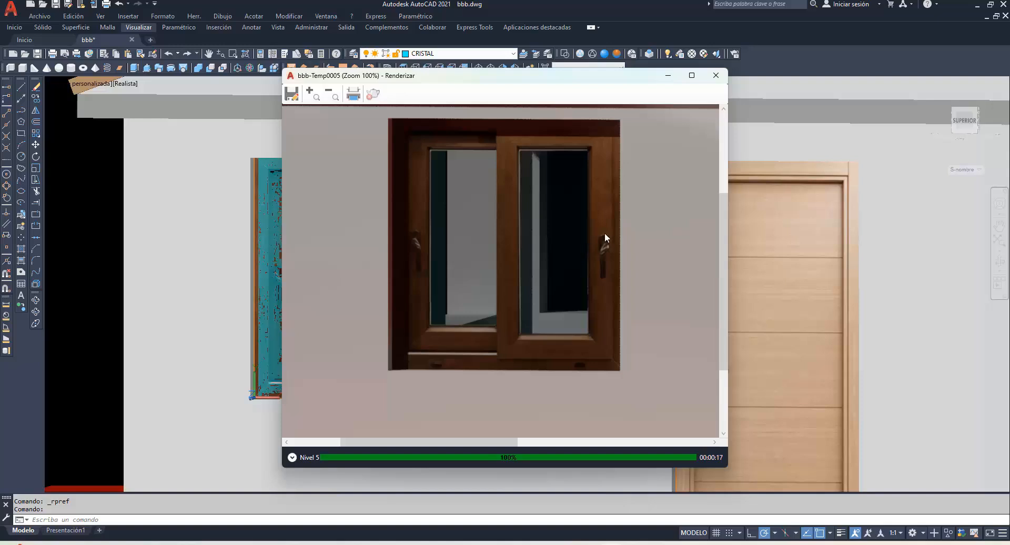
Close the render window and orbit the chalet to examine its front window and door together with the side wall's openings.
click(716, 76)
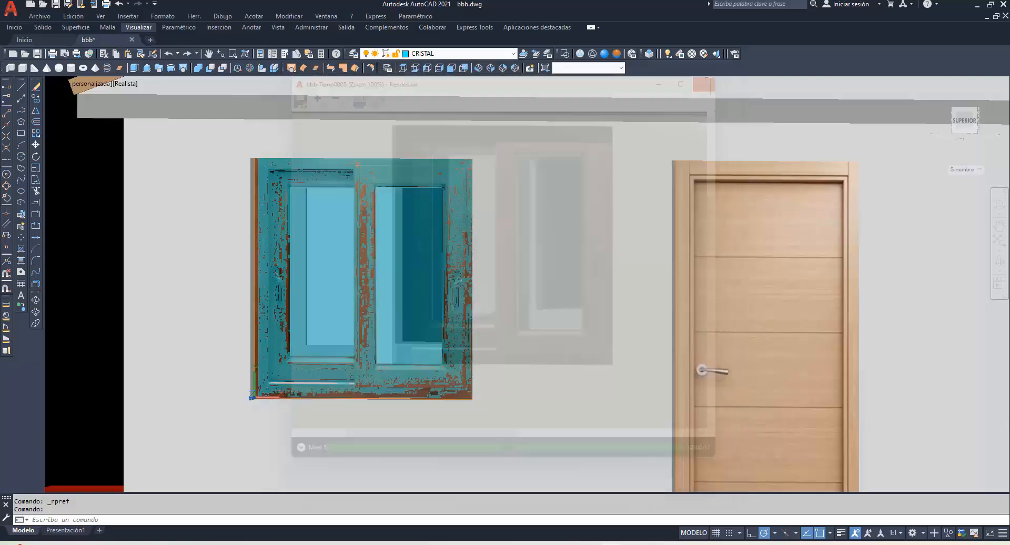
scroll(517, 302, down, 3)
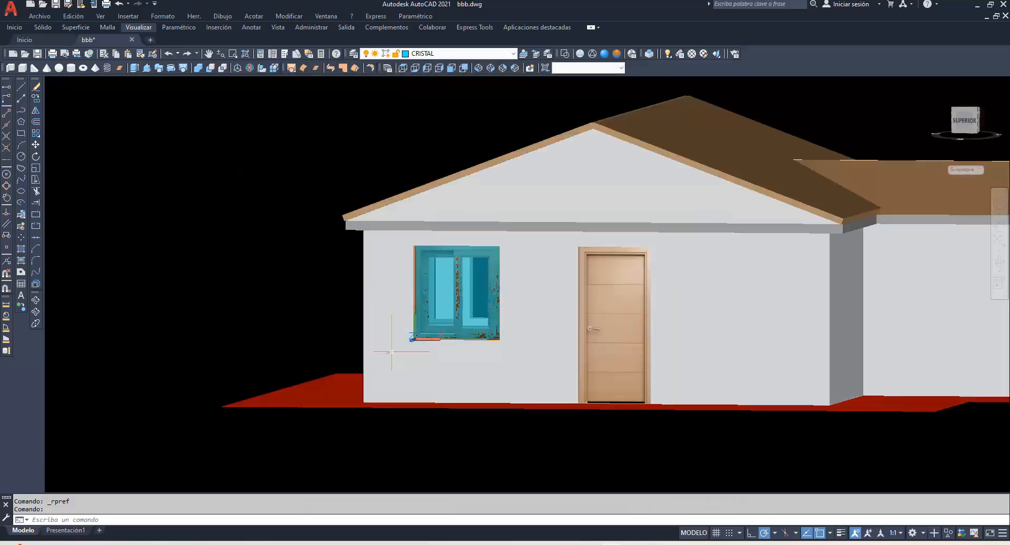
click(21, 306)
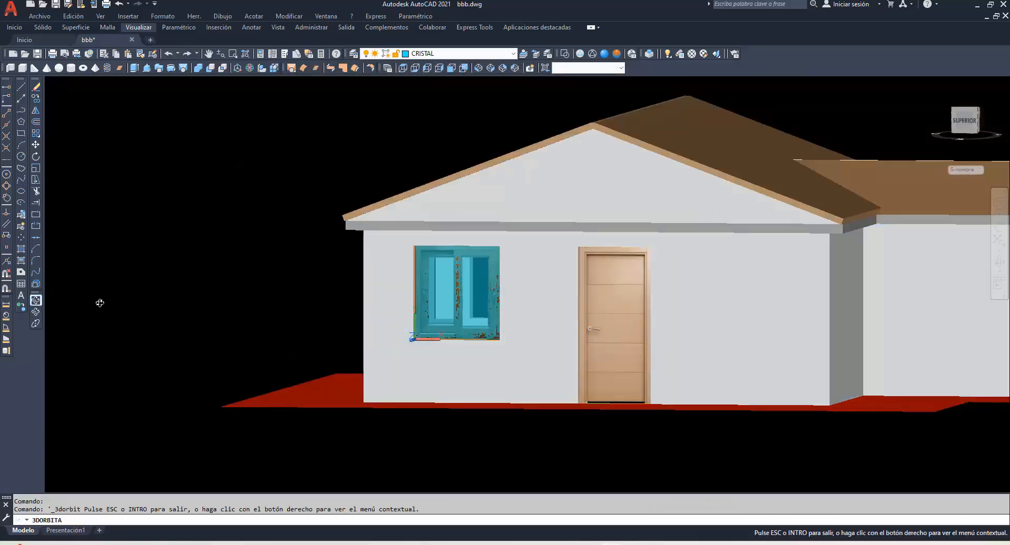
drag(99, 300, 226, 302)
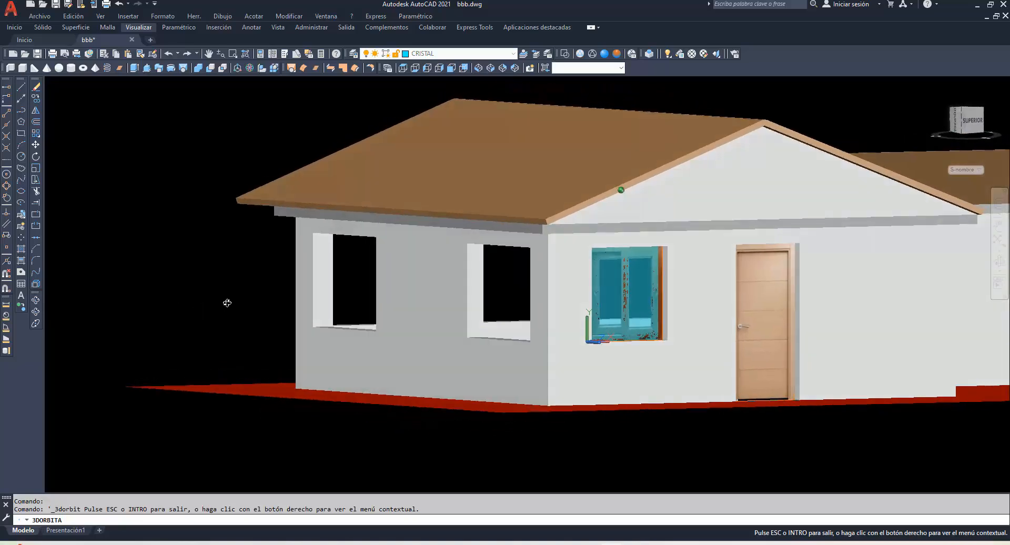
scroll(805, 312, up, 1)
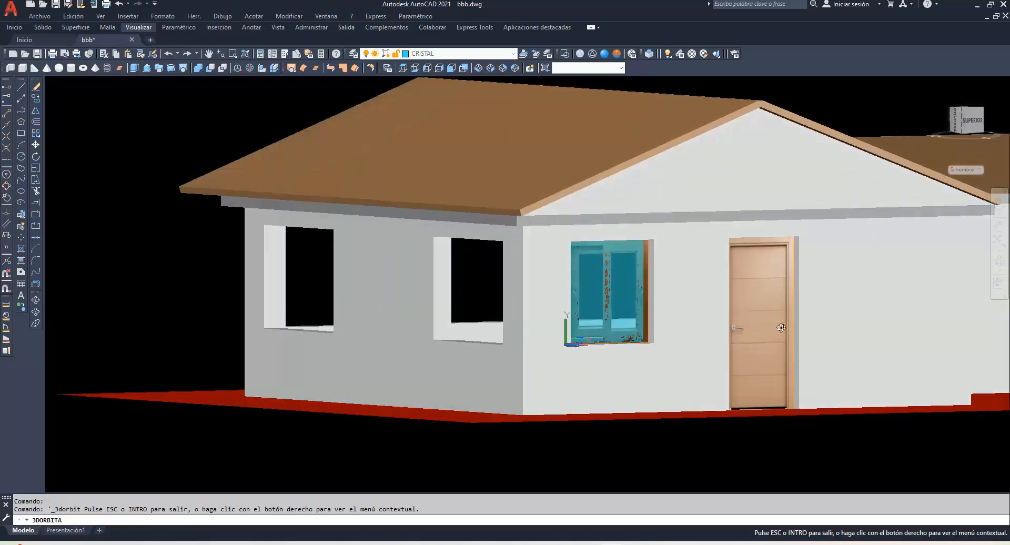
scroll(781, 328, up, 1)
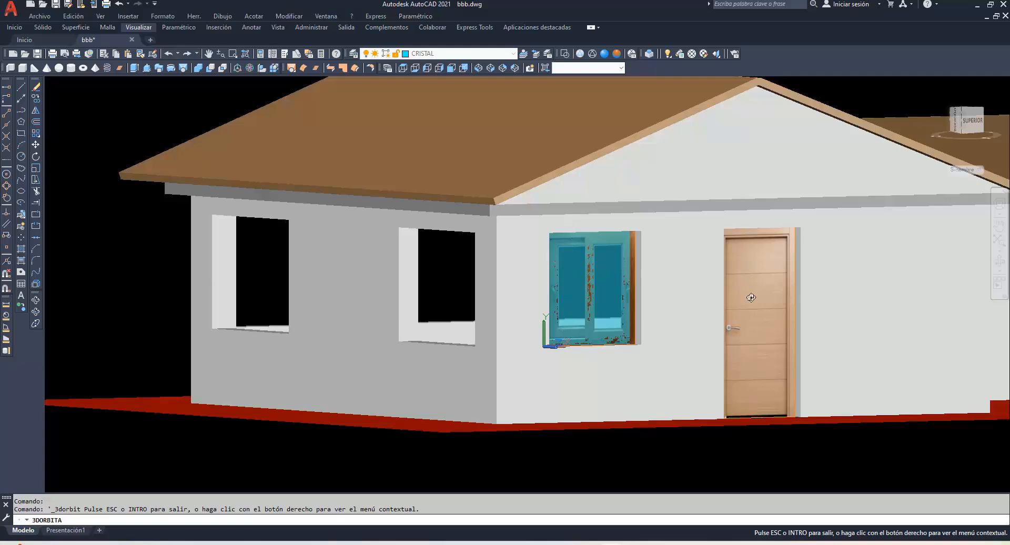
scroll(750, 422, down, 2)
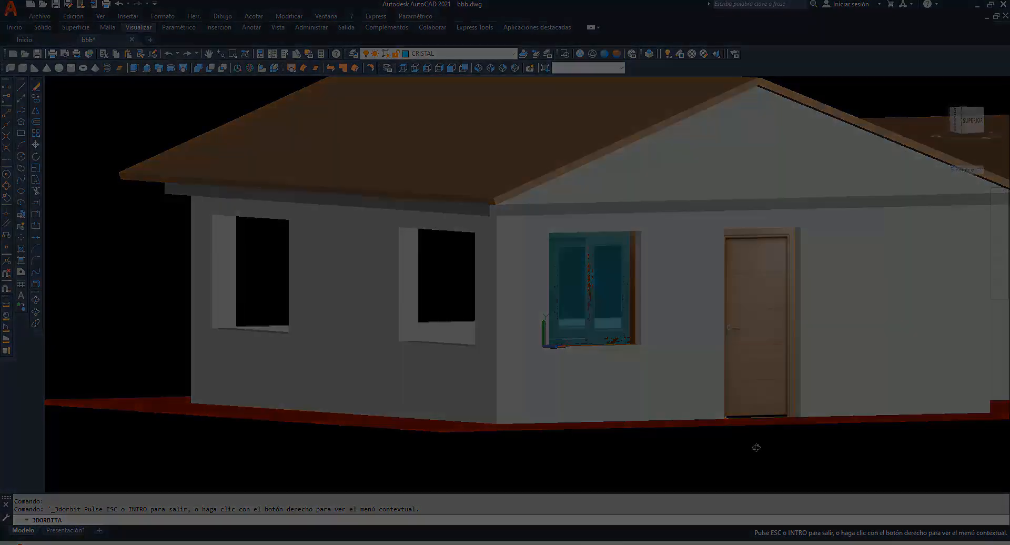